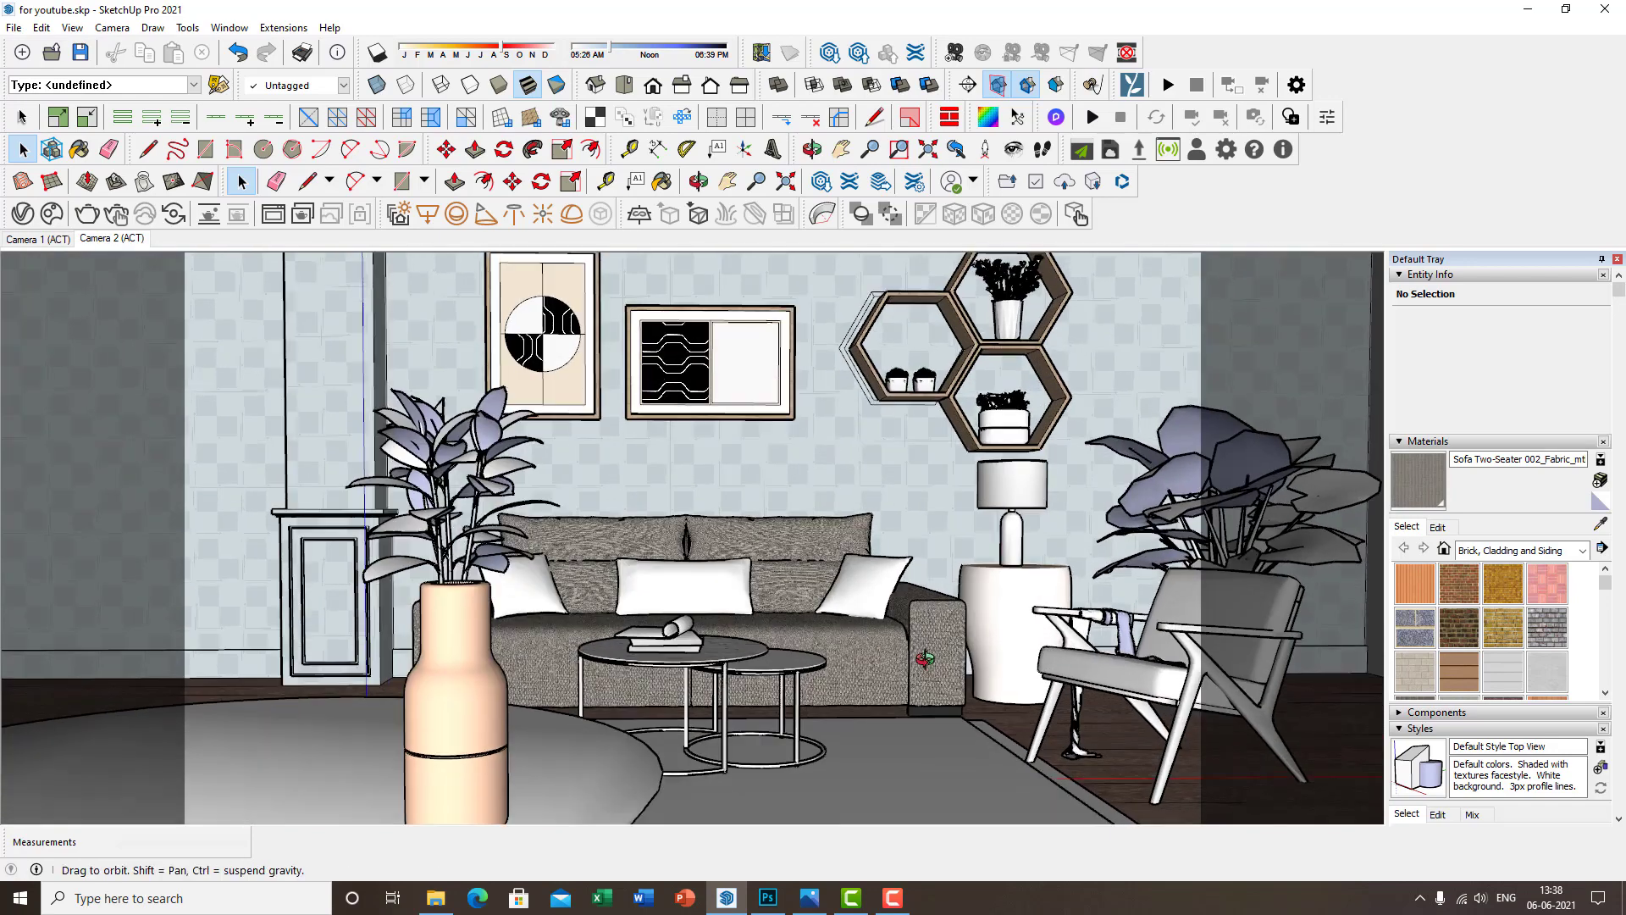
Examine the furnished living room from near and far, covering the wall decor, sofa, tables and armchair
{"action": "scroll", "coordinate": [873, 651], "scroll_direction": "down", "scroll_amount": 2}
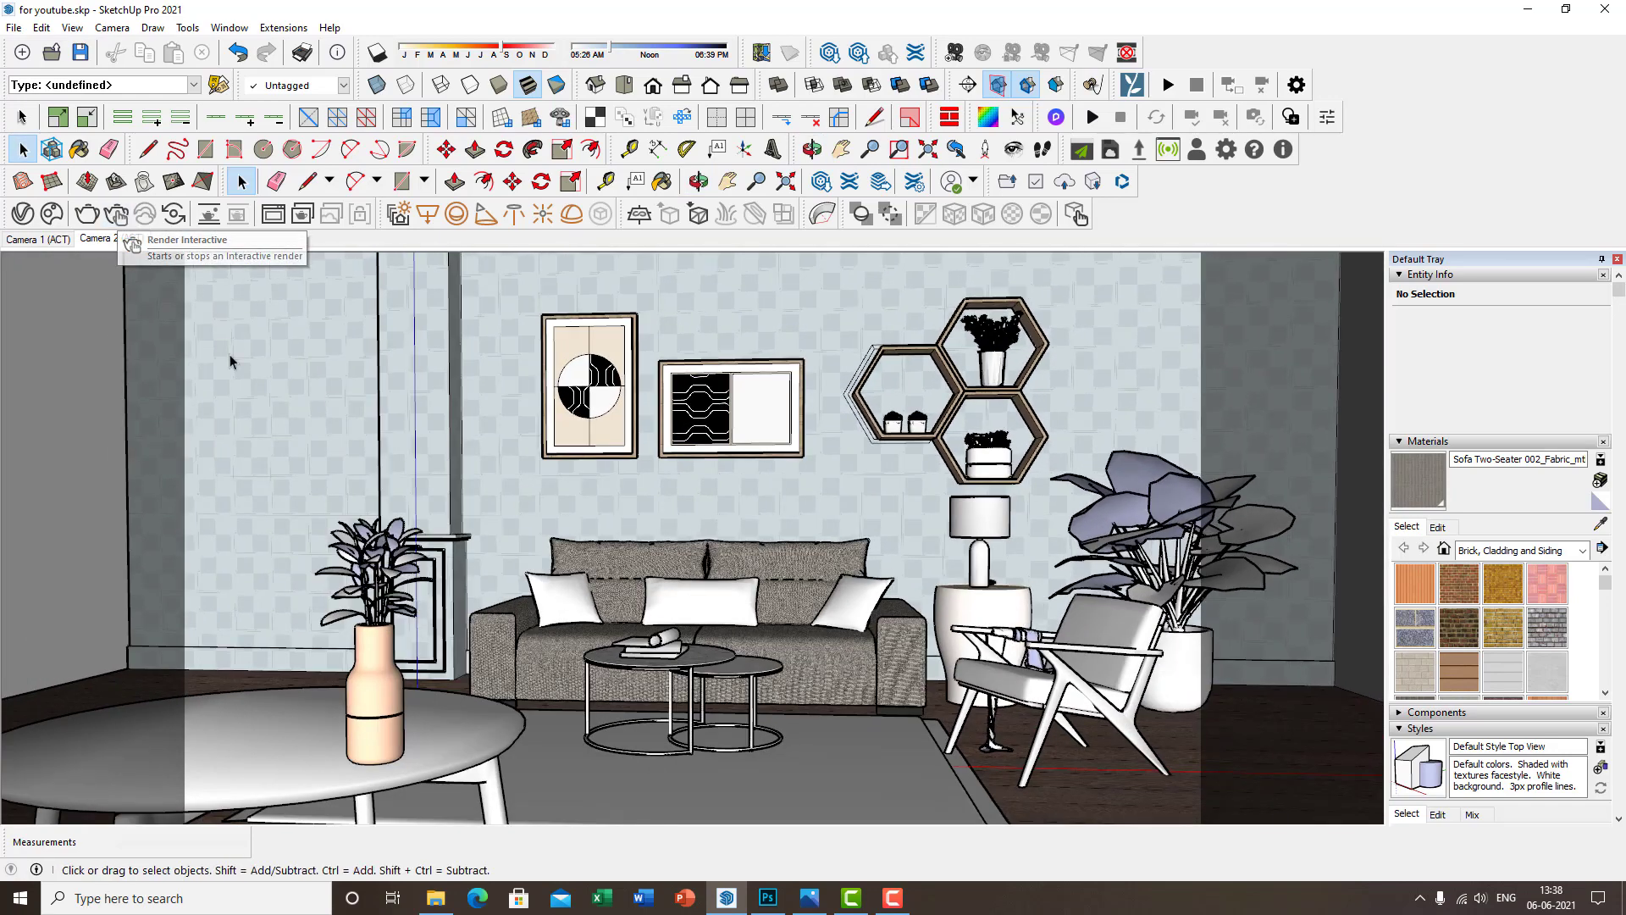
{"action": "scroll", "coordinate": [862, 654], "scroll_direction": "down", "scroll_amount": 2}
{"action": "middle_click_drag", "start_coordinate": [862, 654], "coordinate": [893, 702]}
{"action": "scroll", "coordinate": [893, 657], "scroll_direction": "up", "scroll_amount": 2}
{"action": "scroll", "coordinate": [892, 657], "scroll_direction": "down", "scroll_amount": 3}
{"action": "scroll", "coordinate": [898, 658], "scroll_direction": "up", "scroll_amount": 4}
{"action": "scroll", "coordinate": [892, 702], "scroll_direction": "down", "scroll_amount": 4}
{"action": "mouse_move", "coordinate": [720, 696]}
{"action": "middle_mouse_down"}
{"action": "mouse_move", "coordinate": [664, 635]}
{"action": "mouse_move", "coordinate": [688, 665]}
{"action": "middle_mouse_up"}
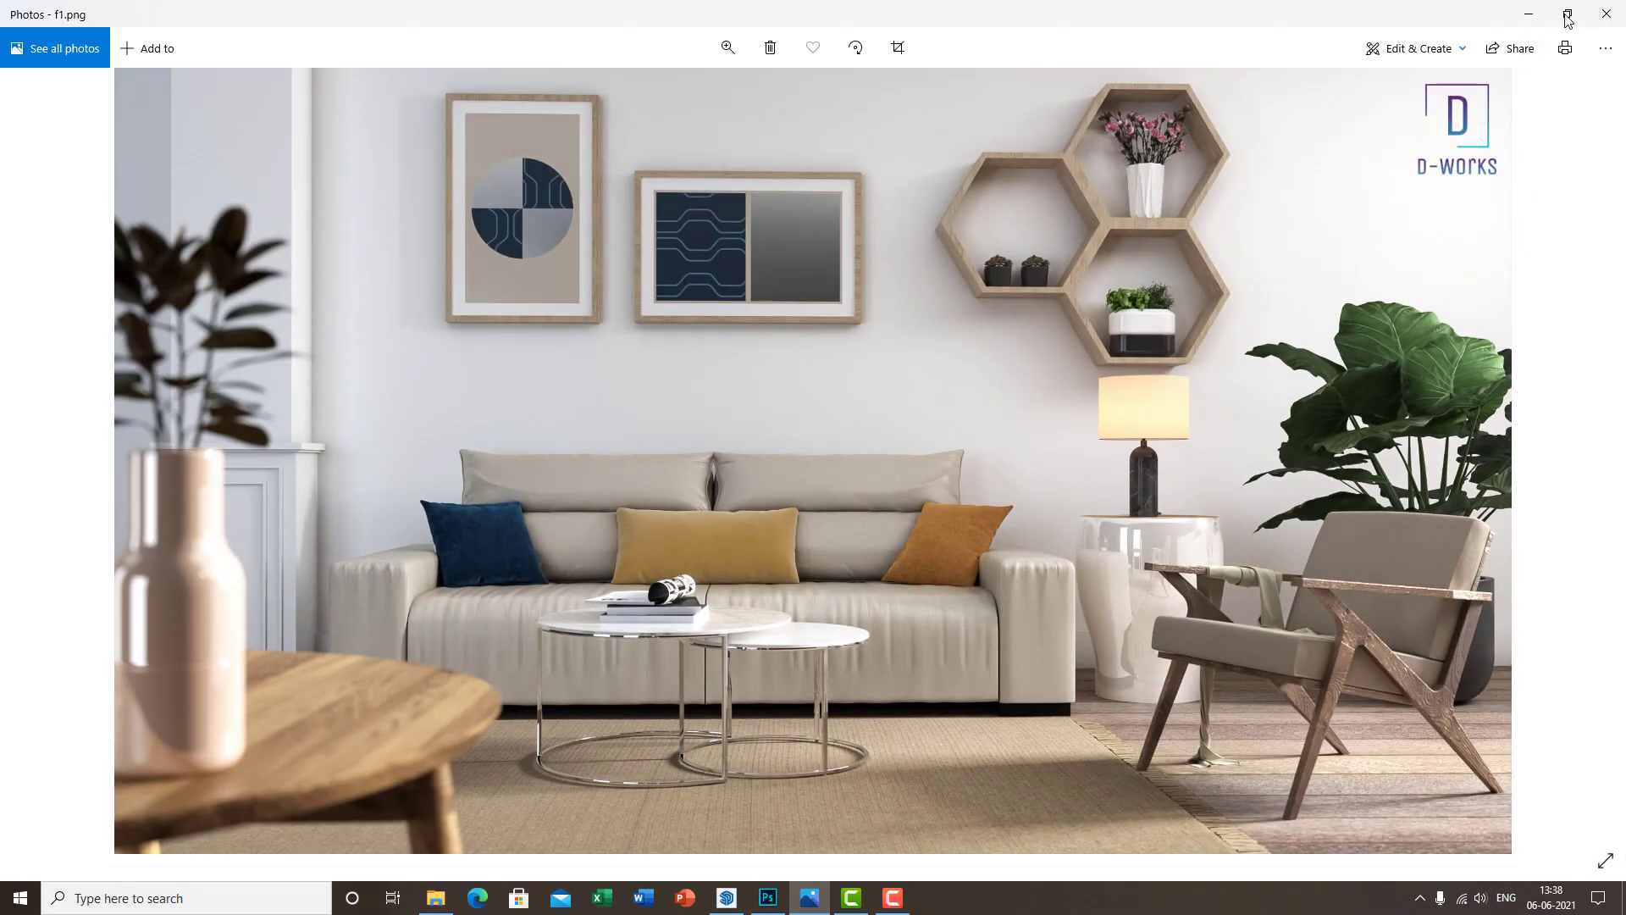
Dismiss the reference render f1.png and examine the living room model around the sofa wall from several angles
{"action": "left_click", "coordinate": [1531, 12]}
{"action": "scroll", "coordinate": [947, 591], "scroll_direction": "down", "scroll_amount": 3}
{"action": "mouse_move", "coordinate": [947, 591]}
{"action": "middle_mouse_down"}
{"action": "mouse_move", "coordinate": [1089, 622]}
{"action": "mouse_move", "coordinate": [845, 679]}
{"action": "mouse_move", "coordinate": [833, 648]}
{"action": "mouse_move", "coordinate": [919, 622]}
{"action": "mouse_move", "coordinate": [889, 612]}
{"action": "mouse_move", "coordinate": [995, 597]}
{"action": "mouse_move", "coordinate": [998, 672]}
{"action": "mouse_move", "coordinate": [519, 641]}
{"action": "mouse_move", "coordinate": [508, 677]}
{"action": "middle_mouse_up"}
{"action": "scroll", "coordinate": [845, 679], "scroll_direction": "up", "scroll_amount": 2}
{"action": "scroll", "coordinate": [995, 597], "scroll_direction": "down", "scroll_amount": 3}
{"action": "scroll", "coordinate": [520, 641], "scroll_direction": "down", "scroll_amount": 1}
{"action": "middle_click_drag", "start_coordinate": [917, 750], "coordinate": [417, 552]}
{"action": "middle_click_drag", "start_coordinate": [439, 475], "coordinate": [500, 581], "text": "shift"}
{"action": "middle_click_drag", "start_coordinate": [649, 581], "coordinate": [669, 550]}
{"action": "scroll", "coordinate": [655, 622], "scroll_direction": "up", "scroll_amount": 6}
{"action": "scroll", "coordinate": [592, 629], "scroll_direction": "down", "scroll_amount": 5}
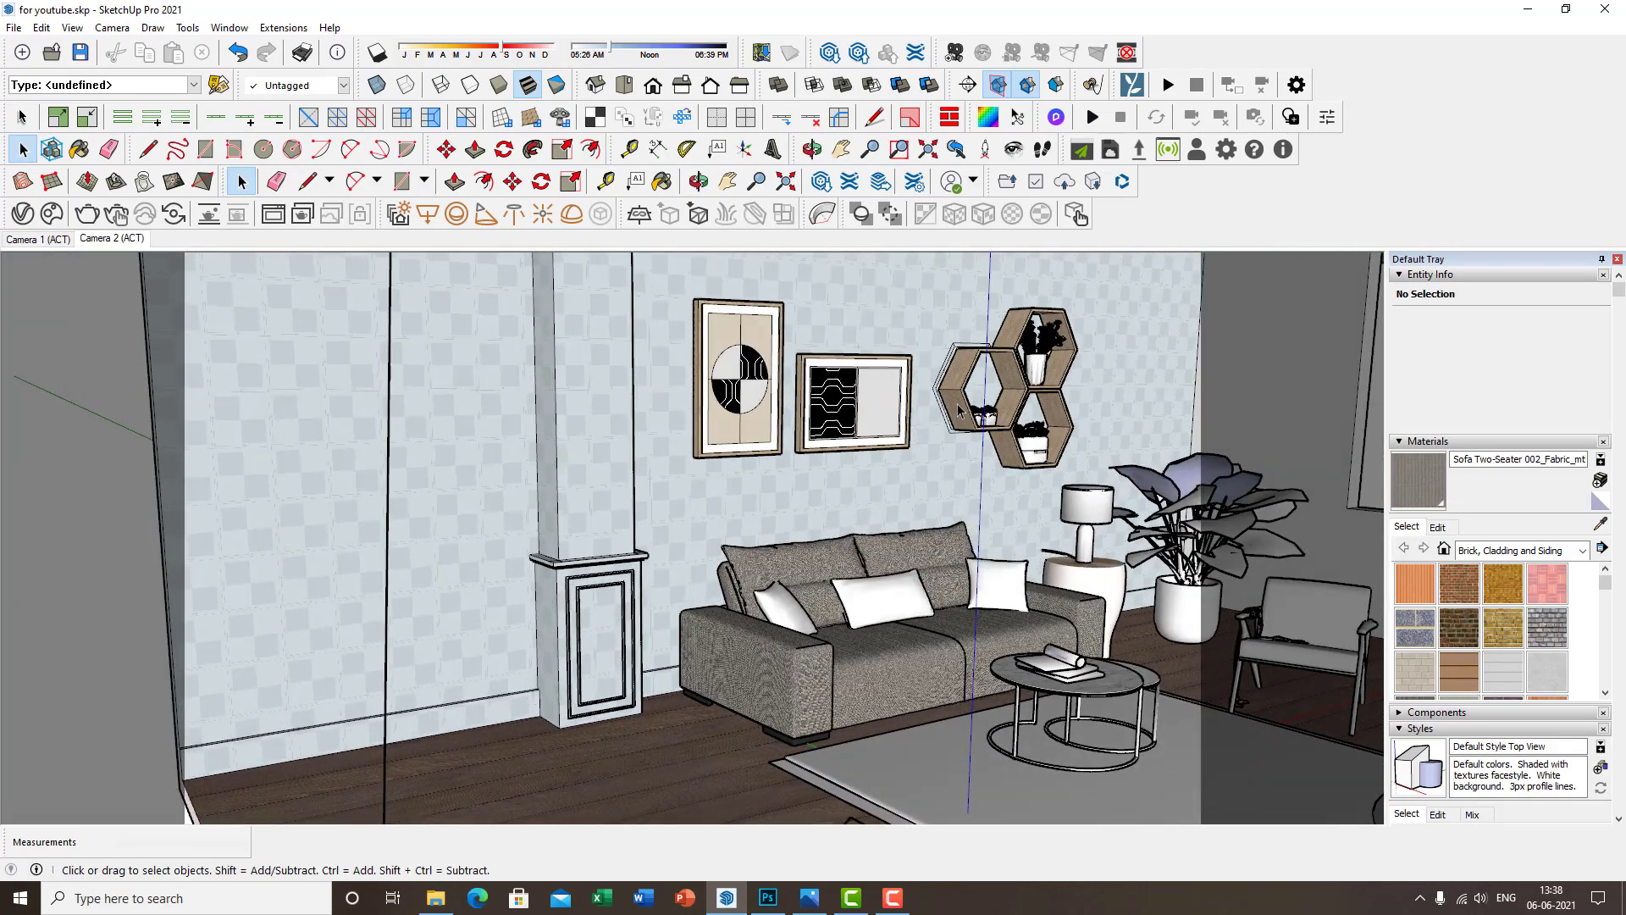
{"action": "scroll", "coordinate": [791, 479], "scroll_direction": "down", "scroll_amount": 6}
{"action": "middle_click_drag", "start_coordinate": [791, 479], "coordinate": [616, 501]}
{"action": "scroll", "coordinate": [616, 501], "scroll_direction": "up", "scroll_amount": 4}
{"action": "middle_click_drag", "start_coordinate": [707, 556], "coordinate": [899, 512]}
{"action": "scroll", "coordinate": [614, 559], "scroll_direction": "up", "scroll_amount": 3}
{"action": "scroll", "coordinate": [765, 563], "scroll_direction": "up", "scroll_amount": 2}
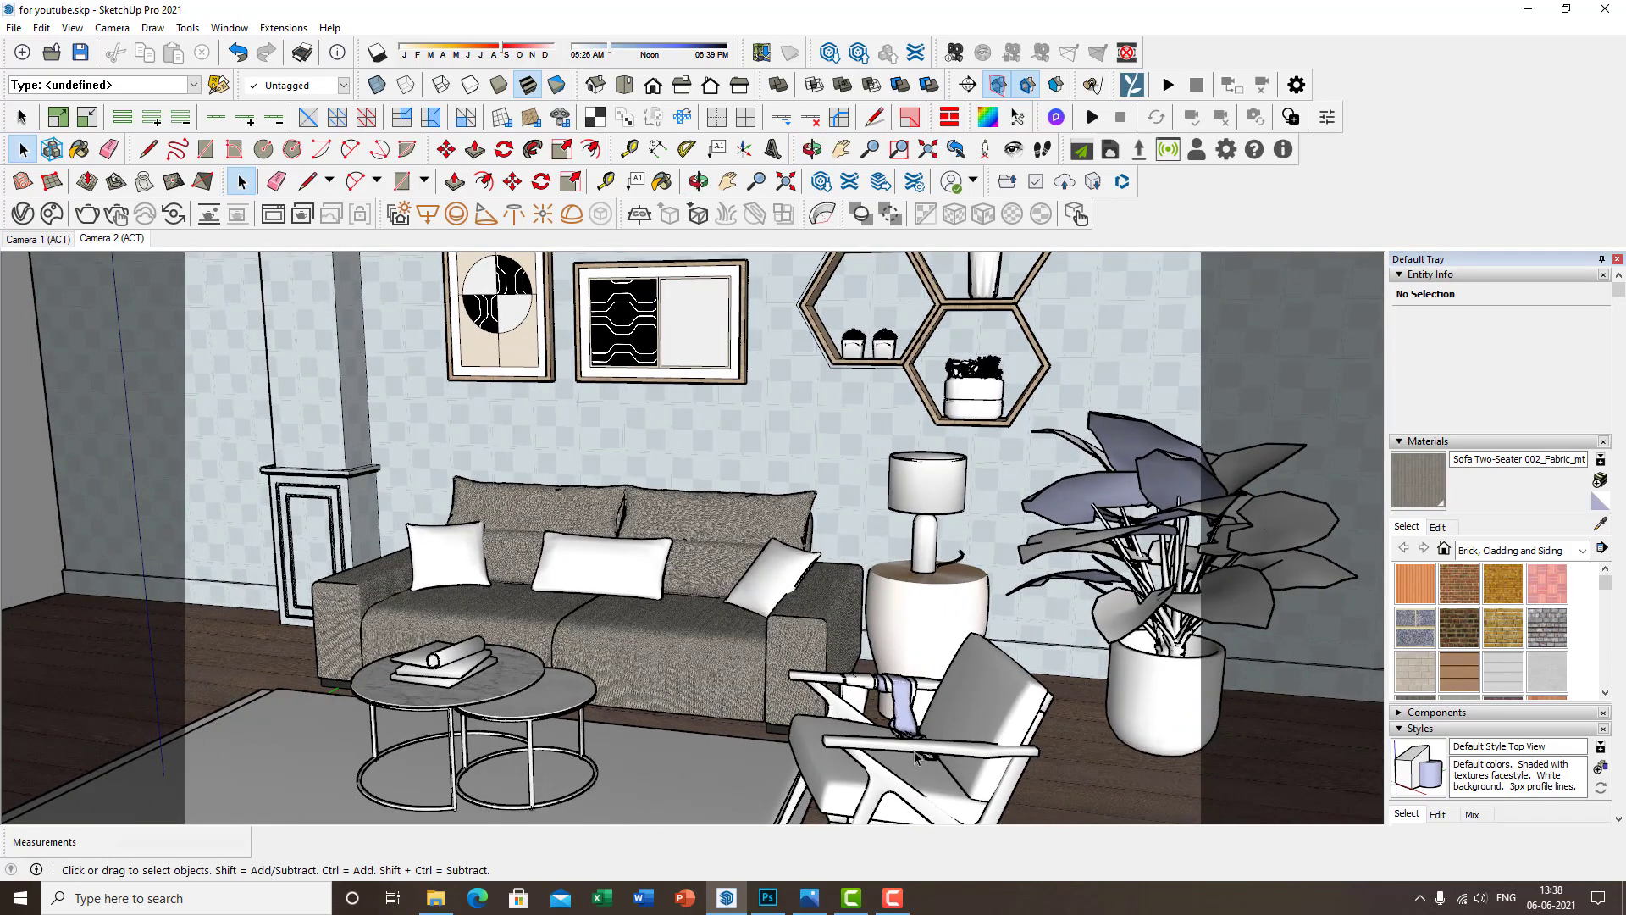
{"action": "middle_click_drag", "start_coordinate": [694, 724], "coordinate": [575, 678]}
Select the small coffee table, then the peach bottle vase on the round foreground table
{"action": "key", "text": "space"}
{"action": "left_click", "coordinate": [626, 597]}
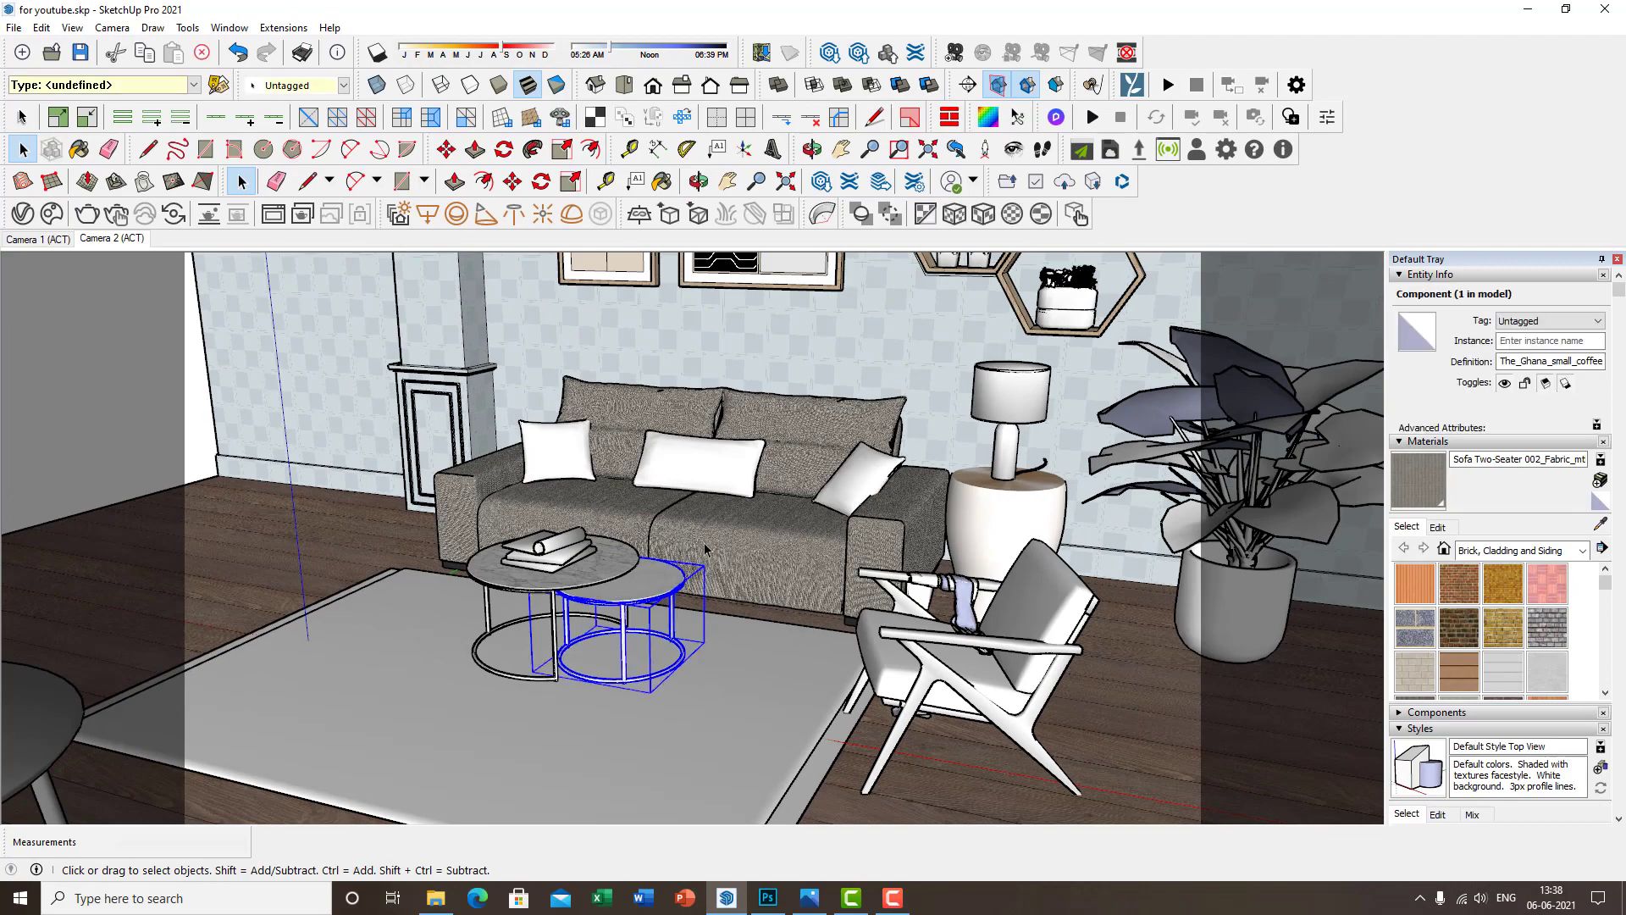
{"action": "scroll", "coordinate": [927, 542], "scroll_direction": "down", "scroll_amount": 5}
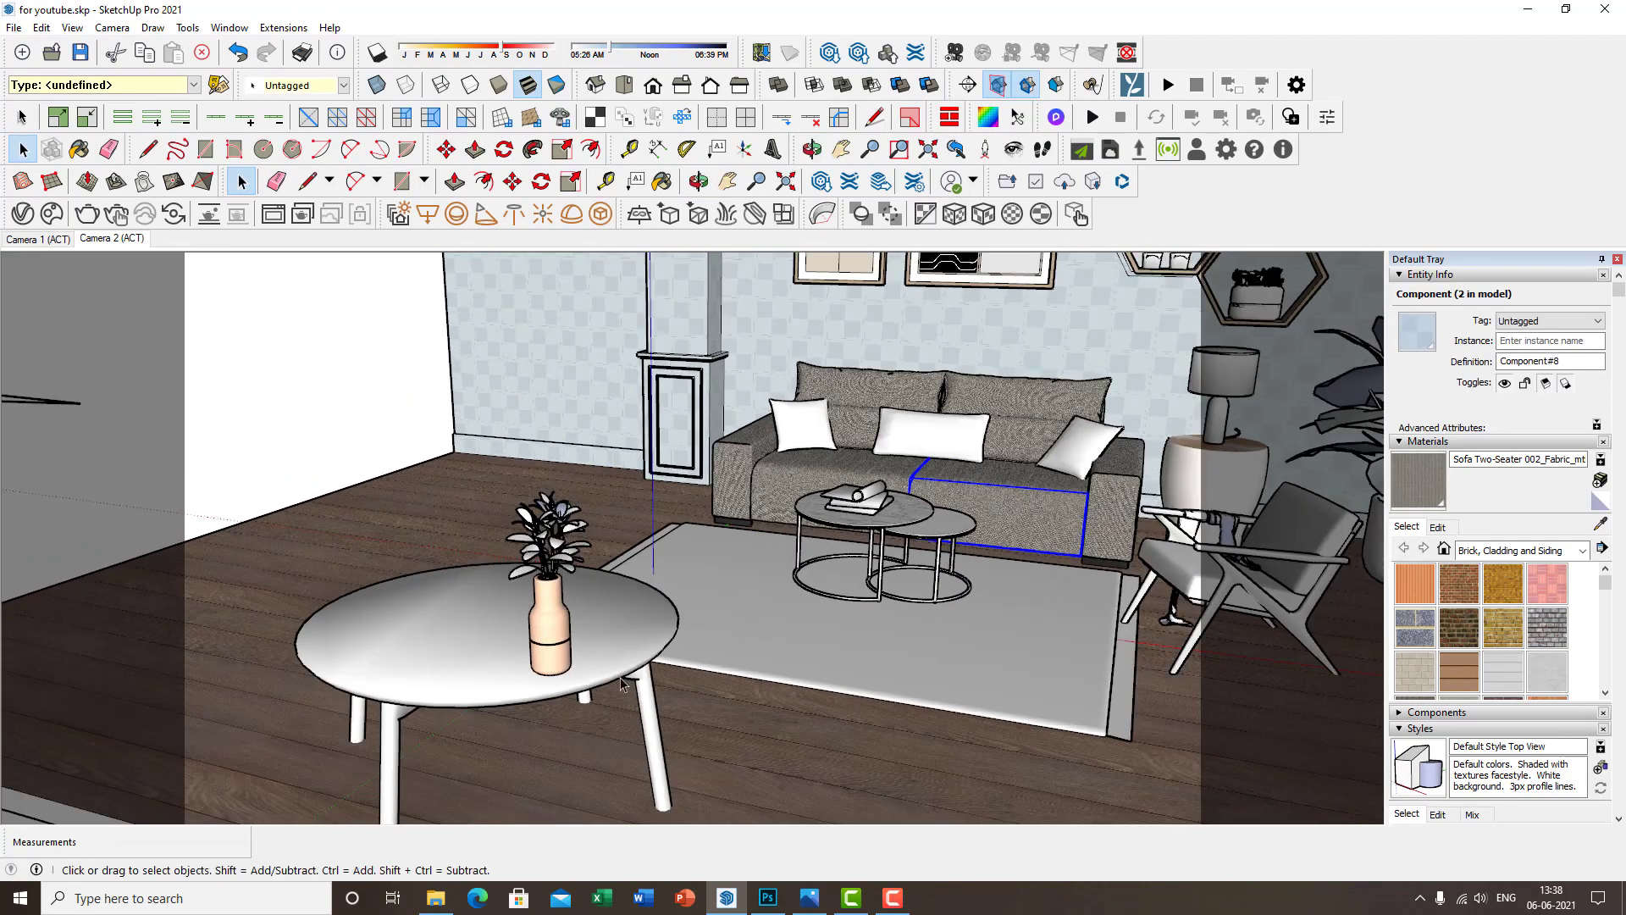
{"action": "left_click", "coordinate": [550, 626]}
{"action": "double_click", "coordinate": [551, 628]}
{"action": "middle_click_drag", "start_coordinate": [551, 629], "coordinate": [890, 577]}
{"action": "scroll", "coordinate": [817, 582], "scroll_direction": "down", "scroll_amount": 5}
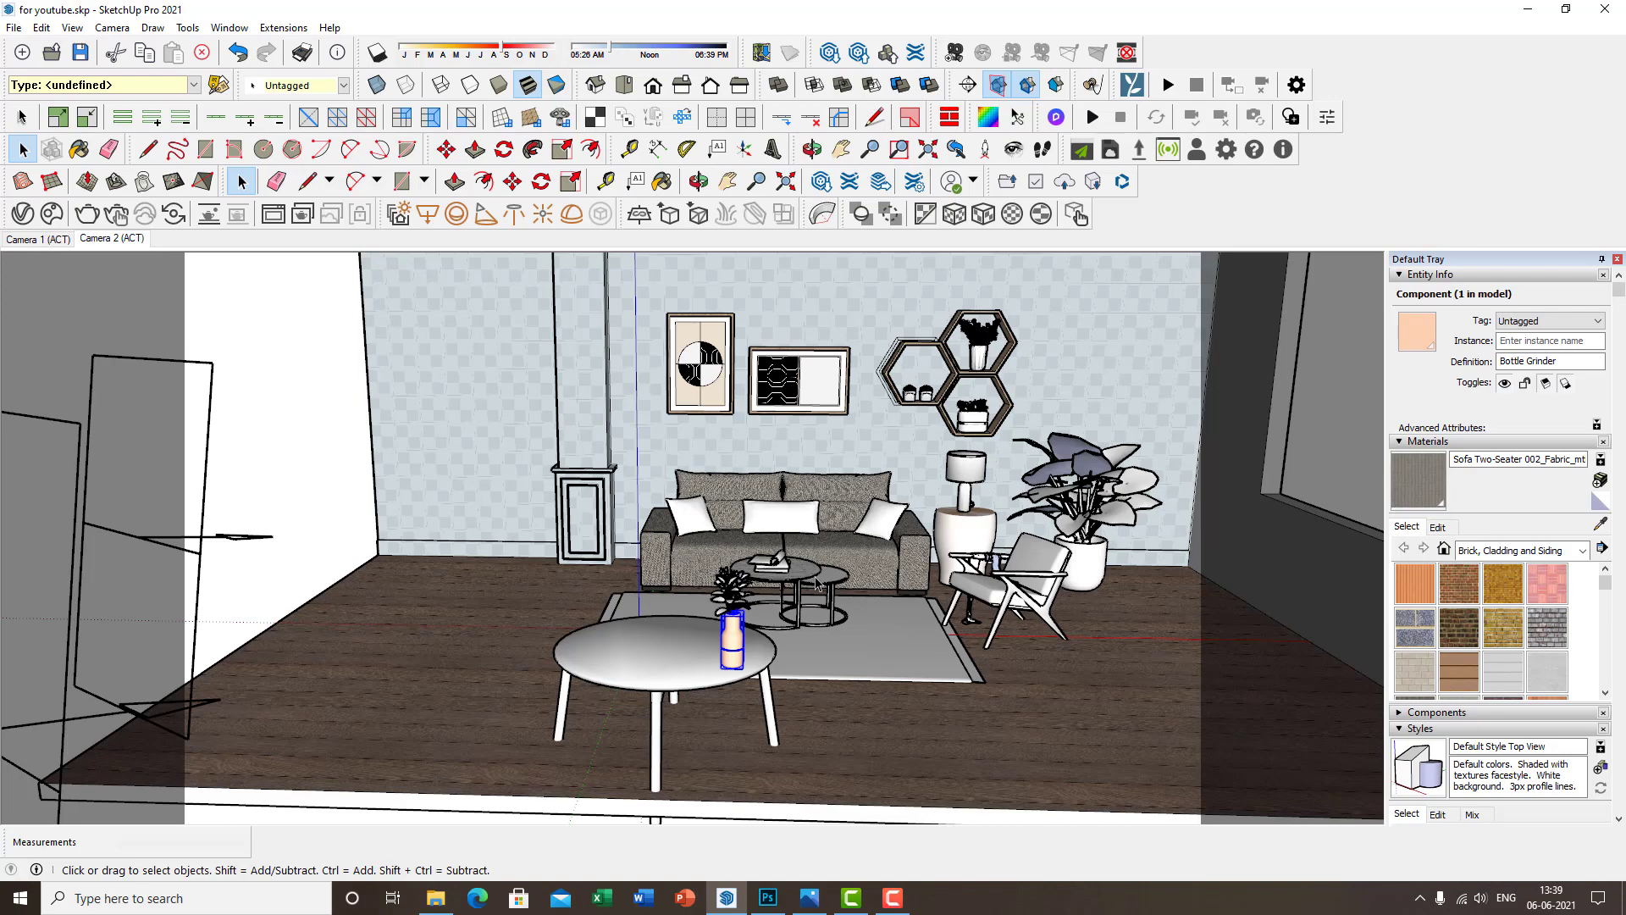
Examine the room's composition from the front, from the foreground vase to the sofa, armchair and large plant
{"action": "scroll", "coordinate": [918, 583], "scroll_direction": "up", "scroll_amount": 6}
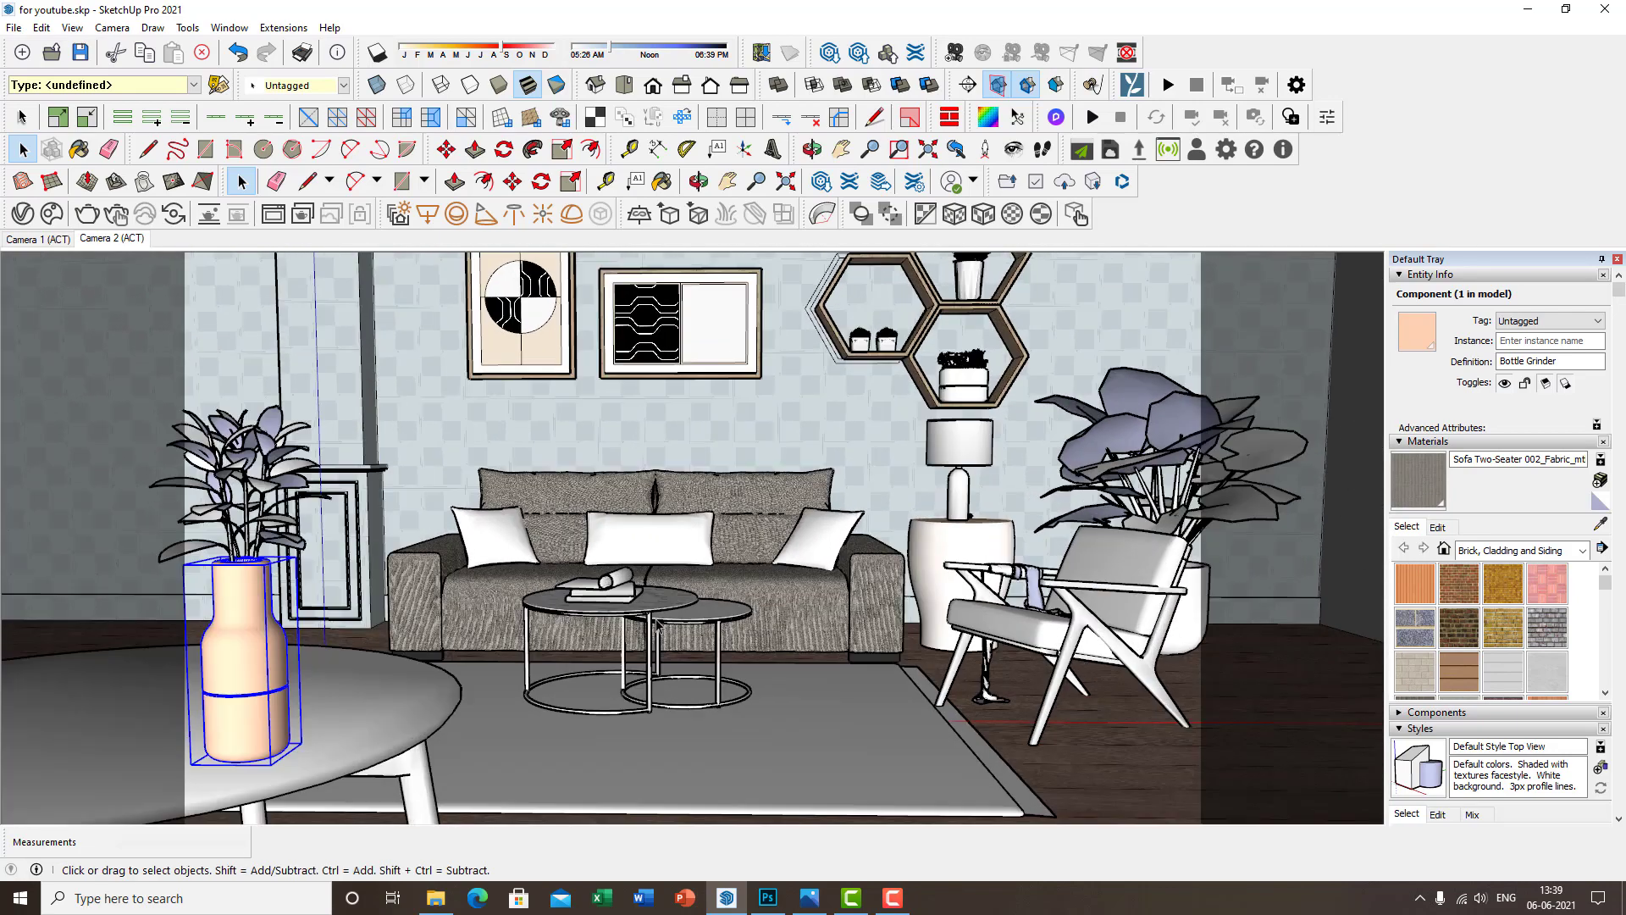
{"action": "middle_click_drag", "start_coordinate": [656, 625], "coordinate": [718, 599]}
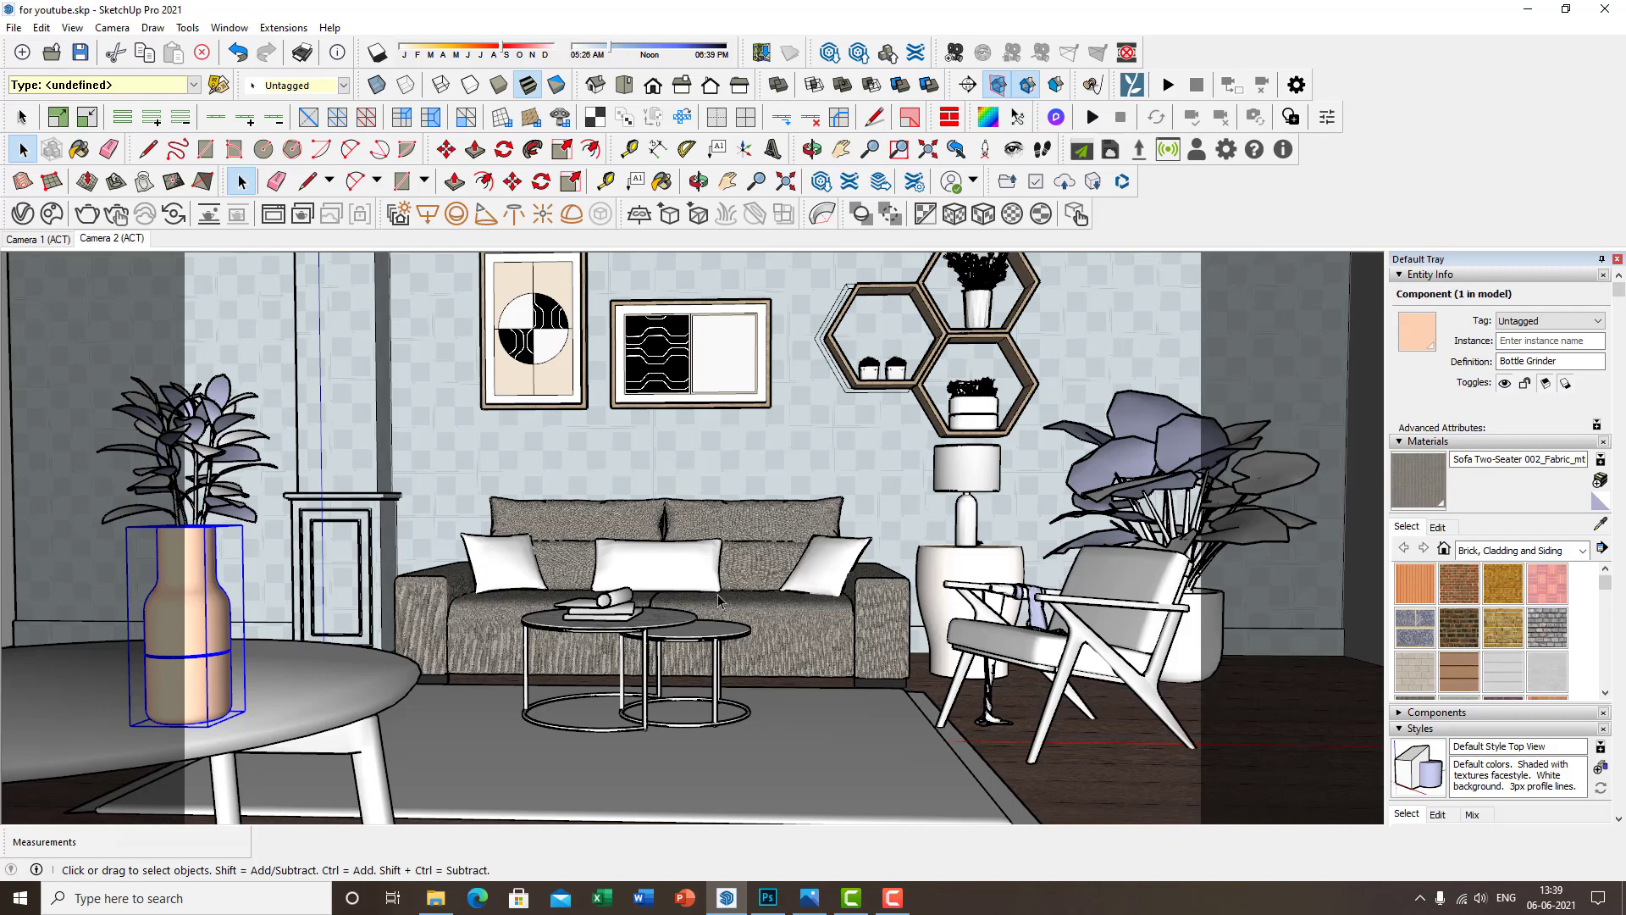
{"action": "scroll", "coordinate": [779, 591], "scroll_direction": "down", "scroll_amount": 4}
{"action": "middle_click_drag", "start_coordinate": [779, 591], "coordinate": [847, 573]}
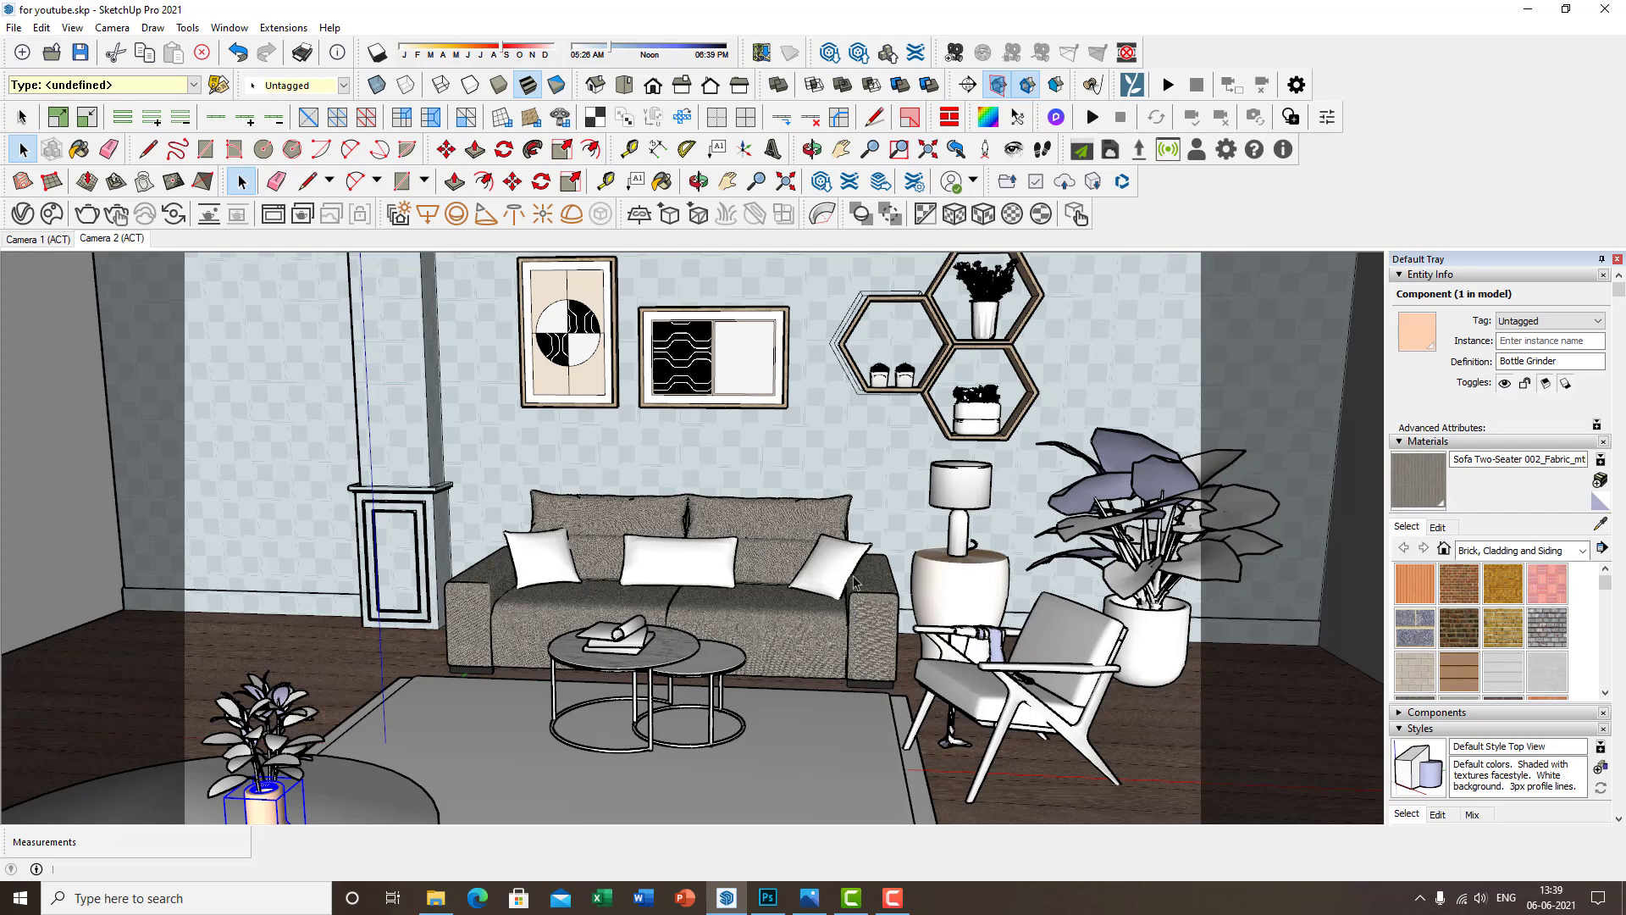
{"action": "scroll", "coordinate": [879, 686], "scroll_direction": "down", "scroll_amount": 3}
{"action": "middle_click_drag", "start_coordinate": [878, 686], "coordinate": [859, 630]}
{"action": "scroll", "coordinate": [763, 610], "scroll_direction": "up", "scroll_amount": 5}
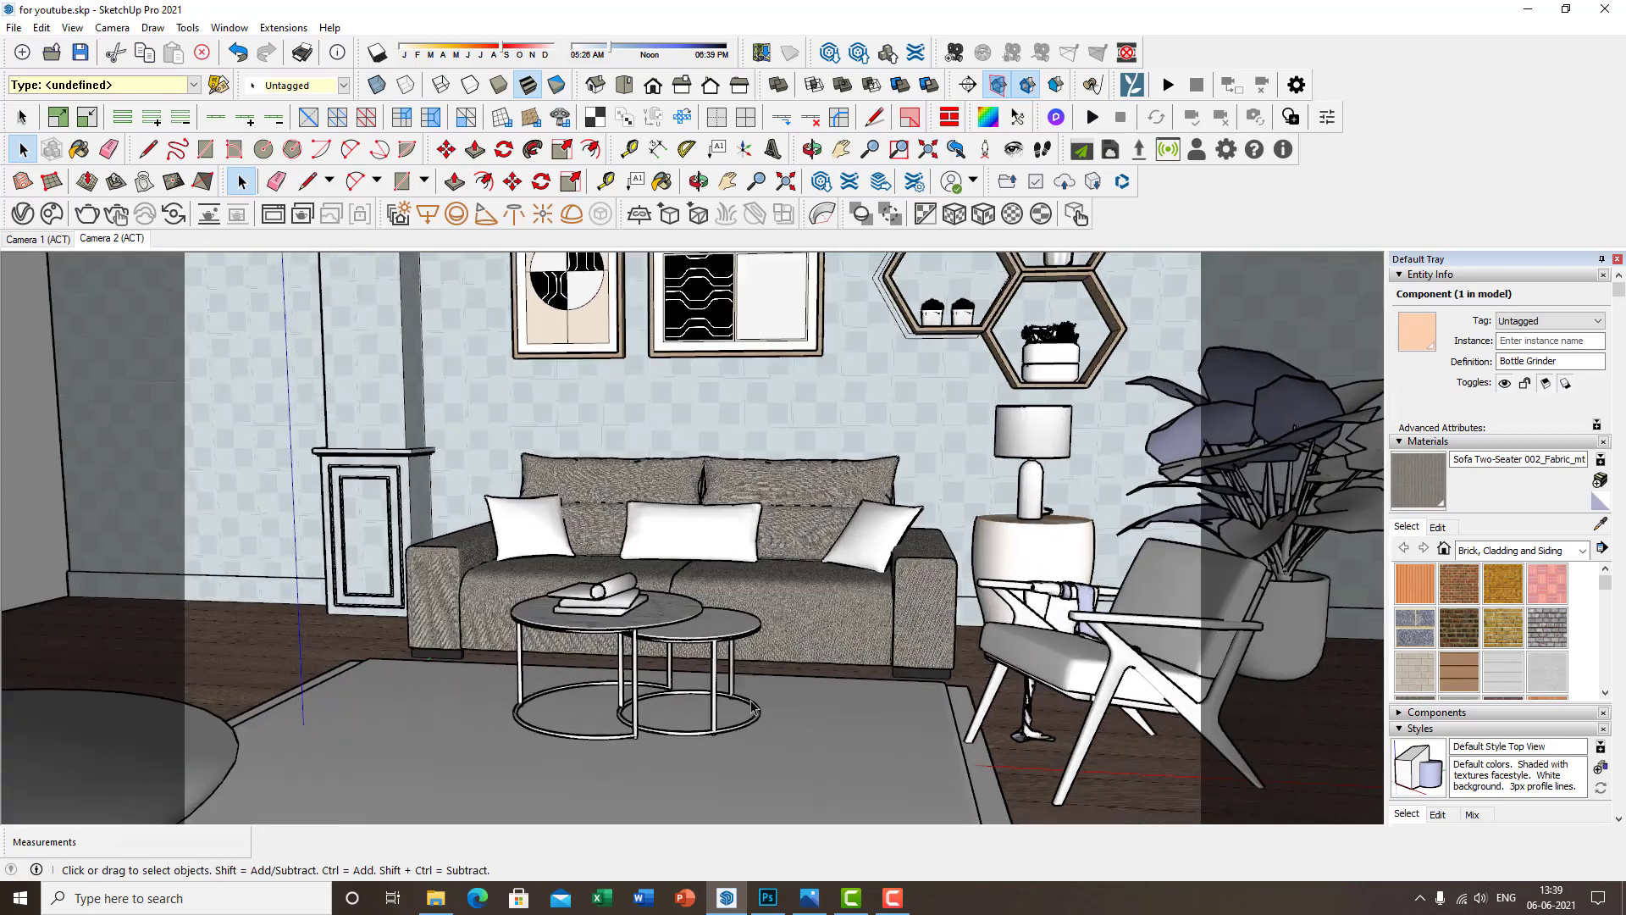
{"action": "scroll", "coordinate": [720, 627], "scroll_direction": "down", "scroll_amount": 1}
{"action": "scroll", "coordinate": [719, 678], "scroll_direction": "down", "scroll_amount": 3}
{"action": "middle_click_drag", "start_coordinate": [661, 678], "coordinate": [586, 585]}
Review the V-Ray render settings for engine, camera and render output, and dismiss the Asset Editor
{"action": "left_click", "coordinate": [12, 221]}
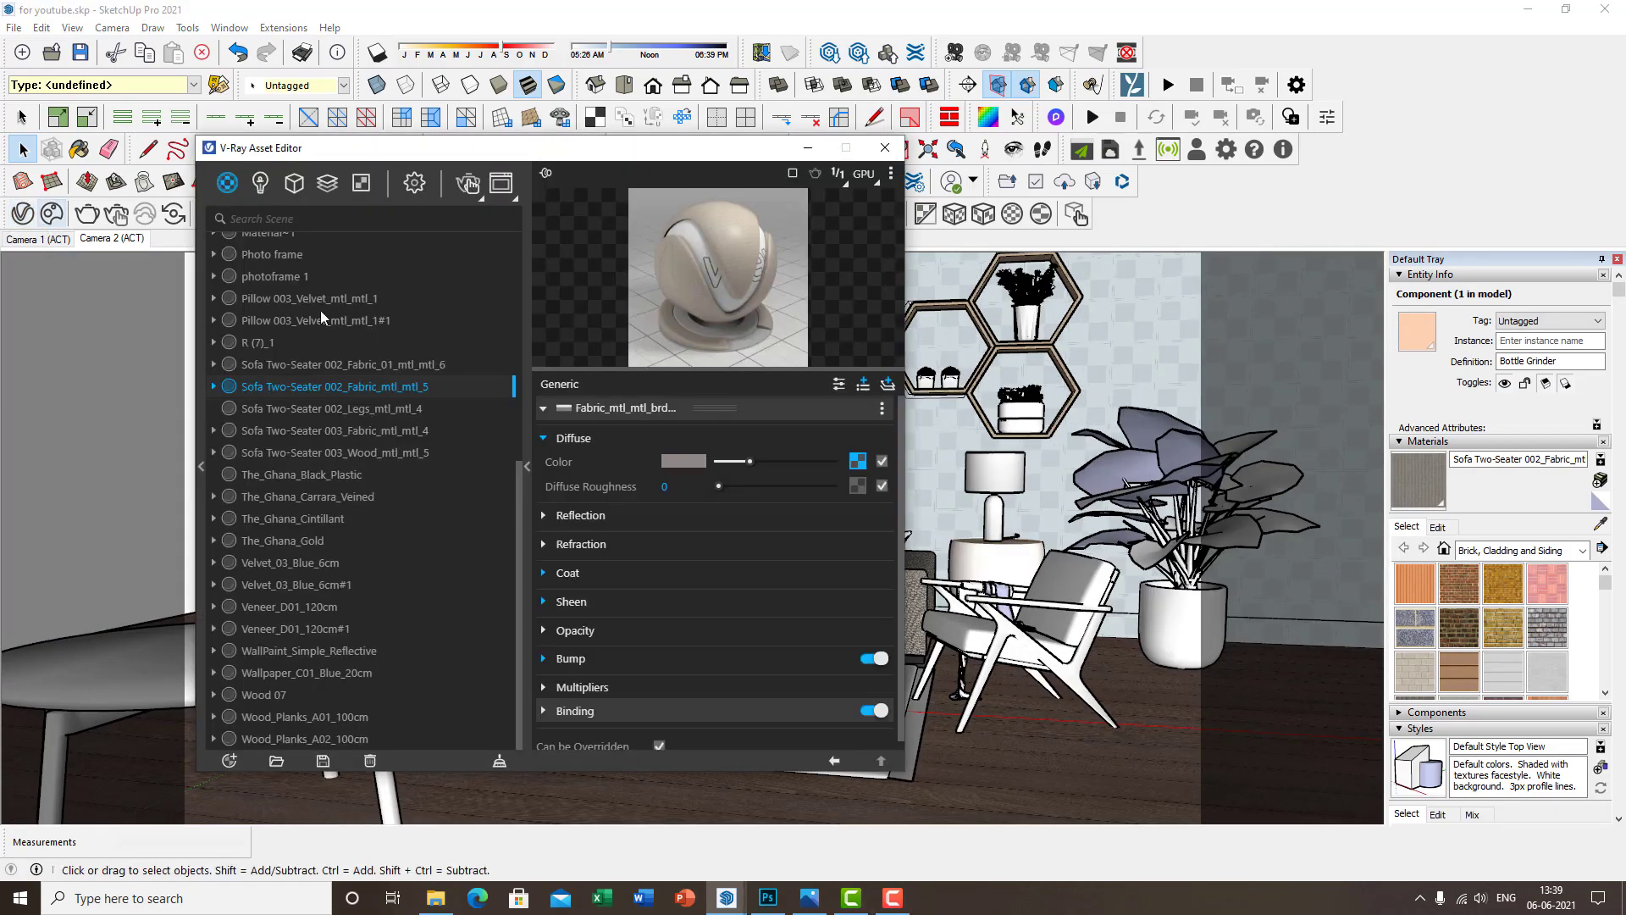
{"action": "left_click", "coordinate": [414, 182]}
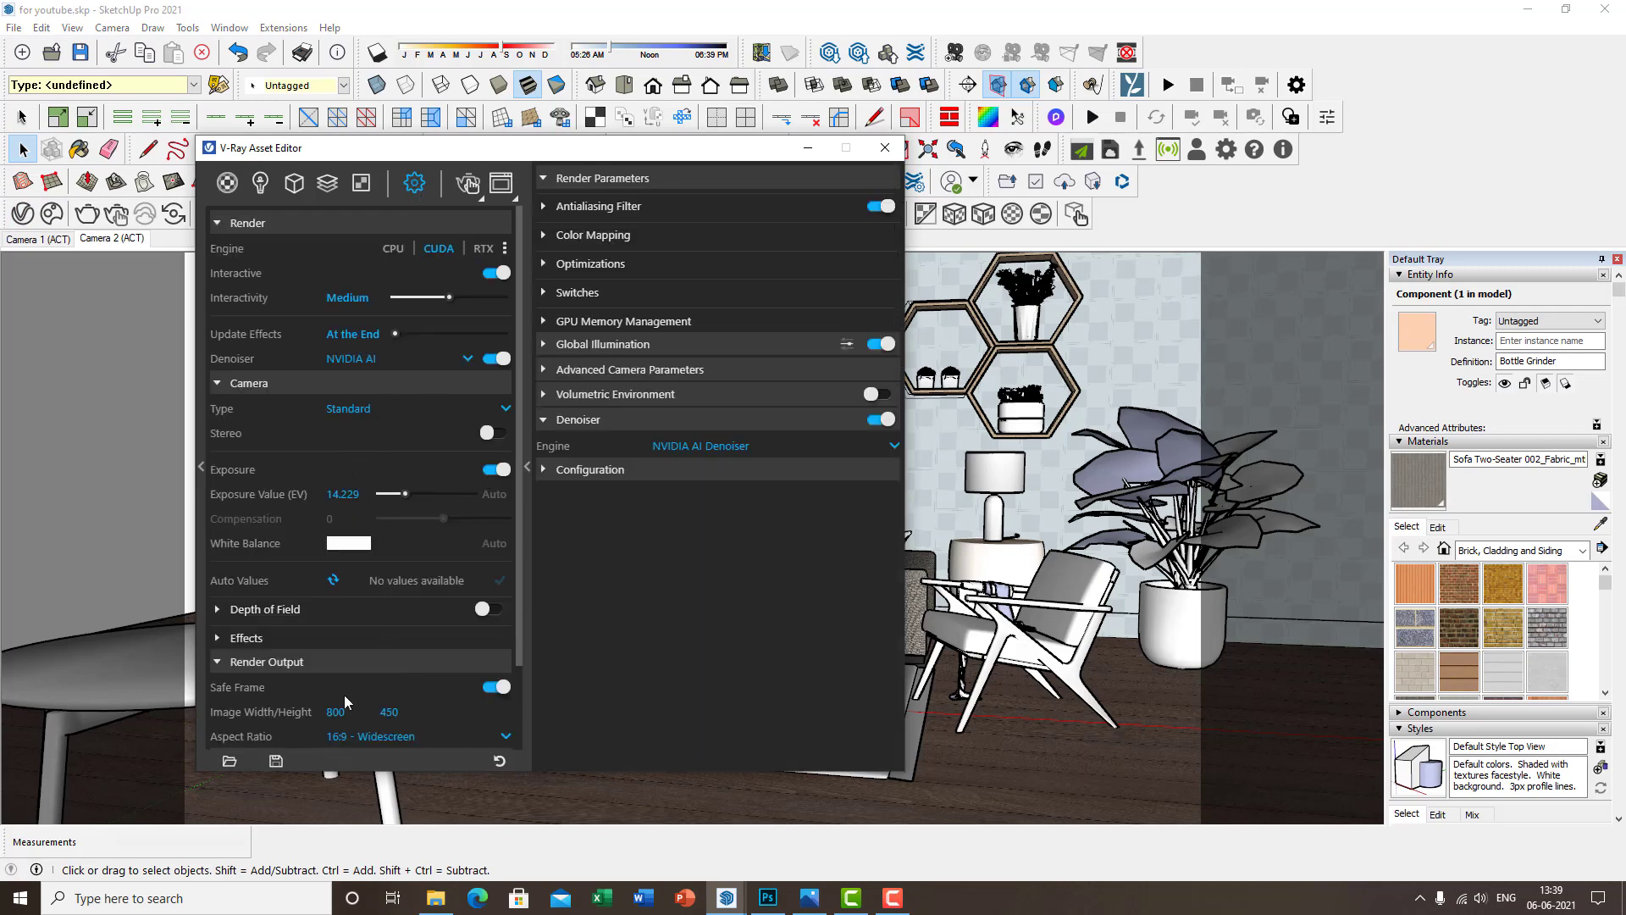
{"action": "scroll", "coordinate": [373, 669], "scroll_direction": "down", "scroll_amount": 2}
{"action": "scroll", "coordinate": [381, 593], "scroll_direction": "up", "scroll_amount": 2}
{"action": "left_click", "coordinate": [885, 148]}
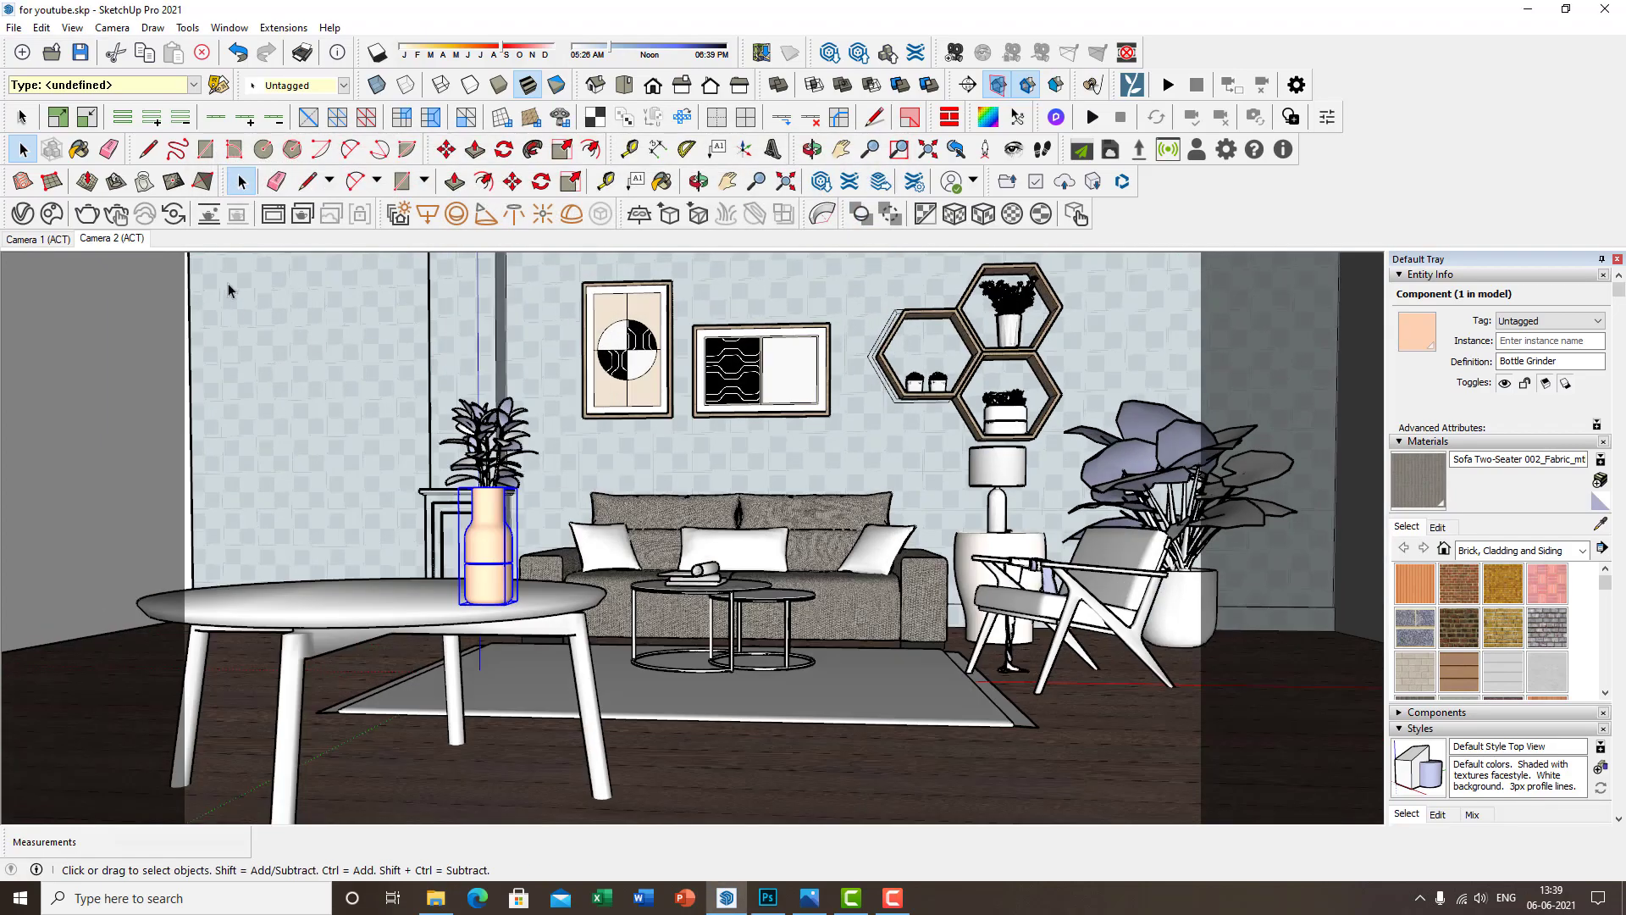
Return to the Camera 2 scene and start an interactive V-Ray render
{"action": "left_click", "coordinate": [103, 239]}
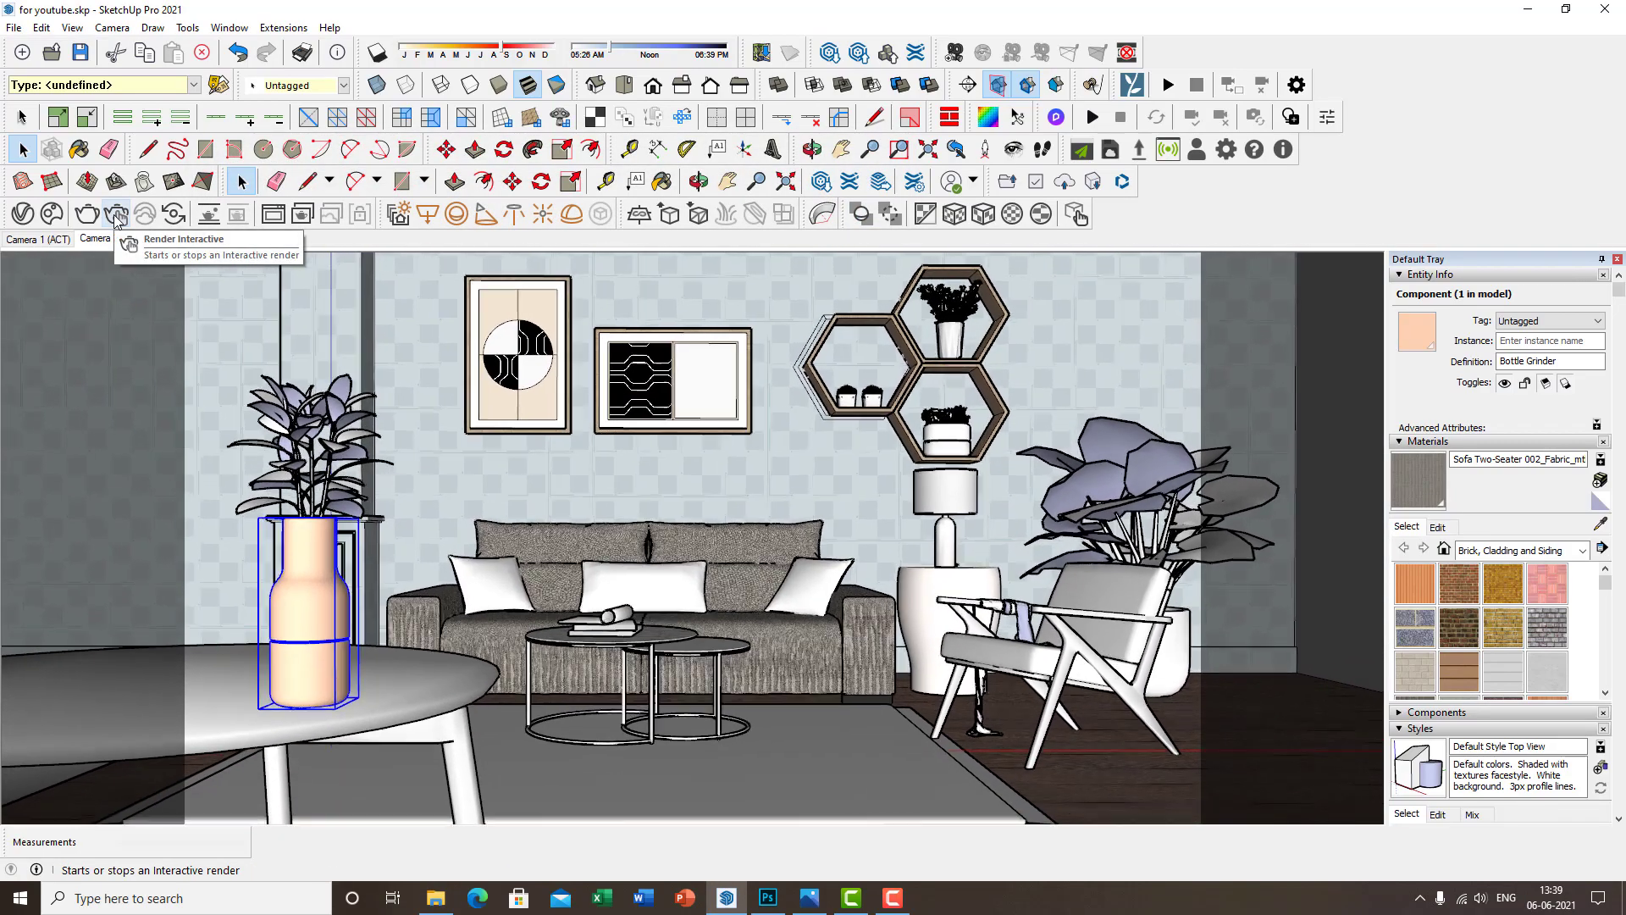
{"action": "left_click", "coordinate": [116, 217]}
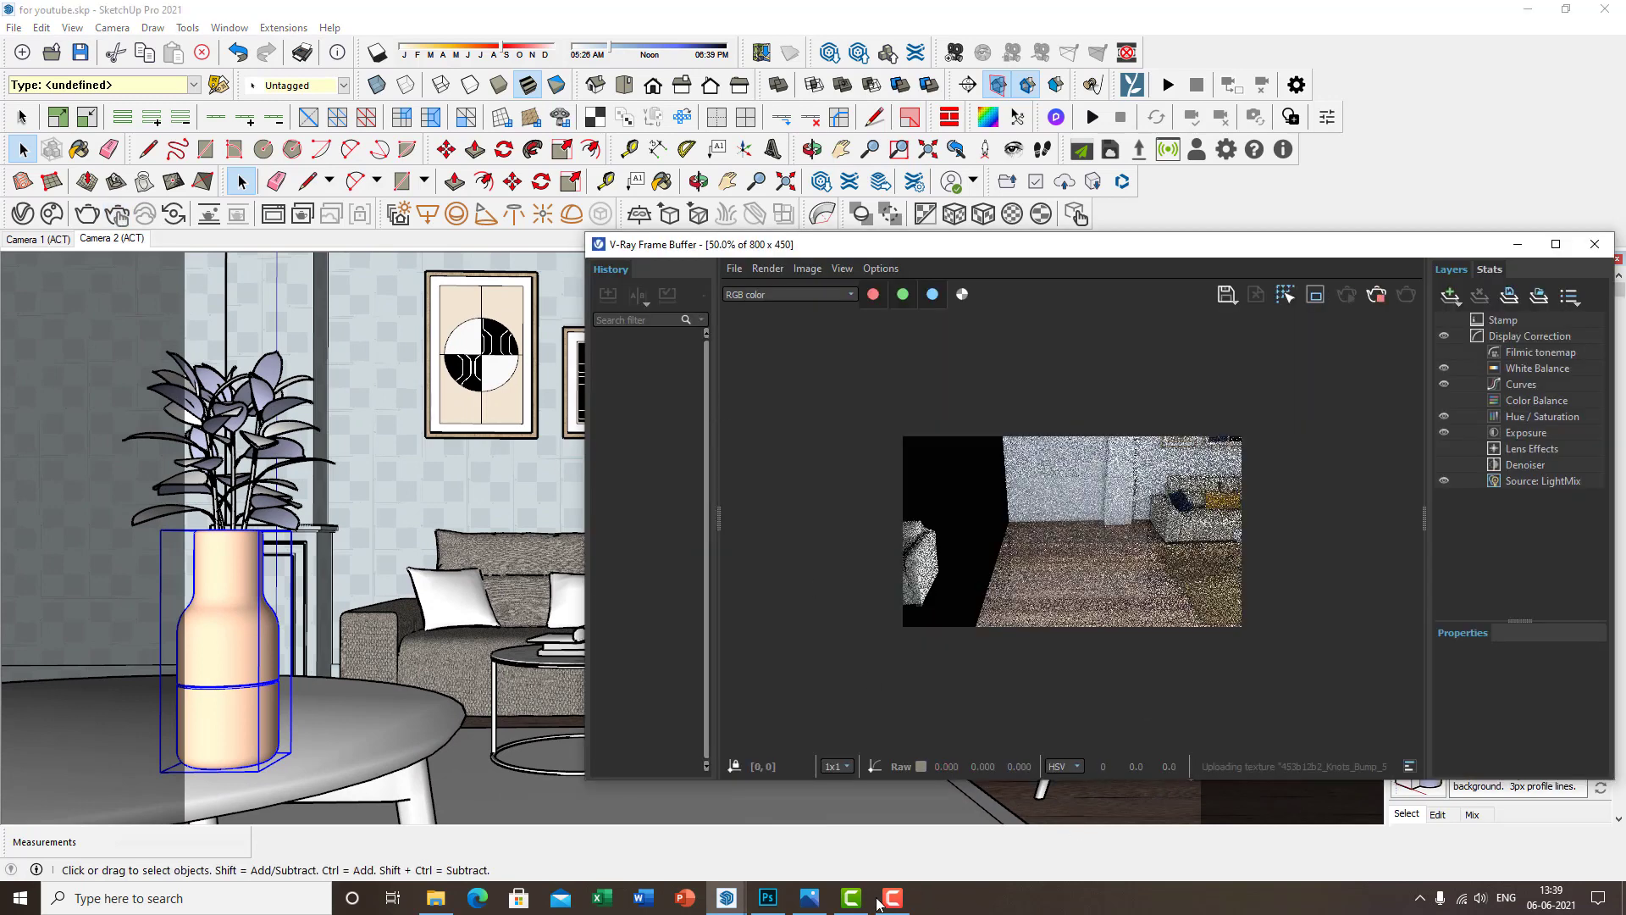
{"action": "left_click", "coordinate": [1554, 827]}
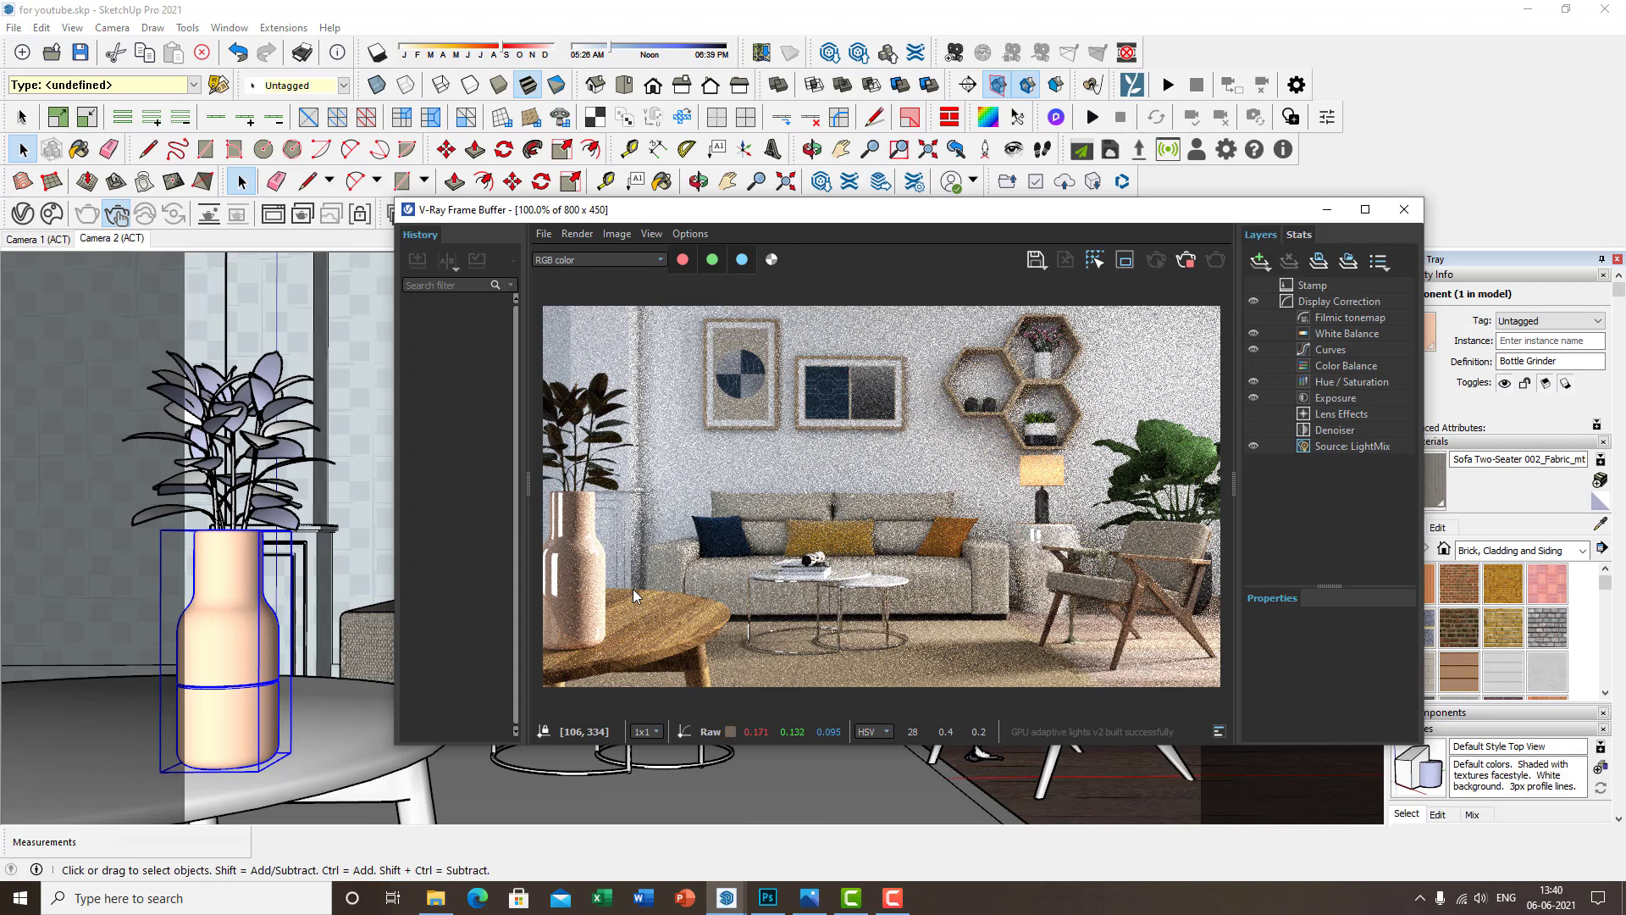
Inspect the interactive render of the living room in the V-Ray Frame Buffer, both close up and in full
{"action": "left_click_drag", "start_coordinate": [856, 214], "coordinate": [1069, 174]}
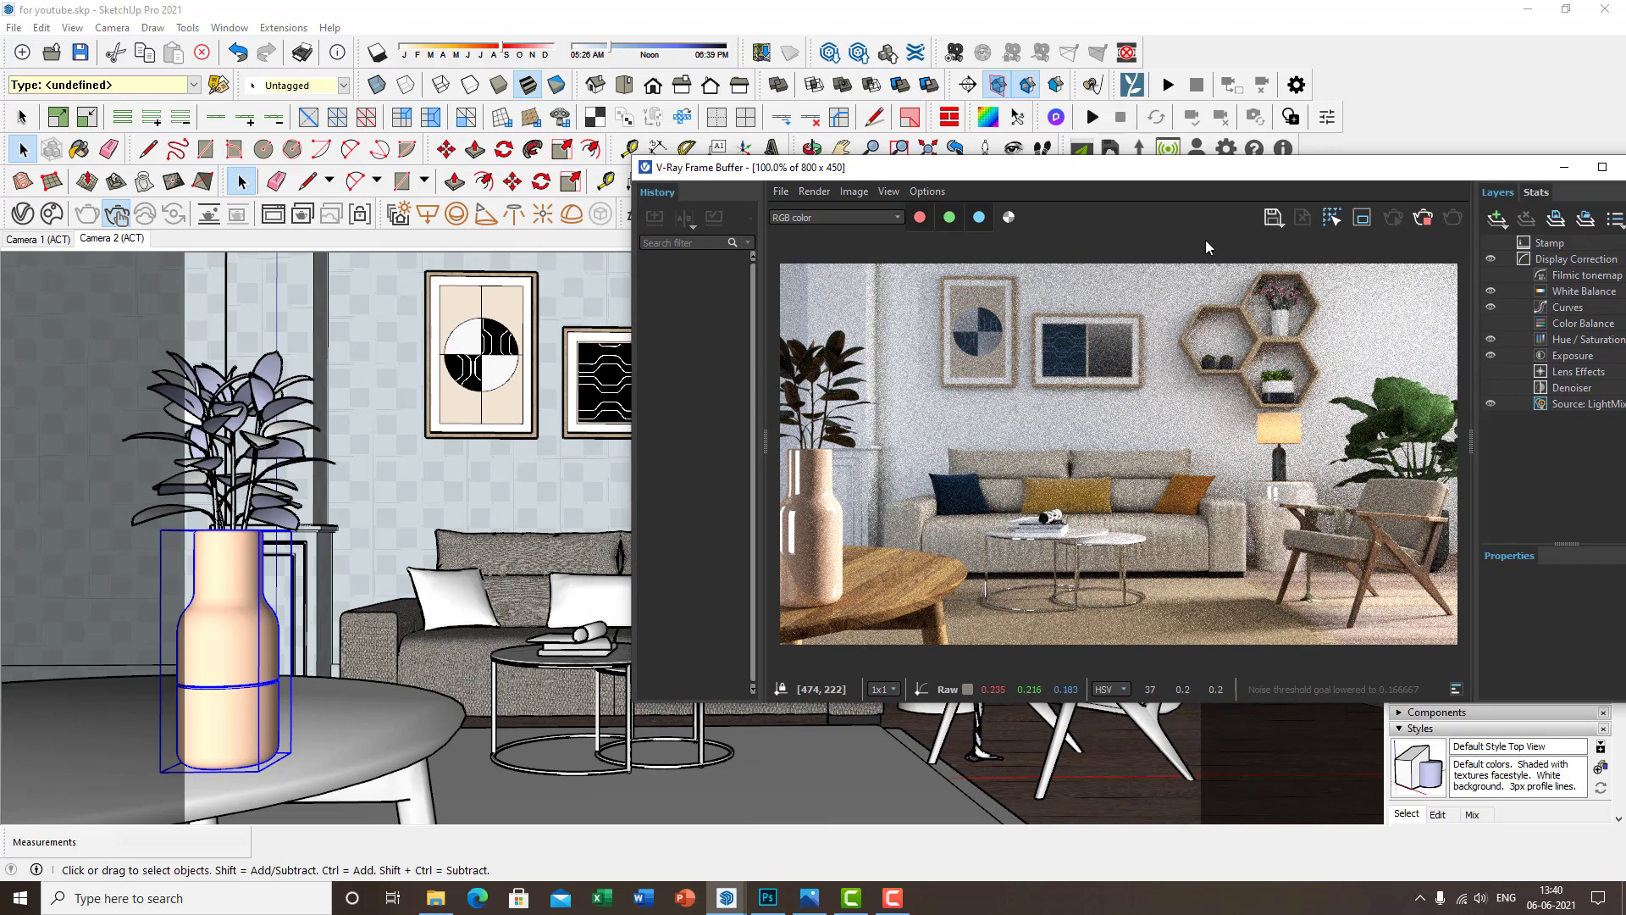
{"action": "mouse_move", "coordinate": [1202, 181]}
{"action": "left_mouse_down"}
{"action": "mouse_move", "coordinate": [1103, 176]}
{"action": "mouse_move", "coordinate": [885, 212]}
{"action": "left_mouse_up"}
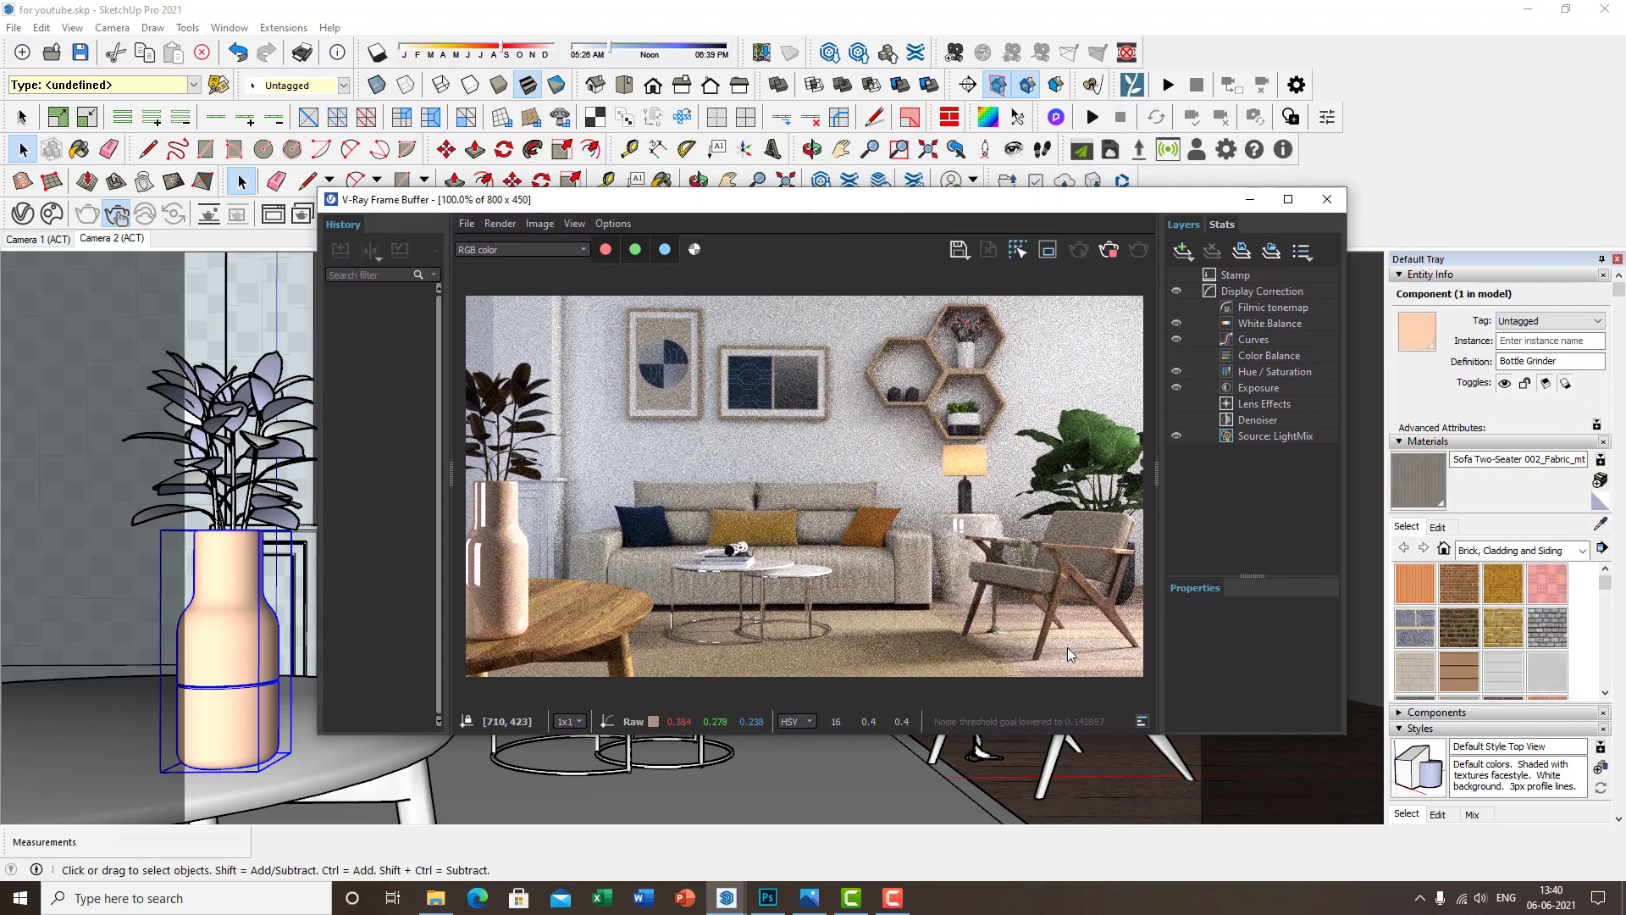
{"action": "scroll", "coordinate": [1055, 627], "scroll_direction": "down", "scroll_amount": 1}
{"action": "scroll", "coordinate": [938, 603], "scroll_direction": "up", "scroll_amount": 2}
{"action": "scroll", "coordinate": [959, 618], "scroll_direction": "down", "scroll_amount": 1}
{"action": "scroll", "coordinate": [946, 593], "scroll_direction": "up", "scroll_amount": 2}
{"action": "scroll", "coordinate": [1000, 505], "scroll_direction": "down", "scroll_amount": 1}
{"action": "scroll", "coordinate": [1001, 512], "scroll_direction": "up", "scroll_amount": 2}
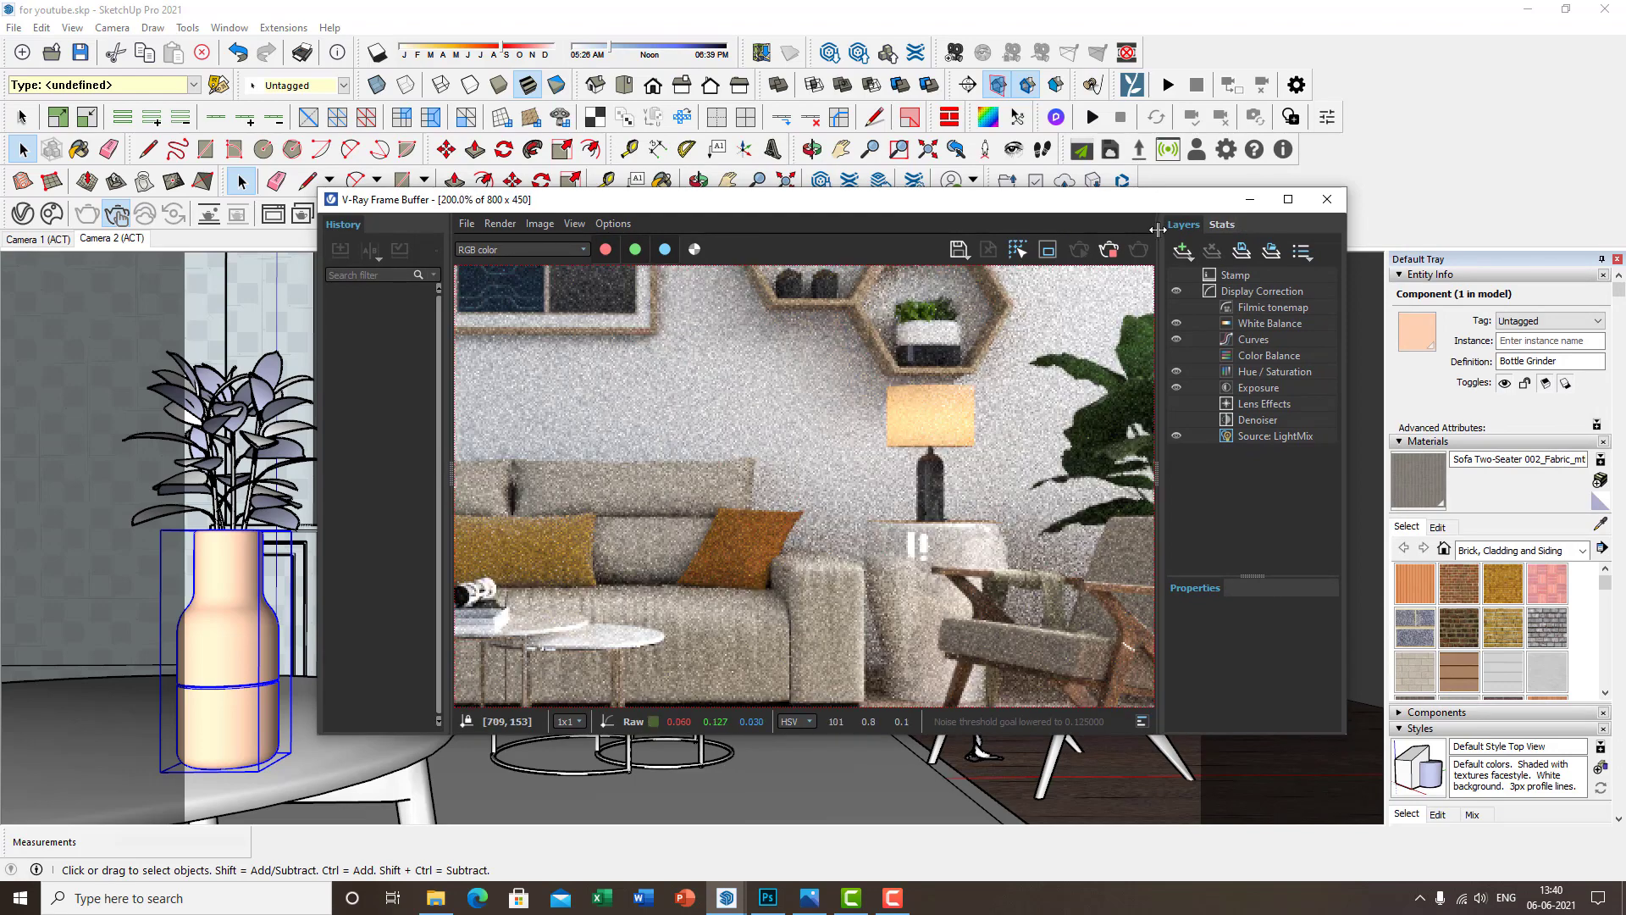
{"action": "left_click_drag", "start_coordinate": [1202, 208], "coordinate": [1254, 208]}
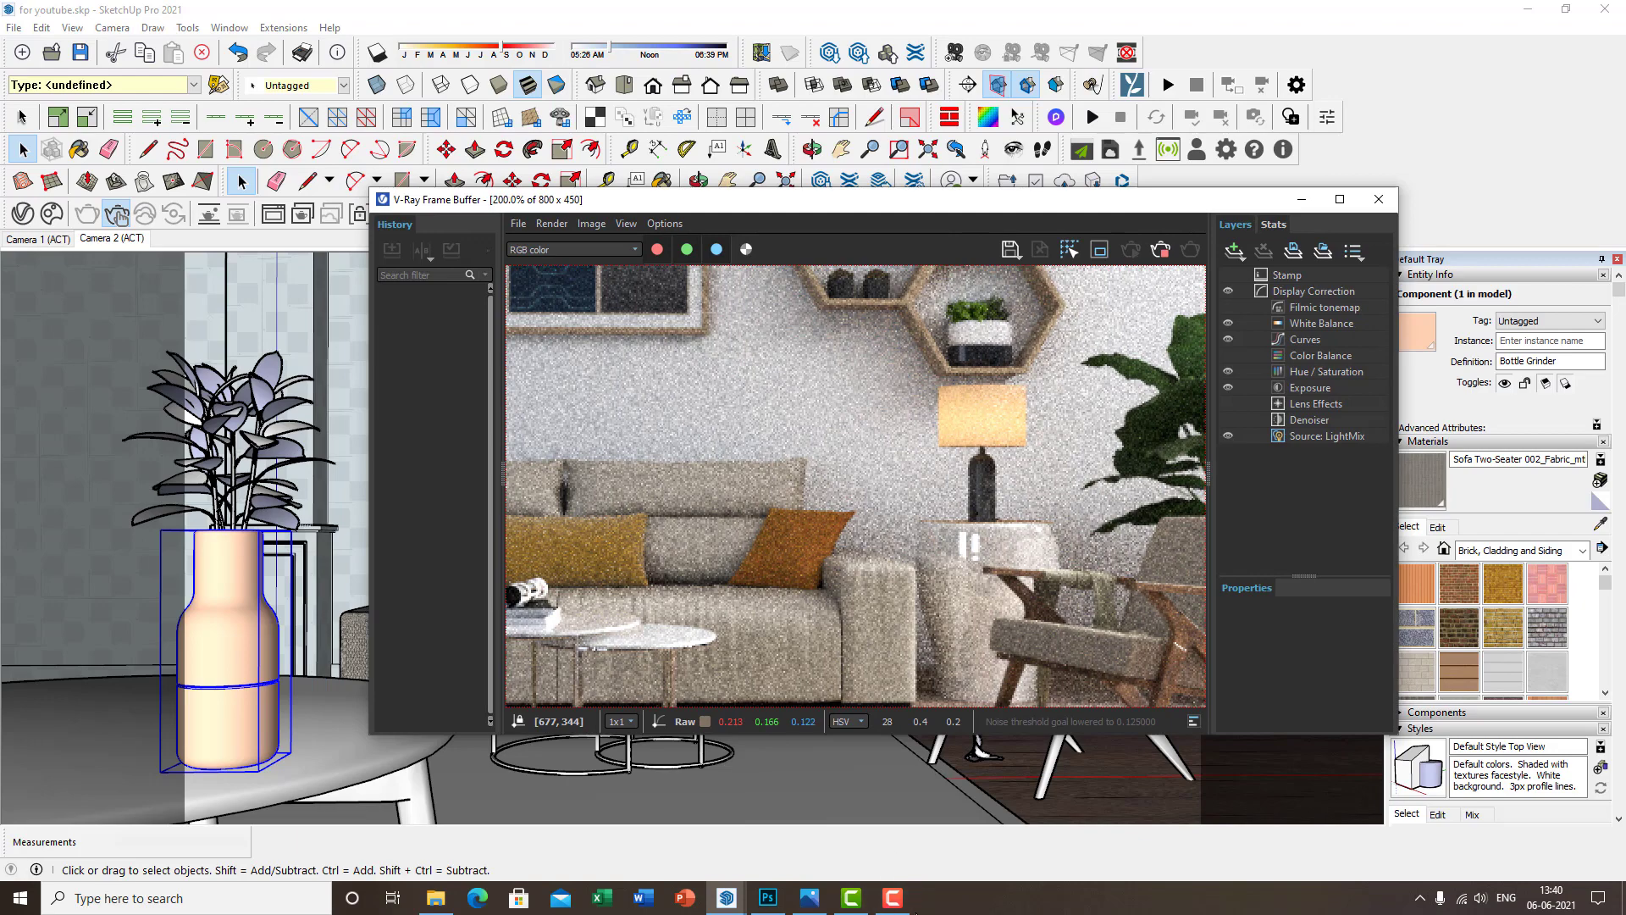
{"action": "scroll", "coordinate": [901, 446], "scroll_direction": "down", "scroll_amount": 1}
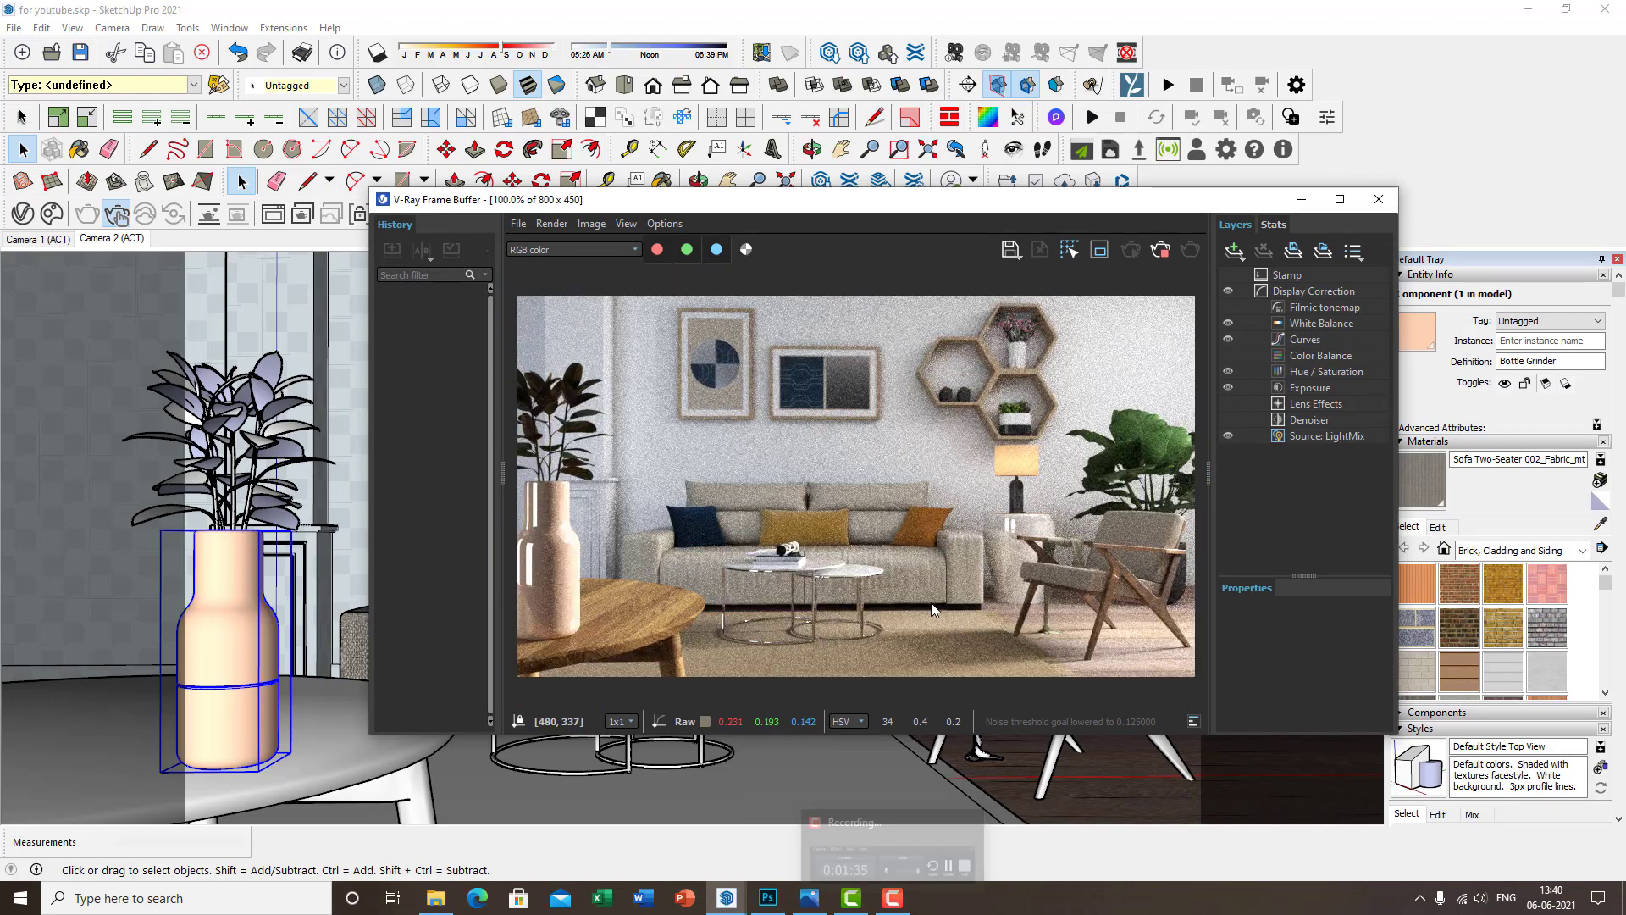
{"action": "left_click", "coordinate": [891, 898]}
{"action": "left_click", "coordinate": [1553, 826]}
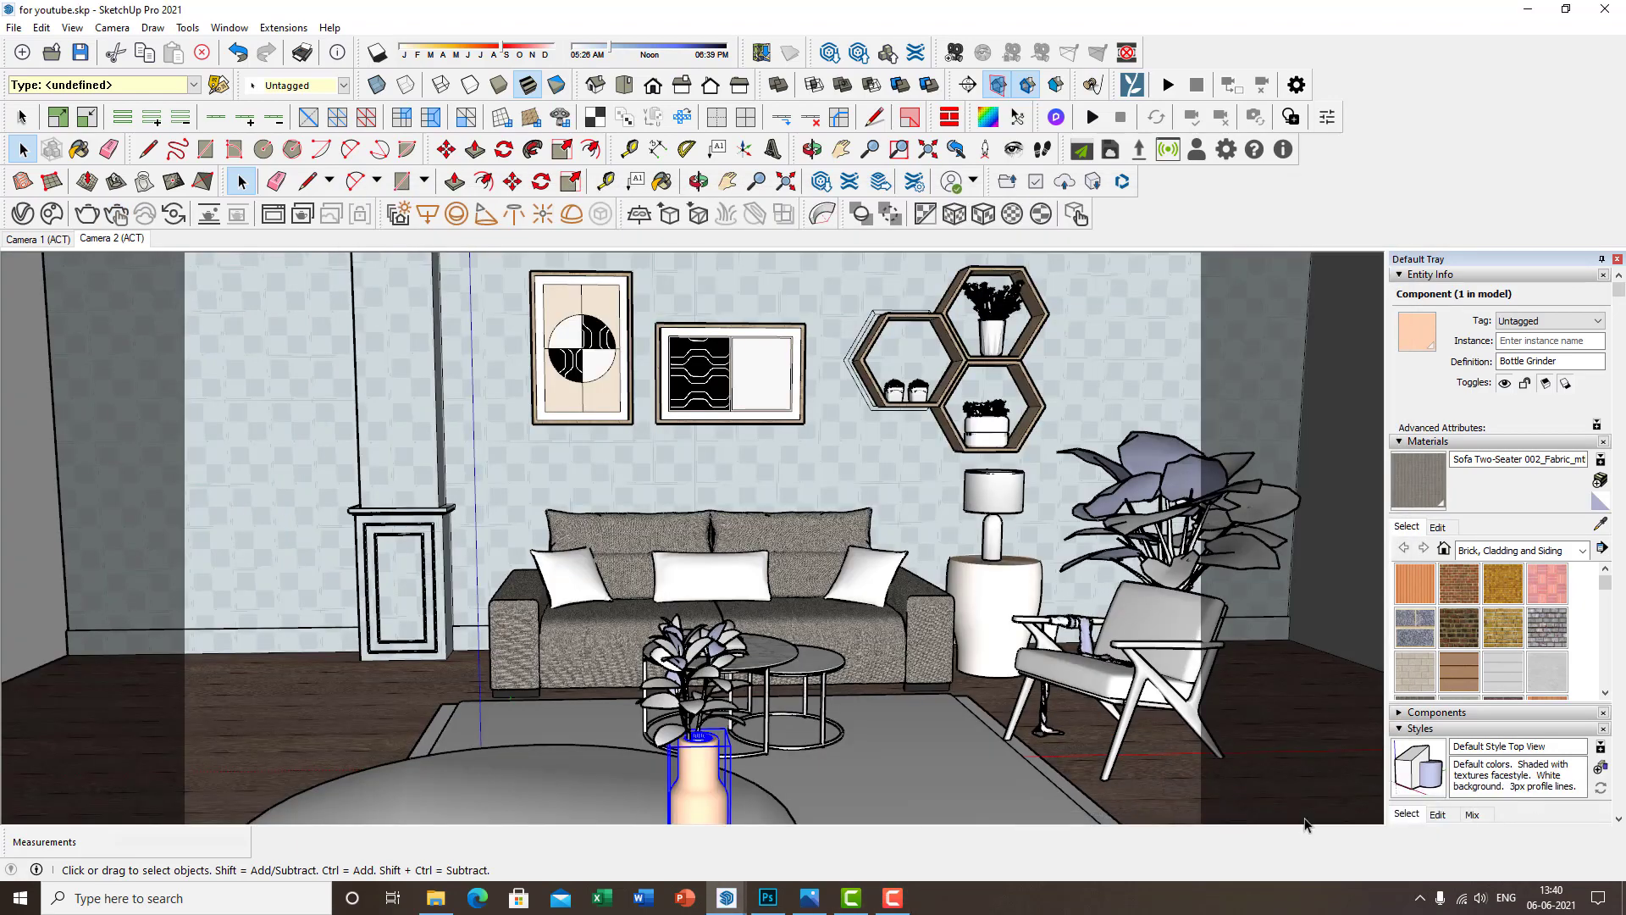
Look through the scene's material list in the V-Ray Asset Editor, checking Material2, <auto>3 and <auto>1
{"action": "middle_click_drag", "start_coordinate": [762, 627], "coordinate": [935, 634]}
{"action": "left_click", "coordinate": [22, 214]}
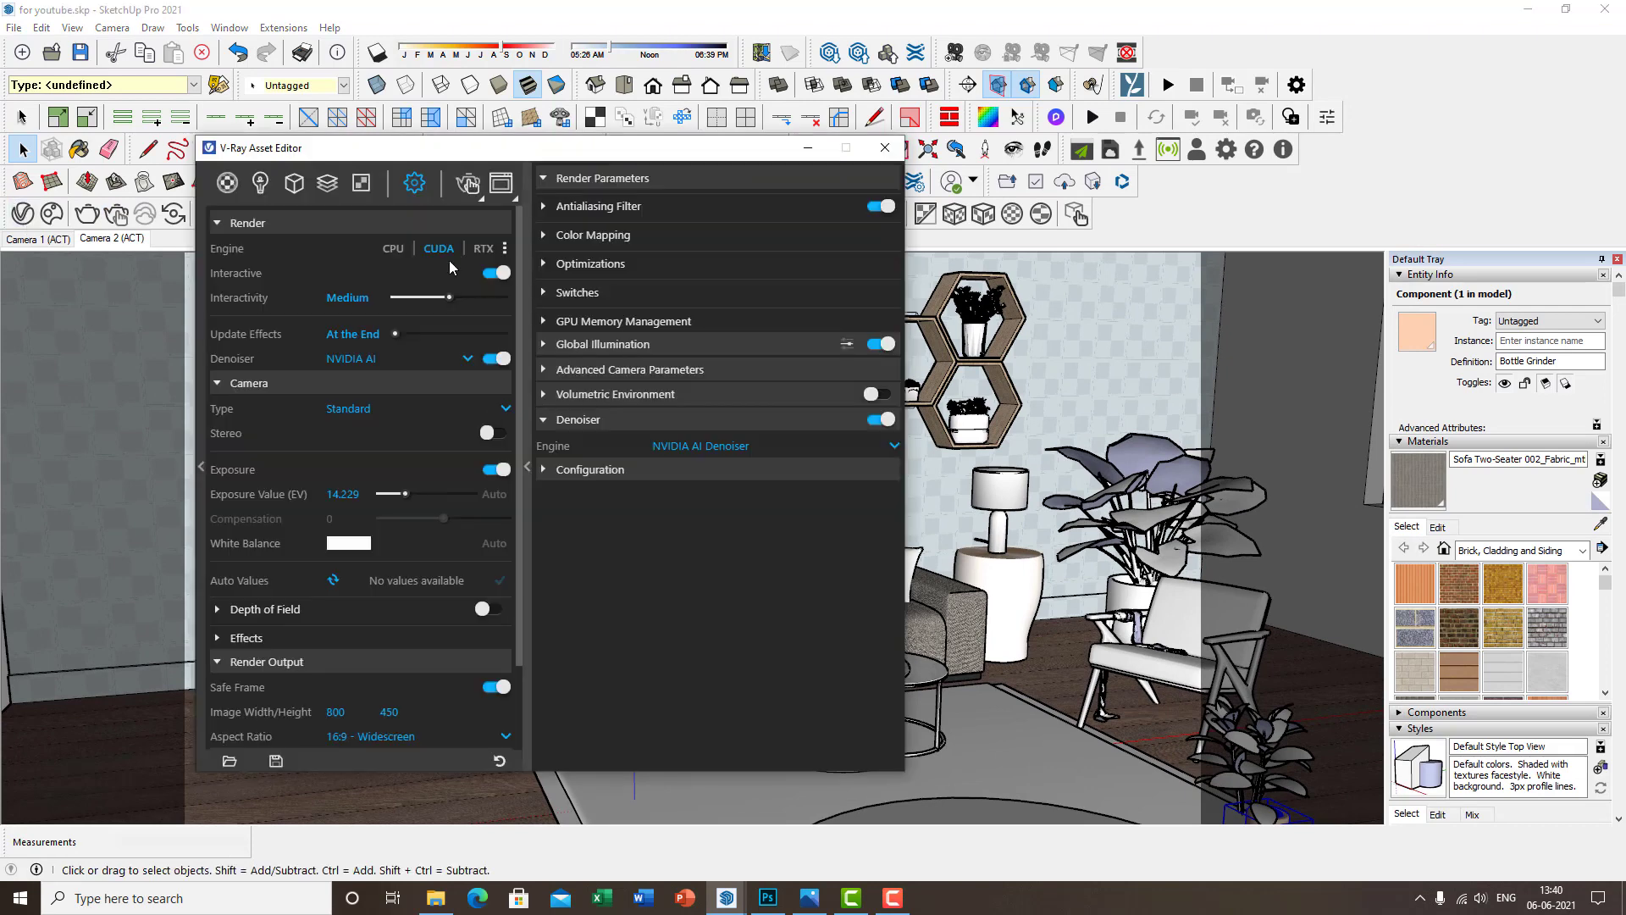
{"action": "left_click", "coordinate": [227, 182]}
{"action": "scroll", "coordinate": [348, 458], "scroll_direction": "down", "scroll_amount": 5}
{"action": "scroll", "coordinate": [386, 499], "scroll_direction": "up", "scroll_amount": 7}
{"action": "left_click_drag", "start_coordinate": [341, 272], "coordinate": [288, 358]}
{"action": "left_click_drag", "start_coordinate": [305, 266], "coordinate": [287, 267]}
{"action": "left_click", "coordinate": [330, 535]}
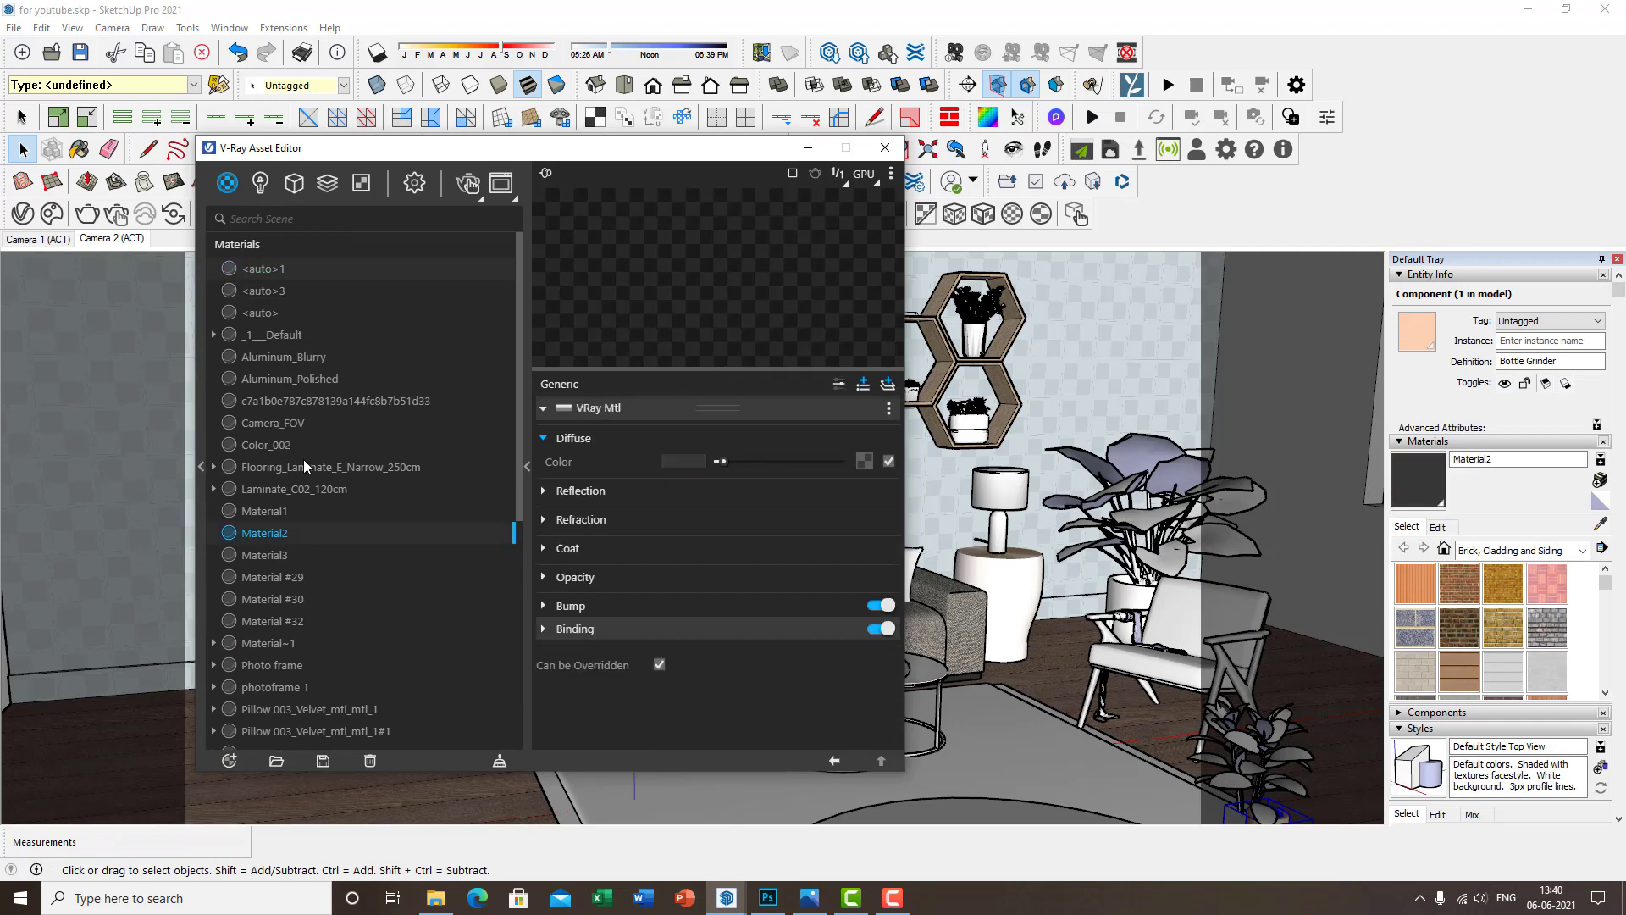
{"action": "left_click", "coordinate": [277, 292]}
{"action": "scroll", "coordinate": [445, 382], "scroll_direction": "down", "scroll_amount": 5}
{"action": "scroll", "coordinate": [445, 383], "scroll_direction": "up", "scroll_amount": 5}
{"action": "left_click", "coordinate": [269, 276]}
{"action": "scroll", "coordinate": [333, 418], "scroll_direction": "down", "scroll_amount": 1}
{"action": "scroll", "coordinate": [339, 423], "scroll_direction": "down", "scroll_amount": 6}
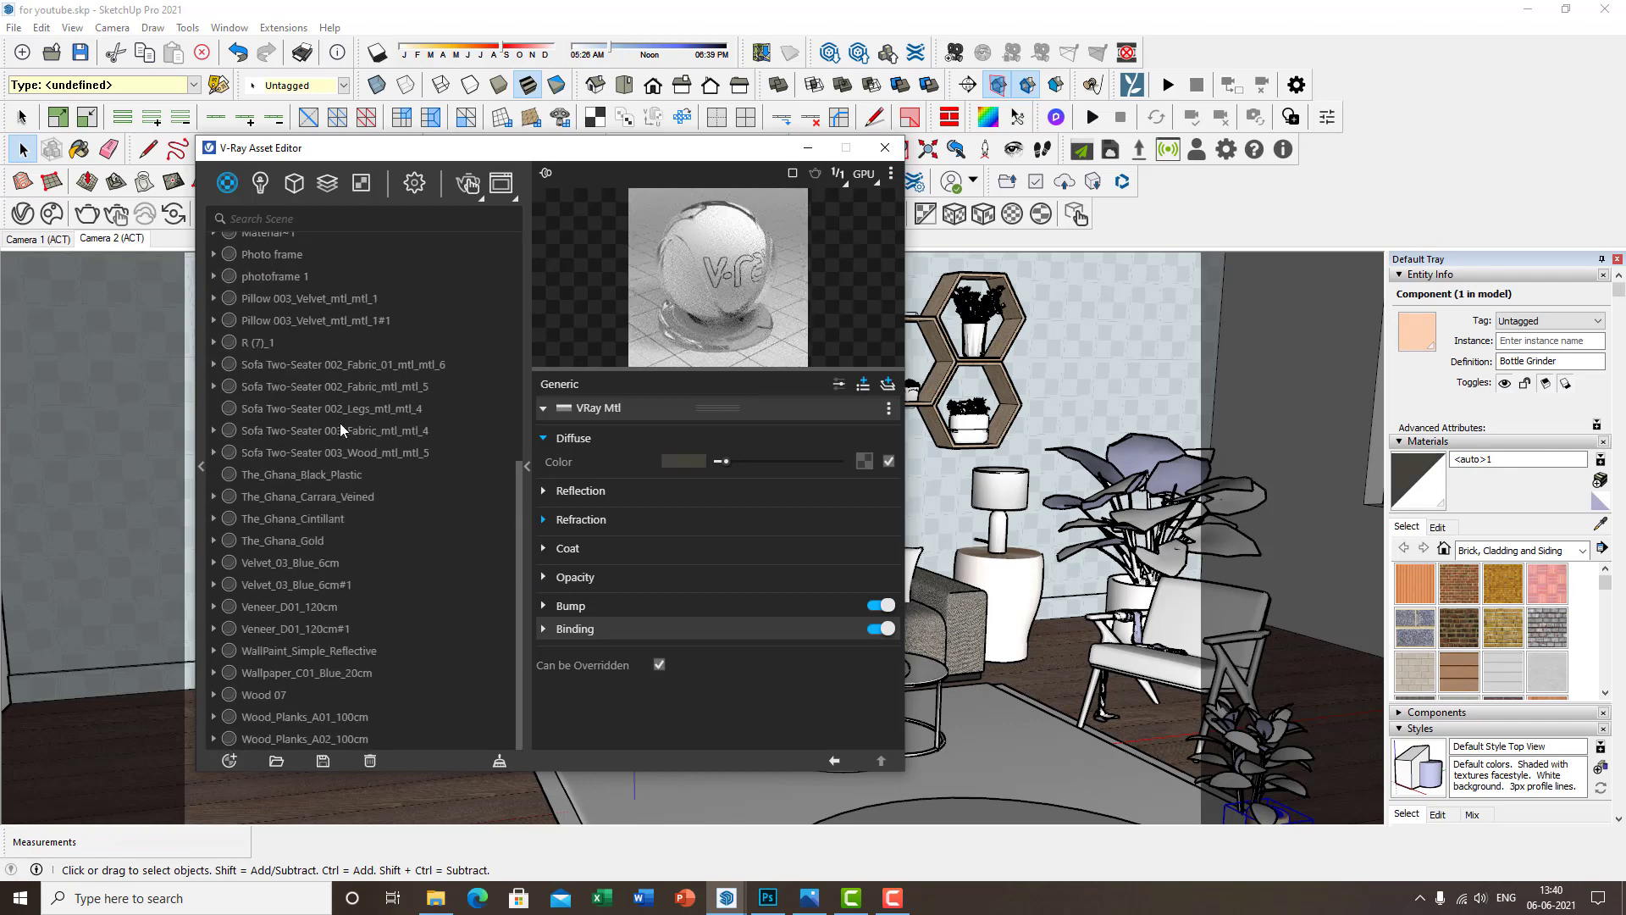
Delete the Wood_Planks_A02_100cm material from the V-Ray material list
{"action": "left_click", "coordinate": [339, 738]}
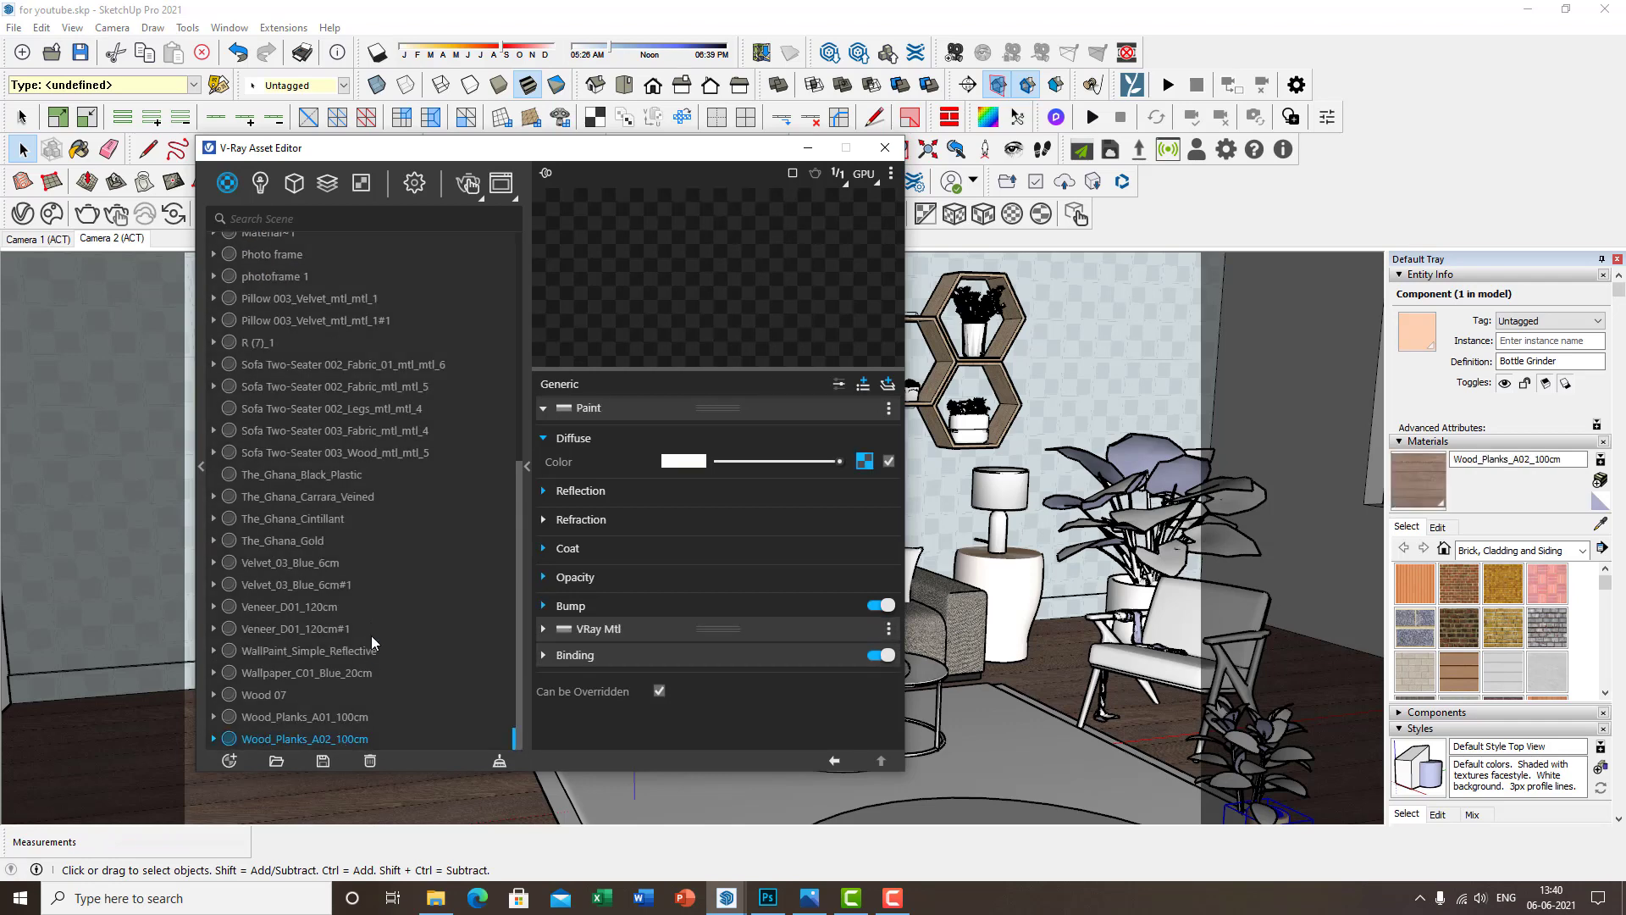
{"action": "scroll", "coordinate": [366, 662], "scroll_direction": "up", "scroll_amount": 6}
{"action": "scroll", "coordinate": [288, 474], "scroll_direction": "down", "scroll_amount": 6}
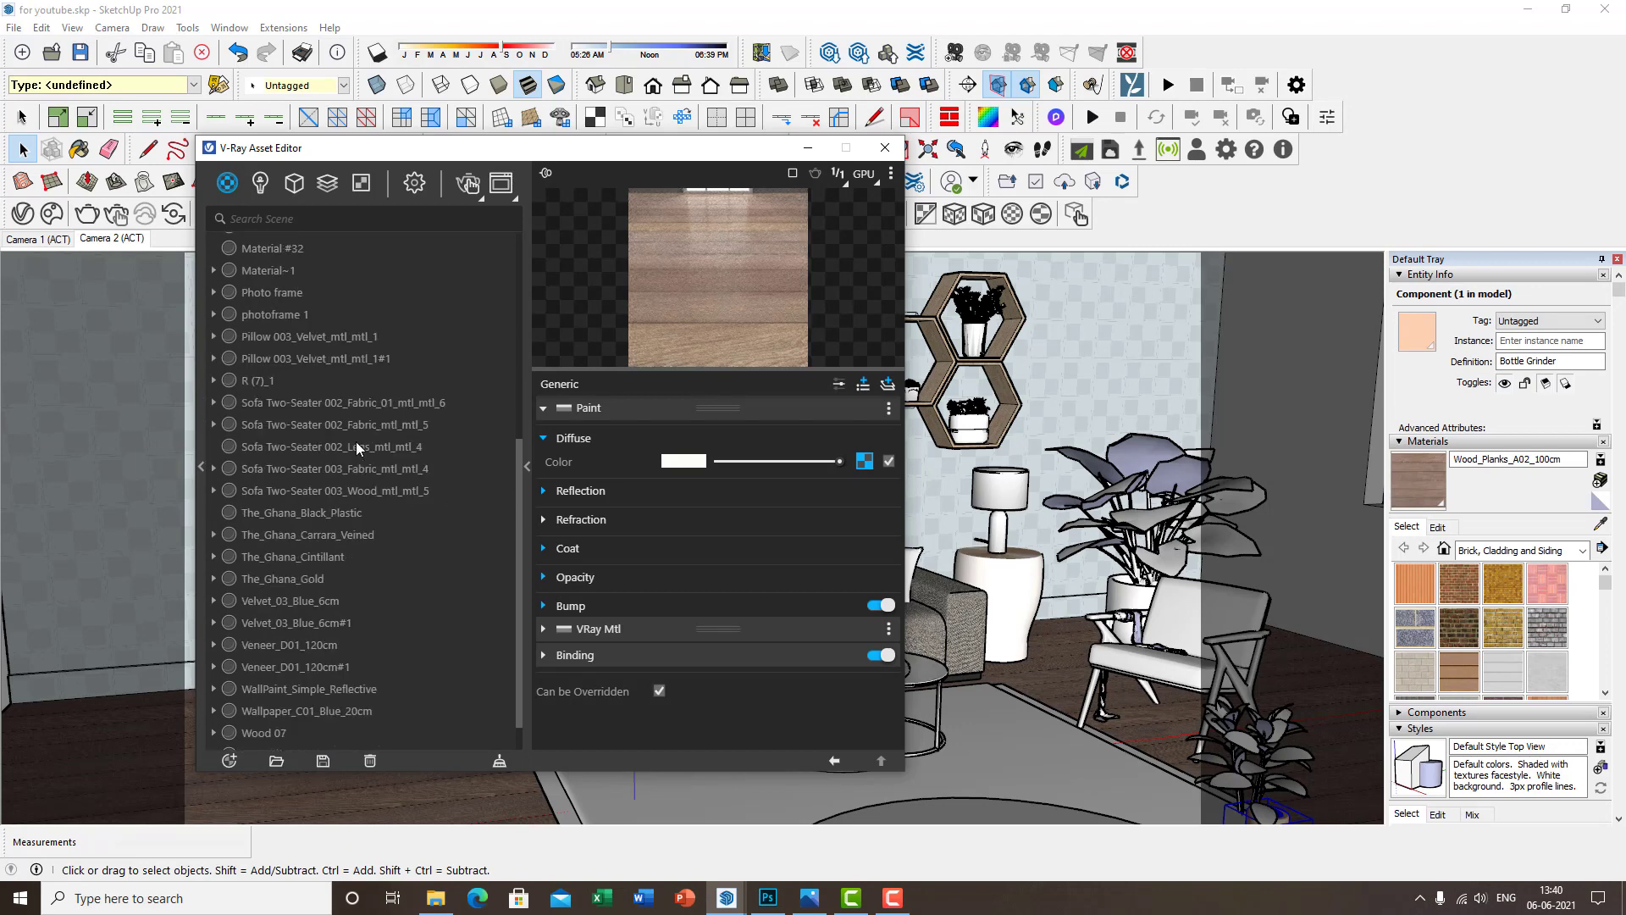
{"action": "right_click", "coordinate": [311, 745]}
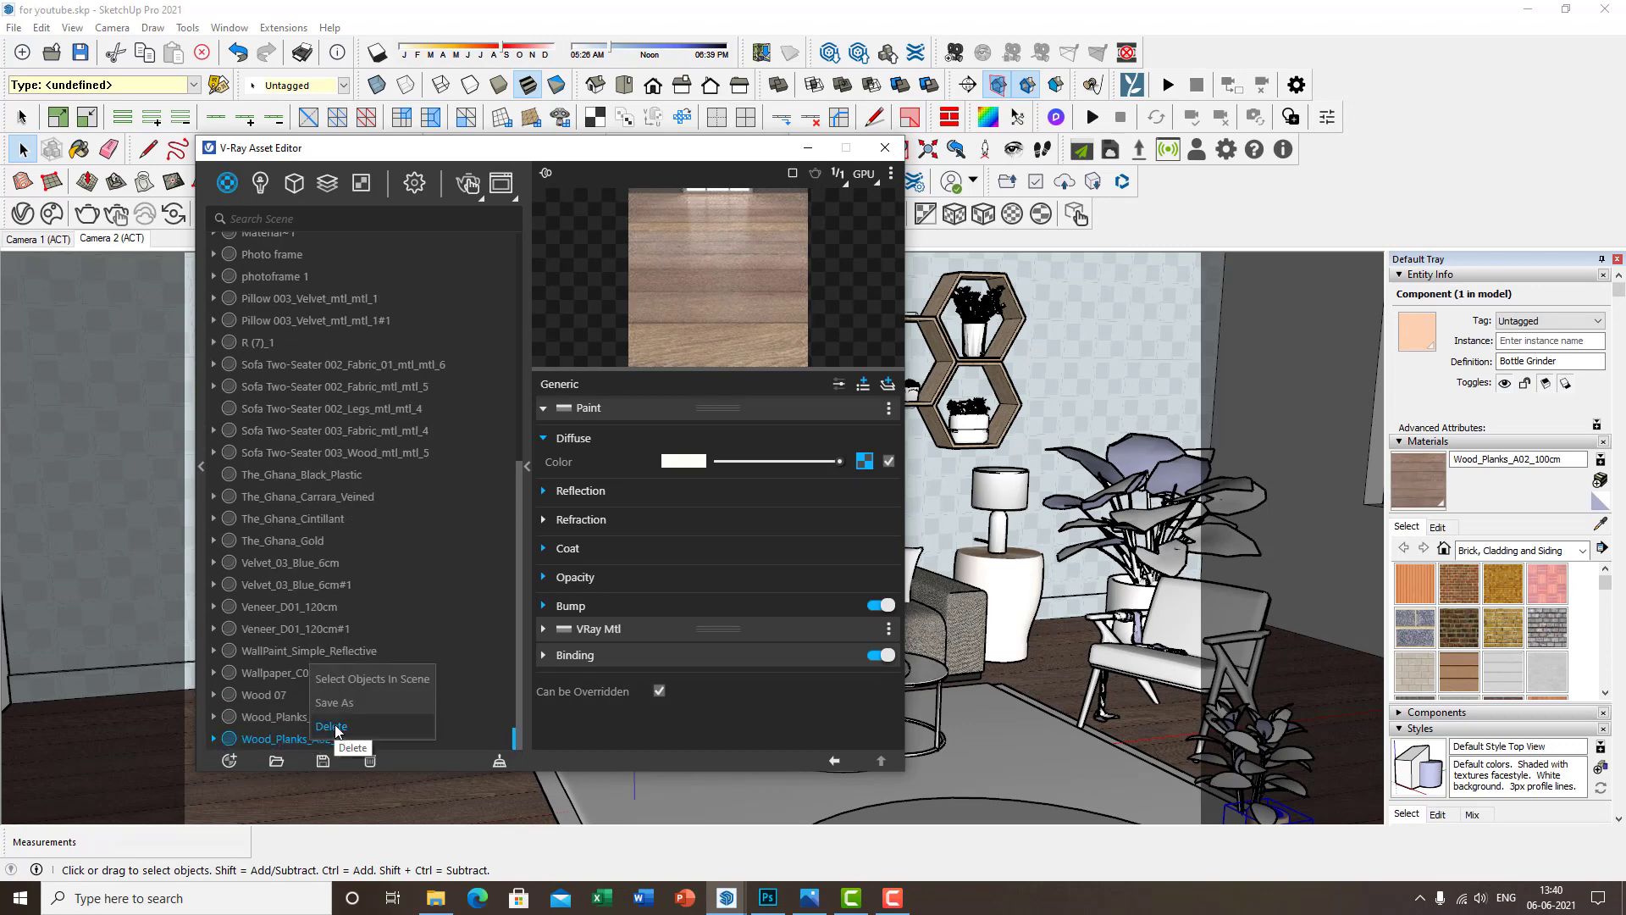
{"action": "left_click", "coordinate": [335, 727]}
{"action": "left_click", "coordinate": [862, 452]}
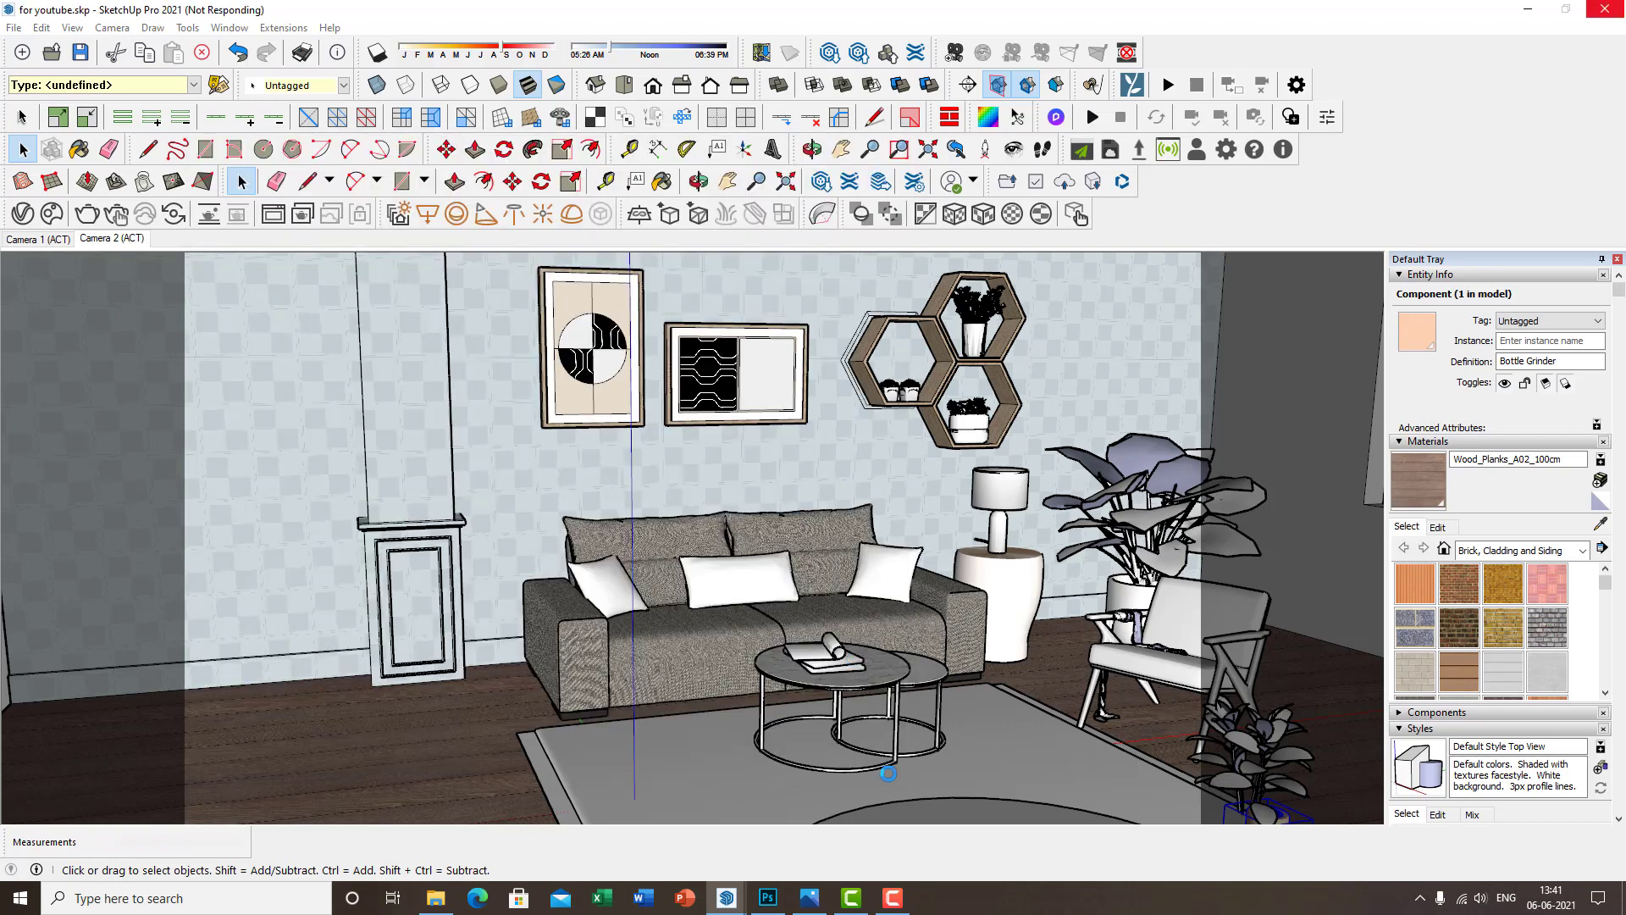
{"action": "left_click", "coordinate": [893, 898]}
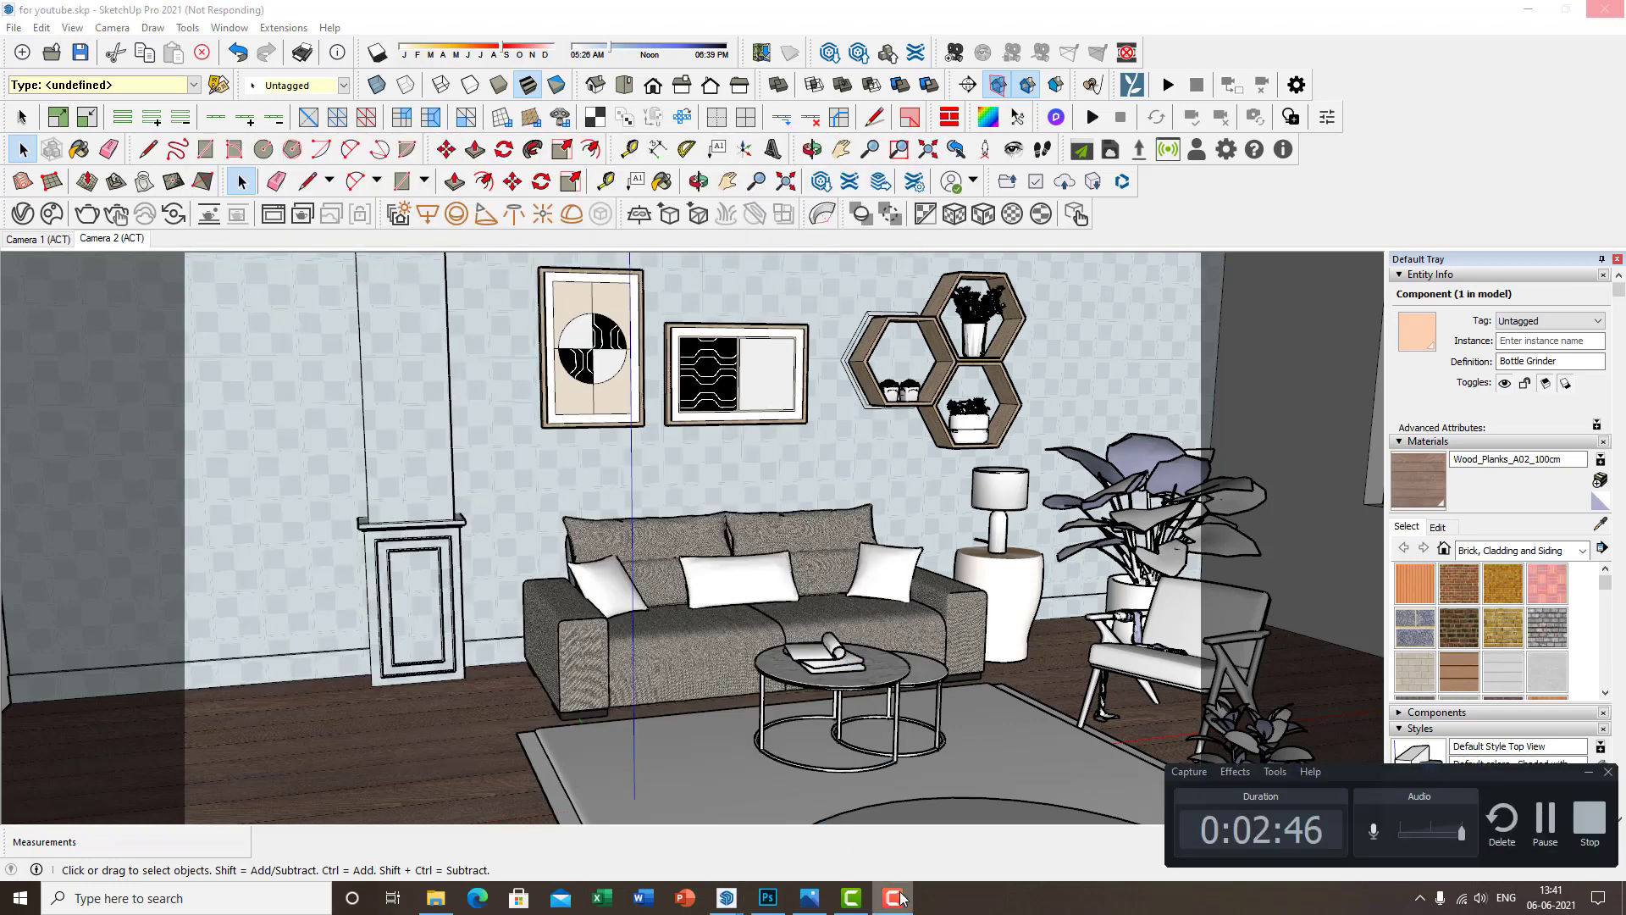
{"action": "left_click", "coordinate": [1532, 820]}
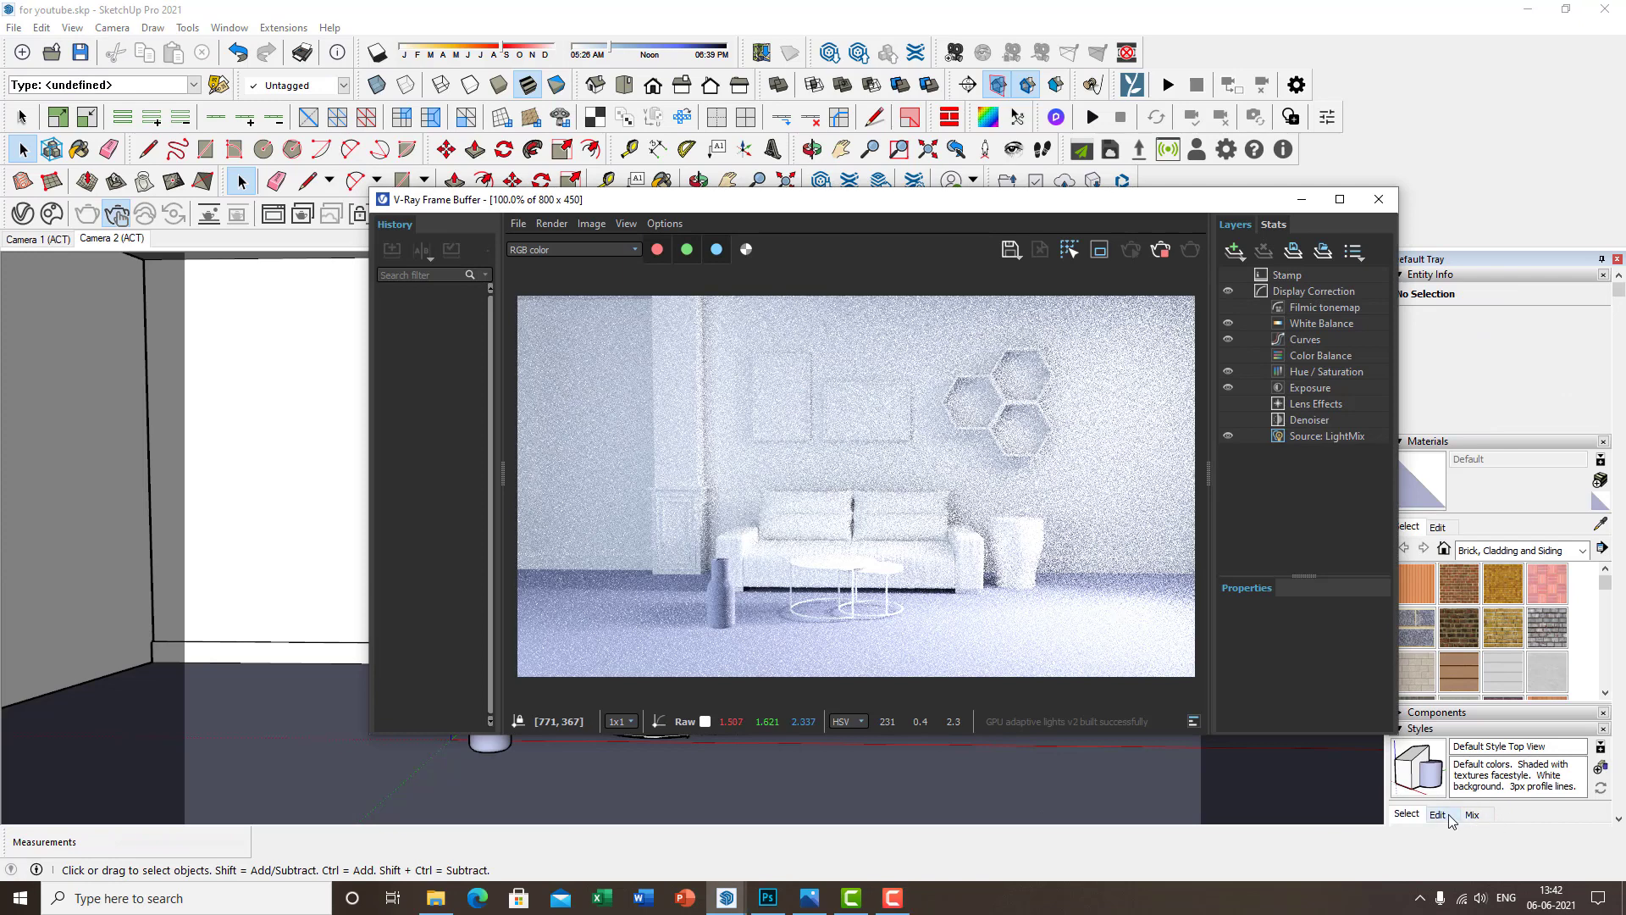
Move the V-Ray Frame Buffer clear of the model and view the untextured room from outside its open front
{"action": "mouse_move", "coordinate": [997, 201]}
{"action": "left_mouse_down"}
{"action": "mouse_move", "coordinate": [669, 193]}
{"action": "mouse_move", "coordinate": [1279, 185]}
{"action": "mouse_move", "coordinate": [1296, 161]}
{"action": "left_mouse_up"}
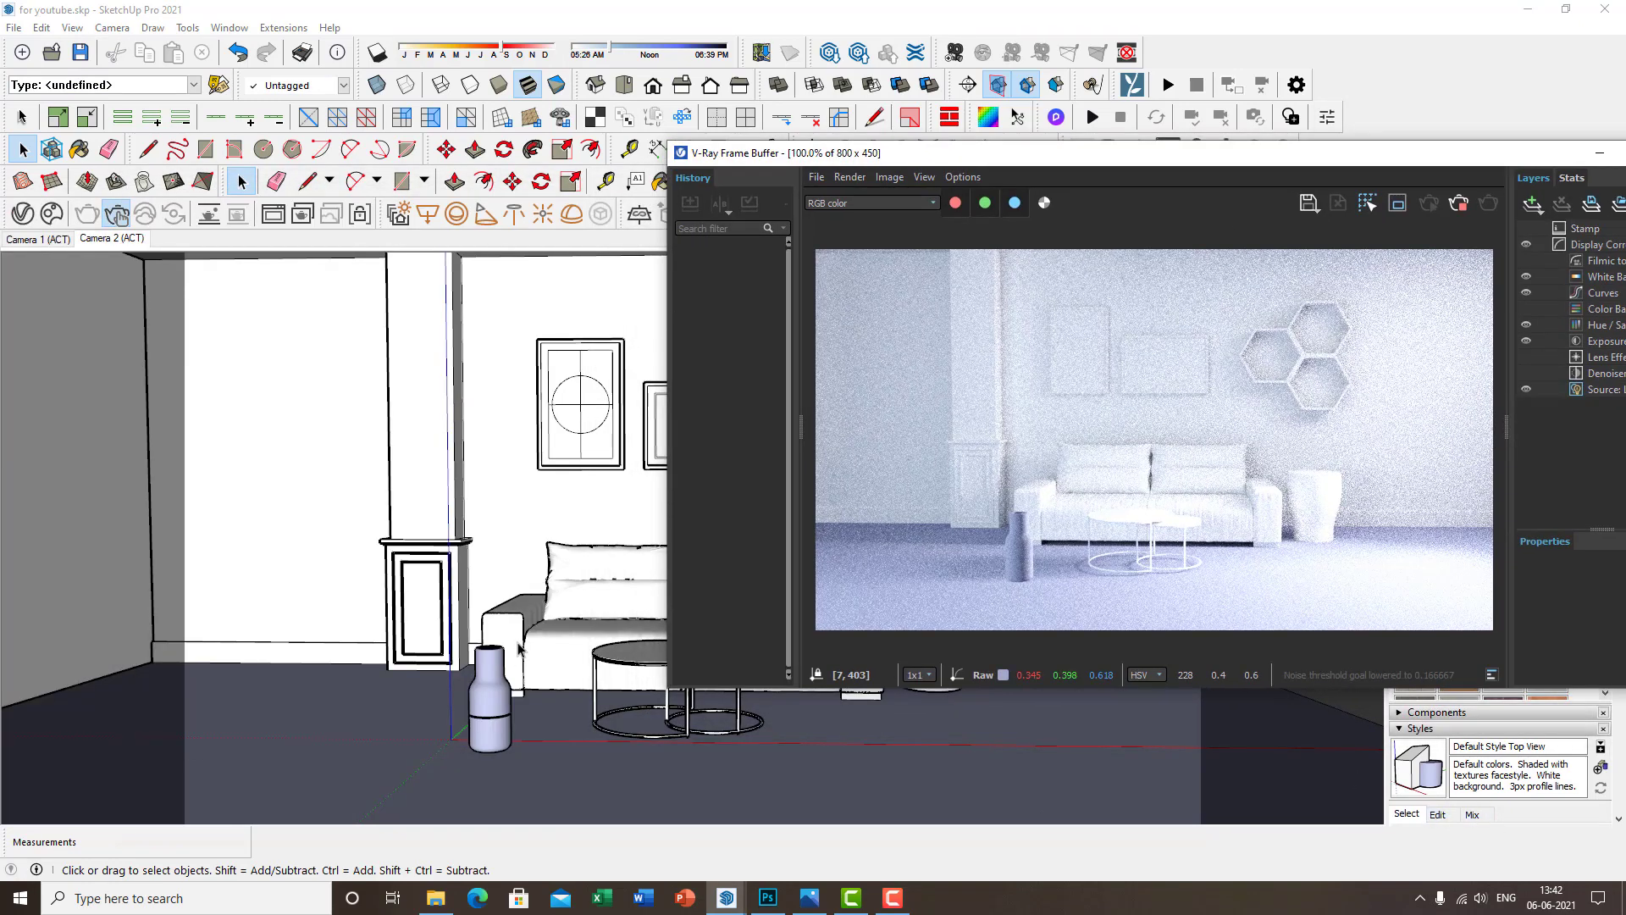
{"action": "scroll", "coordinate": [523, 641], "scroll_direction": "down", "scroll_amount": 3}
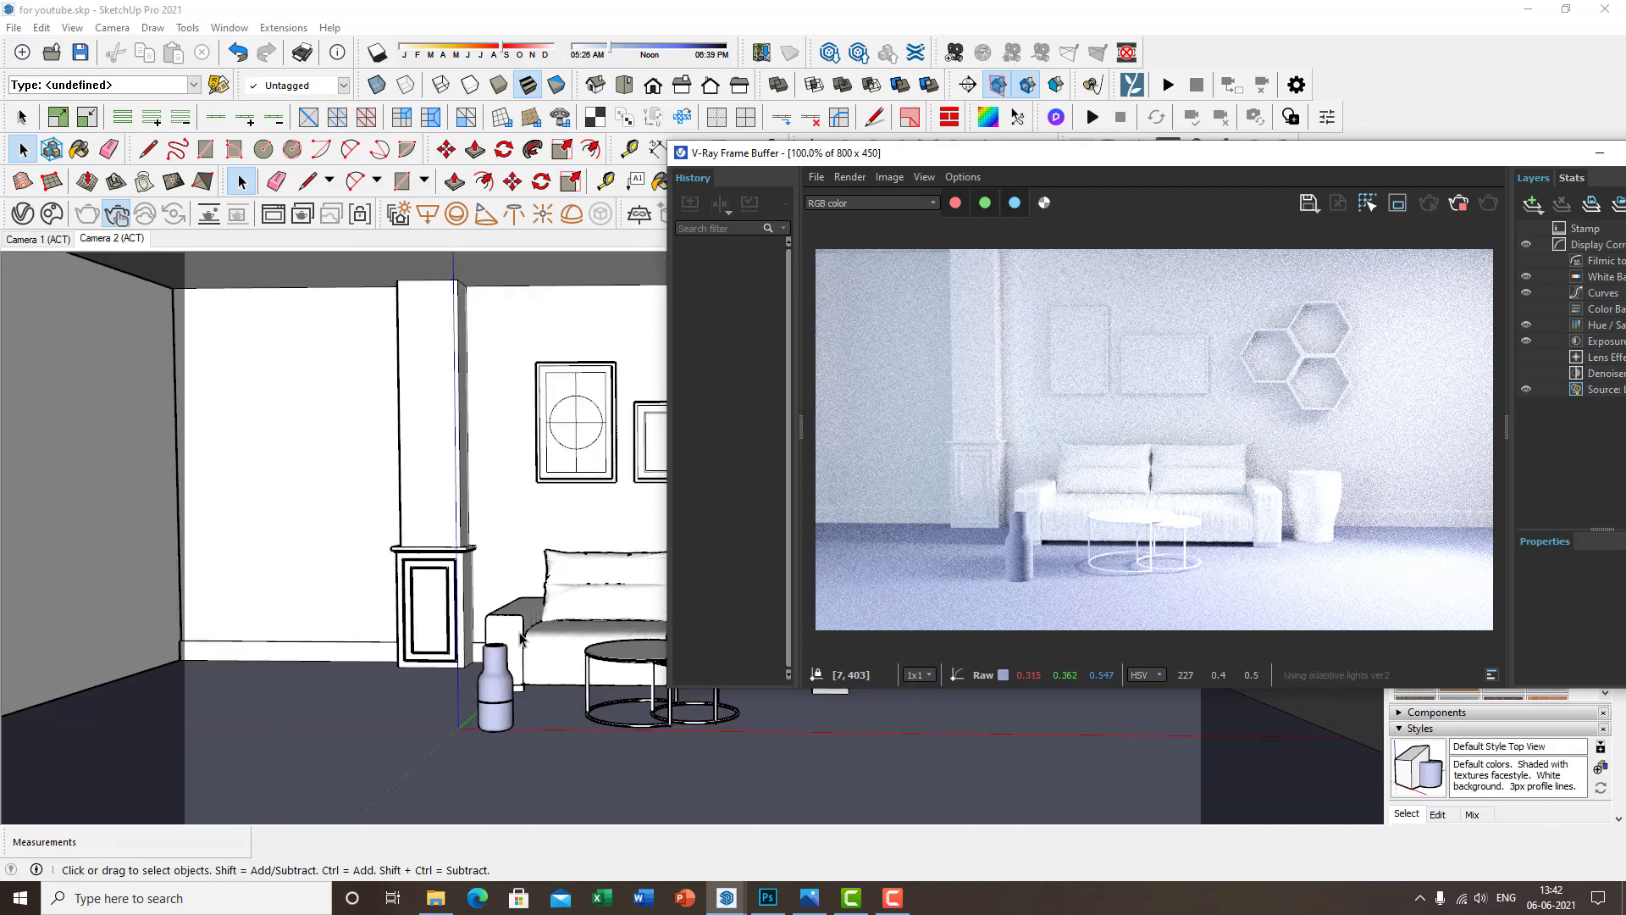
{"action": "mouse_move", "coordinate": [534, 635]}
{"action": "middle_mouse_down"}
{"action": "mouse_move", "coordinate": [599, 602]}
{"action": "mouse_move", "coordinate": [519, 616]}
{"action": "mouse_move", "coordinate": [462, 684]}
{"action": "middle_mouse_up"}
{"action": "scroll", "coordinate": [558, 614], "scroll_direction": "down", "scroll_amount": 3}
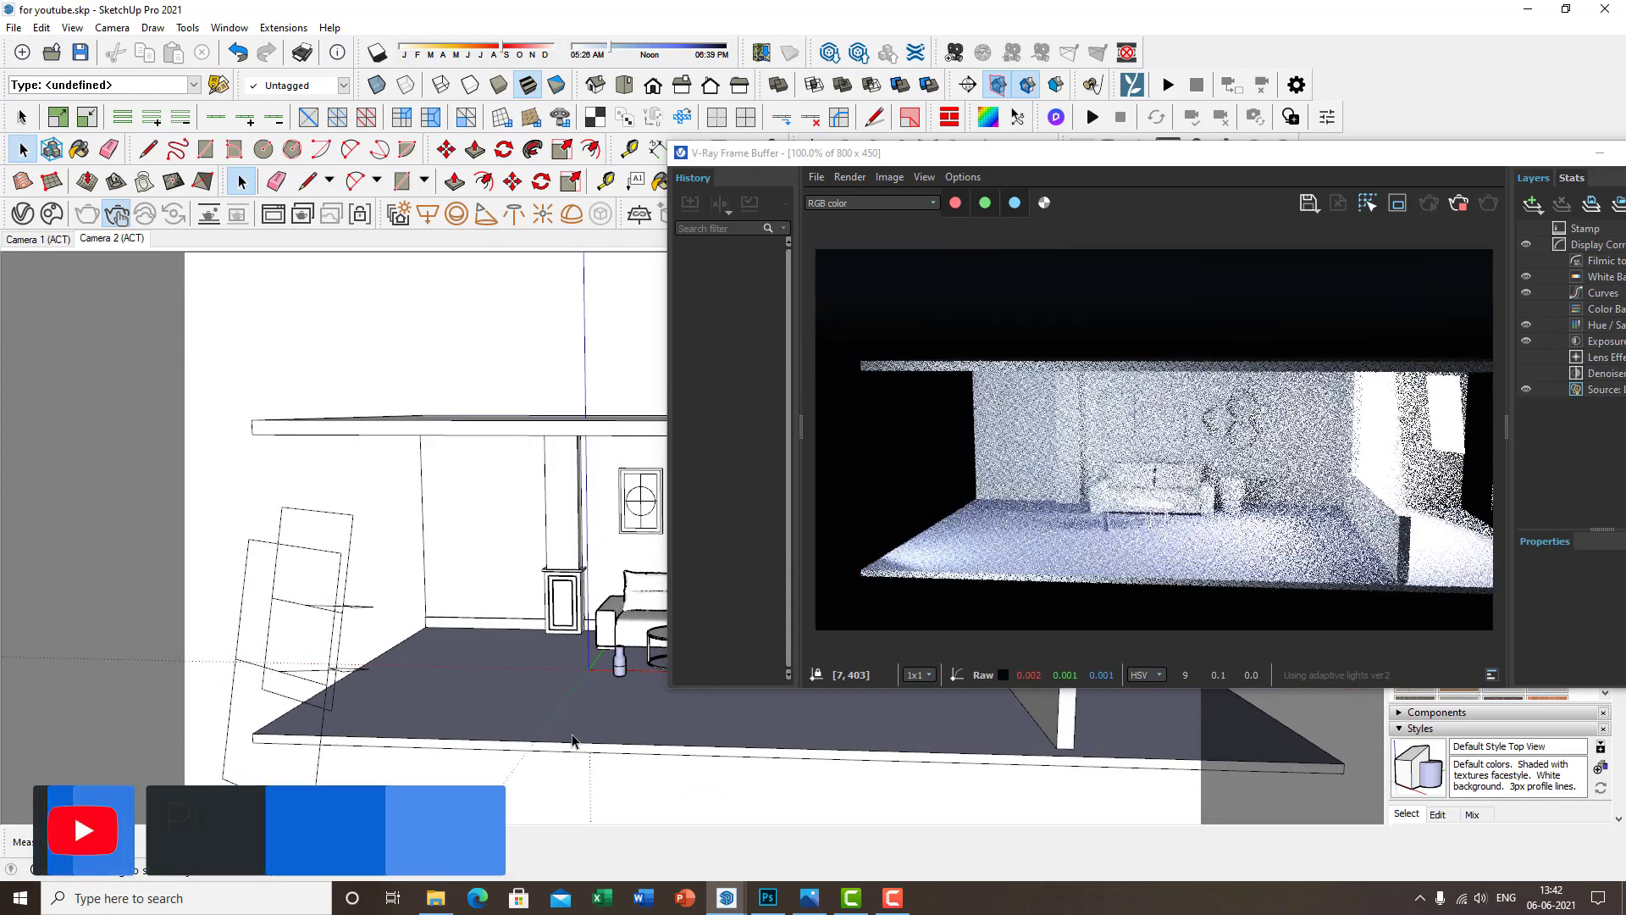
Close the V-Ray Frame Buffer and show only the scene's lights in the V-Ray Asset Editor
{"action": "scroll", "coordinate": [502, 708], "scroll_direction": "up", "scroll_amount": 1}
{"action": "left_click_drag", "start_coordinate": [1492, 162], "coordinate": [1201, 163]}
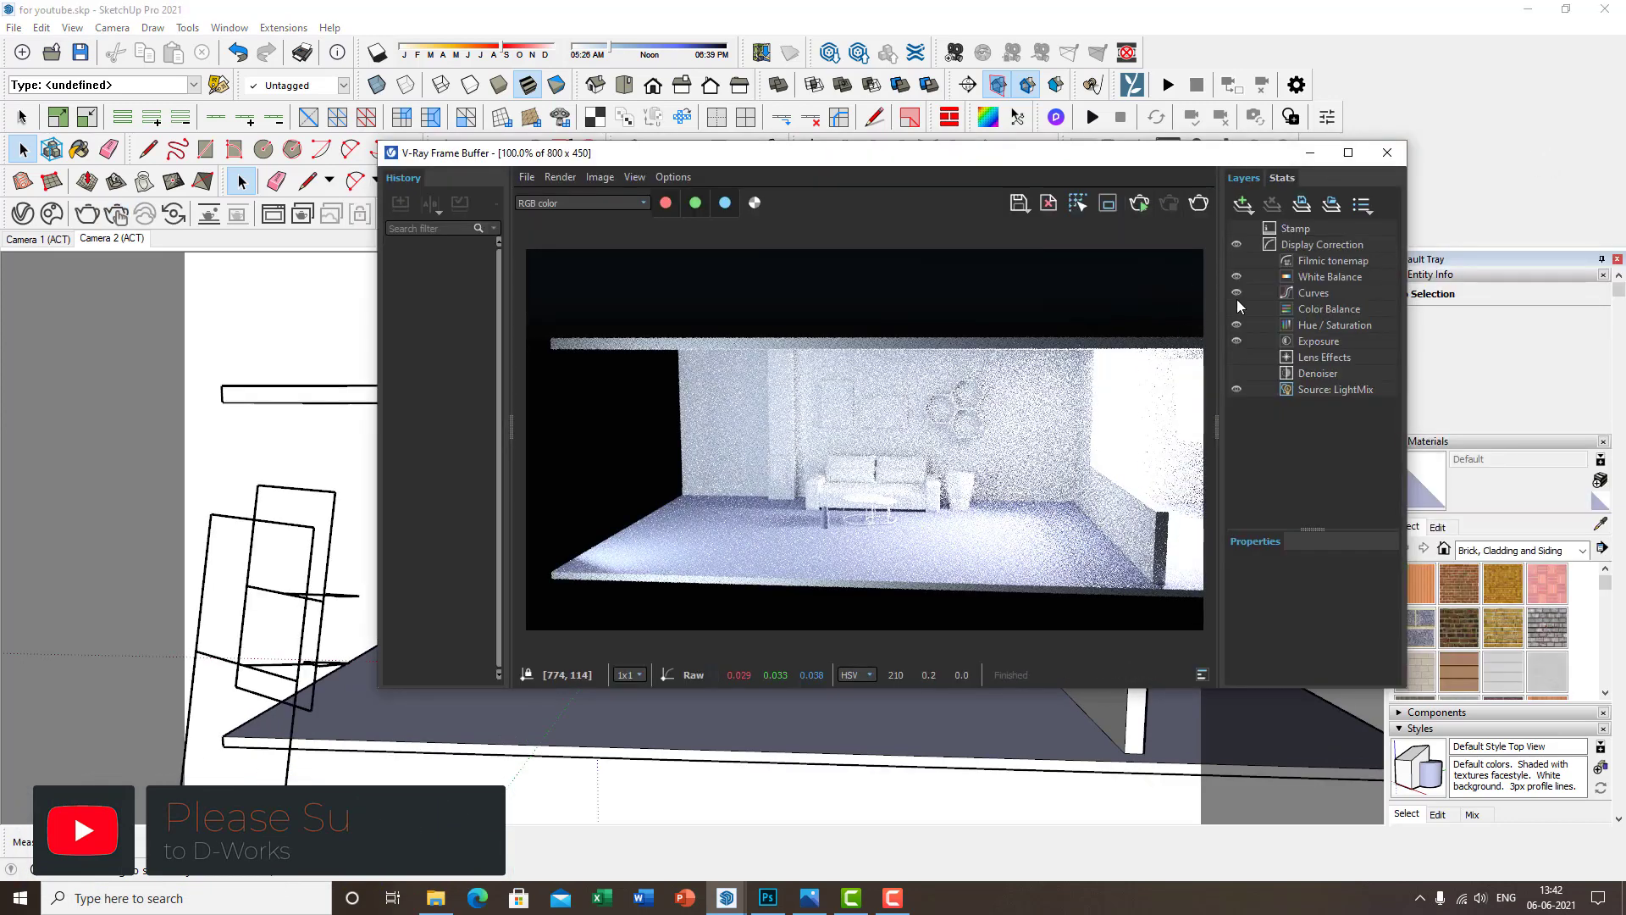
{"action": "left_click", "coordinate": [1387, 153]}
{"action": "left_click", "coordinate": [24, 213]}
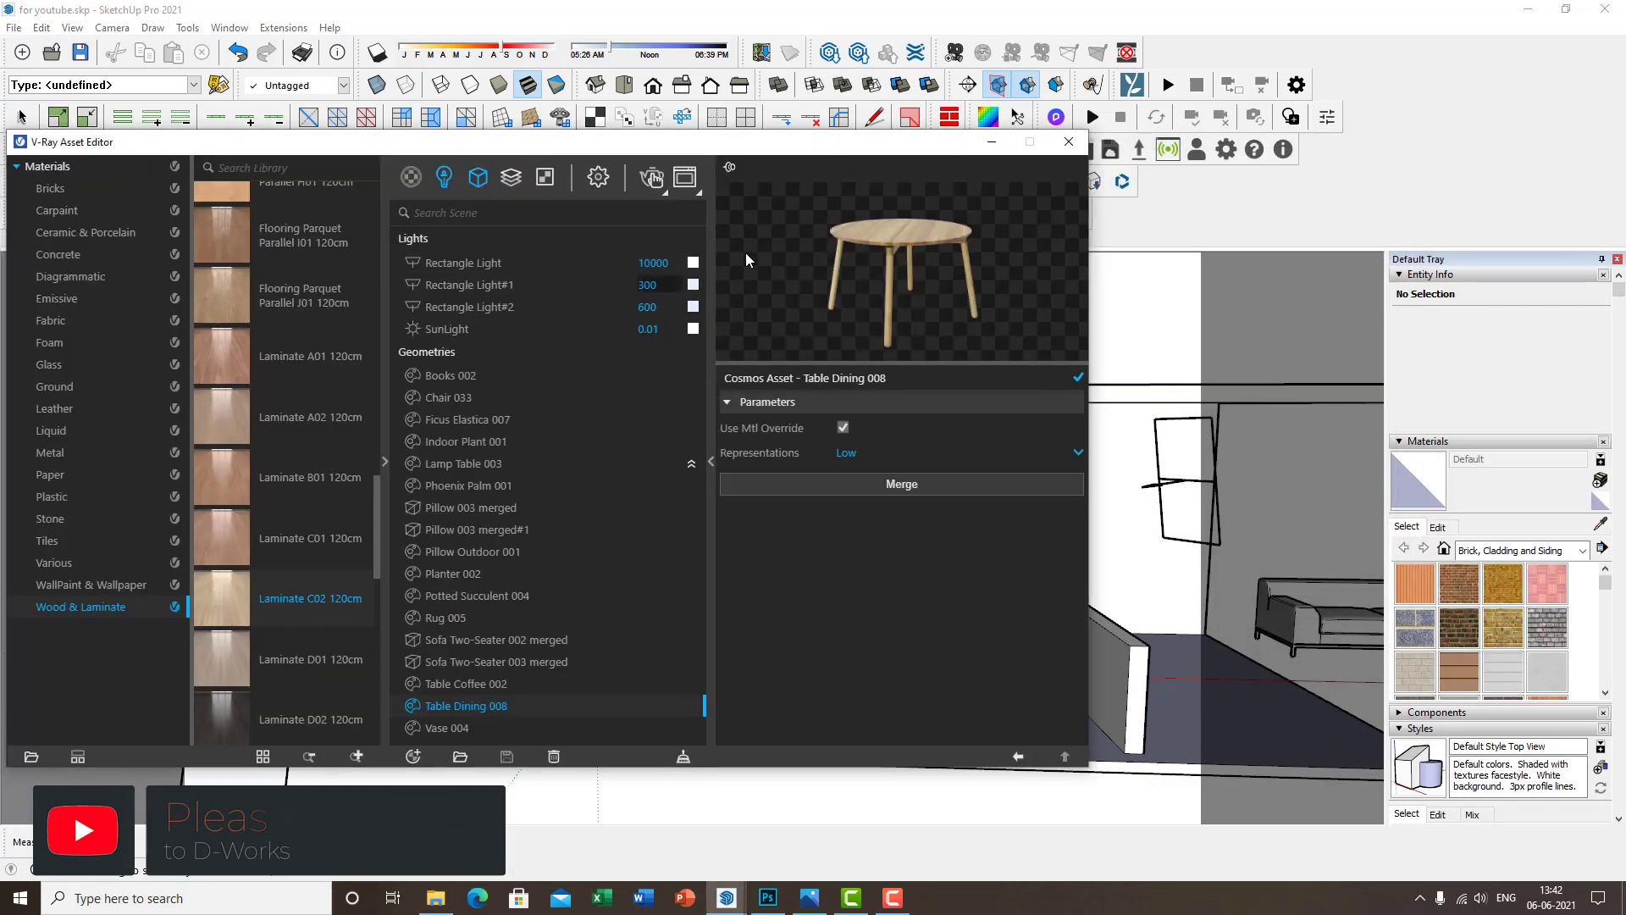
{"action": "left_click_drag", "start_coordinate": [692, 148], "coordinate": [869, 136]}
{"action": "left_click", "coordinate": [627, 168]}
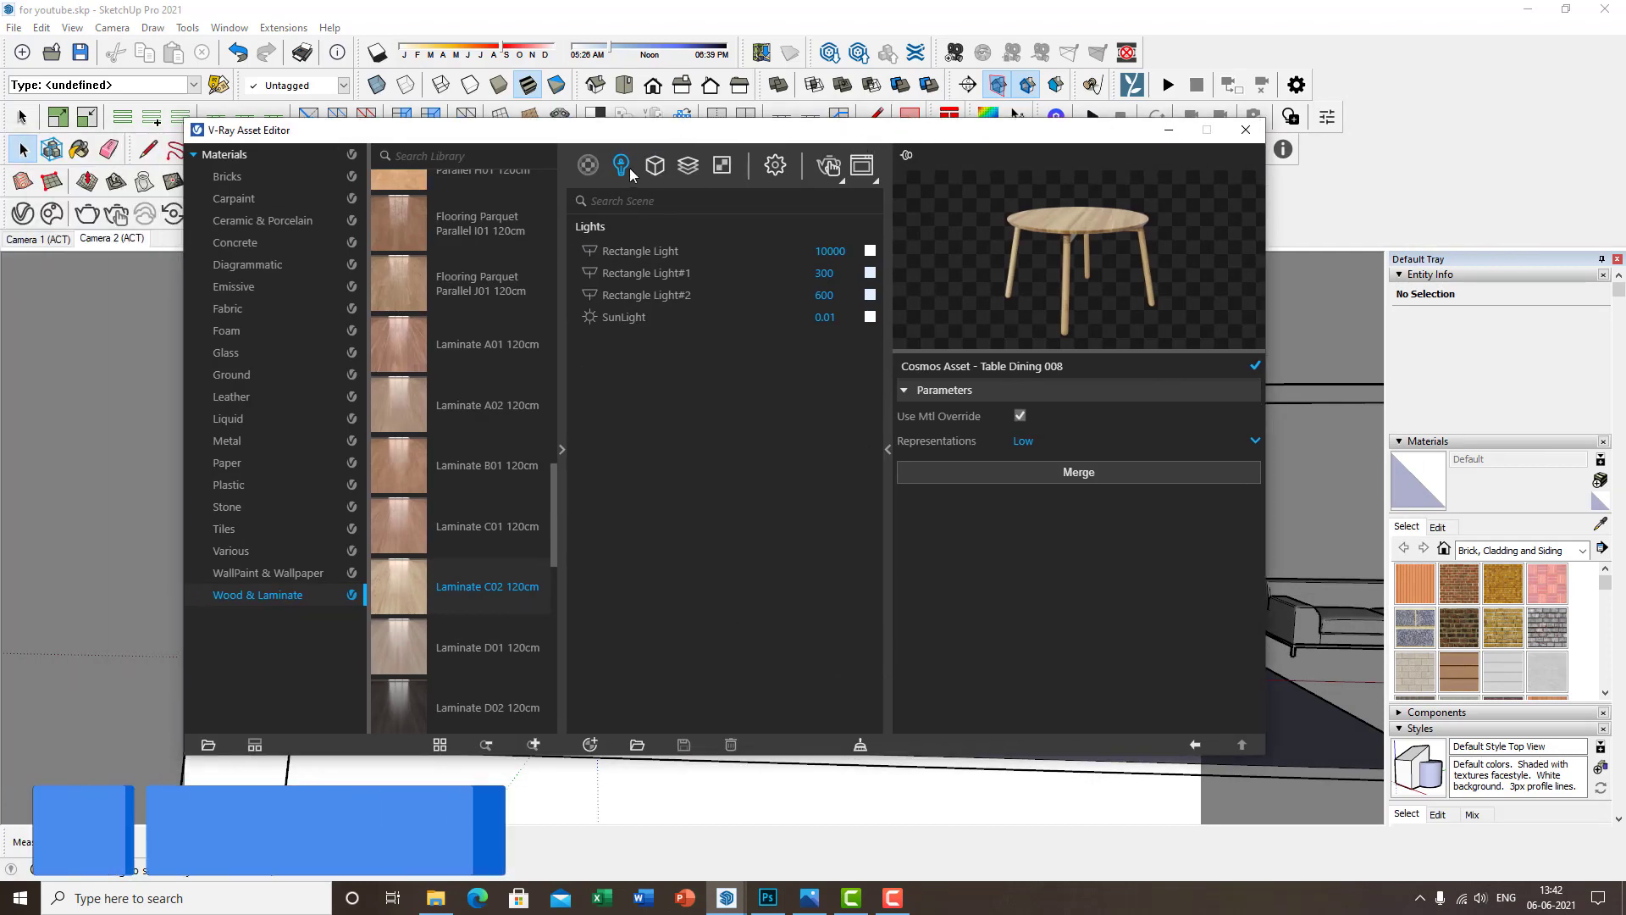
Examine the parameters and expanded options of Rectangle Light in the V-Ray light list
{"action": "left_click", "coordinate": [675, 252]}
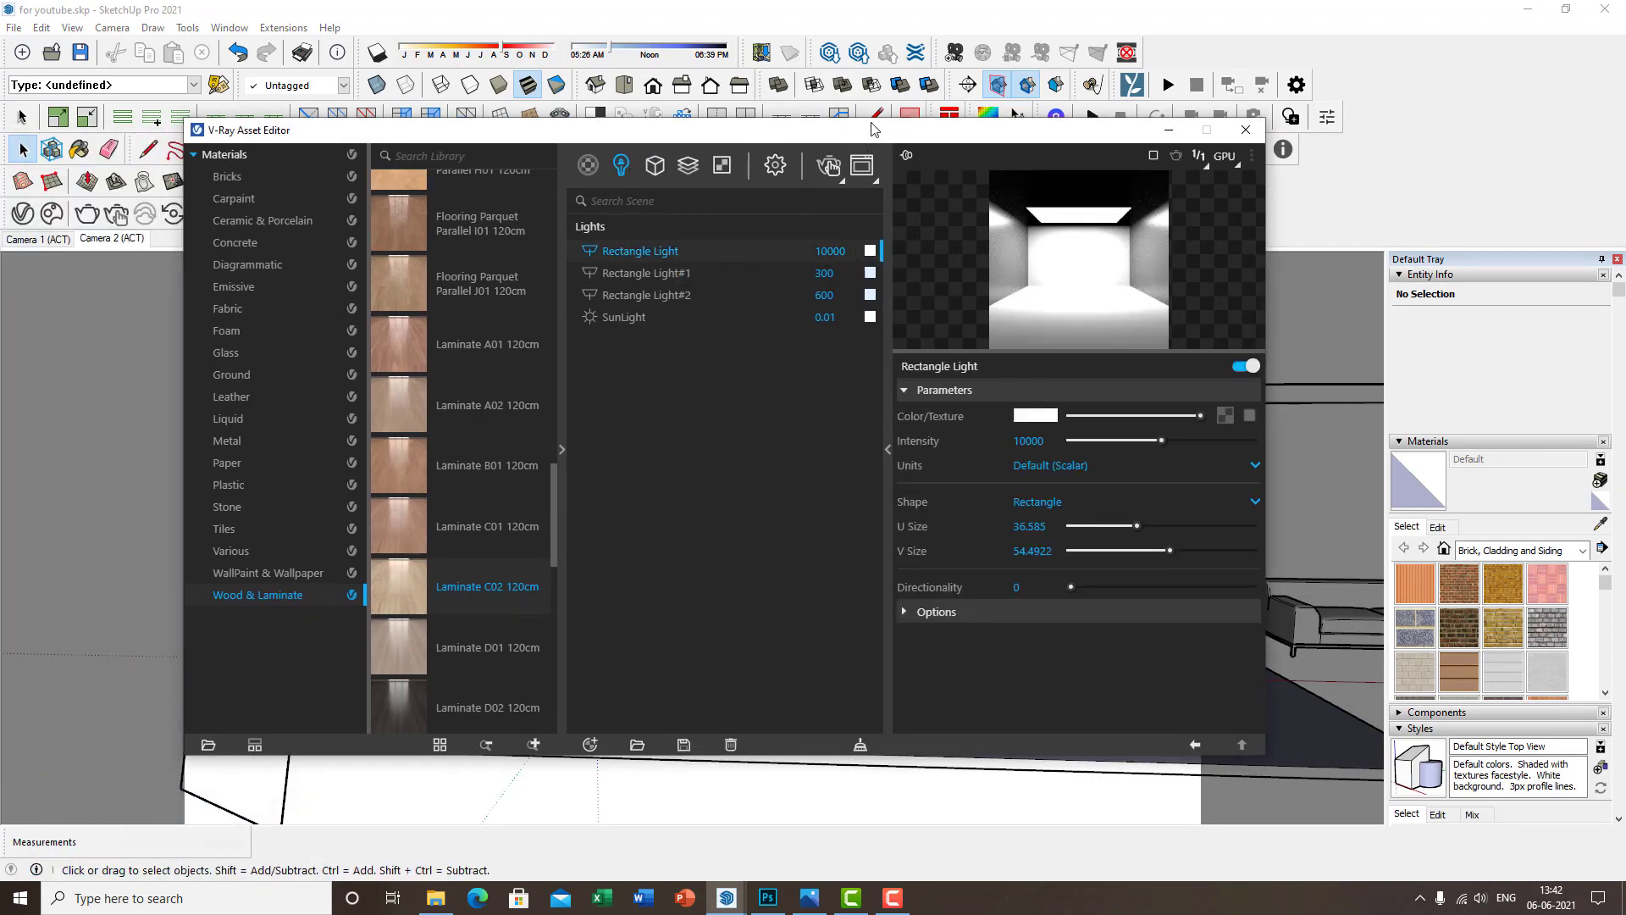
{"action": "left_click_drag", "start_coordinate": [813, 133], "coordinate": [491, 169]}
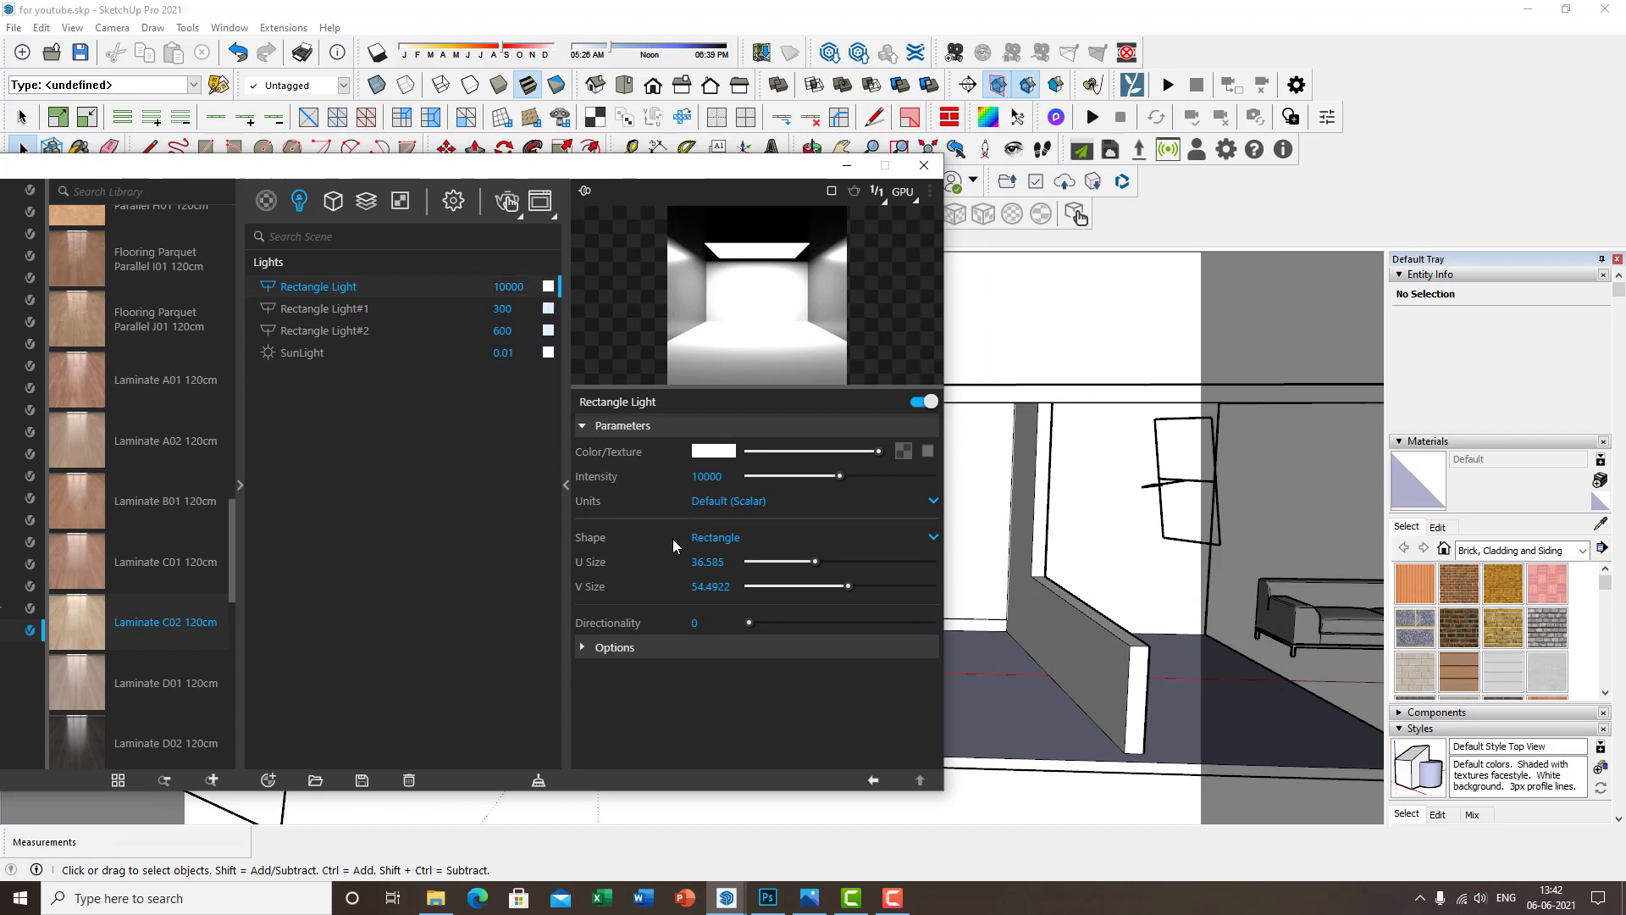
{"action": "left_click", "coordinate": [615, 647]}
{"action": "scroll", "coordinate": [636, 631], "scroll_direction": "down", "scroll_amount": 3}
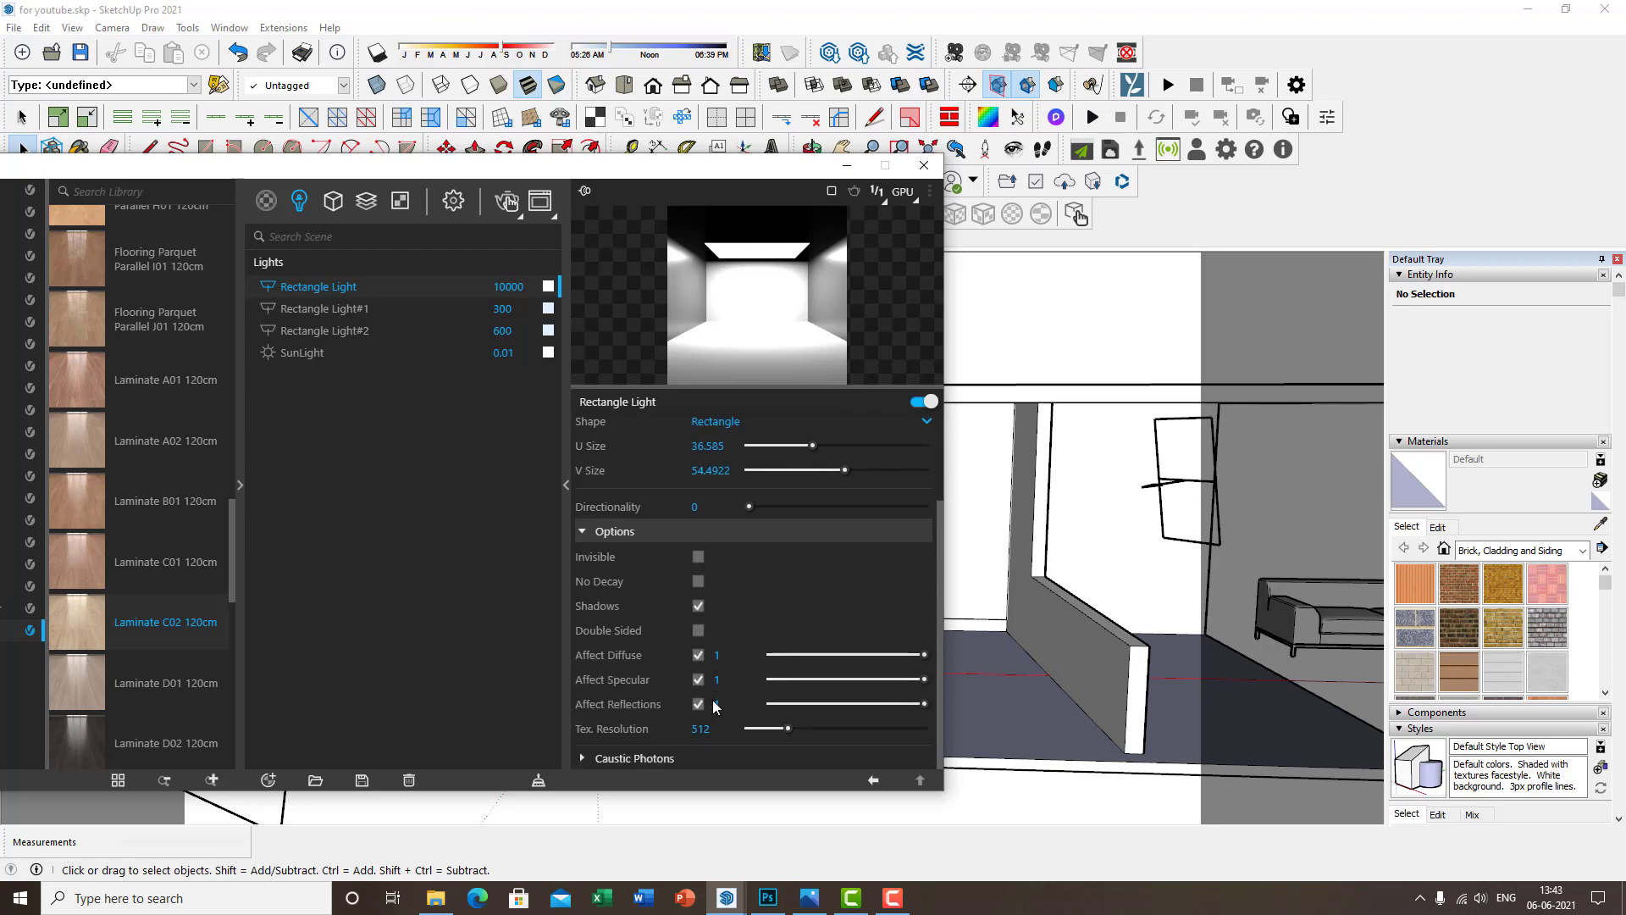
{"action": "scroll", "coordinate": [714, 715], "scroll_direction": "up", "scroll_amount": 3}
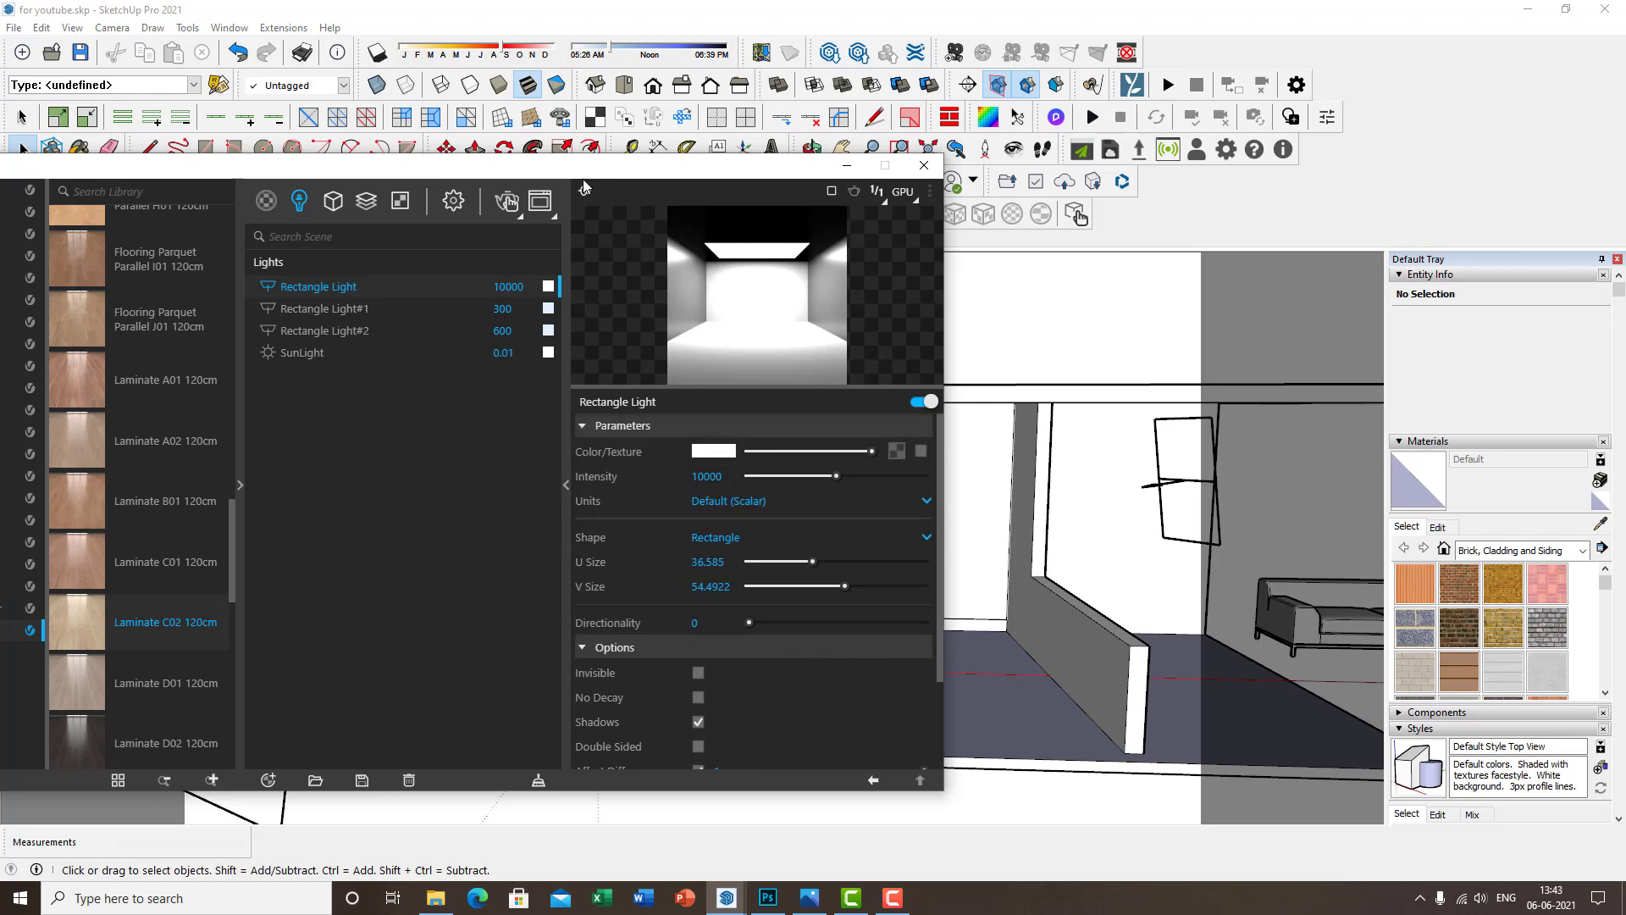
Check Rectangle Light#1's parameters and its light color in the V-Ray Color Picker
{"action": "left_click", "coordinate": [342, 310]}
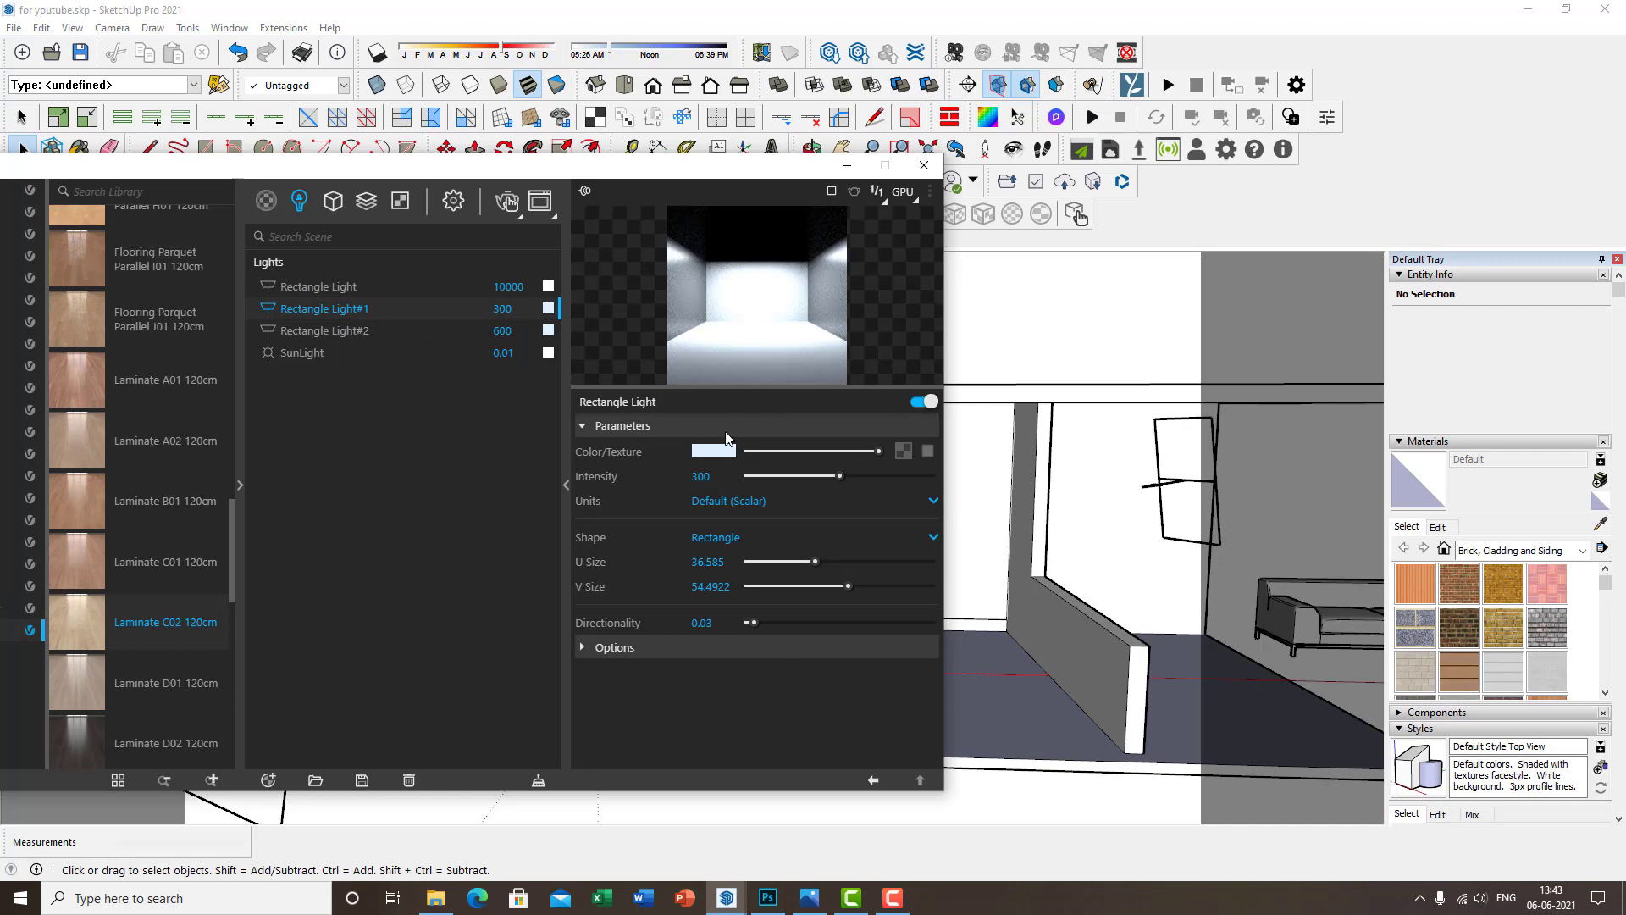
{"action": "left_click", "coordinate": [721, 452]}
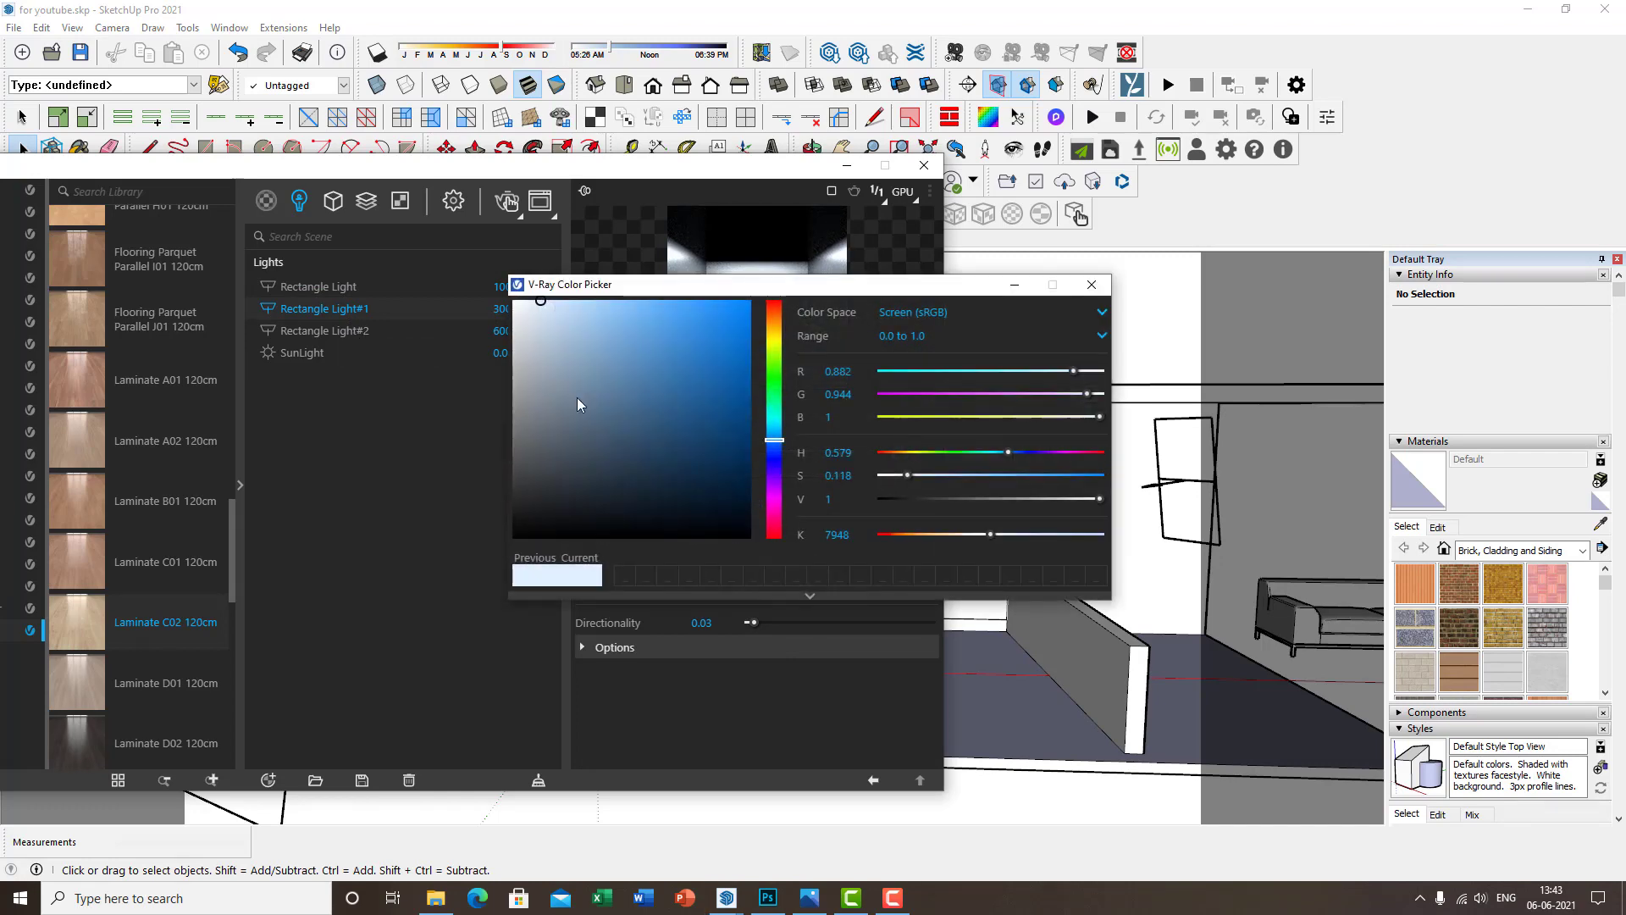
{"action": "left_click", "coordinate": [1101, 293]}
Check Rectangle Light#2's parameters and select its object in the scene from the light list
{"action": "left_click", "coordinate": [479, 328]}
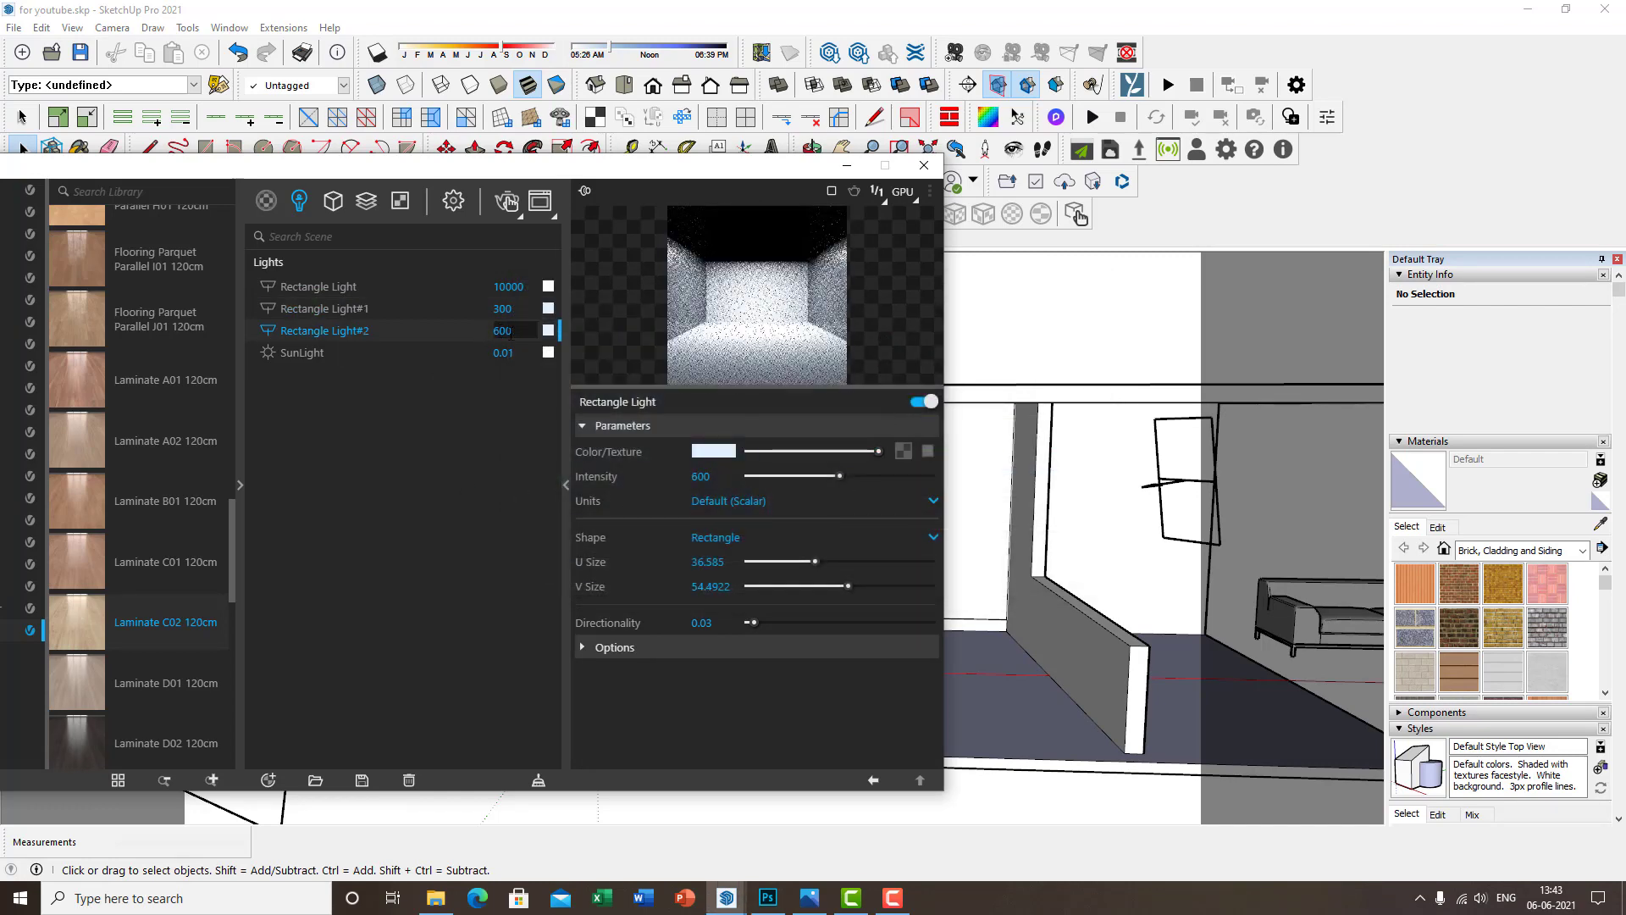
{"action": "left_click_drag", "start_coordinate": [617, 167], "coordinate": [1302, 167]}
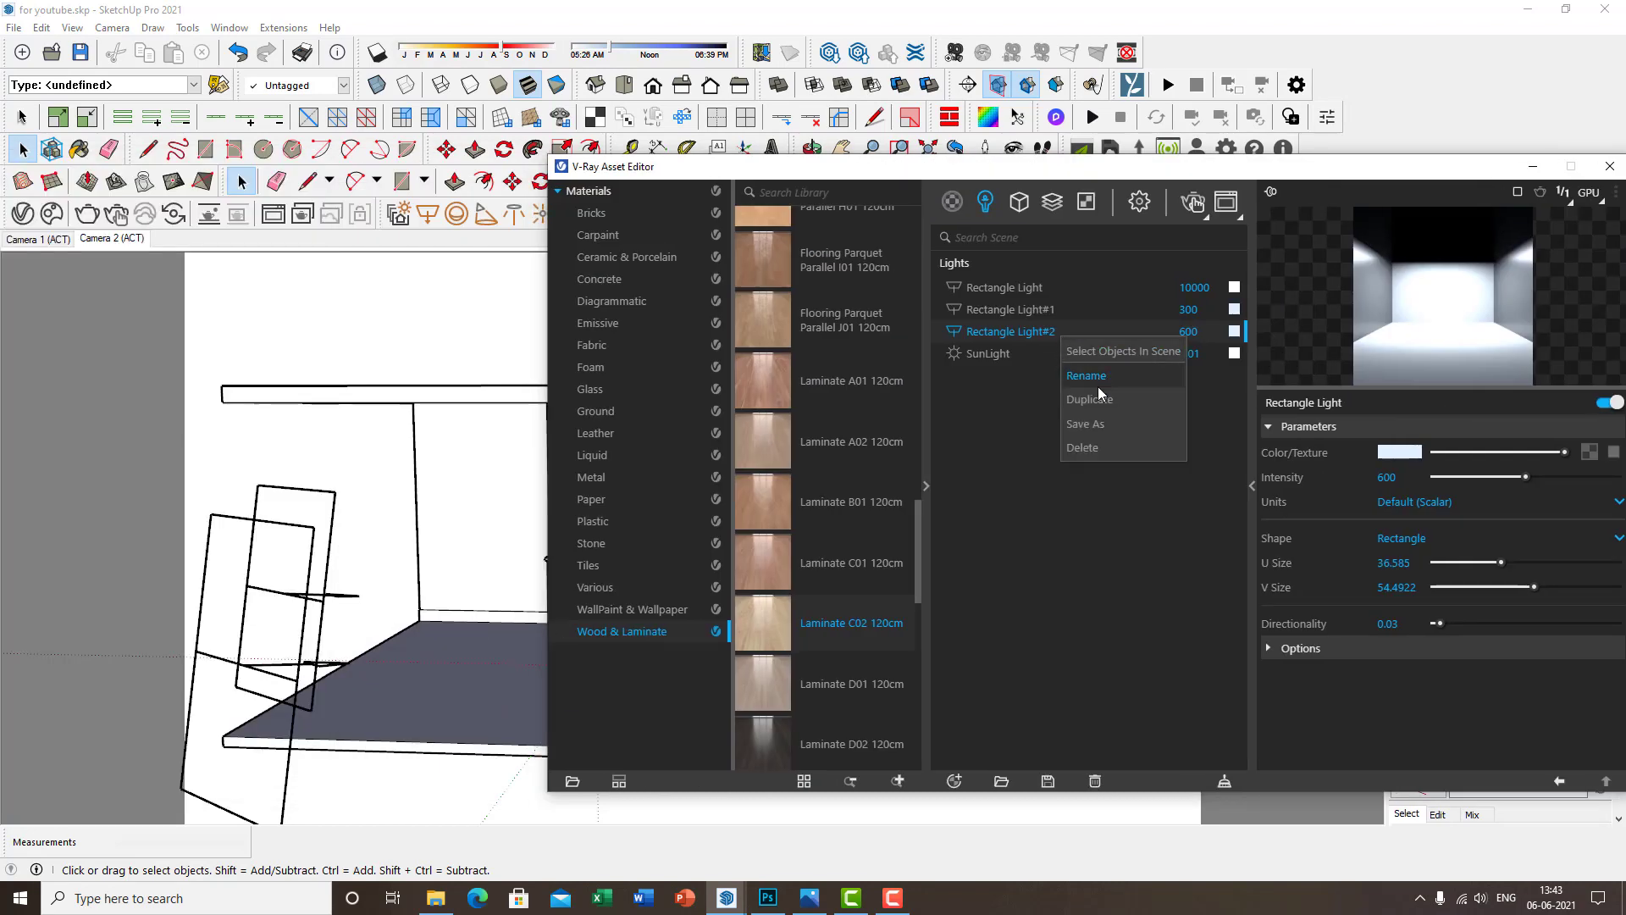
{"action": "left_click", "coordinate": [1112, 354]}
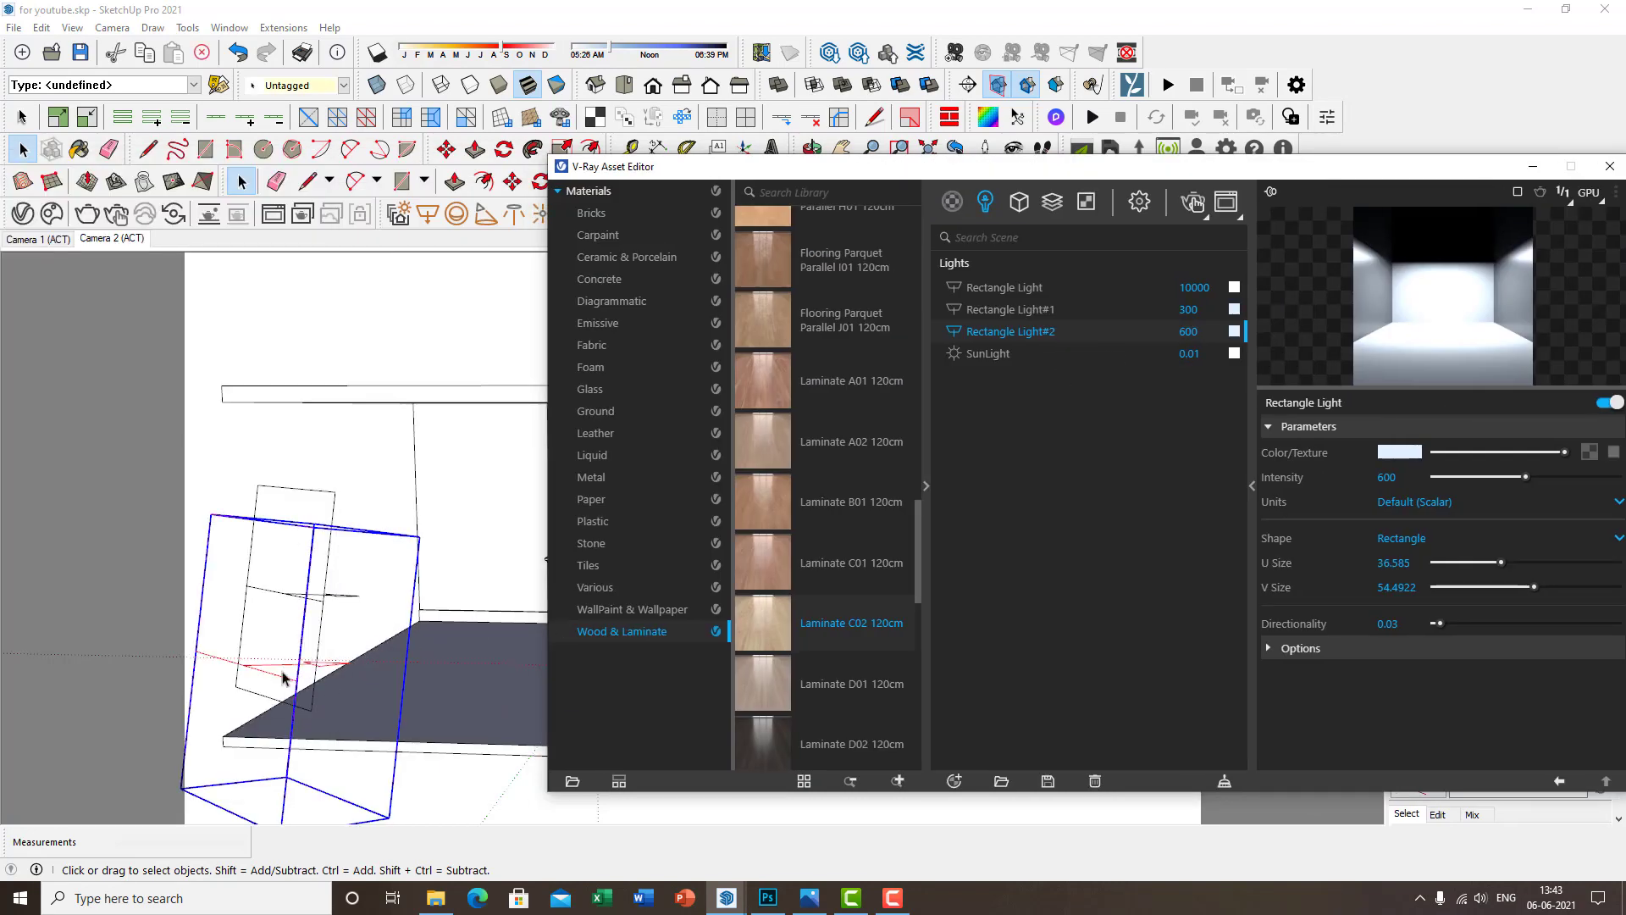
Compare the settings of Rectangle Light#1, SunLight and Rectangle Light in the V-Ray light list
{"action": "left_click", "coordinate": [855, 313]}
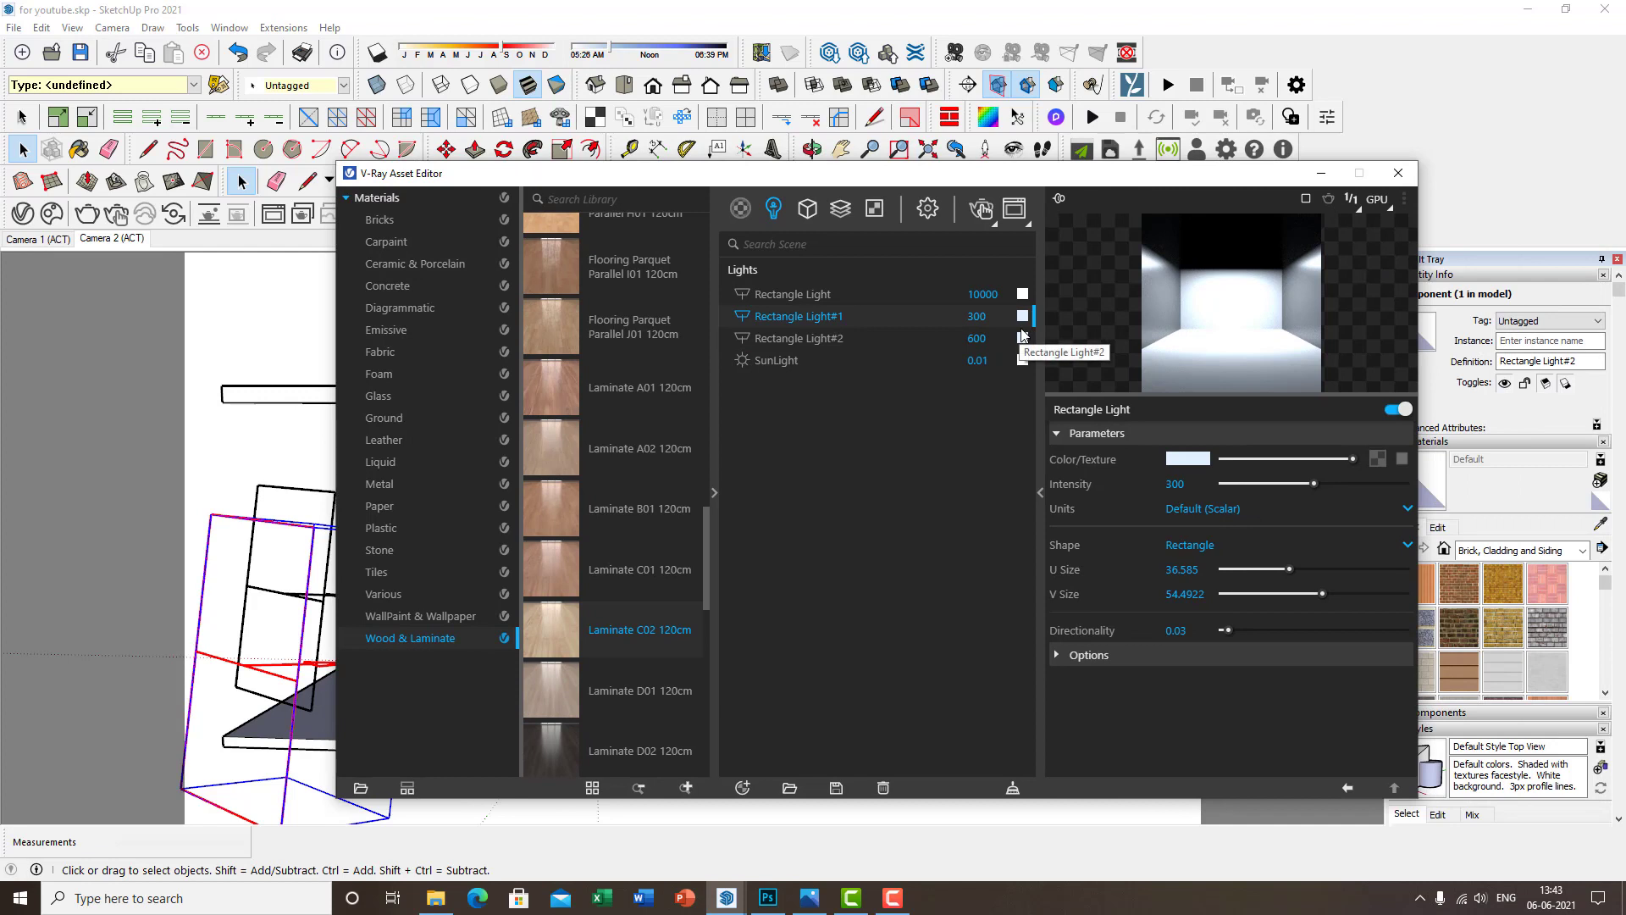
{"action": "left_click", "coordinate": [752, 357]}
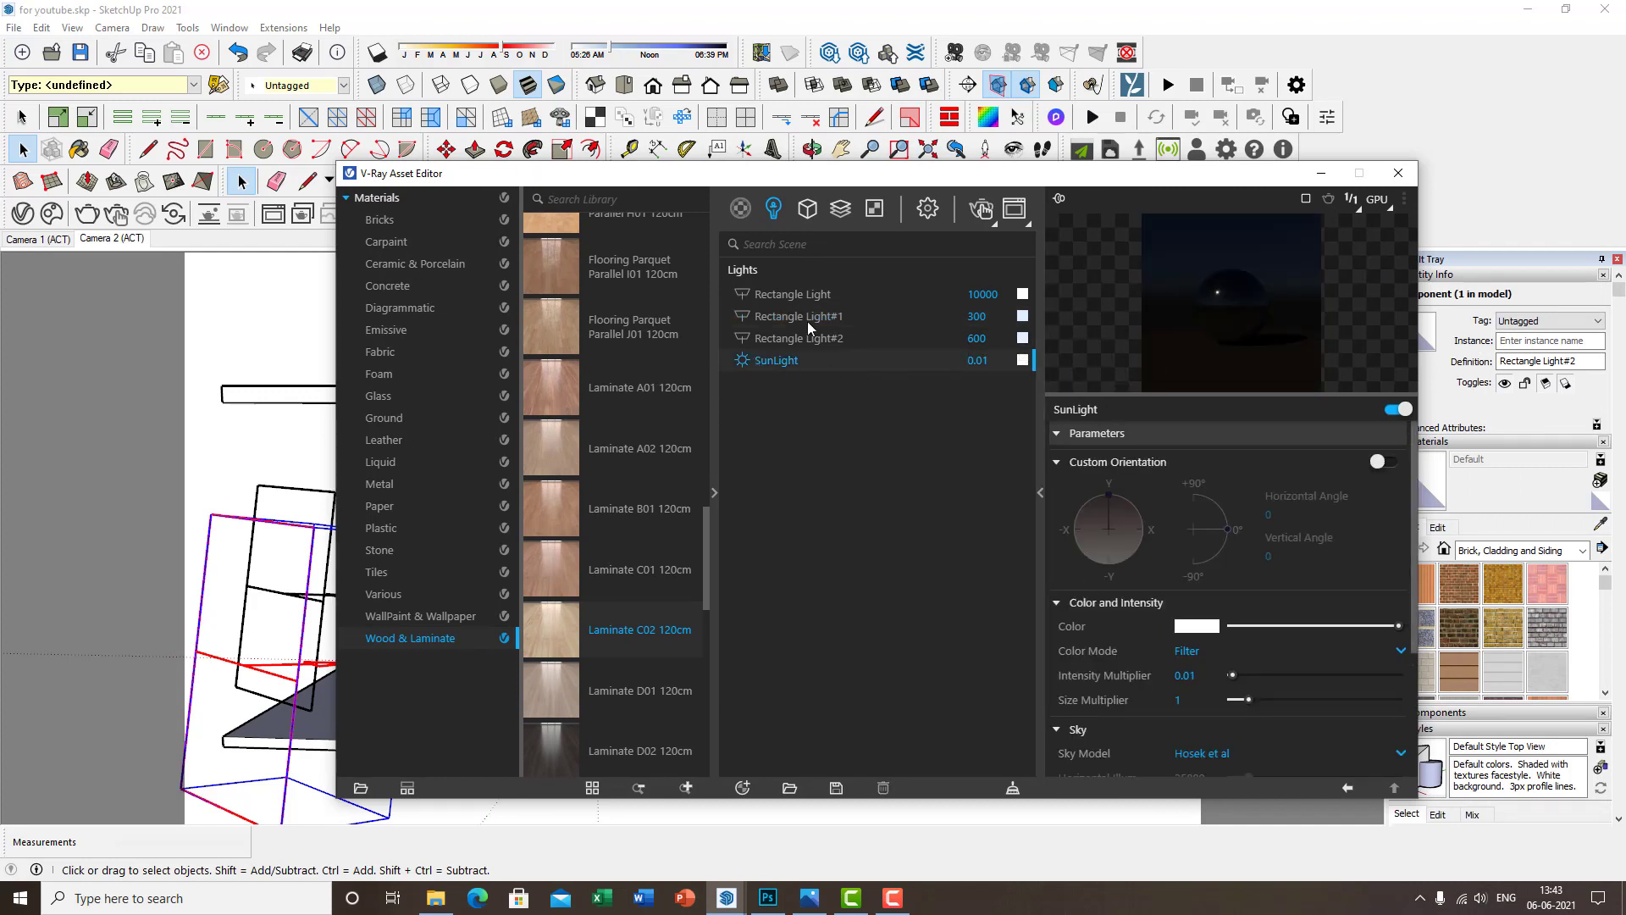
{"action": "left_click", "coordinate": [811, 296]}
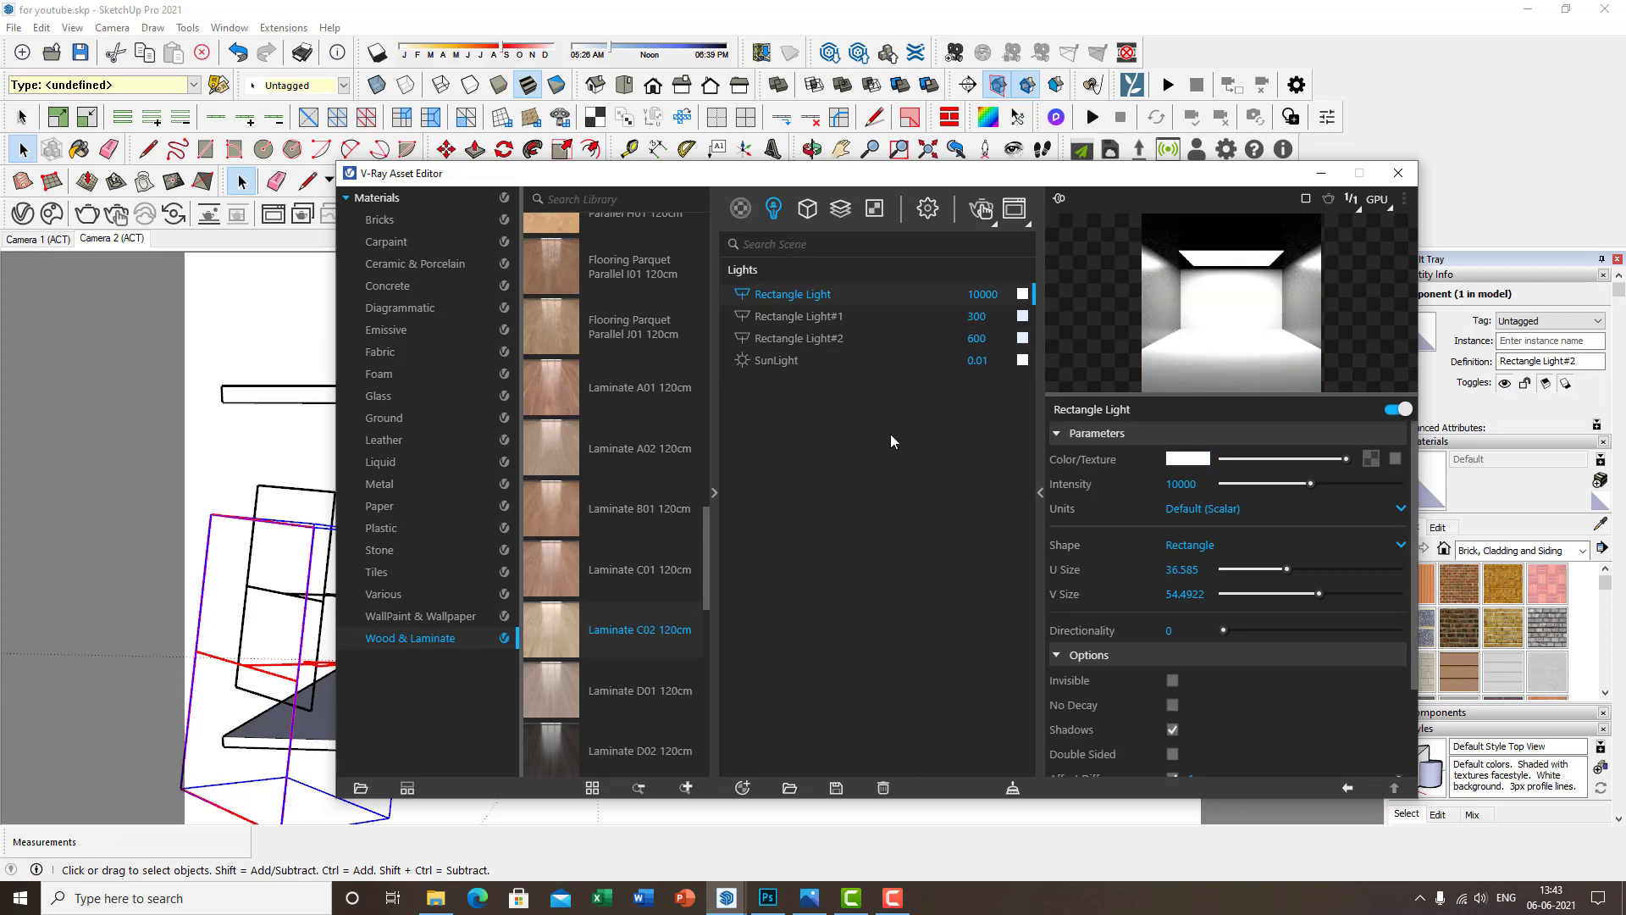
Close the V-Ray Asset Editor and examine the sofa, coffee tables and wall frames up close
{"action": "left_click", "coordinate": [1393, 179]}
{"action": "scroll", "coordinate": [716, 581], "scroll_direction": "down", "scroll_amount": 2}
{"action": "middle_click_drag", "start_coordinate": [715, 580], "coordinate": [722, 585]}
{"action": "scroll", "coordinate": [730, 596], "scroll_direction": "up", "scroll_amount": 3}
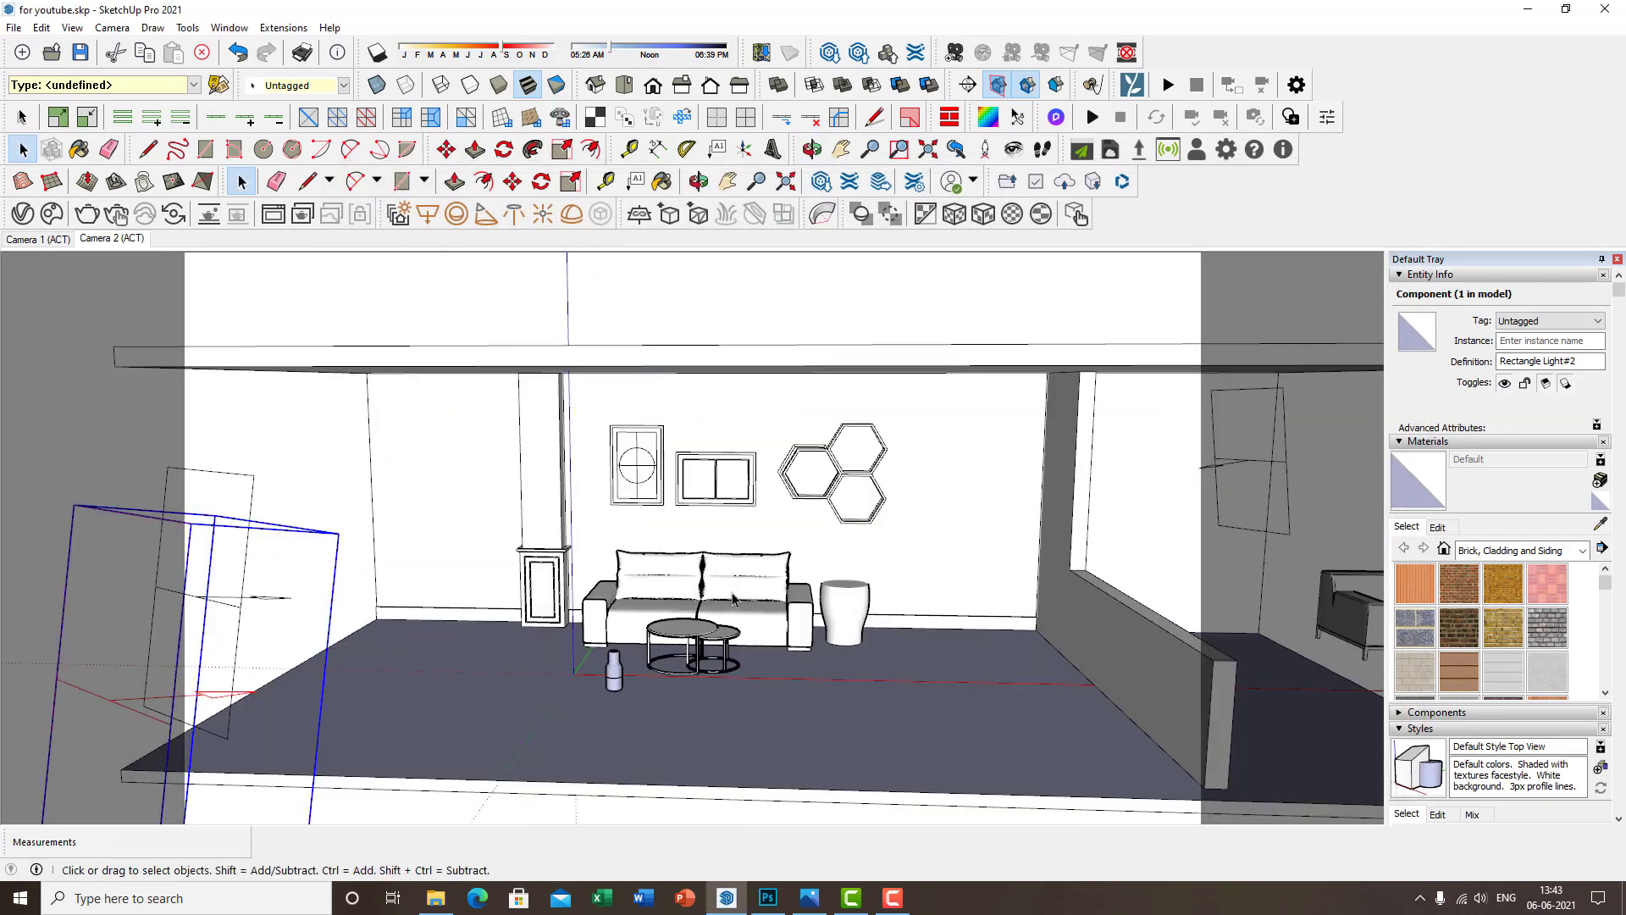
{"action": "scroll", "coordinate": [745, 640], "scroll_direction": "up", "scroll_amount": 4}
{"action": "mouse_move", "coordinate": [827, 646]}
{"action": "middle_mouse_down"}
{"action": "mouse_move", "coordinate": [845, 624]}
{"action": "mouse_move", "coordinate": [807, 652]}
{"action": "mouse_move", "coordinate": [805, 628]}
{"action": "mouse_move", "coordinate": [794, 660]}
{"action": "mouse_move", "coordinate": [811, 635]}
{"action": "mouse_move", "coordinate": [647, 628]}
{"action": "mouse_move", "coordinate": [721, 559]}
{"action": "mouse_move", "coordinate": [795, 594]}
{"action": "mouse_move", "coordinate": [800, 678]}
{"action": "middle_mouse_up"}
{"action": "scroll", "coordinate": [806, 652], "scroll_direction": "down", "scroll_amount": 1}
{"action": "scroll", "coordinate": [806, 656], "scroll_direction": "up", "scroll_amount": 3}
{"action": "scroll", "coordinate": [702, 599], "scroll_direction": "down", "scroll_amount": 2}
{"action": "middle_click_drag", "start_coordinate": [801, 678], "coordinate": [846, 605]}
{"action": "scroll", "coordinate": [797, 570], "scroll_direction": "up", "scroll_amount": 2}
{"action": "middle_click_drag", "start_coordinate": [755, 577], "coordinate": [796, 561], "text": "shift"}
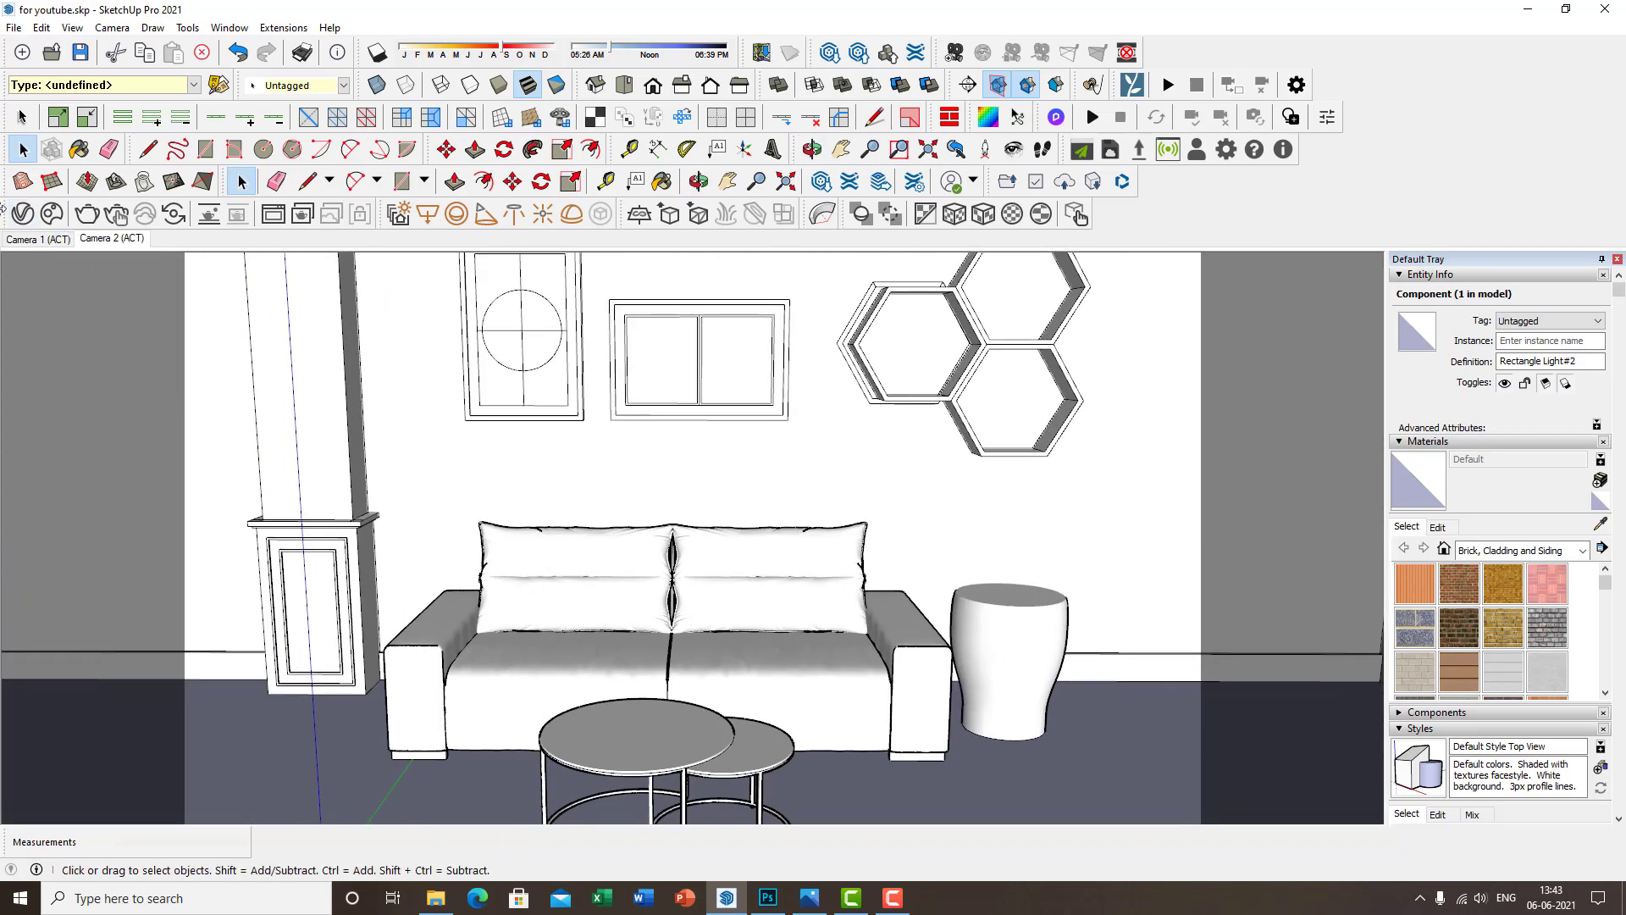
Add Wood Planks A02 100cm from the V-Ray Wood & Laminate library to the scene's materials
{"action": "left_click", "coordinate": [22, 213]}
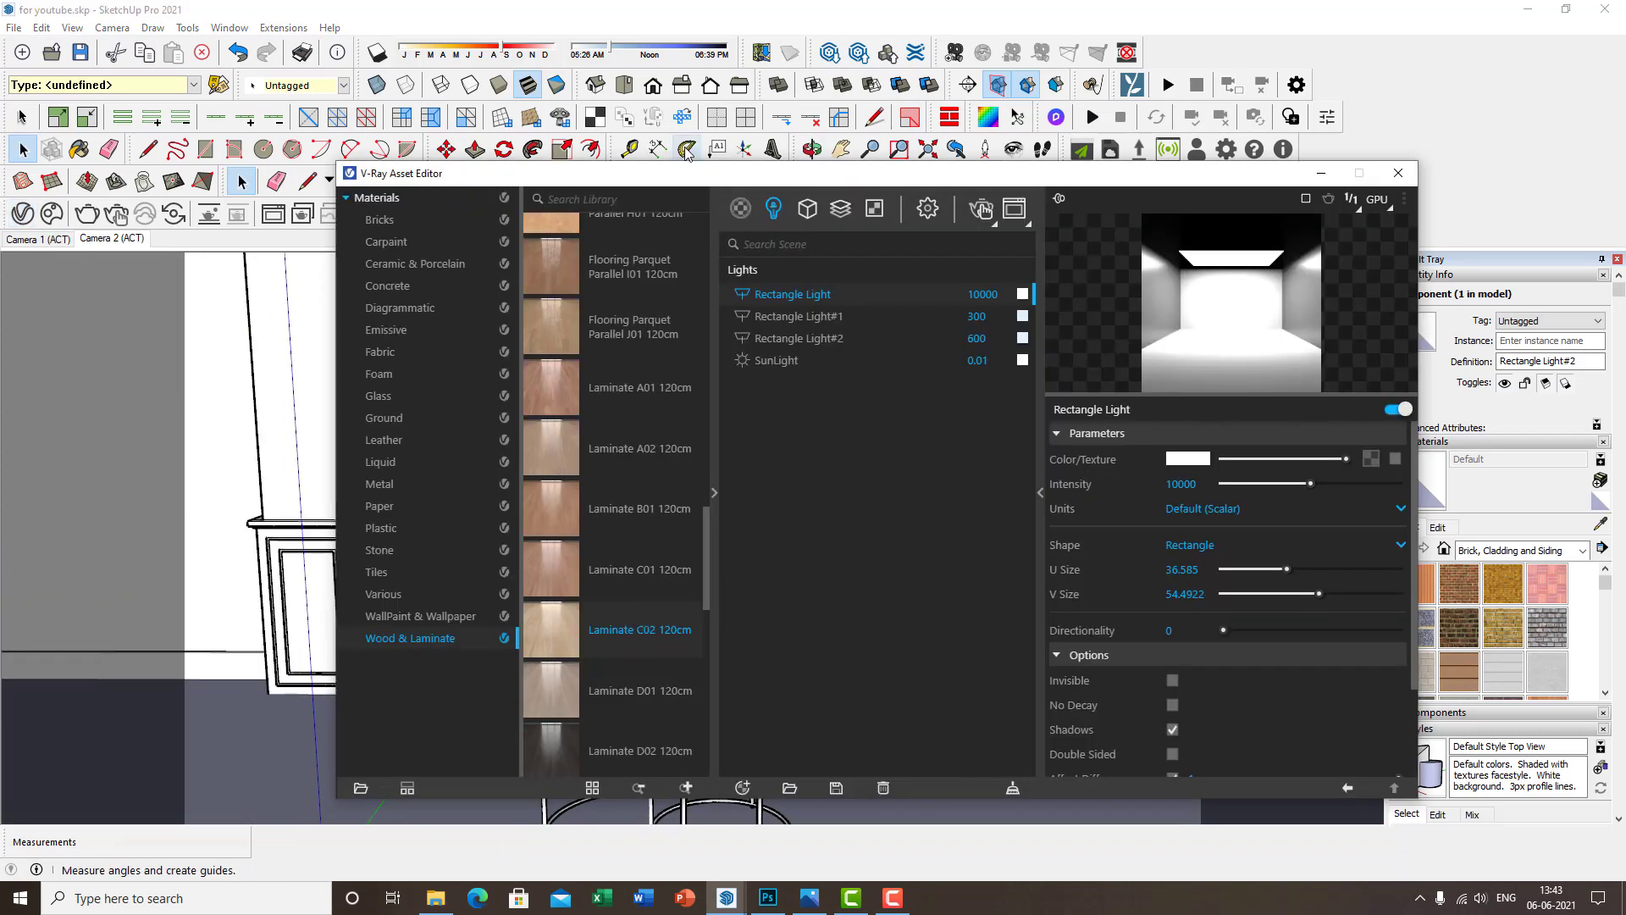
{"action": "left_click_drag", "start_coordinate": [713, 173], "coordinate": [833, 143]}
{"action": "middle_click_drag", "start_coordinate": [329, 753], "coordinate": [391, 659], "text": "shift"}
{"action": "scroll", "coordinate": [440, 662], "scroll_direction": "down", "scroll_amount": 1}
{"action": "scroll", "coordinate": [680, 613], "scroll_direction": "down", "scroll_amount": 6}
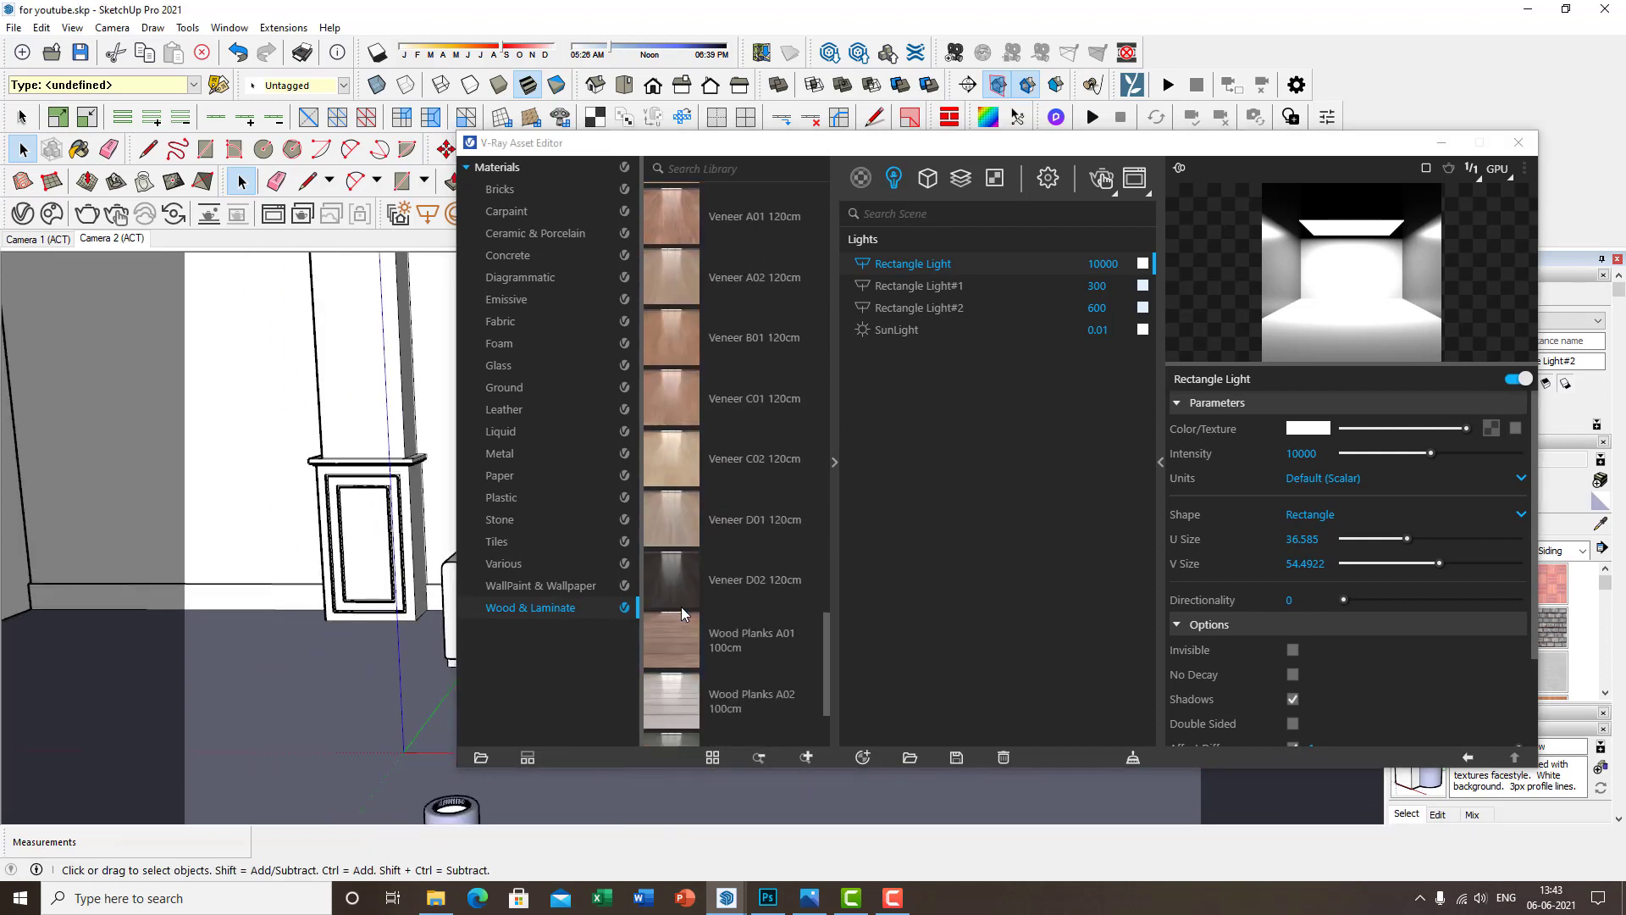
{"action": "scroll", "coordinate": [682, 611], "scroll_direction": "down", "scroll_amount": 3}
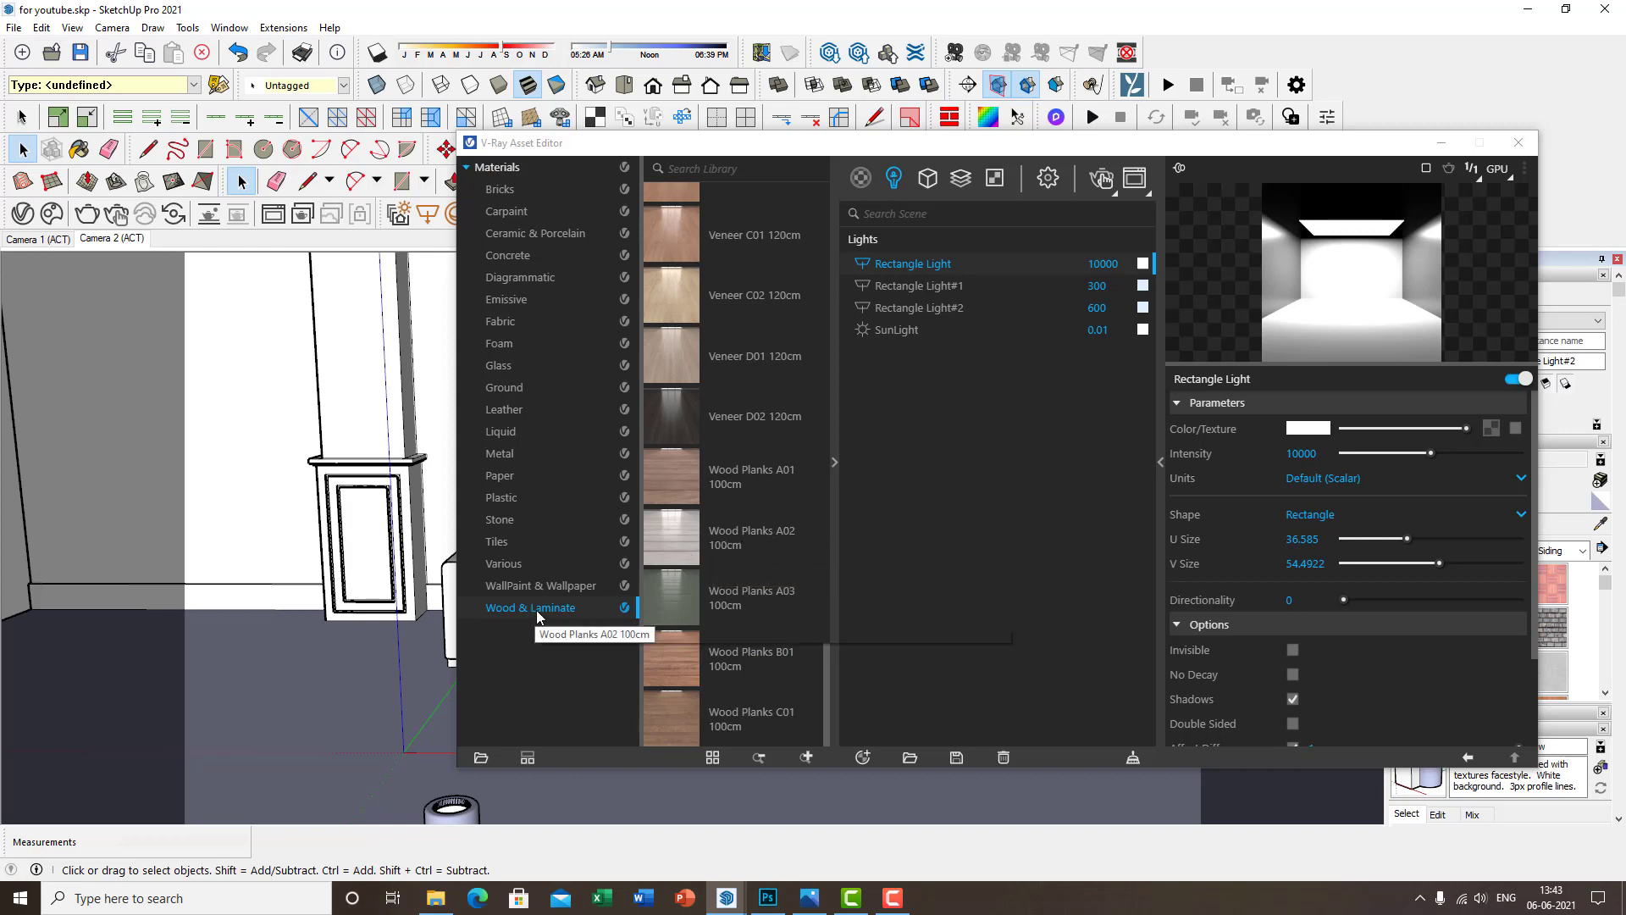
{"action": "left_click_drag", "start_coordinate": [669, 535], "coordinate": [957, 476]}
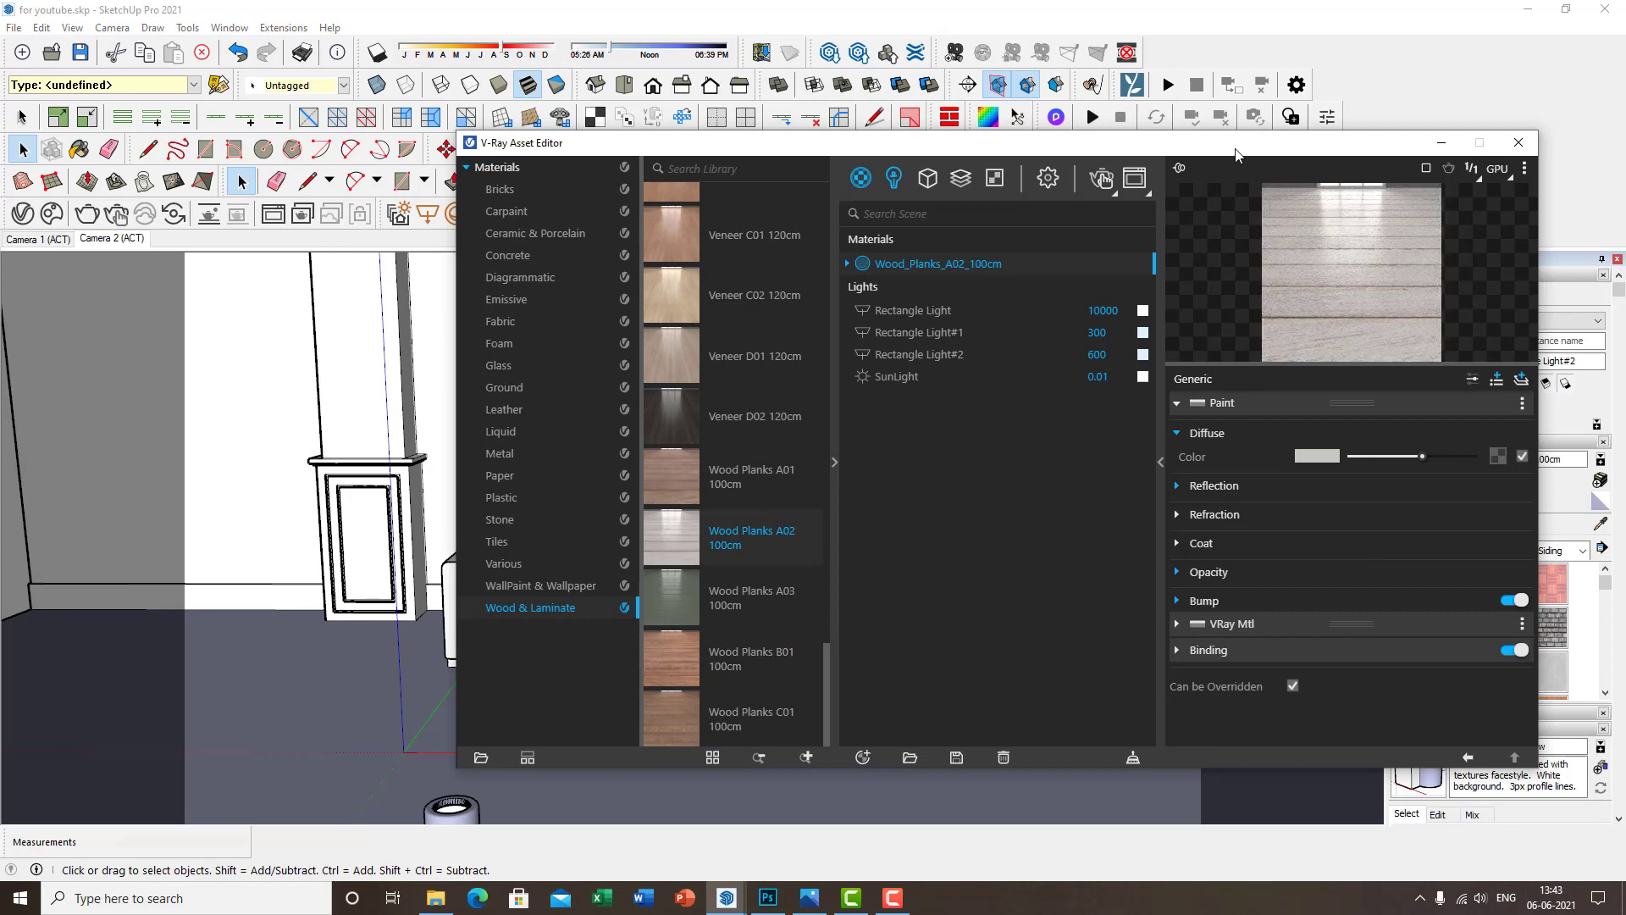
Paint the living-room floor with the Wood_Planks_A02_100cm material
{"action": "middle_click_drag", "start_coordinate": [339, 676], "coordinate": [327, 691]}
{"action": "key", "text": "b"}
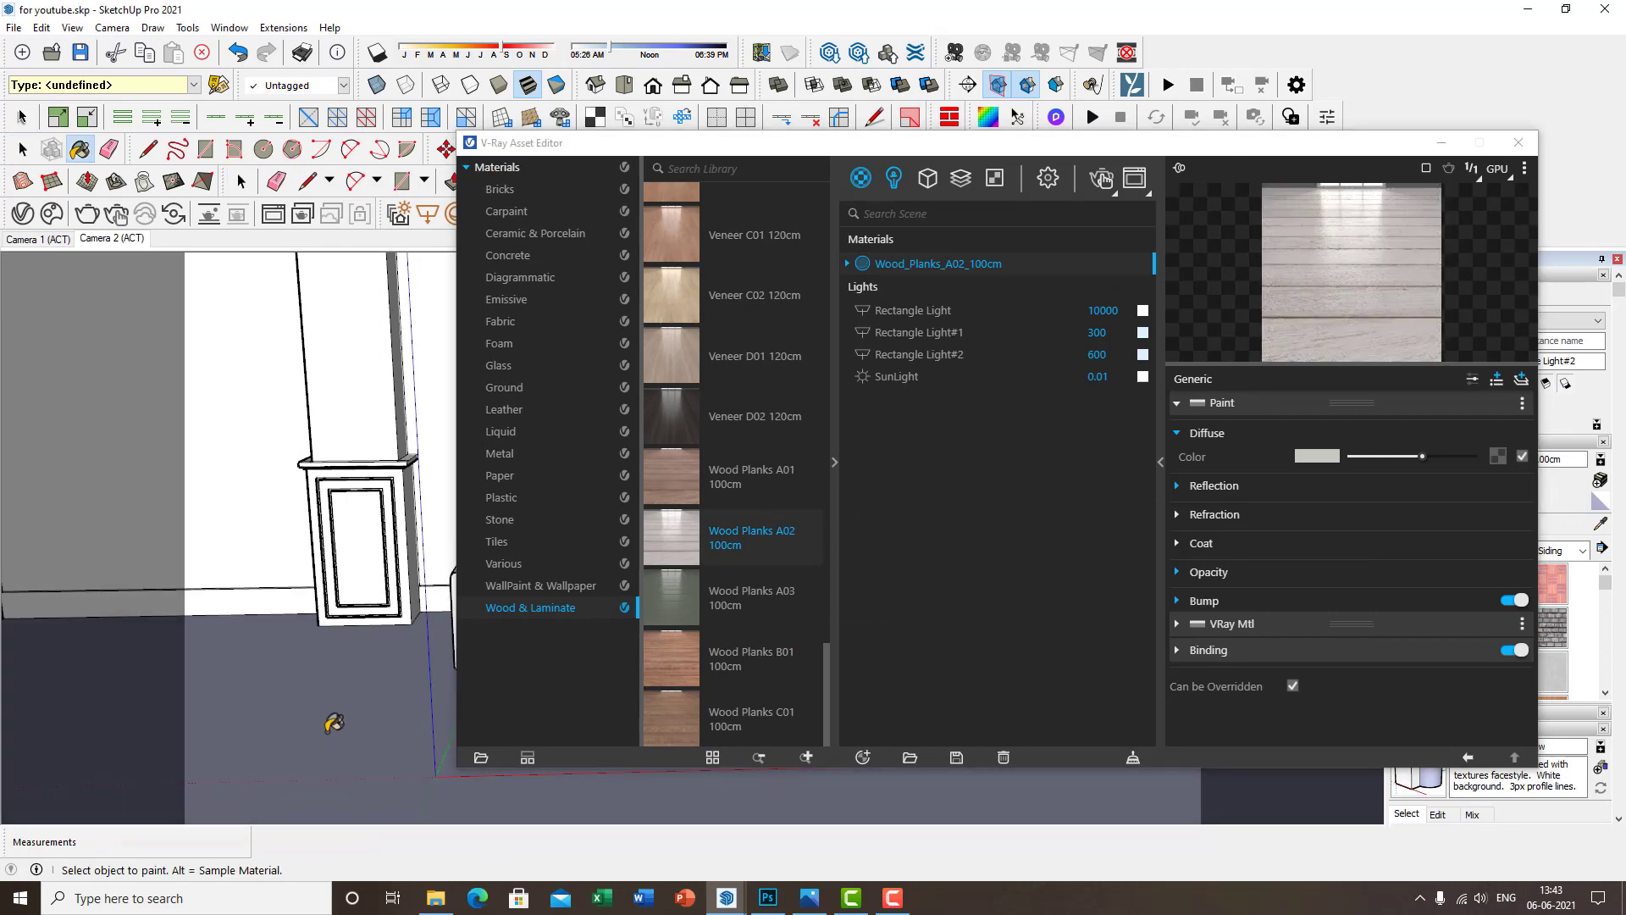
{"action": "left_click", "coordinate": [1518, 142]}
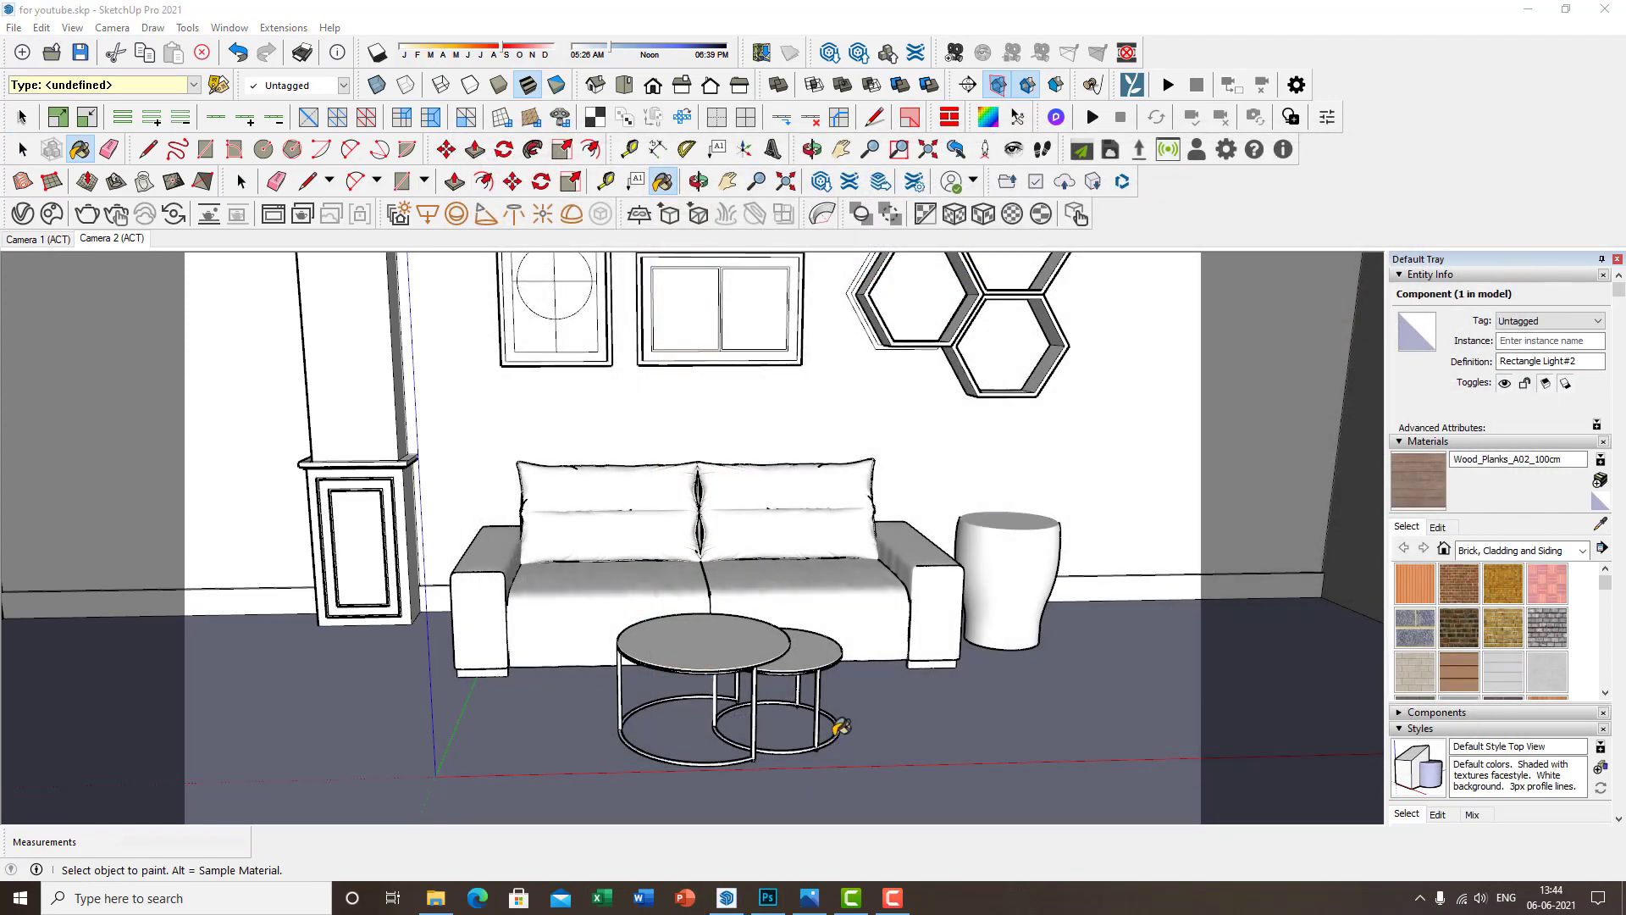
{"action": "middle_click_drag", "start_coordinate": [814, 726], "coordinate": [778, 729]}
{"action": "left_click", "coordinate": [1029, 725]}
Enlarge the wood plank texture on the floor face by repositioning its texture pins
{"action": "mouse_move", "coordinate": [1029, 724]}
{"action": "middle_mouse_down"}
{"action": "mouse_move", "coordinate": [896, 680]}
{"action": "mouse_move", "coordinate": [657, 734]}
{"action": "mouse_move", "coordinate": [739, 658]}
{"action": "middle_mouse_up"}
{"action": "key", "text": "space"}
{"action": "left_click", "coordinate": [674, 658]}
{"action": "right_click", "coordinate": [672, 659]}
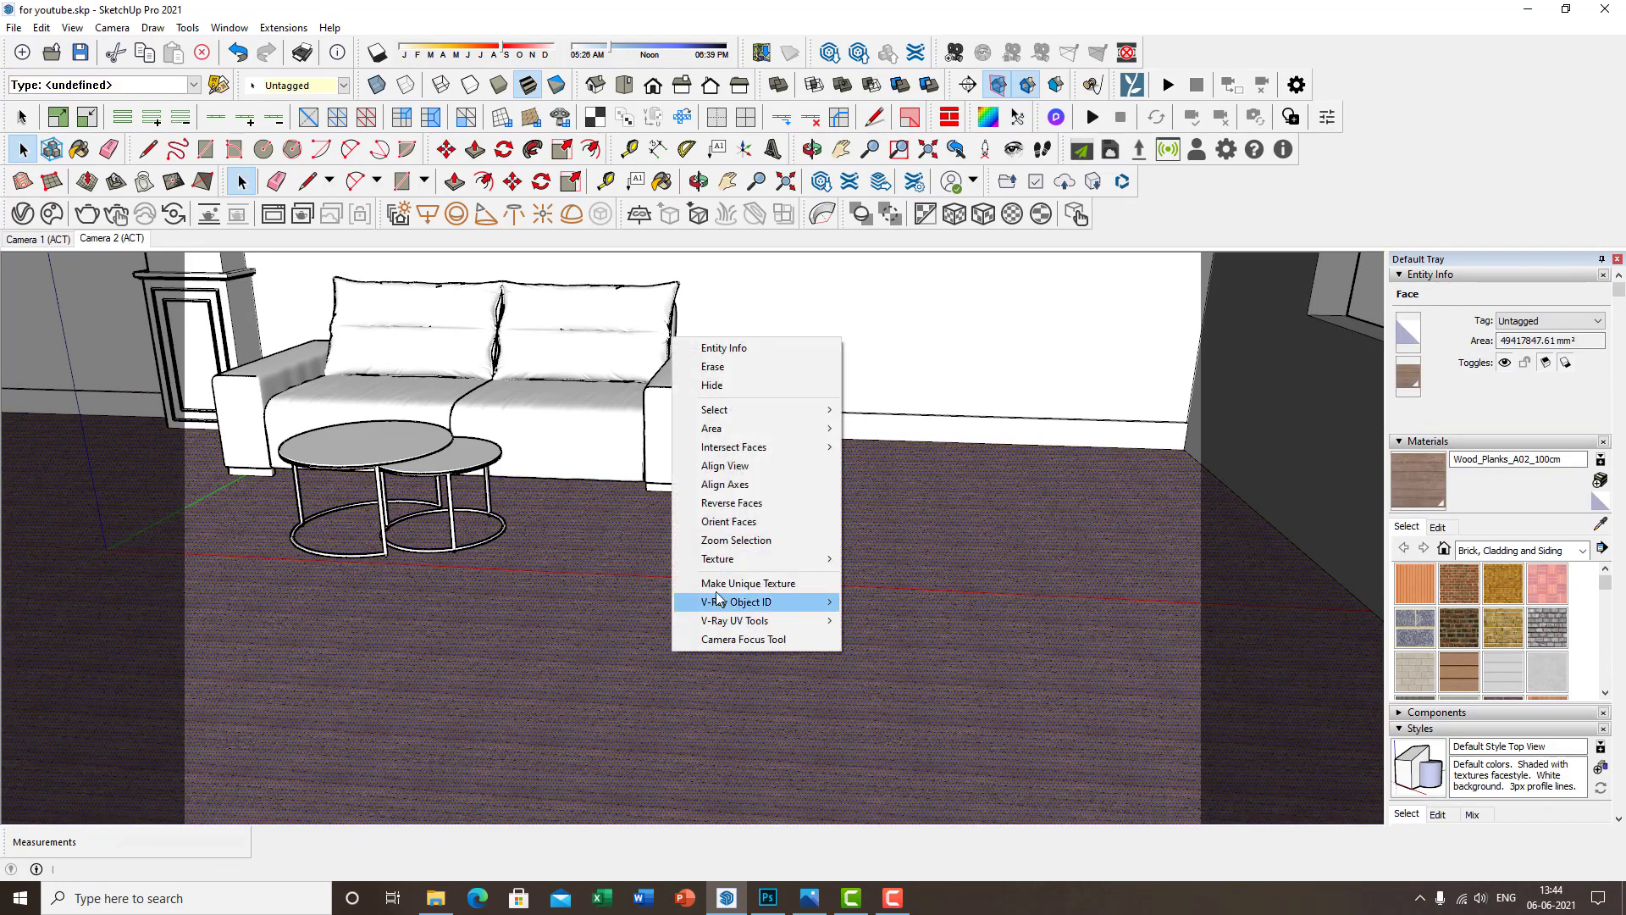
{"action": "mouse_move", "coordinate": [812, 559]}
{"action": "left_click", "coordinate": [885, 560]}
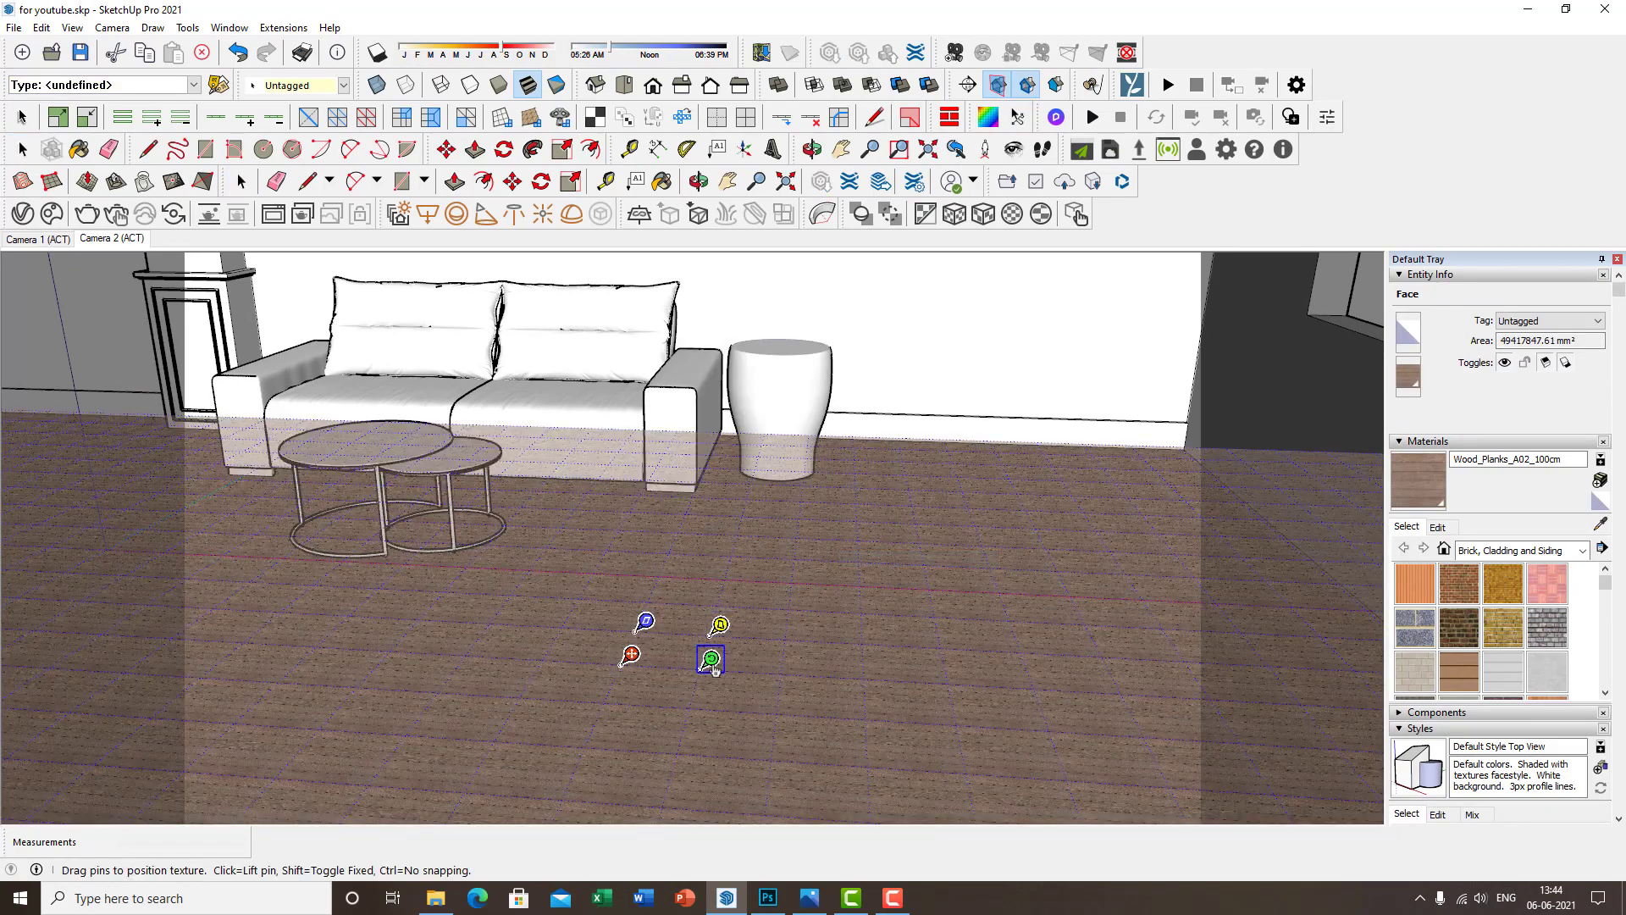
{"action": "left_click_drag", "start_coordinate": [712, 659], "coordinate": [1229, 695]}
{"action": "right_click", "coordinate": [974, 644]}
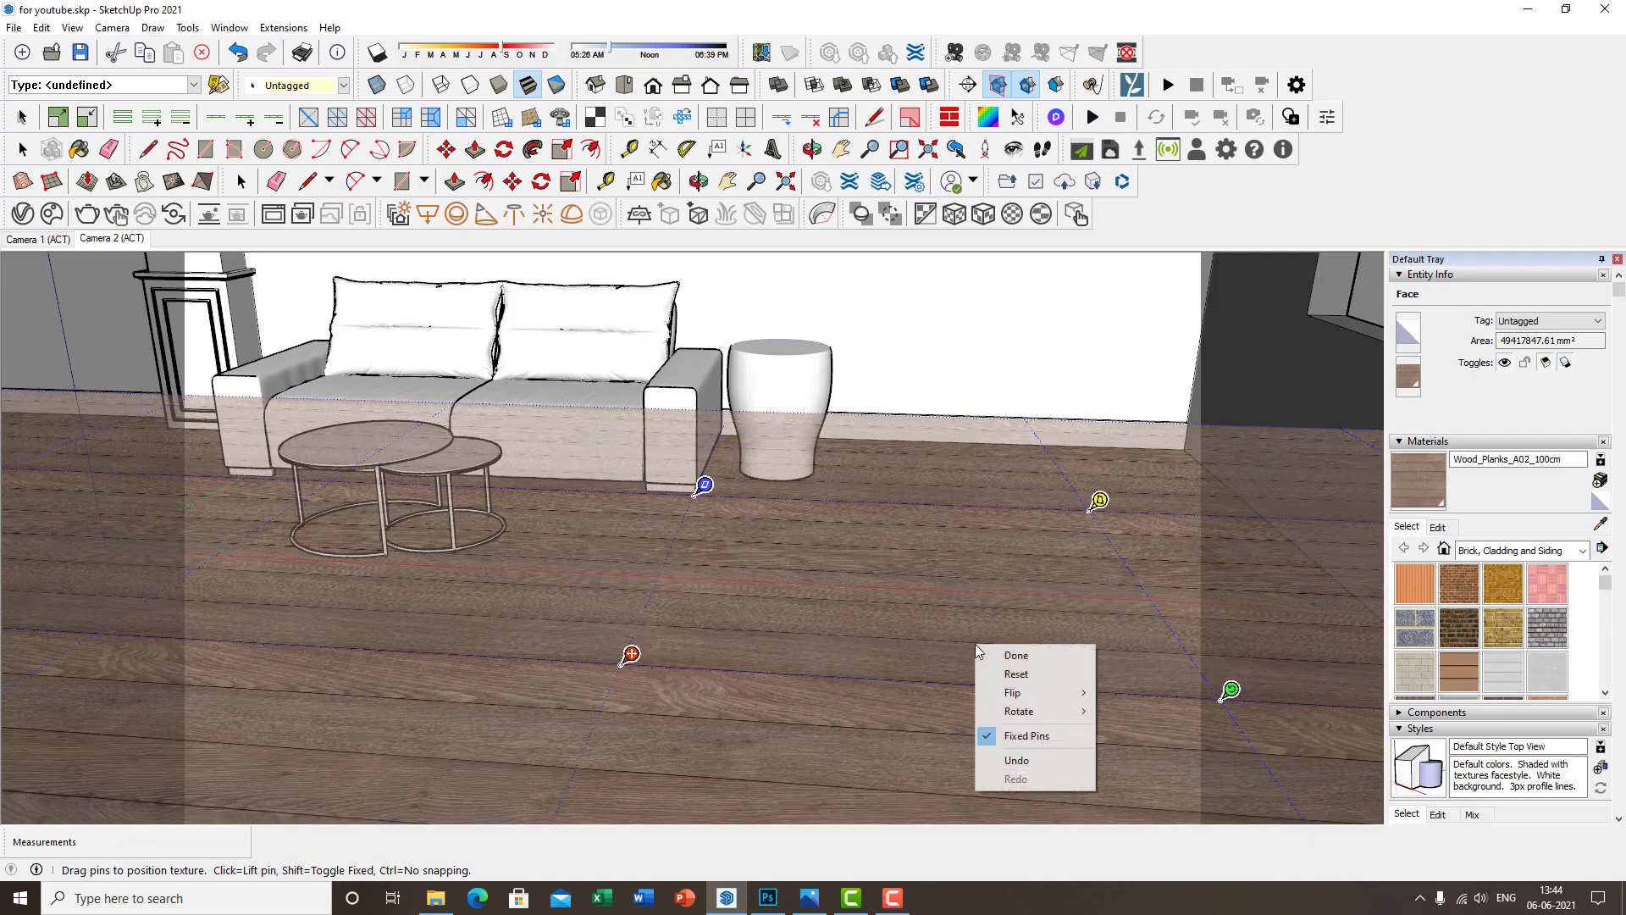
{"action": "left_click", "coordinate": [1008, 653]}
Scale the floor's plank texture down slightly with its position pins and accept the placement
{"action": "middle_click_drag", "start_coordinate": [671, 602], "coordinate": [741, 612]}
{"action": "right_click", "coordinate": [741, 611]}
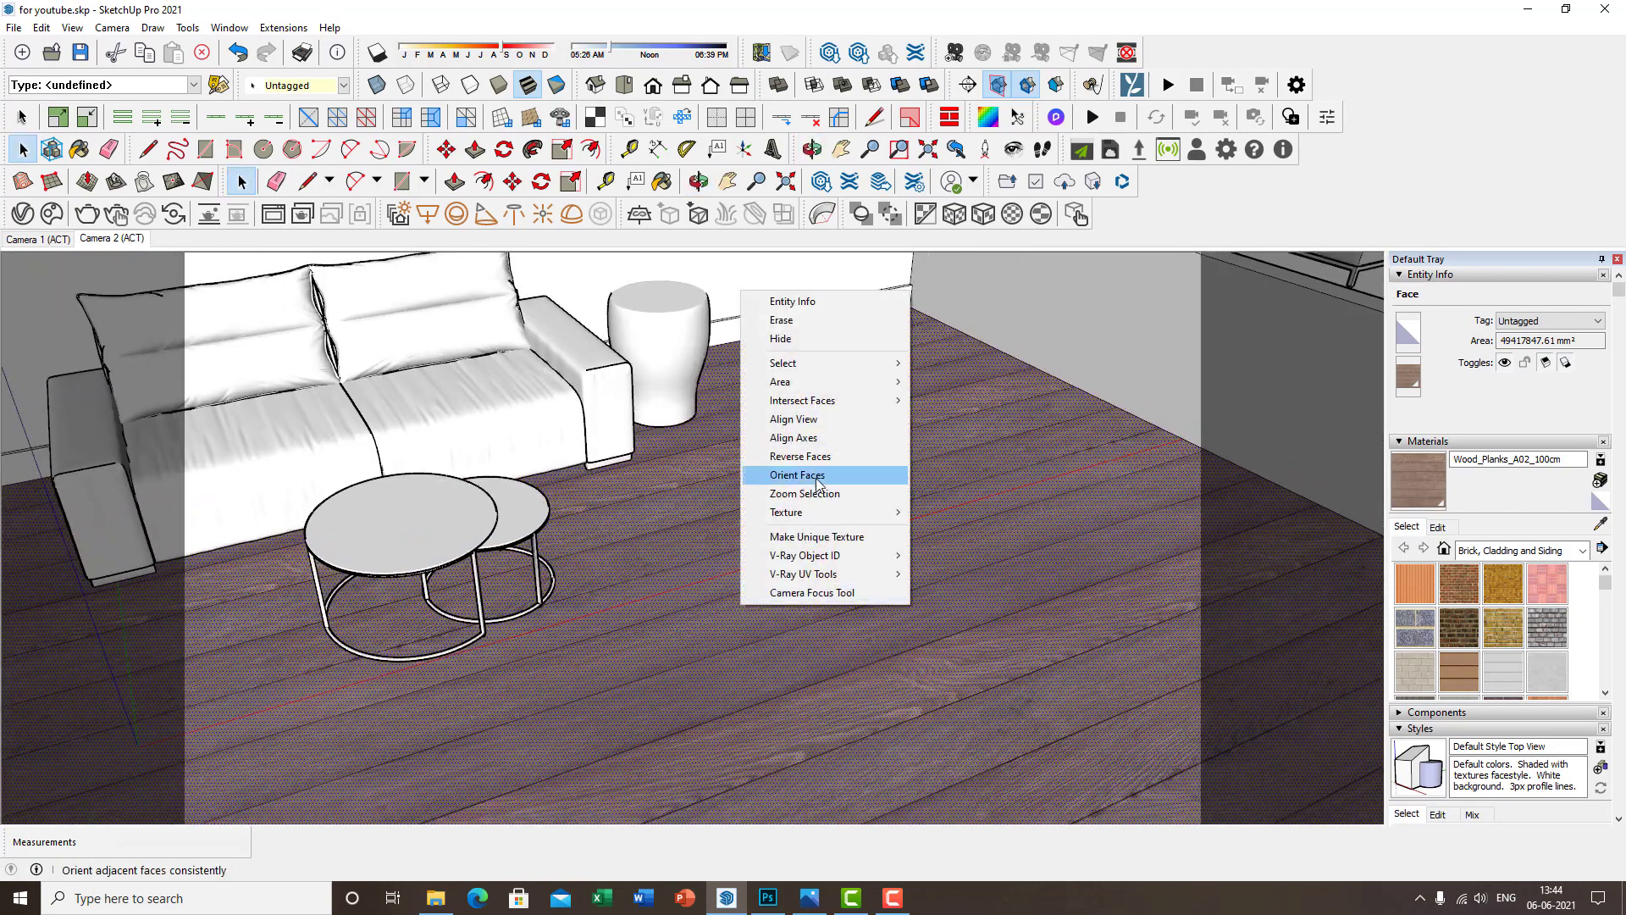
{"action": "mouse_move", "coordinate": [788, 511]}
{"action": "left_click", "coordinate": [953, 512]}
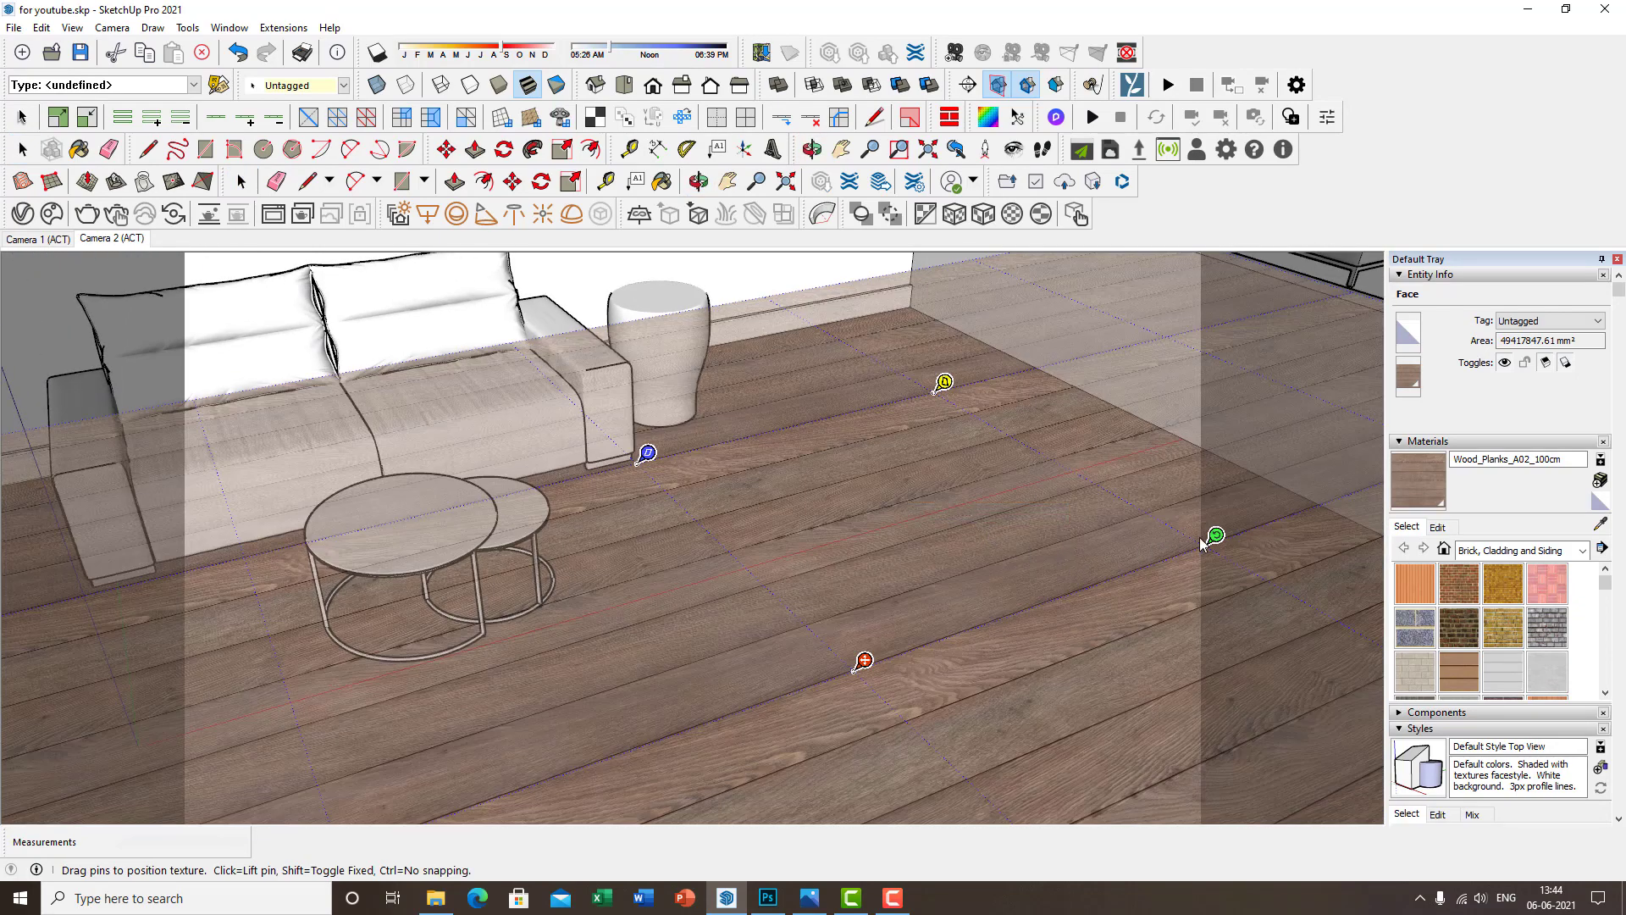
{"action": "left_click_drag", "start_coordinate": [1197, 542], "coordinate": [1099, 580]}
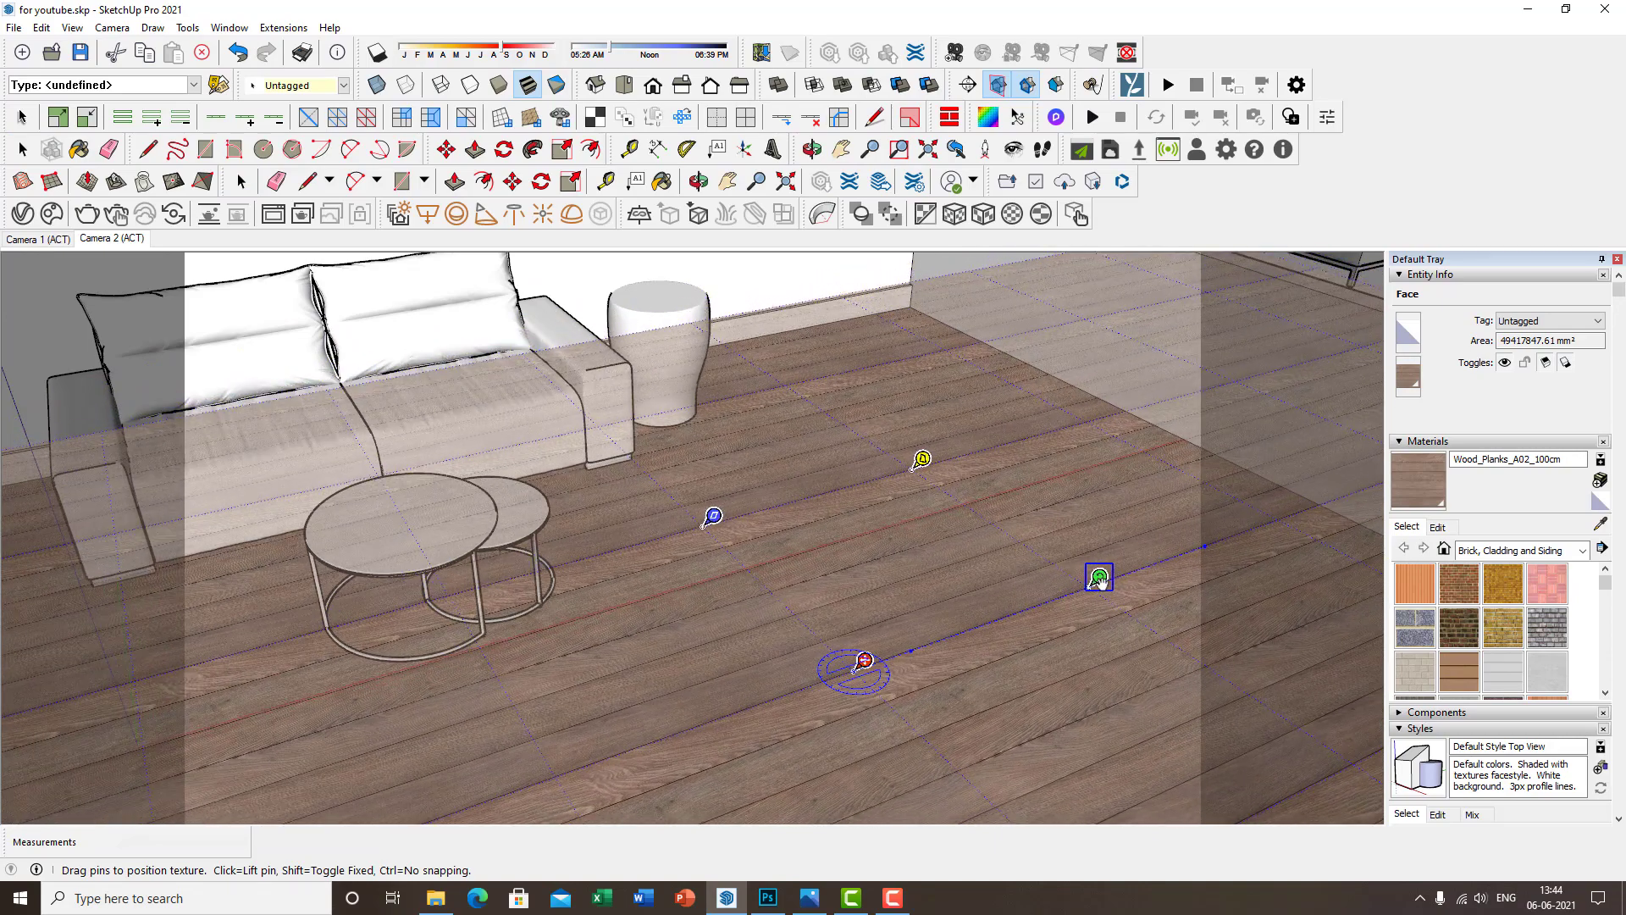
{"action": "right_click", "coordinate": [859, 559]}
{"action": "left_click", "coordinate": [914, 575]}
Face the sofa area and start a V-Ray interactive render of it with the new wood floor
{"action": "middle_click_drag", "start_coordinate": [915, 576], "coordinate": [677, 512]}
{"action": "middle_click_drag", "start_coordinate": [538, 576], "coordinate": [776, 646], "text": "shift"}
{"action": "scroll", "coordinate": [776, 646], "scroll_direction": "up", "scroll_amount": 2}
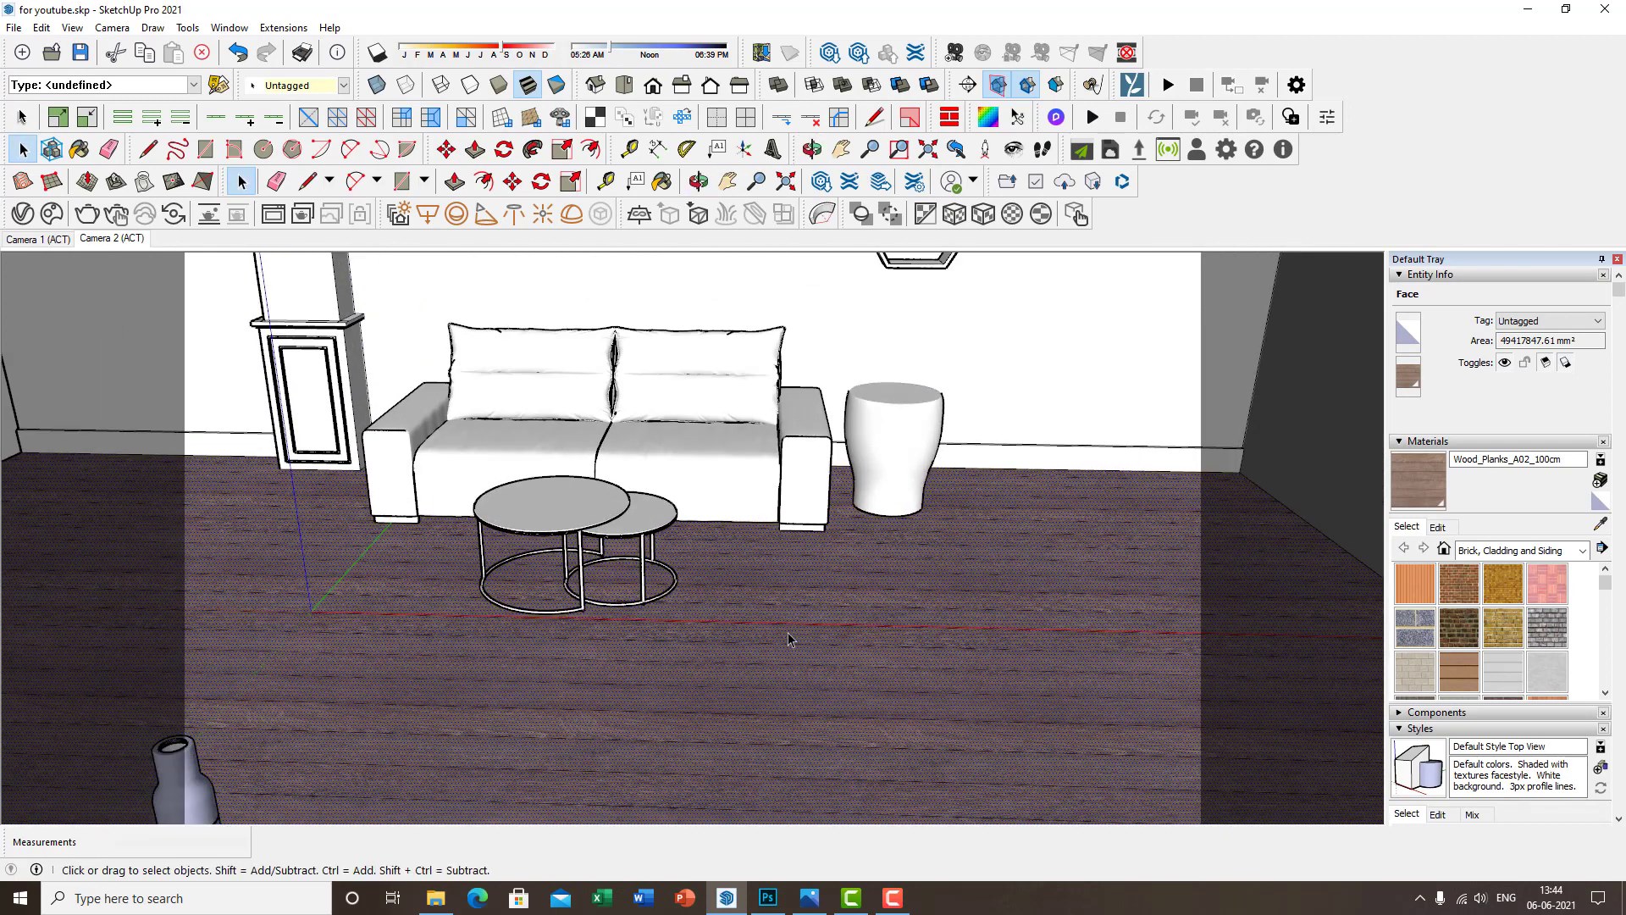
{"action": "left_click", "coordinate": [118, 216]}
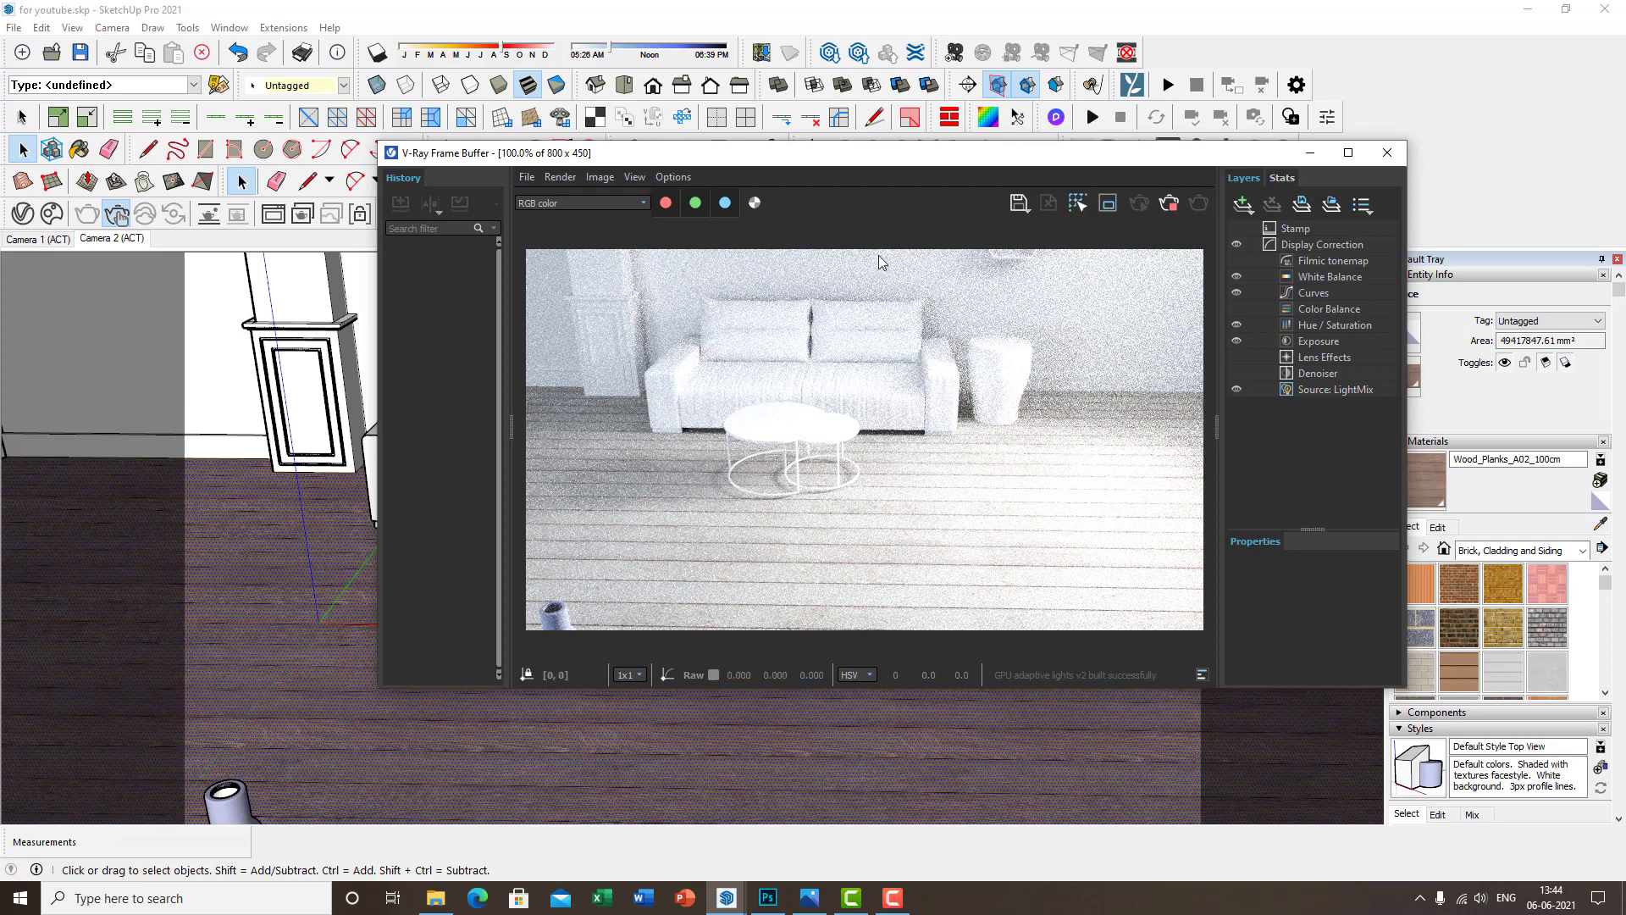
{"action": "left_click_drag", "start_coordinate": [891, 161], "coordinate": [929, 156]}
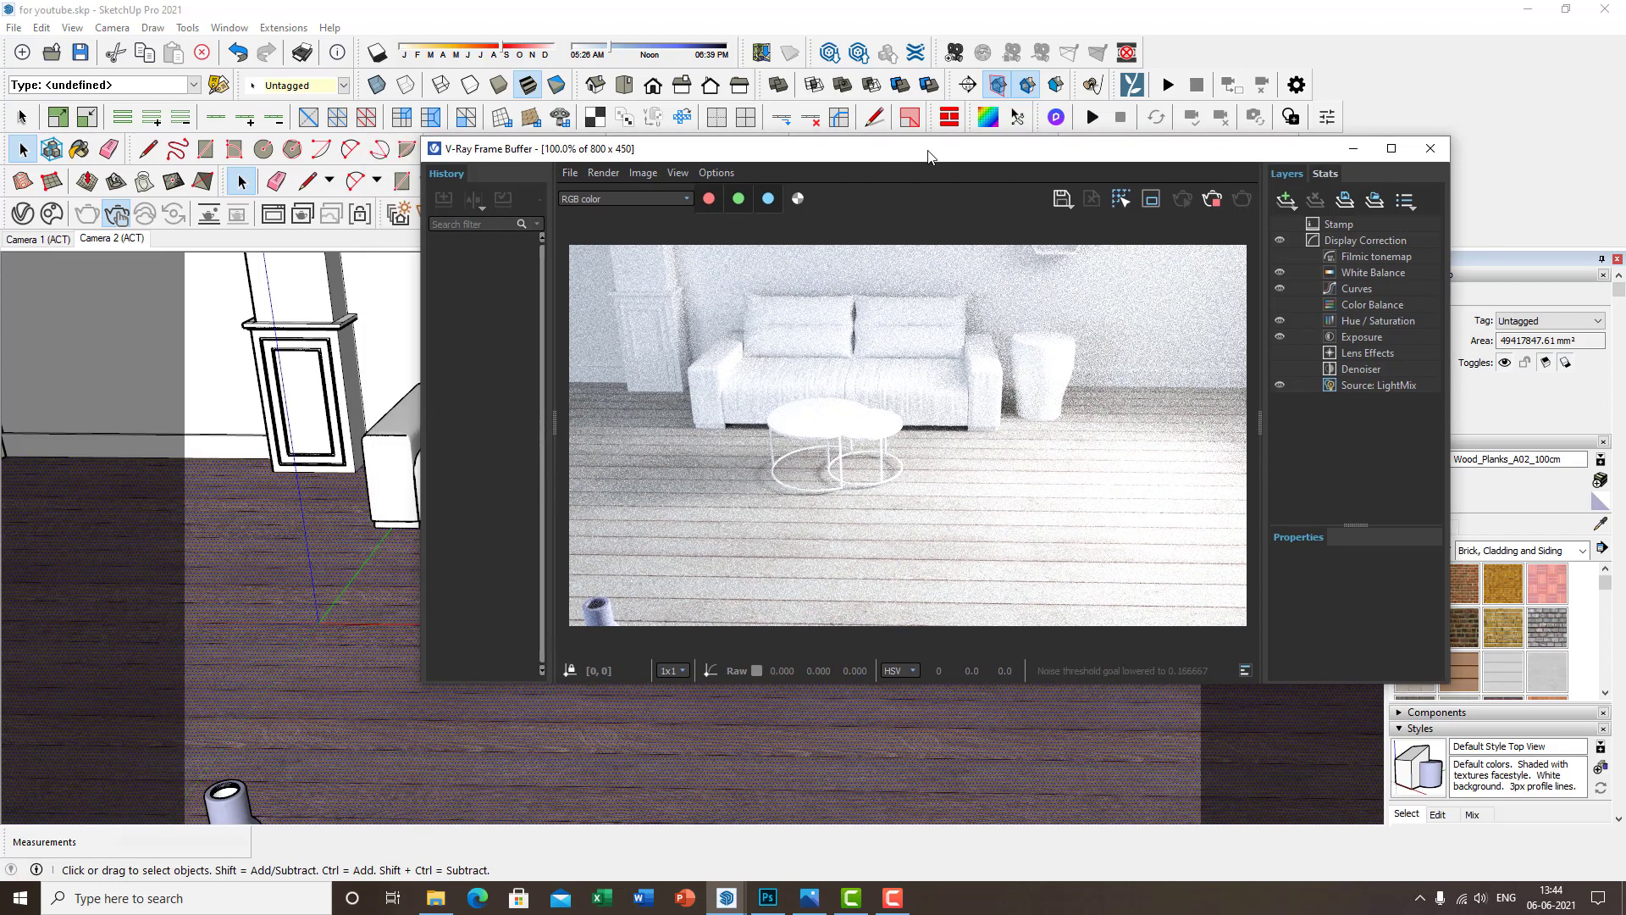
{"action": "mouse_move", "coordinate": [893, 159]}
{"action": "left_mouse_down"}
{"action": "mouse_move", "coordinate": [1067, 131]}
{"action": "mouse_move", "coordinate": [1069, 109]}
{"action": "mouse_move", "coordinate": [1188, 84]}
{"action": "mouse_move", "coordinate": [1175, 124]}
{"action": "mouse_move", "coordinate": [862, 89]}
{"action": "left_mouse_up"}
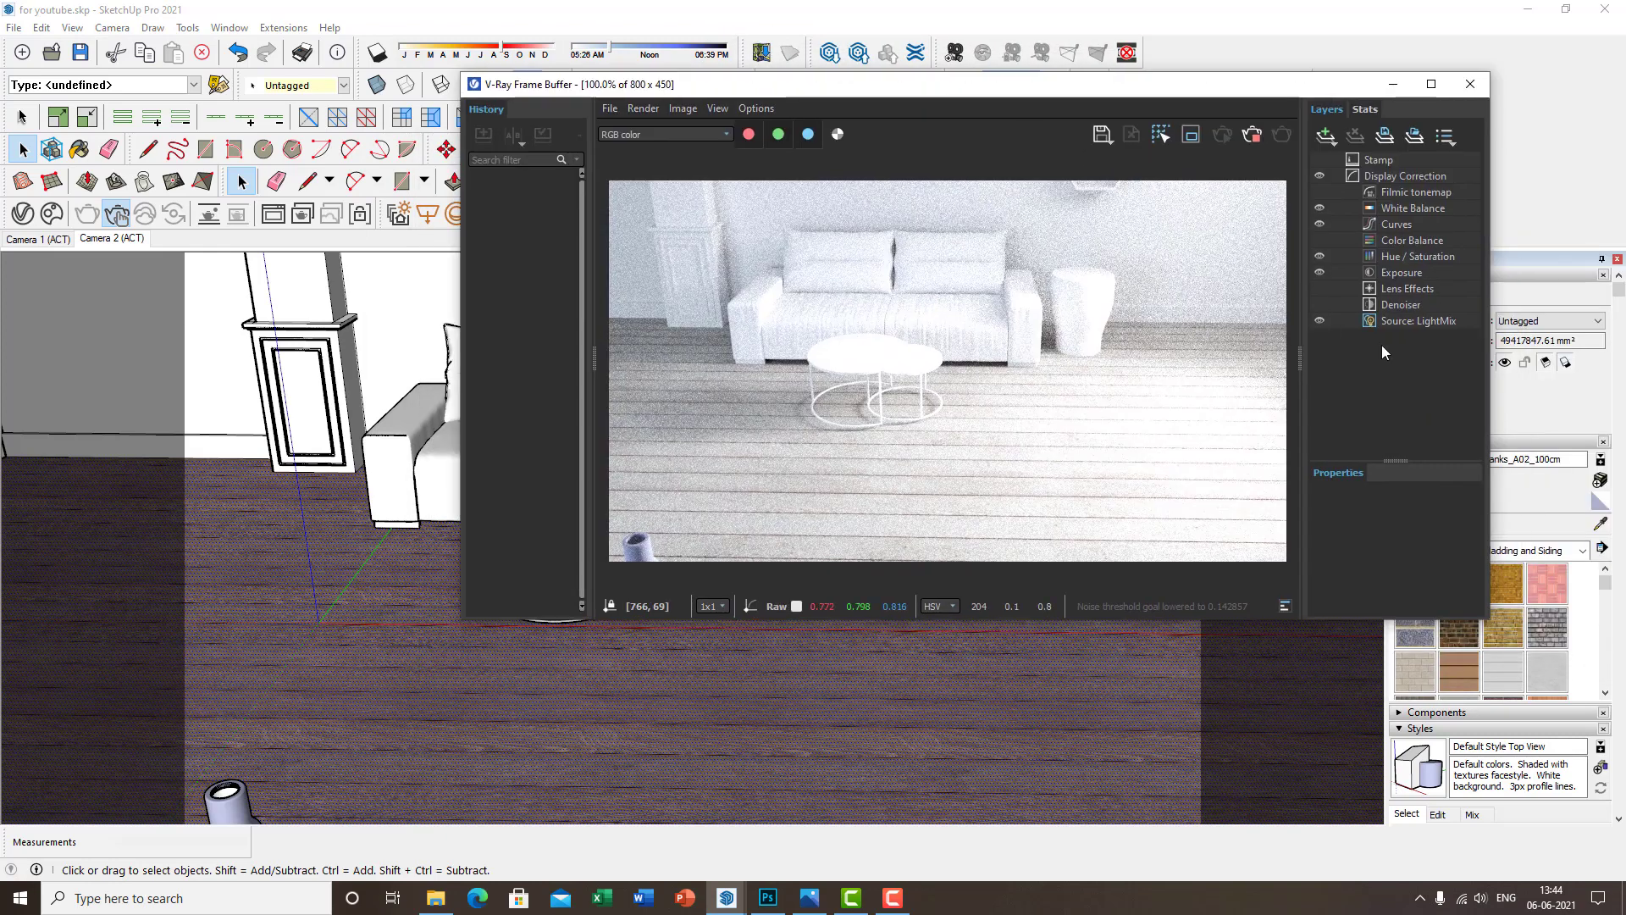
Narrow the V-Ray Frame Buffer's image area and place the window beside the sofa in the model view
{"action": "left_click_drag", "start_coordinate": [1298, 351], "coordinate": [1202, 351]}
{"action": "left_click_drag", "start_coordinate": [1010, 95], "coordinate": [1156, 98]}
{"action": "left_click_drag", "start_coordinate": [1436, 84], "coordinate": [1073, 72]}
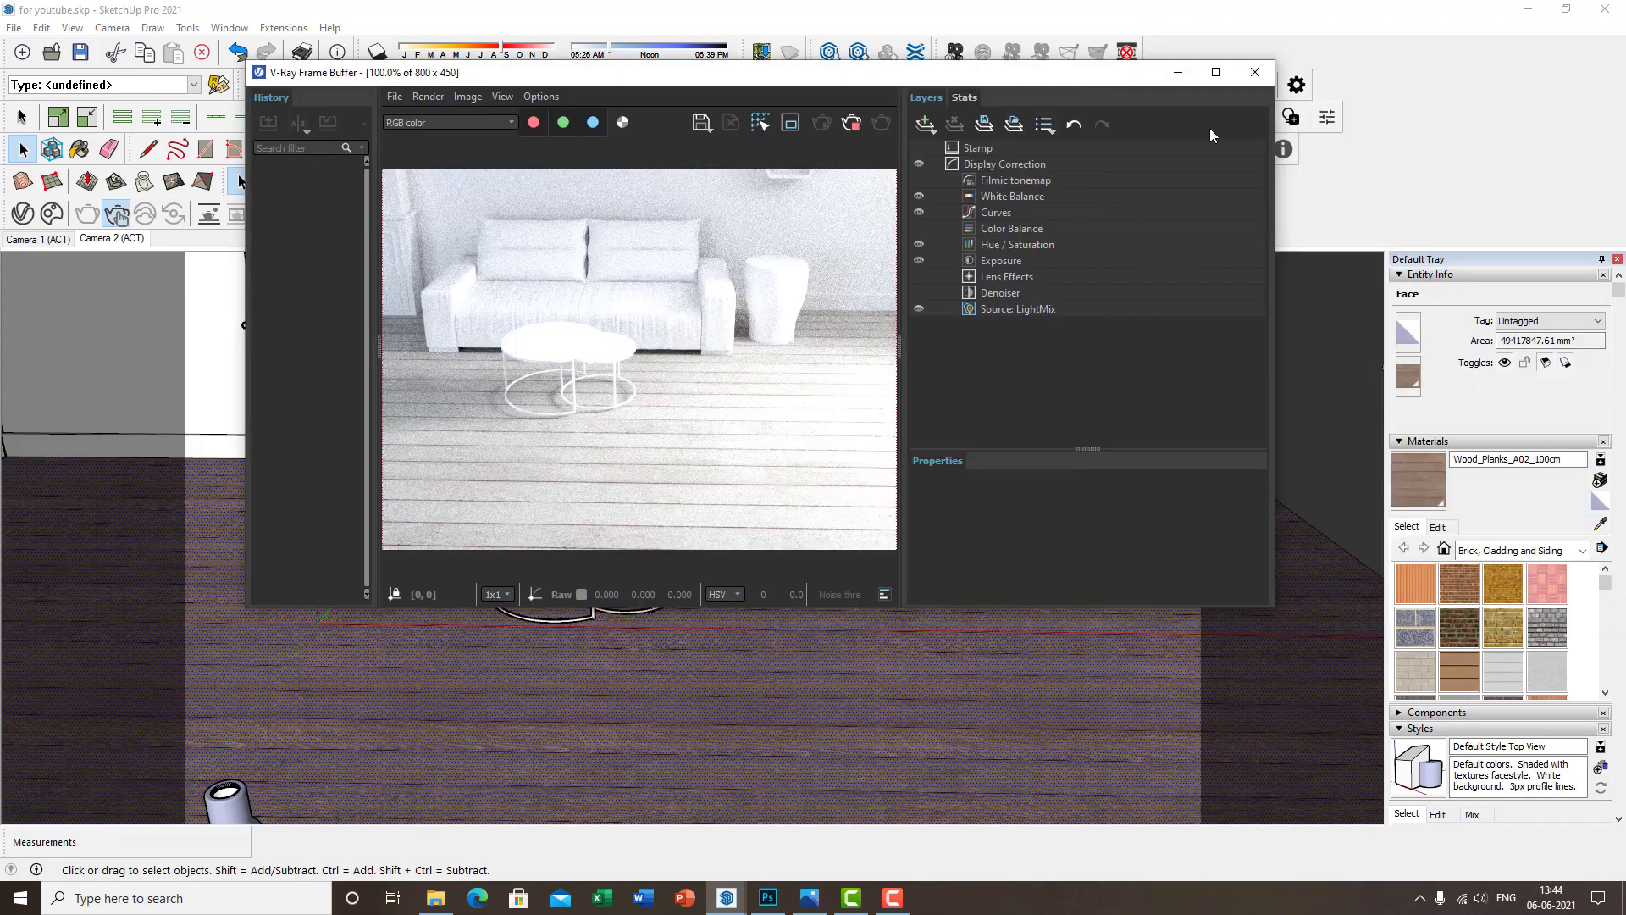
{"action": "left_click_drag", "start_coordinate": [1275, 367], "coordinate": [1042, 346]}
{"action": "left_click_drag", "start_coordinate": [667, 372], "coordinate": [896, 373]}
{"action": "left_click_drag", "start_coordinate": [836, 79], "coordinate": [1509, 104]}
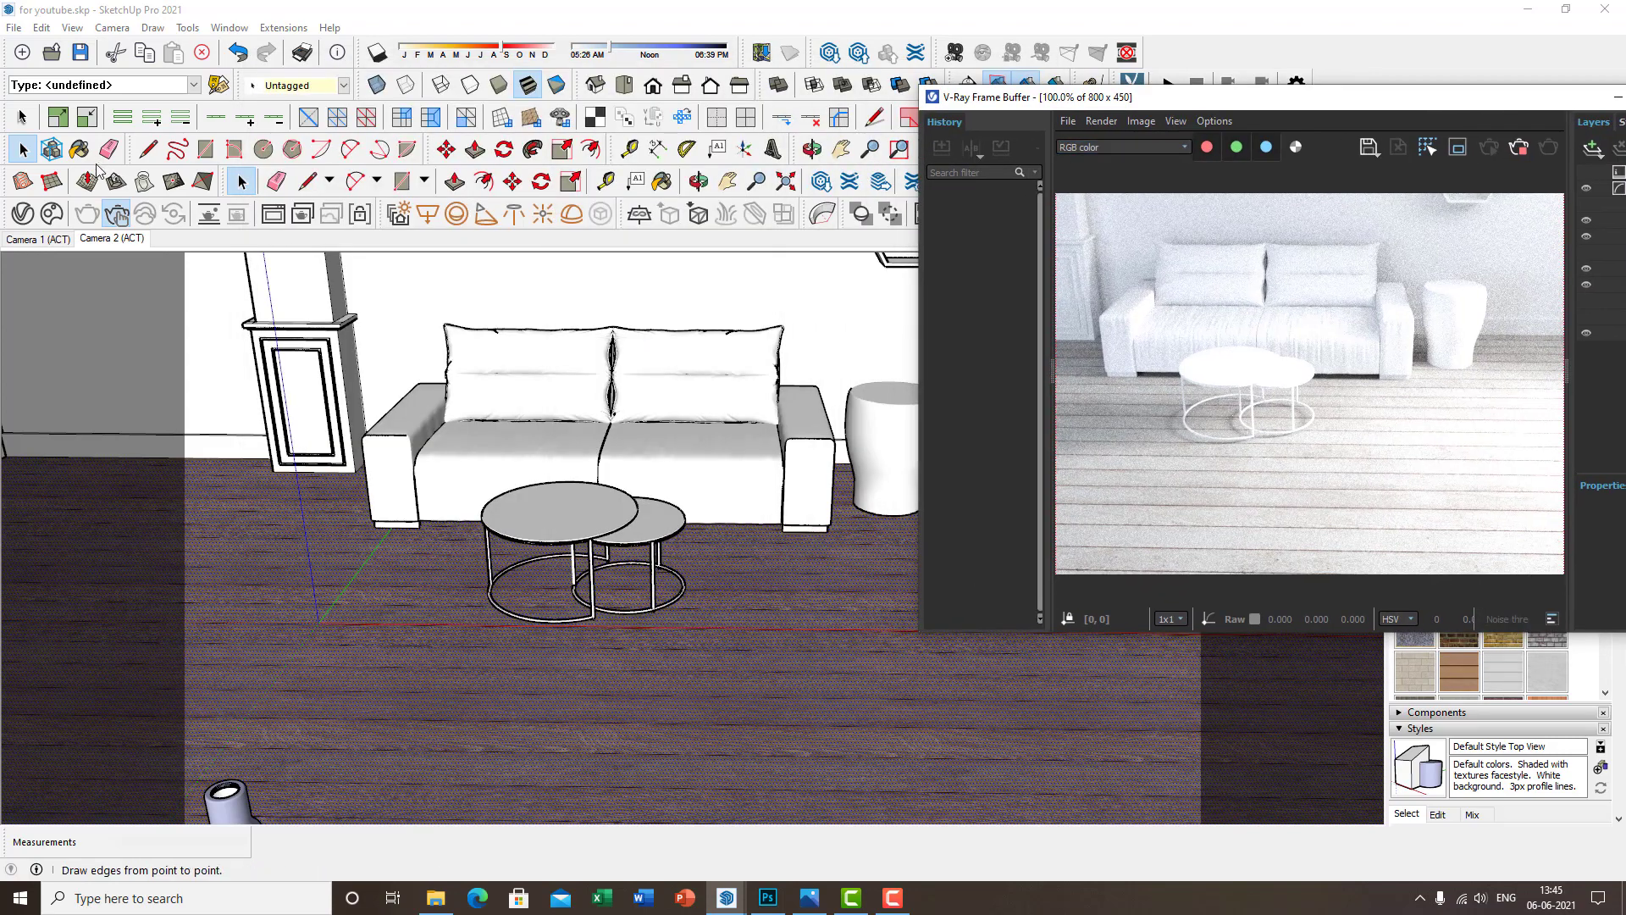
Open the V-Ray Asset Editor and arrange it beside the V-Ray Frame Buffer so both are visible
{"action": "left_click", "coordinate": [24, 214]}
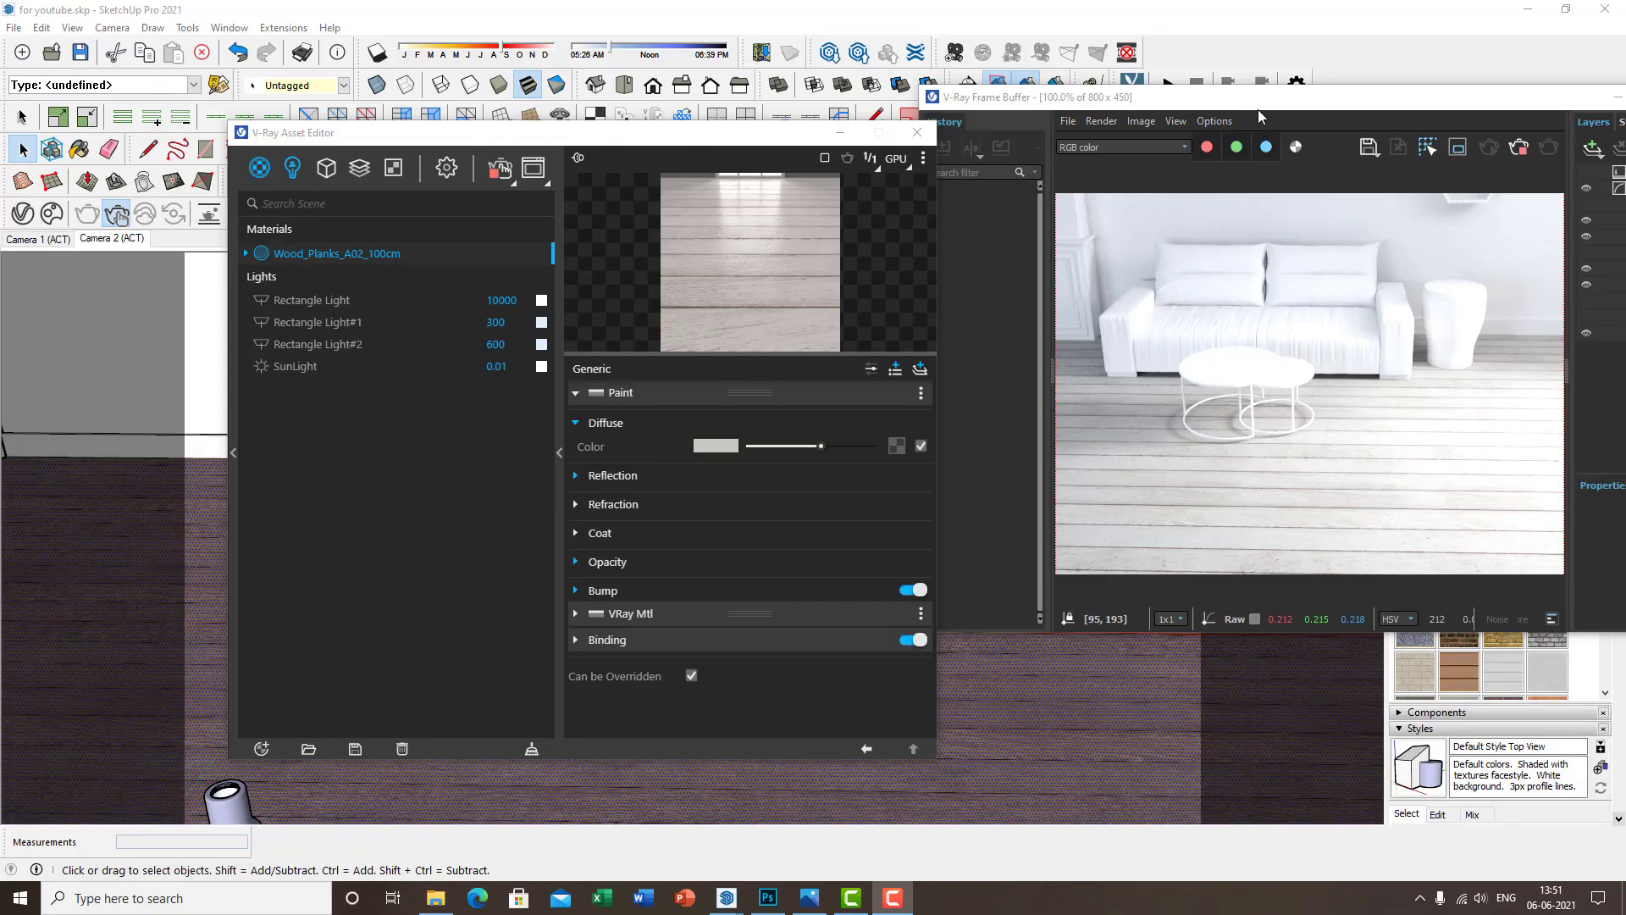
{"action": "mouse_move", "coordinate": [741, 910]}
{"action": "left_click", "coordinate": [900, 819]}
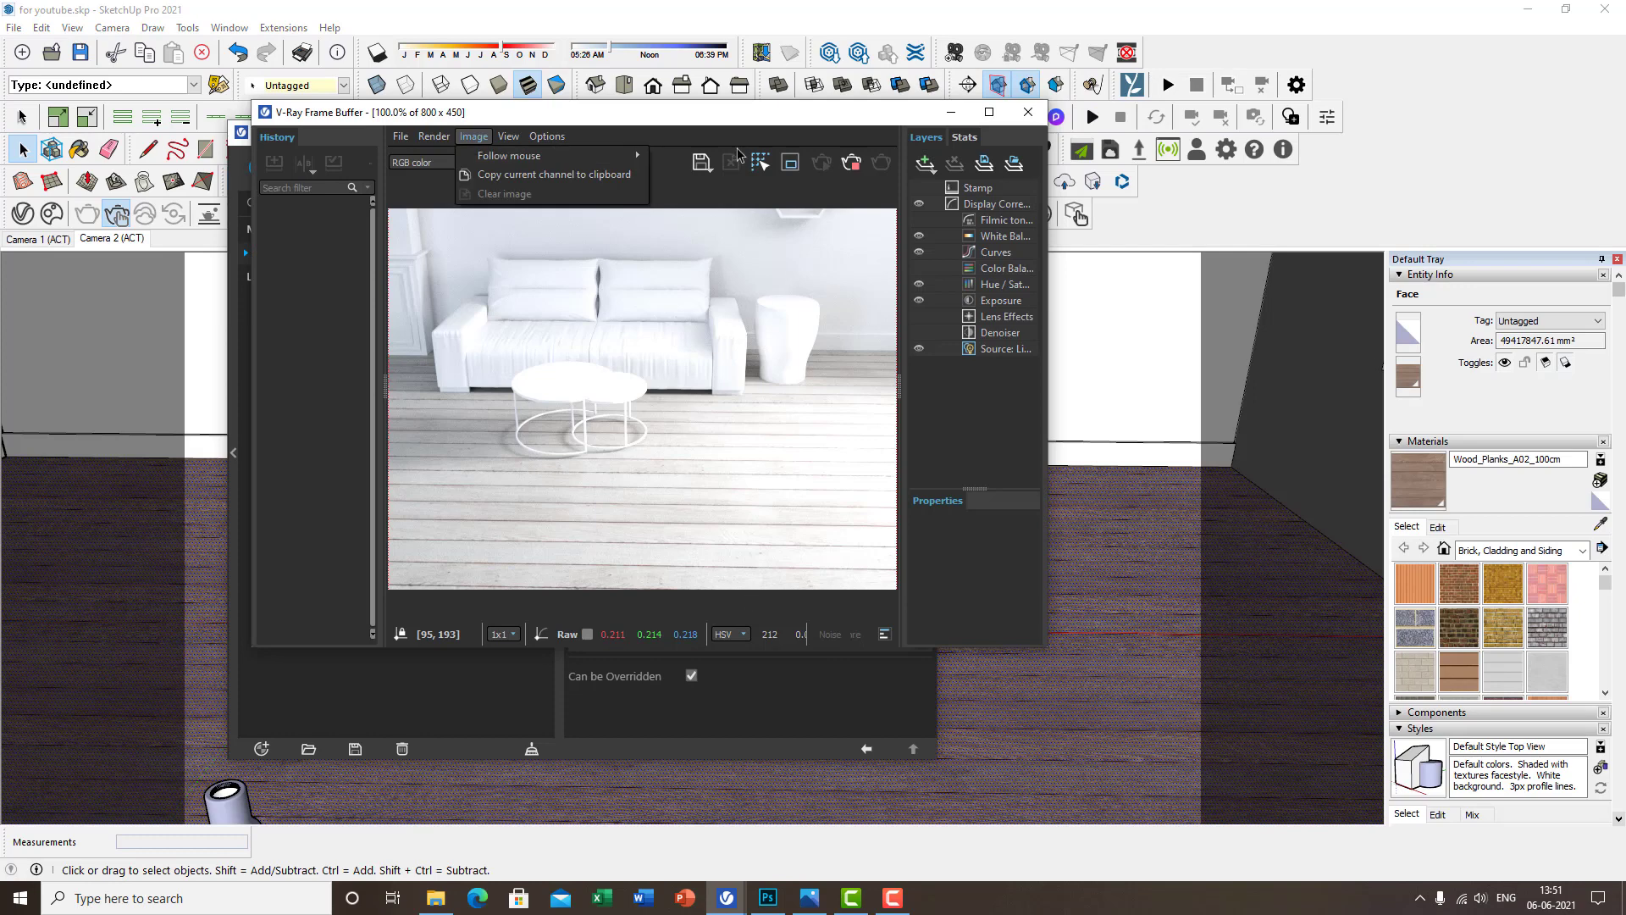
{"action": "left_click", "coordinate": [749, 123]}
{"action": "left_click_drag", "start_coordinate": [646, 118], "coordinate": [1348, 85]}
{"action": "left_click", "coordinate": [712, 137]}
{"action": "mouse_move", "coordinate": [669, 136]}
{"action": "left_mouse_down"}
{"action": "mouse_move", "coordinate": [690, 107]}
{"action": "mouse_move", "coordinate": [648, 118]}
{"action": "left_mouse_up"}
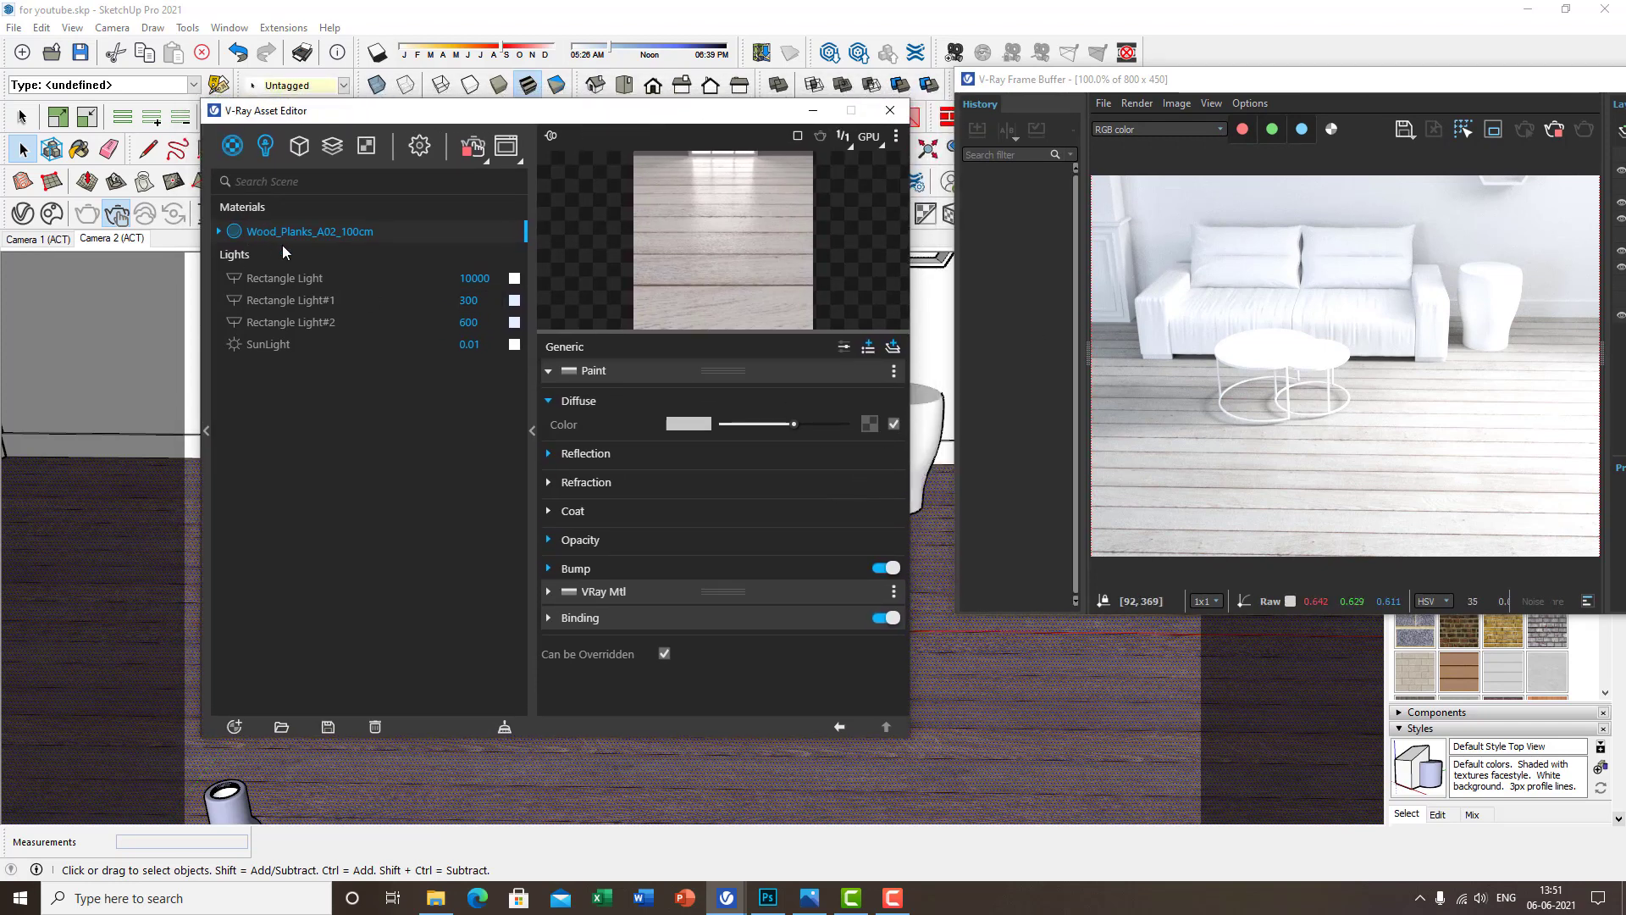
Assign a Gradient texture to the Wood_Planks_A02_100cm material's diffuse color and set its interpolation to Smooth
{"action": "left_click", "coordinate": [872, 424]}
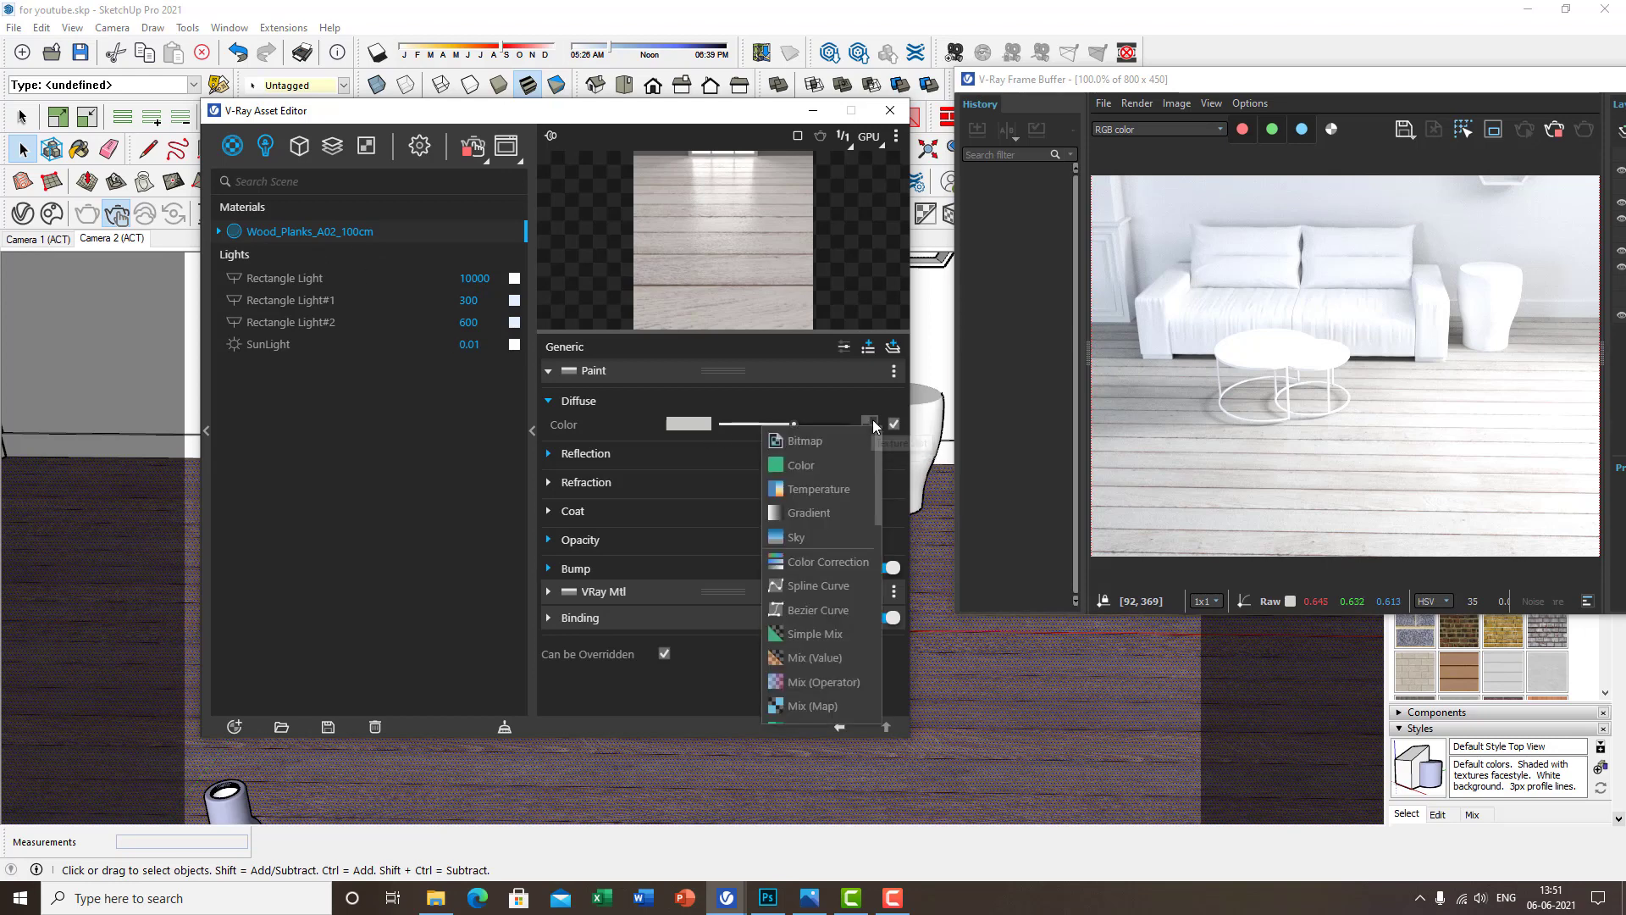
{"action": "scroll", "coordinate": [840, 653], "scroll_direction": "down", "scroll_amount": 2}
{"action": "scroll", "coordinate": [818, 581], "scroll_direction": "up", "scroll_amount": 2}
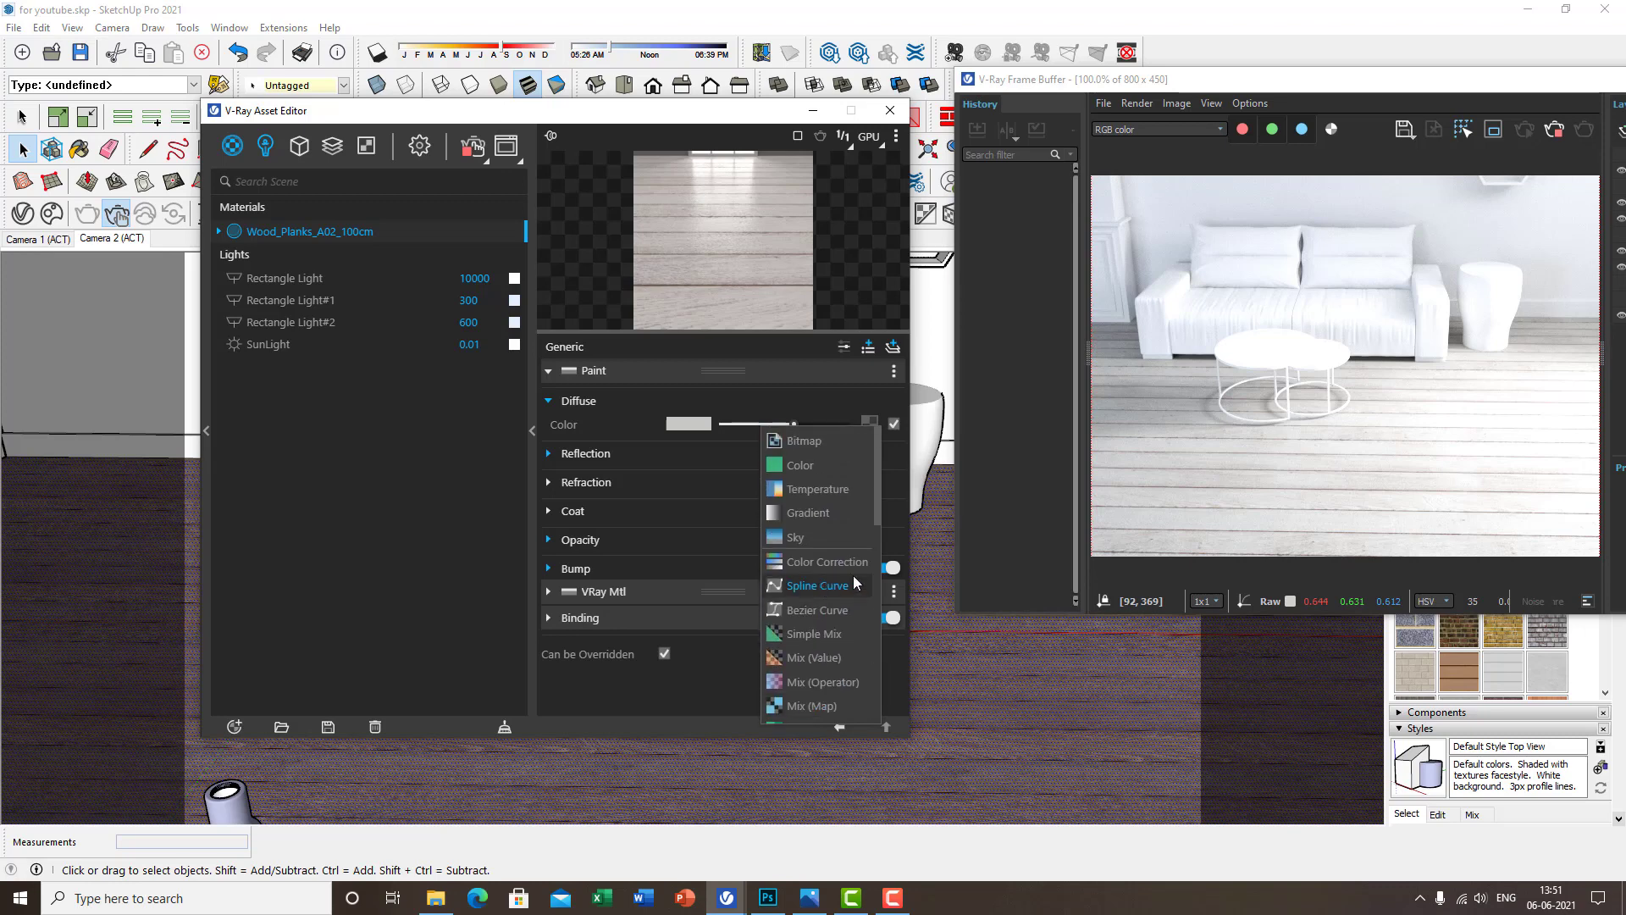
{"action": "left_click", "coordinate": [807, 513]}
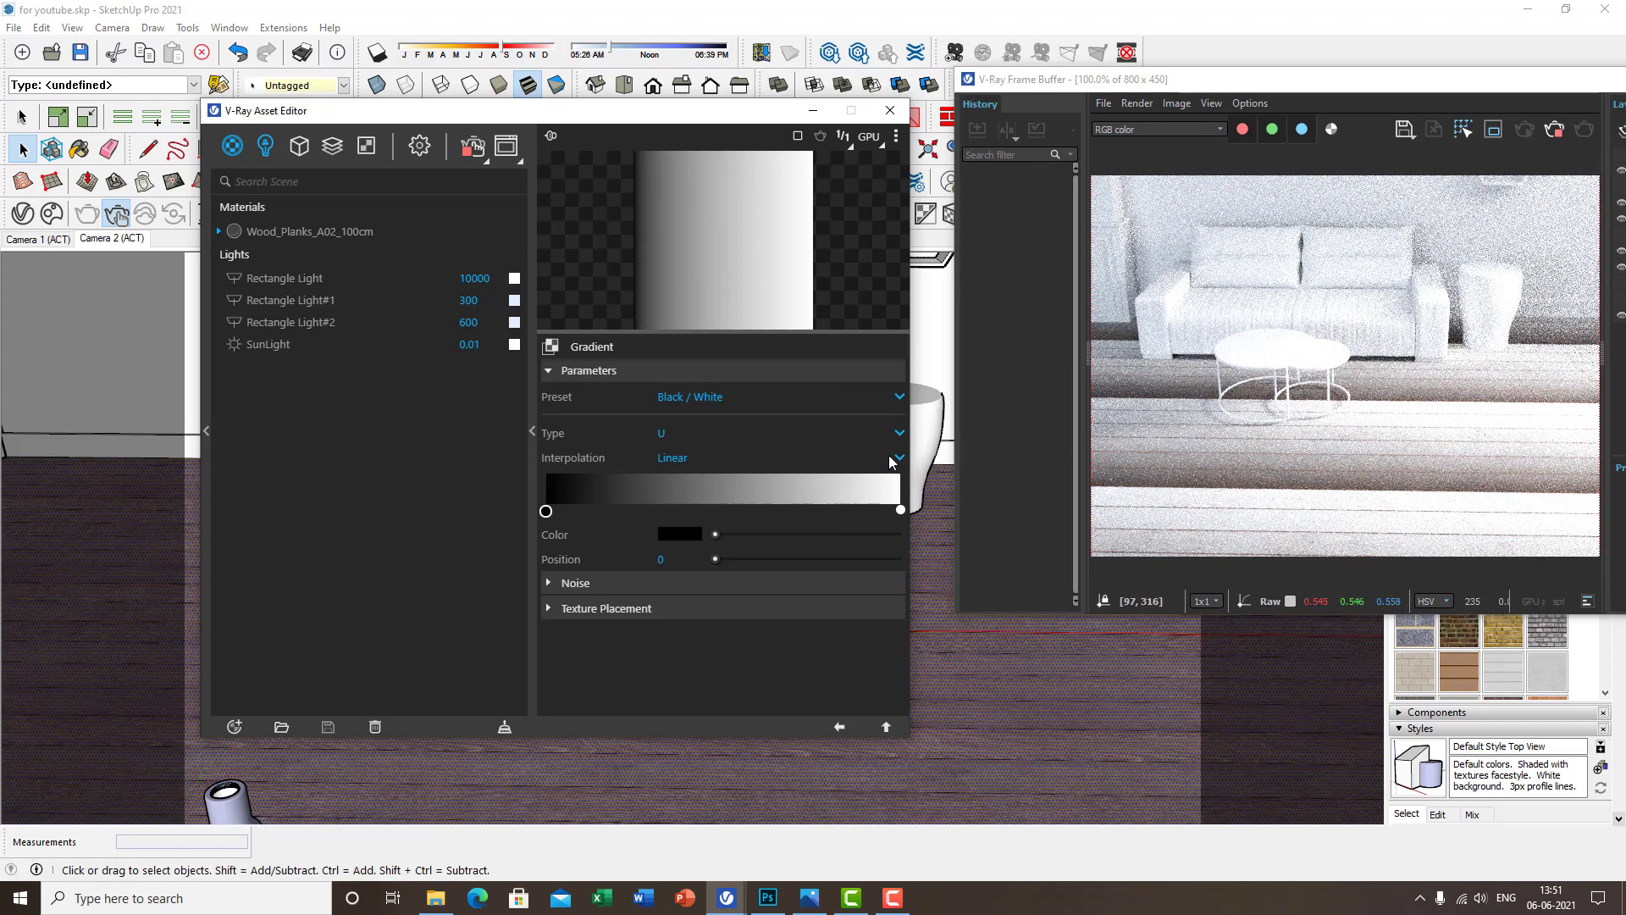
{"action": "left_click", "coordinate": [894, 458]}
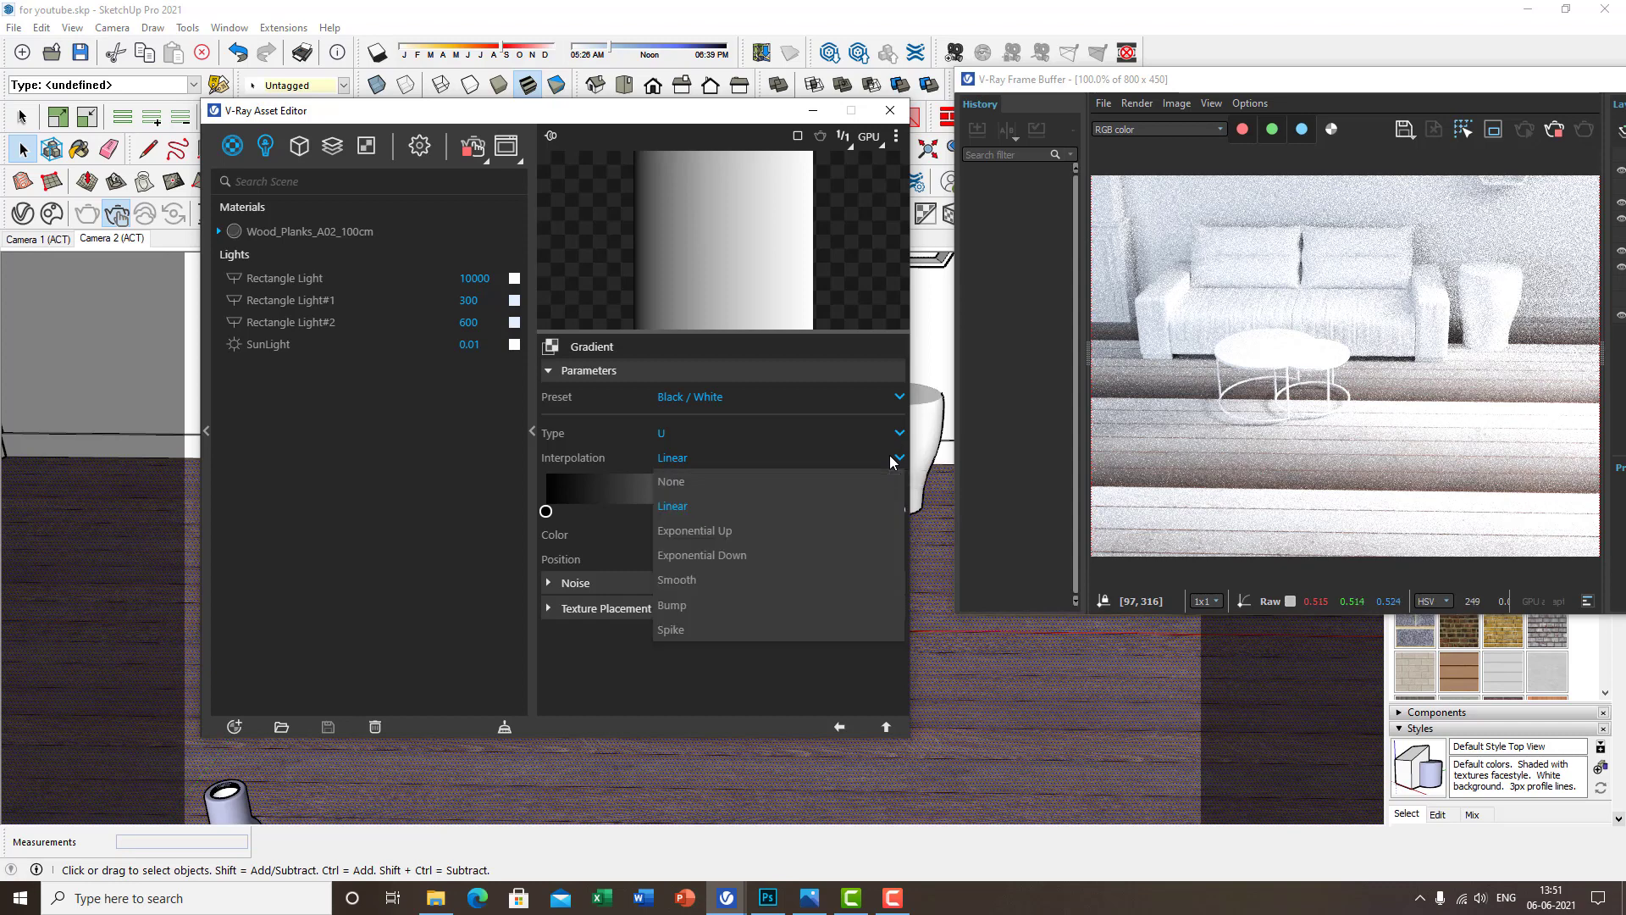
{"action": "left_click", "coordinate": [761, 580]}
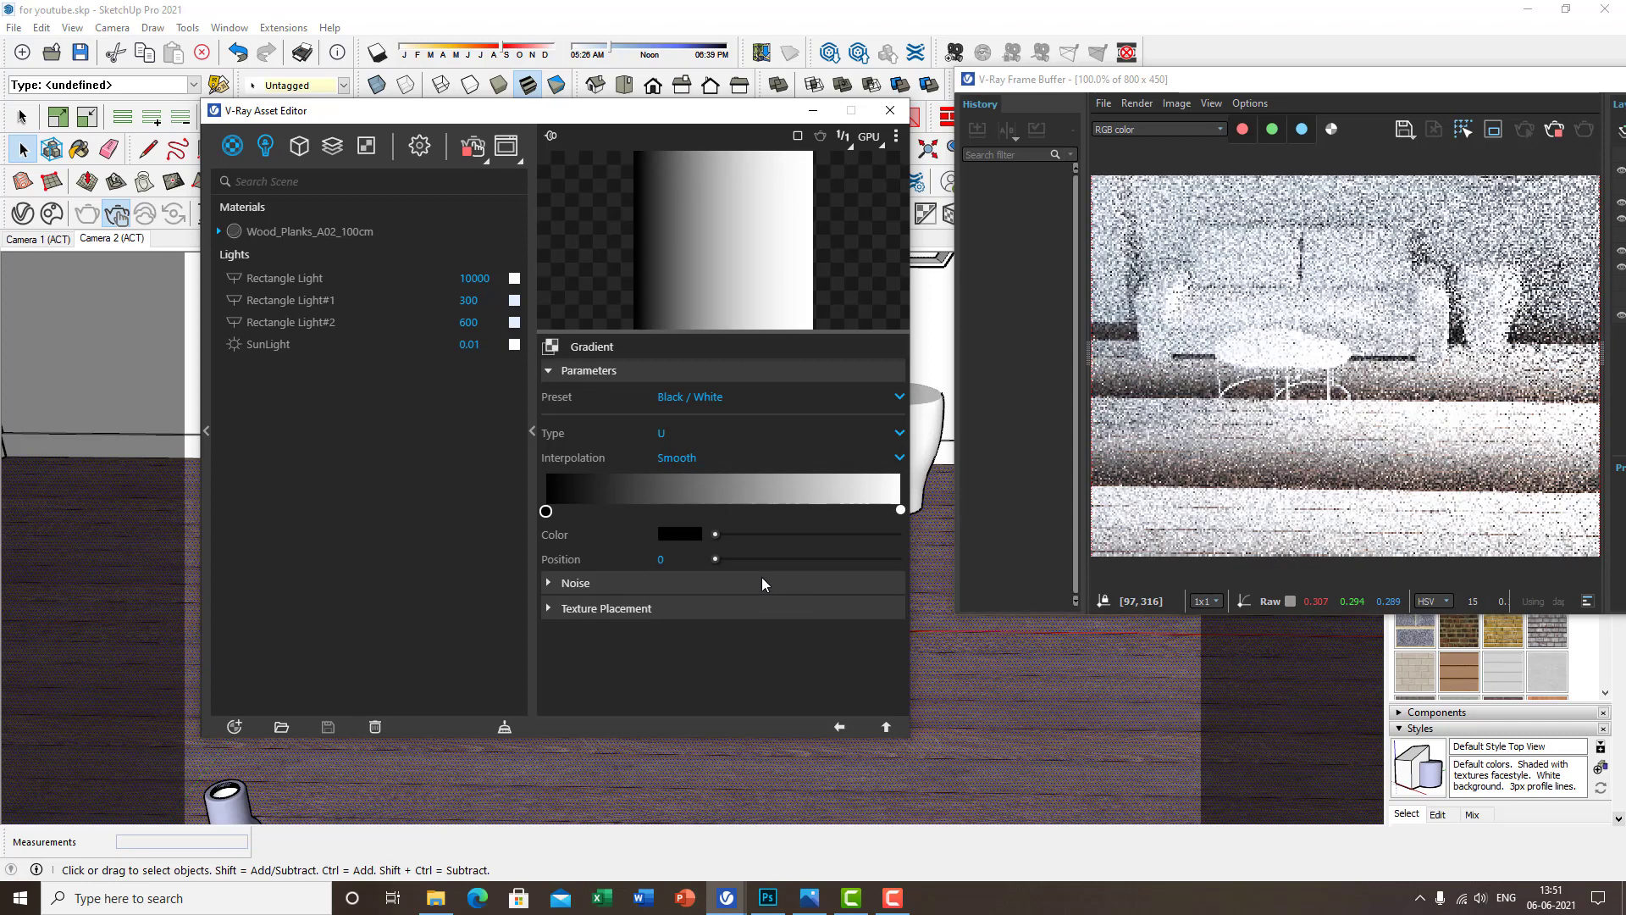
Add three evenly spaced stops between the gradient's black and white ends, from about position 0.21 to 0.61
{"action": "left_click", "coordinate": [564, 511]}
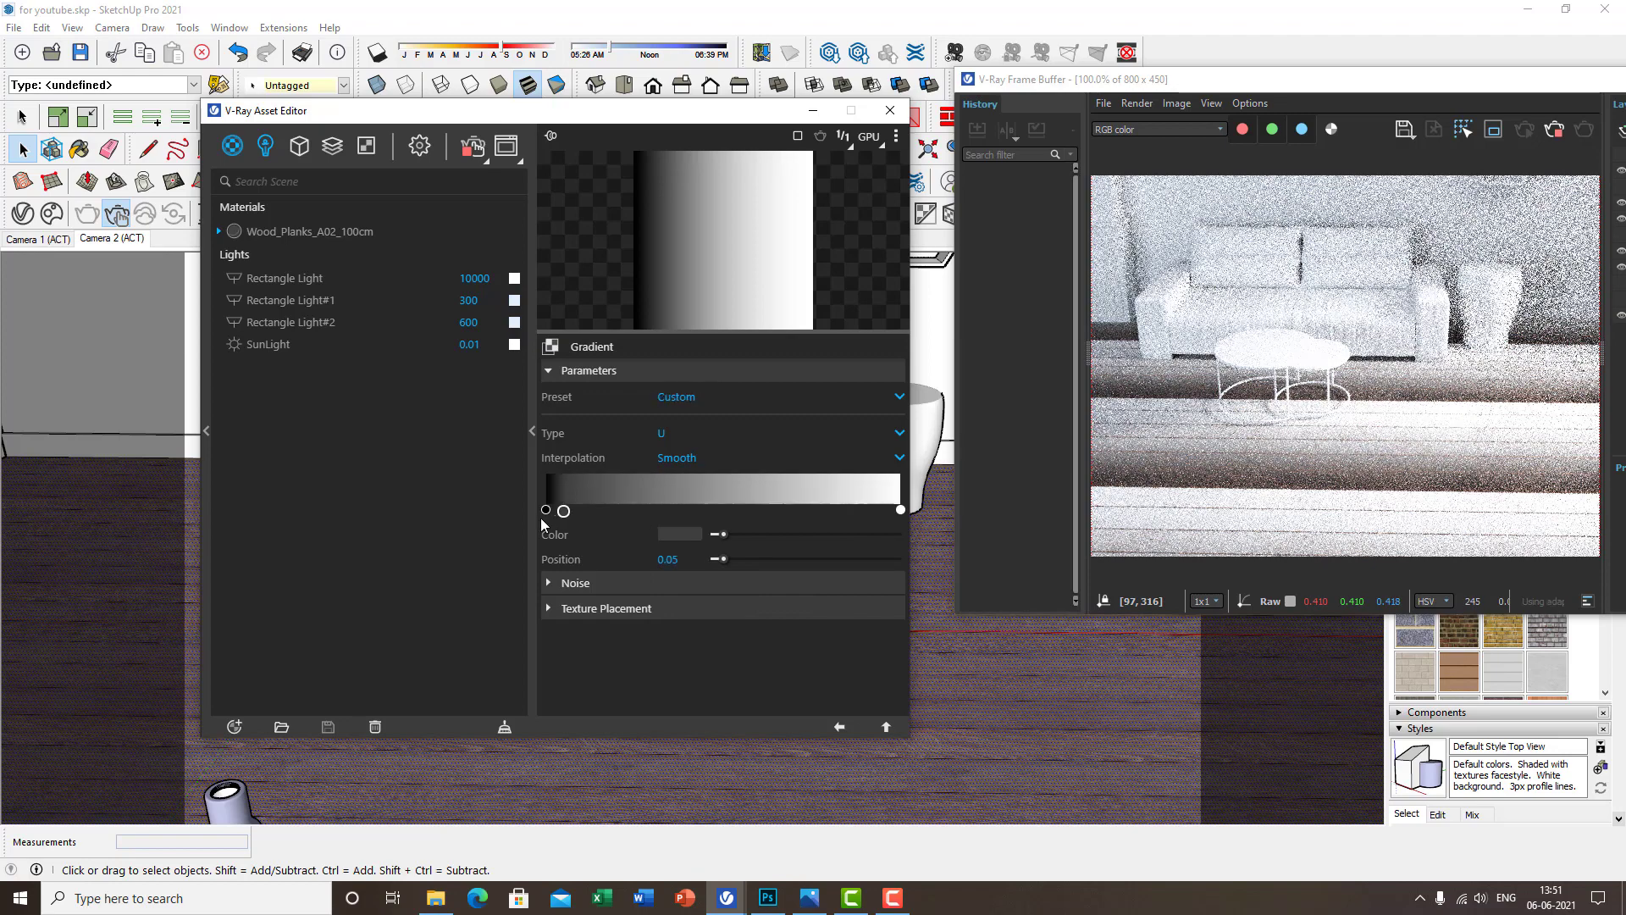
{"action": "left_click_drag", "start_coordinate": [564, 511], "coordinate": [680, 511]}
{"action": "left_click", "coordinate": [670, 511]}
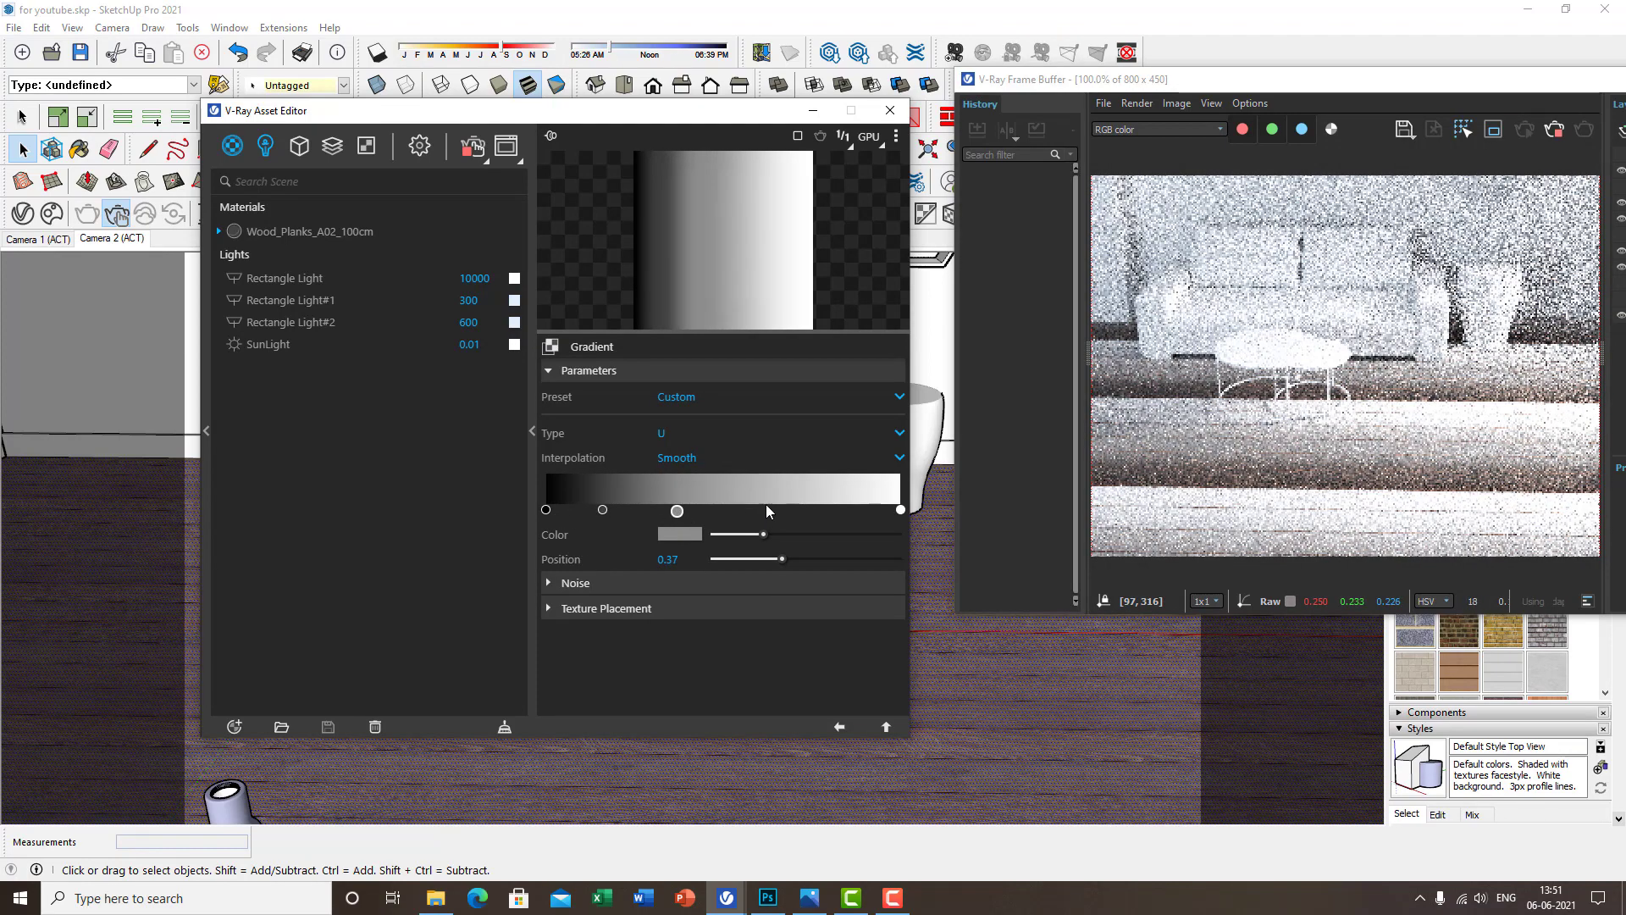
{"action": "left_click", "coordinate": [764, 500]}
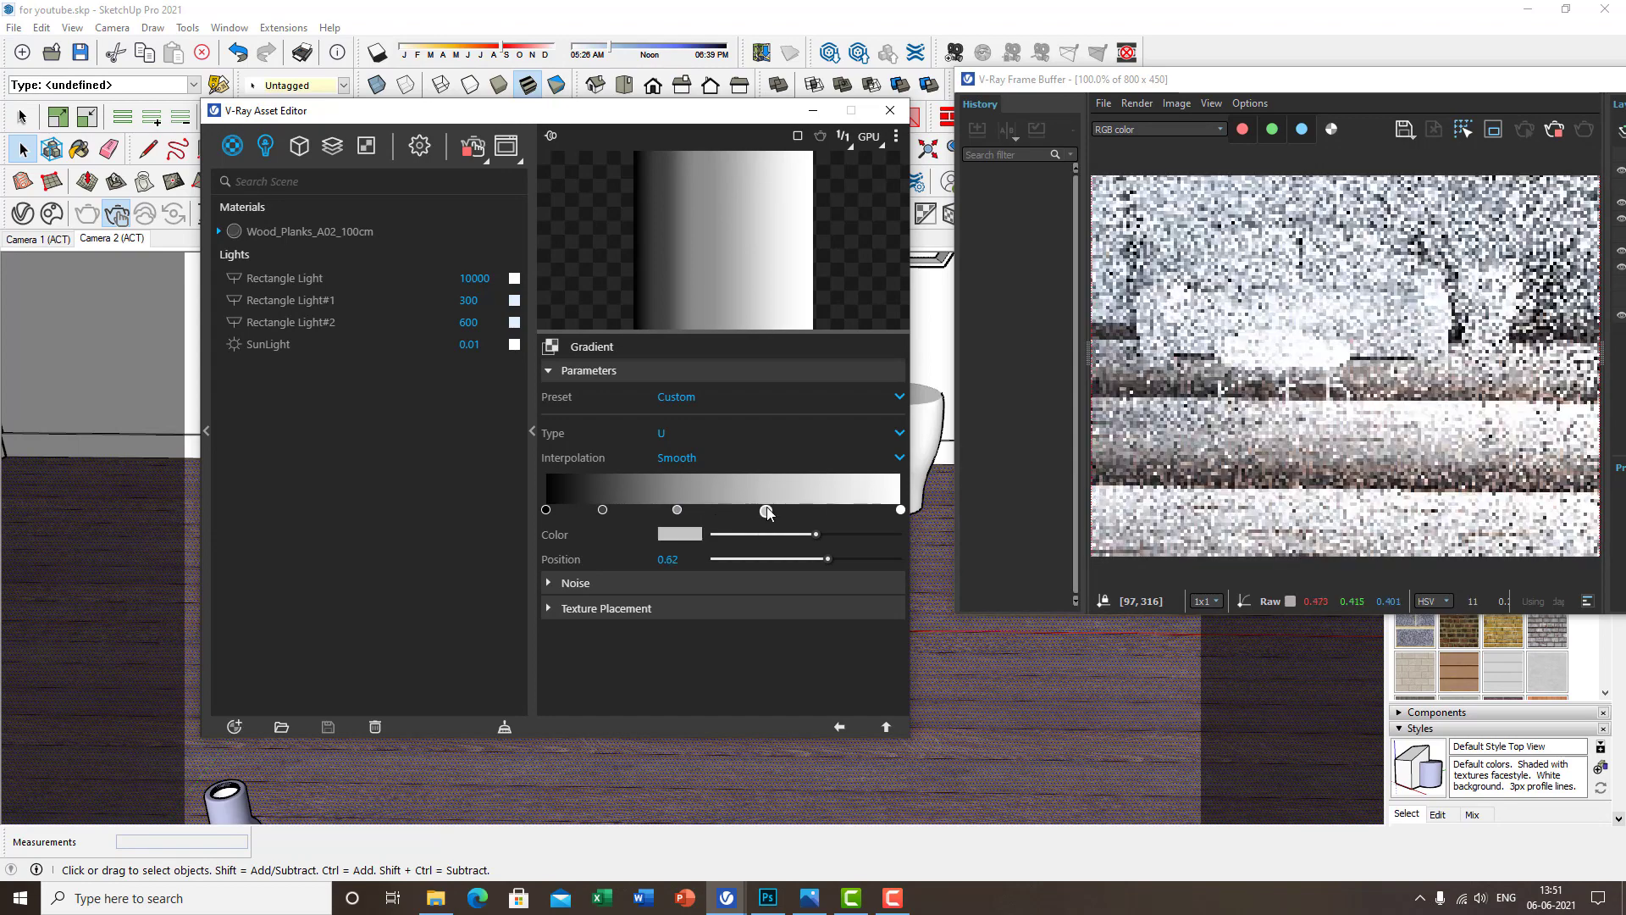
{"action": "left_click_drag", "start_coordinate": [677, 510], "coordinate": [624, 511]}
Set the gradient's first stop, at position 0, to a warm off-white of R 1, G 0.966, B 0.929
{"action": "left_click", "coordinate": [546, 512]}
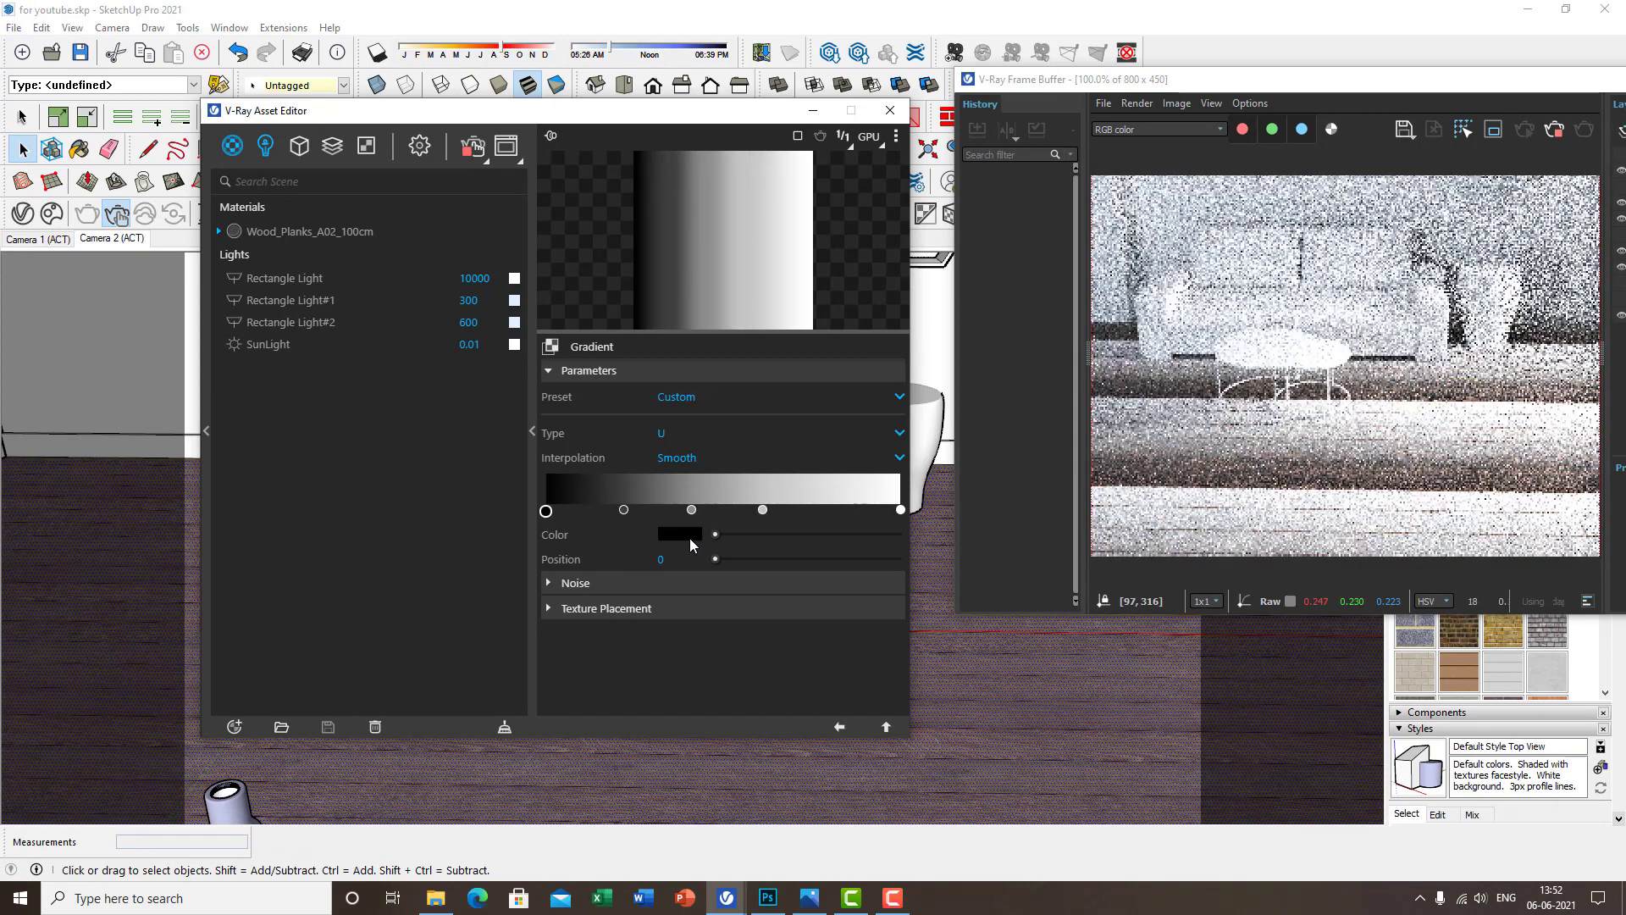
{"action": "left_click", "coordinate": [686, 536]}
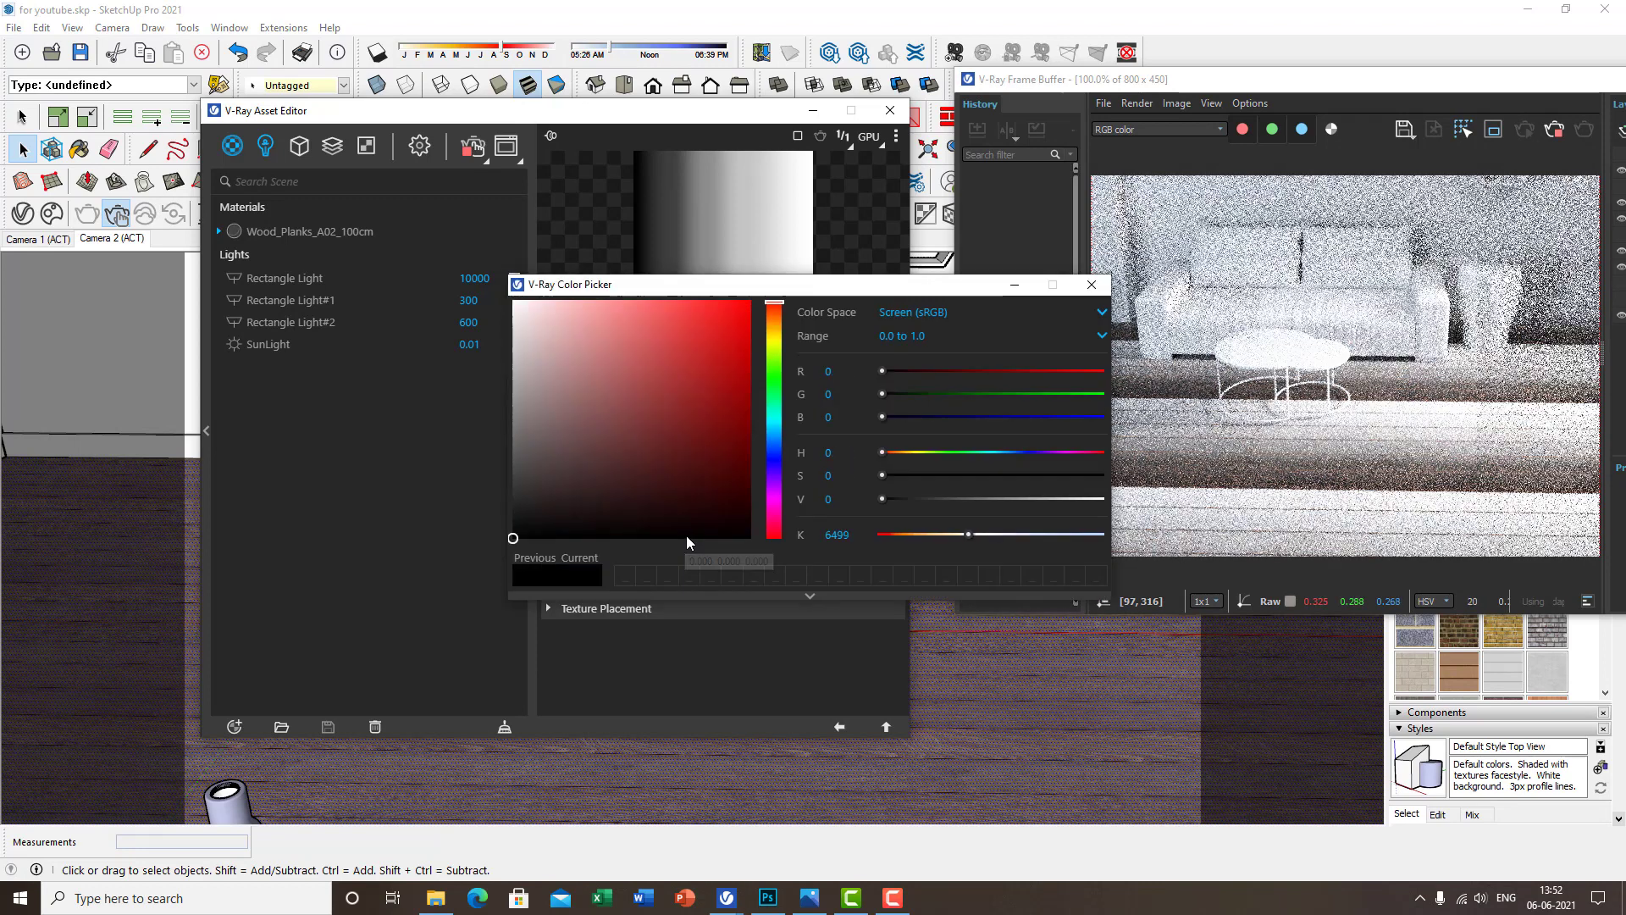
{"action": "left_click", "coordinate": [778, 322]}
{"action": "left_click_drag", "start_coordinate": [719, 335], "coordinate": [521, 294]}
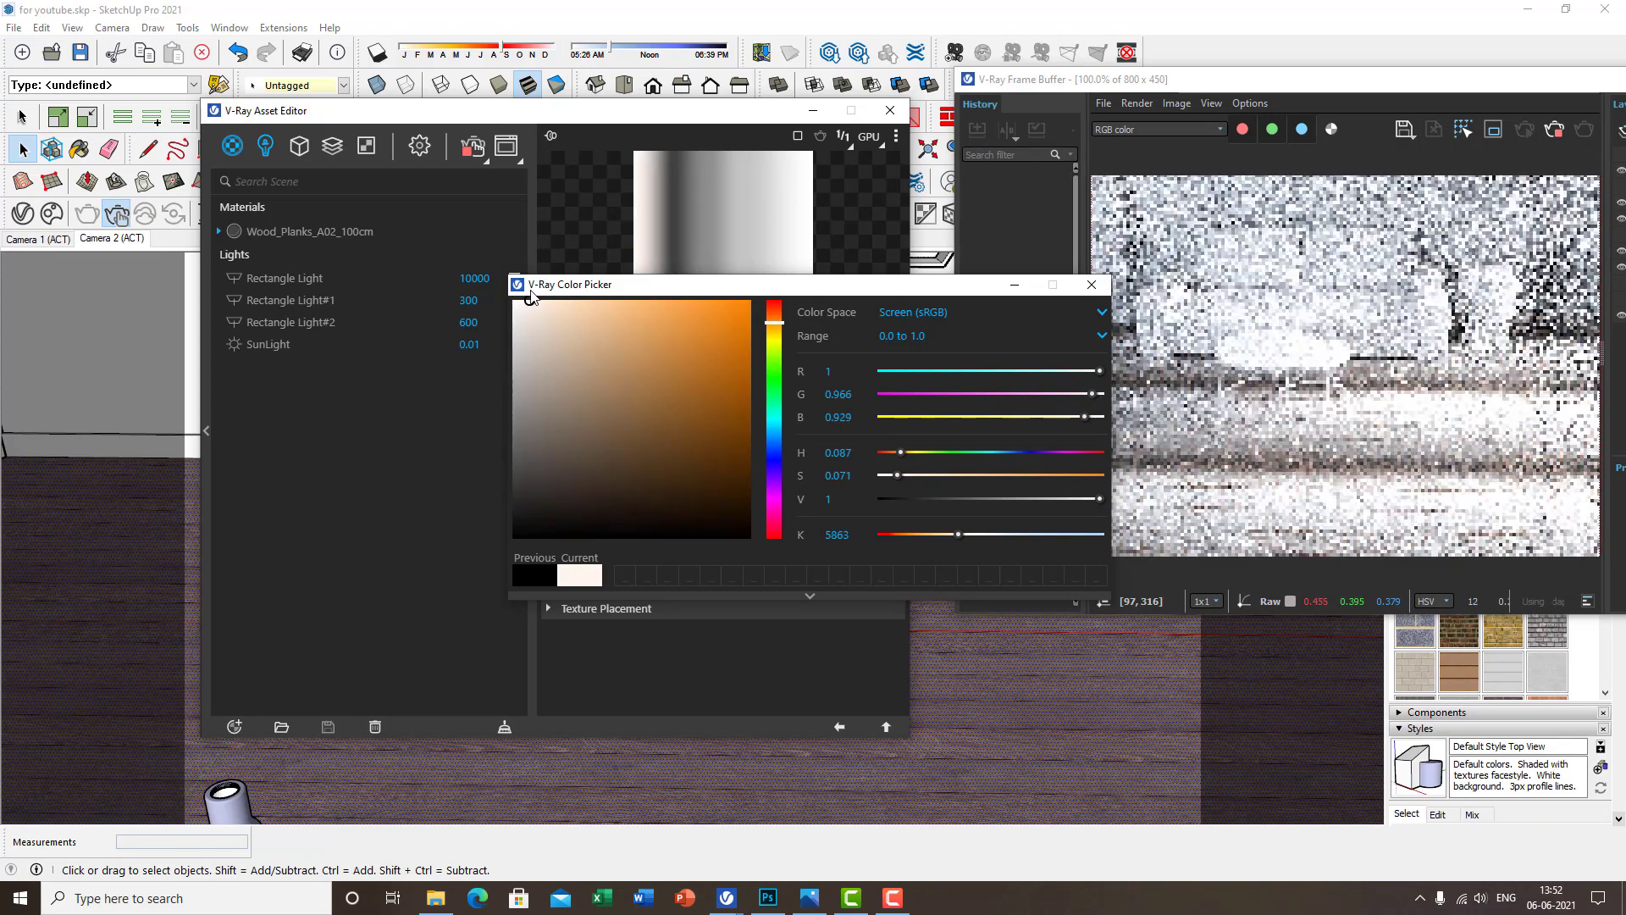
{"action": "left_click", "coordinate": [1094, 292]}
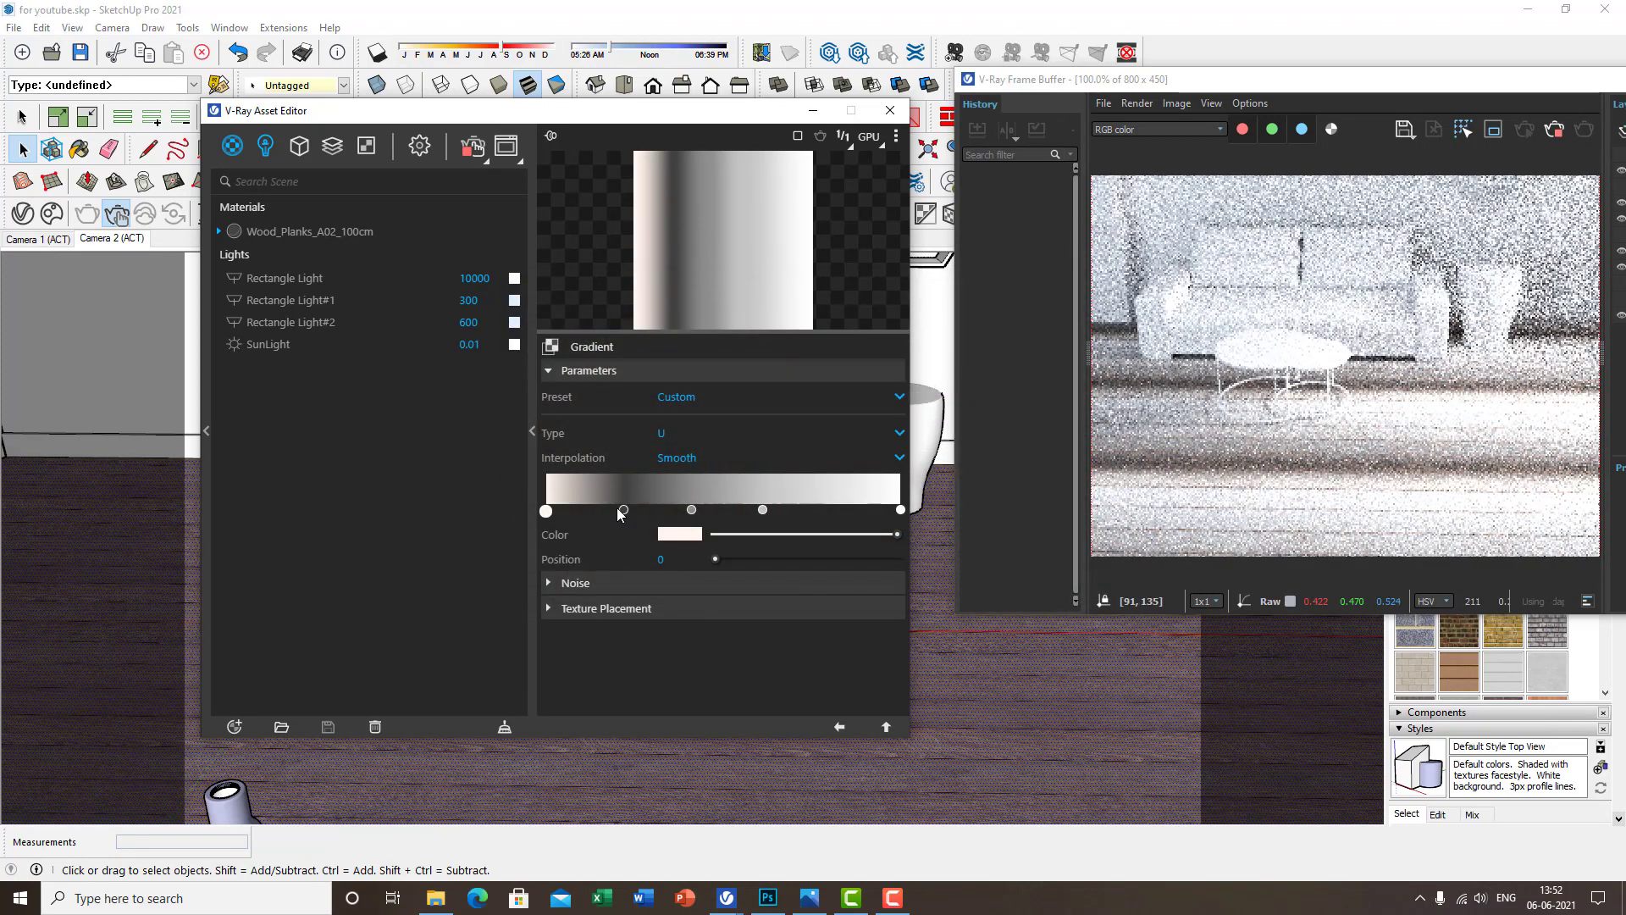
Set the gradient stop at position 0.21 to a dark taupe of R 0.499, G 0.459, B 0.388
{"action": "left_click", "coordinate": [624, 509]}
{"action": "left_click", "coordinate": [673, 533]}
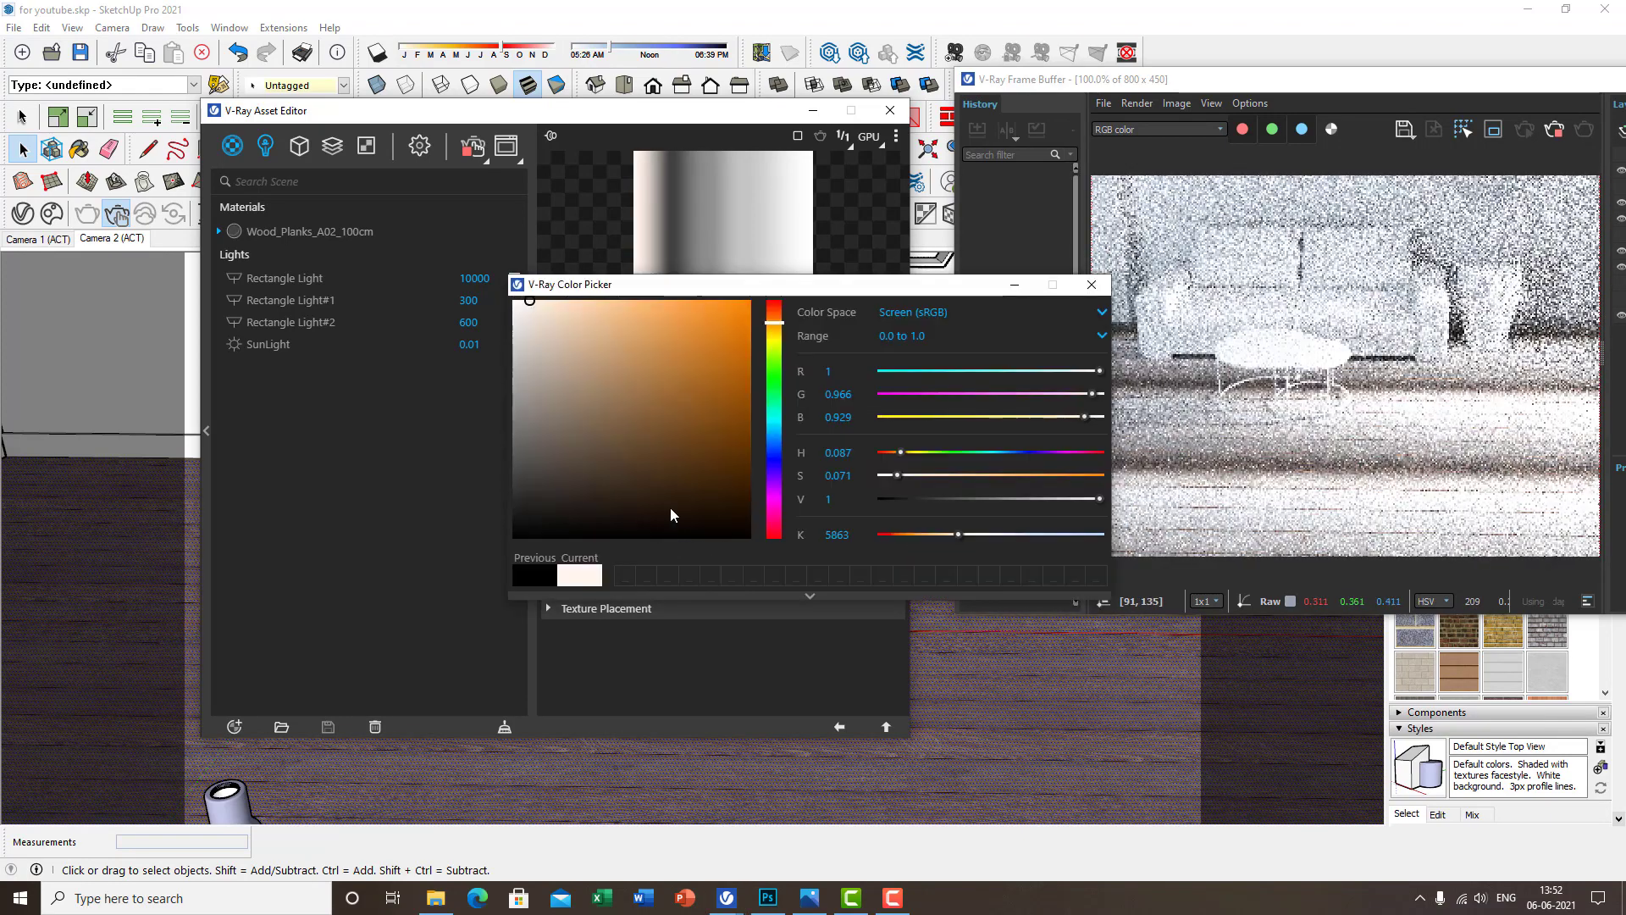
{"action": "left_click", "coordinate": [582, 348]}
{"action": "left_click", "coordinate": [772, 327]}
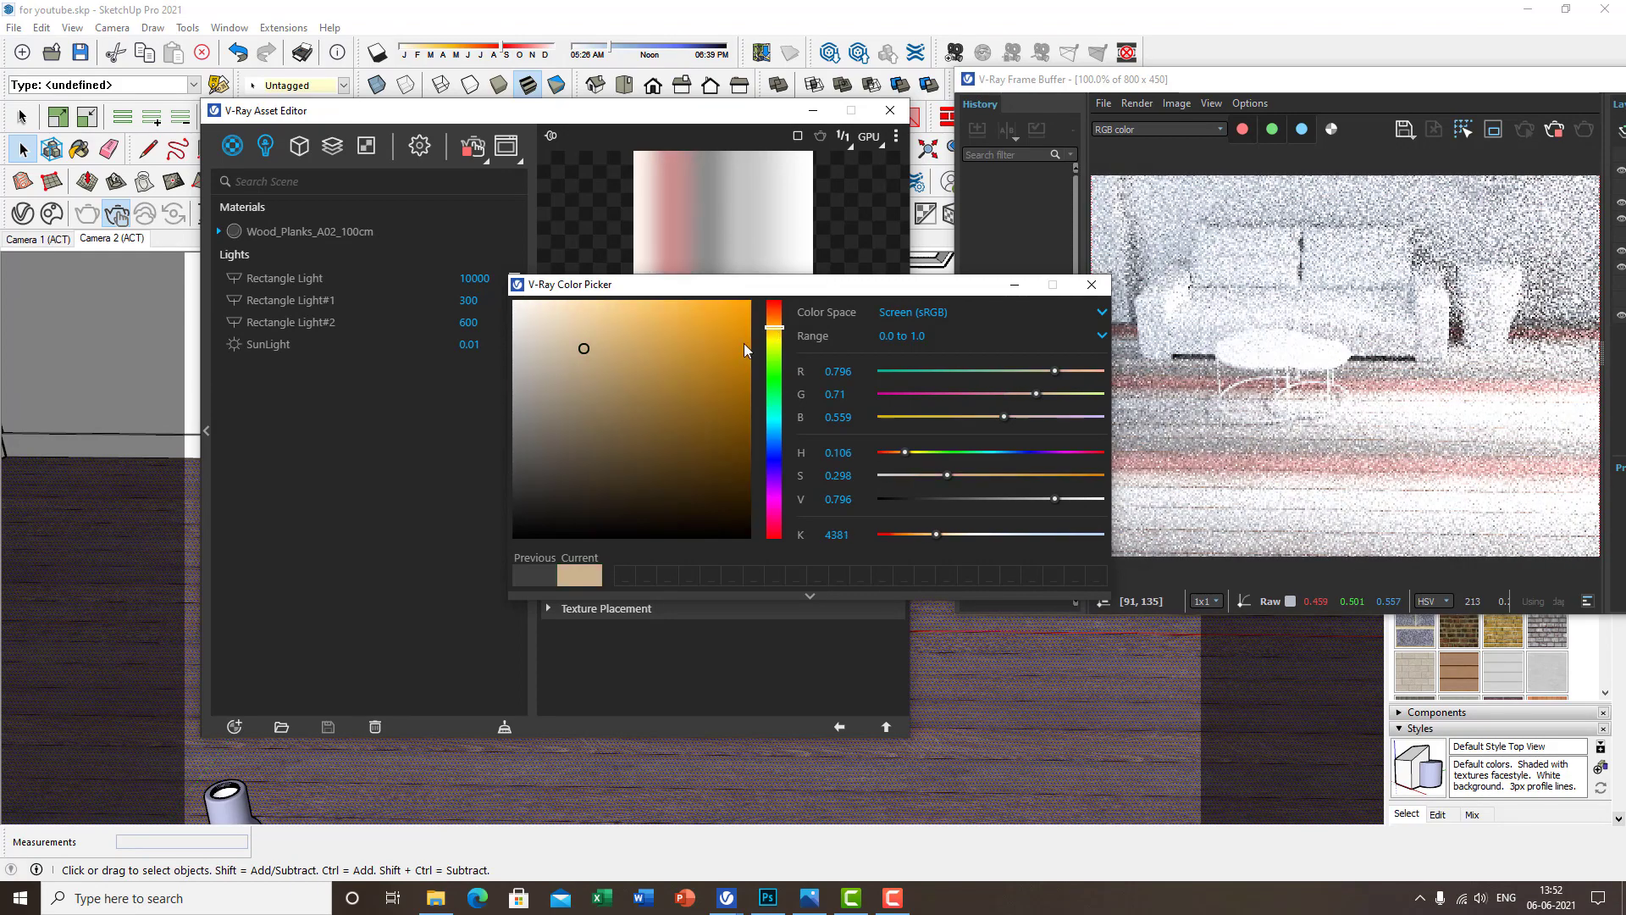
{"action": "left_click", "coordinate": [587, 388]}
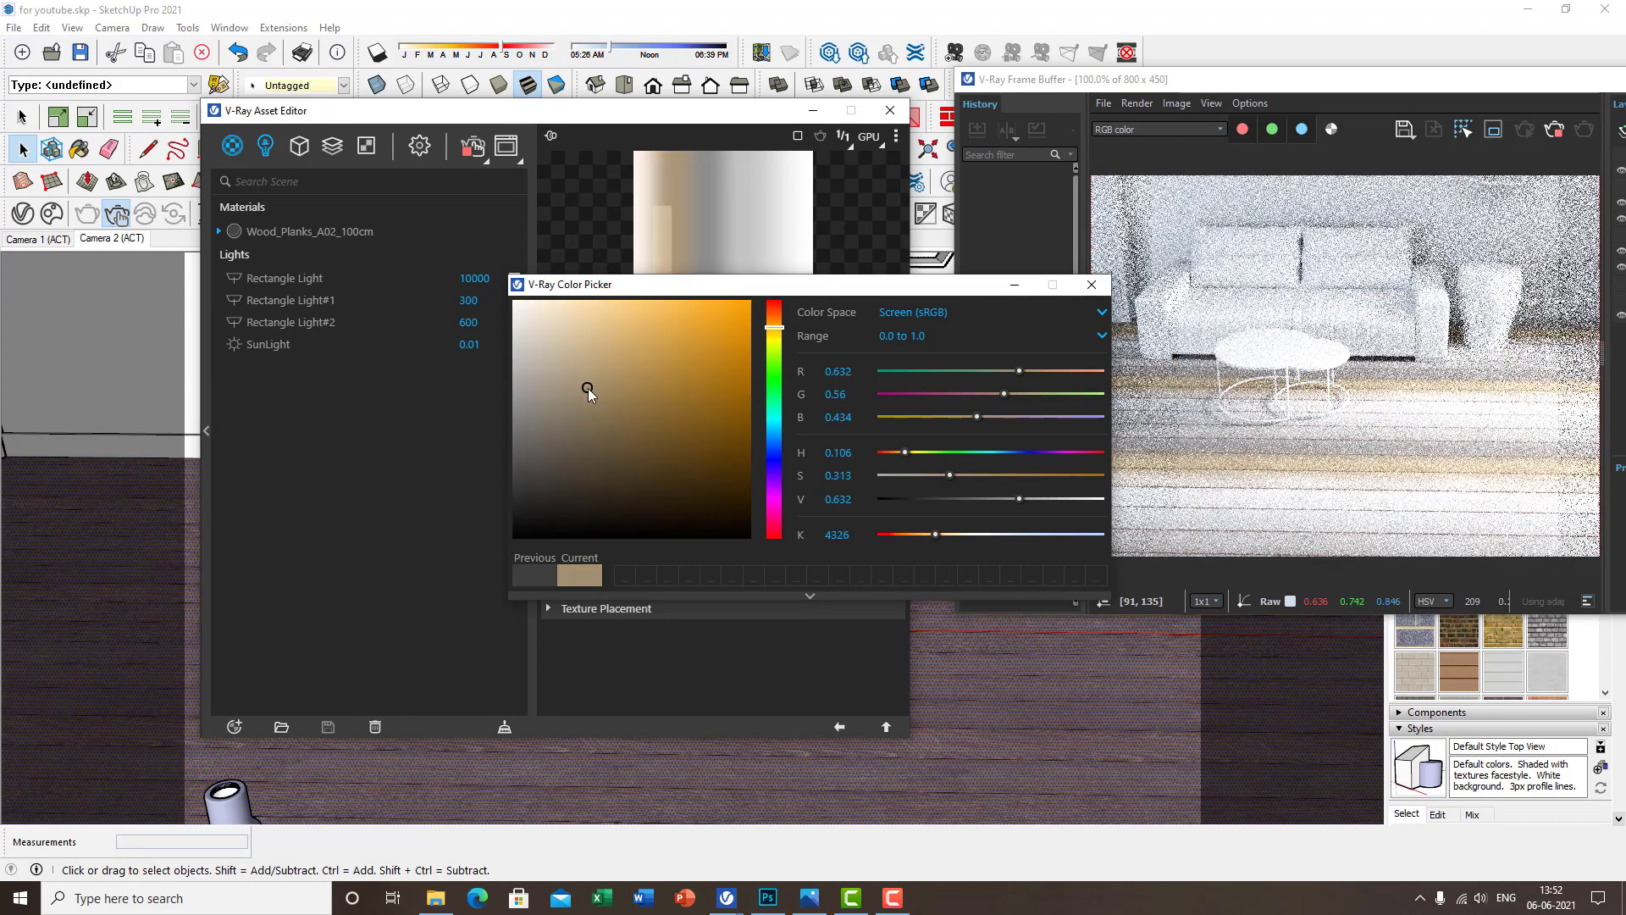
{"action": "left_click", "coordinate": [586, 382]}
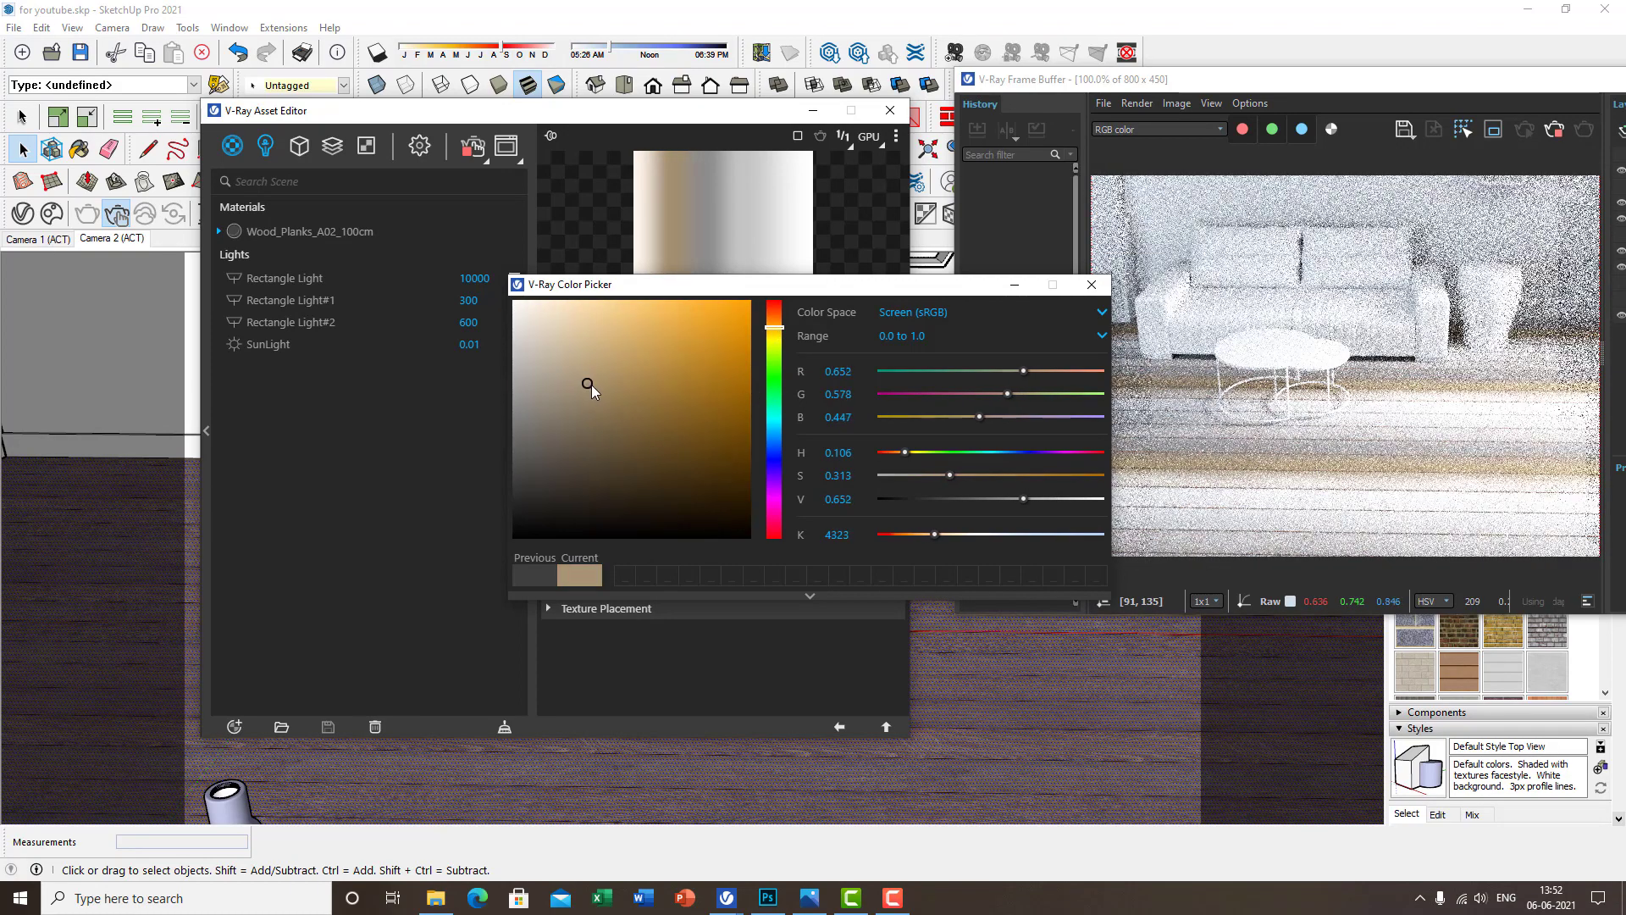
{"action": "left_click", "coordinate": [562, 379]}
{"action": "left_click", "coordinate": [561, 389]}
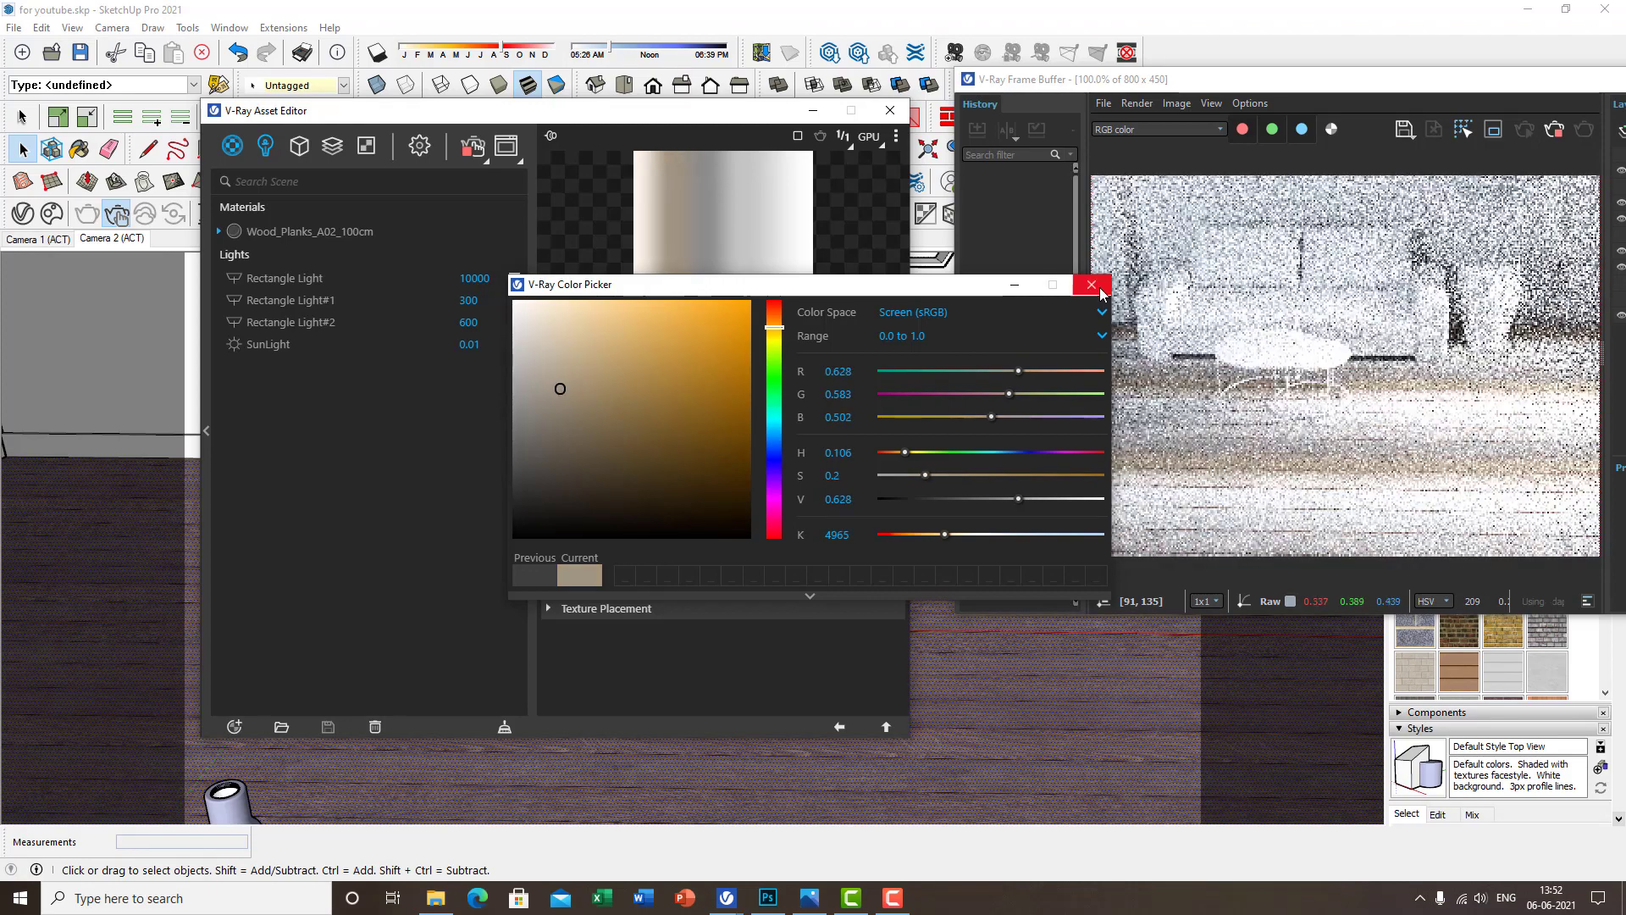
{"action": "left_click", "coordinate": [1099, 288]}
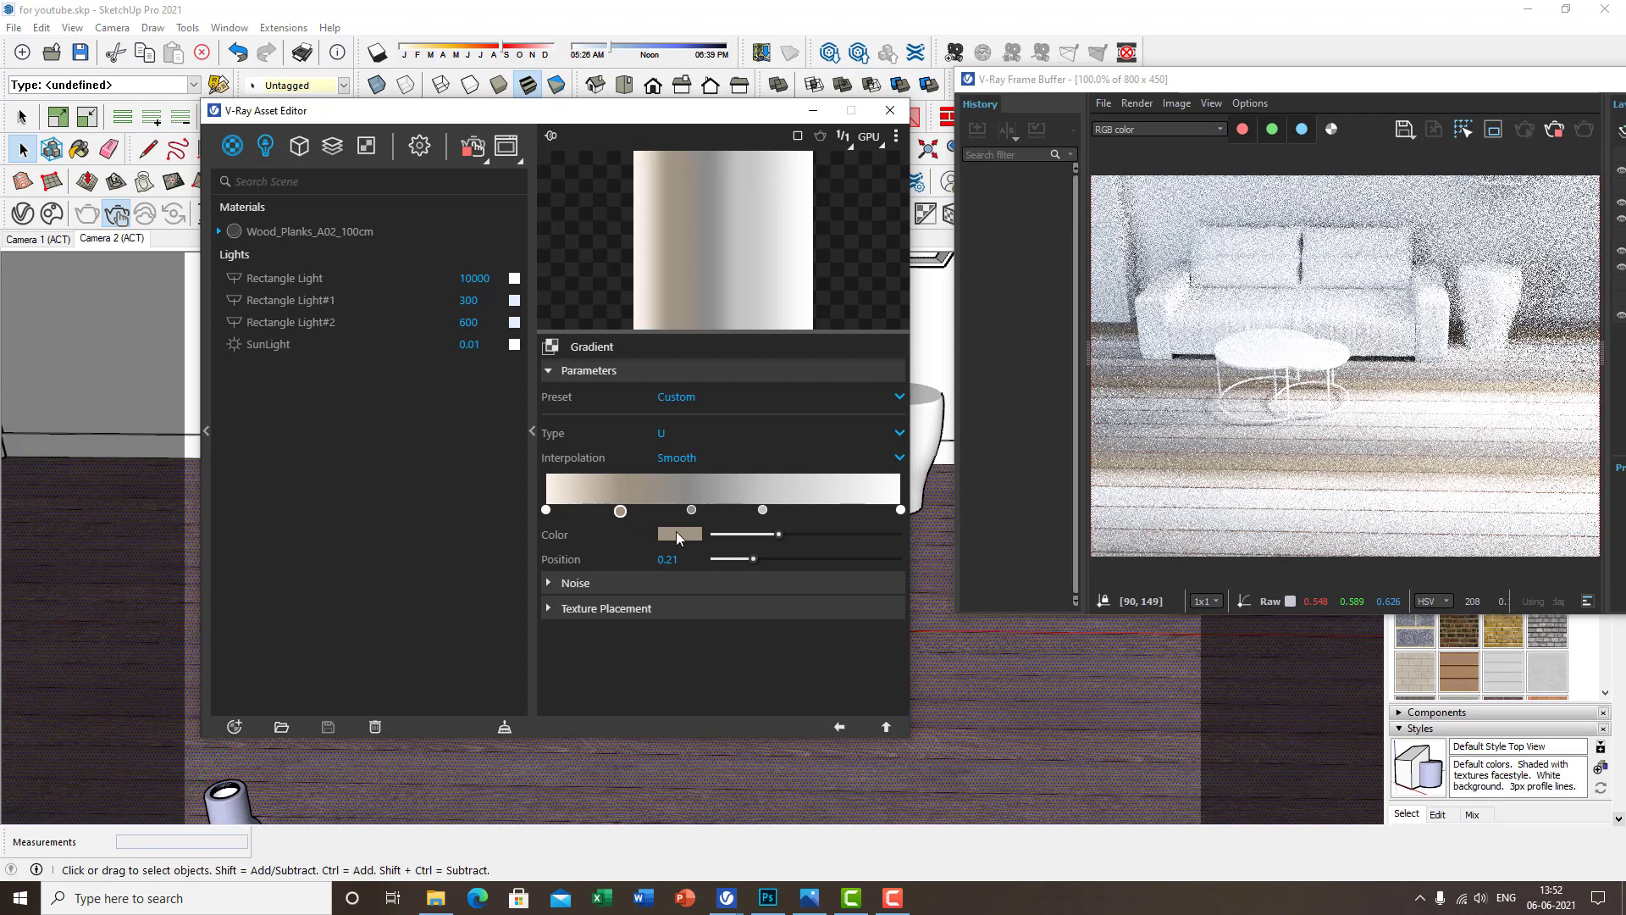
{"action": "left_click", "coordinate": [678, 534]}
{"action": "left_click", "coordinate": [566, 420]}
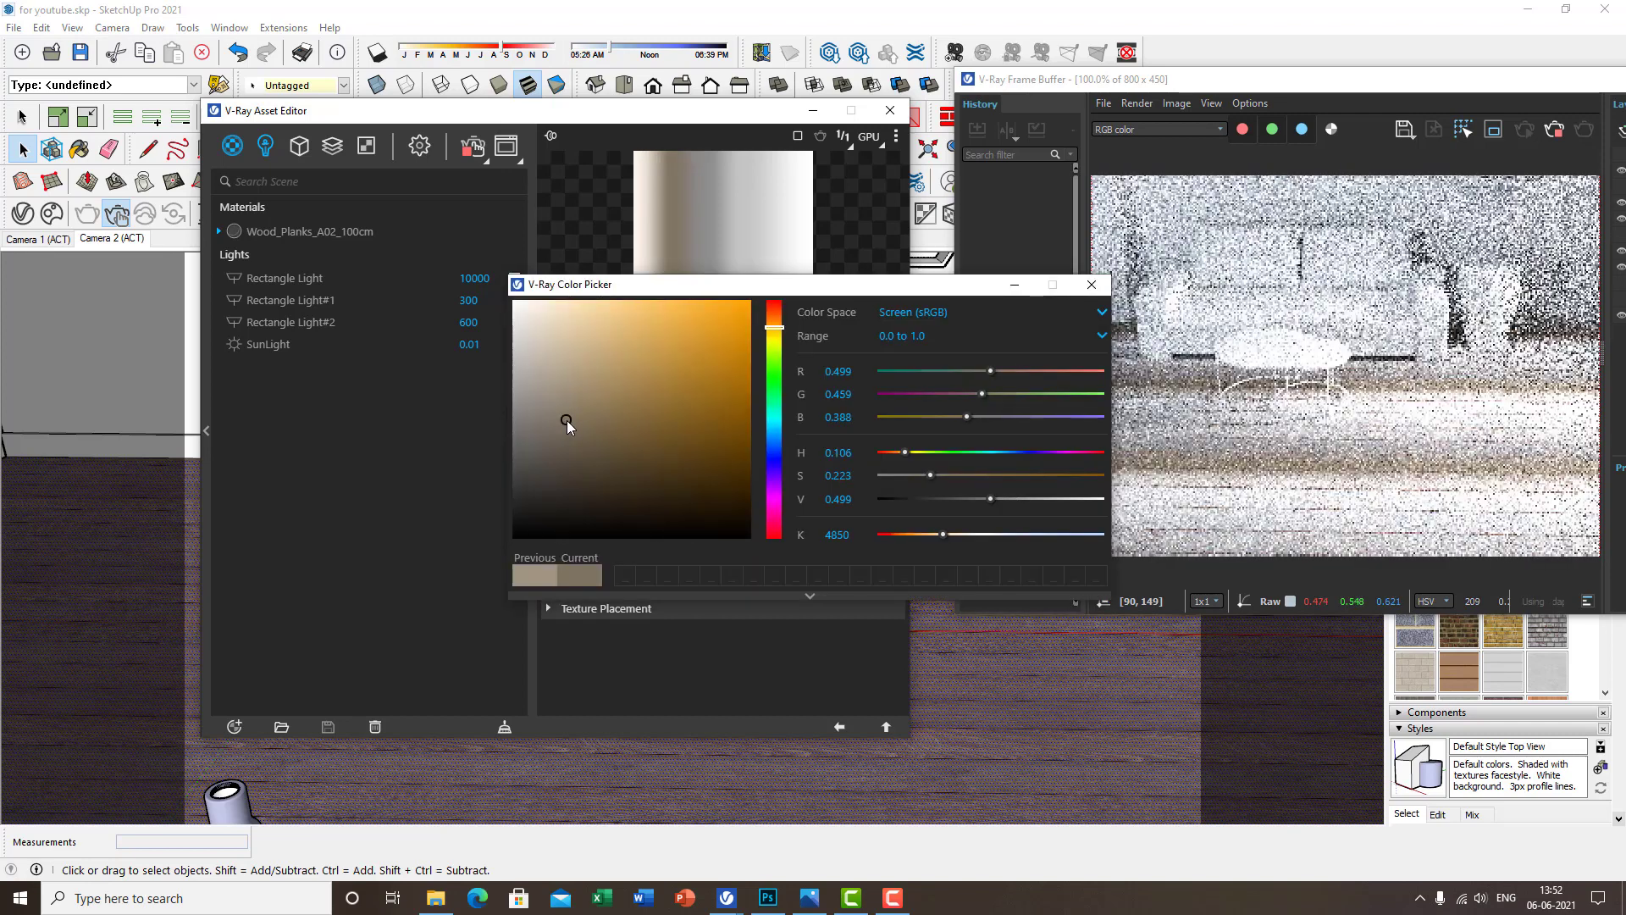
{"action": "left_click", "coordinate": [1092, 285]}
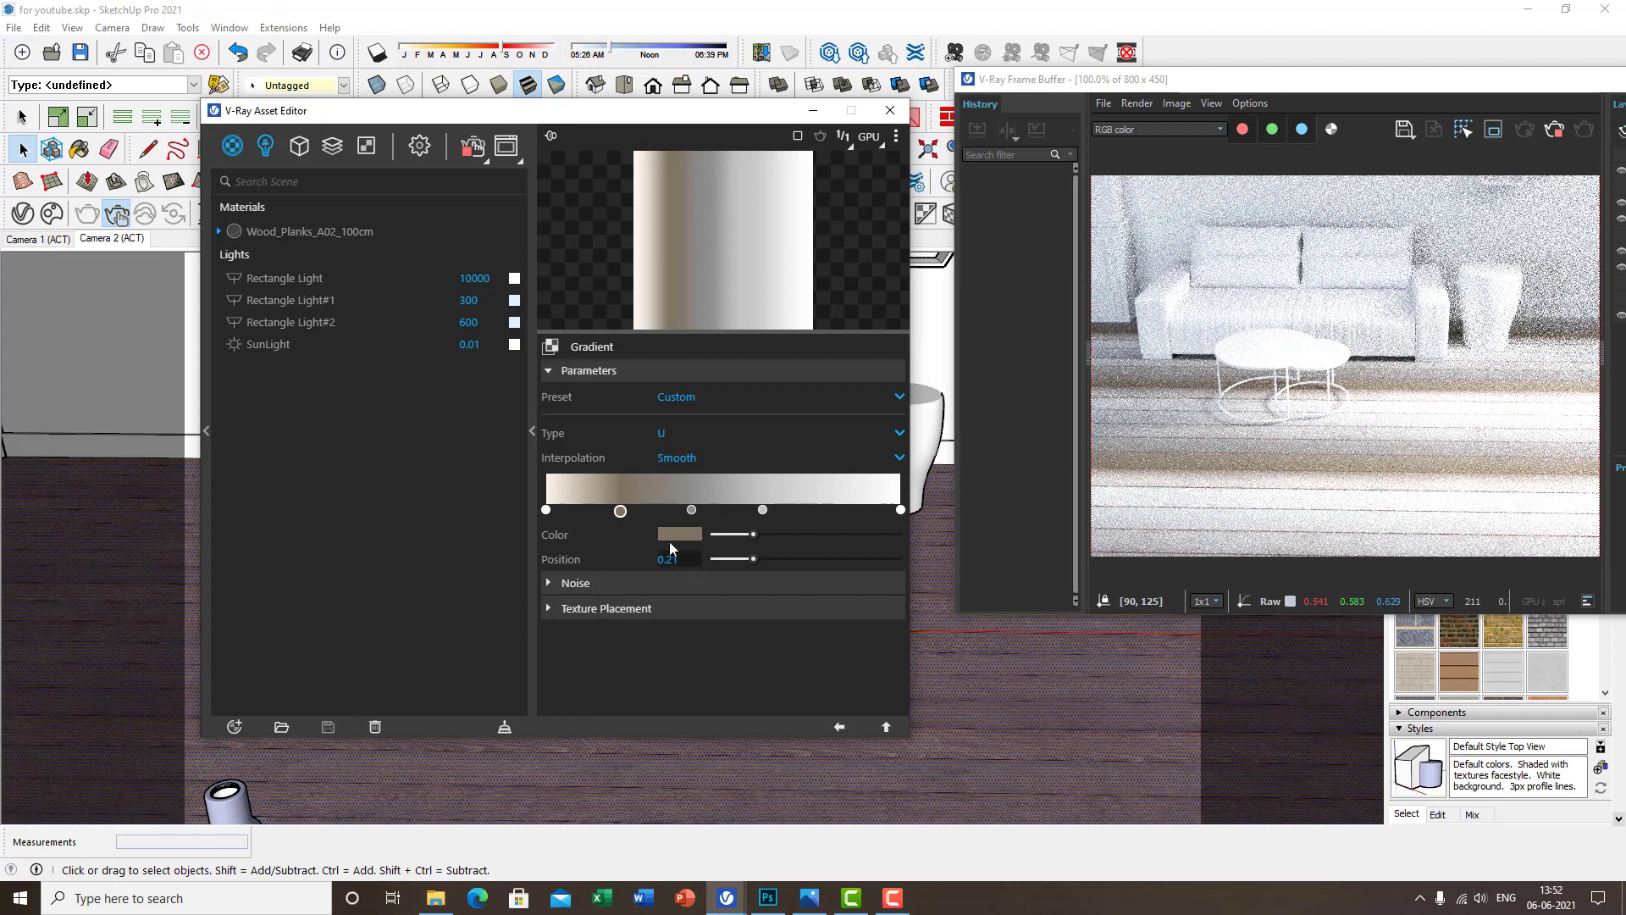
Add a gradient stop at position 0.31 and paste the neighbouring stop's dark taupe color onto it
{"action": "left_click", "coordinate": [658, 505]}
{"action": "right_click", "coordinate": [677, 533]}
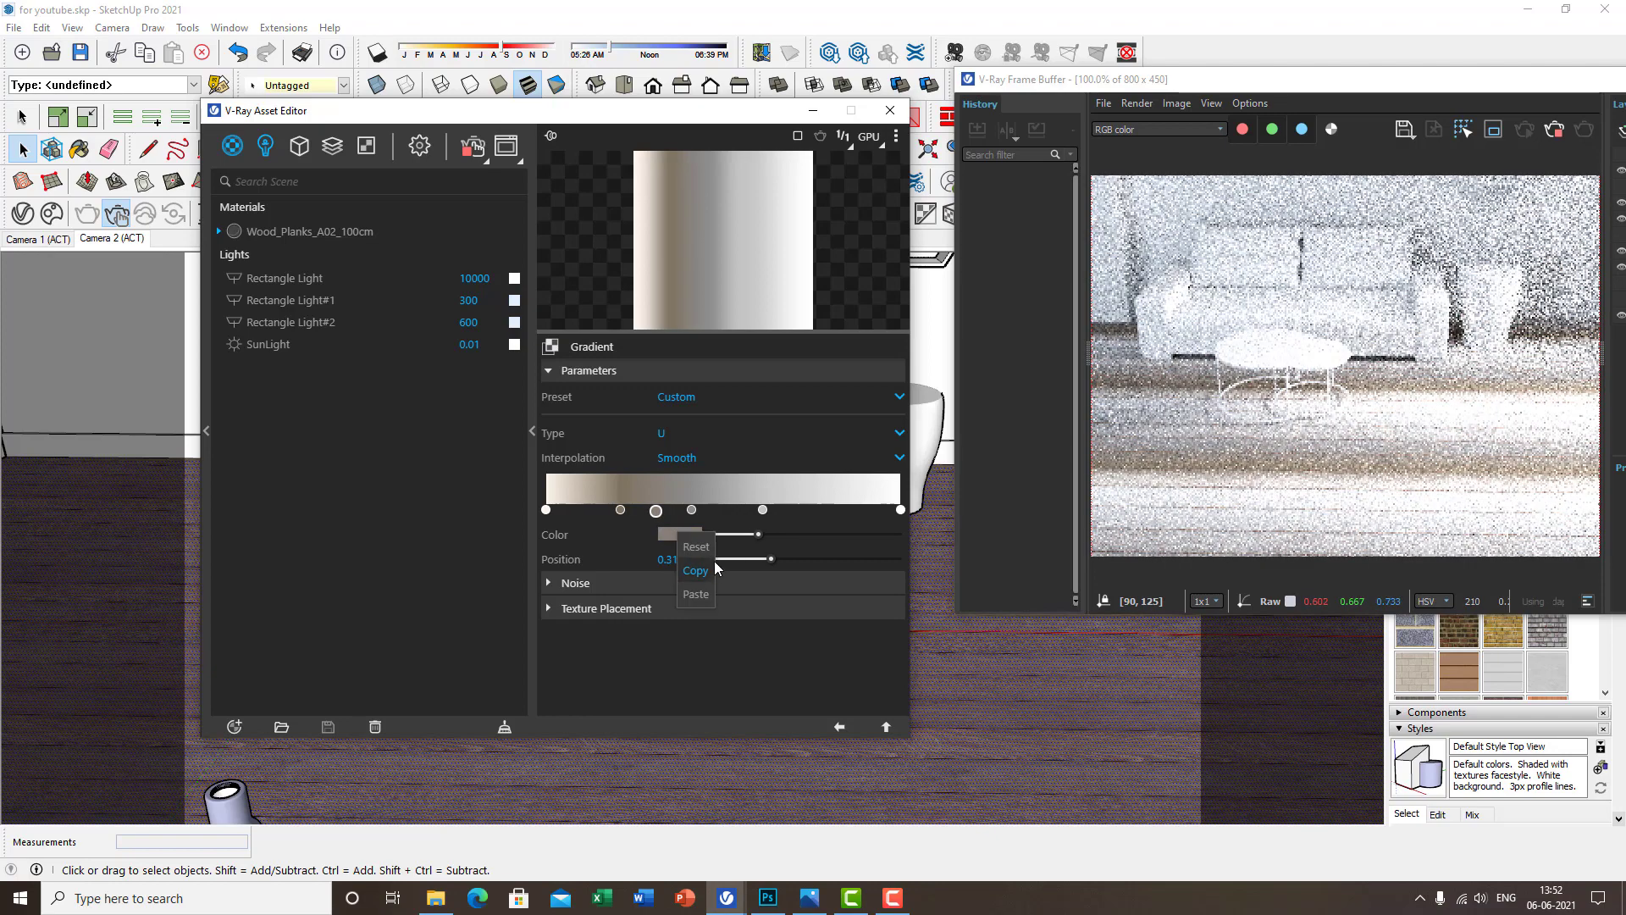
{"action": "left_click", "coordinate": [694, 594]}
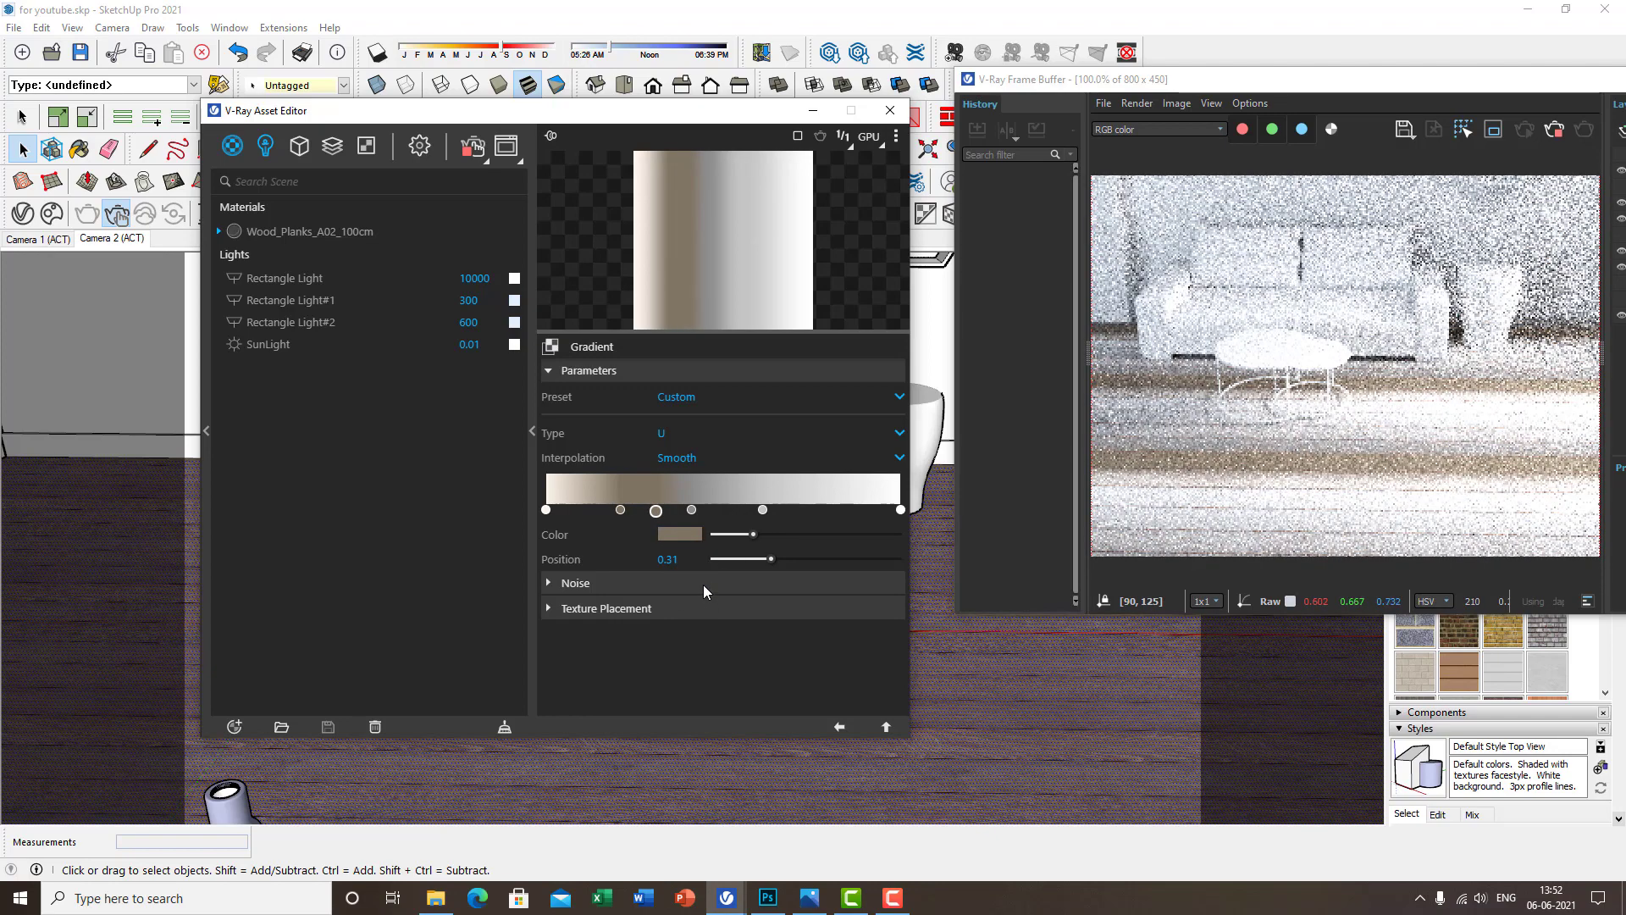
Set the middle grey stop, right after the two taupe ones, to a light peach of R 1, G 0.899, B 0.816
{"action": "left_click", "coordinate": [690, 534]}
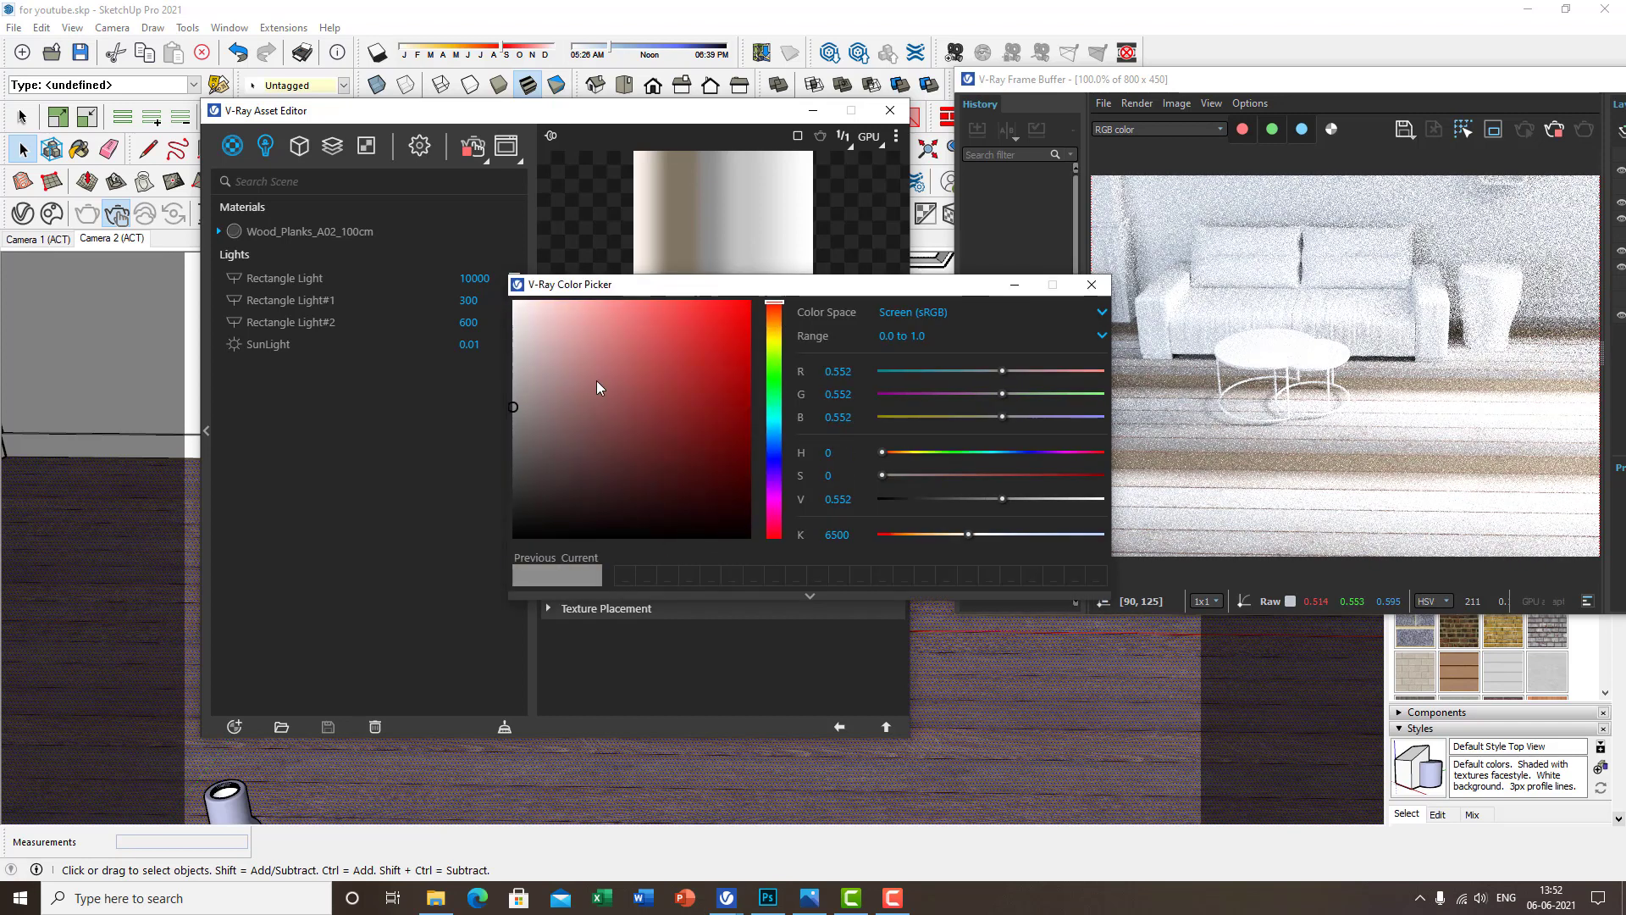
{"action": "left_click", "coordinate": [570, 311]}
{"action": "left_click_drag", "start_coordinate": [598, 307], "coordinate": [579, 337]}
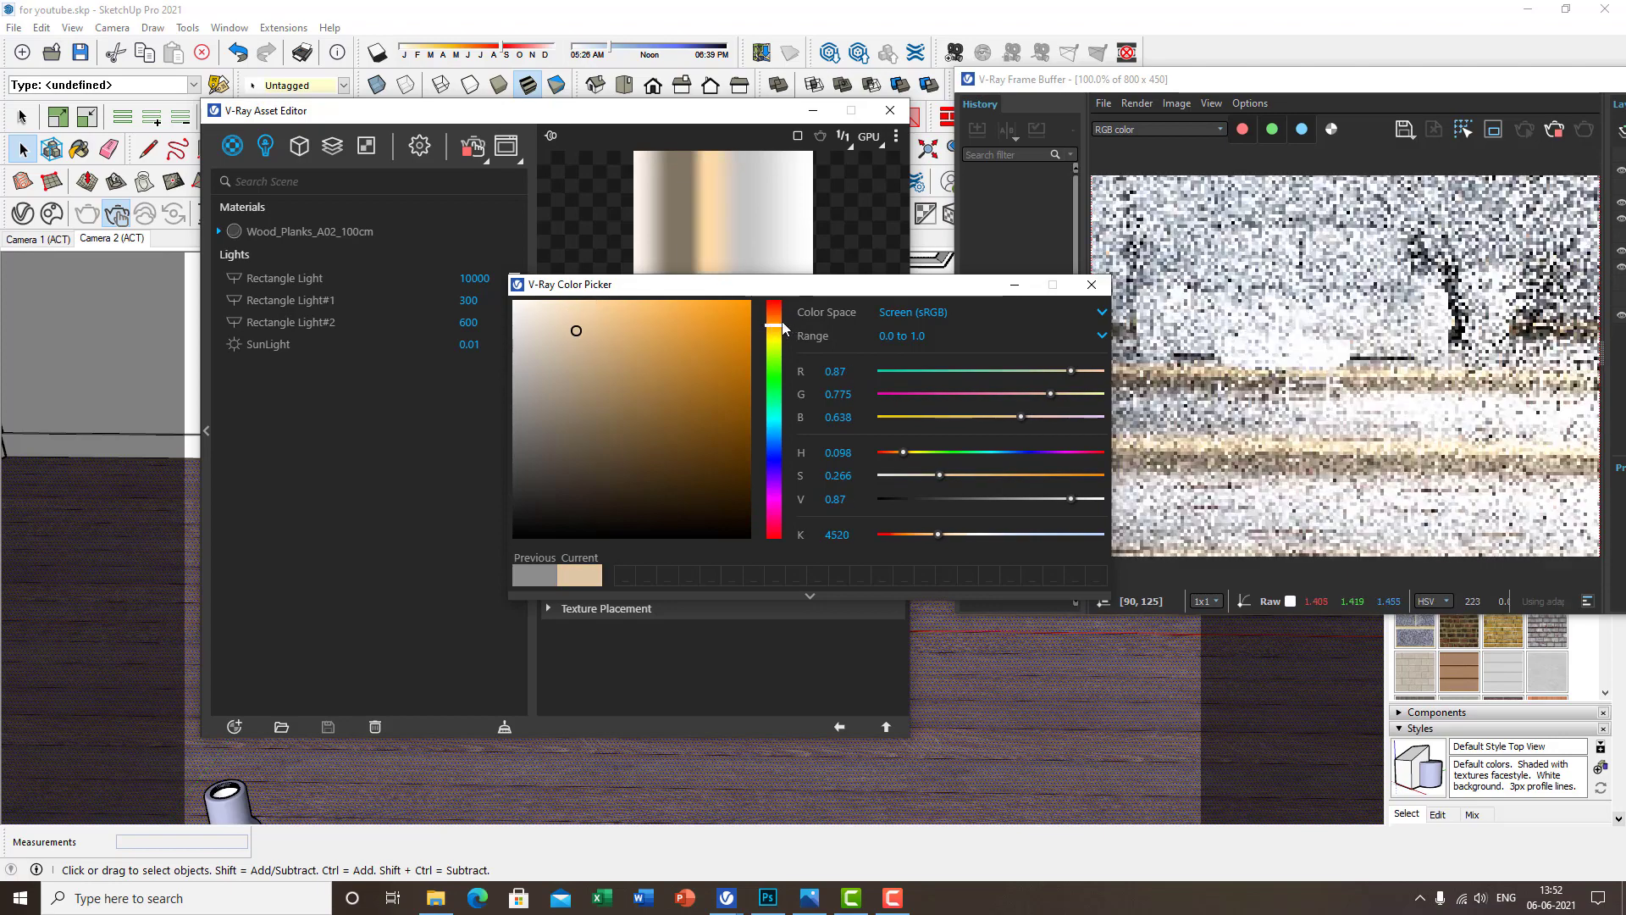
{"action": "left_click", "coordinate": [777, 327]}
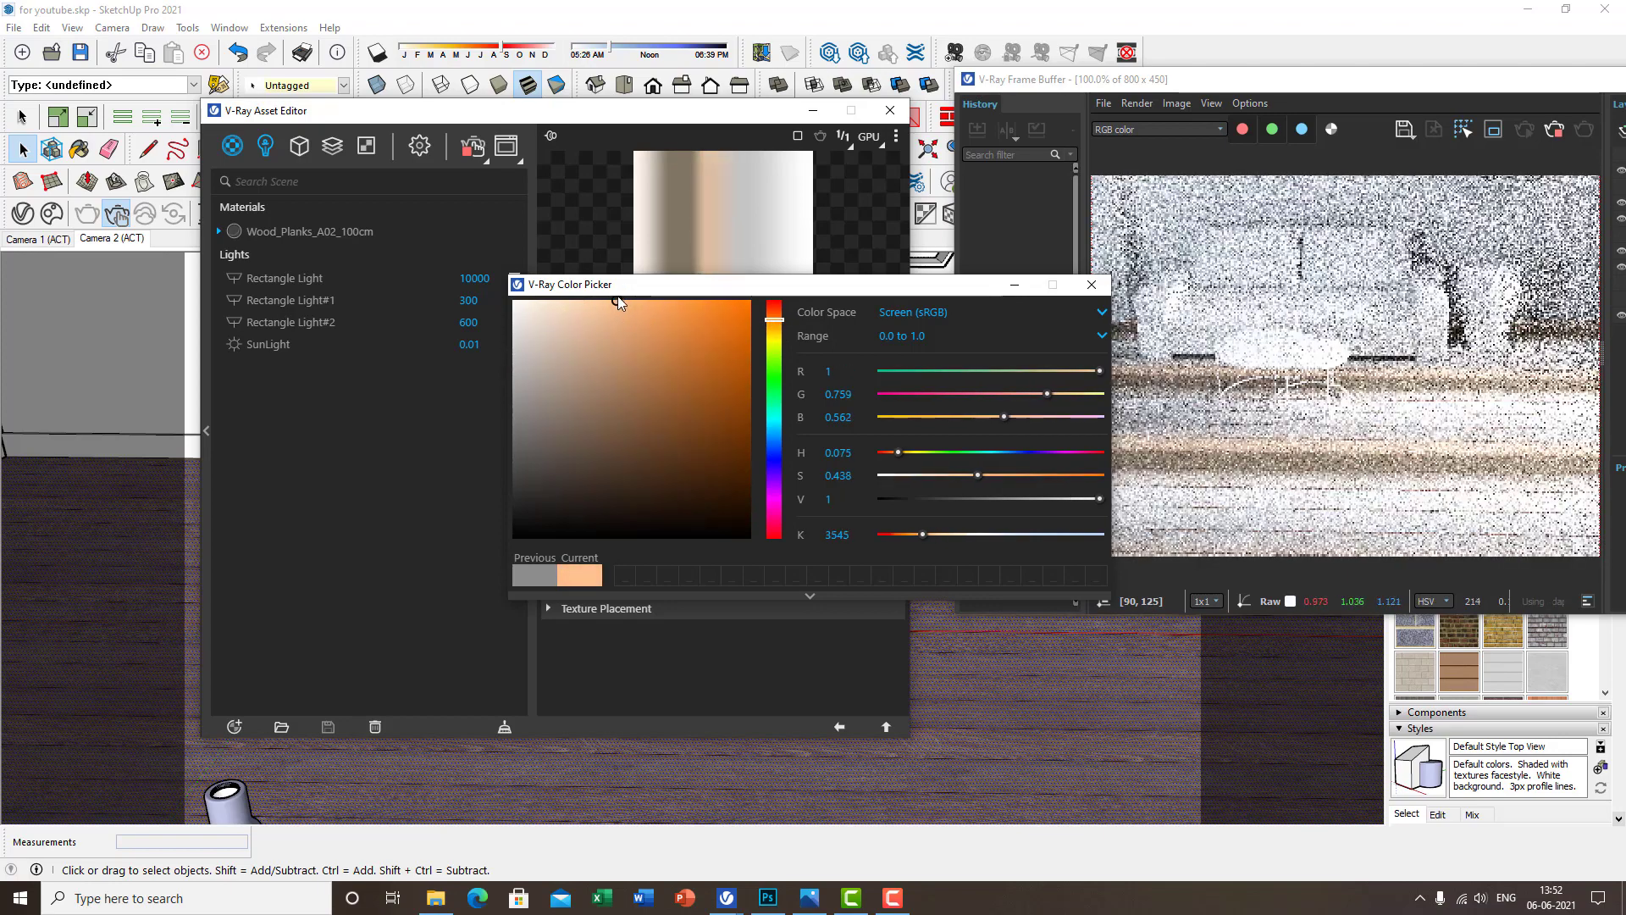
{"action": "left_click", "coordinate": [558, 303]}
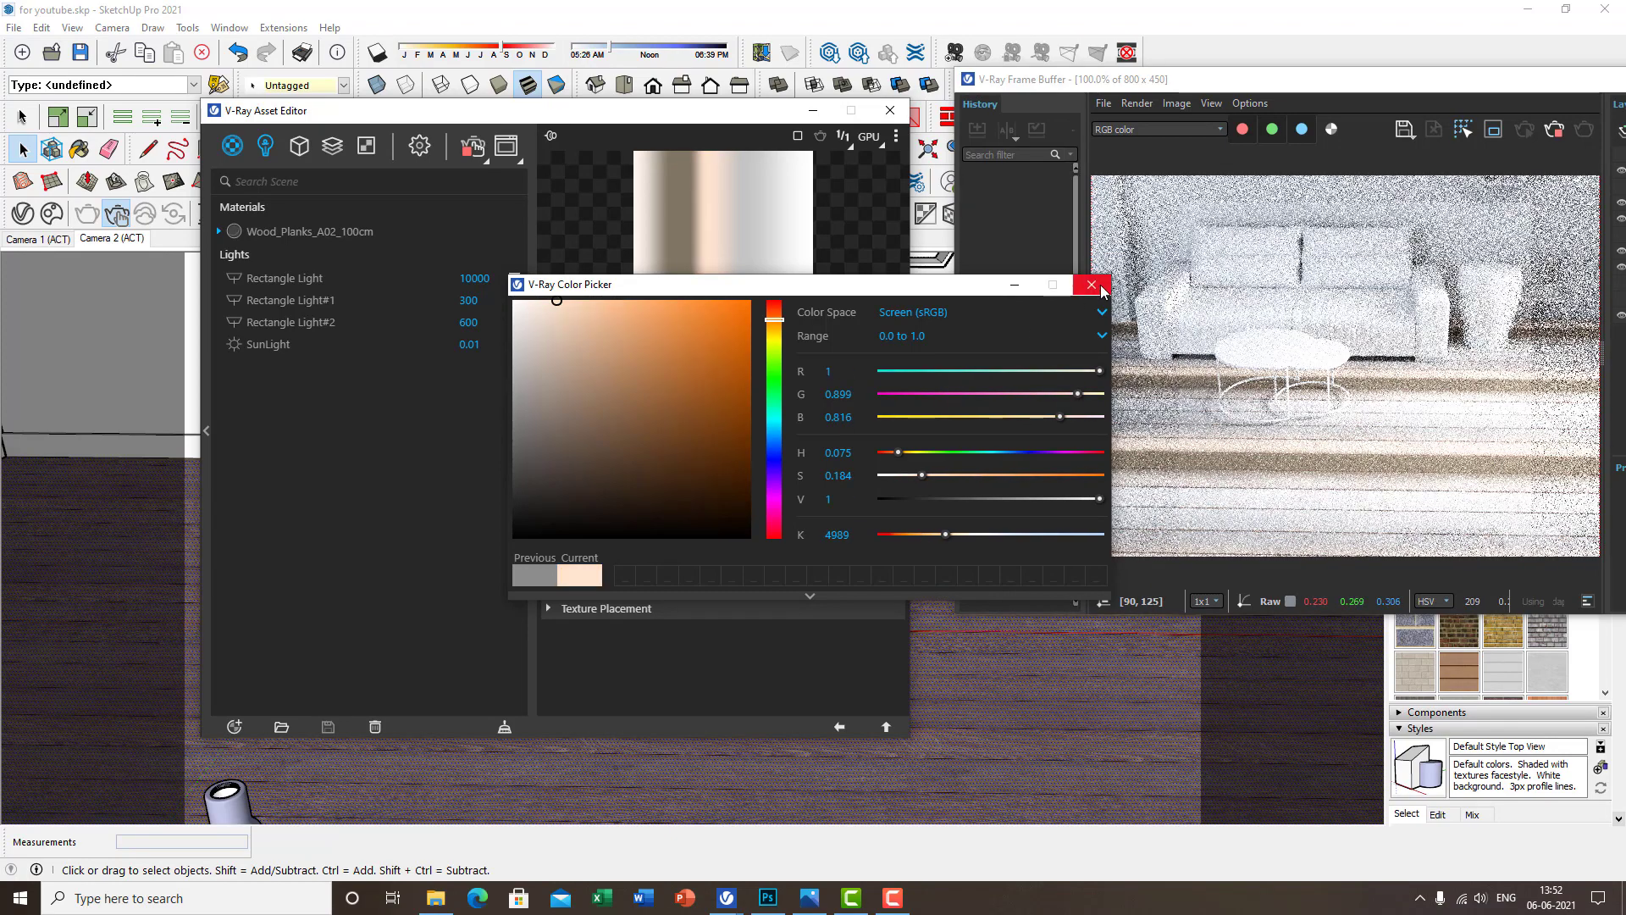
{"action": "left_click", "coordinate": [1101, 288]}
Set the gradient stop at position 0.61 to a beige of R 0.933, G 0.823, B 0.724
{"action": "left_click", "coordinate": [763, 510]}
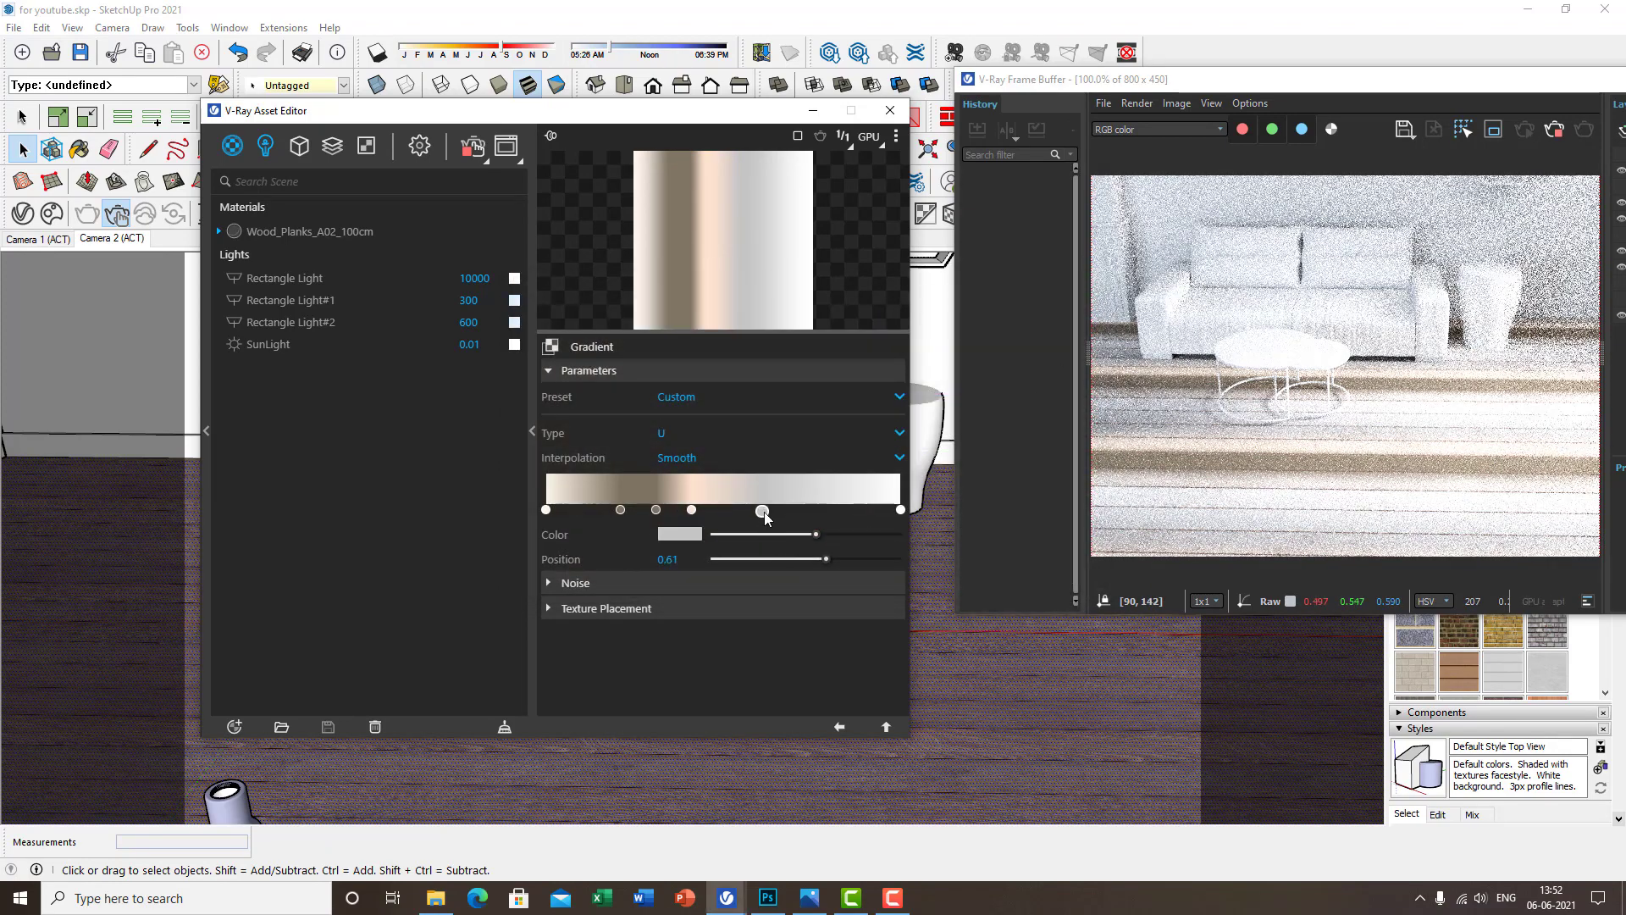
{"action": "left_click", "coordinate": [685, 536]}
{"action": "left_click", "coordinate": [771, 322]}
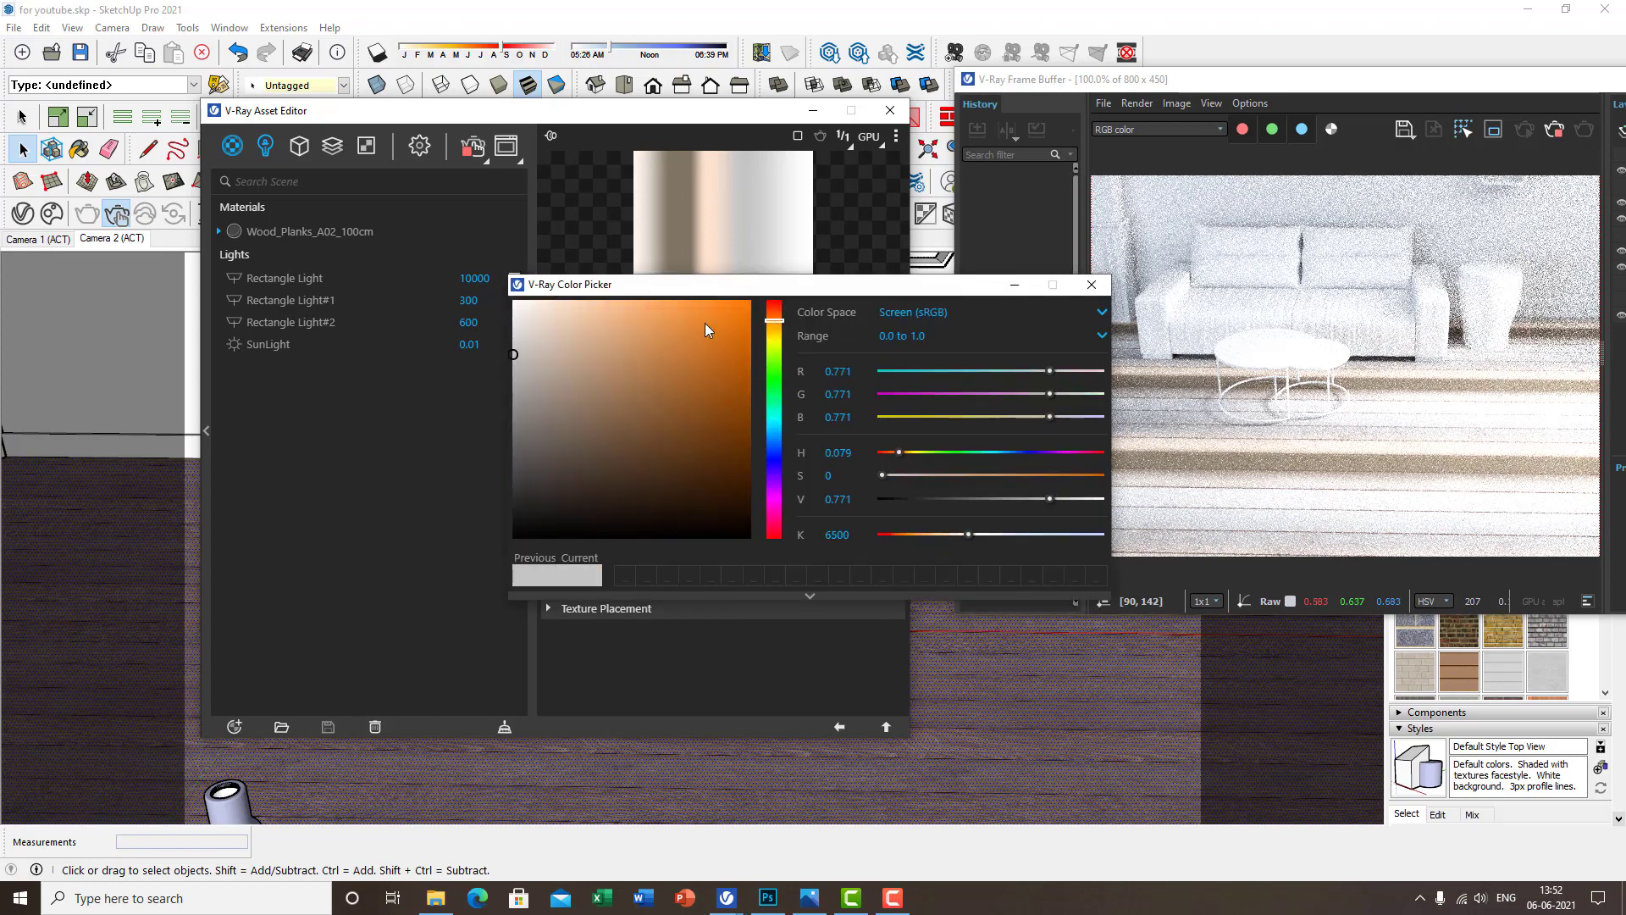
{"action": "left_click", "coordinate": [548, 316]}
{"action": "left_click", "coordinate": [530, 346]}
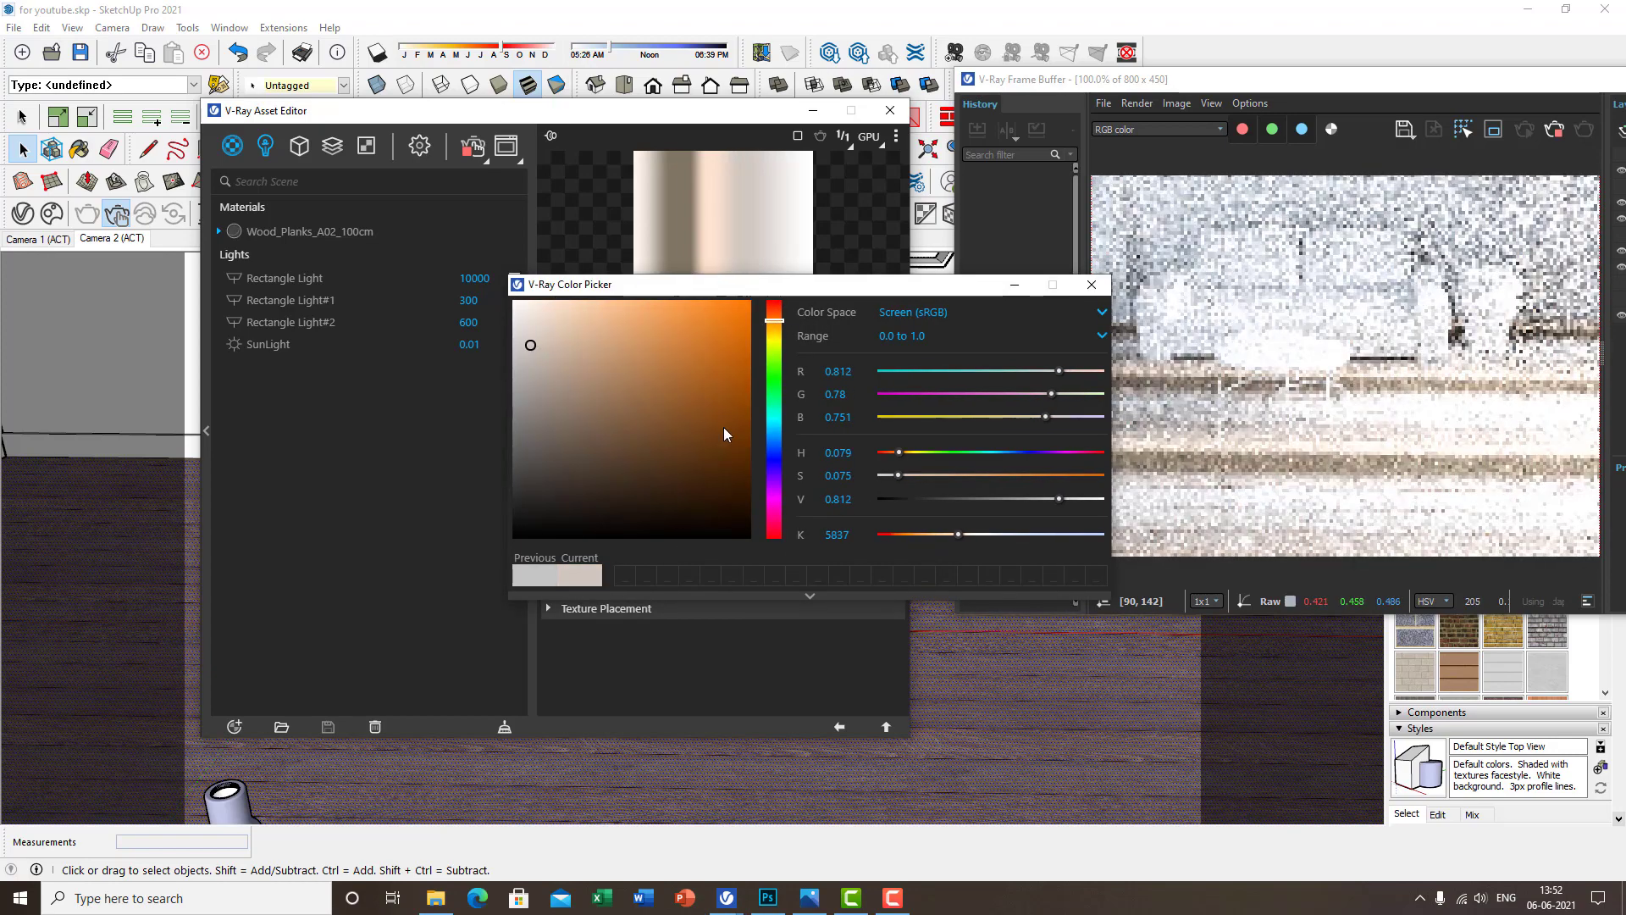
{"action": "left_click", "coordinate": [563, 348]}
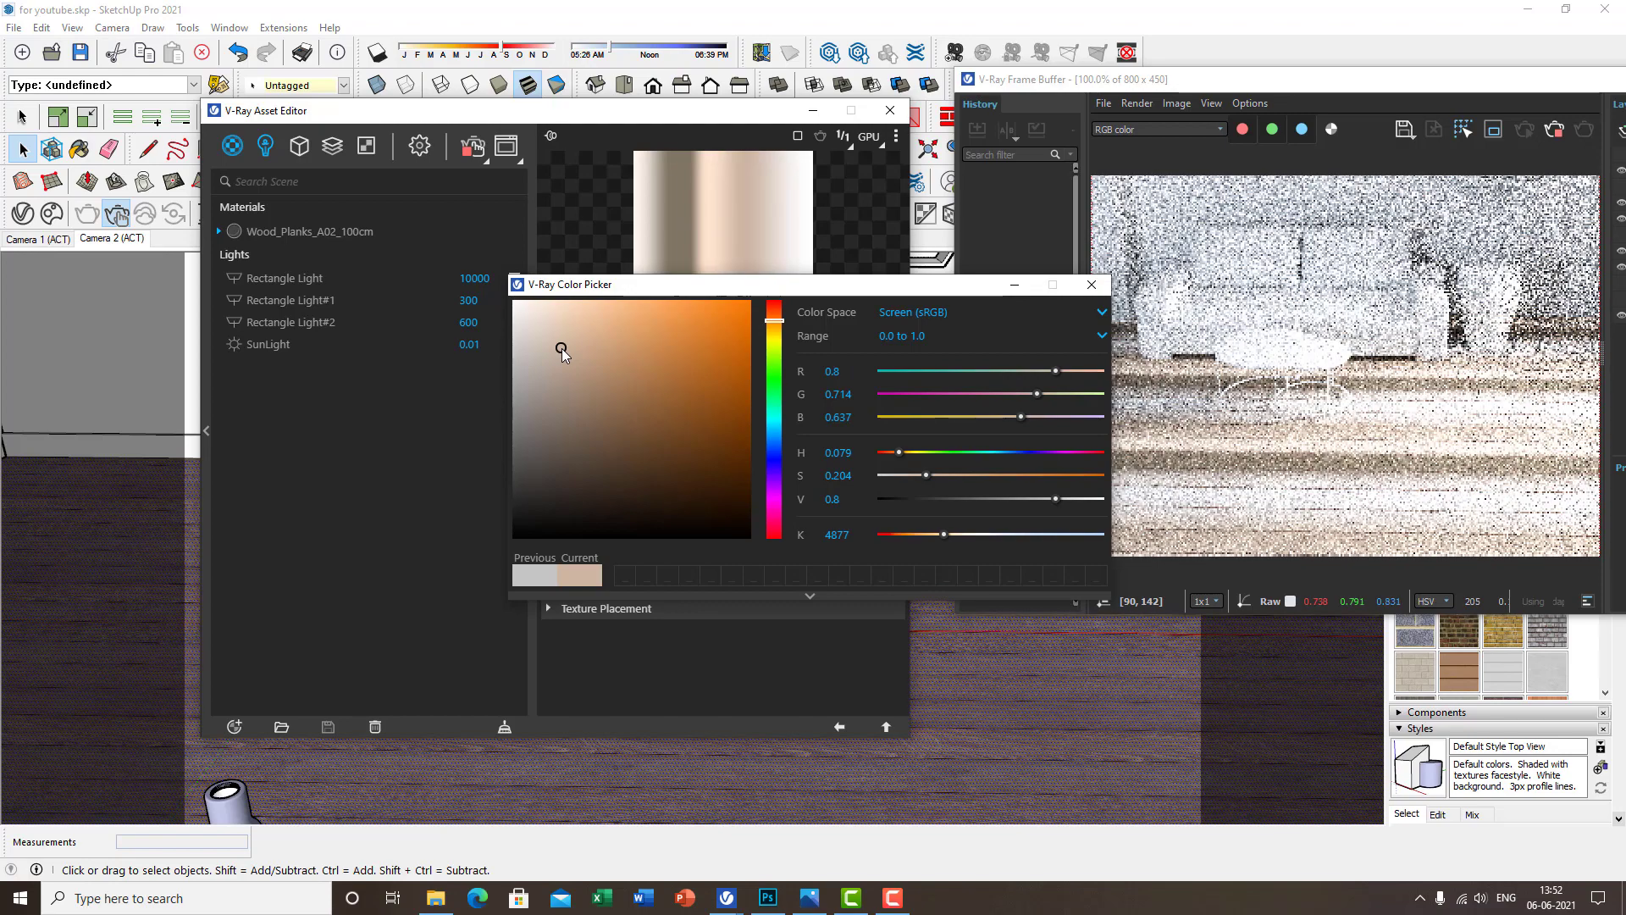
{"action": "left_click", "coordinate": [567, 317]}
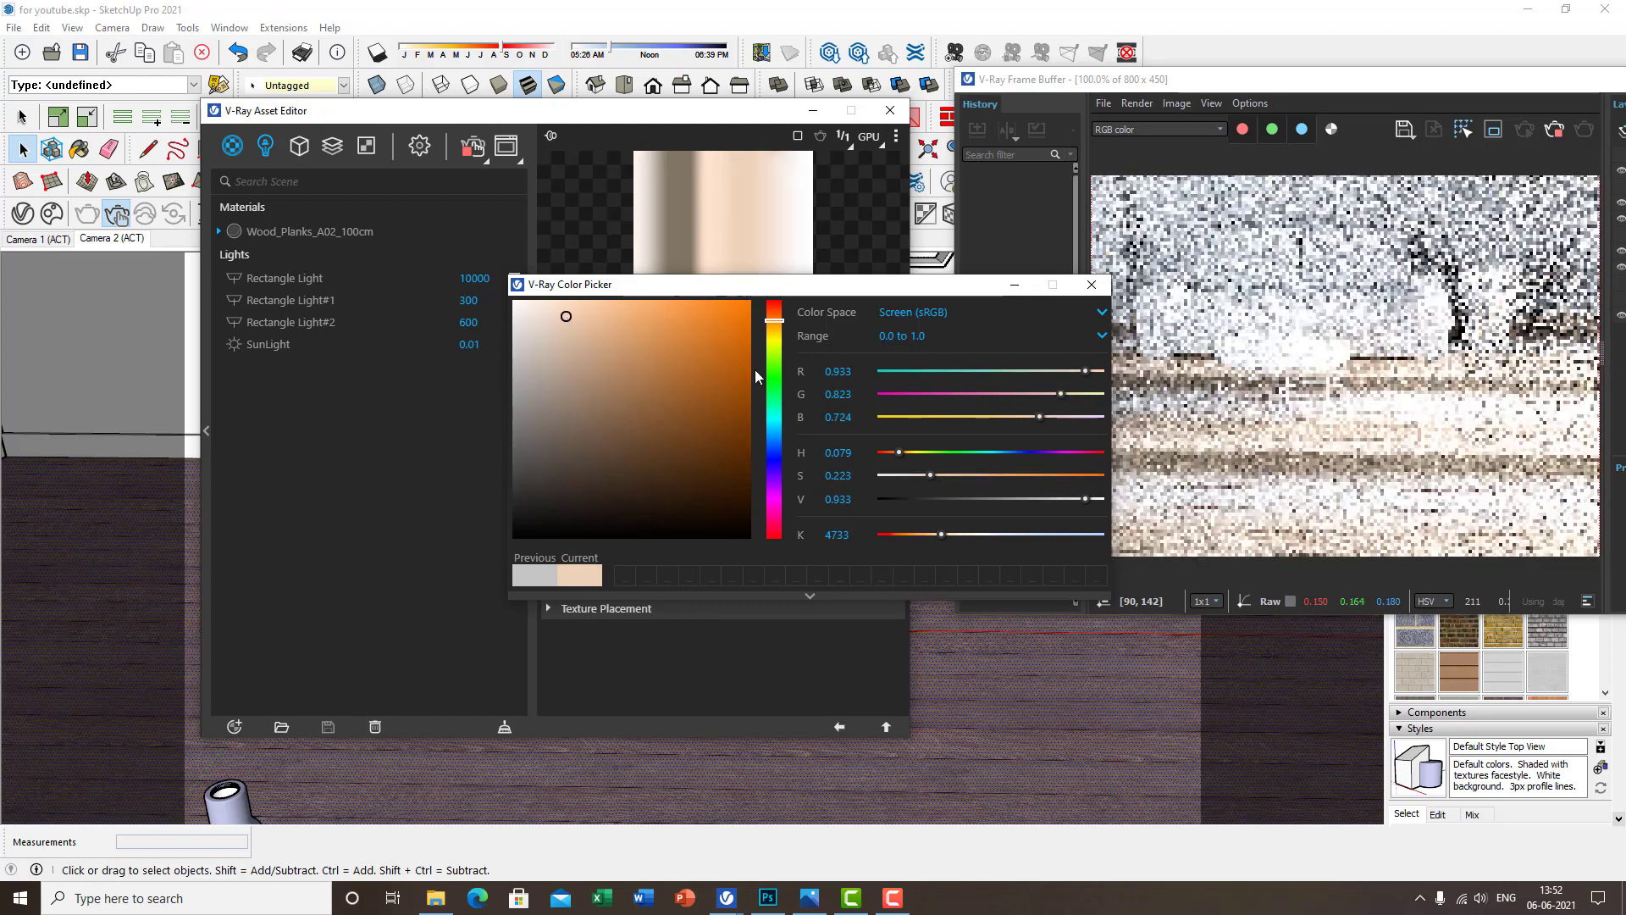
{"action": "left_click", "coordinate": [1091, 286]}
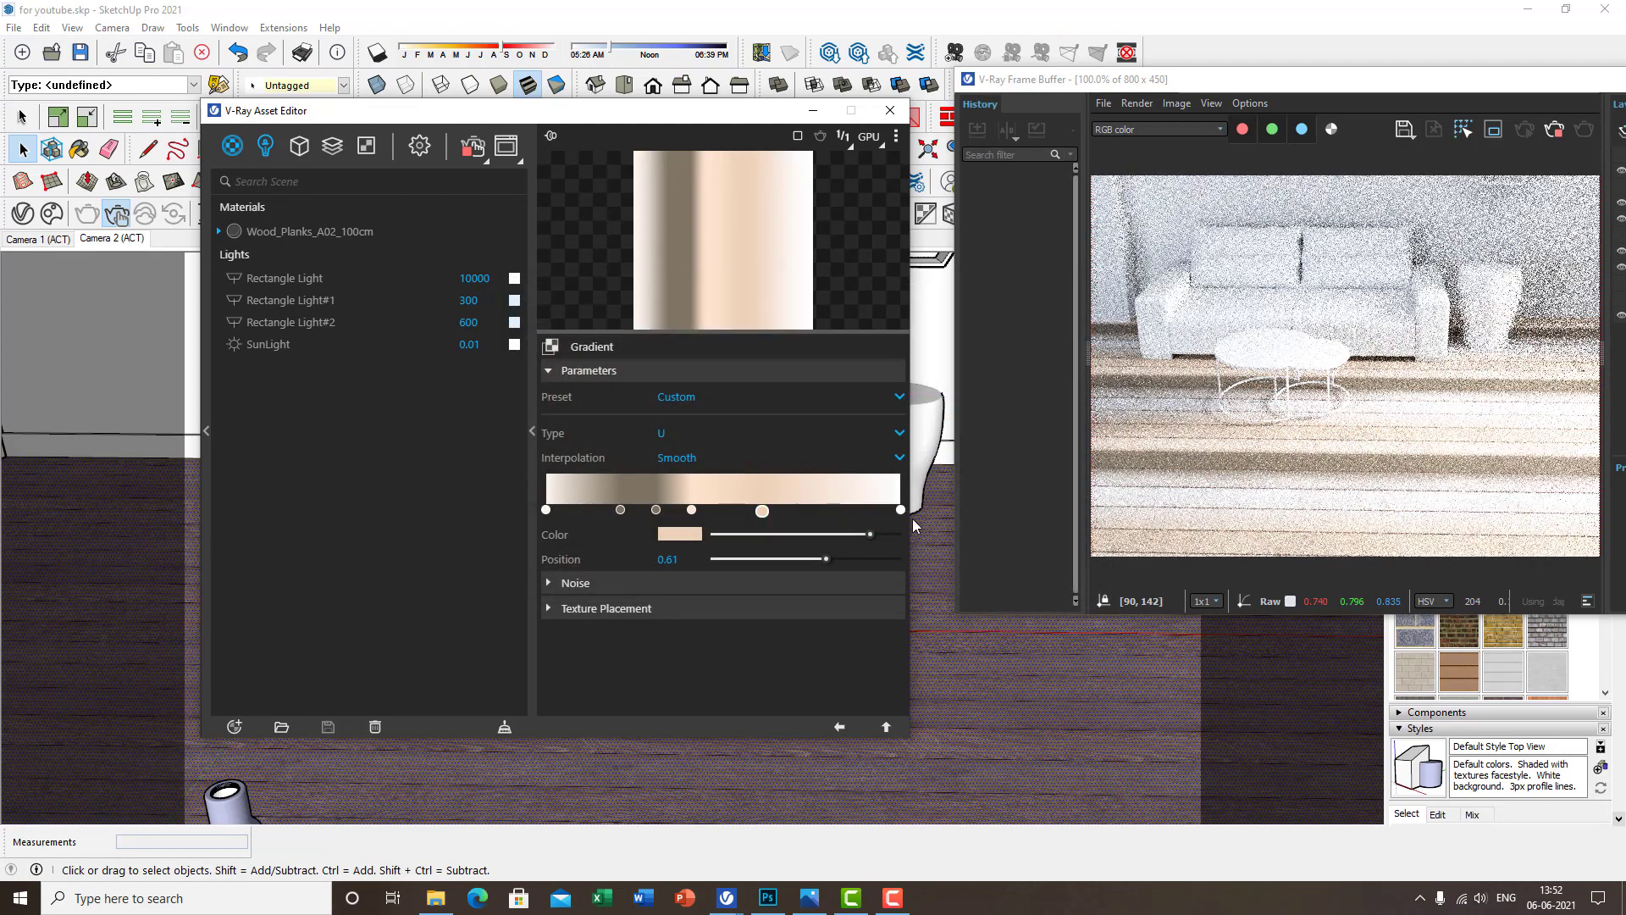
Move the last gradient stop to position 0.86 and paste the first stop's pale color onto it
{"action": "left_click_drag", "start_coordinate": [899, 511], "coordinate": [851, 510]}
{"action": "left_click", "coordinate": [546, 509]}
{"action": "right_click", "coordinate": [673, 536]}
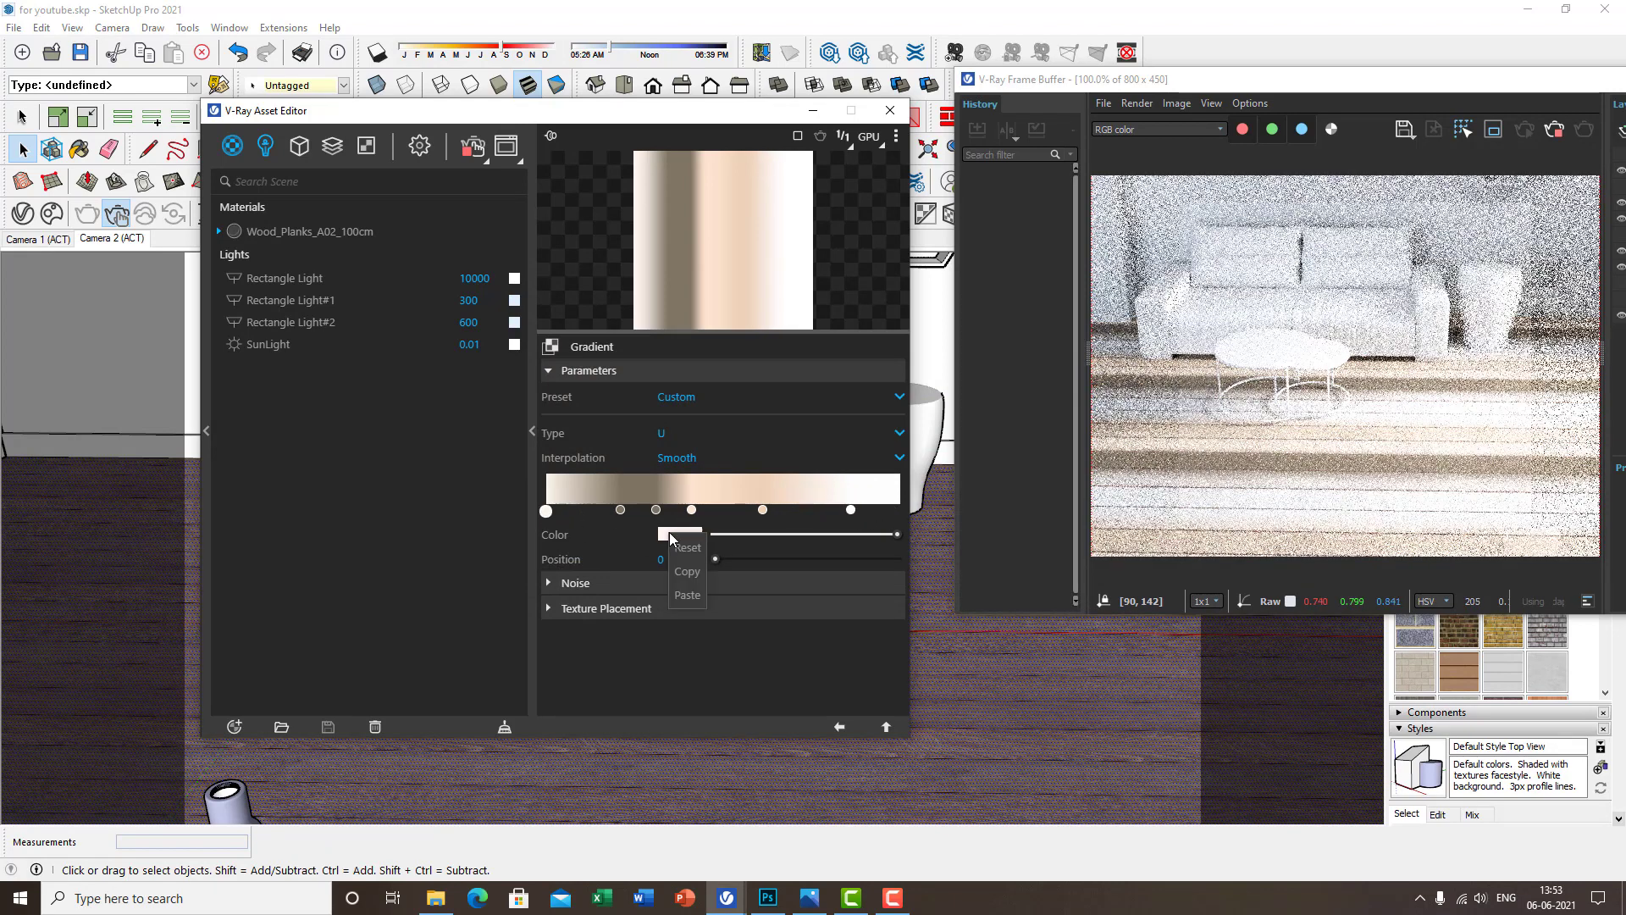
{"action": "left_click", "coordinate": [686, 571]}
{"action": "left_click", "coordinate": [850, 511]}
{"action": "right_click", "coordinate": [682, 536]}
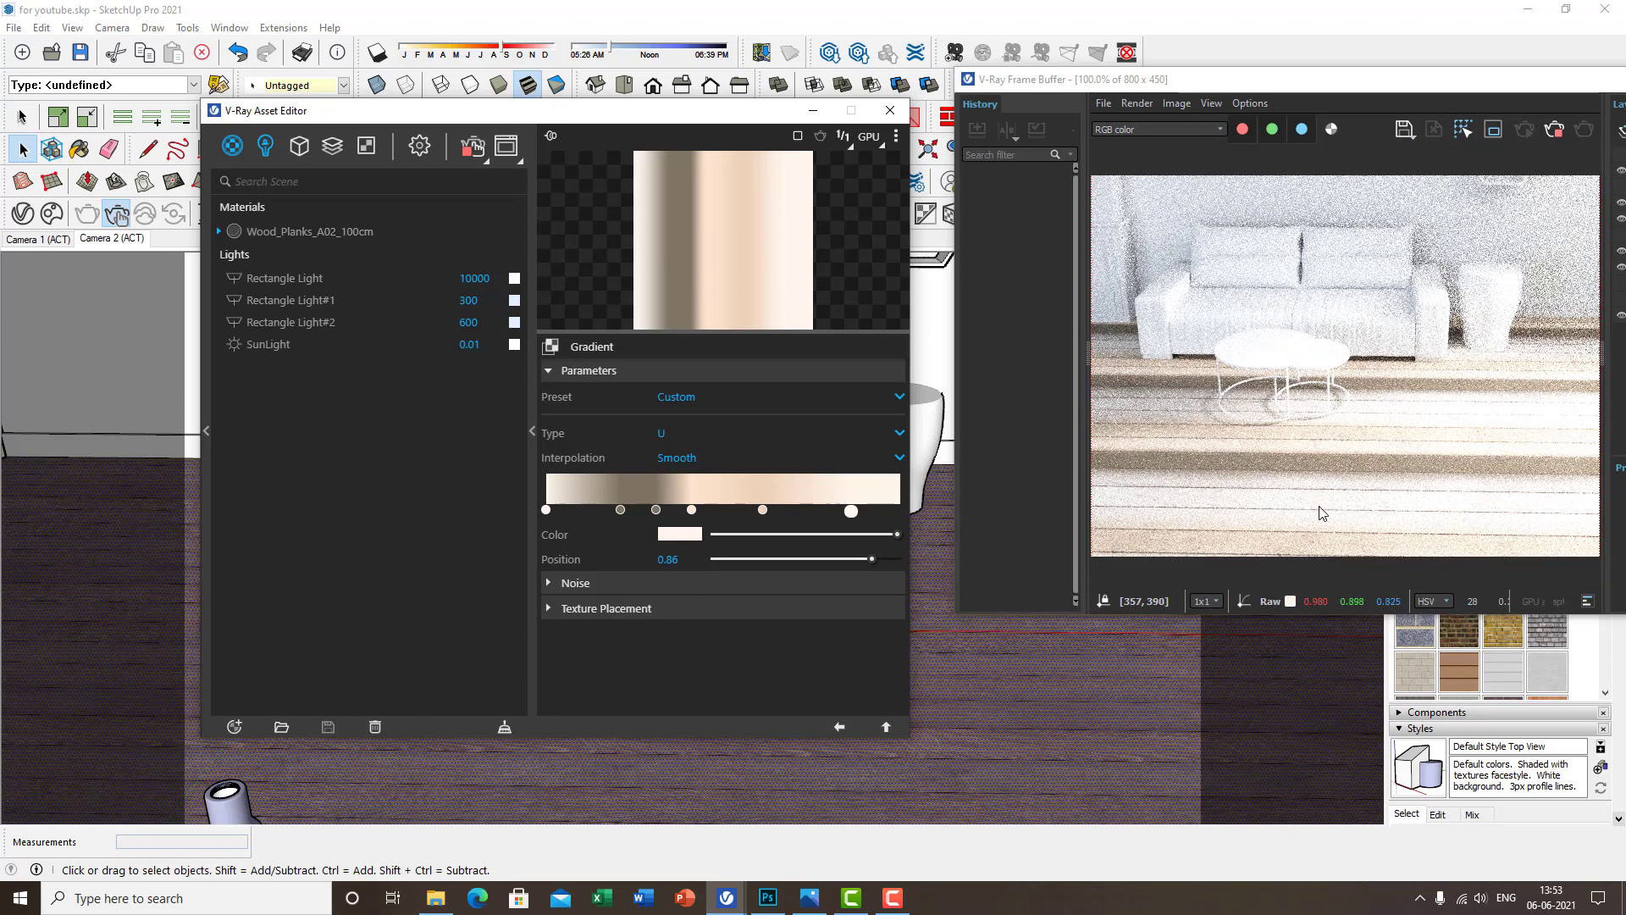
Bring the two dark taupe gradient stops closer together, at positions 0.23 and 0.29
{"action": "left_click", "coordinate": [656, 510]}
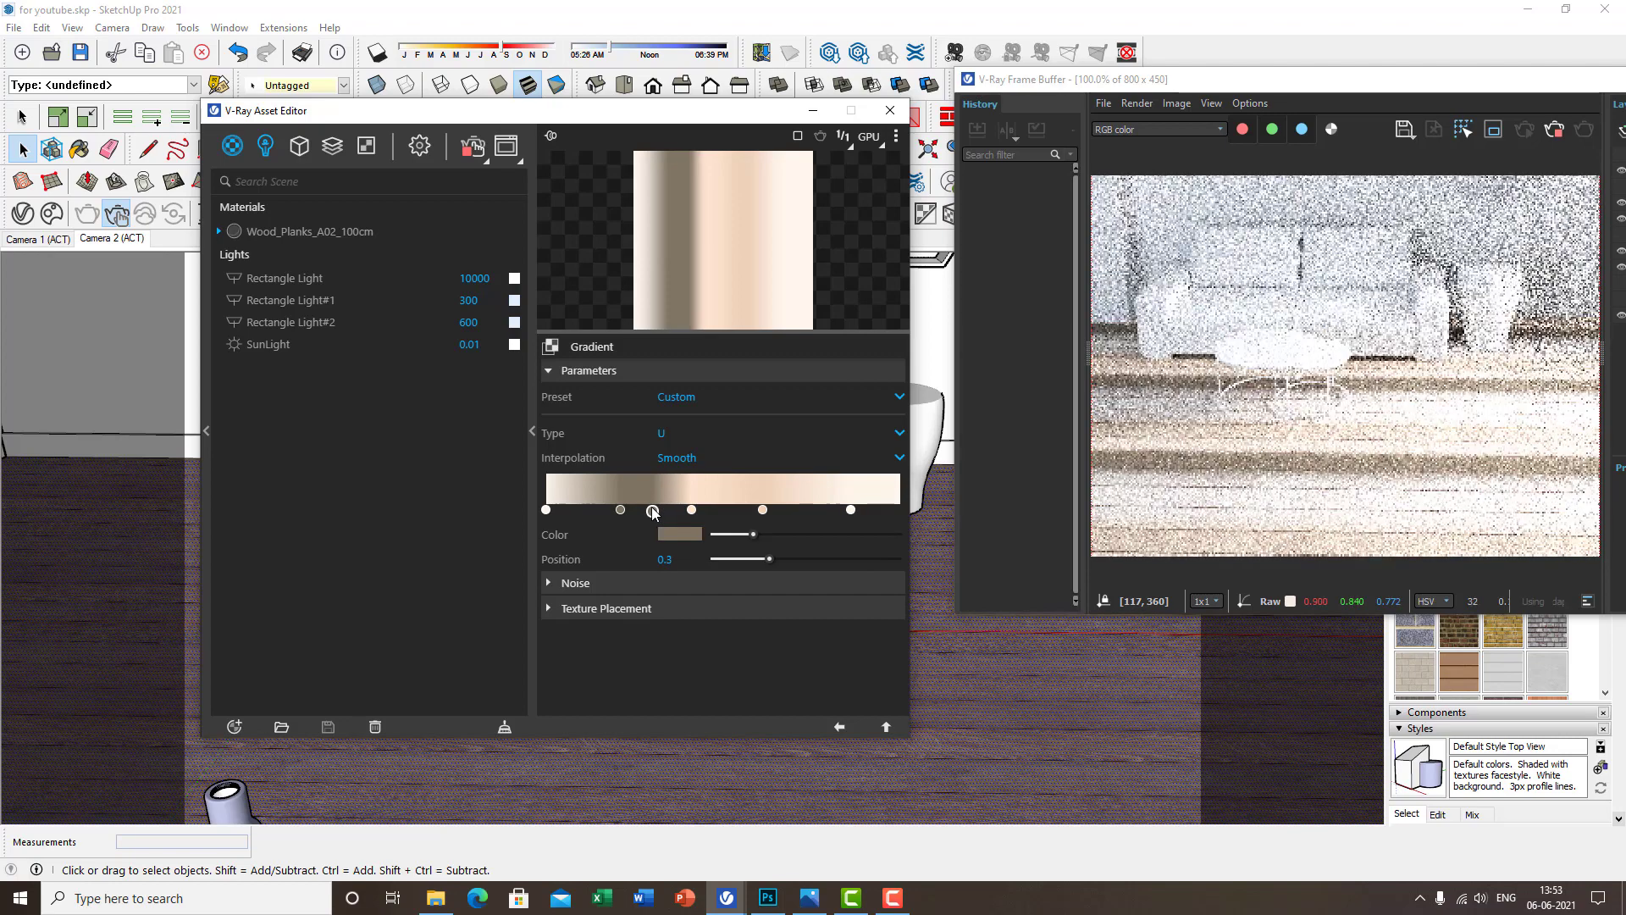
{"action": "left_click", "coordinate": [620, 510]}
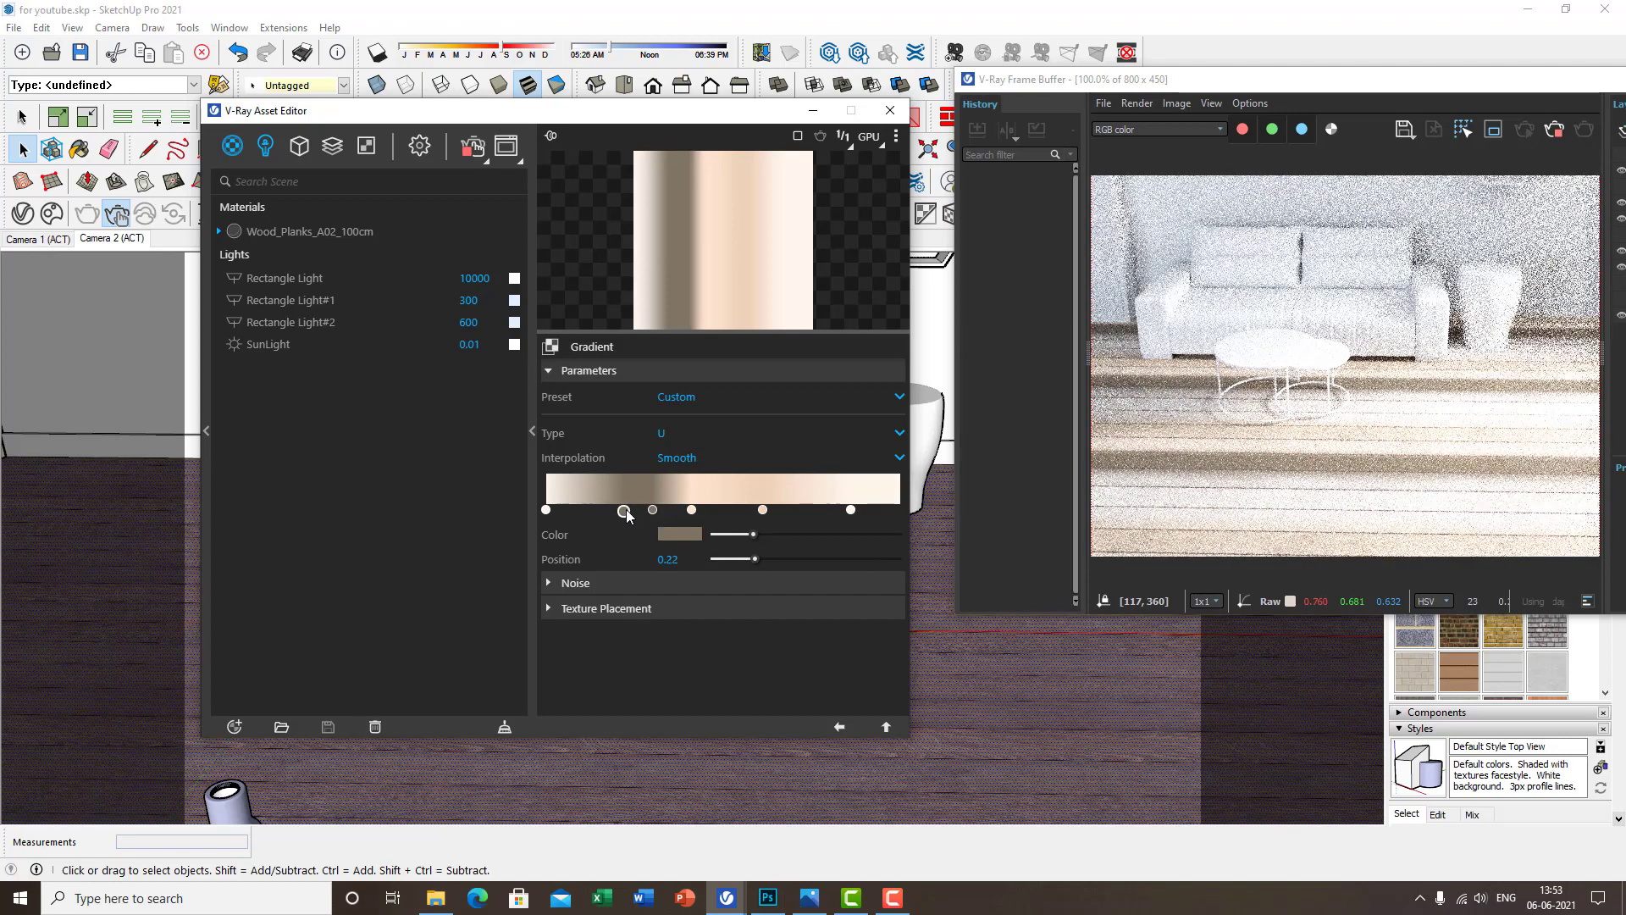
{"action": "left_click_drag", "start_coordinate": [624, 510], "coordinate": [627, 511]}
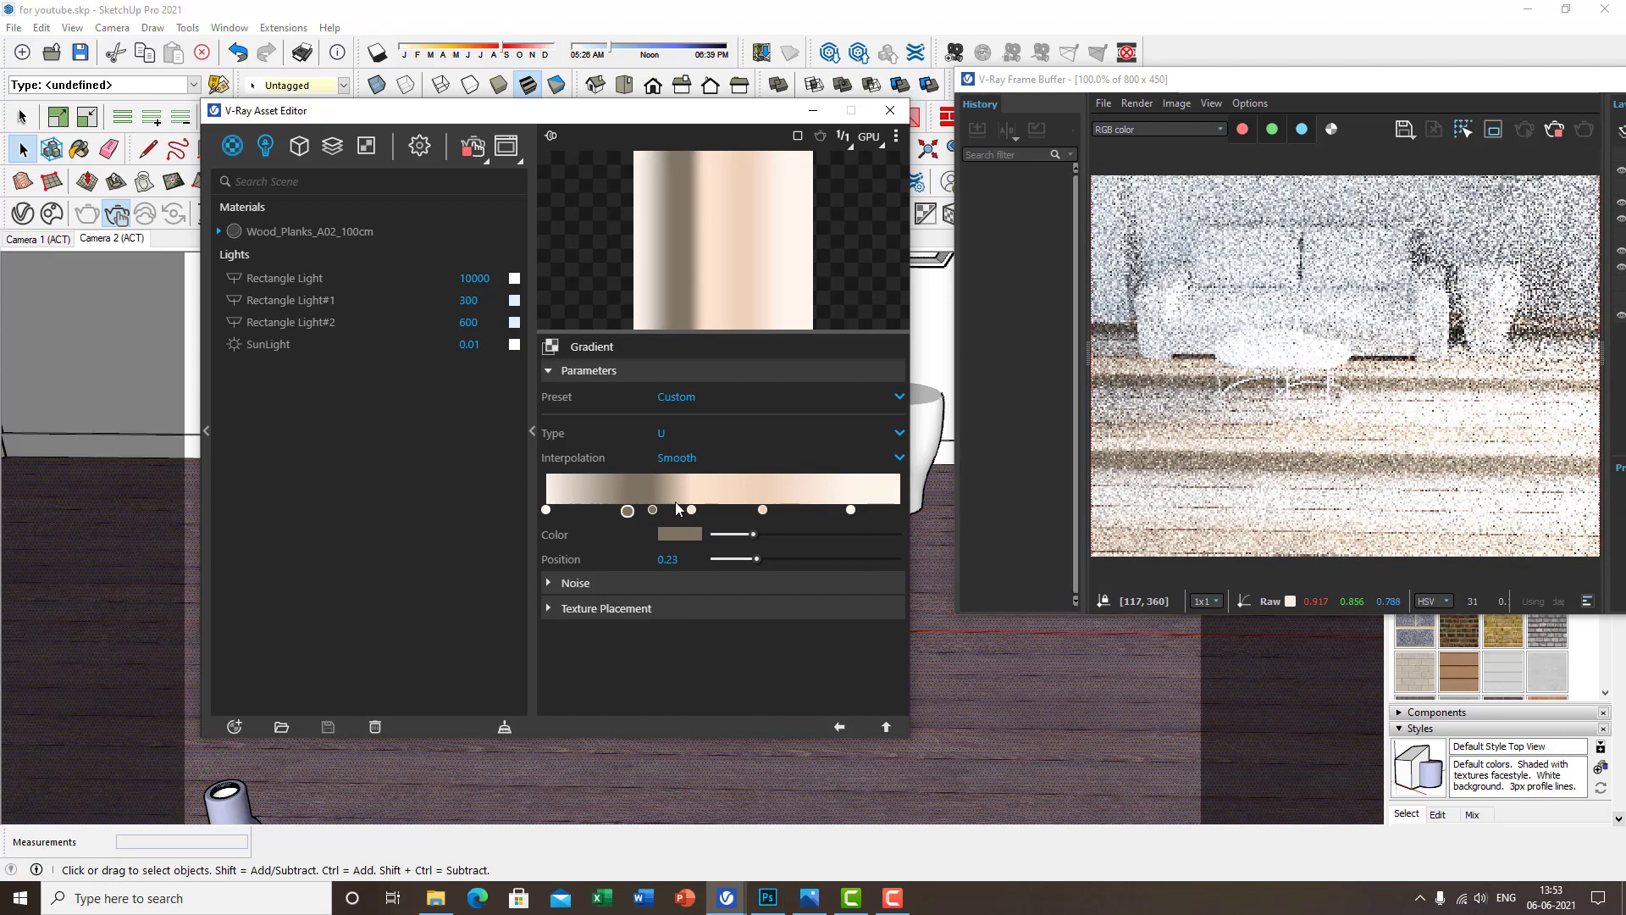
{"action": "left_click", "coordinate": [653, 510]}
{"action": "left_click_drag", "start_coordinate": [653, 510], "coordinate": [649, 511]}
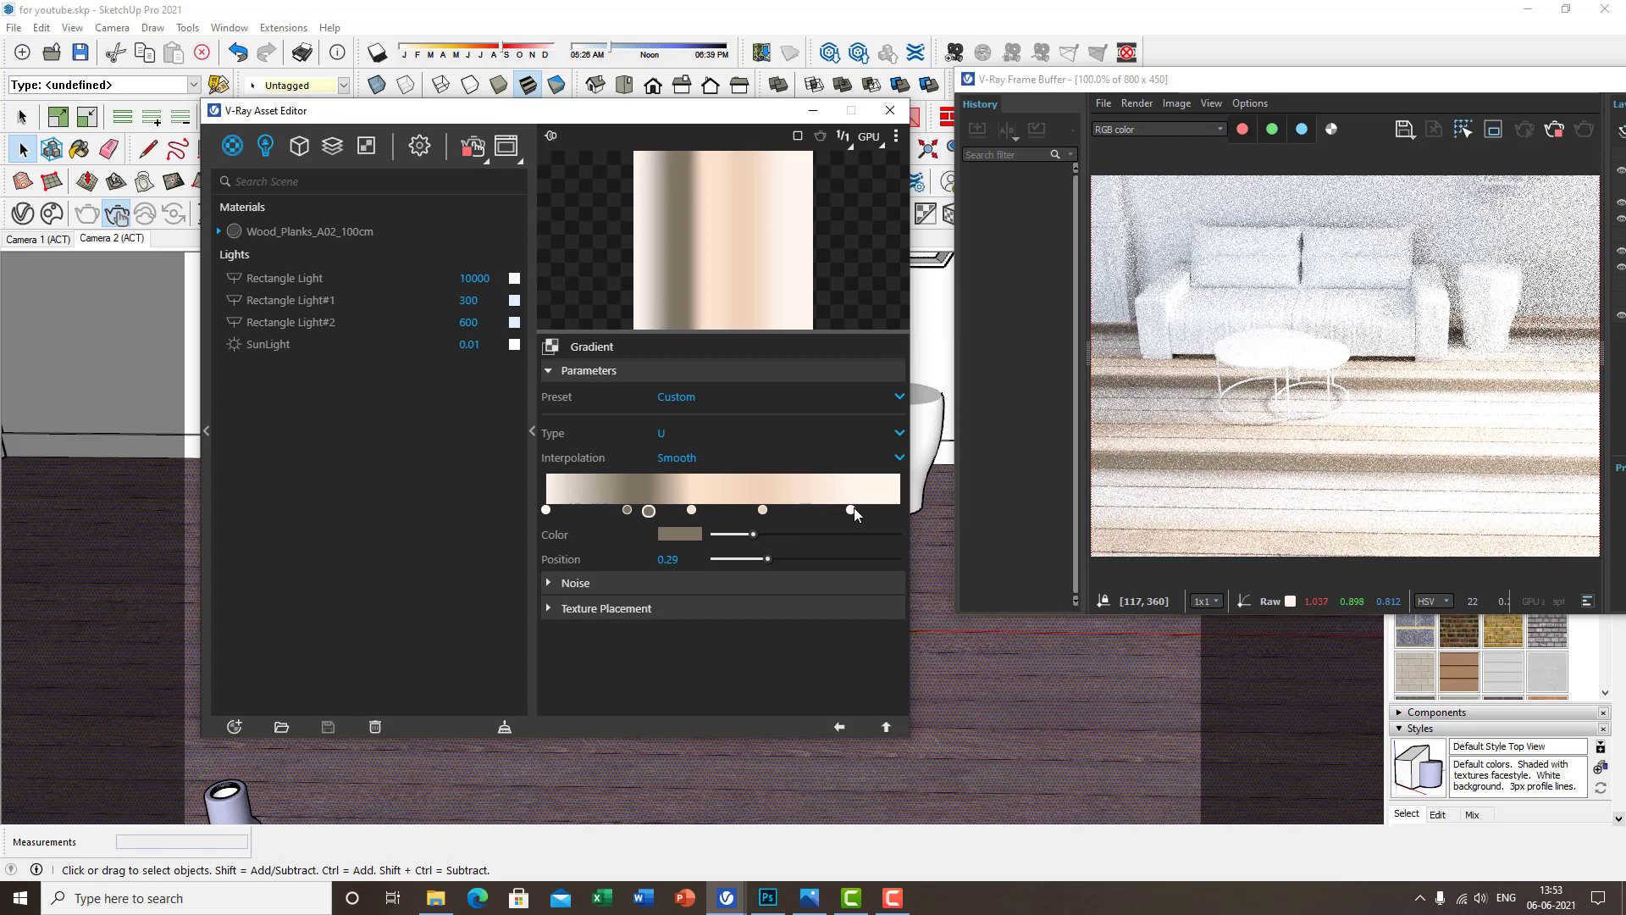
Recolor the last gradient stop to a light orange of R 1, G 0.865, B 0.718 and move it to position 0.94
{"action": "left_click", "coordinate": [852, 510]}
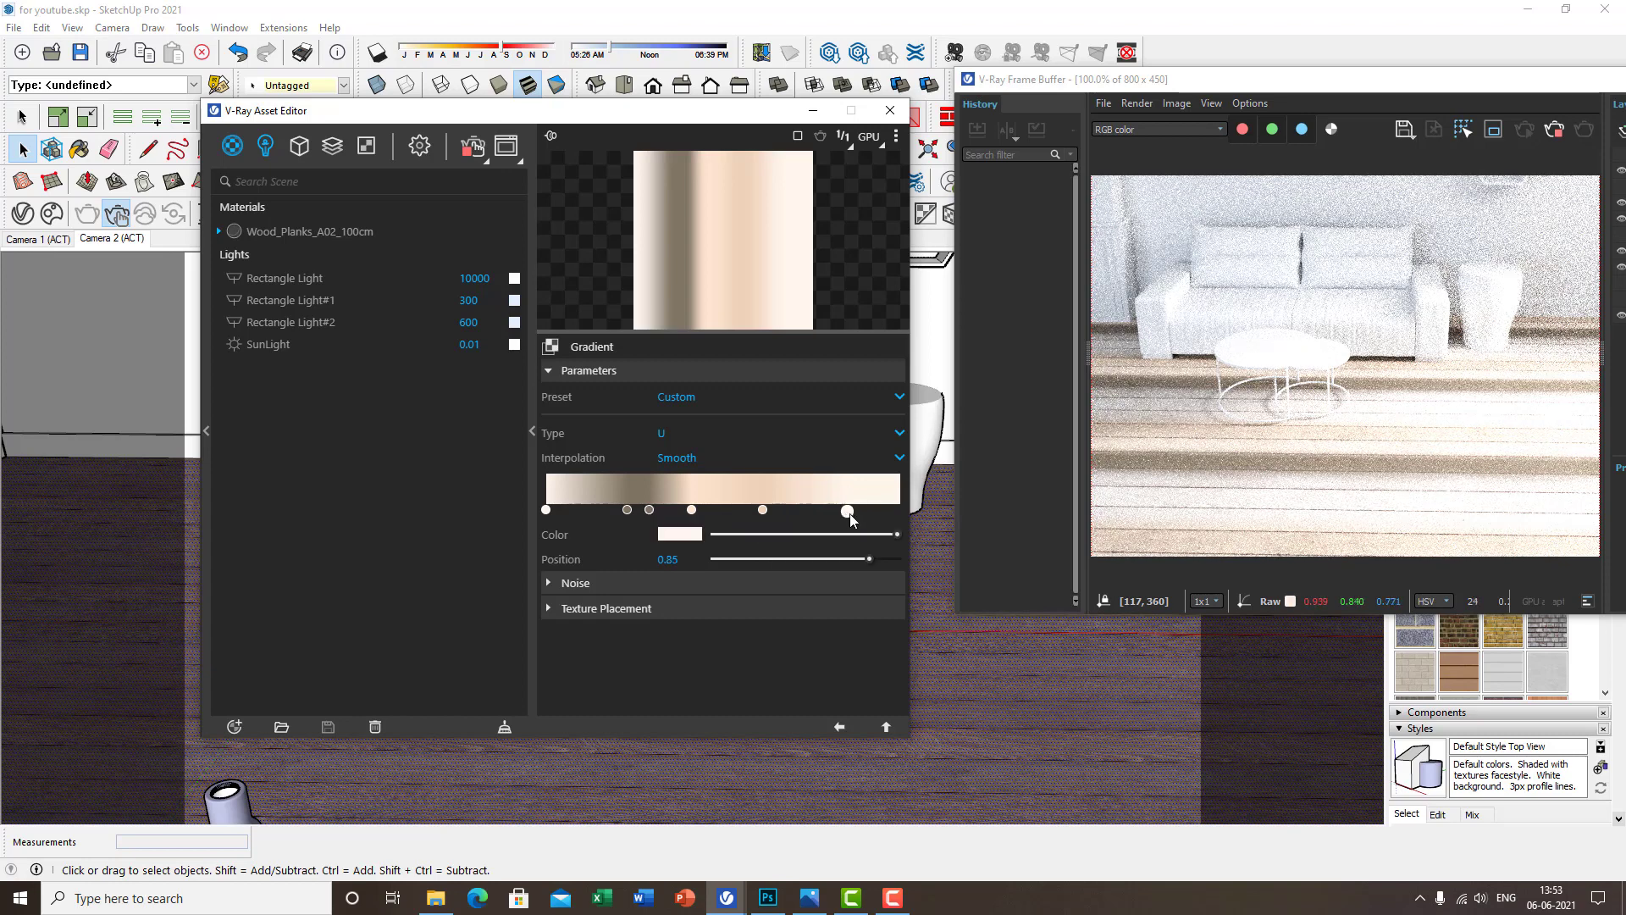
{"action": "left_click", "coordinate": [679, 533]}
{"action": "left_click", "coordinate": [579, 301]}
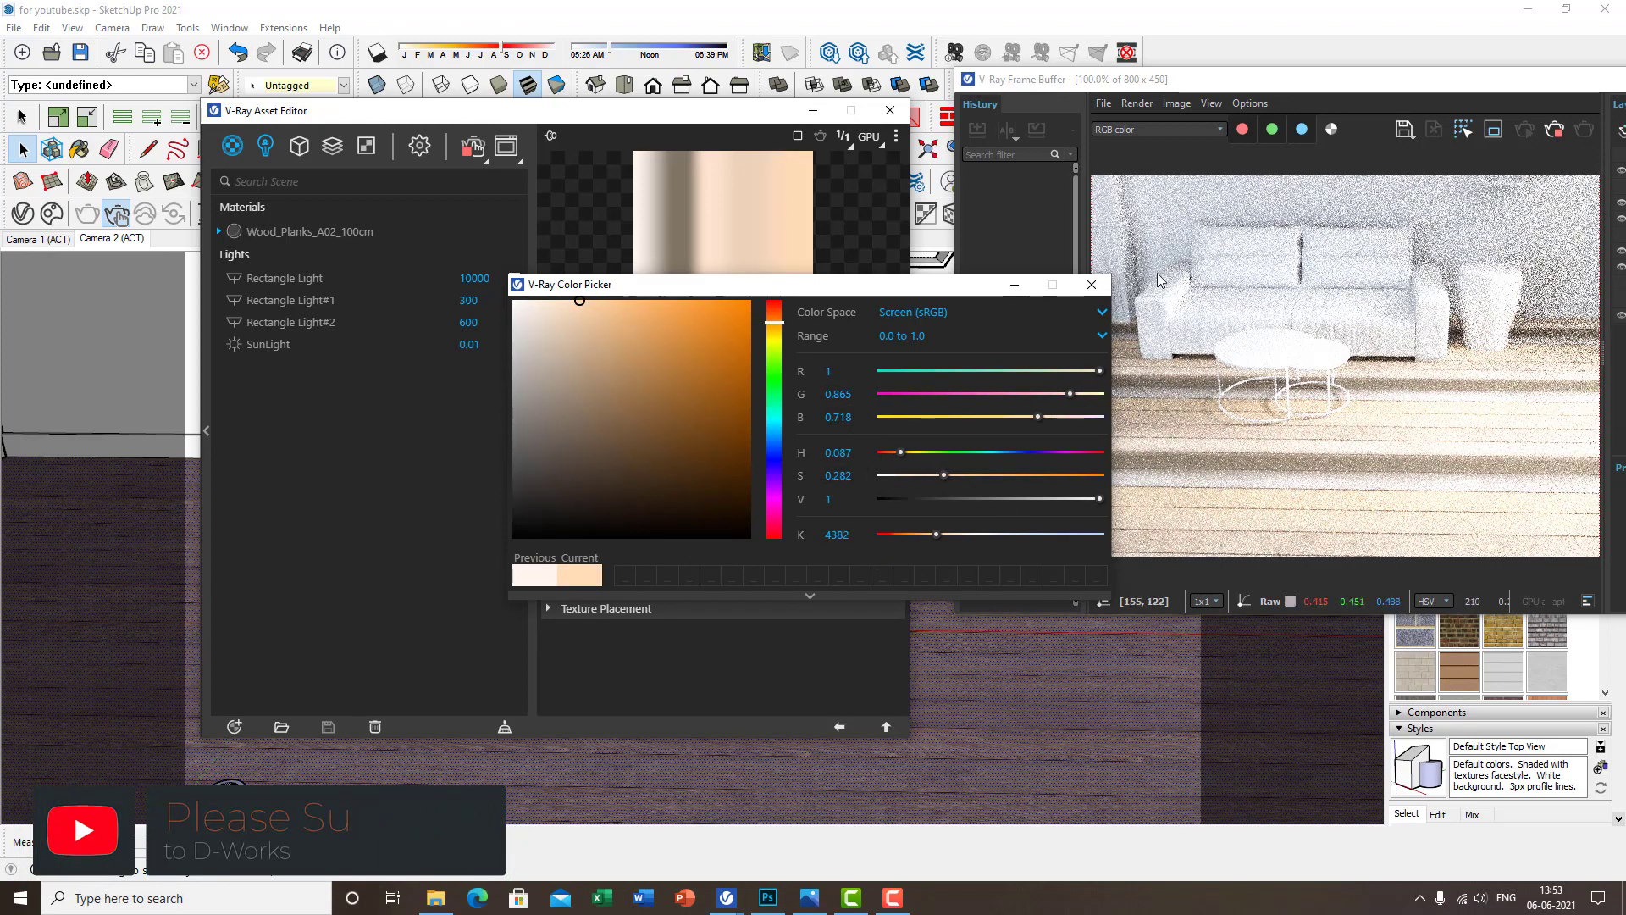
{"action": "left_click", "coordinate": [1092, 282]}
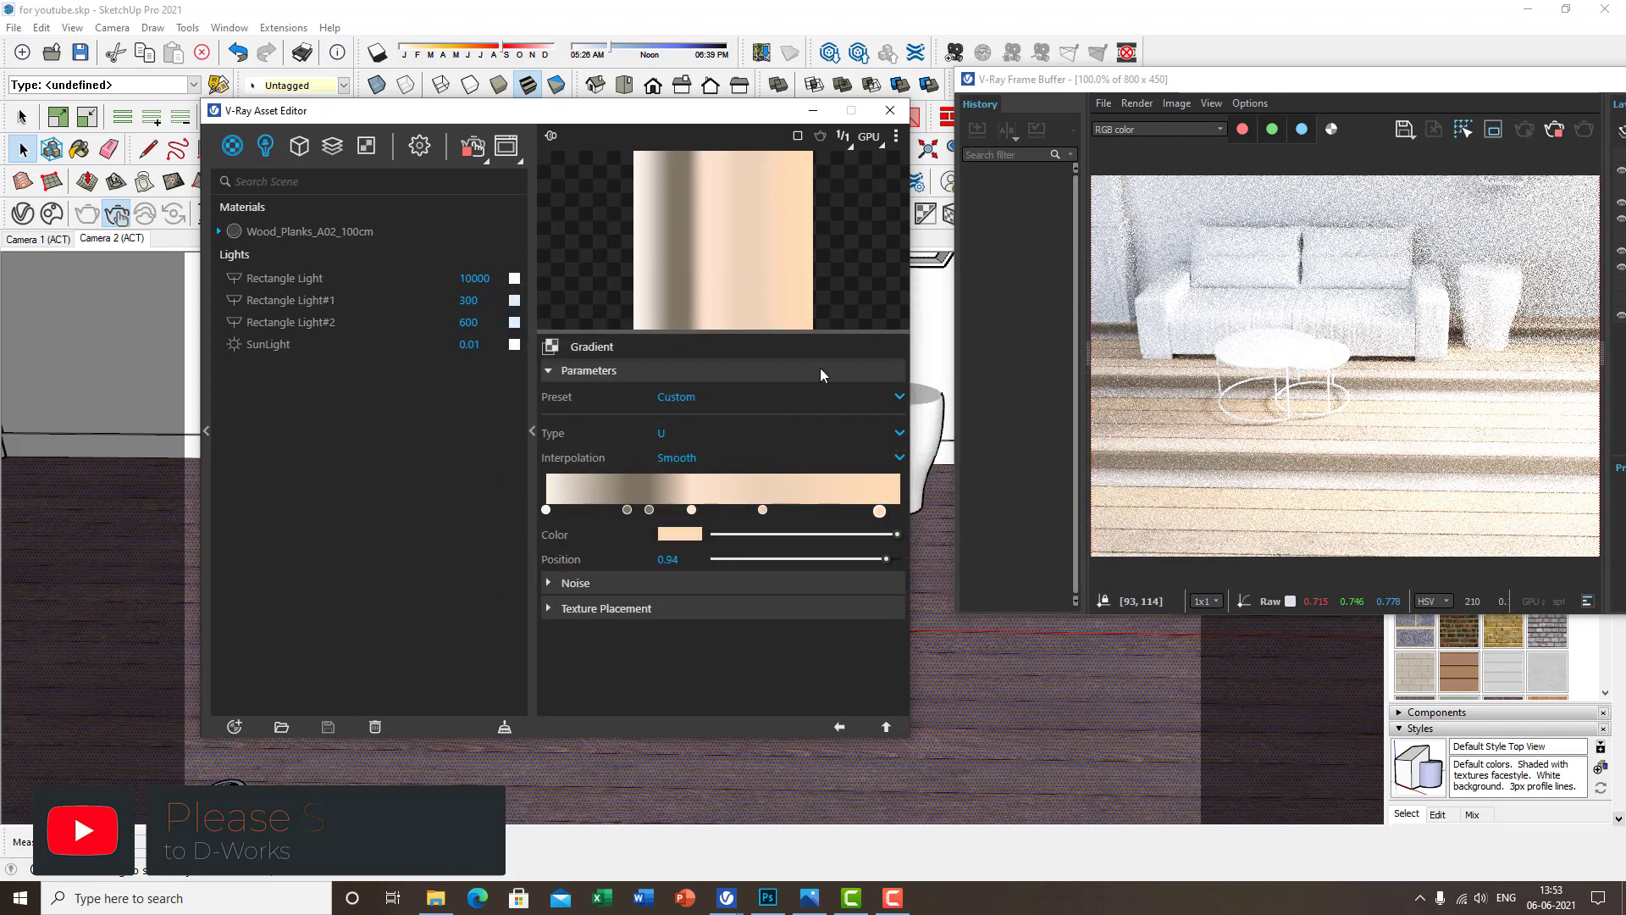
Set the type of the floor material's diffuse gradient to V and return to the material's settings
{"action": "left_click", "coordinate": [841, 726]}
{"action": "left_click", "coordinate": [597, 454]}
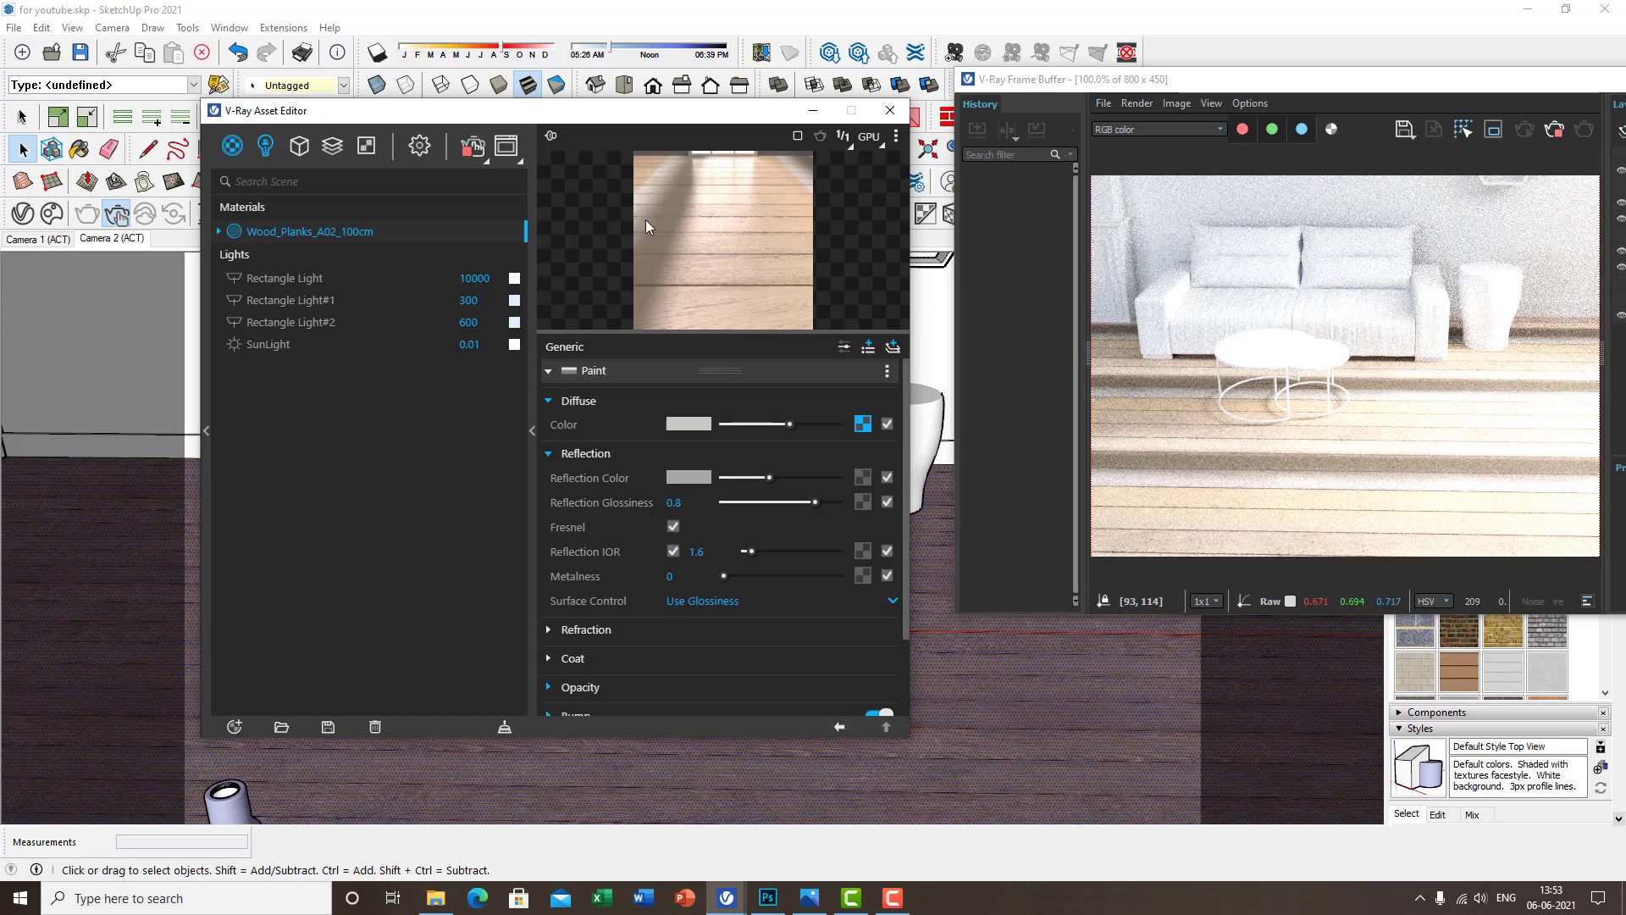
{"action": "left_click_drag", "start_coordinate": [665, 120], "coordinate": [596, 104]}
{"action": "left_click", "coordinate": [793, 408]}
{"action": "left_click", "coordinate": [615, 417]}
{"action": "left_click", "coordinate": [613, 420]}
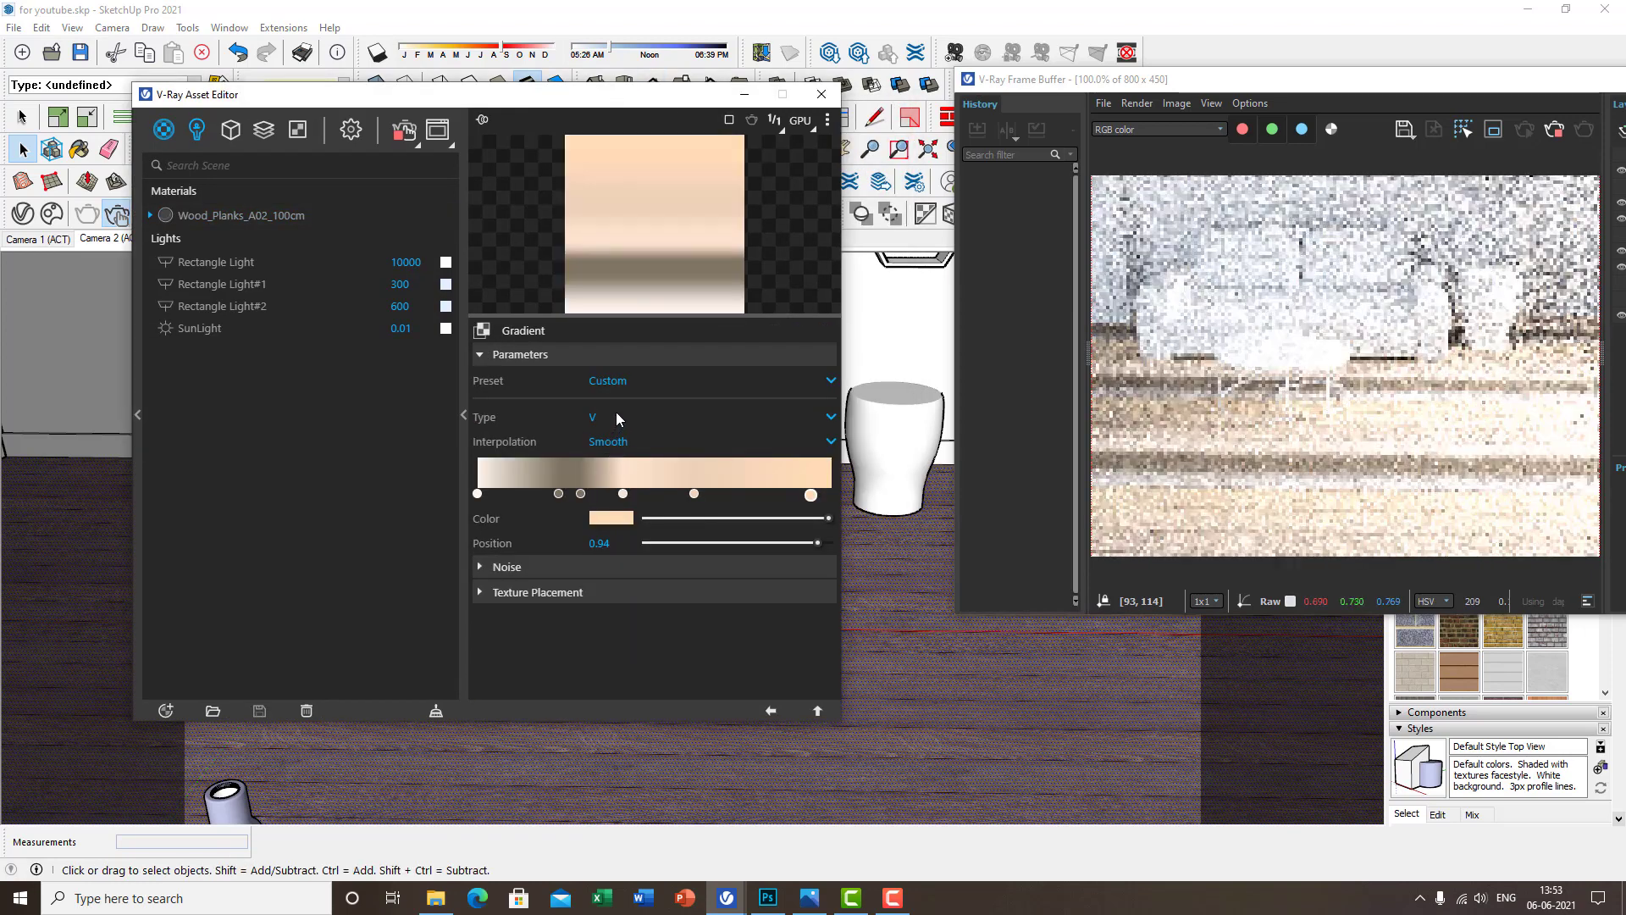
{"action": "left_click", "coordinate": [774, 709]}
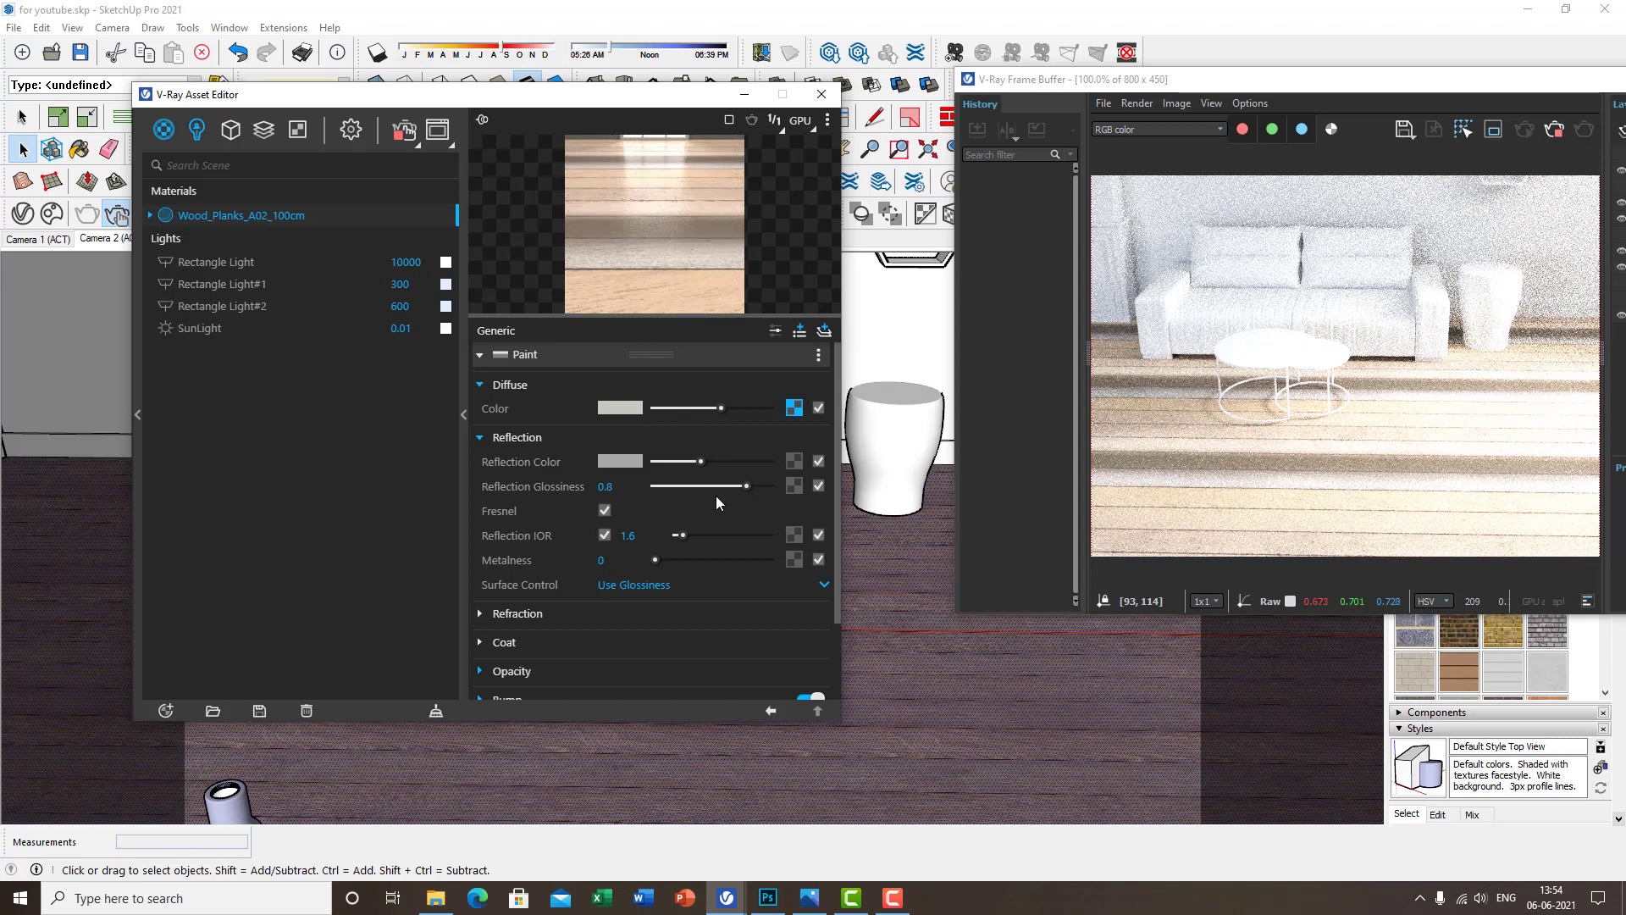
Show the floor material's advanced settings, collapse Diffuse and Reflection, and expand Bump and Opacity
{"action": "left_click", "coordinate": [773, 333]}
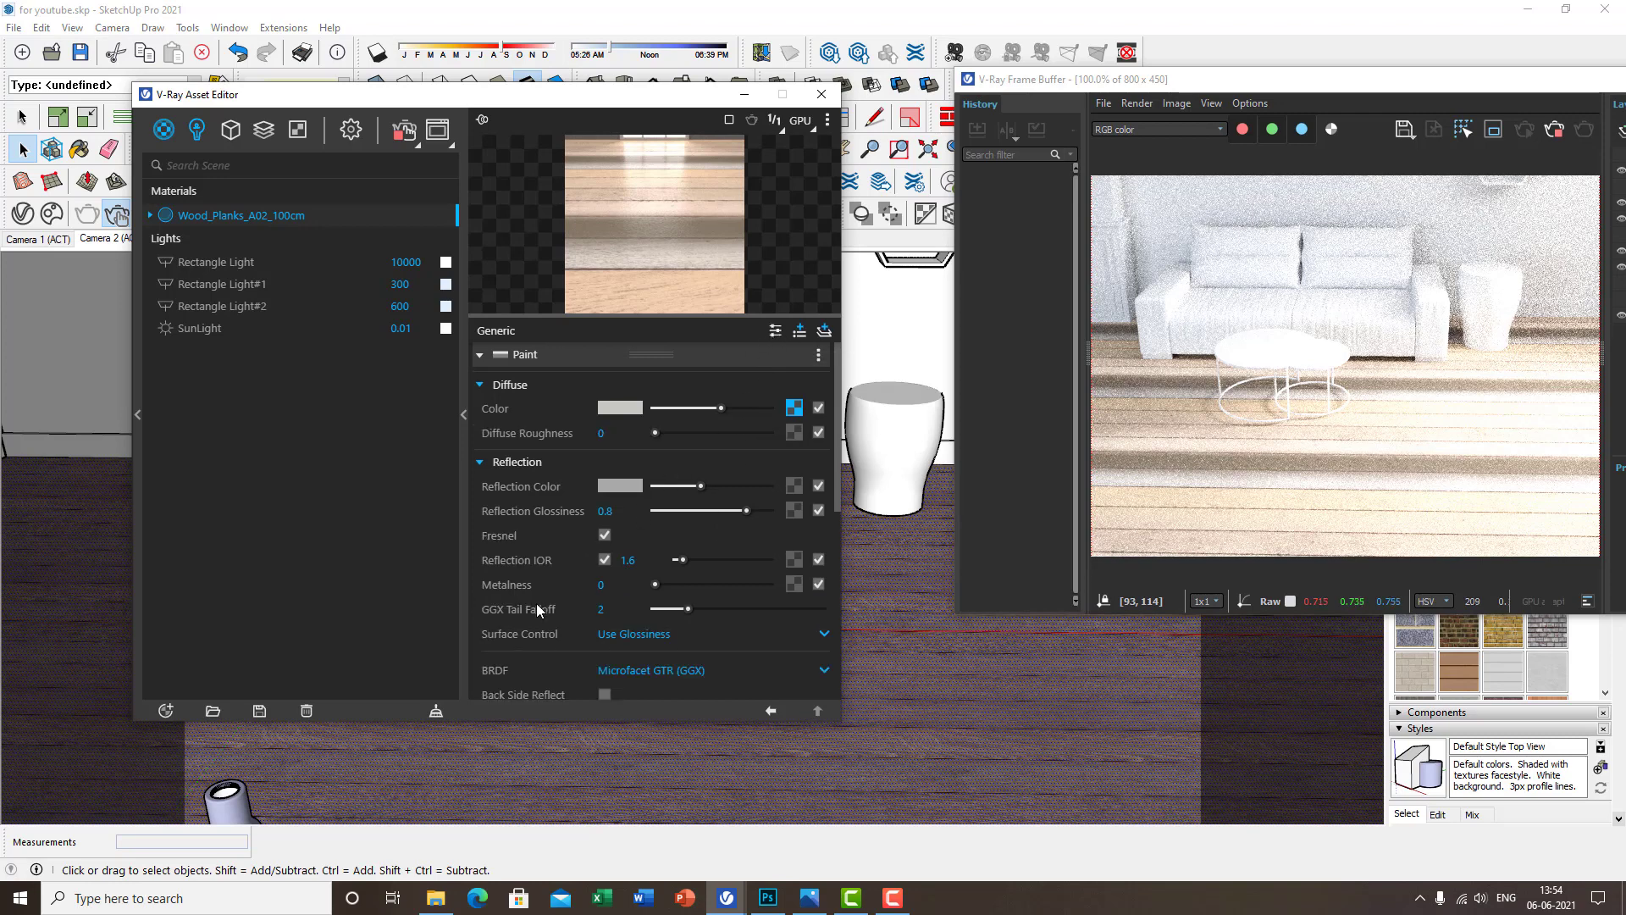
{"action": "scroll", "coordinate": [538, 610], "scroll_direction": "down", "scroll_amount": 10}
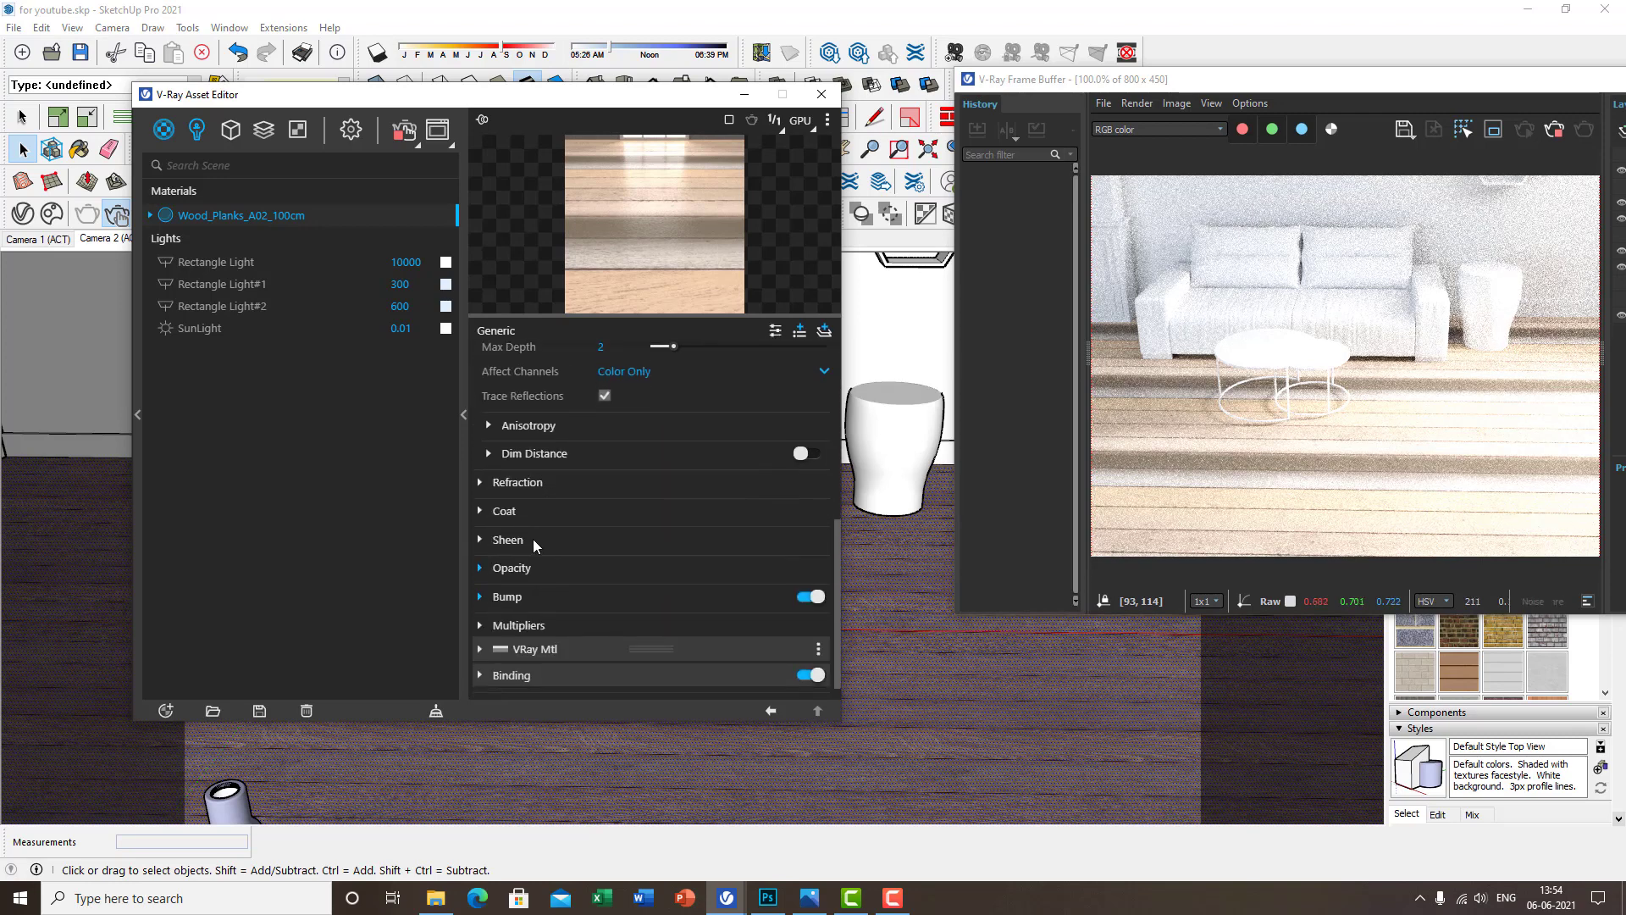
{"action": "scroll", "coordinate": [540, 592], "scroll_direction": "up", "scroll_amount": 10}
{"action": "left_click", "coordinate": [511, 386]}
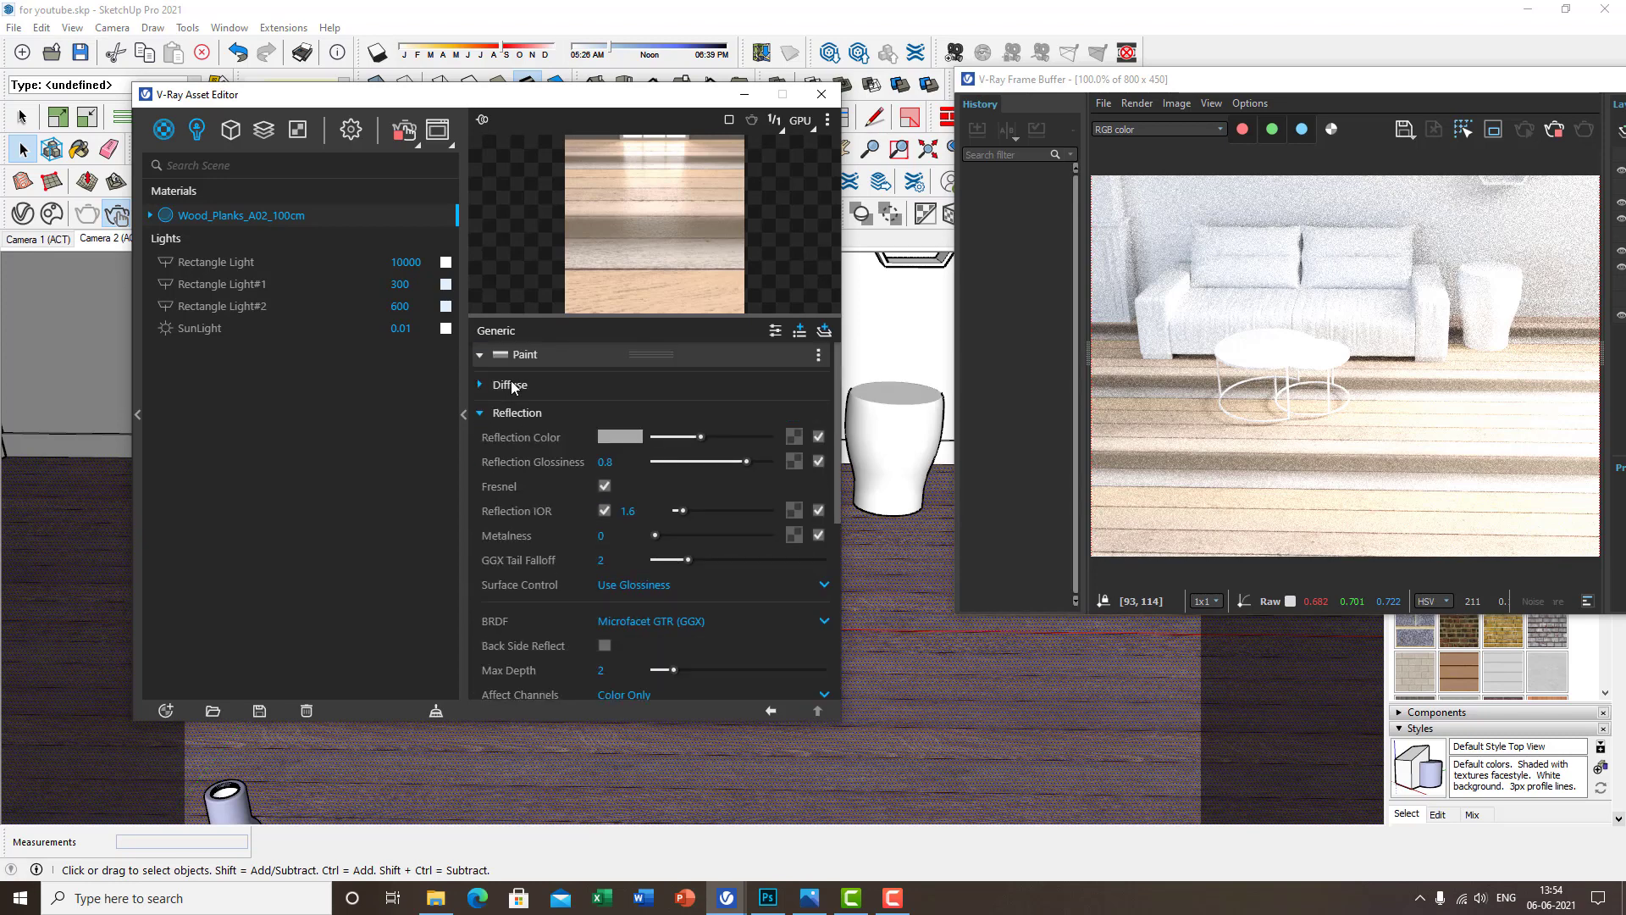
{"action": "left_click", "coordinate": [513, 414]}
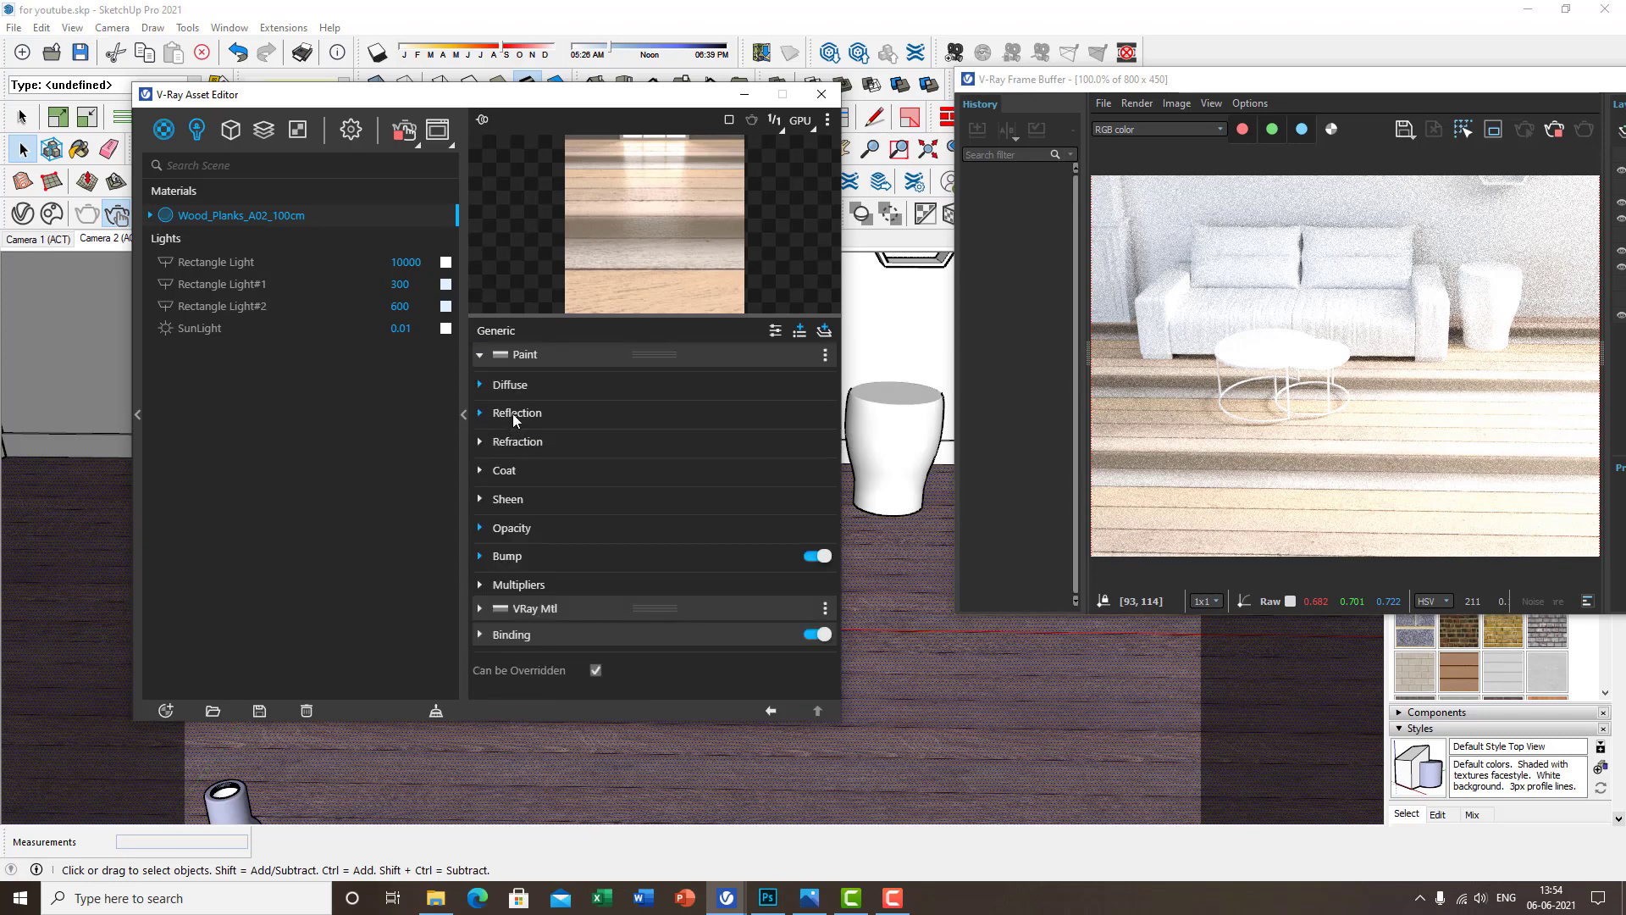
{"action": "left_click", "coordinate": [525, 561]}
{"action": "left_click", "coordinate": [527, 527]}
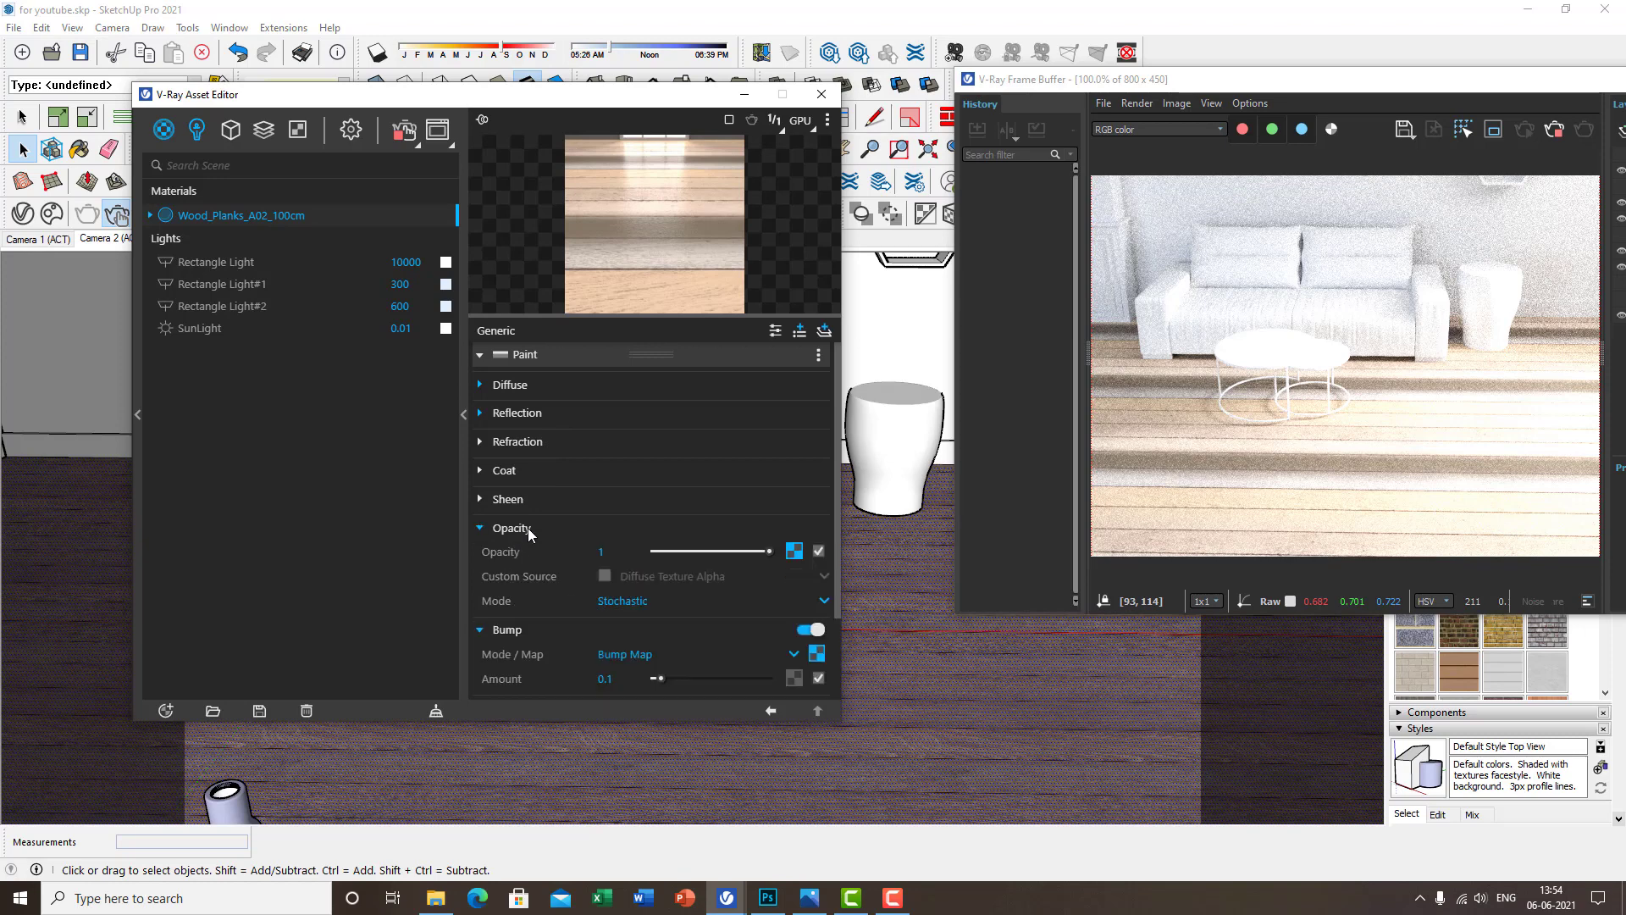
Check the bitmap in the Paint layer's Opacity texture slot and clear it from the slot
{"action": "scroll", "coordinate": [755, 461], "scroll_direction": "down", "scroll_amount": 2}
{"action": "left_click", "coordinate": [794, 445]}
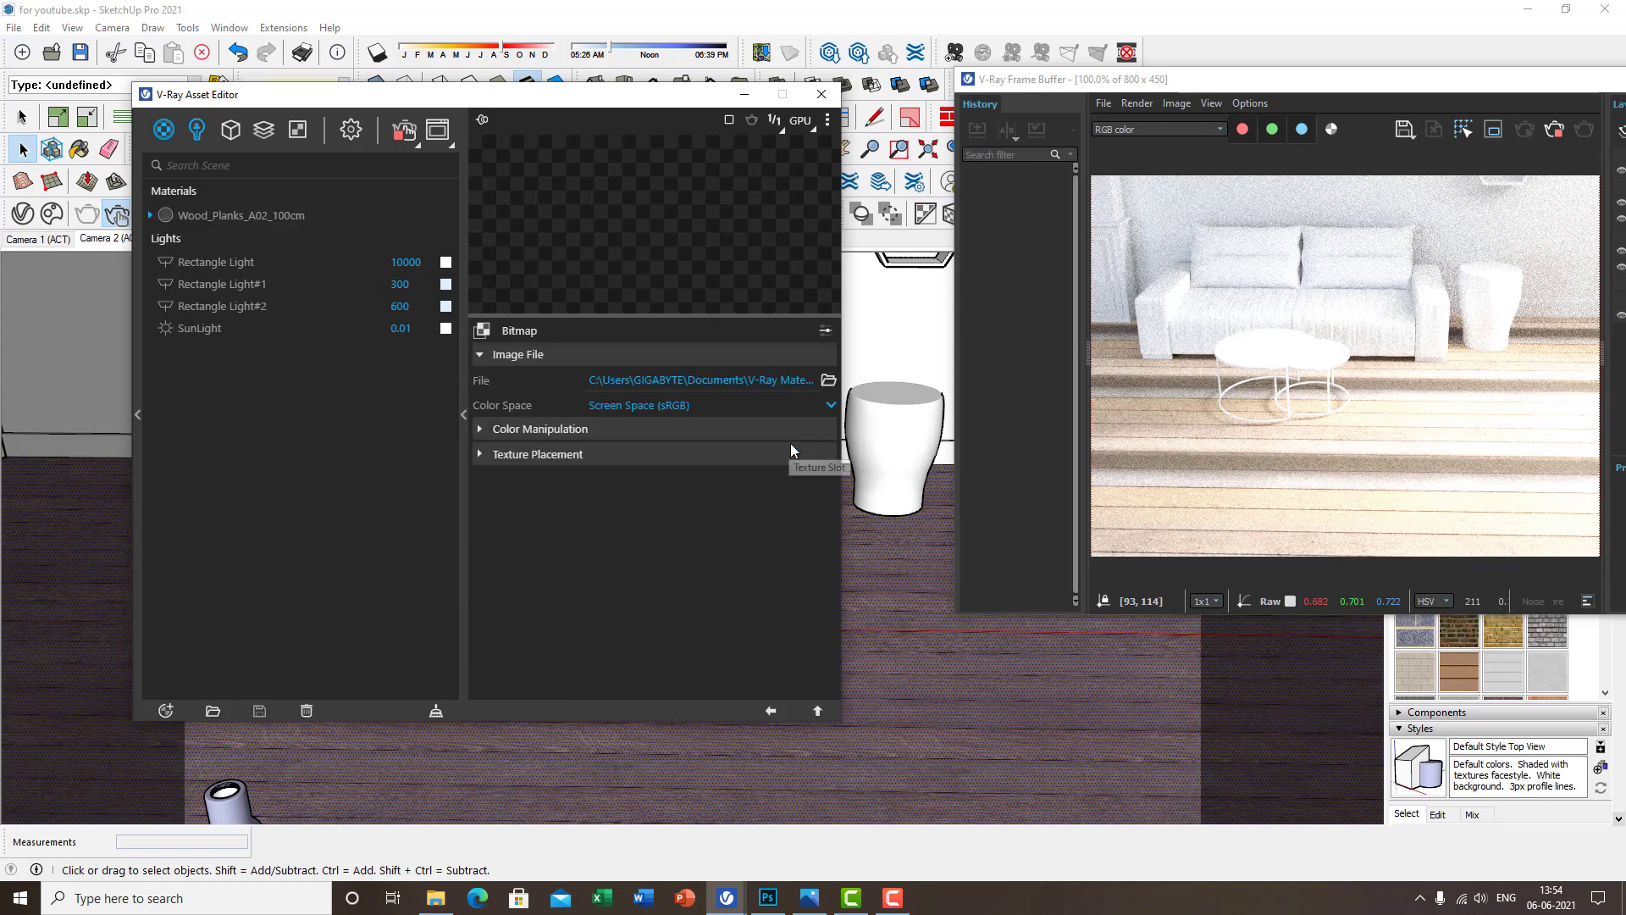
{"action": "left_click", "coordinate": [770, 711]}
{"action": "right_click", "coordinate": [815, 549]}
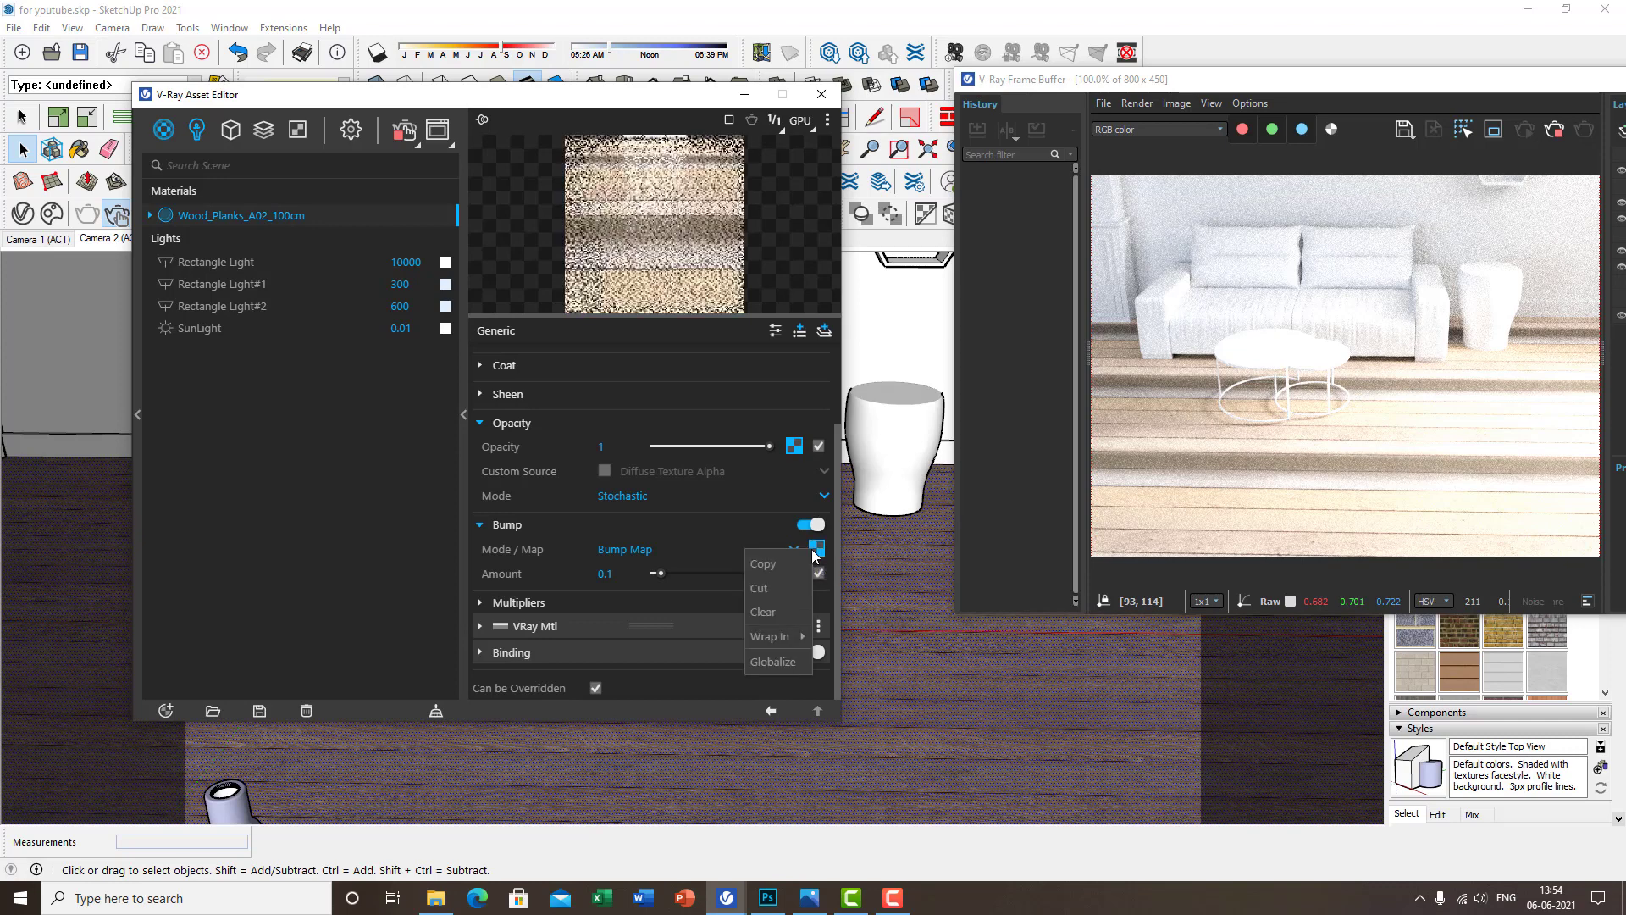
{"action": "right_click", "coordinate": [792, 446]}
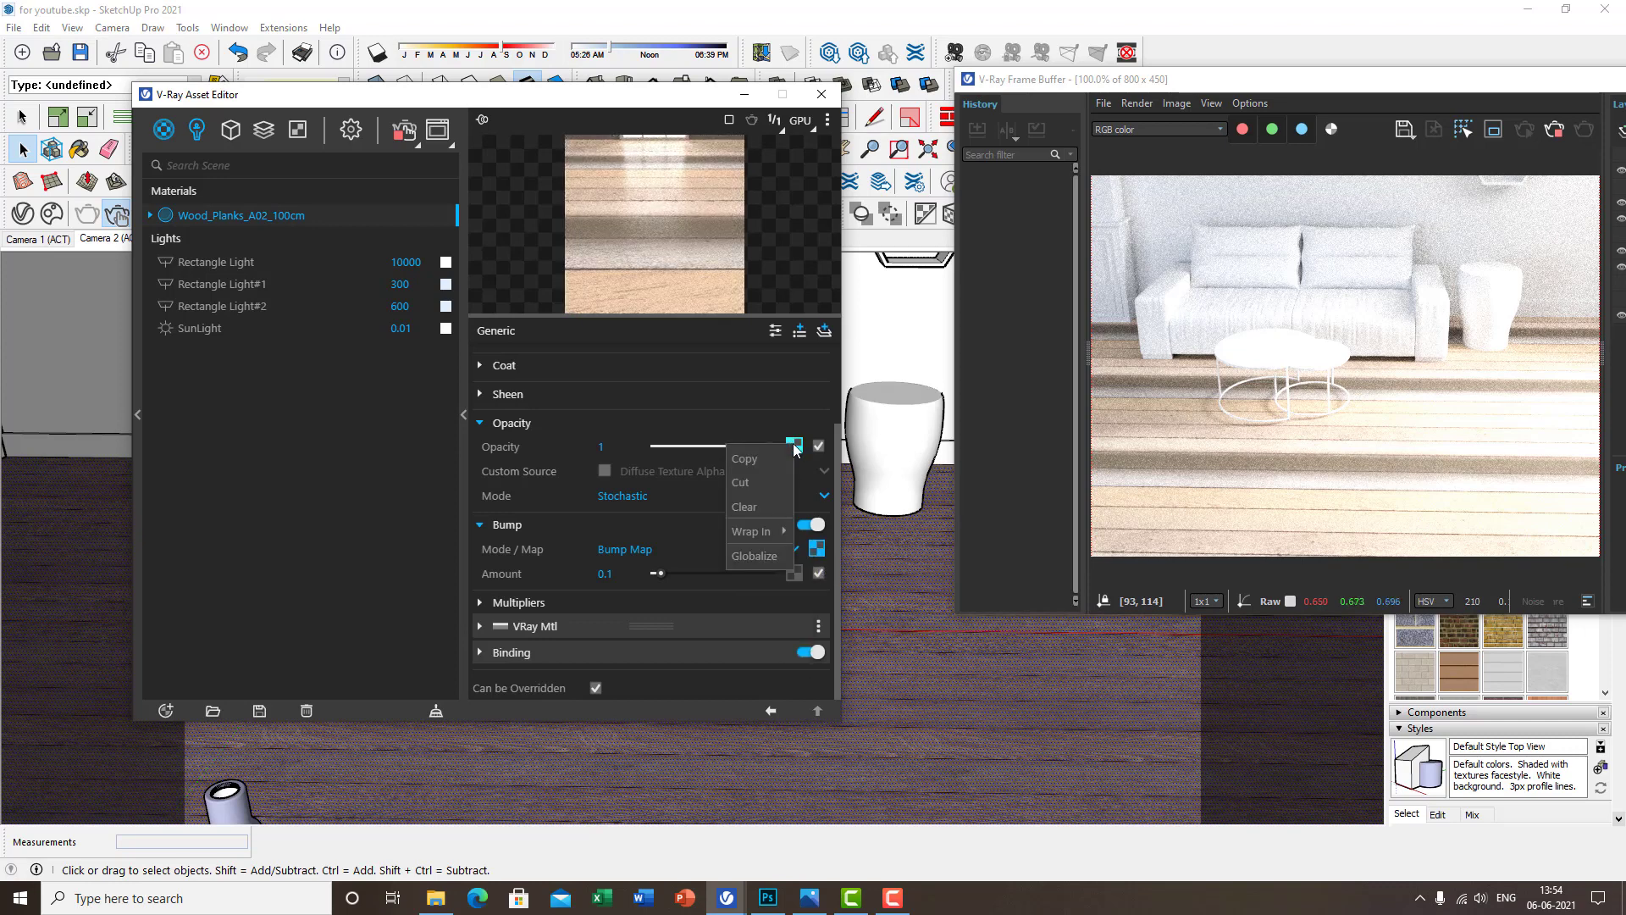
{"action": "left_click", "coordinate": [757, 511]}
Copy the VRay Mtl layer's diffuse texture and paste it as a copy into the Paint layer's Opacity slot
{"action": "left_click", "coordinate": [571, 627]}
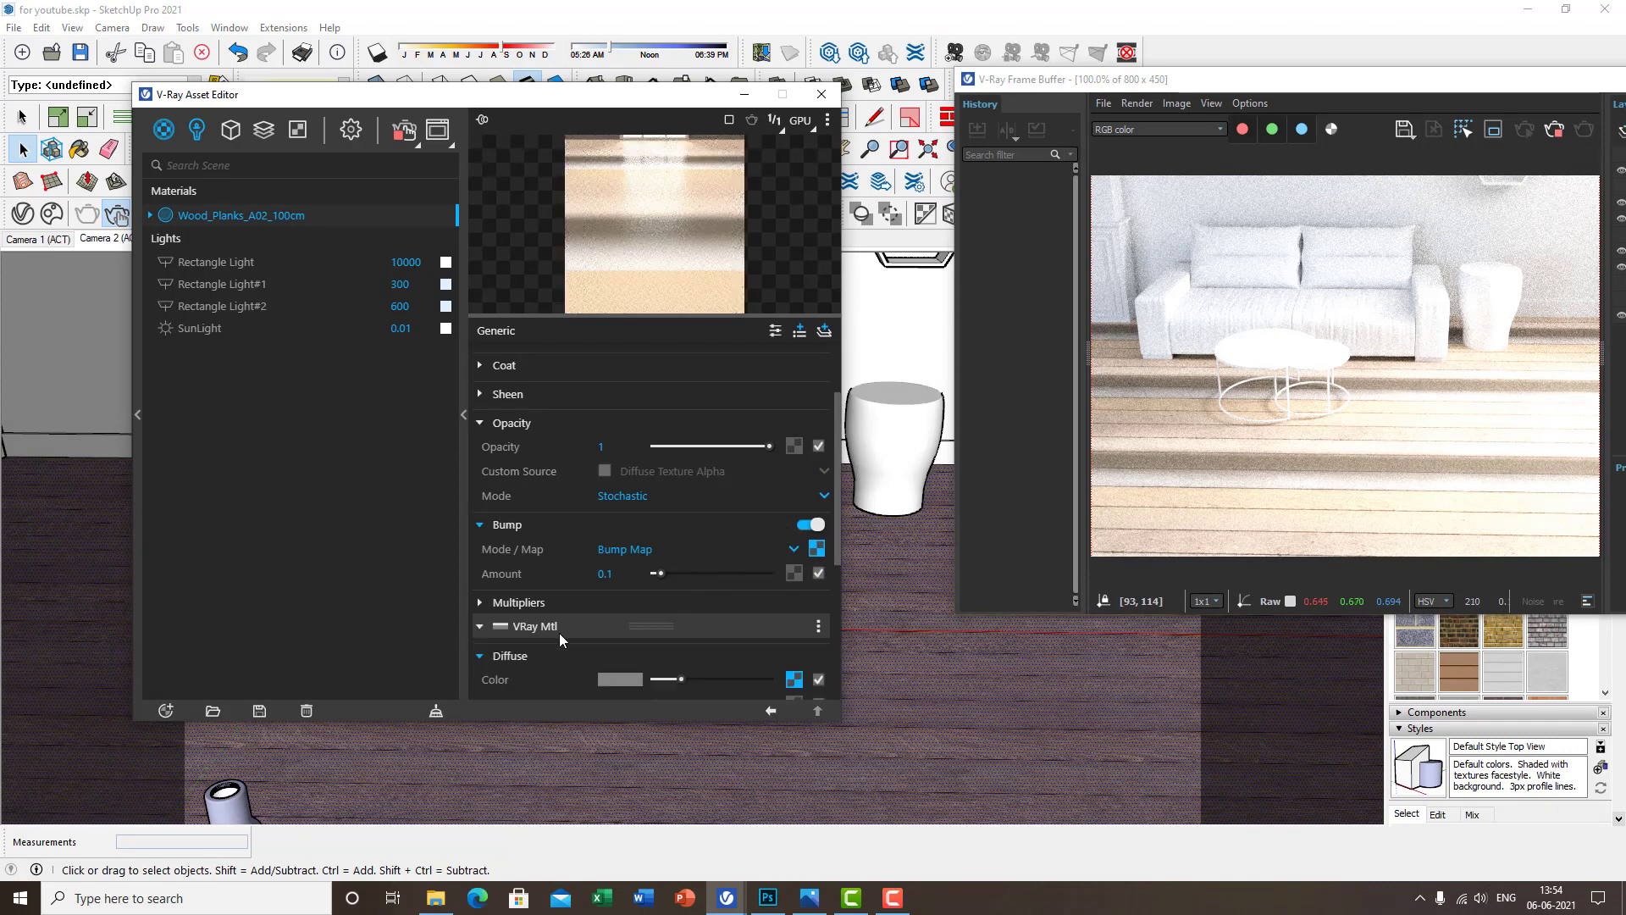
{"action": "scroll", "coordinate": [566, 632], "scroll_direction": "down", "scroll_amount": 1}
{"action": "scroll", "coordinate": [566, 632], "scroll_direction": "down", "scroll_amount": 1}
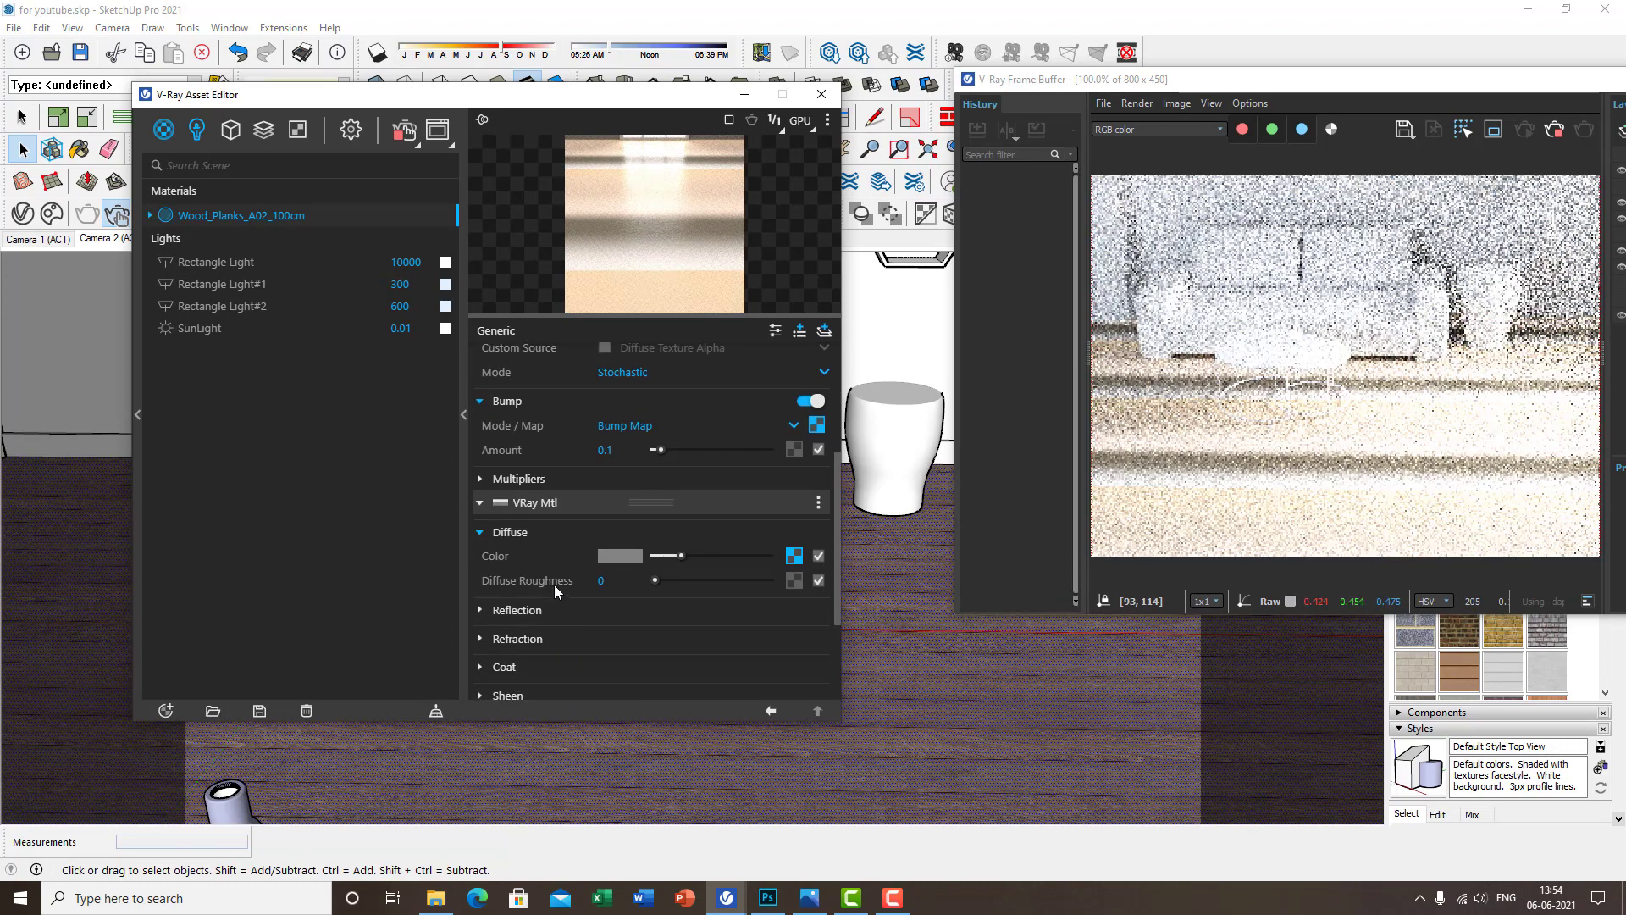
{"action": "right_click", "coordinate": [790, 558]}
{"action": "left_click", "coordinate": [769, 567]}
{"action": "scroll", "coordinate": [768, 550], "scroll_direction": "up", "scroll_amount": 3}
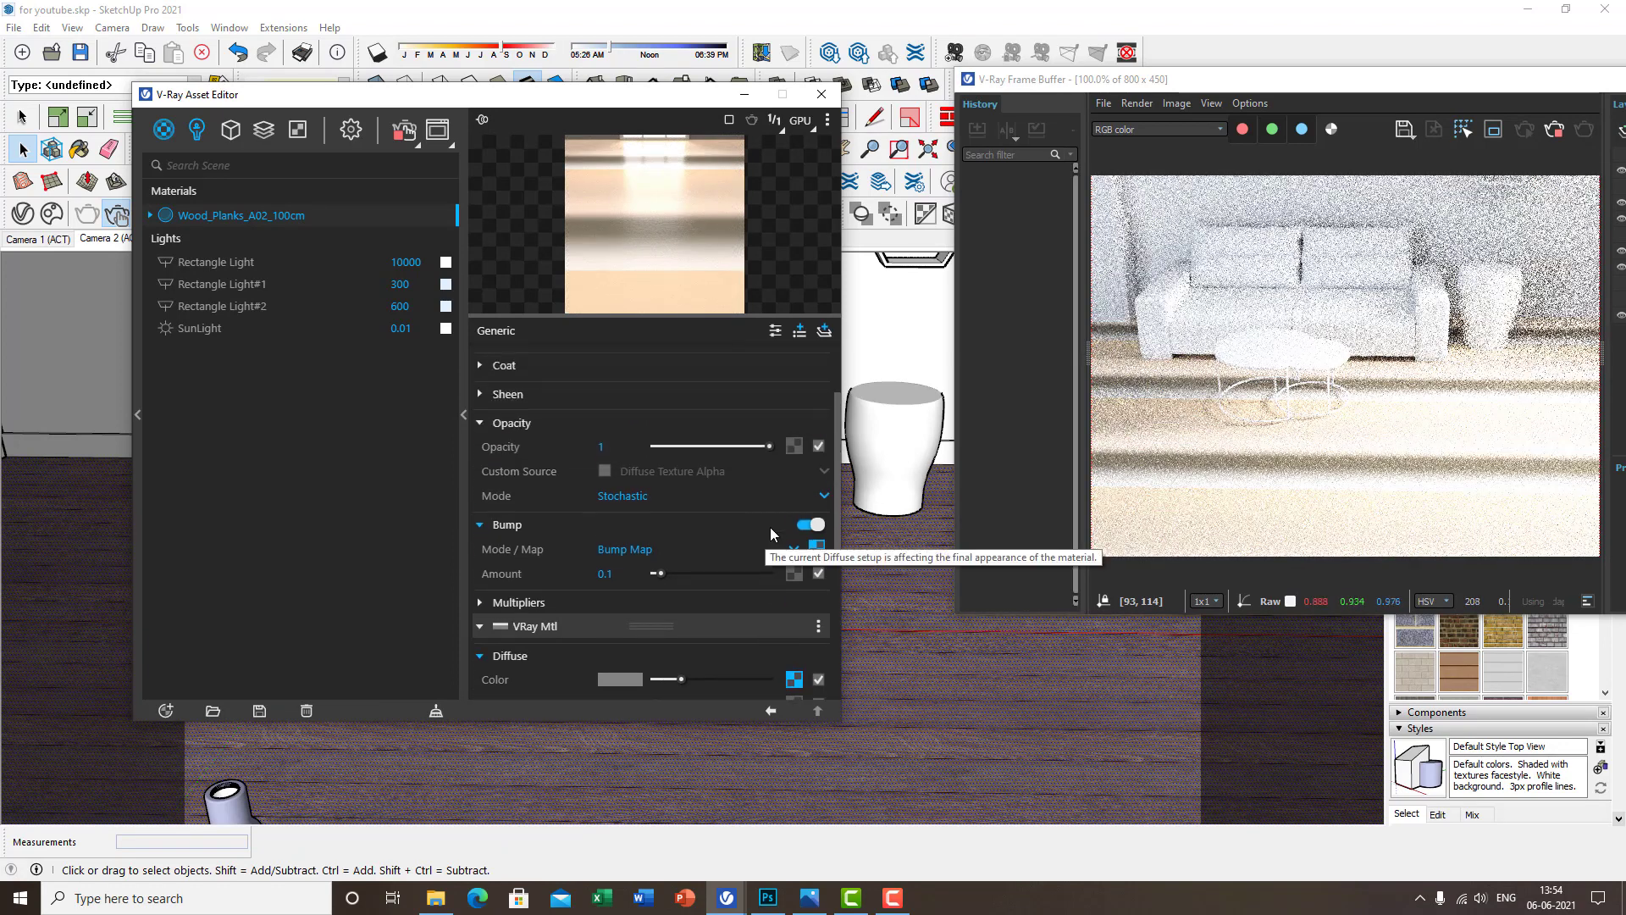
{"action": "right_click", "coordinate": [798, 449]}
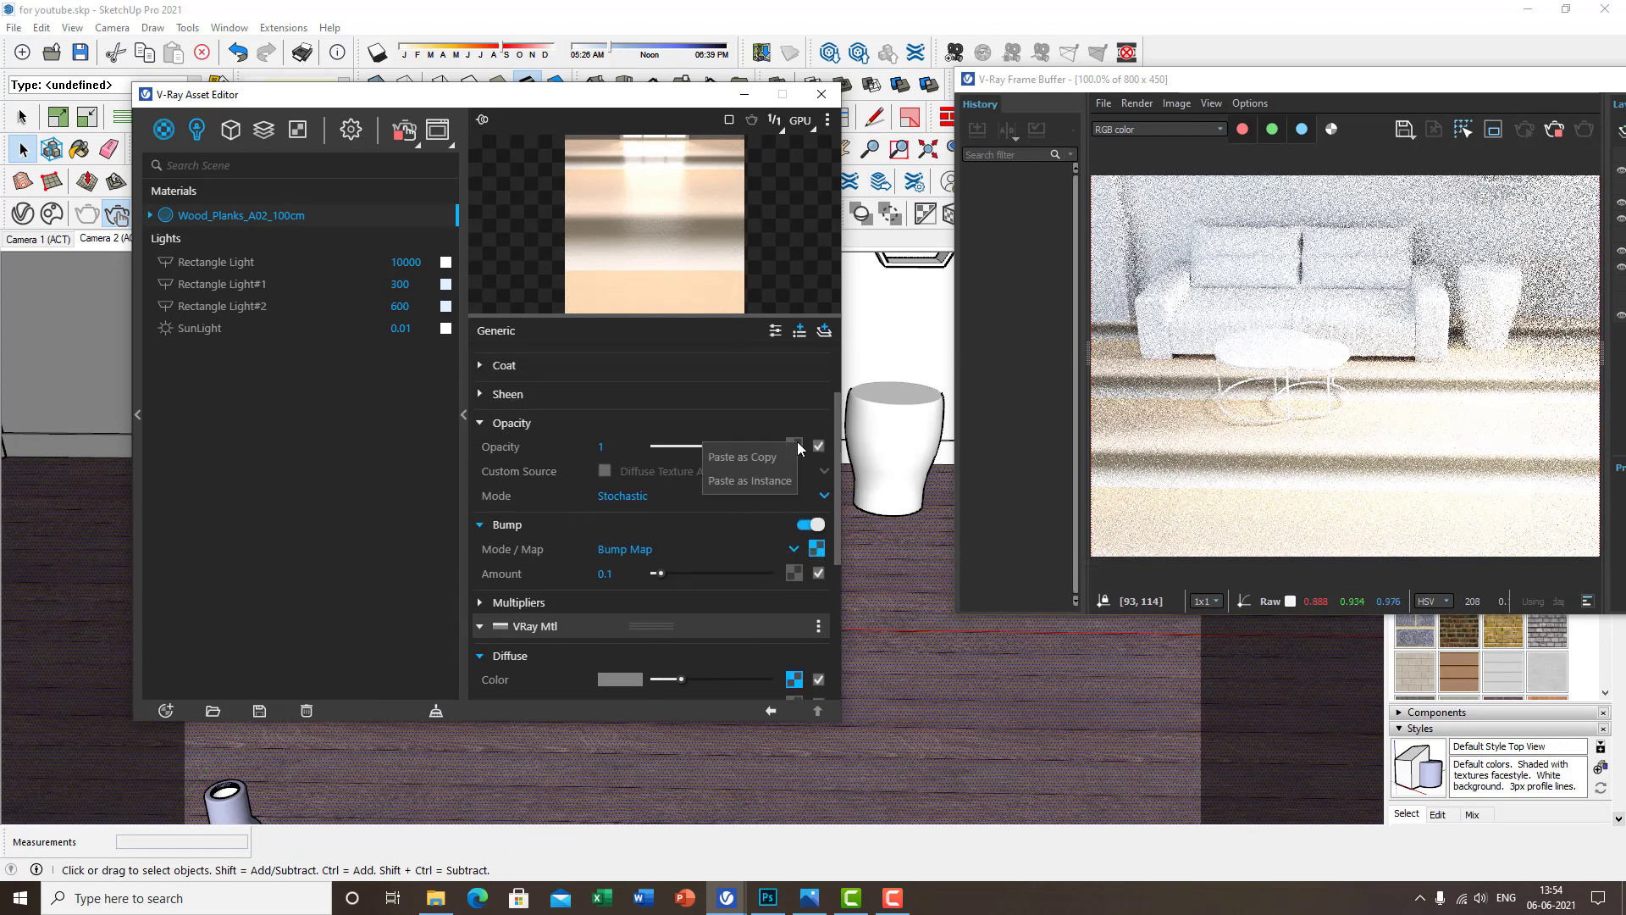
{"action": "left_click", "coordinate": [754, 458]}
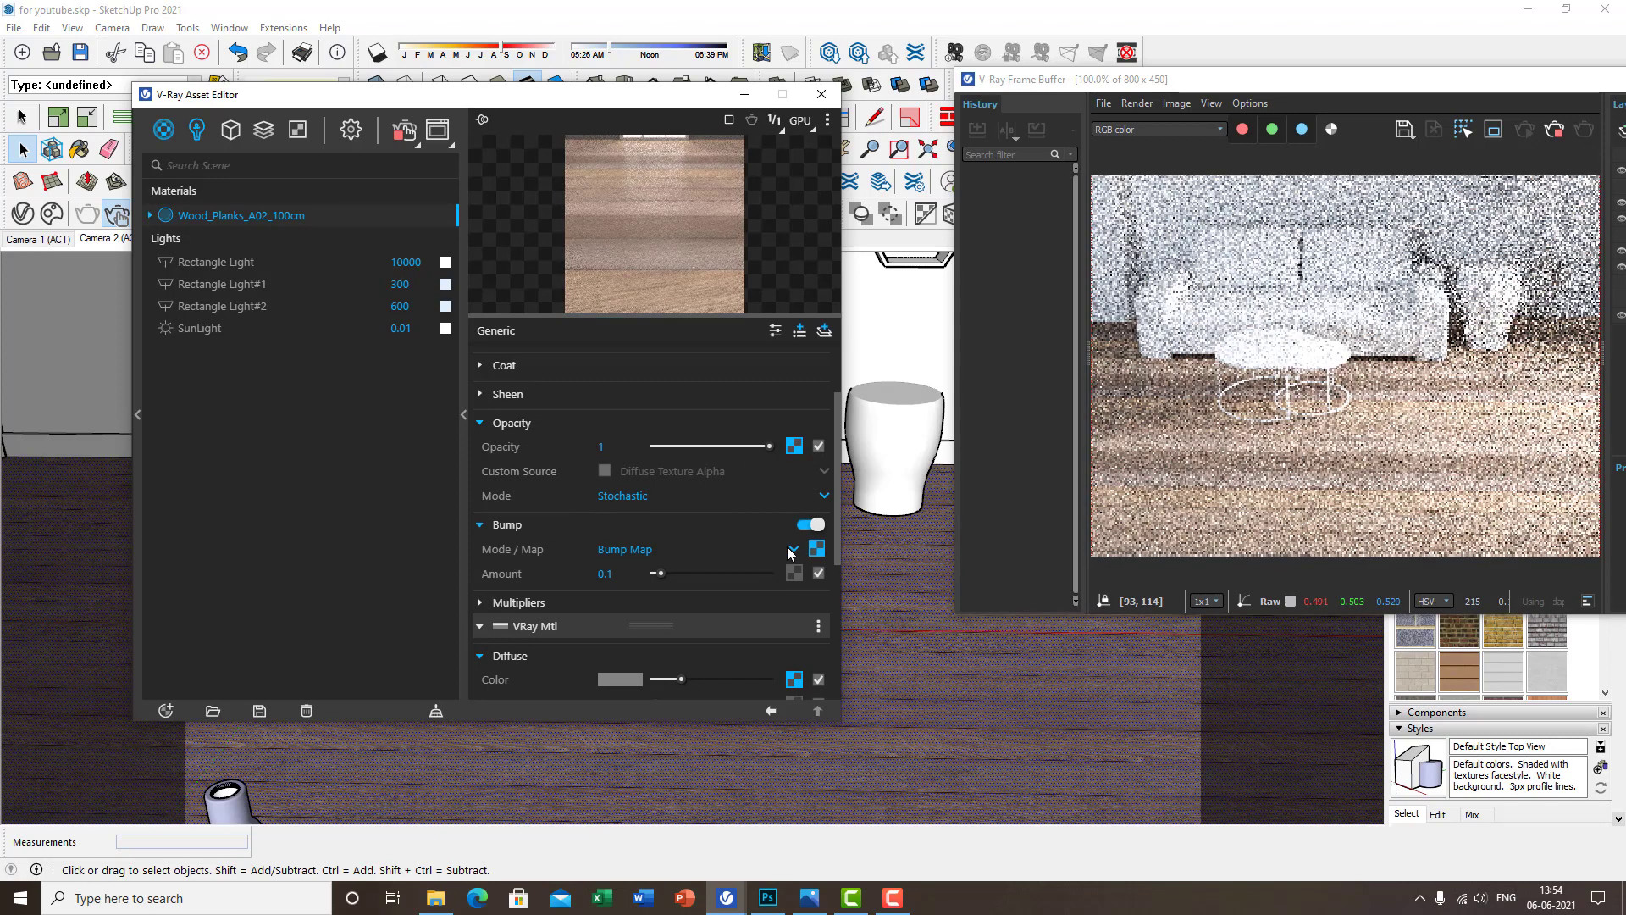
Reposition the frame buffer window so its layers list shows, and set the Paint layer's Coat Amount to 0.16
{"action": "scroll", "coordinate": [790, 552], "scroll_direction": "up", "scroll_amount": 2}
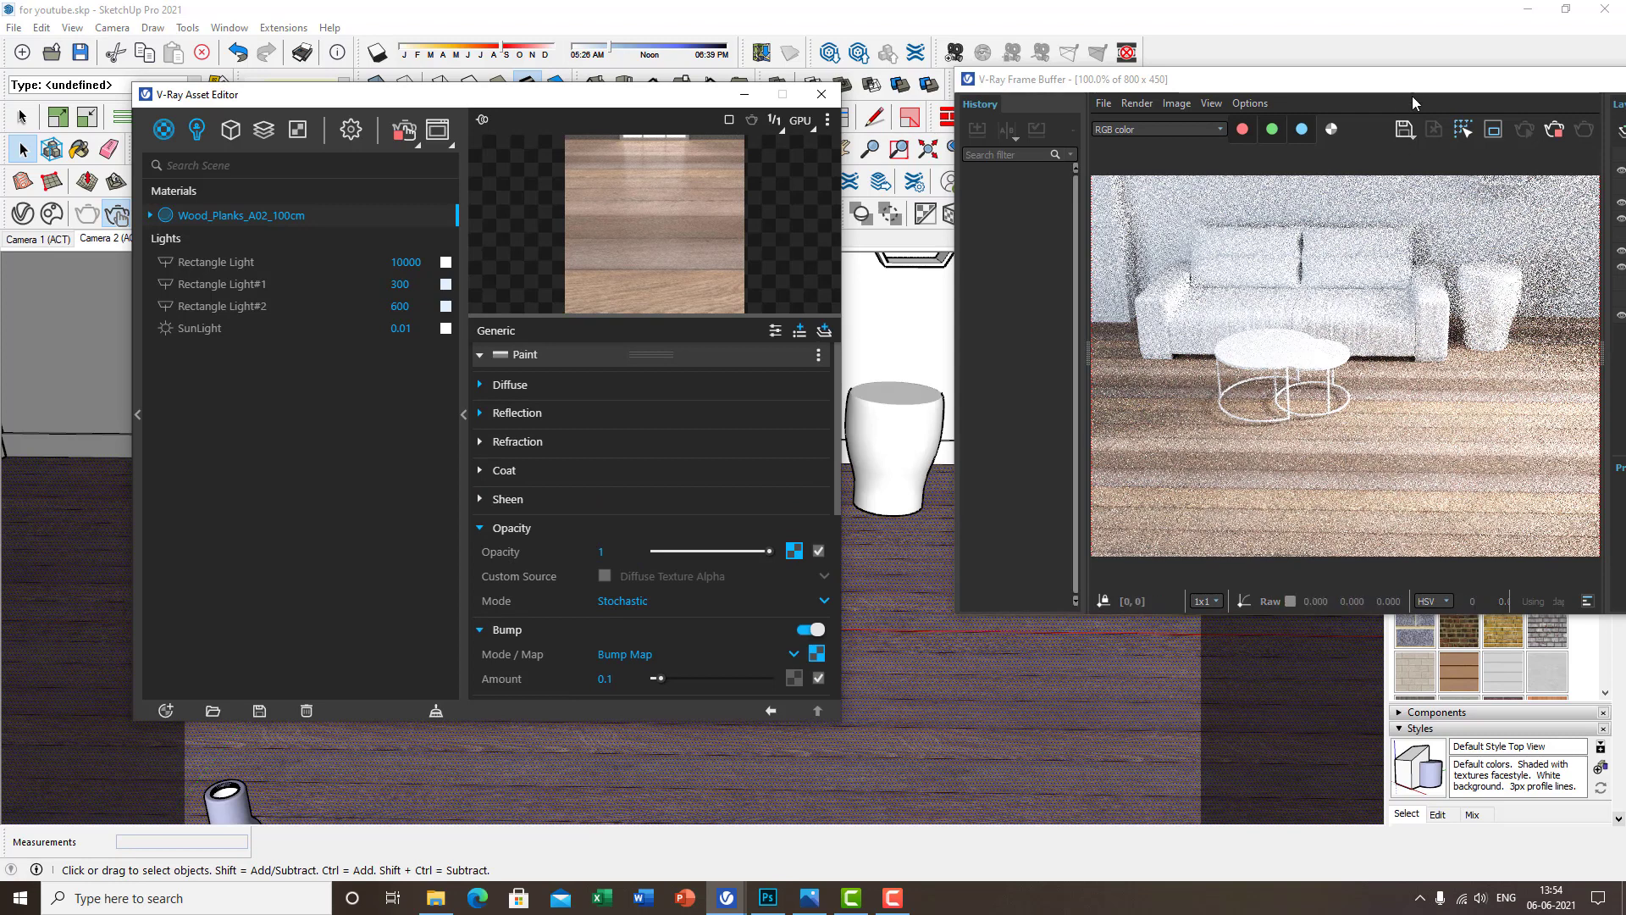
{"action": "left_click_drag", "start_coordinate": [1355, 93], "coordinate": [1251, 132]}
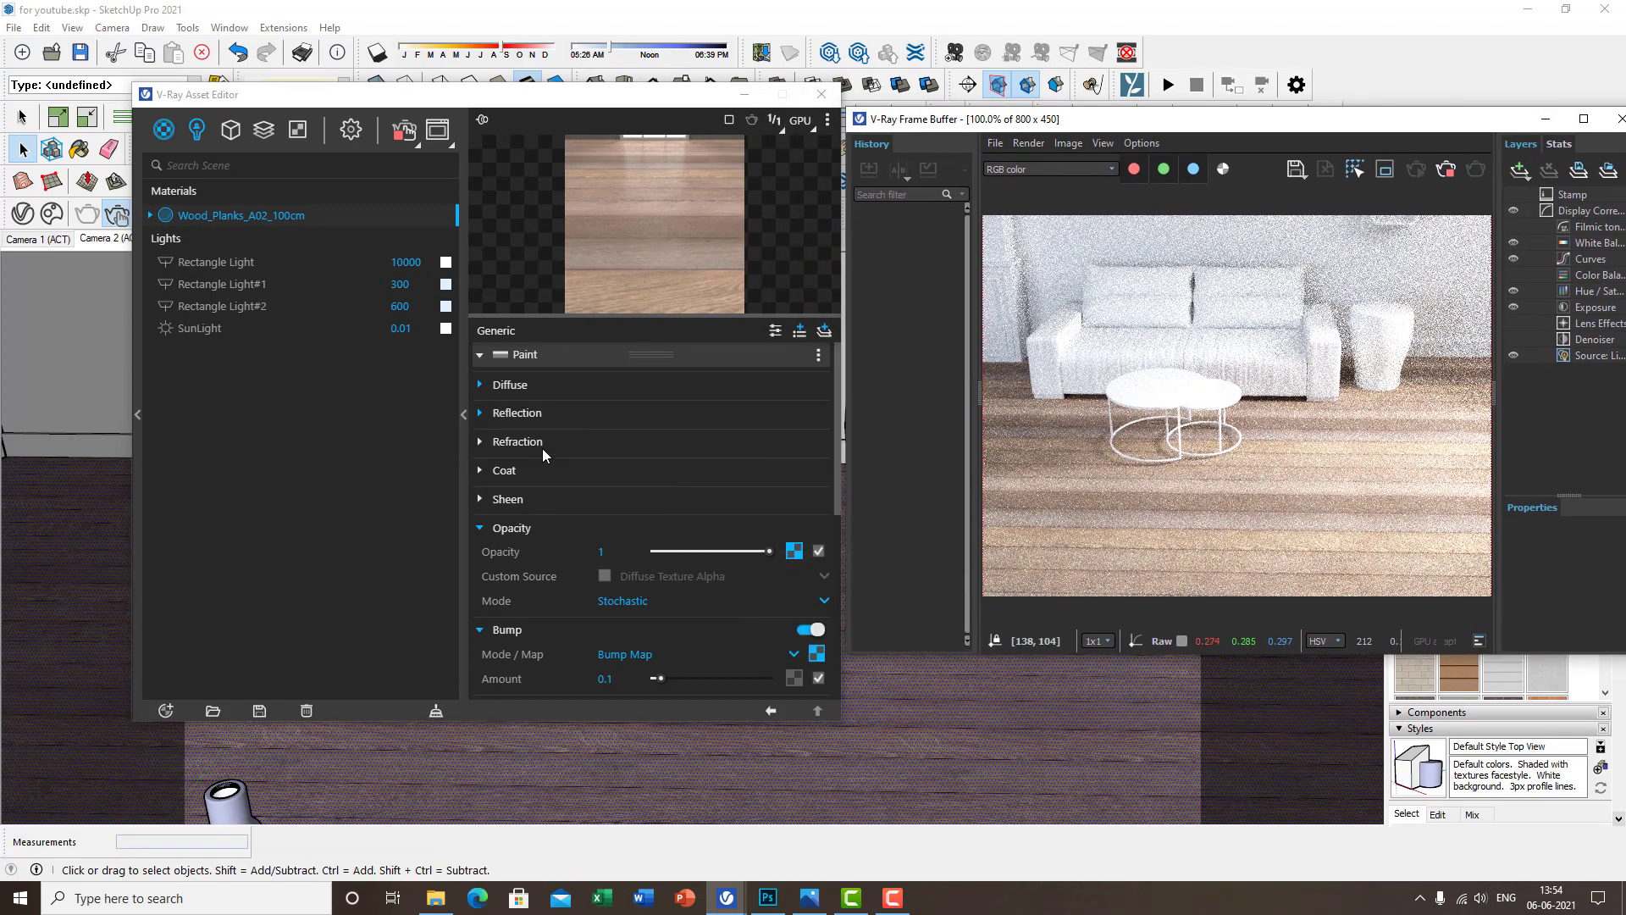
{"action": "scroll", "coordinate": [616, 566], "scroll_direction": "down", "scroll_amount": 3}
{"action": "scroll", "coordinate": [576, 534], "scroll_direction": "up", "scroll_amount": 3}
{"action": "left_click", "coordinate": [539, 501]}
{"action": "left_click", "coordinate": [534, 496]}
{"action": "left_click", "coordinate": [516, 474]}
{"action": "left_click", "coordinate": [673, 493]}
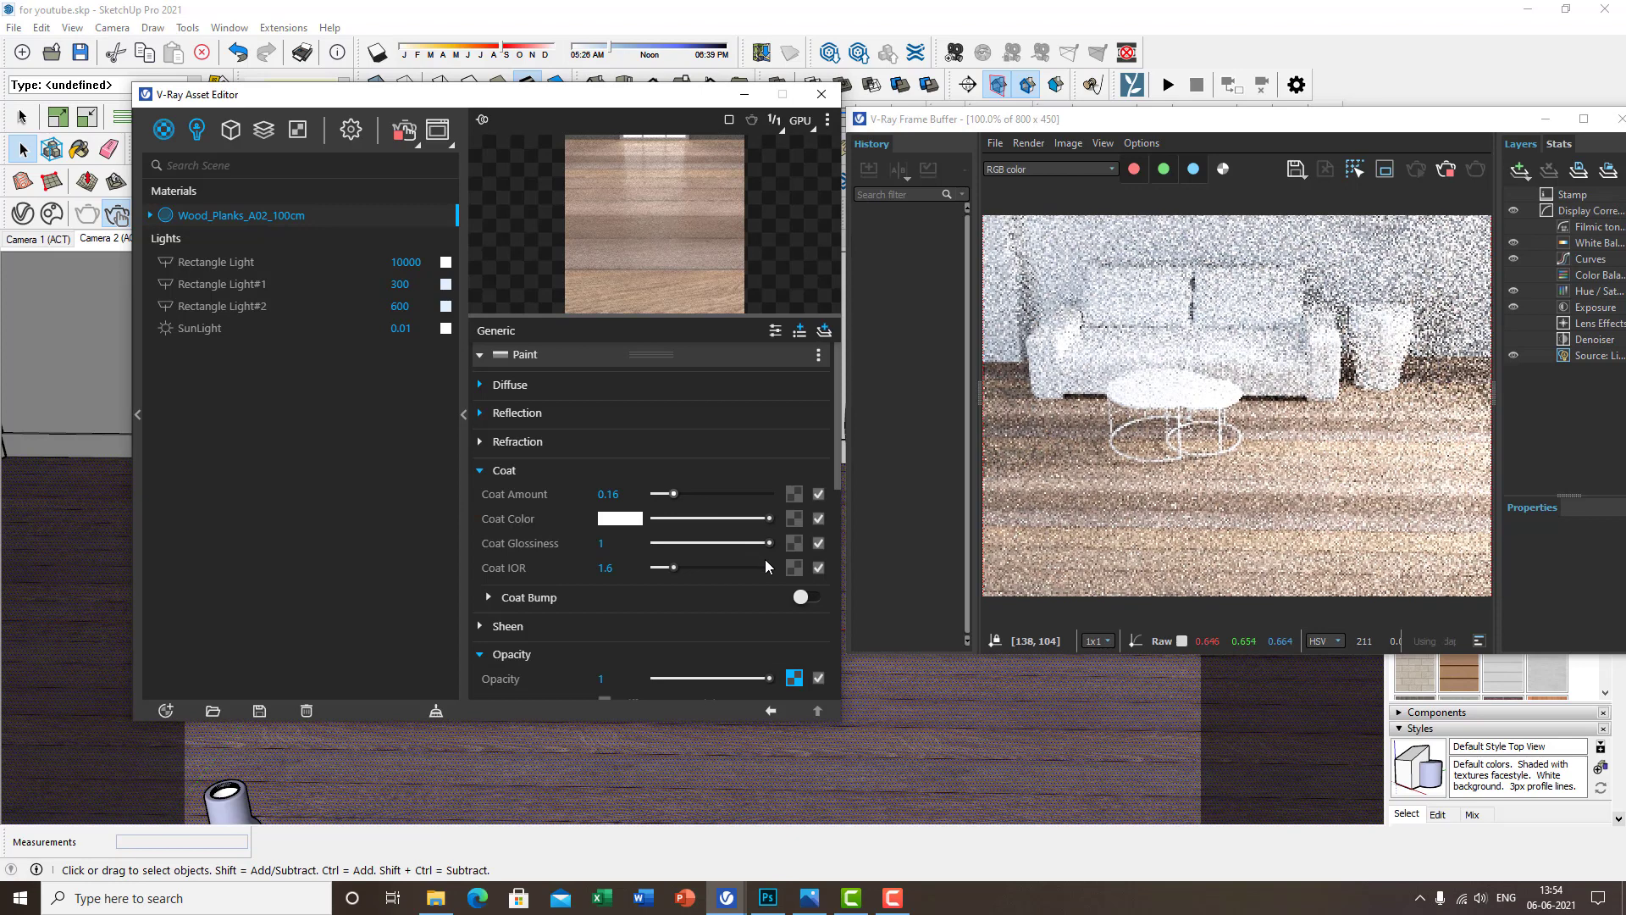
Set the Coat Color to a light cream of R 1, G 0.905, B 0.78
{"action": "left_click", "coordinate": [623, 518]}
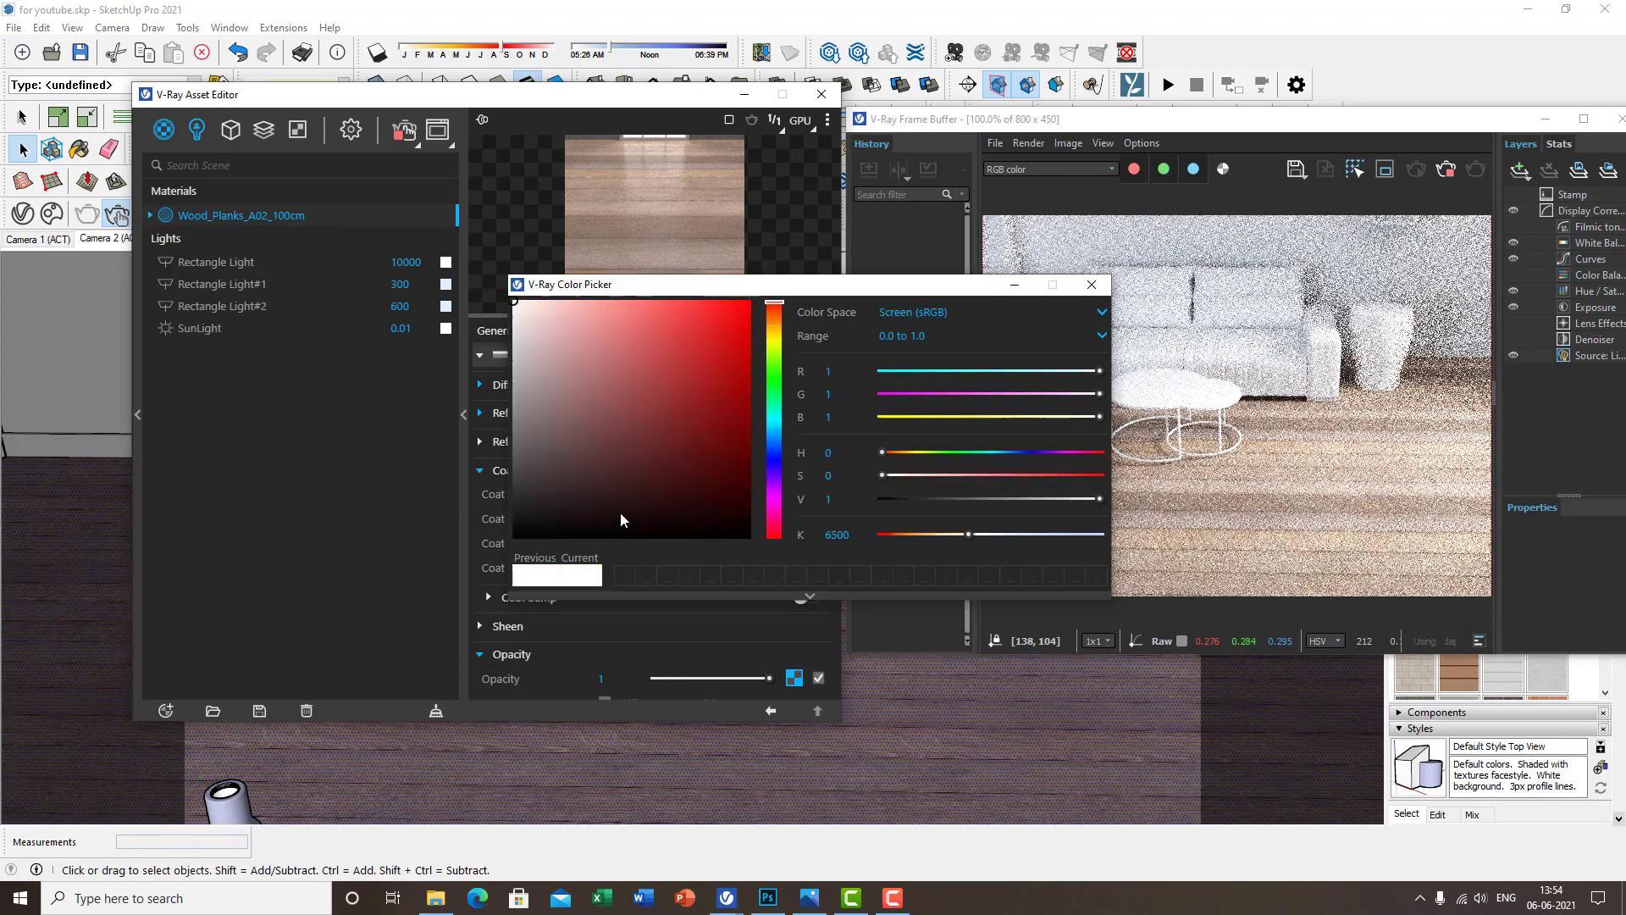
{"action": "left_click", "coordinate": [773, 325]}
{"action": "left_click", "coordinate": [566, 301]}
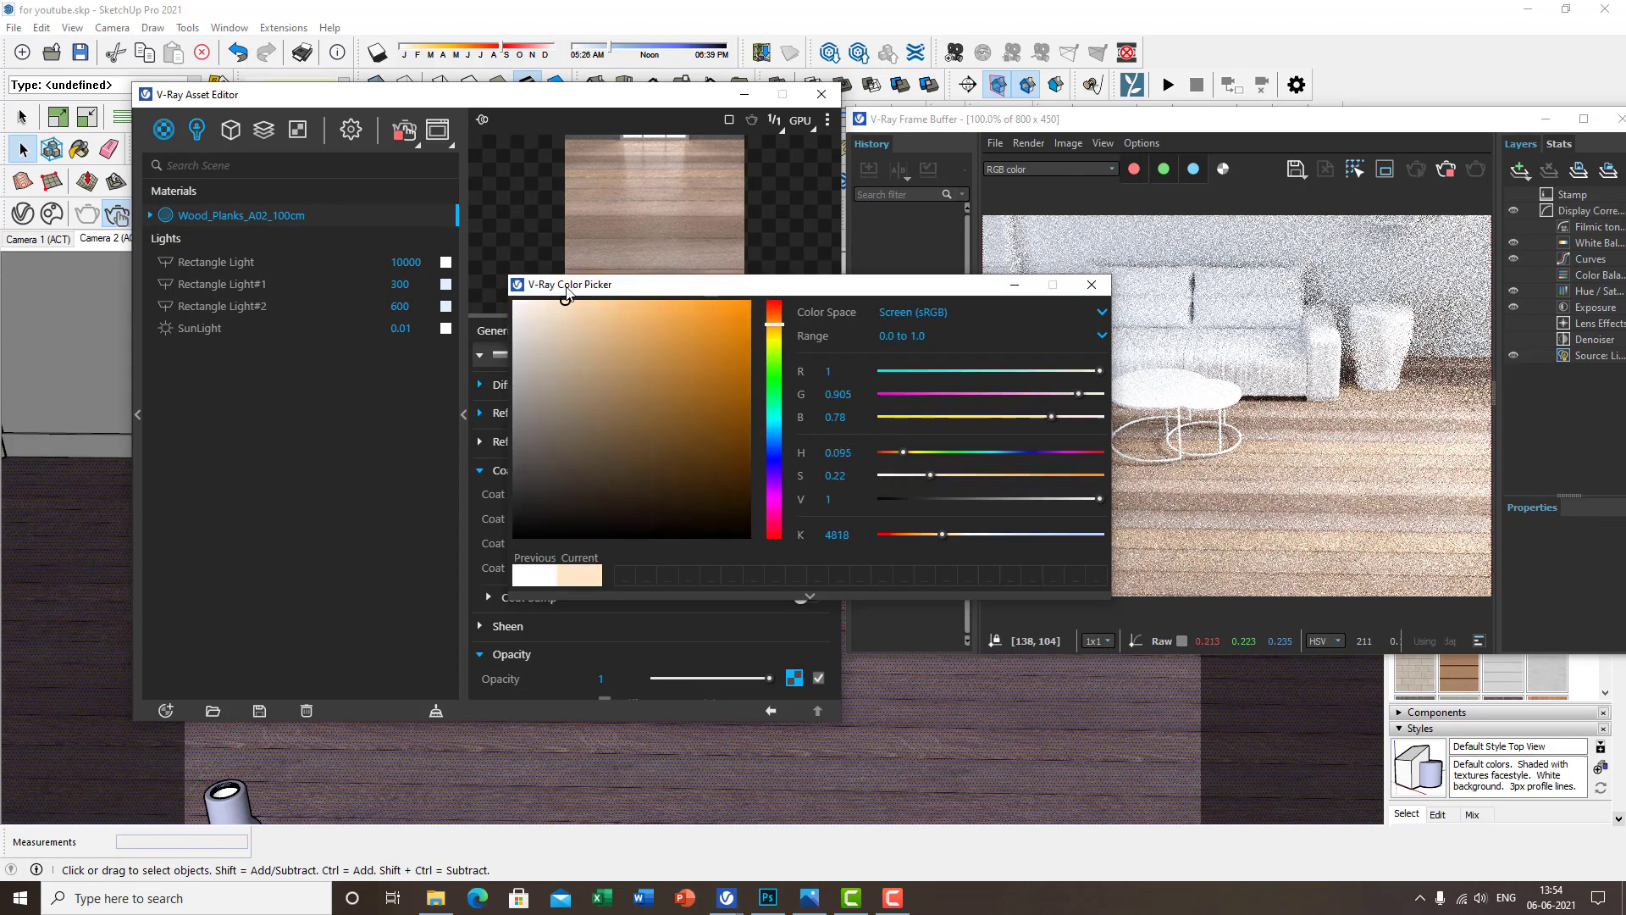
{"action": "left_click", "coordinate": [1091, 284]}
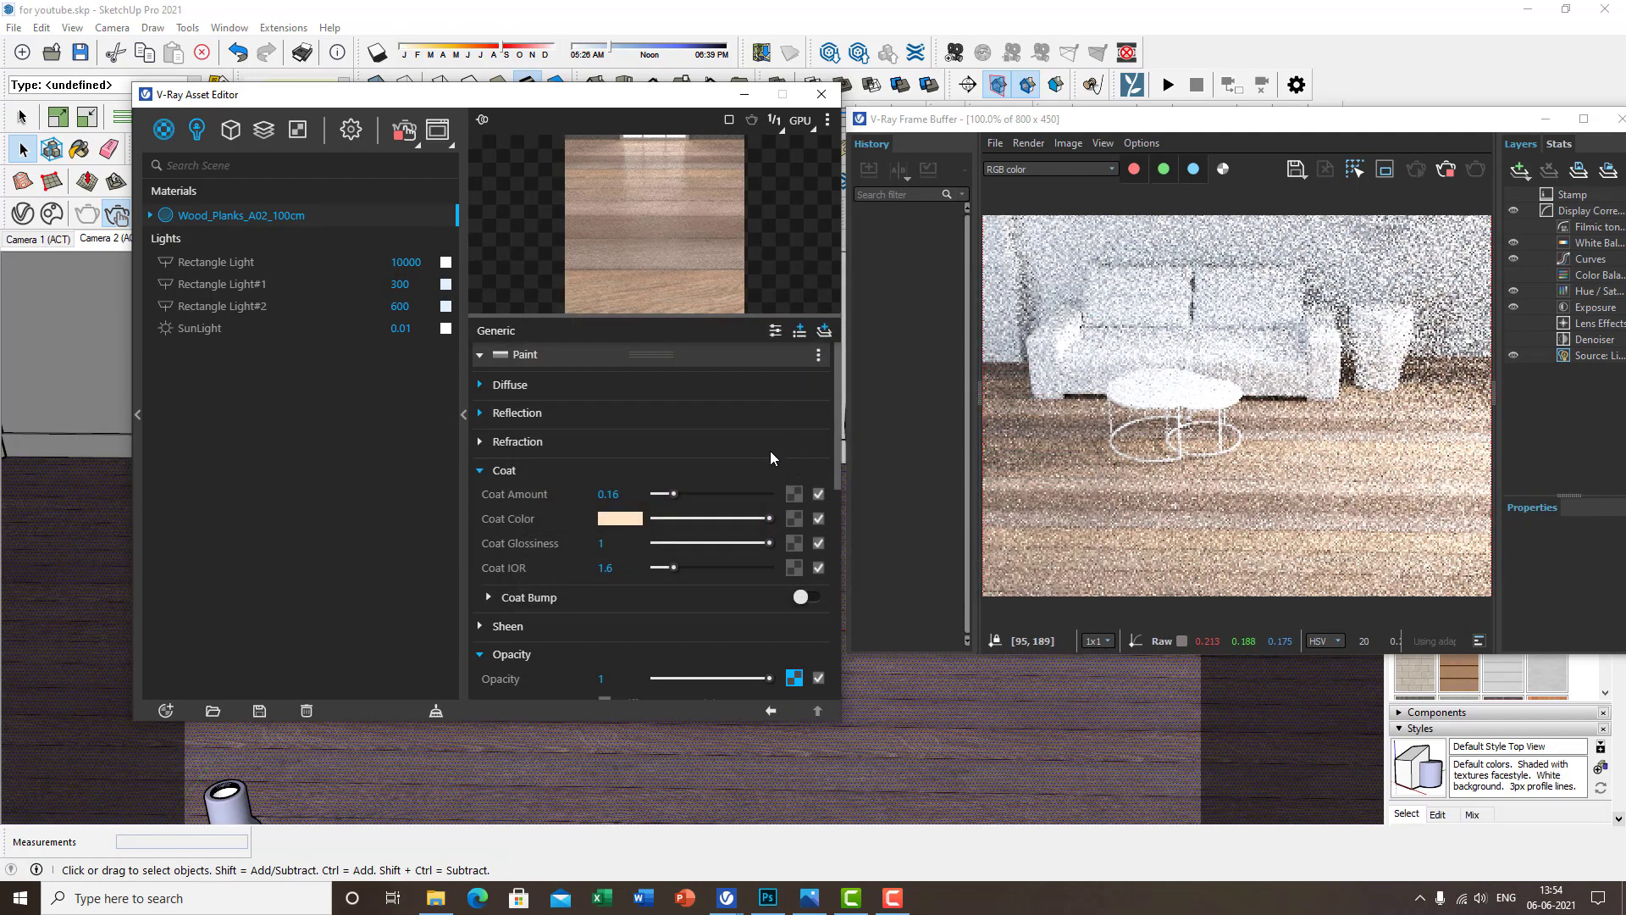
Set the Coat Amount to 0.3 and the Coat Glossiness to 0.86
{"action": "left_click_drag", "start_coordinate": [674, 494], "coordinate": [777, 494]}
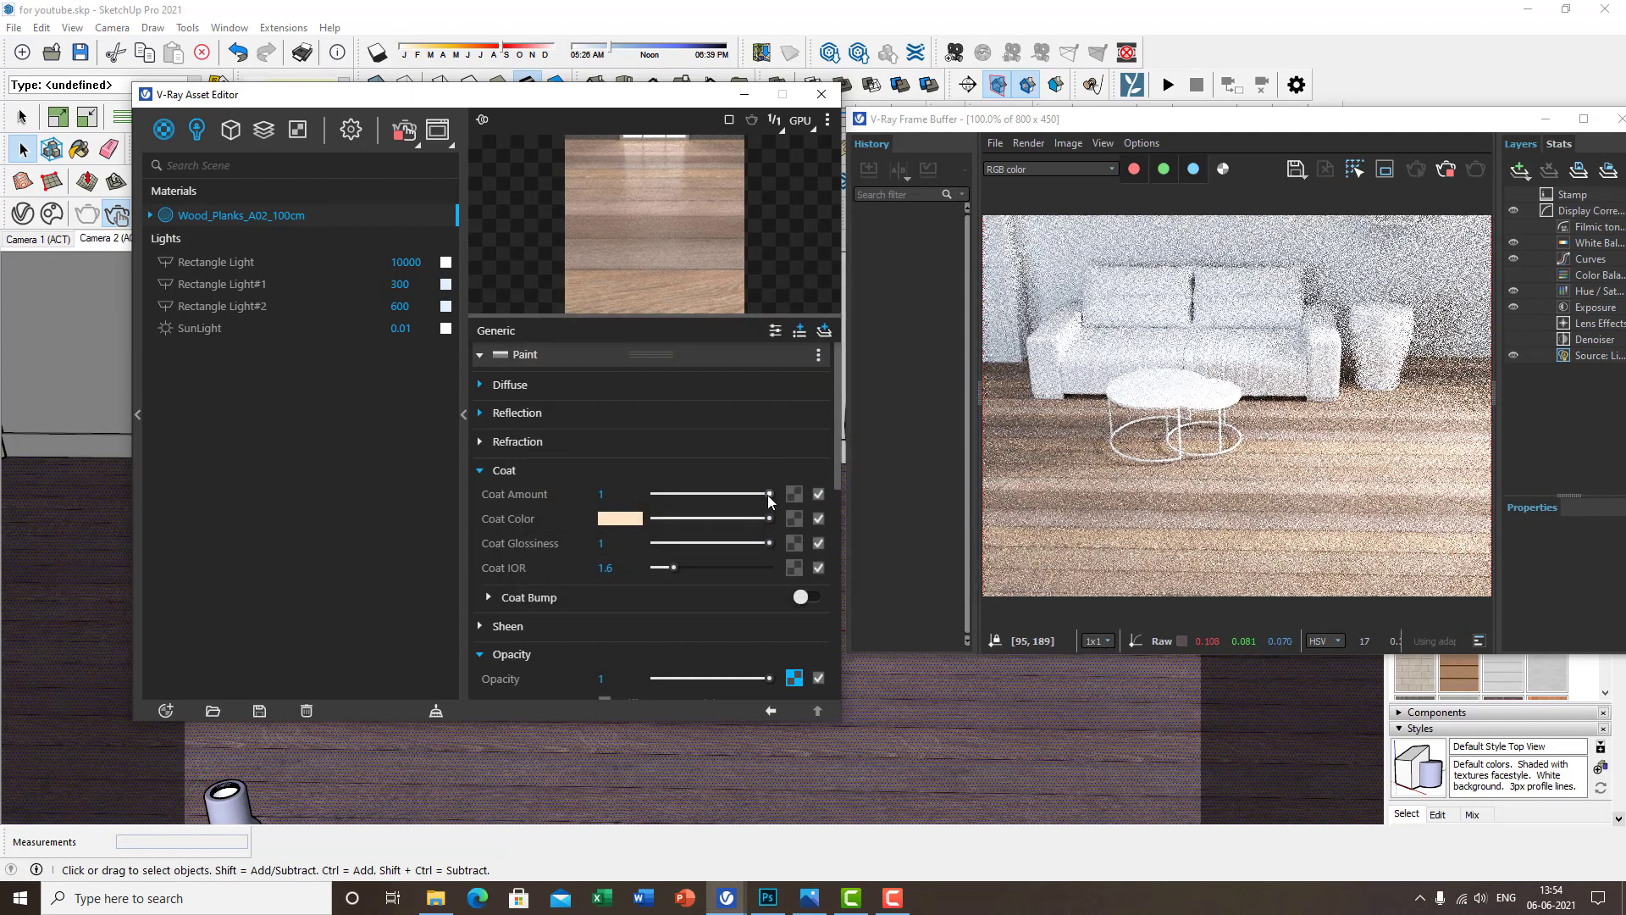
{"action": "left_click", "coordinate": [689, 494]}
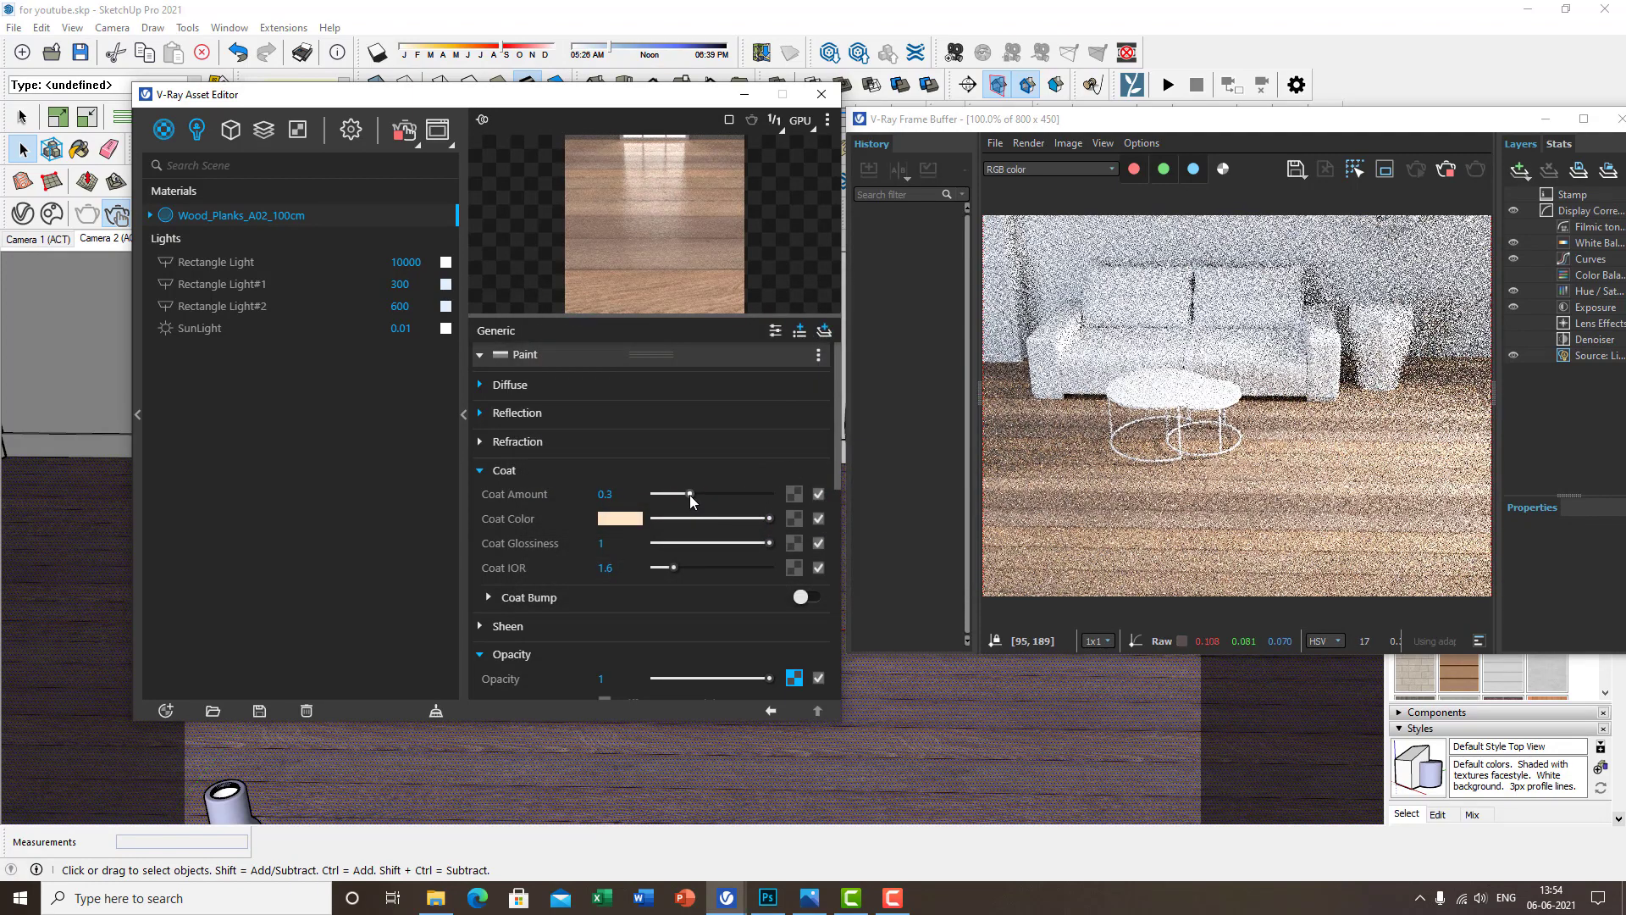
{"action": "left_click", "coordinate": [752, 543]}
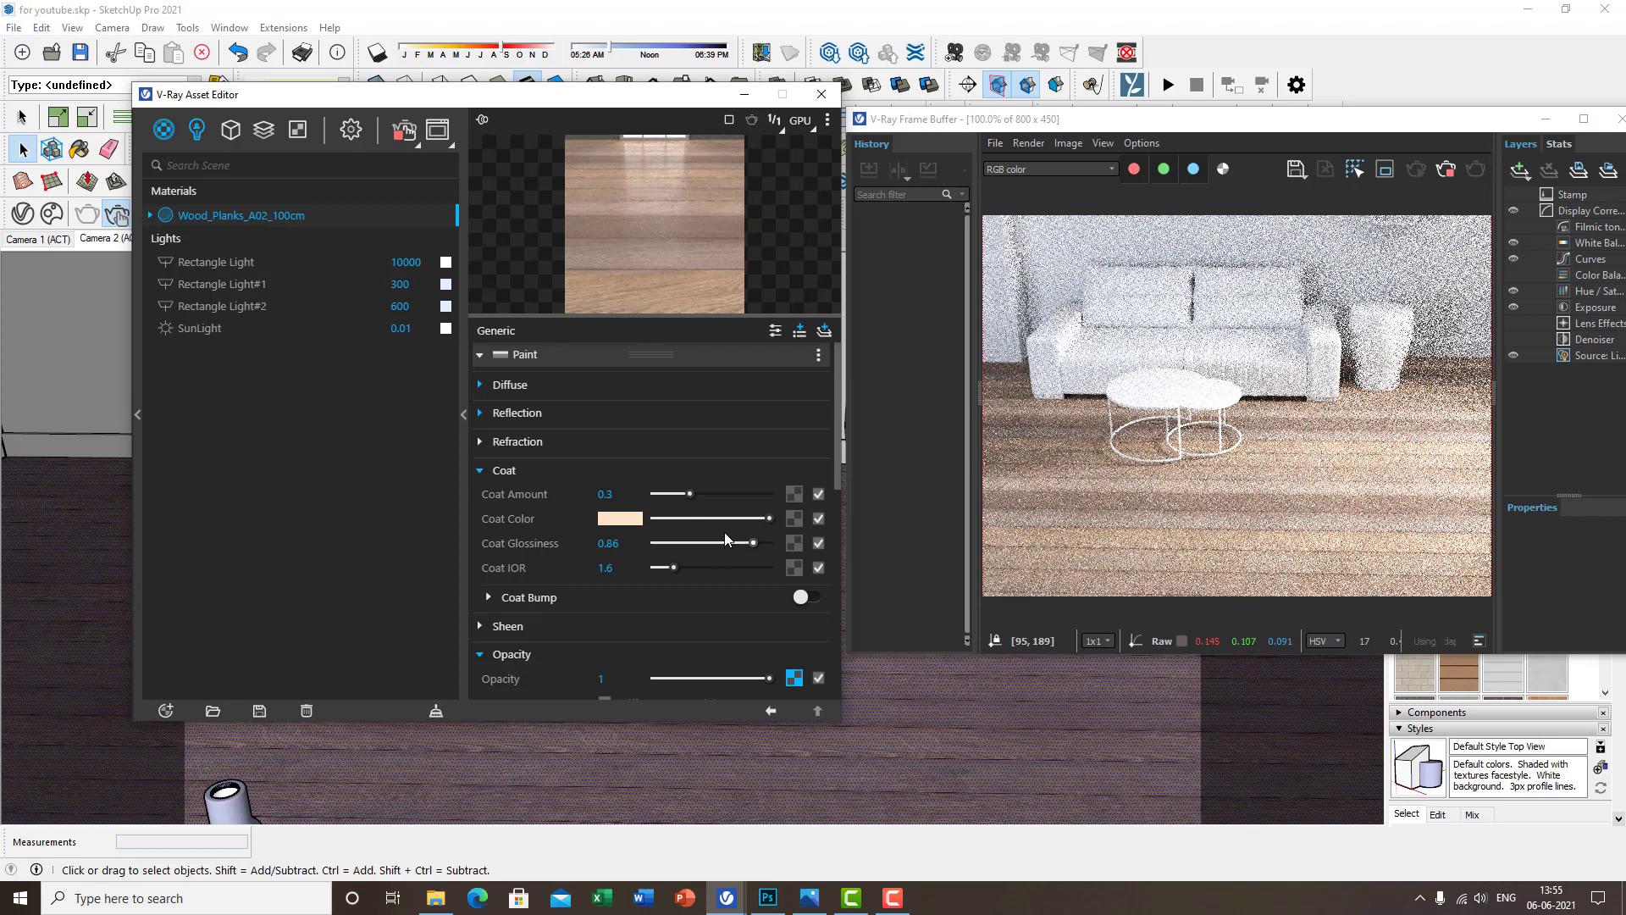
{"action": "scroll", "coordinate": [542, 466], "scroll_direction": "down", "scroll_amount": 4}
{"action": "scroll", "coordinate": [558, 482], "scroll_direction": "up", "scroll_amount": 3}
{"action": "scroll", "coordinate": [567, 491], "scroll_direction": "down", "scroll_amount": 5}
{"action": "scroll", "coordinate": [579, 504], "scroll_direction": "up", "scroll_amount": 6}
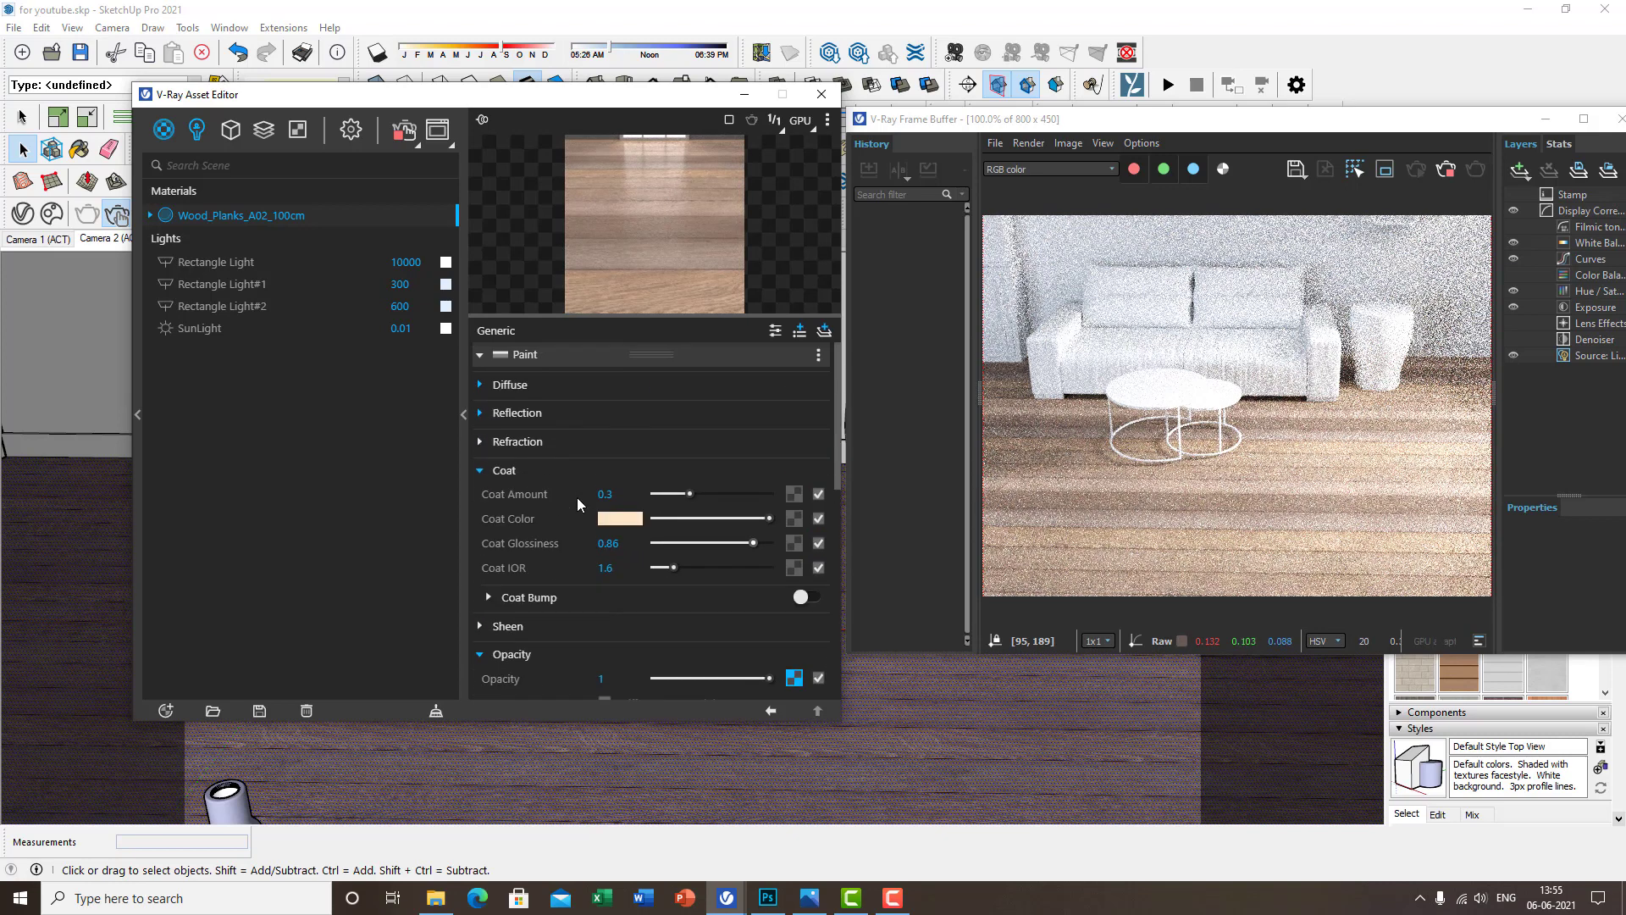
Close the asset editor and inspect the rendered floor up close and from the side with the wall column
{"action": "left_click", "coordinate": [488, 357]}
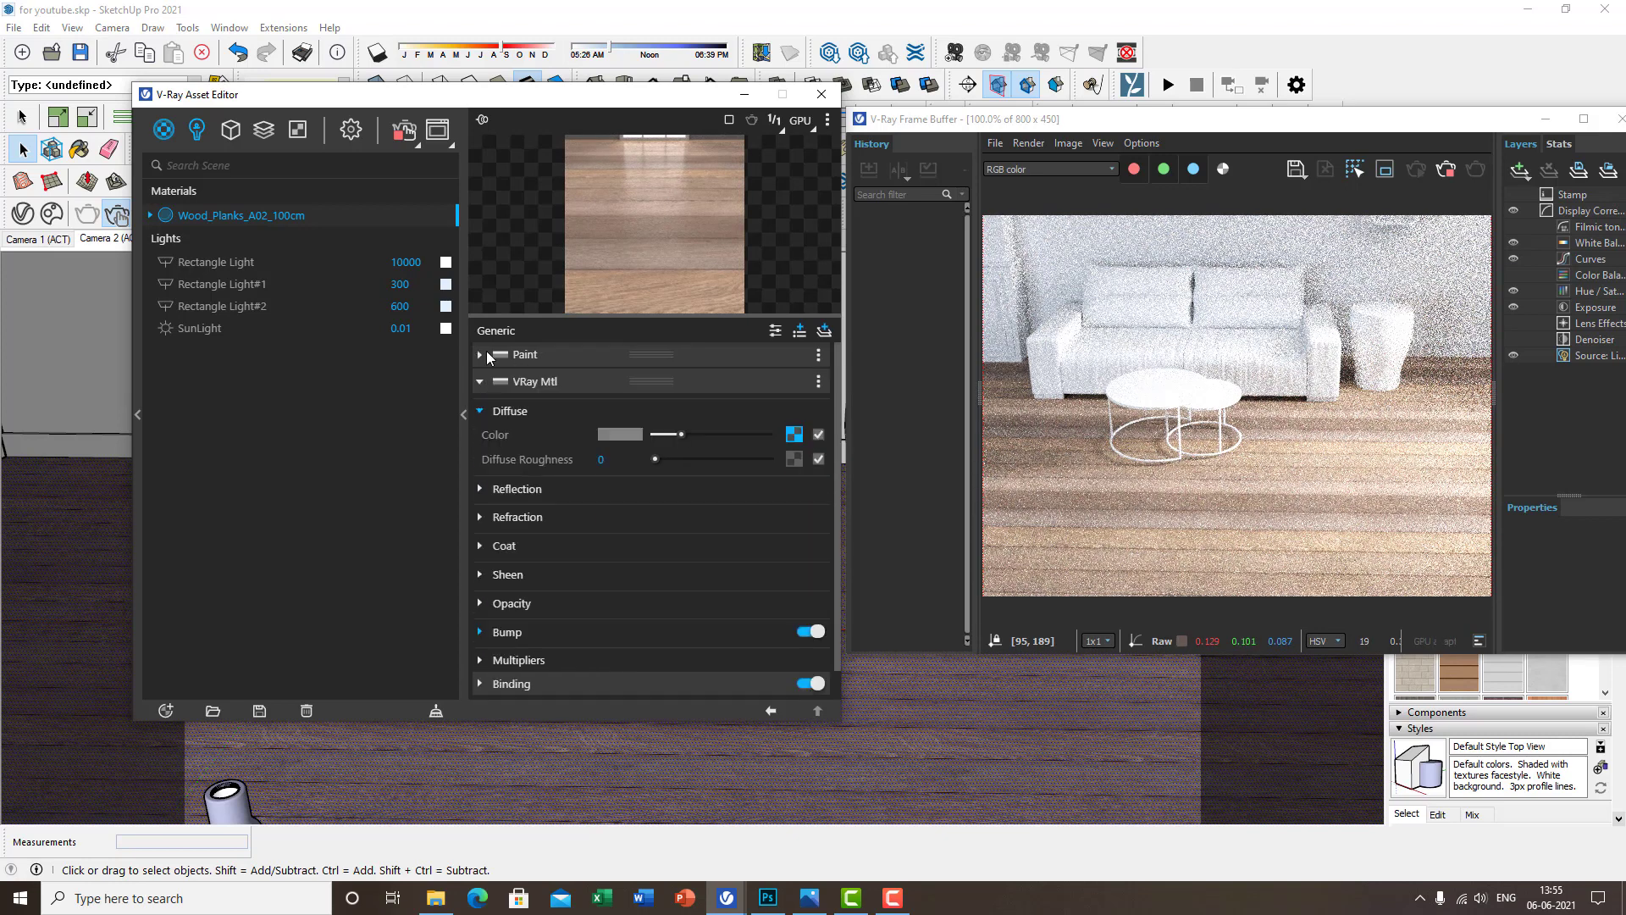
{"action": "left_click", "coordinate": [821, 94]}
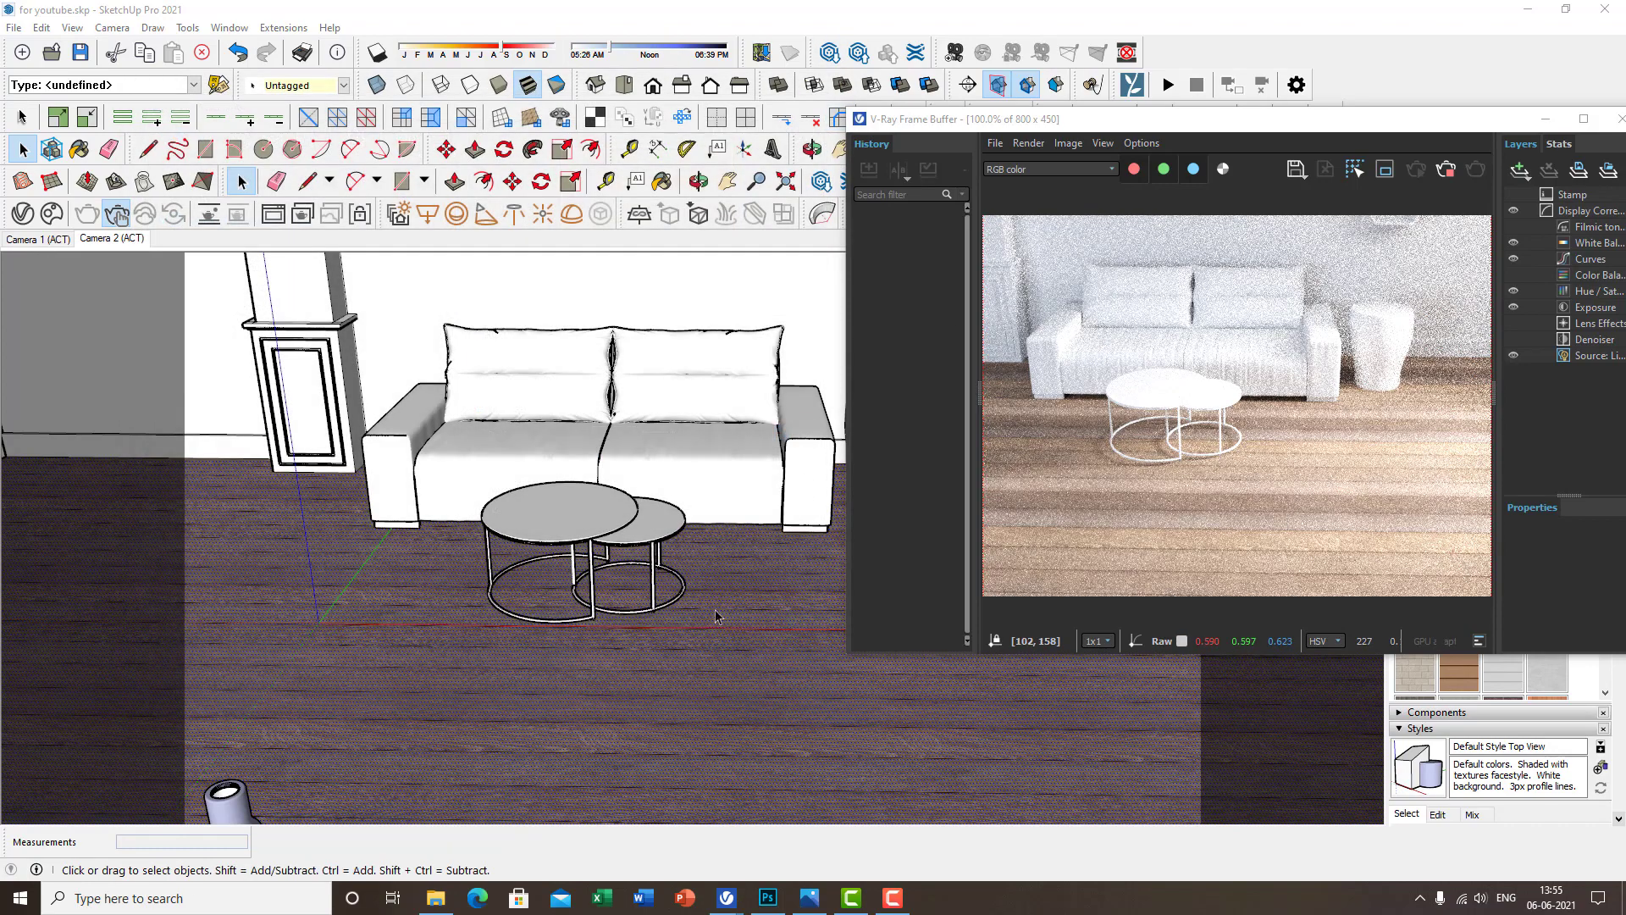
{"action": "mouse_move", "coordinate": [724, 580]}
{"action": "middle_mouse_down"}
{"action": "mouse_move", "coordinate": [728, 552]}
{"action": "mouse_move", "coordinate": [707, 598]}
{"action": "middle_mouse_up"}
{"action": "middle_click_drag", "start_coordinate": [614, 635], "coordinate": [542, 675]}
{"action": "scroll", "coordinate": [623, 646], "scroll_direction": "up", "scroll_amount": 2}
{"action": "middle_click_drag", "start_coordinate": [584, 427], "coordinate": [705, 528], "text": "shift"}
{"action": "scroll", "coordinate": [566, 458], "scroll_direction": "up", "scroll_amount": 2}
{"action": "left_click", "coordinate": [894, 898]}
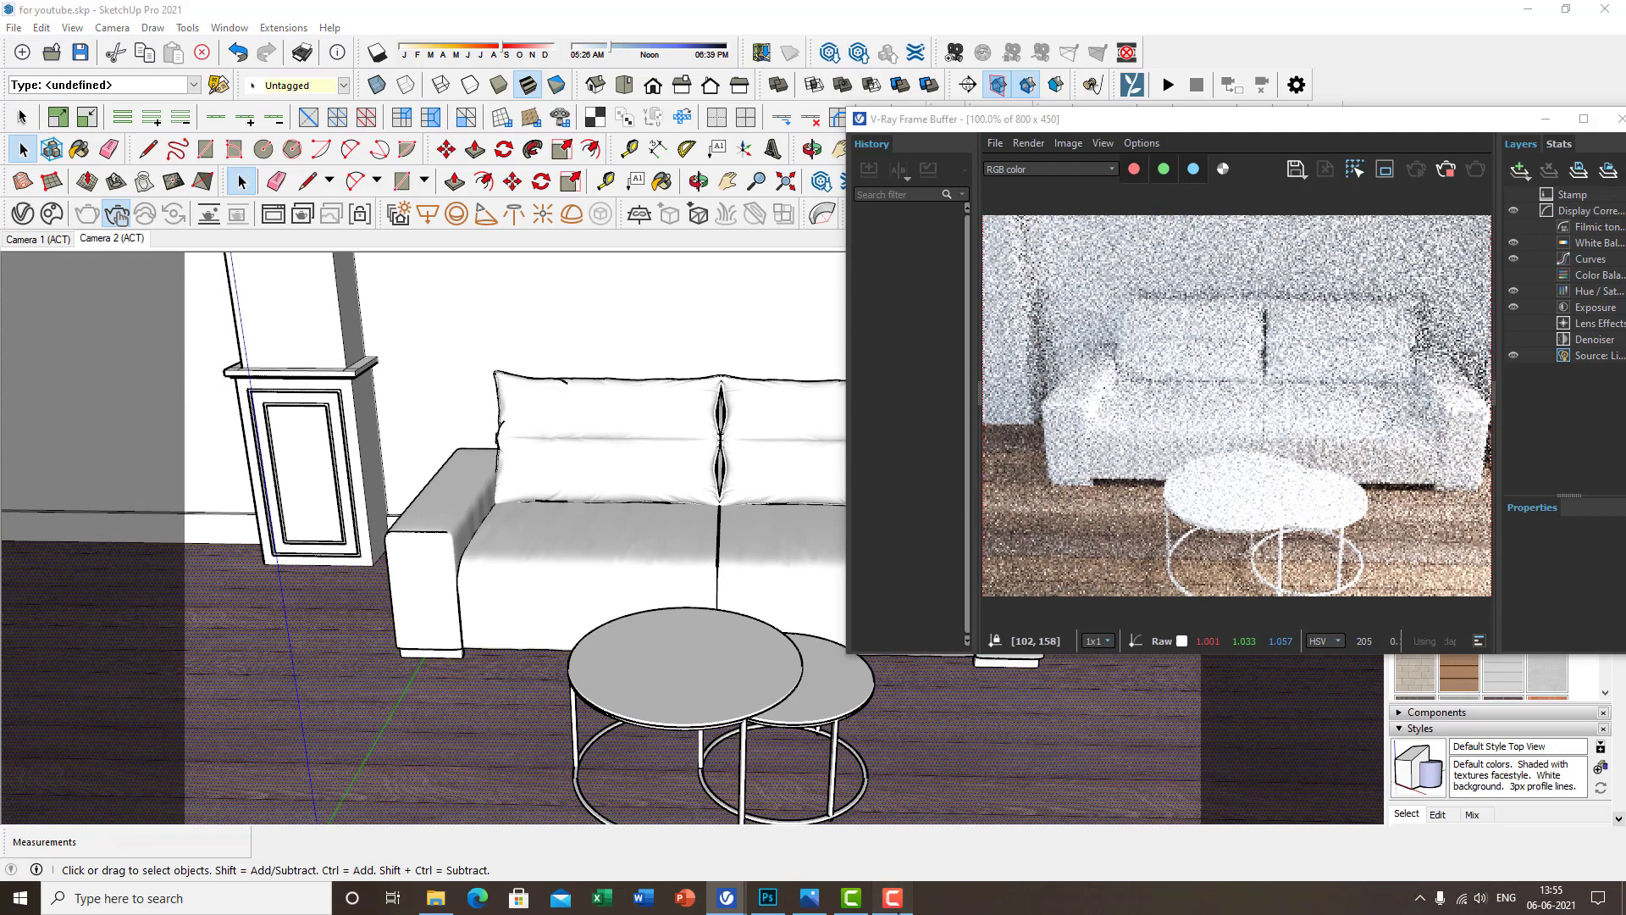
{"action": "left_click", "coordinate": [1564, 837]}
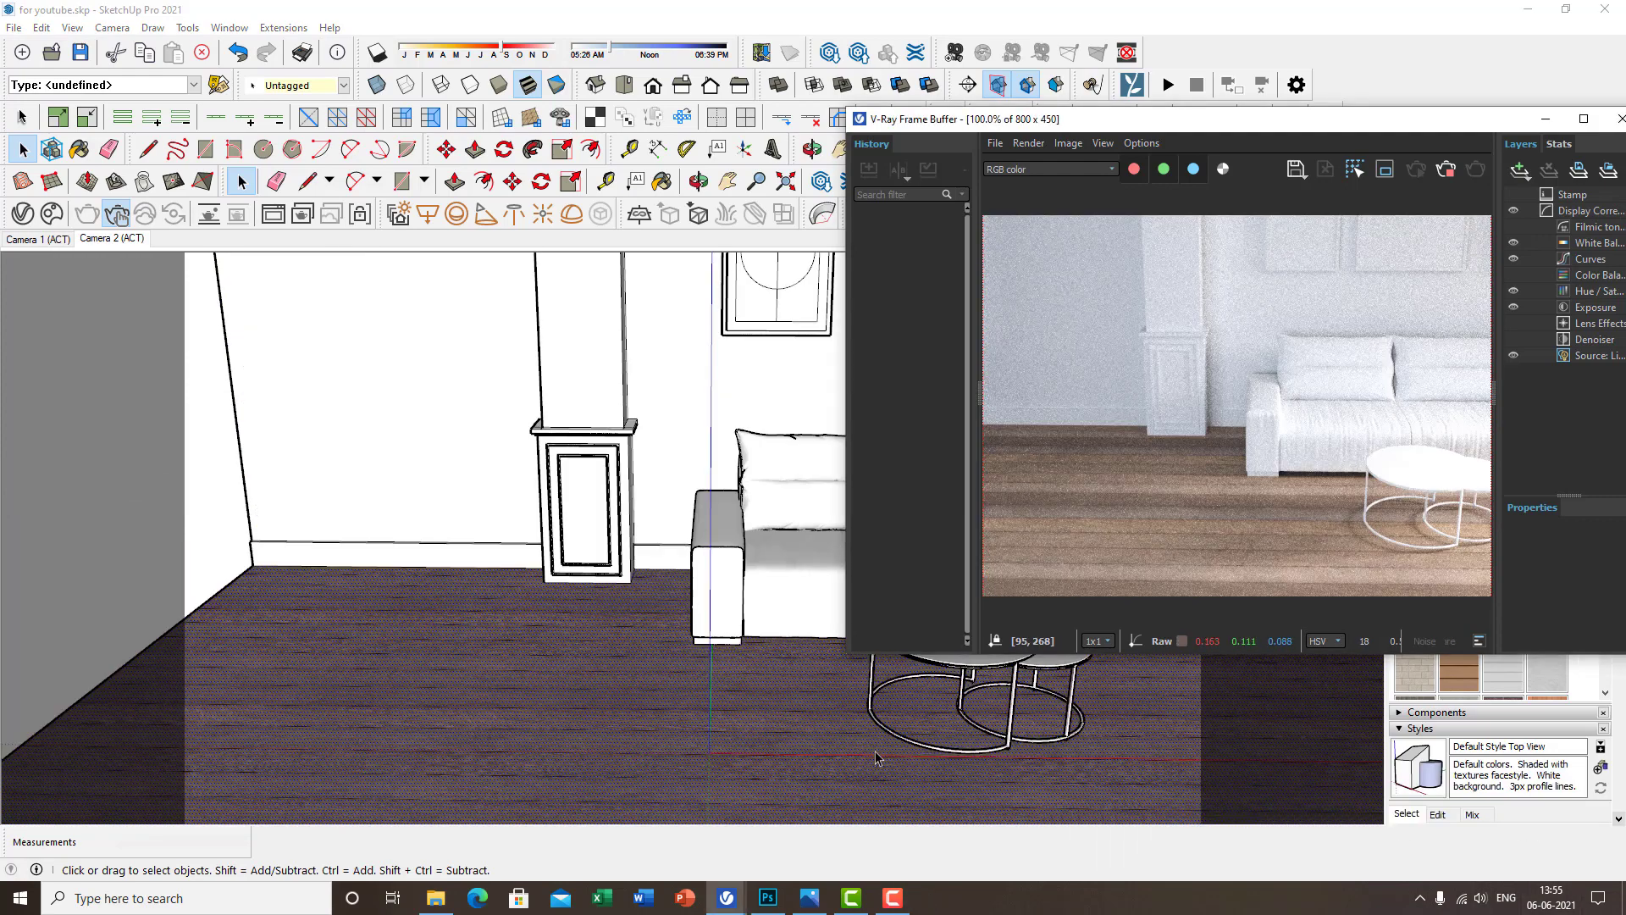
{"action": "middle_click_drag", "start_coordinate": [510, 535], "coordinate": [544, 551], "text": "shift"}
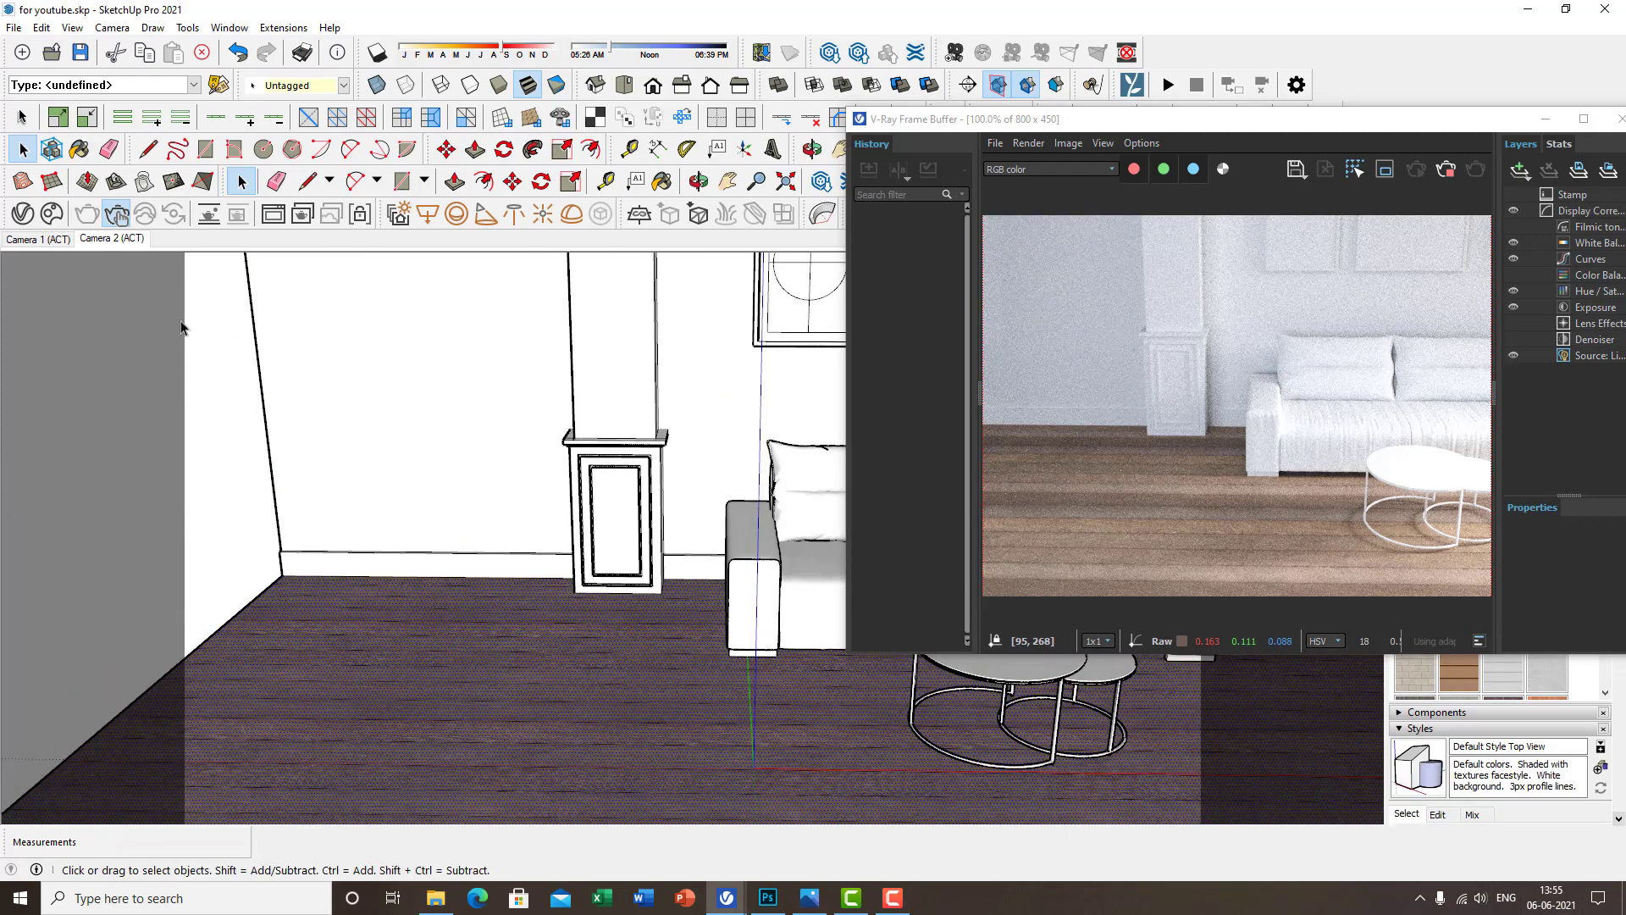
Insert the Sofa Two-Seater 003 model from Chaos Cosmos and place it outside the room, beside the left wall
{"action": "left_click", "coordinate": [52, 213]}
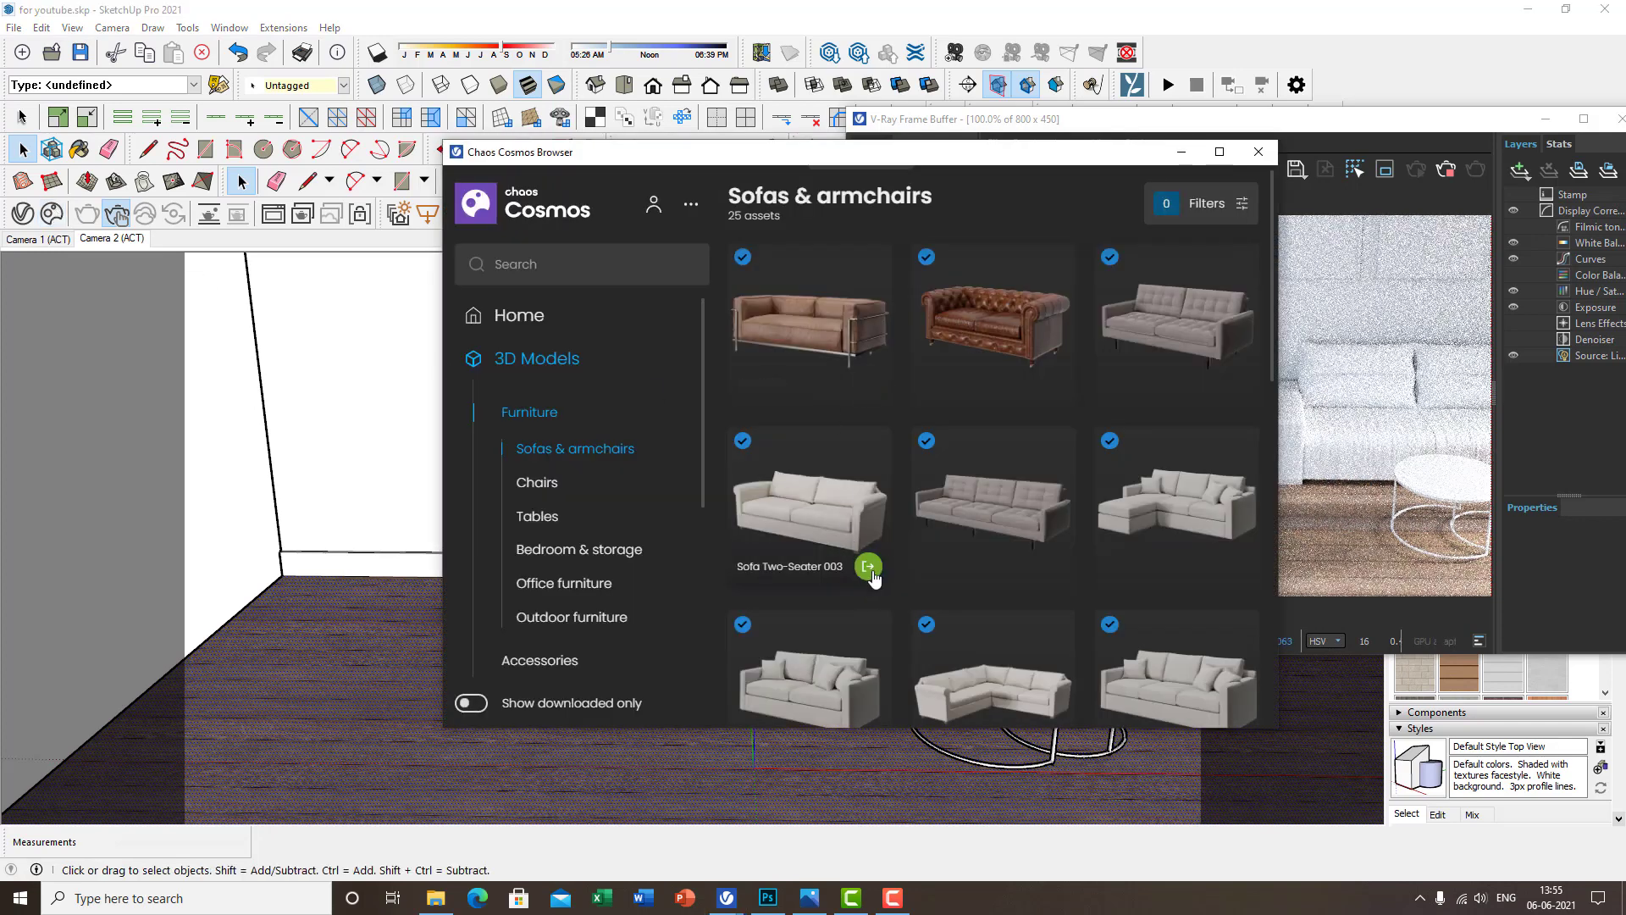
{"action": "left_click", "coordinate": [868, 566]}
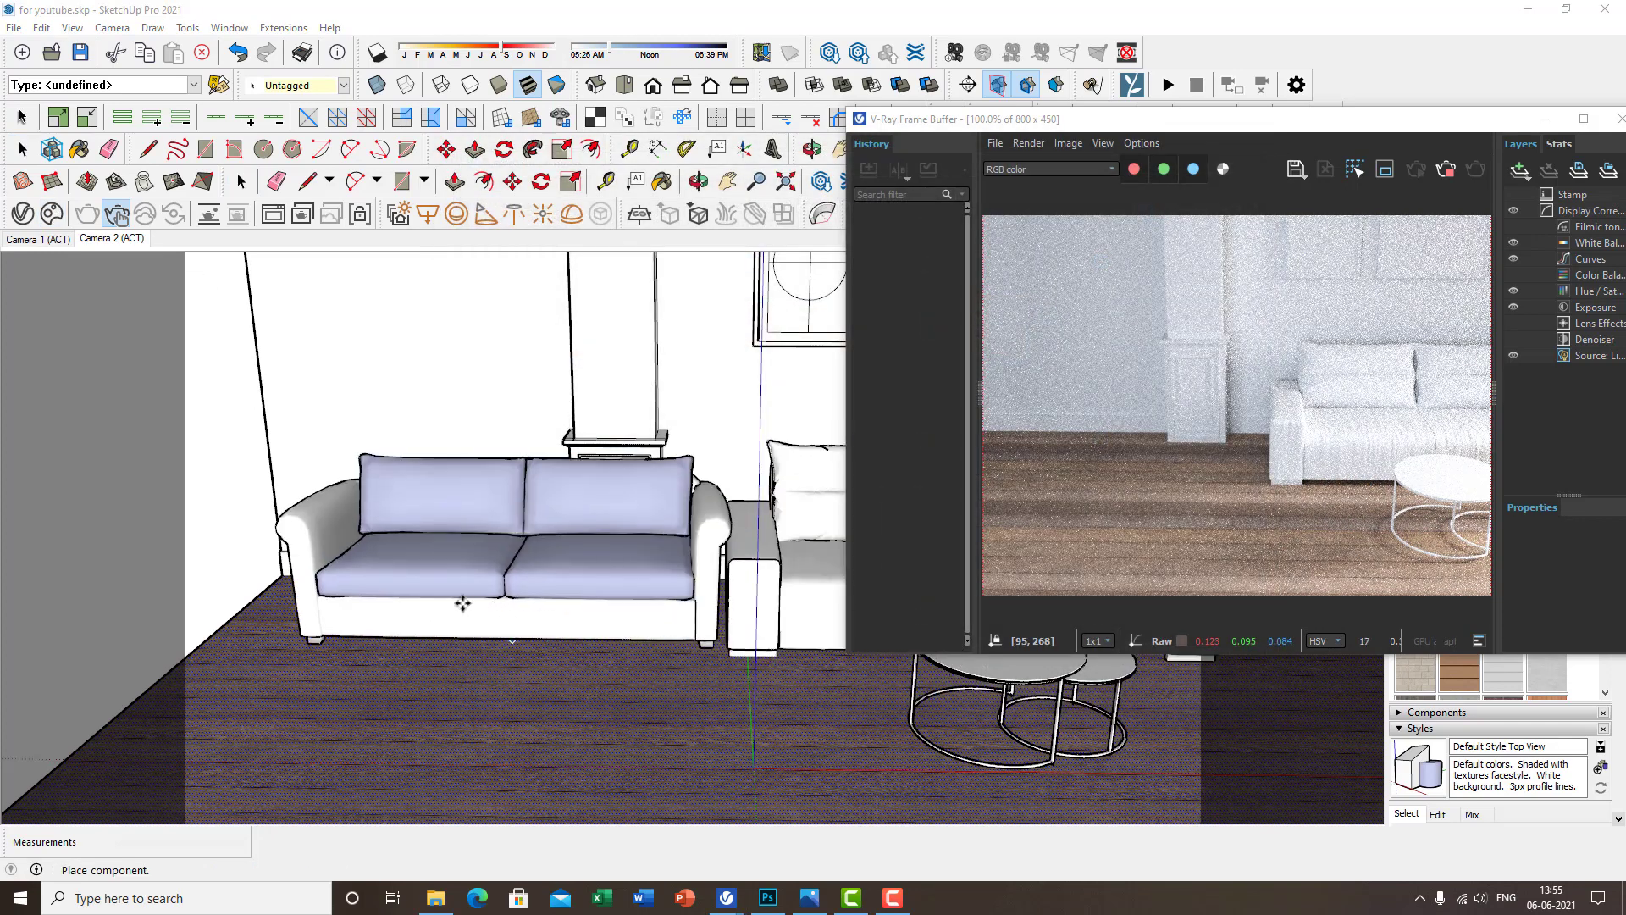
{"action": "mouse_move", "coordinate": [322, 592]}
{"action": "middle_mouse_down"}
{"action": "mouse_move", "coordinate": [806, 617]}
{"action": "mouse_move", "coordinate": [592, 679]}
{"action": "middle_mouse_up"}
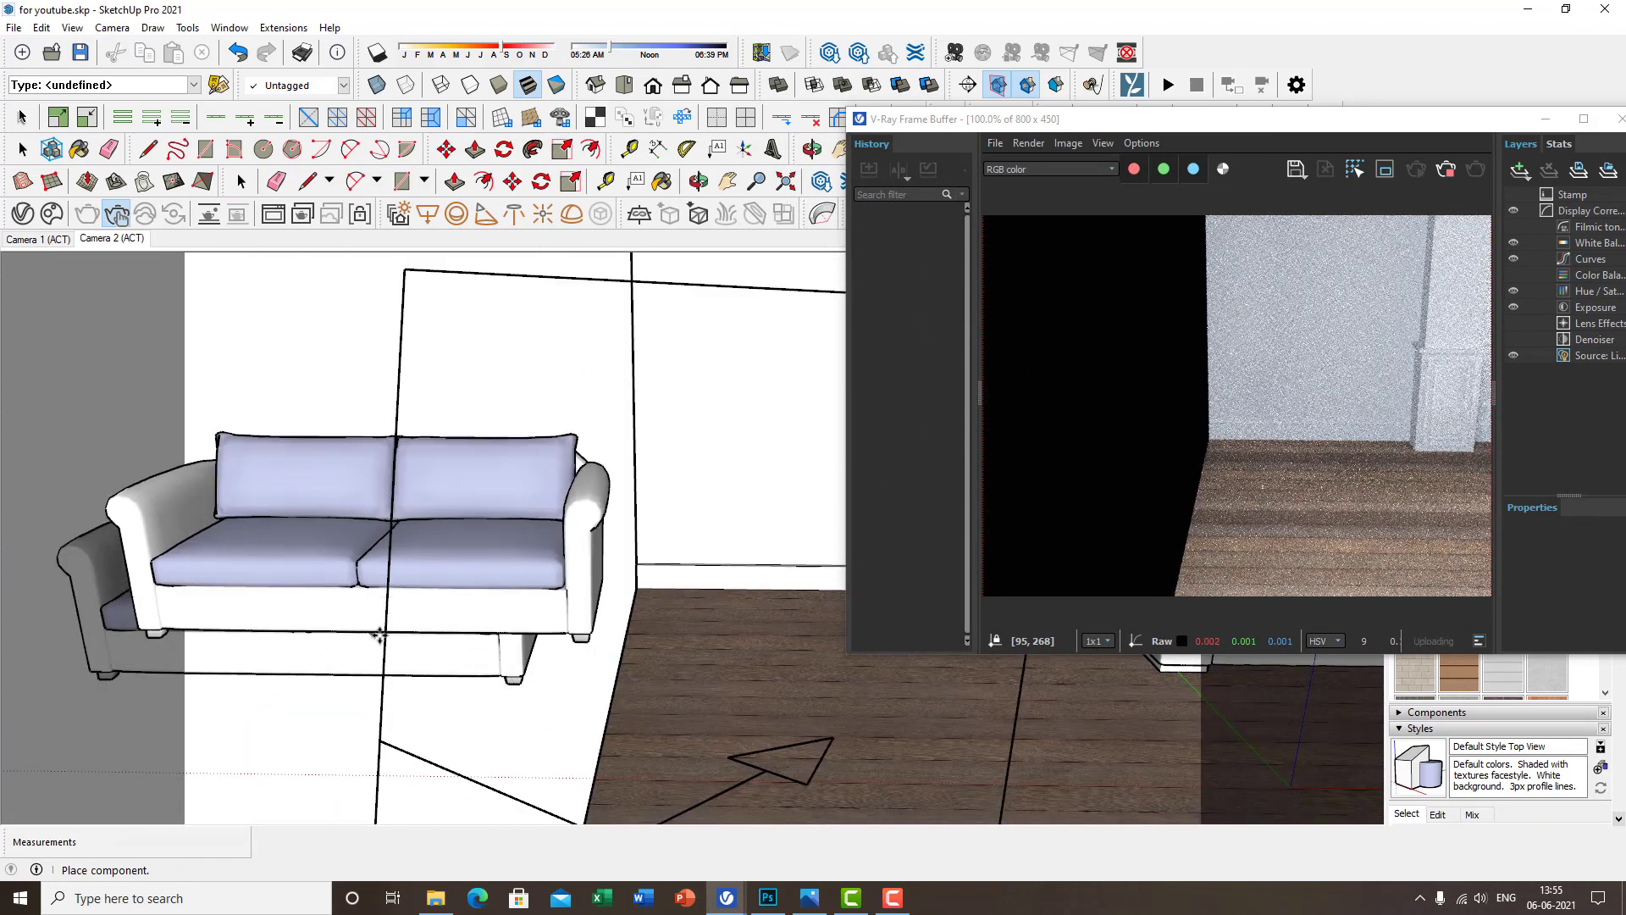
{"action": "key", "text": "space"}
{"action": "middle_click_drag", "start_coordinate": [518, 606], "coordinate": [497, 636]}
{"action": "left_click", "coordinate": [497, 634]}
Merge the Sofa Two-Seater 003 Cosmos asset so its materials join the scene, and stop the render by closing the frame buffer
{"action": "left_click", "coordinate": [22, 214]}
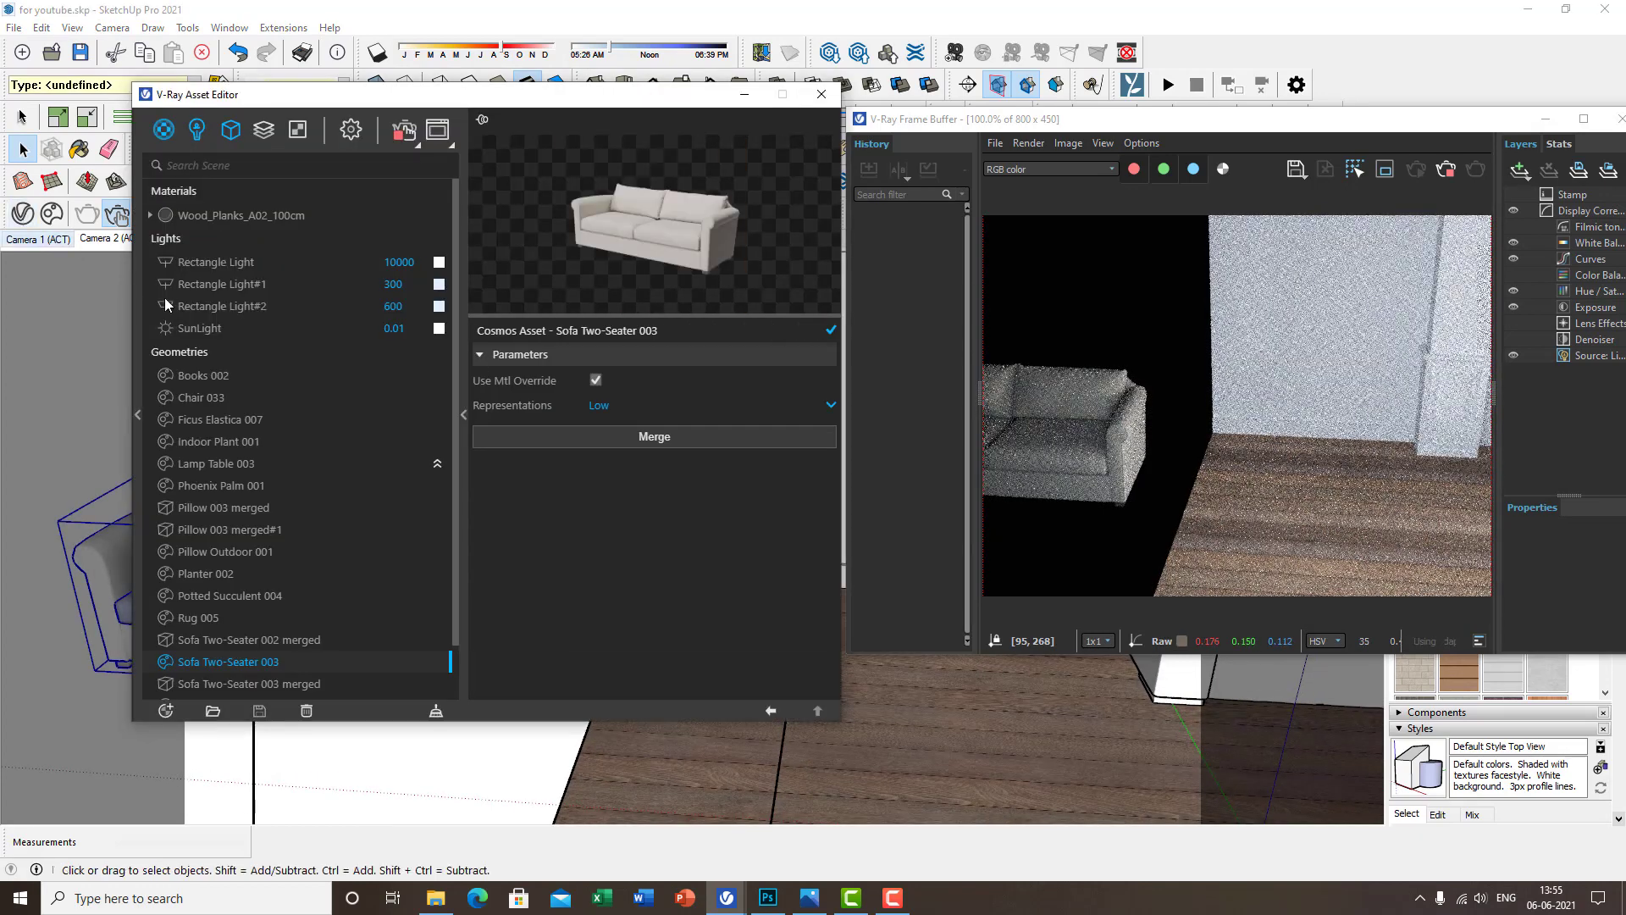
{"action": "left_click_drag", "start_coordinate": [619, 103], "coordinate": [1047, 102]}
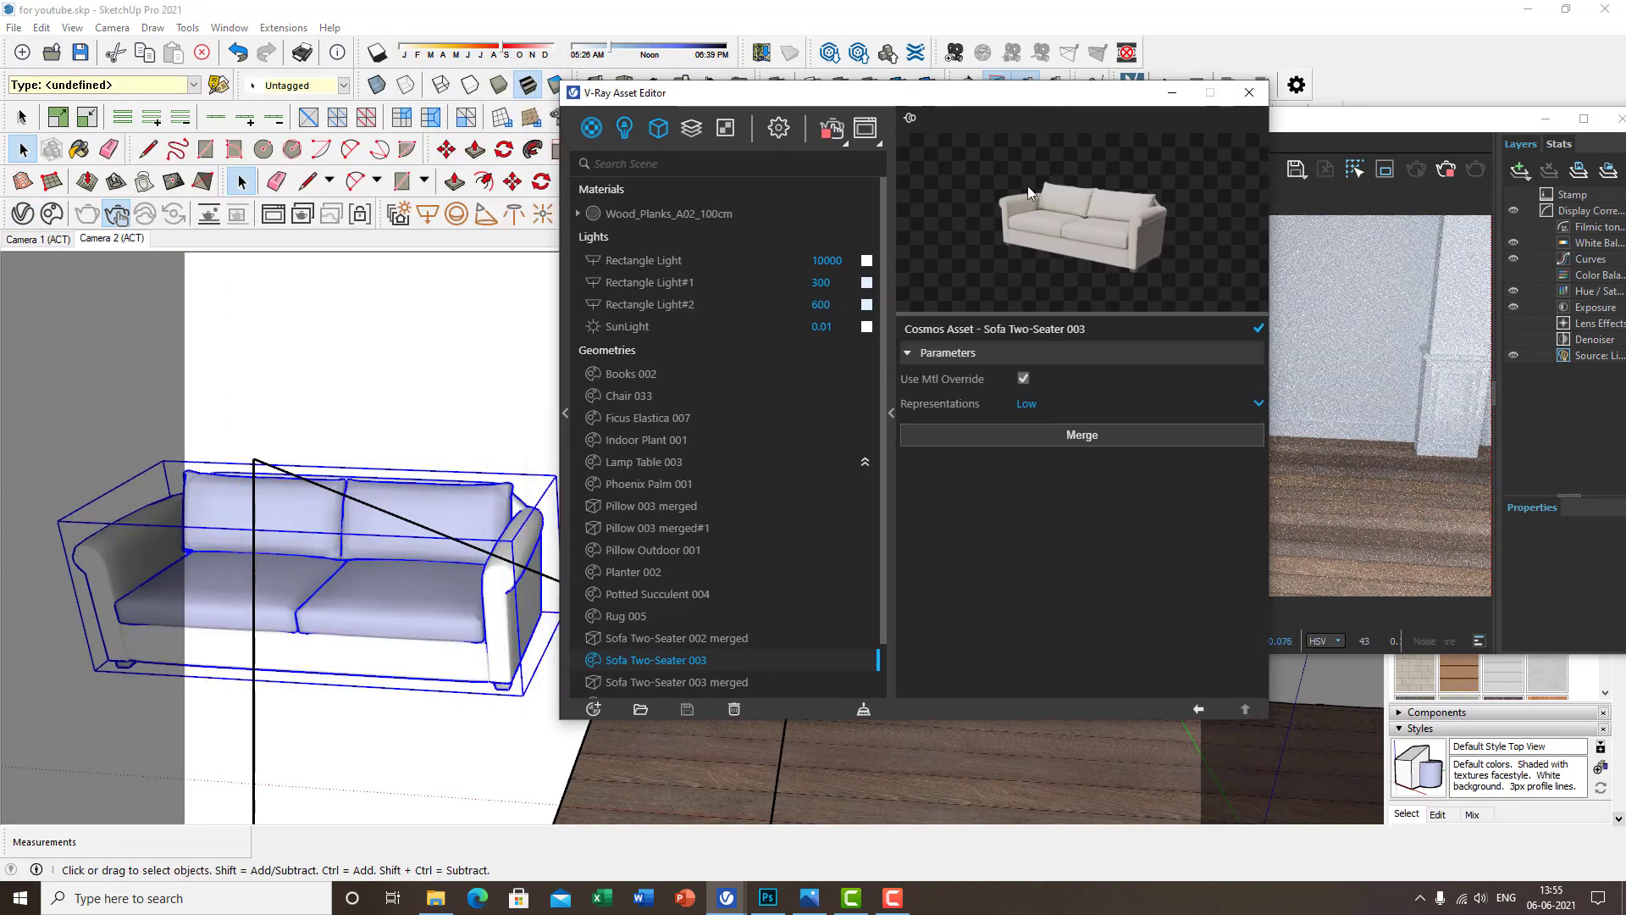
{"action": "left_click", "coordinate": [664, 135]}
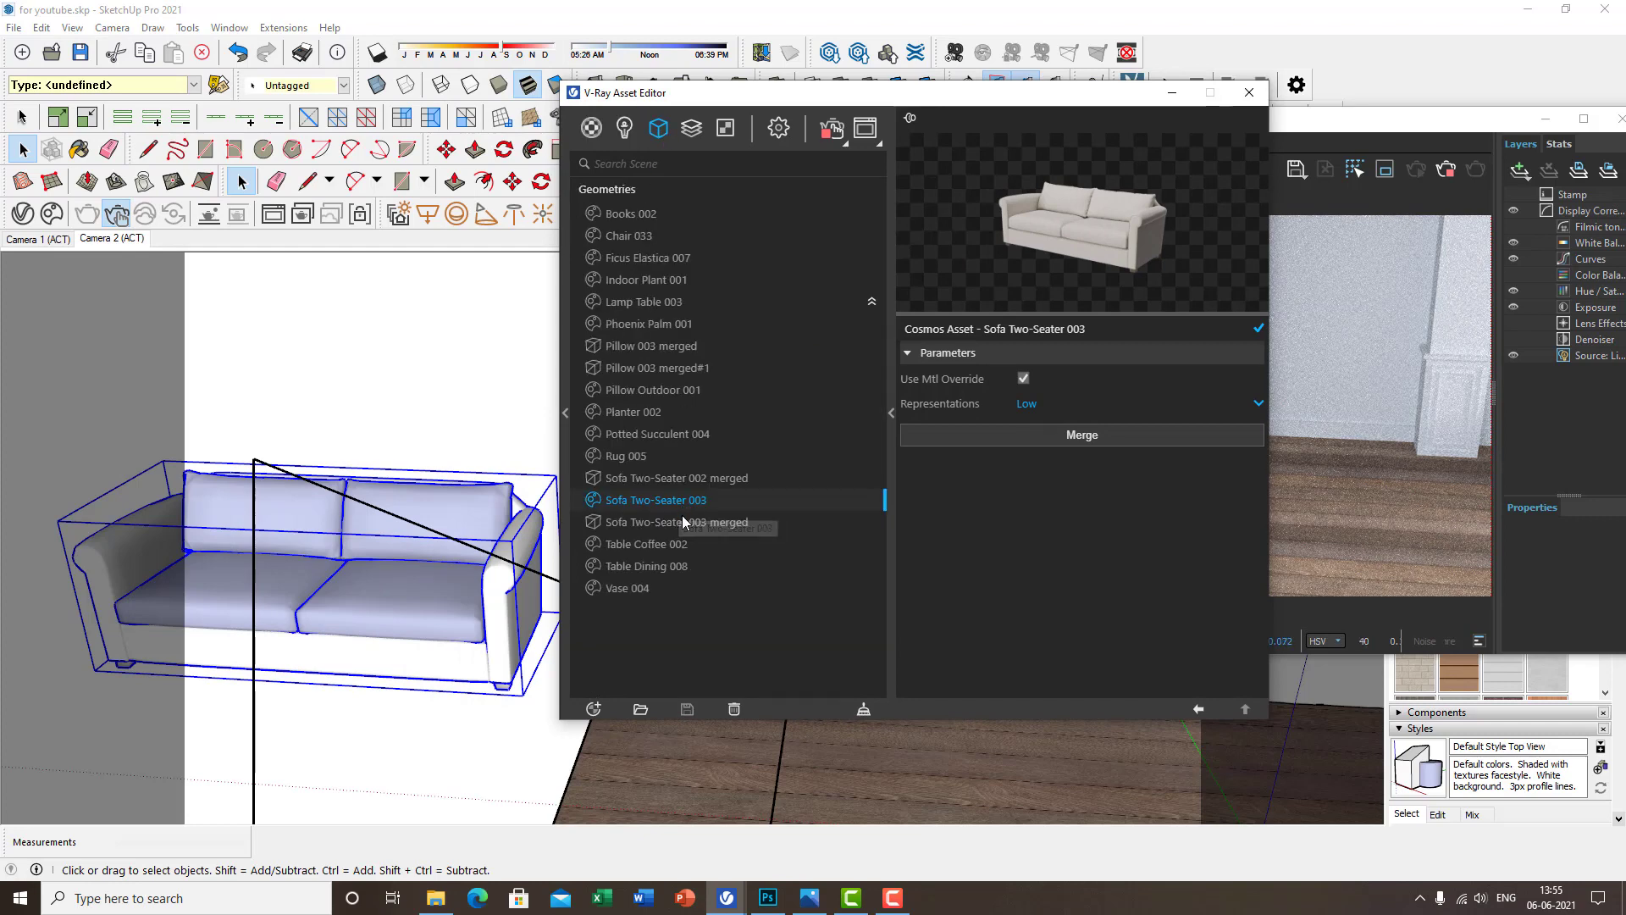
{"action": "left_click", "coordinate": [386, 598]}
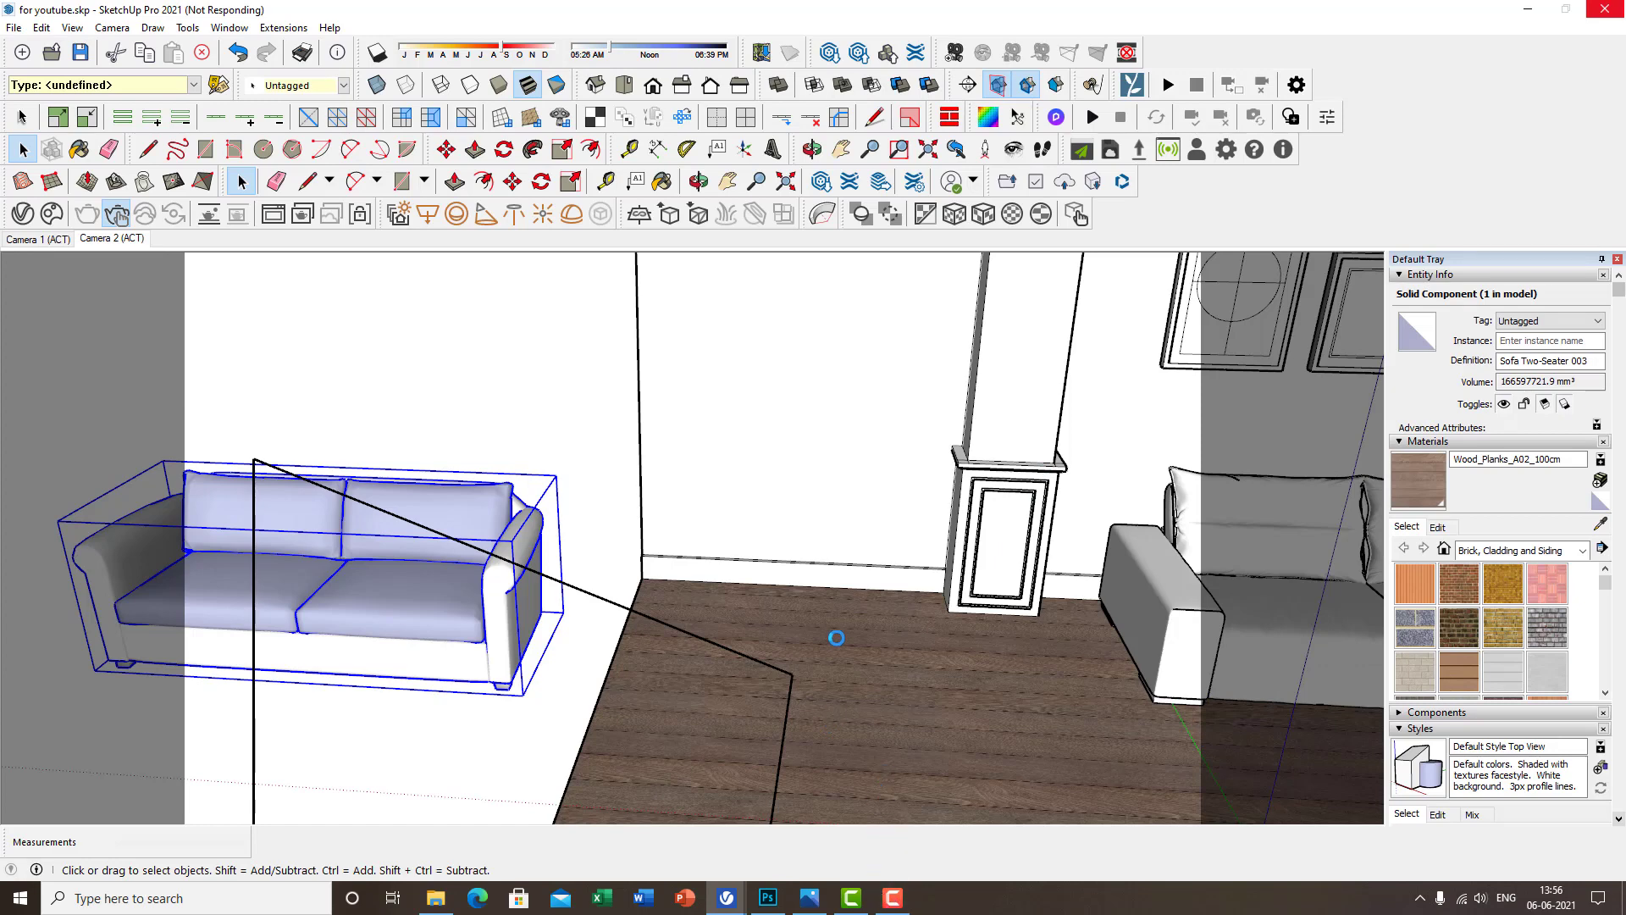
{"action": "left_click", "coordinate": [857, 895]}
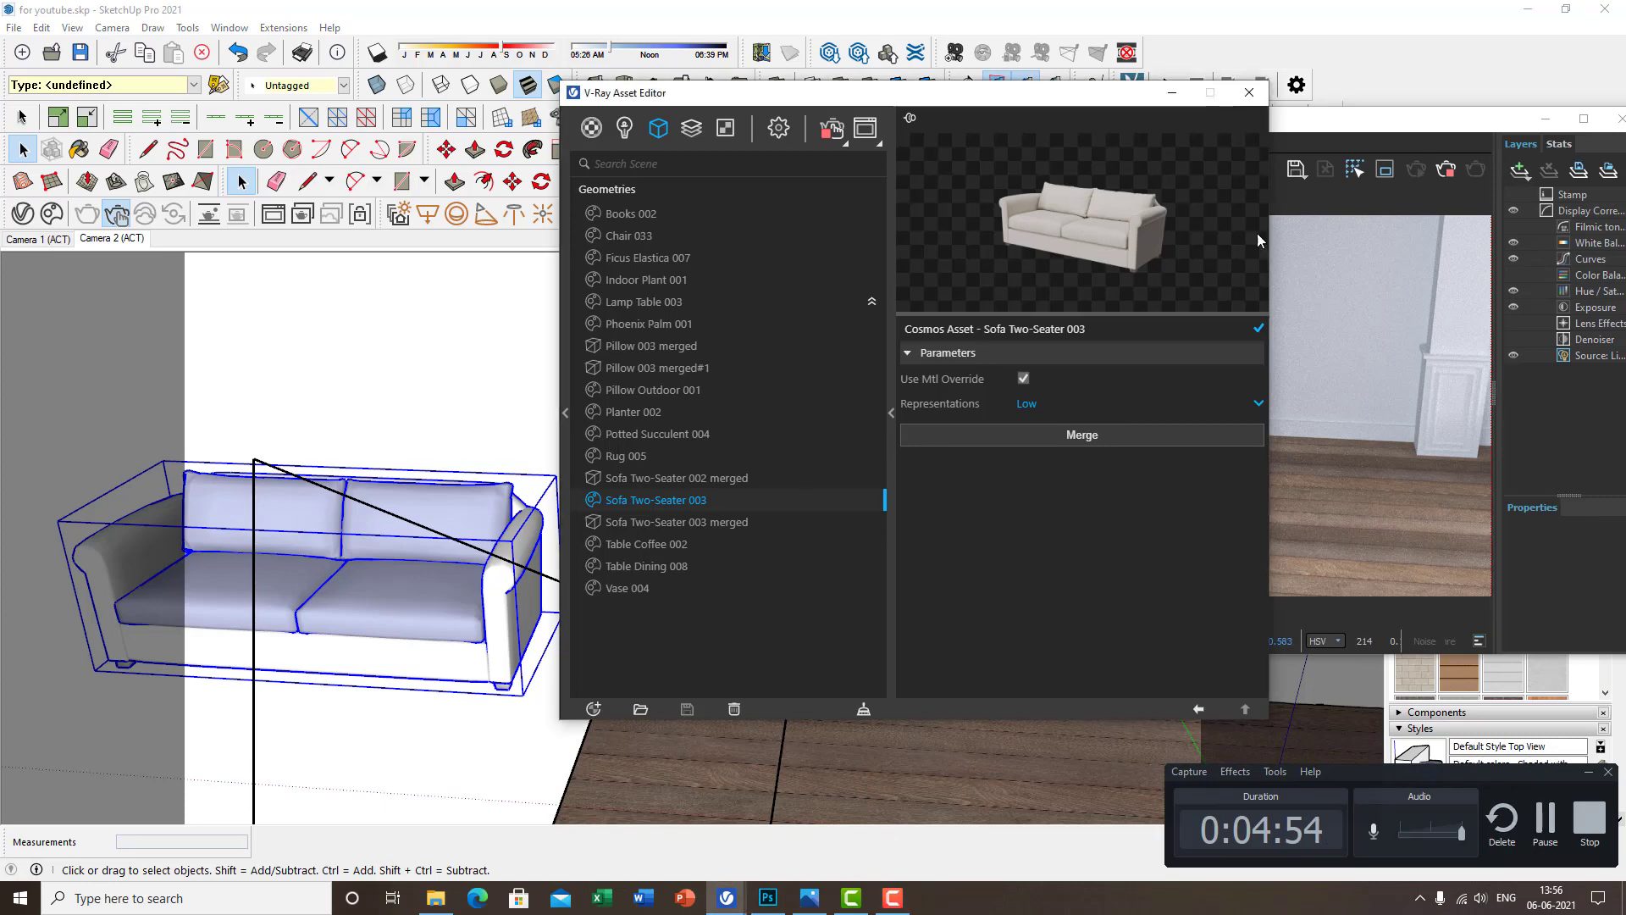
{"action": "left_click", "coordinate": [1065, 439]}
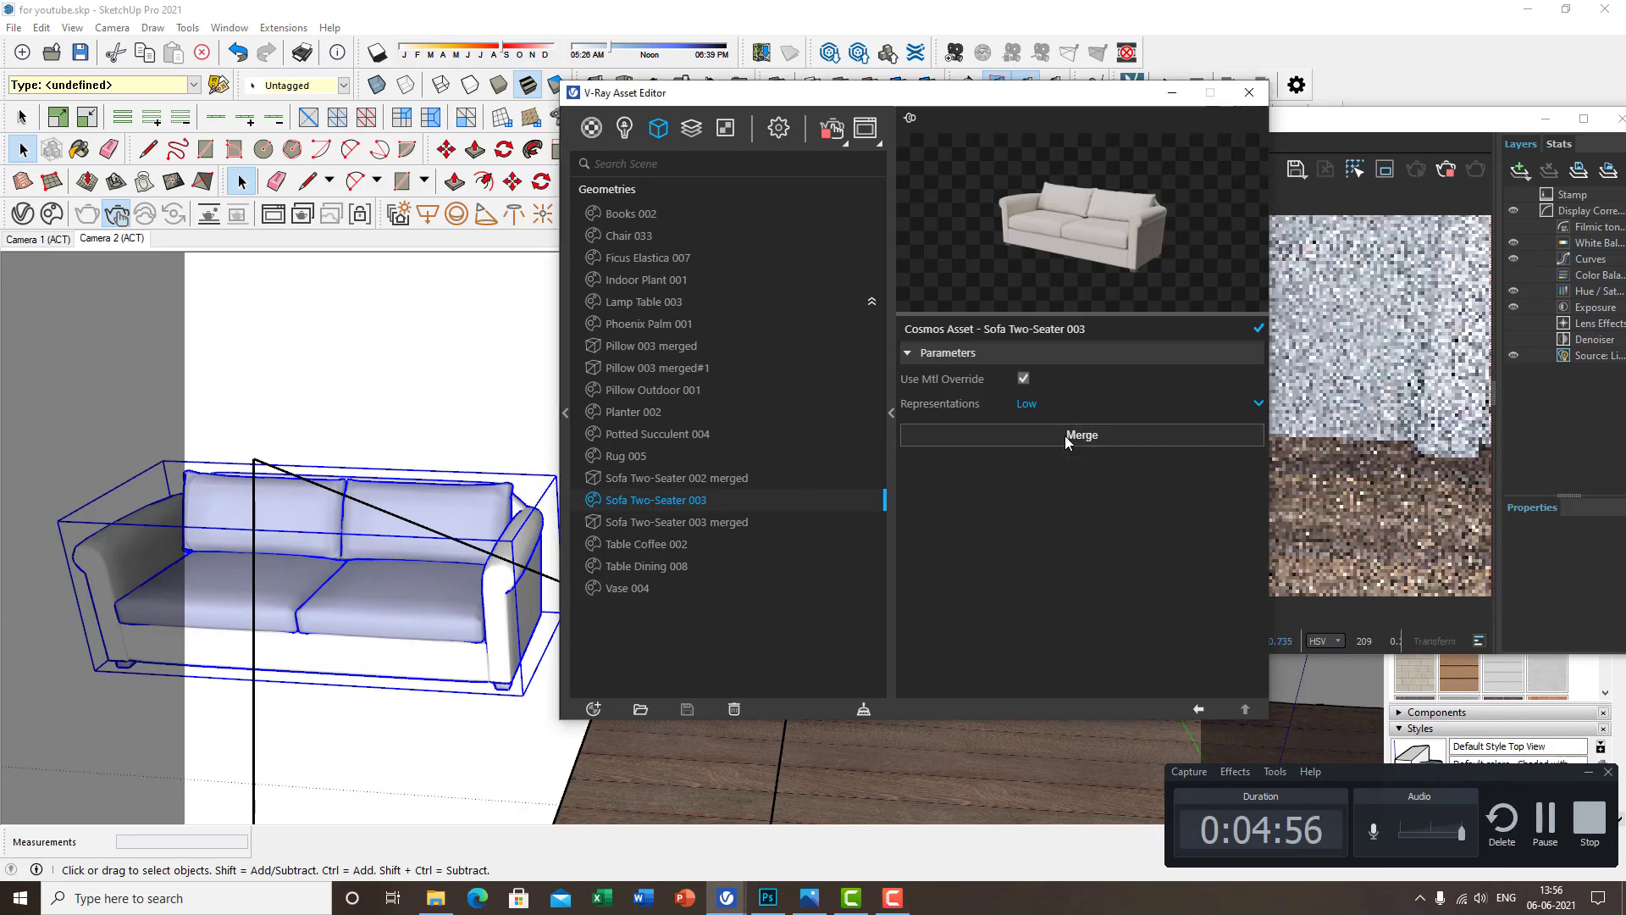
{"action": "left_click_drag", "start_coordinate": [1031, 97], "coordinate": [839, 92]}
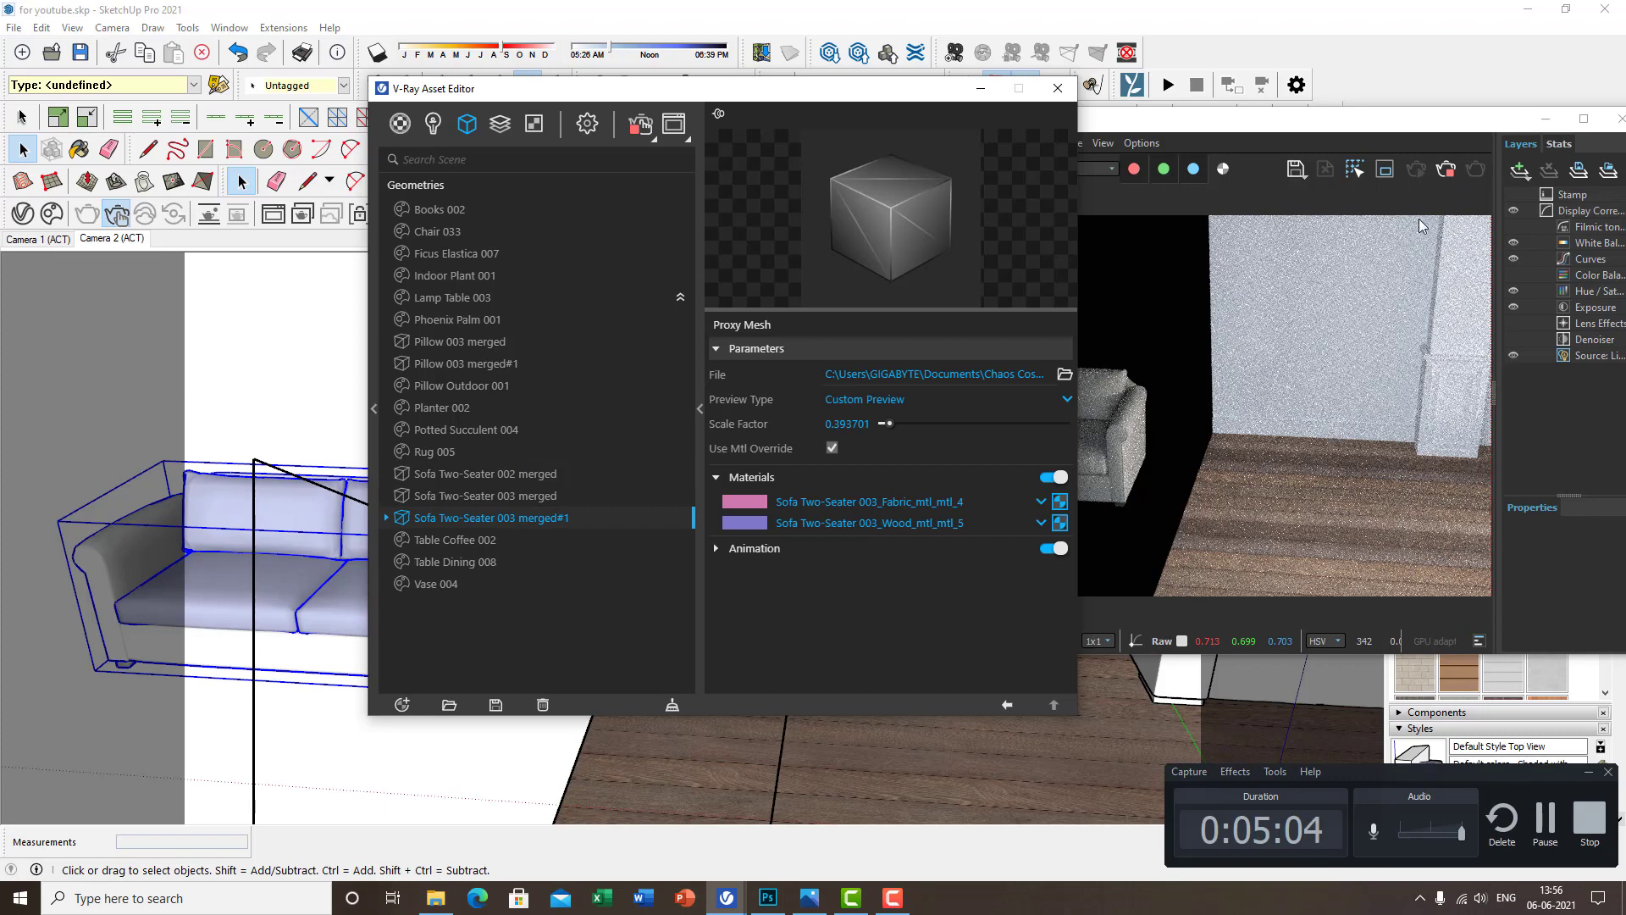
{"action": "left_click", "coordinate": [1435, 141]}
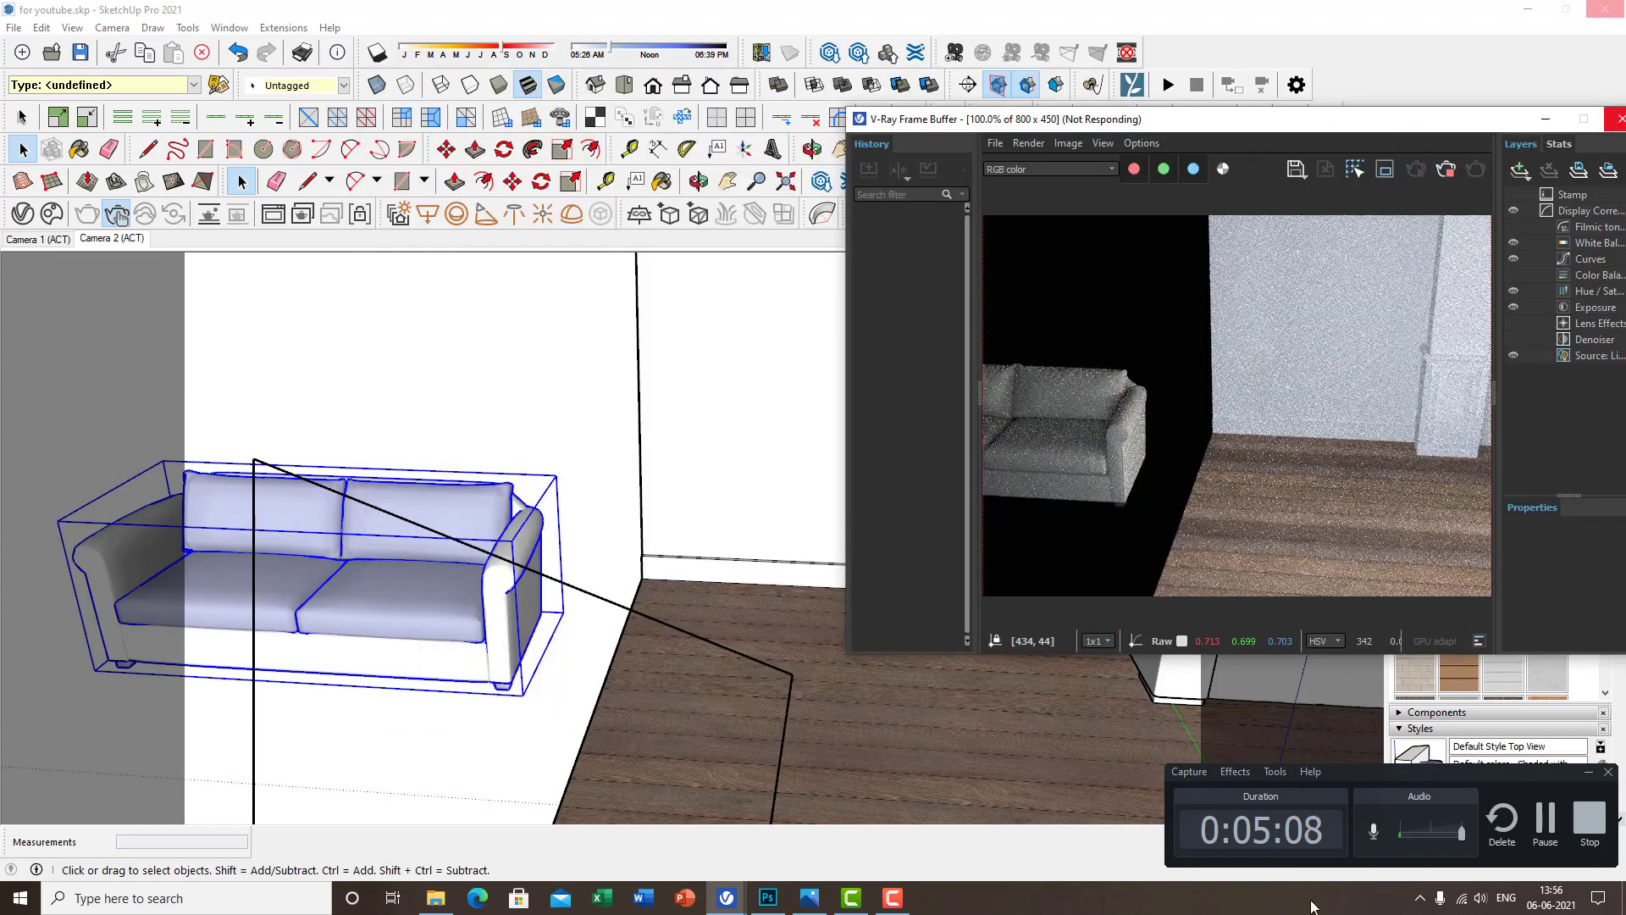
{"action": "left_click", "coordinate": [1349, 764]}
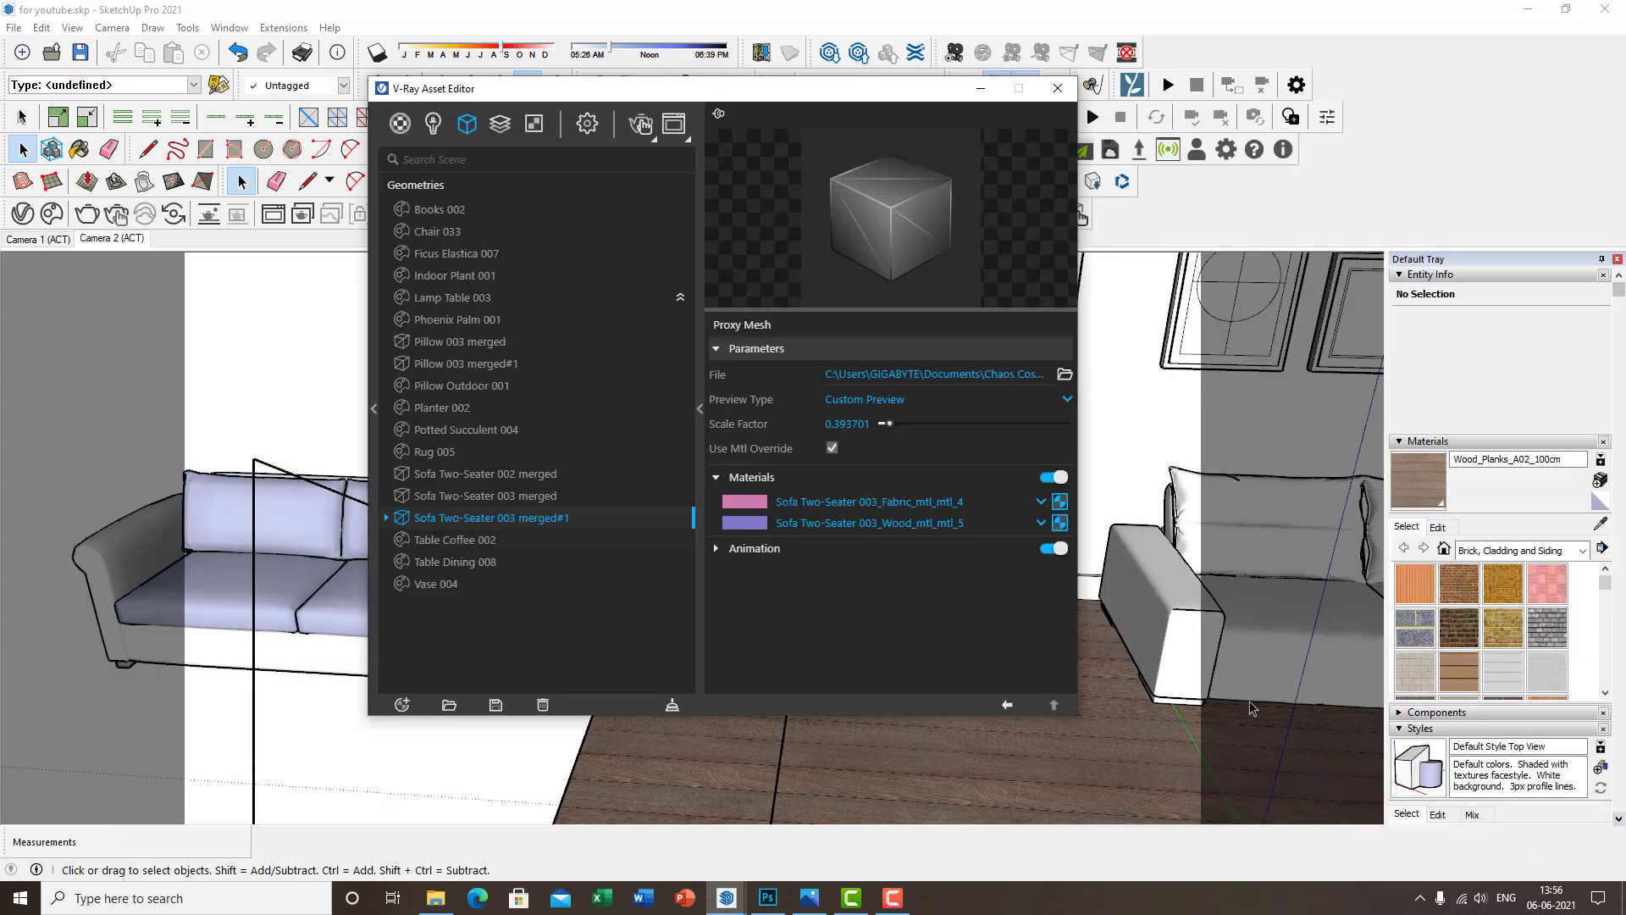
List the scene materials, select Sofa Two-Seater 003_Fabric_mtl_mtl_4 and enlarge its preview
{"action": "left_click_drag", "start_coordinate": [760, 93], "coordinate": [928, 100]}
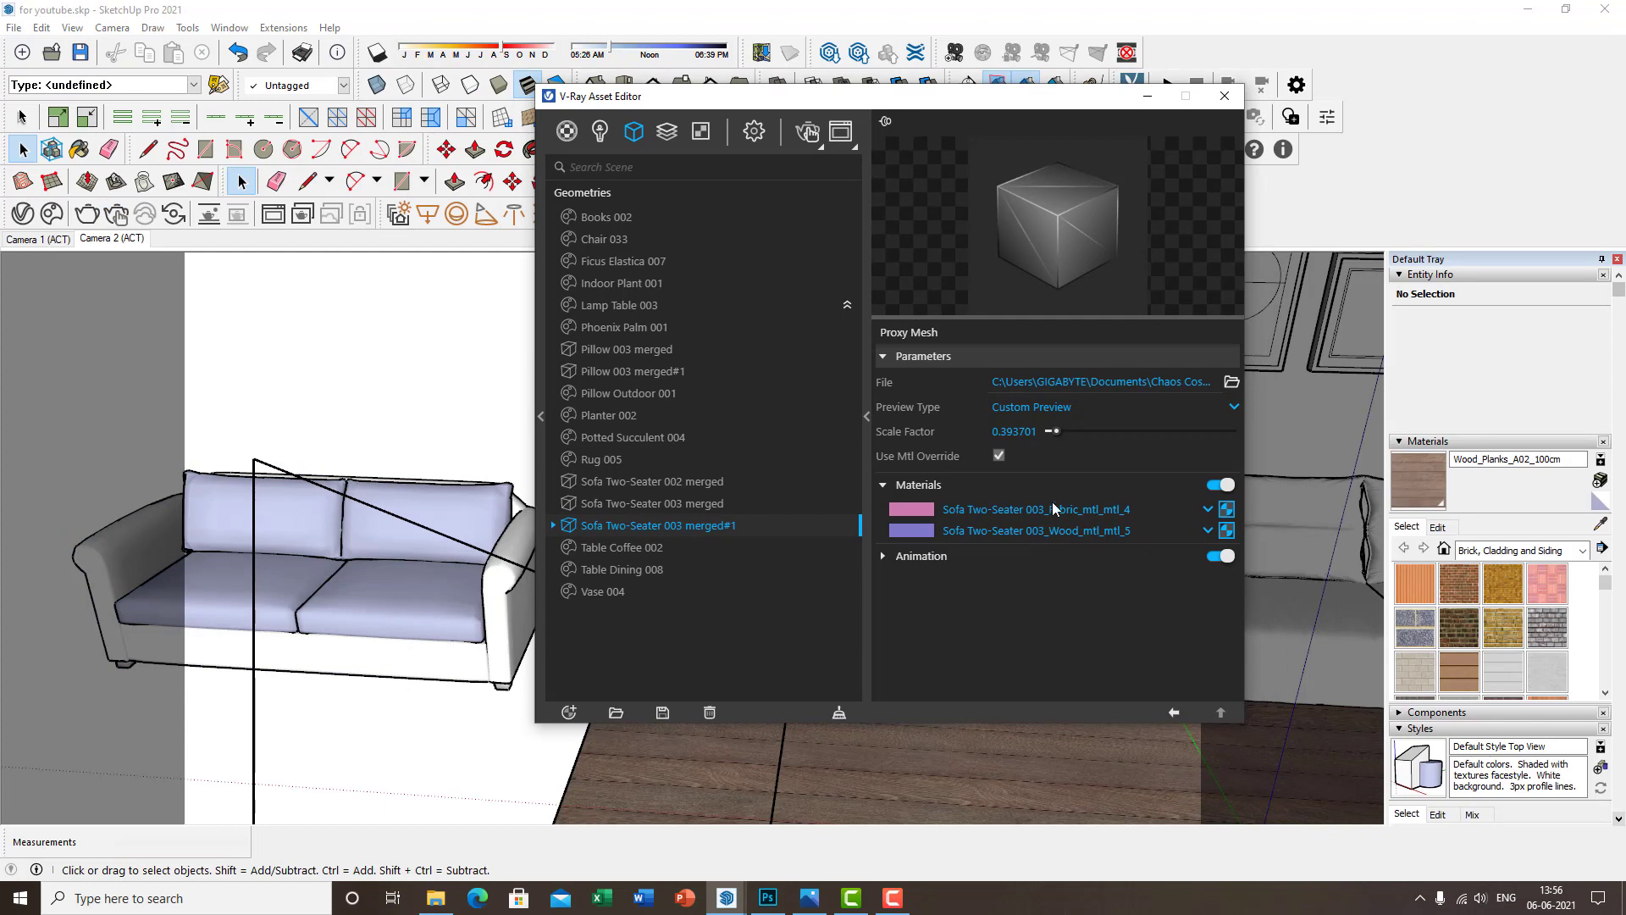
{"action": "left_click", "coordinate": [566, 133]}
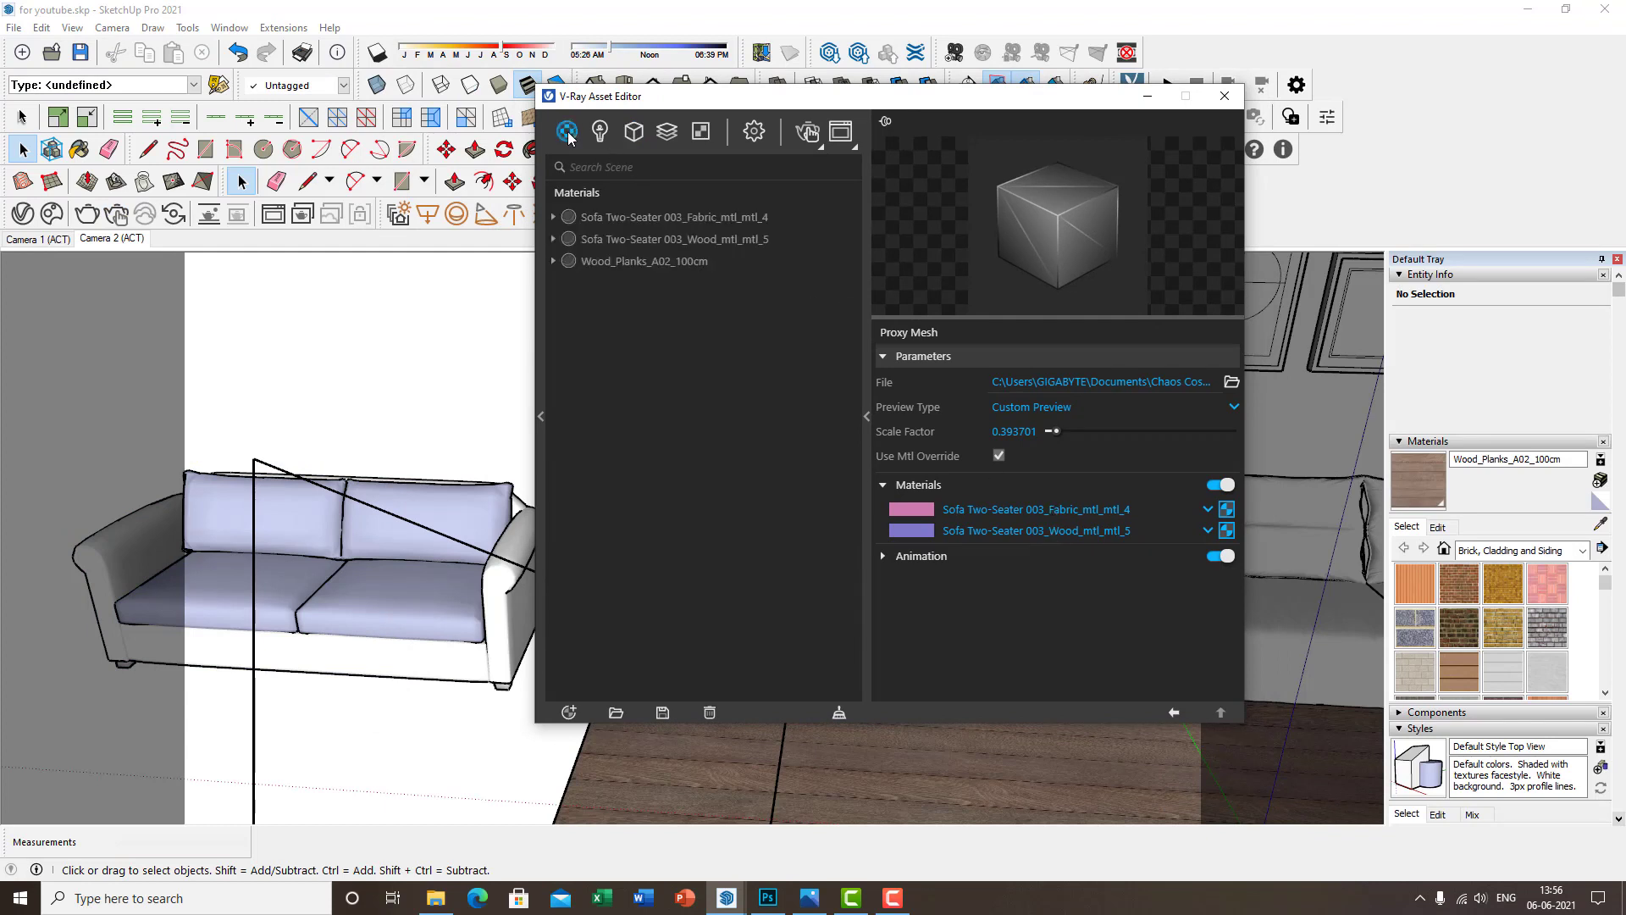
{"action": "left_click", "coordinate": [746, 218]}
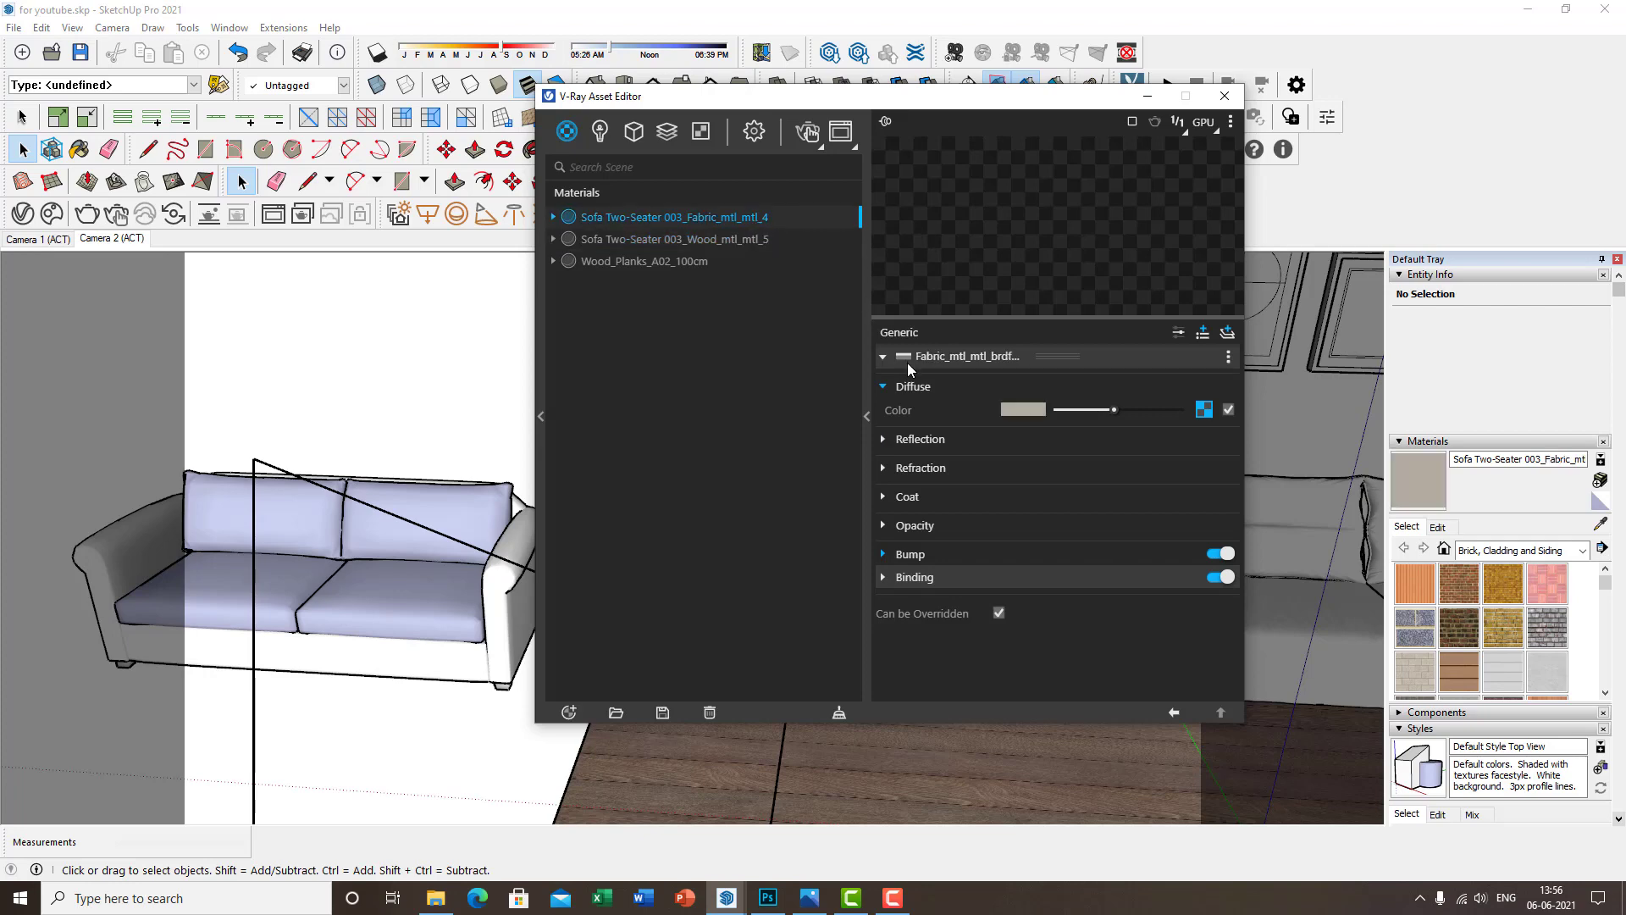
{"action": "left_click_drag", "start_coordinate": [1052, 316], "coordinate": [1051, 417]}
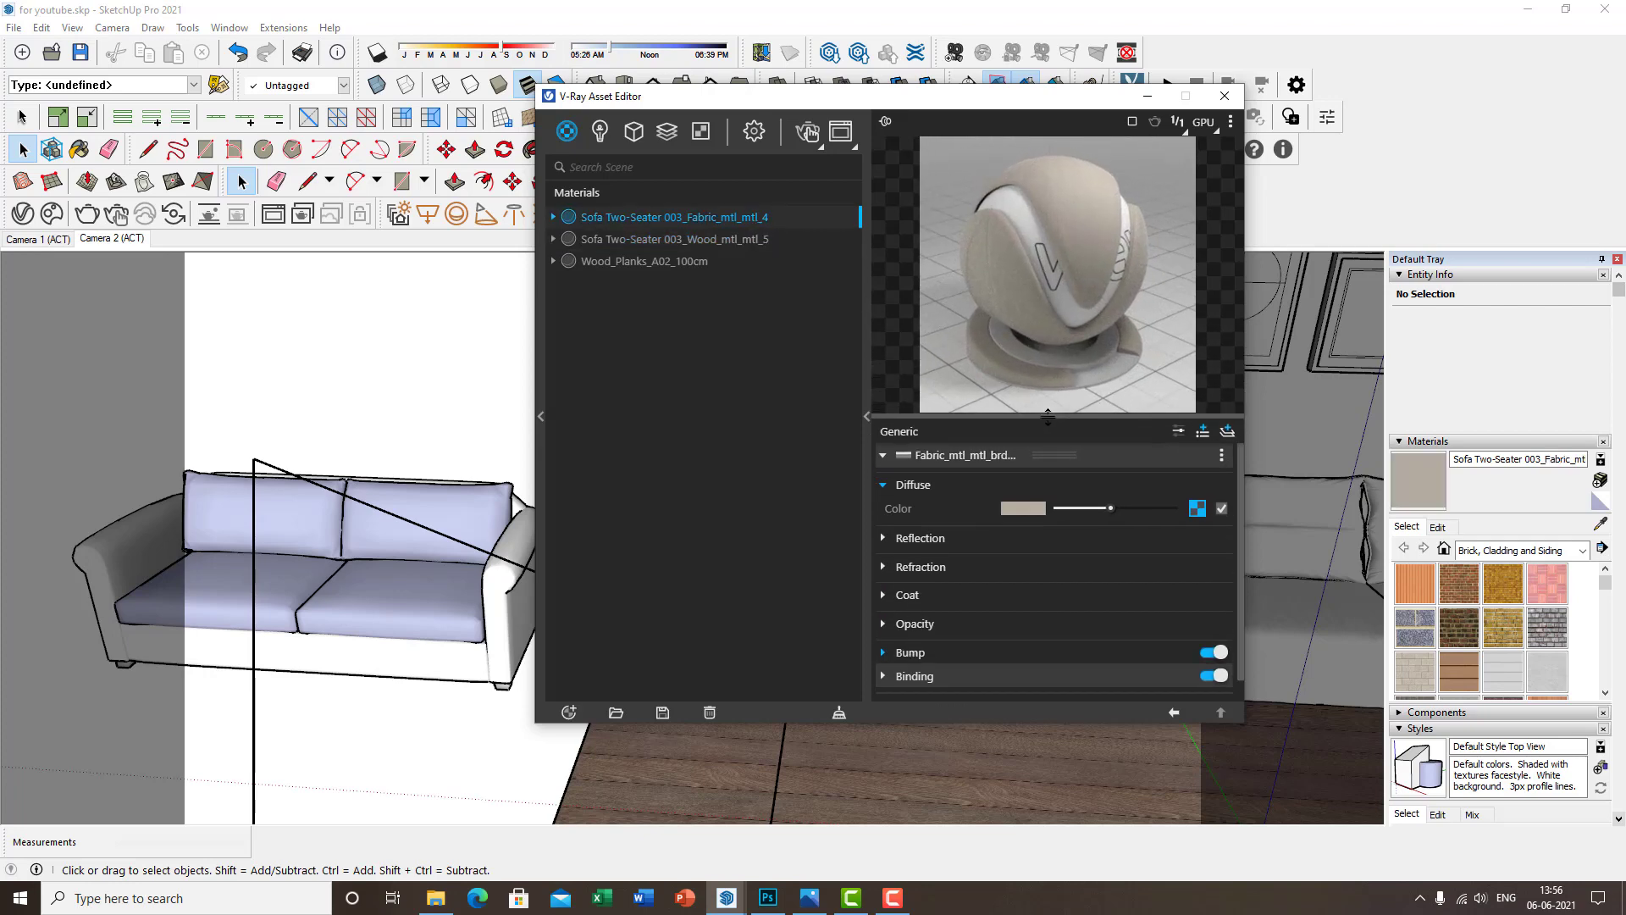
Bring the room's original sofa into view, preview the Sofa Two-Seater 003 wood material and reselect the fabric material
{"action": "left_click_drag", "start_coordinate": [1018, 104], "coordinate": [445, 110]}
{"action": "mouse_move", "coordinate": [1043, 525]}
{"action": "middle_mouse_down"}
{"action": "mouse_move", "coordinate": [611, 508]}
{"action": "mouse_move", "coordinate": [517, 533]}
{"action": "middle_mouse_up"}
{"action": "scroll", "coordinate": [1077, 624], "scroll_direction": "up", "scroll_amount": 2}
{"action": "scroll", "coordinate": [973, 638], "scroll_direction": "up", "scroll_amount": 4}
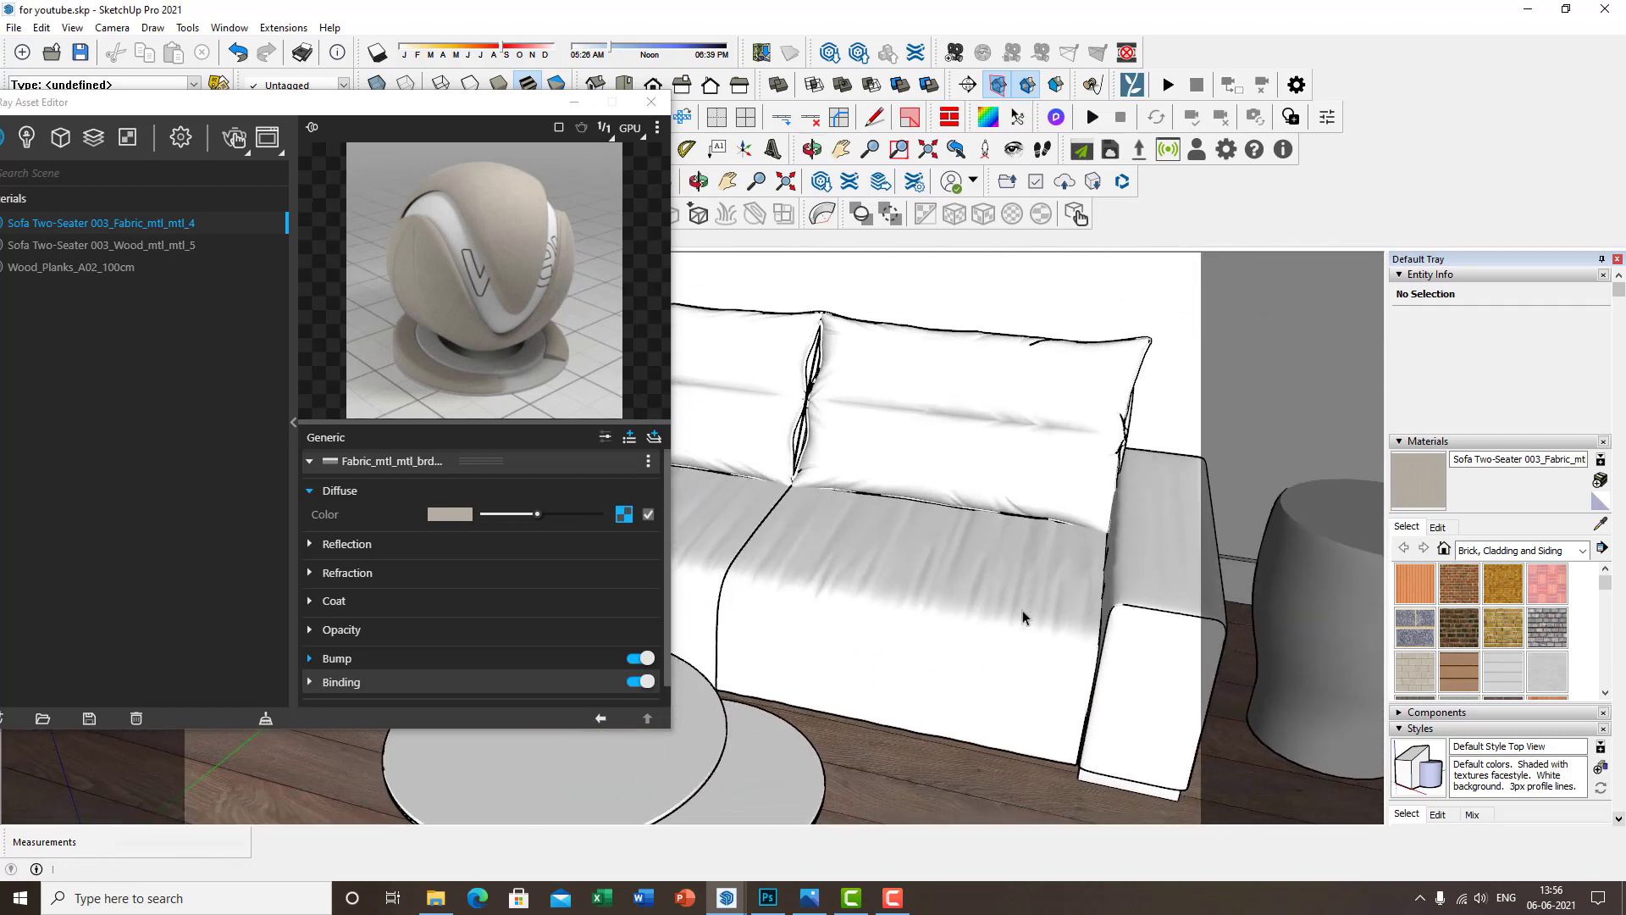
{"action": "left_click_drag", "start_coordinate": [404, 110], "coordinate": [605, 92]}
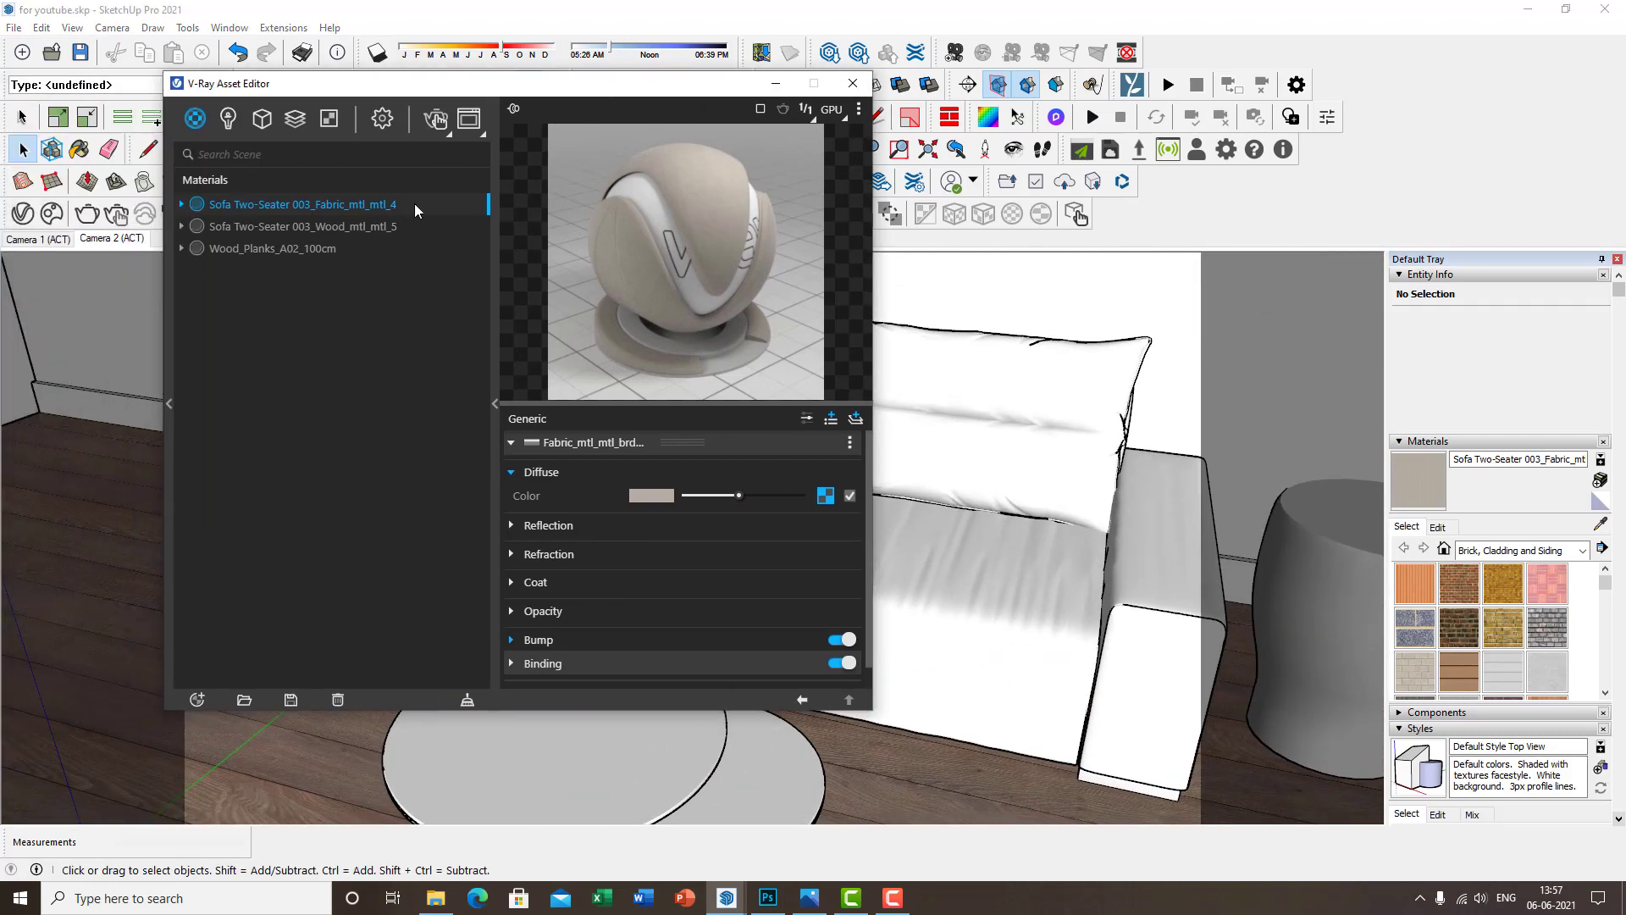
{"action": "left_click", "coordinate": [370, 227]}
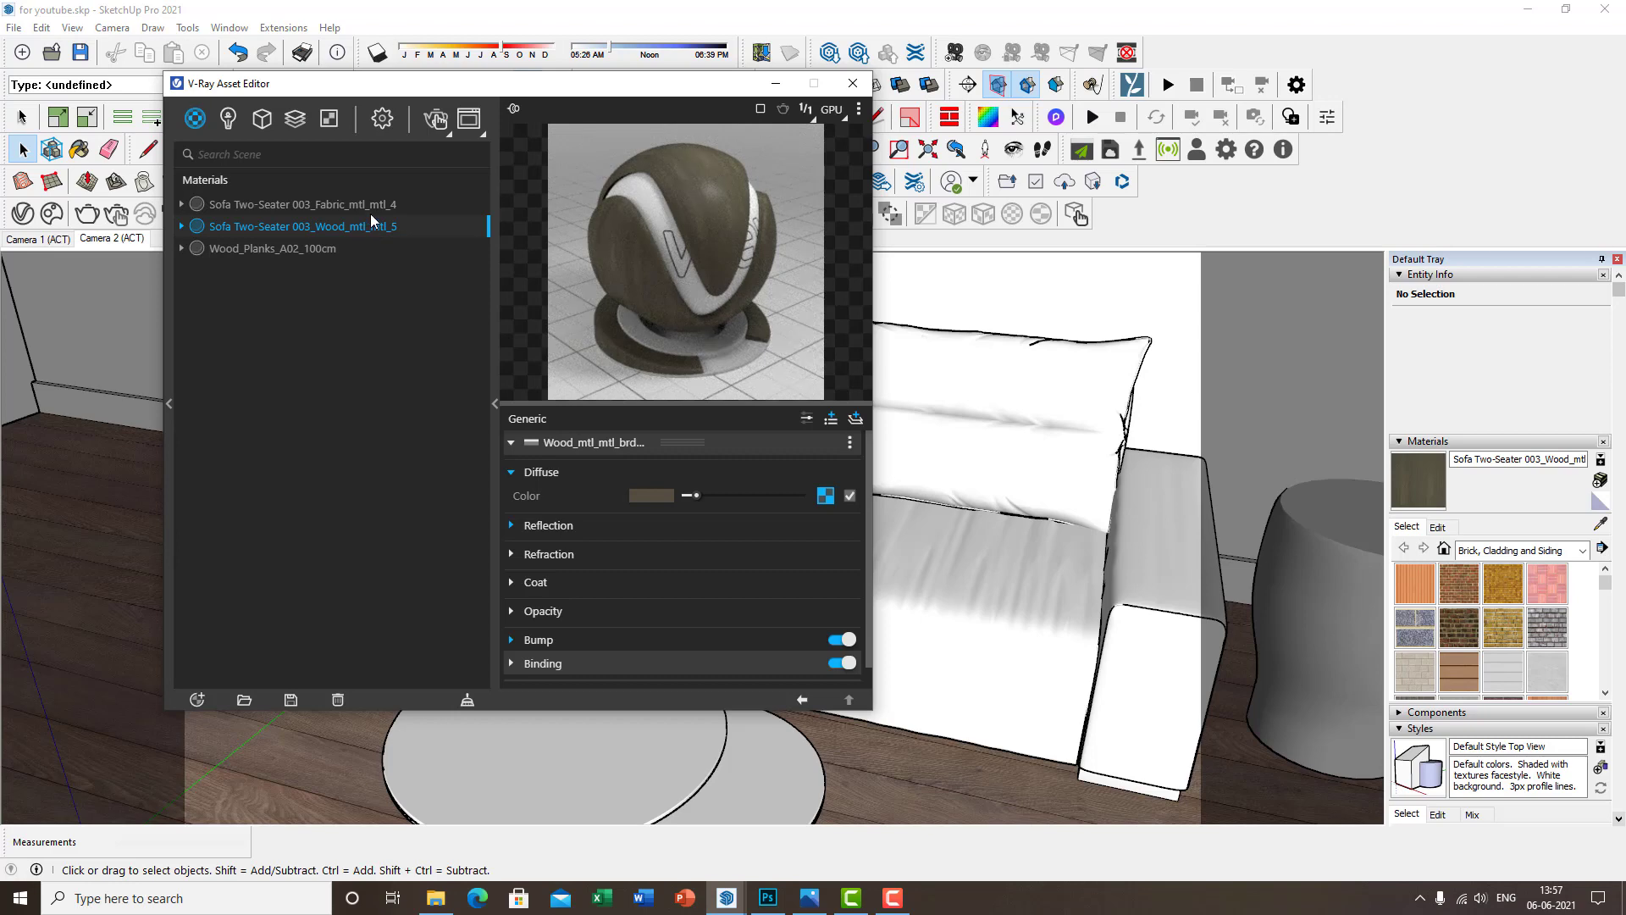
{"action": "left_click", "coordinate": [373, 204]}
Select all the seat geometry inside the original sofa and paint its seats, back cushions and arms with Sofa Two-Seater 003_Fabric_mtl_mtl_4
{"action": "middle_click_drag", "start_coordinate": [973, 474], "coordinate": [760, 410]}
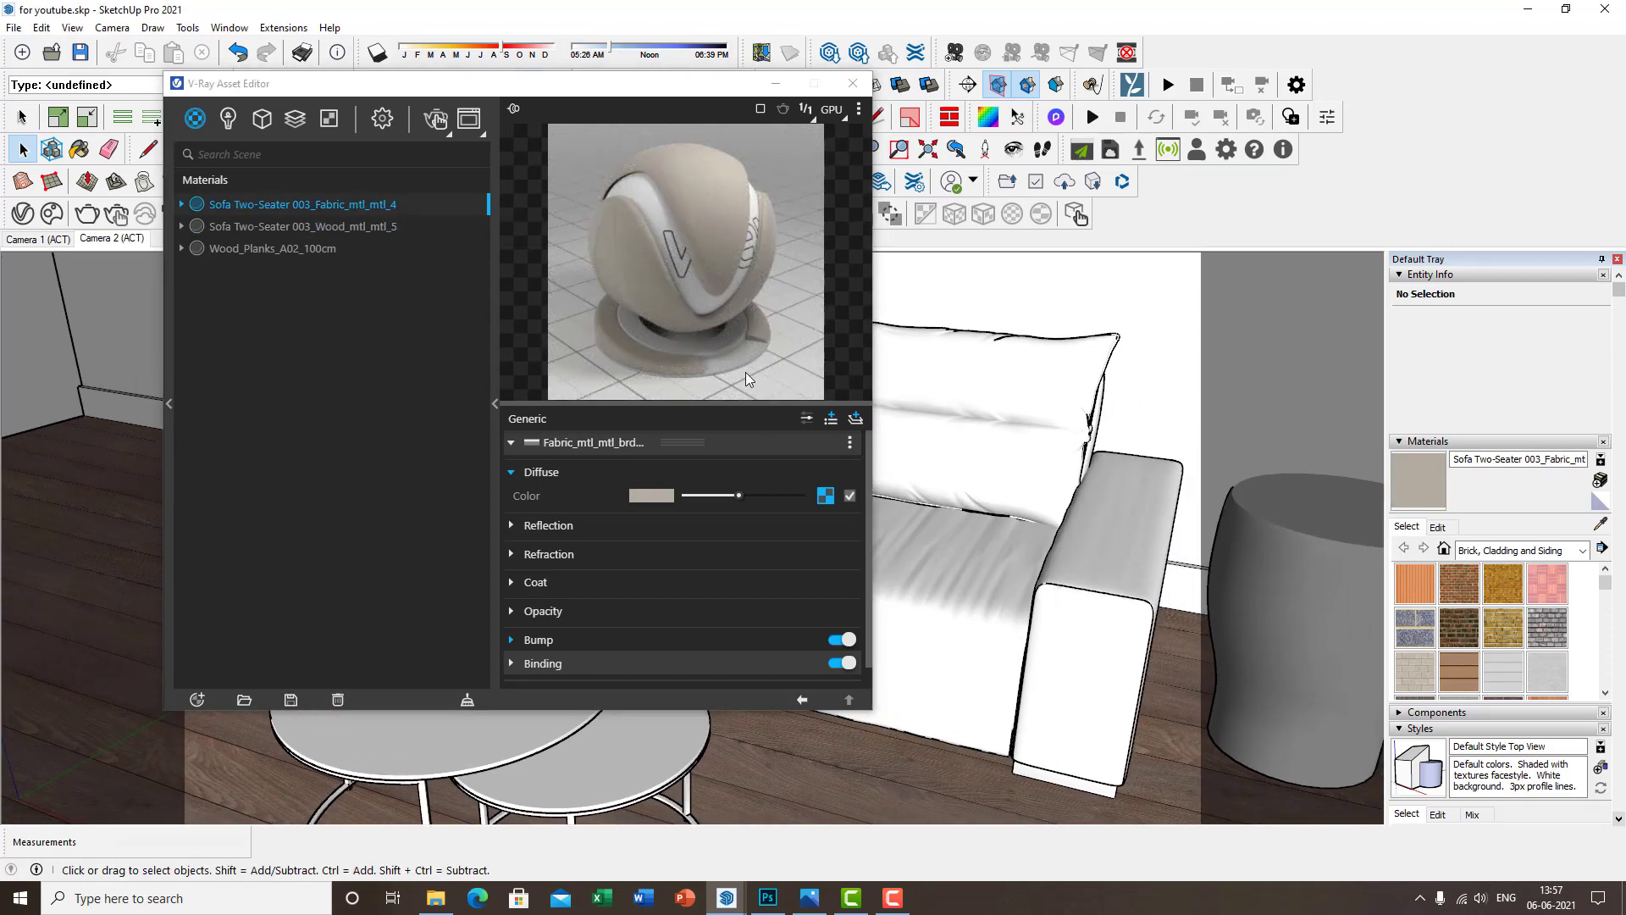
{"action": "mouse_move", "coordinate": [1037, 590]}
{"action": "middle_mouse_down"}
{"action": "mouse_move", "coordinate": [1050, 621]}
{"action": "mouse_move", "coordinate": [931, 541]}
{"action": "middle_mouse_up"}
{"action": "key", "text": "b"}
{"action": "key", "text": "space"}
{"action": "left_click", "coordinate": [848, 85]}
{"action": "scroll", "coordinate": [932, 640], "scroll_direction": "up", "scroll_amount": 3}
{"action": "double_click", "coordinate": [897, 624]}
{"action": "triple_click", "coordinate": [868, 632]}
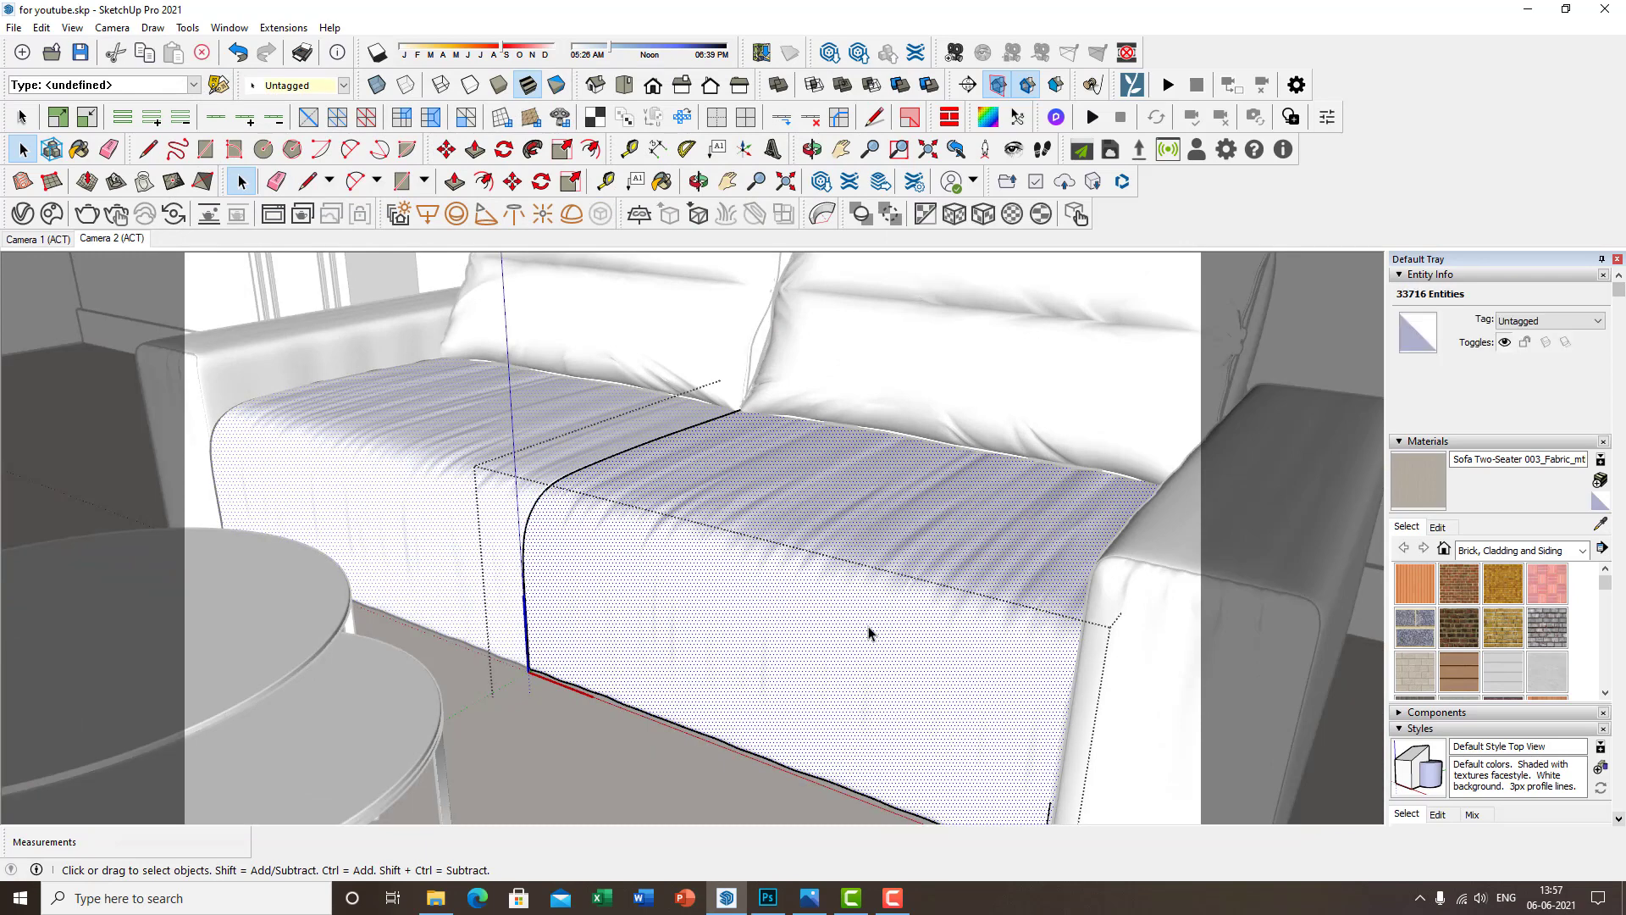
{"action": "key", "text": "b"}
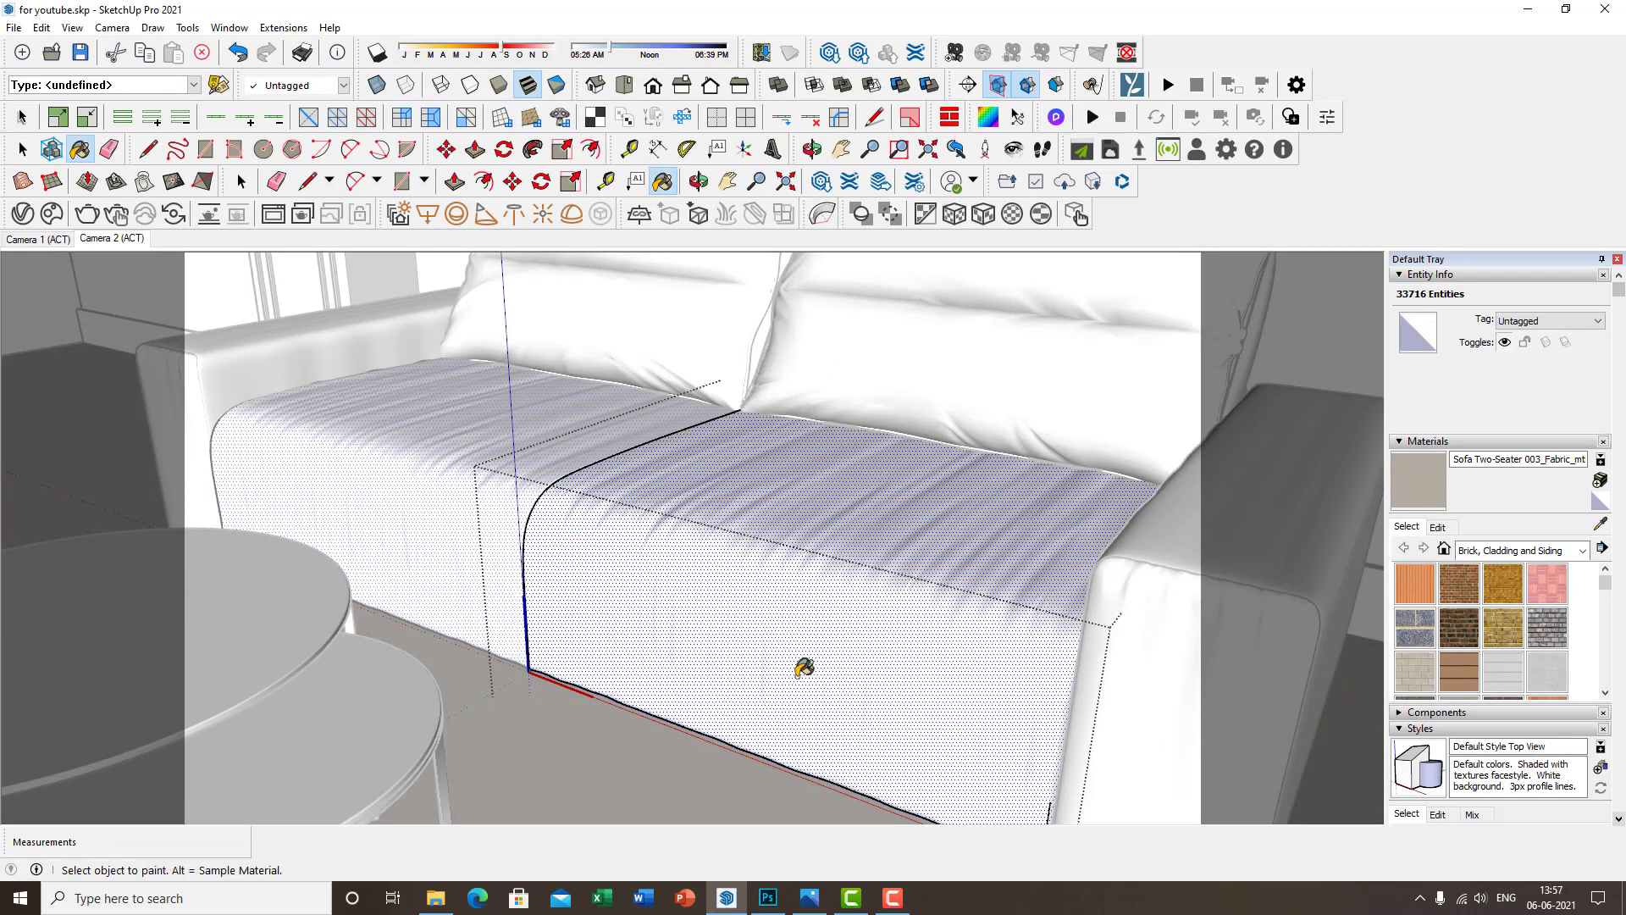
{"action": "left_click", "coordinate": [826, 560]}
{"action": "middle_click_drag", "start_coordinate": [809, 566], "coordinate": [795, 621]}
{"action": "key", "text": "space"}
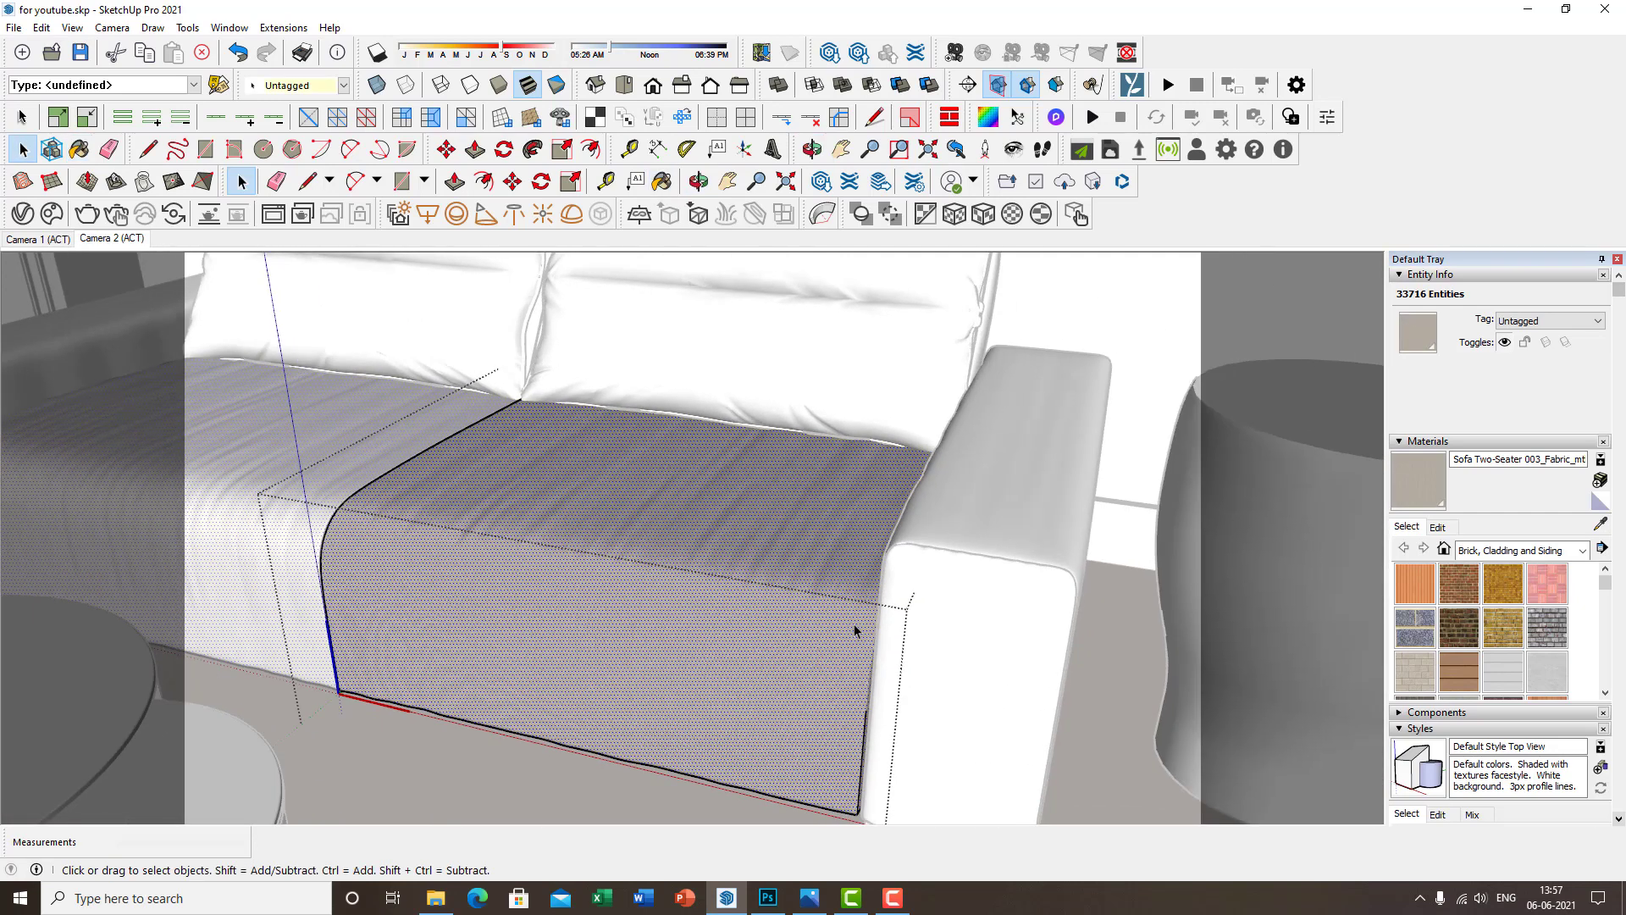
{"action": "left_click", "coordinate": [991, 611]}
{"action": "scroll", "coordinate": [992, 611], "scroll_direction": "down", "scroll_amount": 5}
{"action": "scroll", "coordinate": [837, 683], "scroll_direction": "up", "scroll_amount": 5}
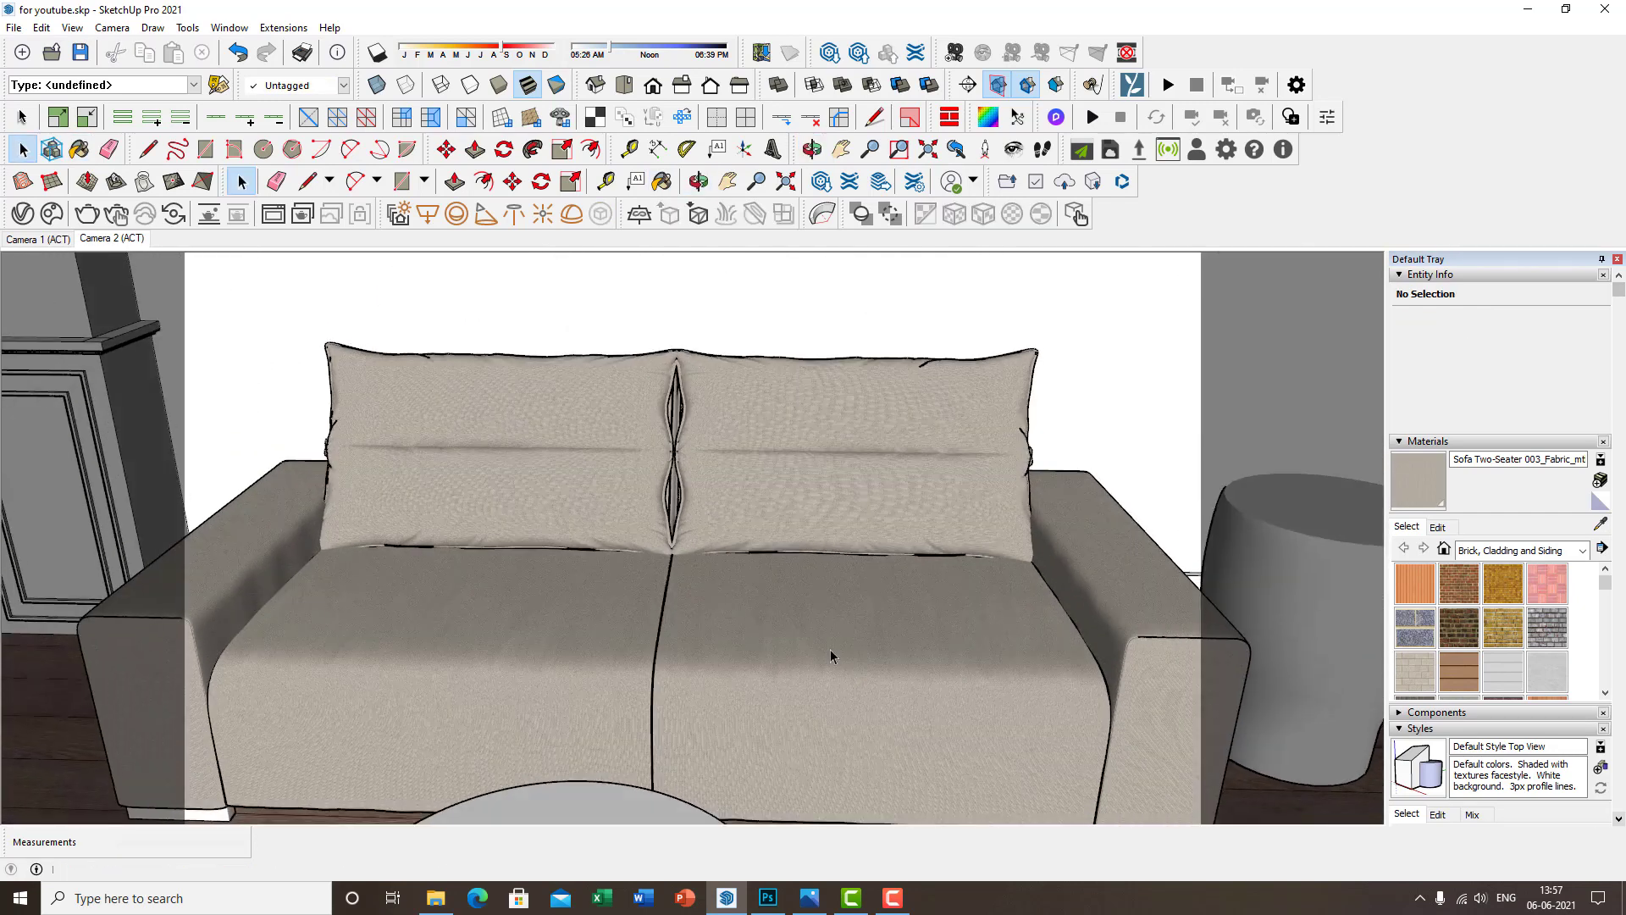
Start interactive rendering and frame the whole sofa to check its fabric in the frame buffer
{"action": "left_click", "coordinate": [117, 215]}
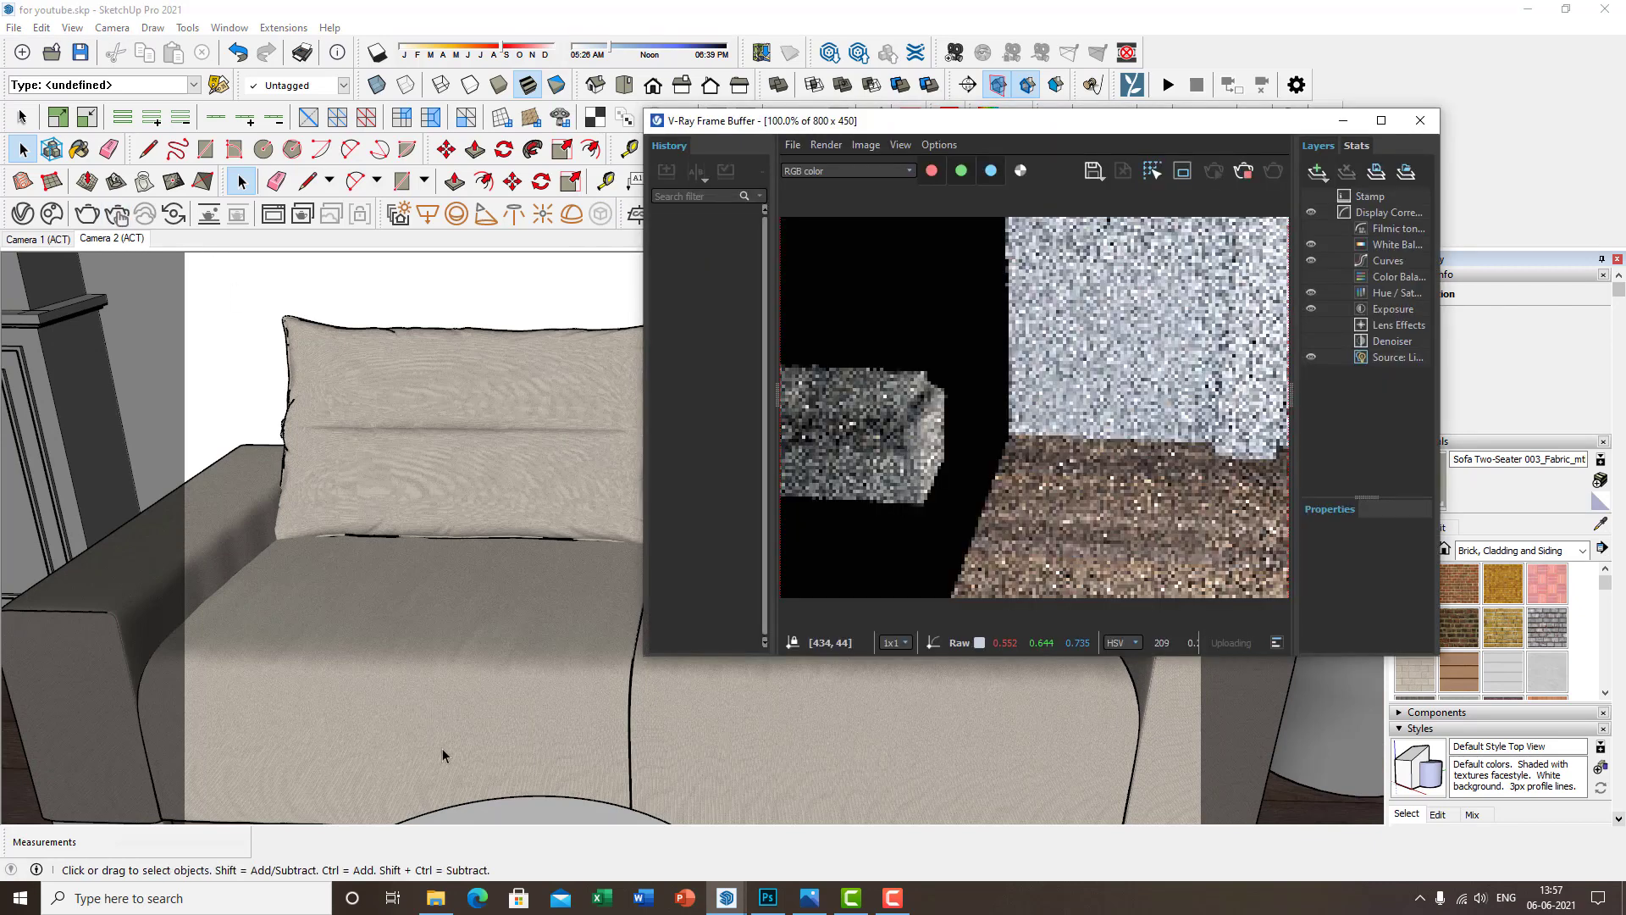
{"action": "left_click", "coordinate": [893, 897]}
{"action": "left_click", "coordinate": [1543, 824]}
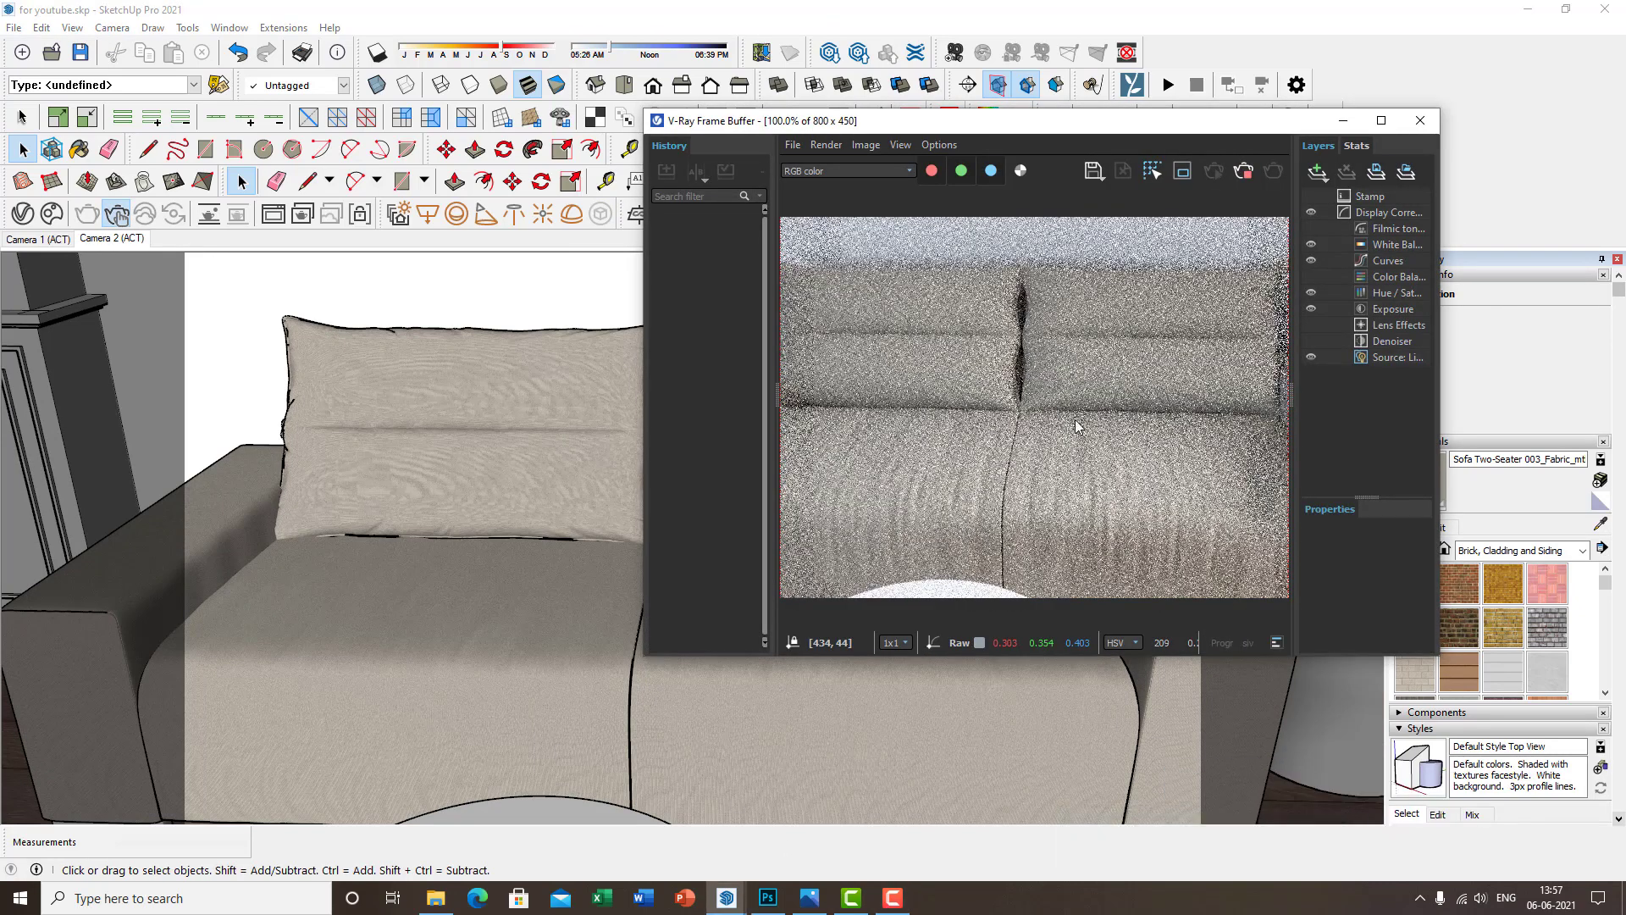
{"action": "scroll", "coordinate": [358, 664], "scroll_direction": "down", "scroll_amount": 3}
{"action": "middle_click_drag", "start_coordinate": [392, 660], "coordinate": [417, 653]}
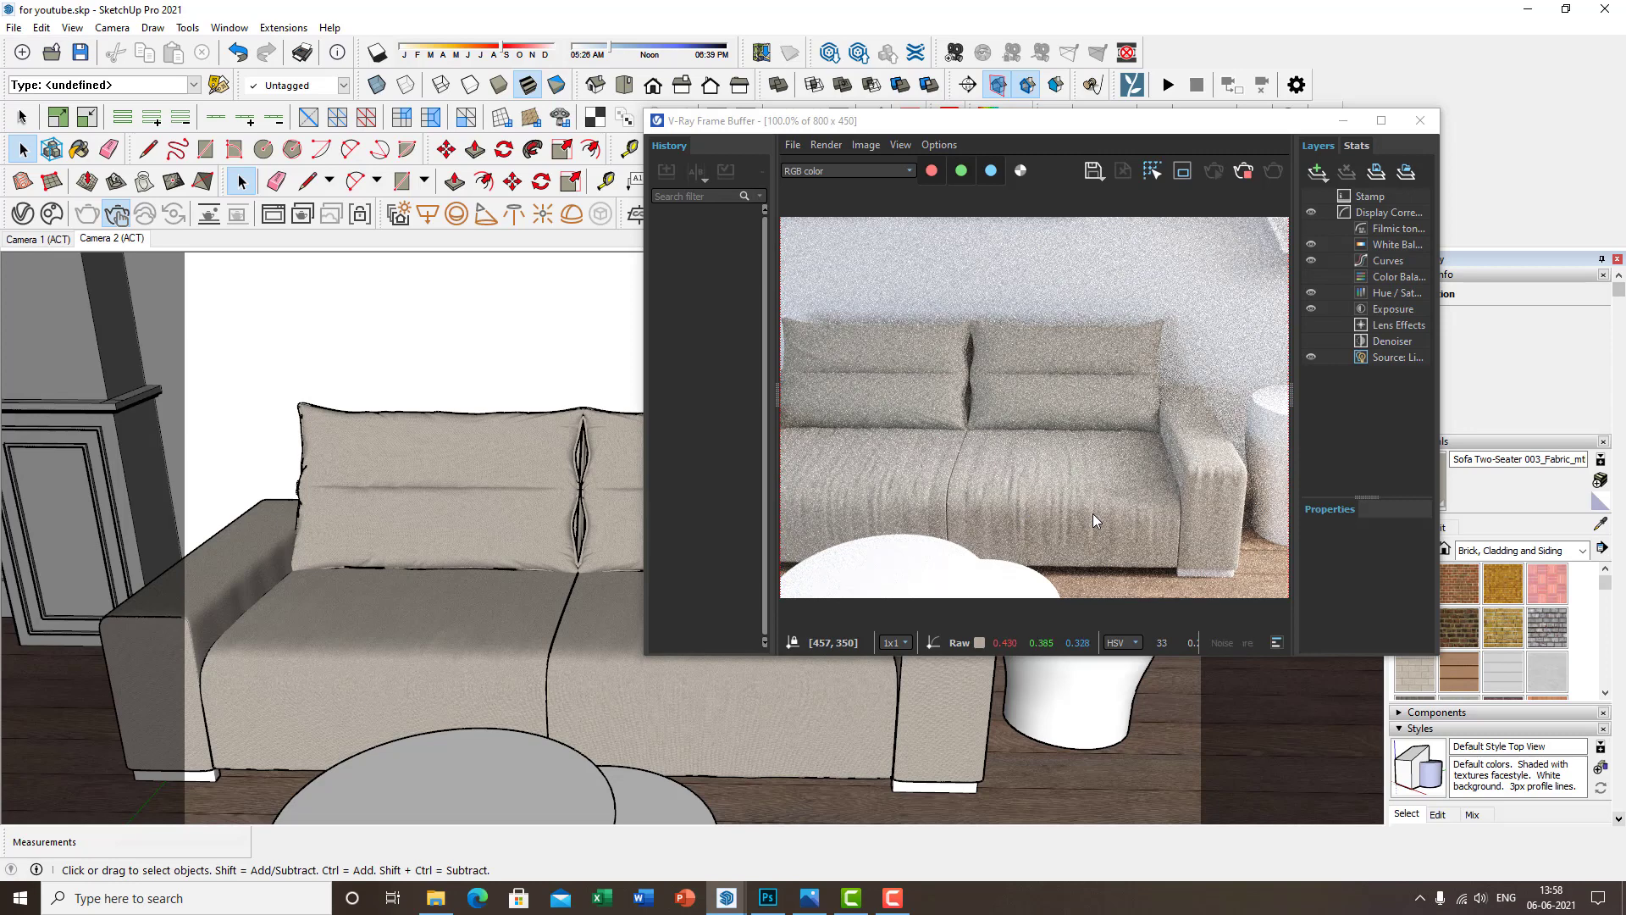
Wrap the diffuse texture of Sofa Two-Seater 003_Fabric_mtl_mtl_4 in a Dirt texture
{"action": "left_click", "coordinate": [24, 214]}
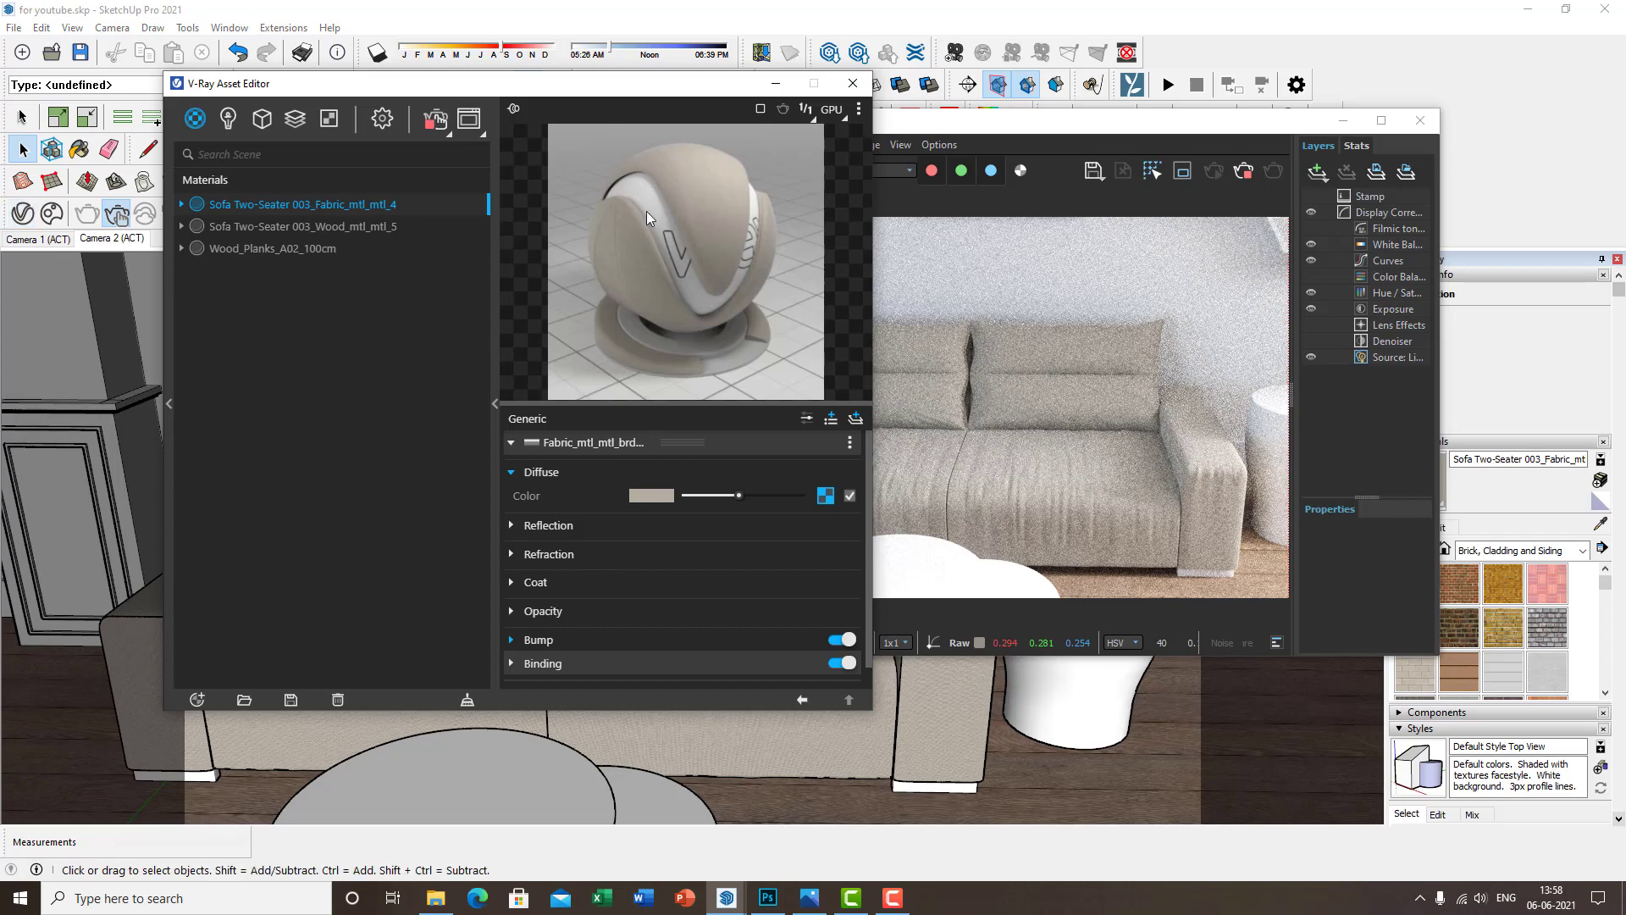
{"action": "right_click", "coordinate": [830, 505]}
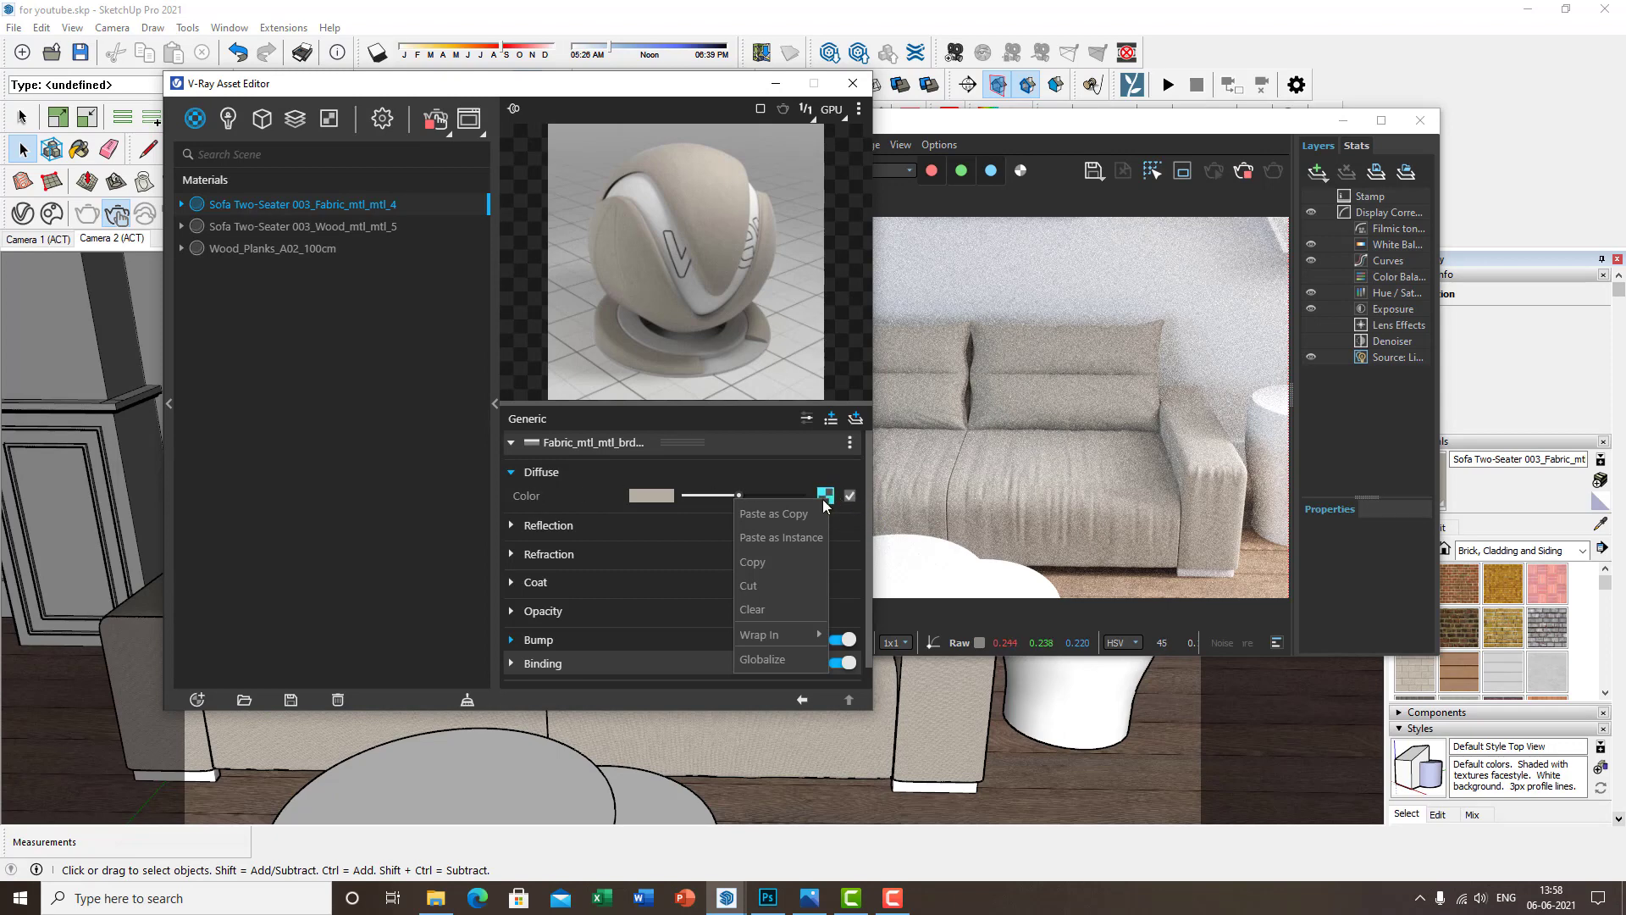
{"action": "mouse_move", "coordinate": [791, 636]}
{"action": "scroll", "coordinate": [674, 552], "scroll_direction": "down", "scroll_amount": 5}
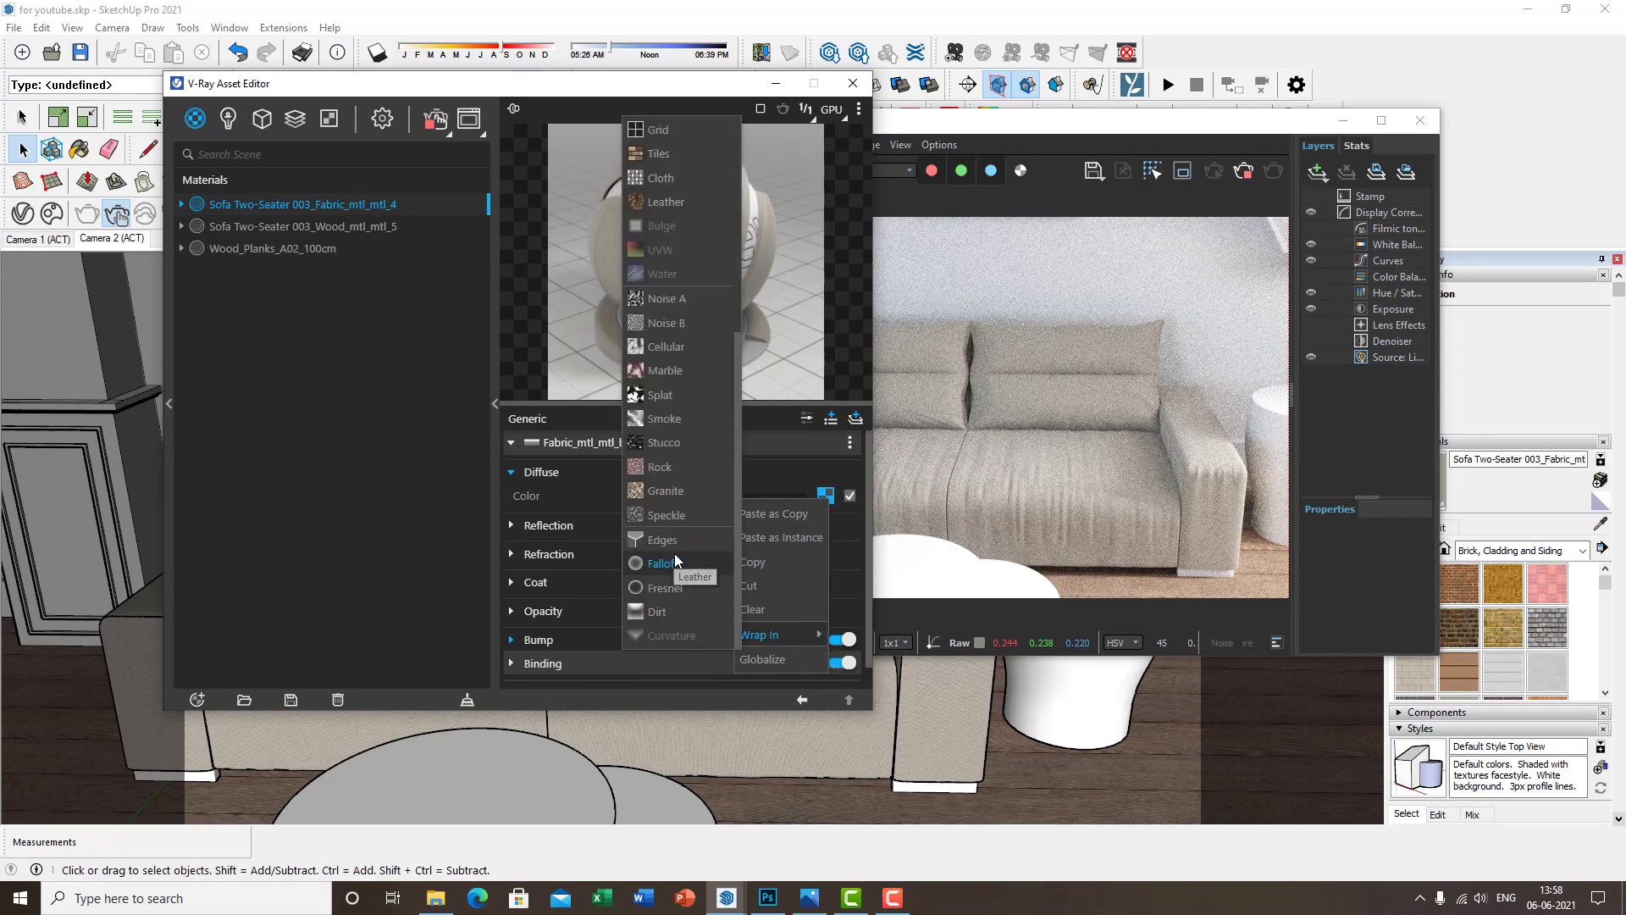
{"action": "left_click", "coordinate": [668, 616]}
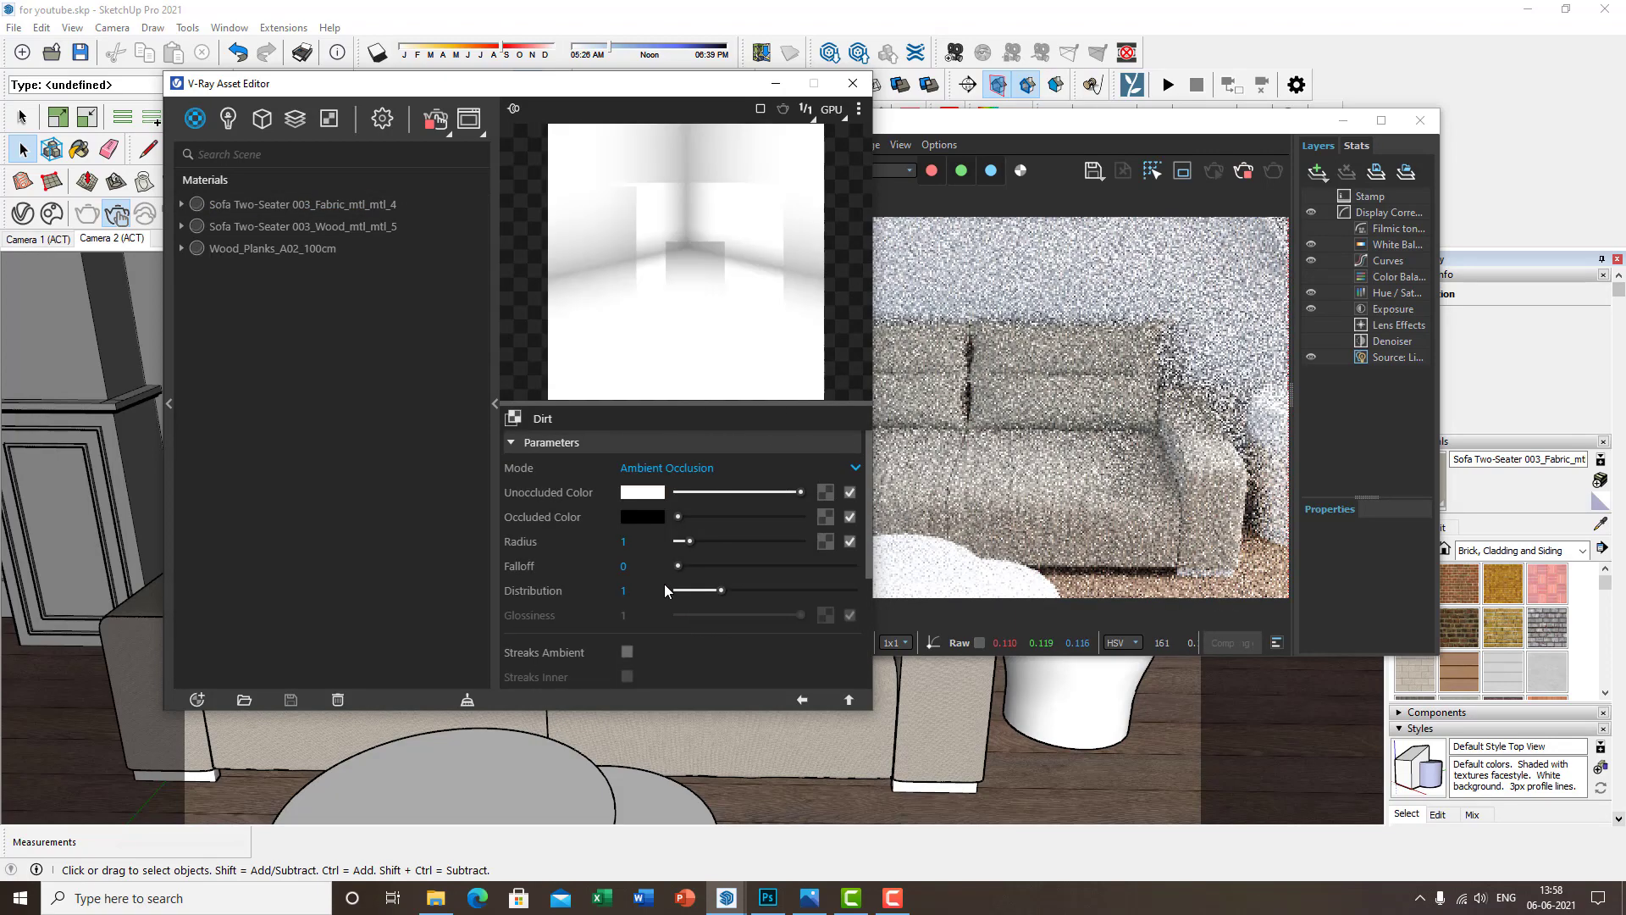
Set the Dirt radius to 4.19 and falloff to 0.23, keep Ambient Occlusion mode and return to the fabric material
{"action": "left_click_drag", "start_coordinate": [694, 94], "coordinate": [582, 92]}
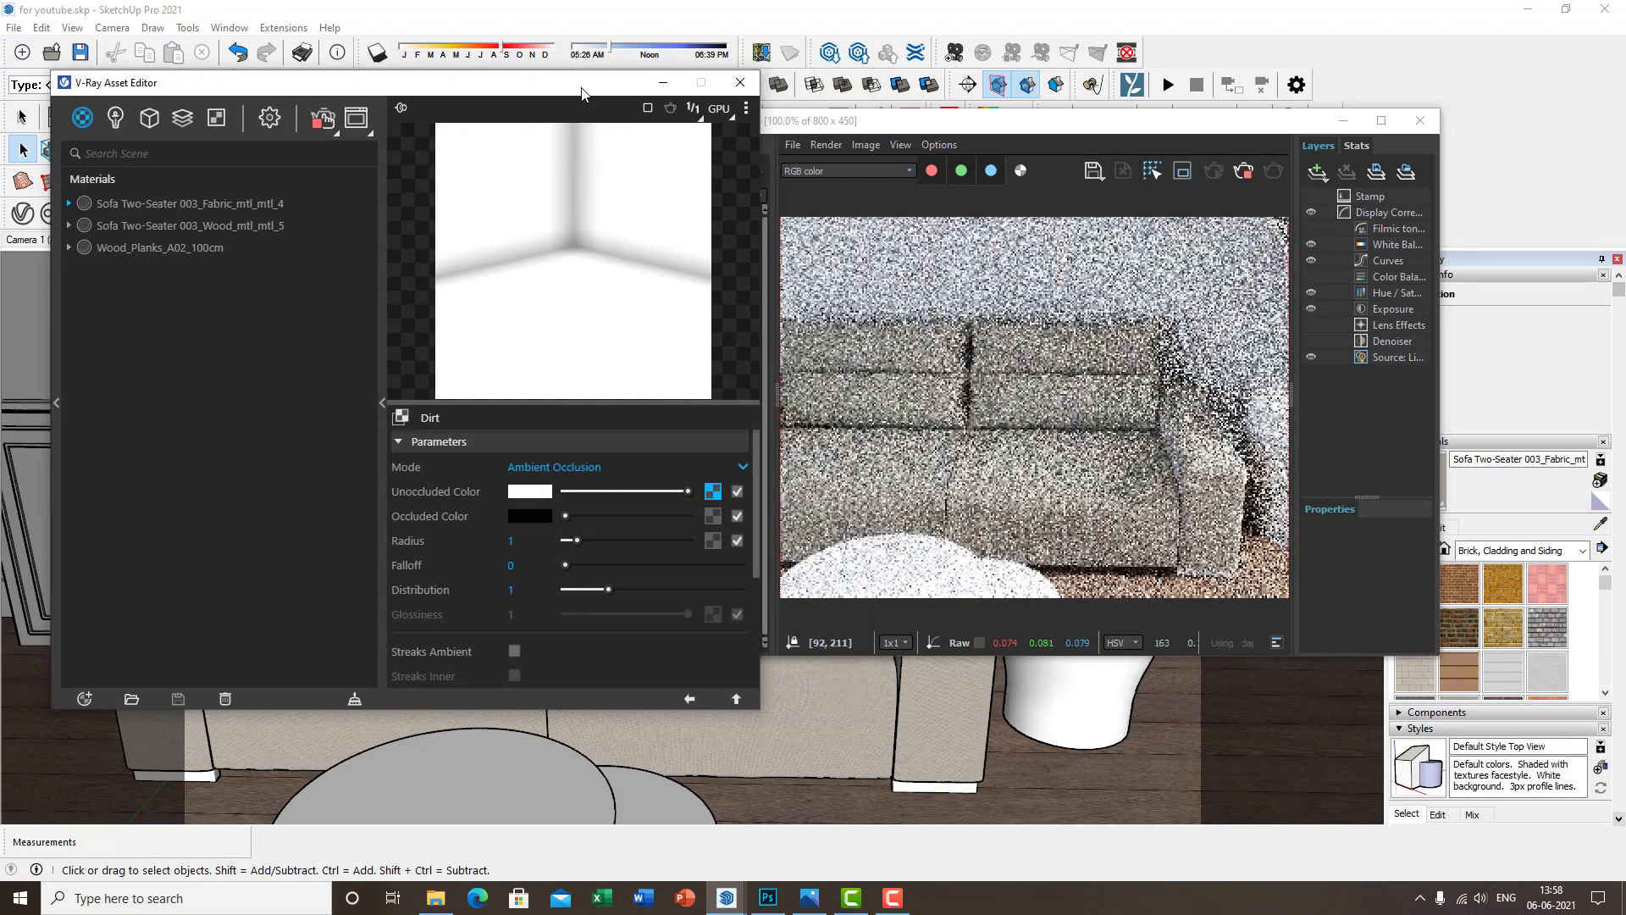
{"action": "mouse_move", "coordinate": [576, 540]}
{"action": "left_mouse_down"}
{"action": "mouse_move", "coordinate": [592, 540]}
{"action": "mouse_move", "coordinate": [578, 564]}
{"action": "mouse_move", "coordinate": [617, 540]}
{"action": "mouse_move", "coordinate": [575, 565]}
{"action": "left_mouse_up"}
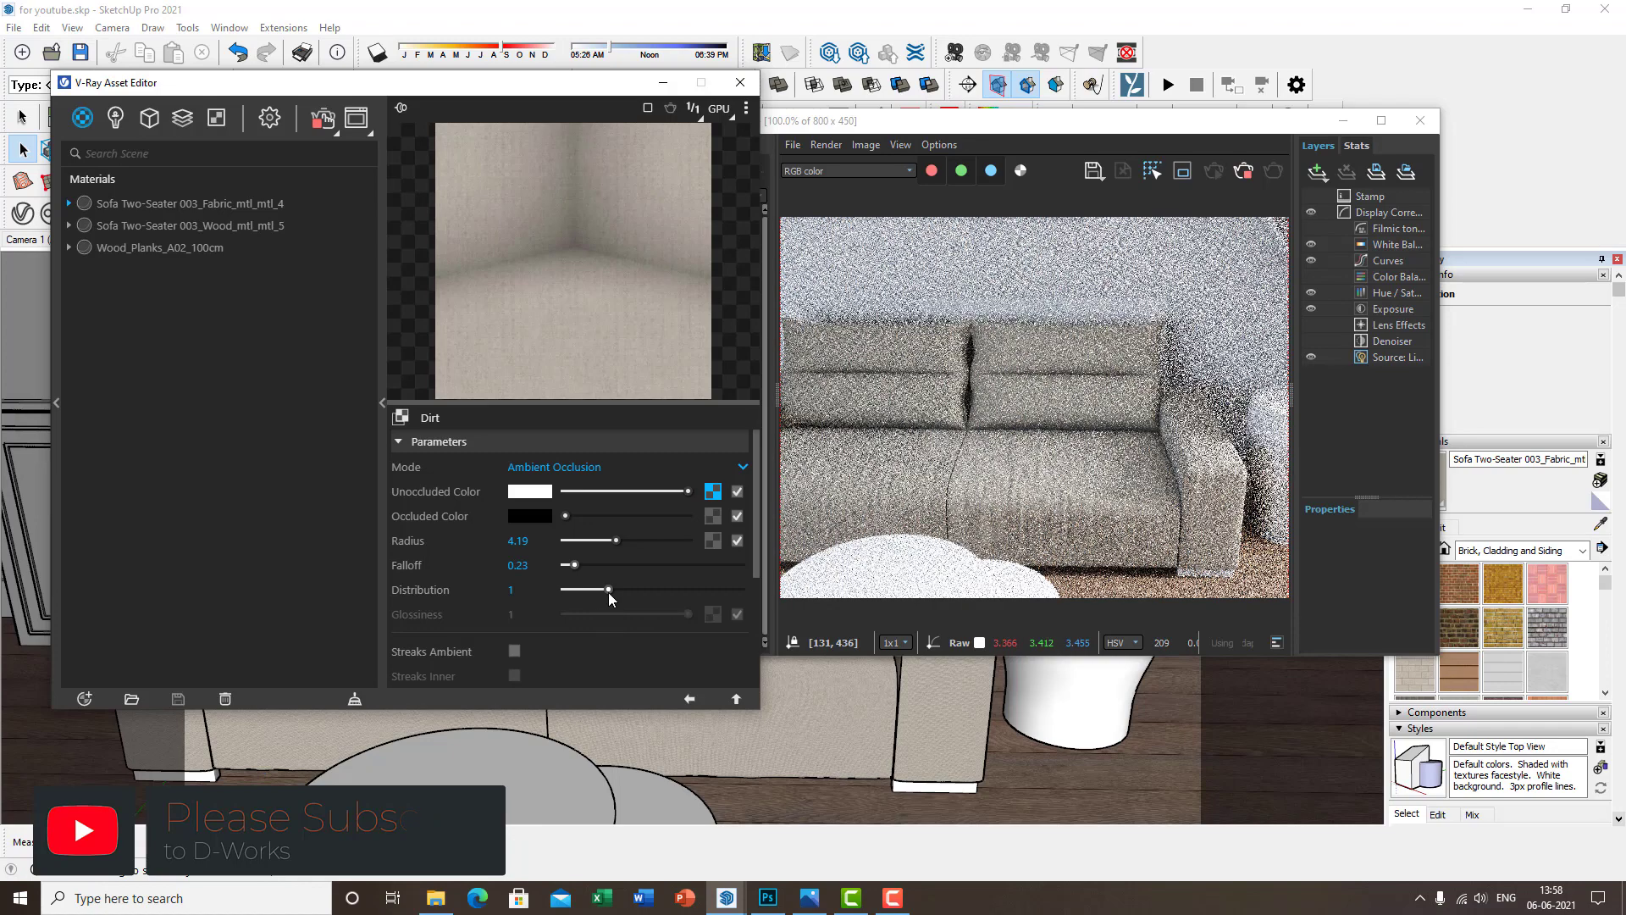
{"action": "scroll", "coordinate": [1167, 468], "scroll_direction": "up", "scroll_amount": 2}
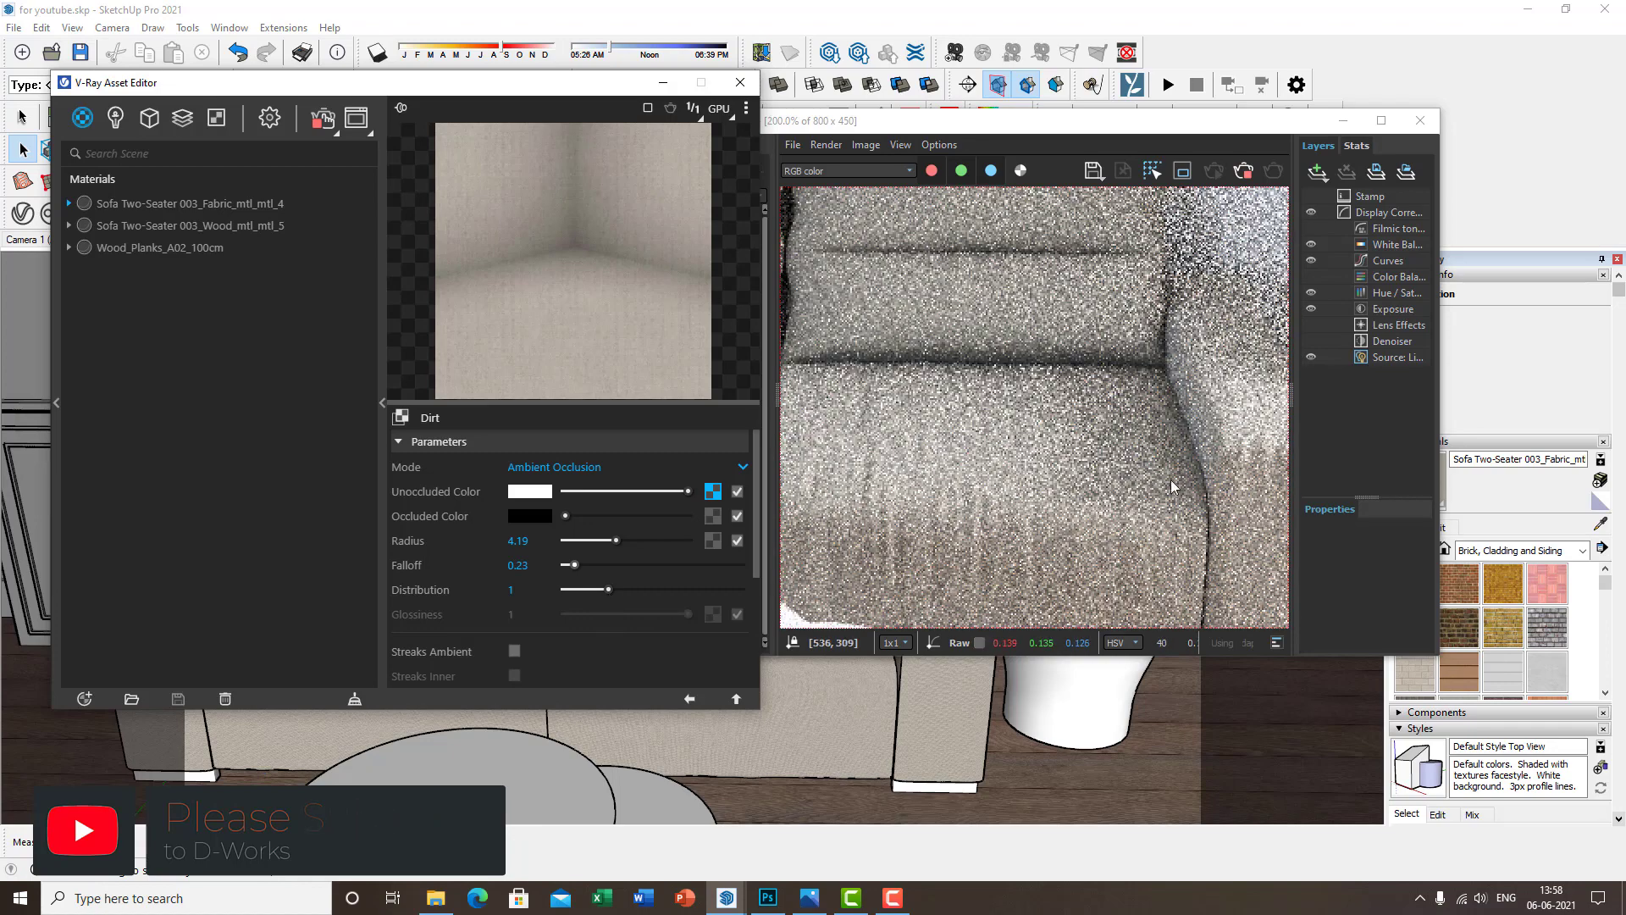
{"action": "scroll", "coordinate": [1168, 439], "scroll_direction": "down", "scroll_amount": 1}
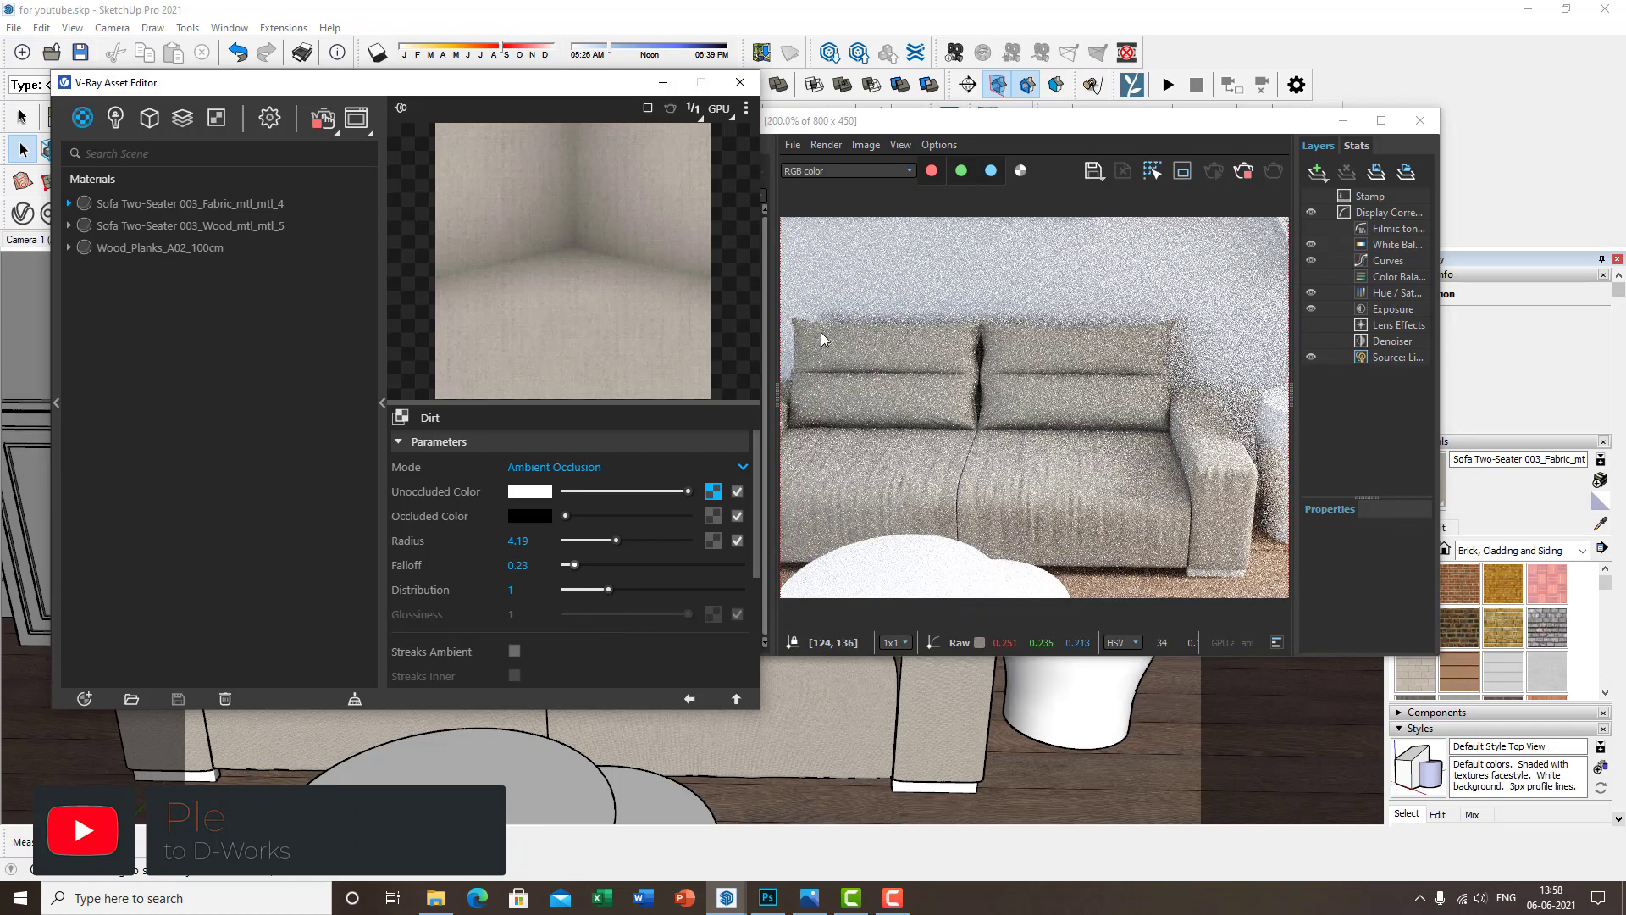
{"action": "scroll", "coordinate": [822, 339], "scroll_direction": "up", "scroll_amount": 1}
{"action": "scroll", "coordinate": [932, 381], "scroll_direction": "down", "scroll_amount": 2}
{"action": "left_click", "coordinate": [561, 466]}
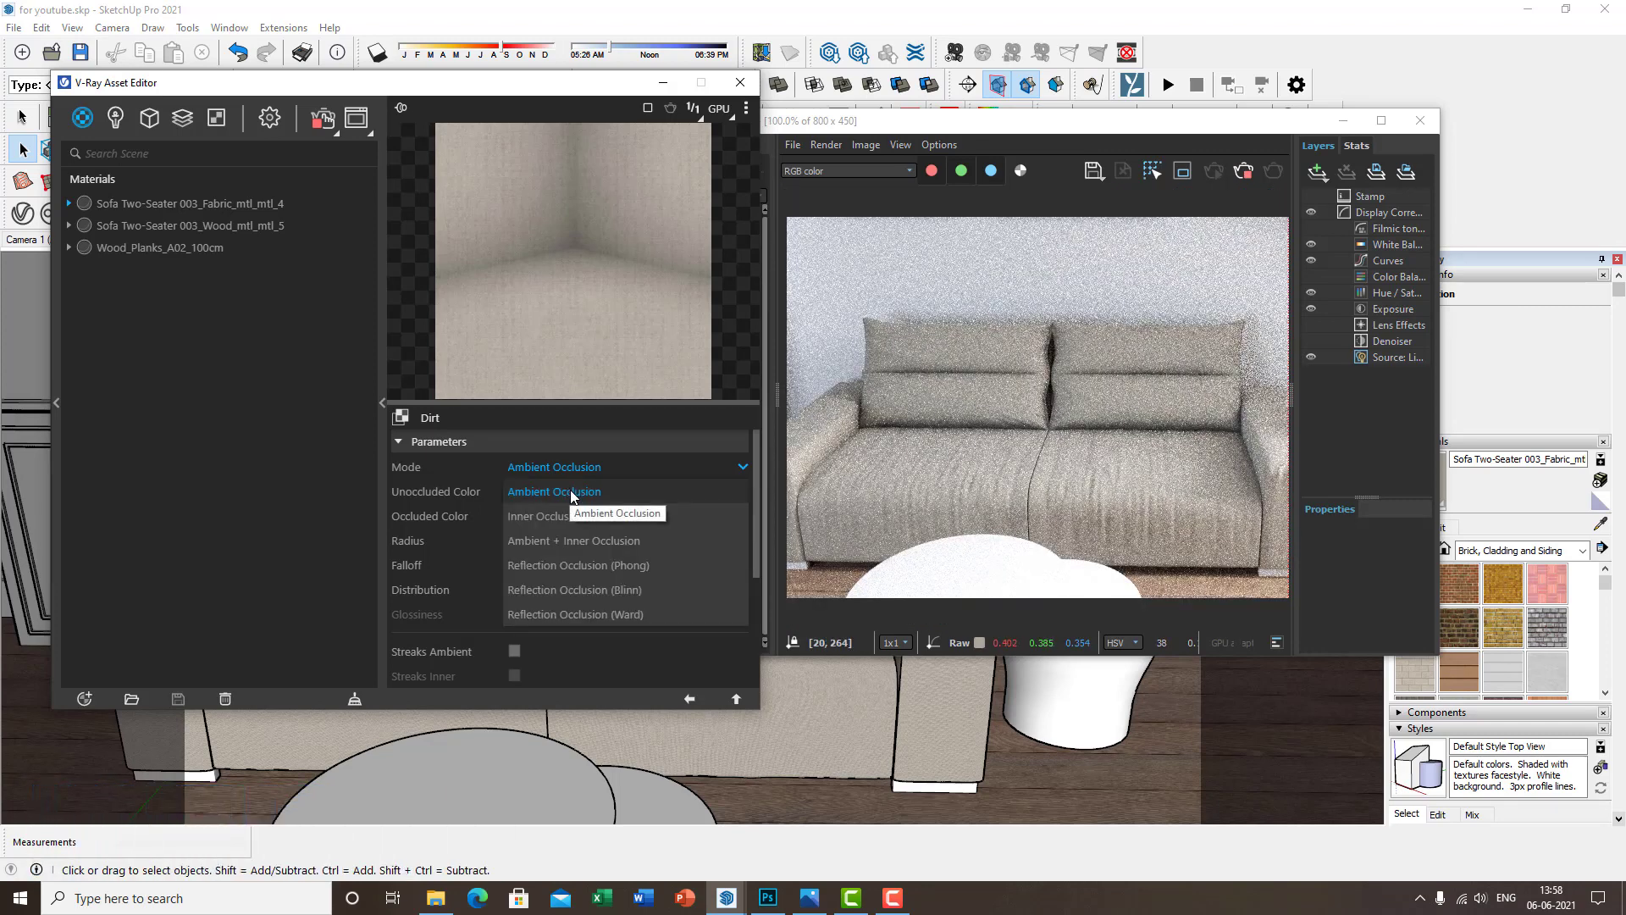
{"action": "left_click", "coordinate": [570, 489]}
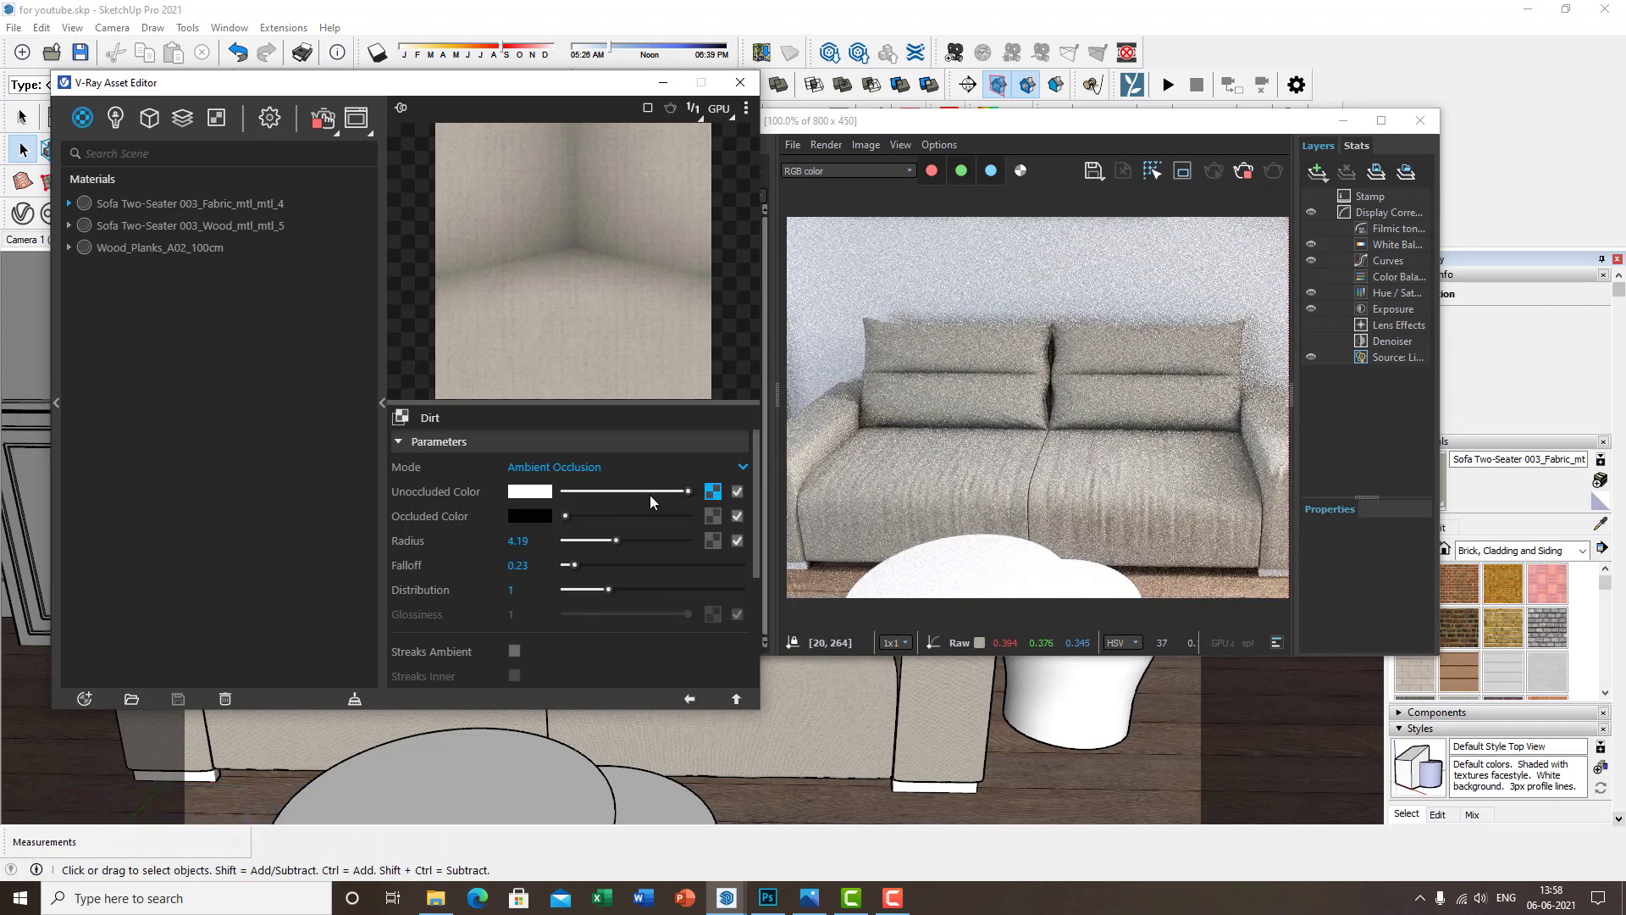
{"action": "left_click", "coordinate": [689, 700]}
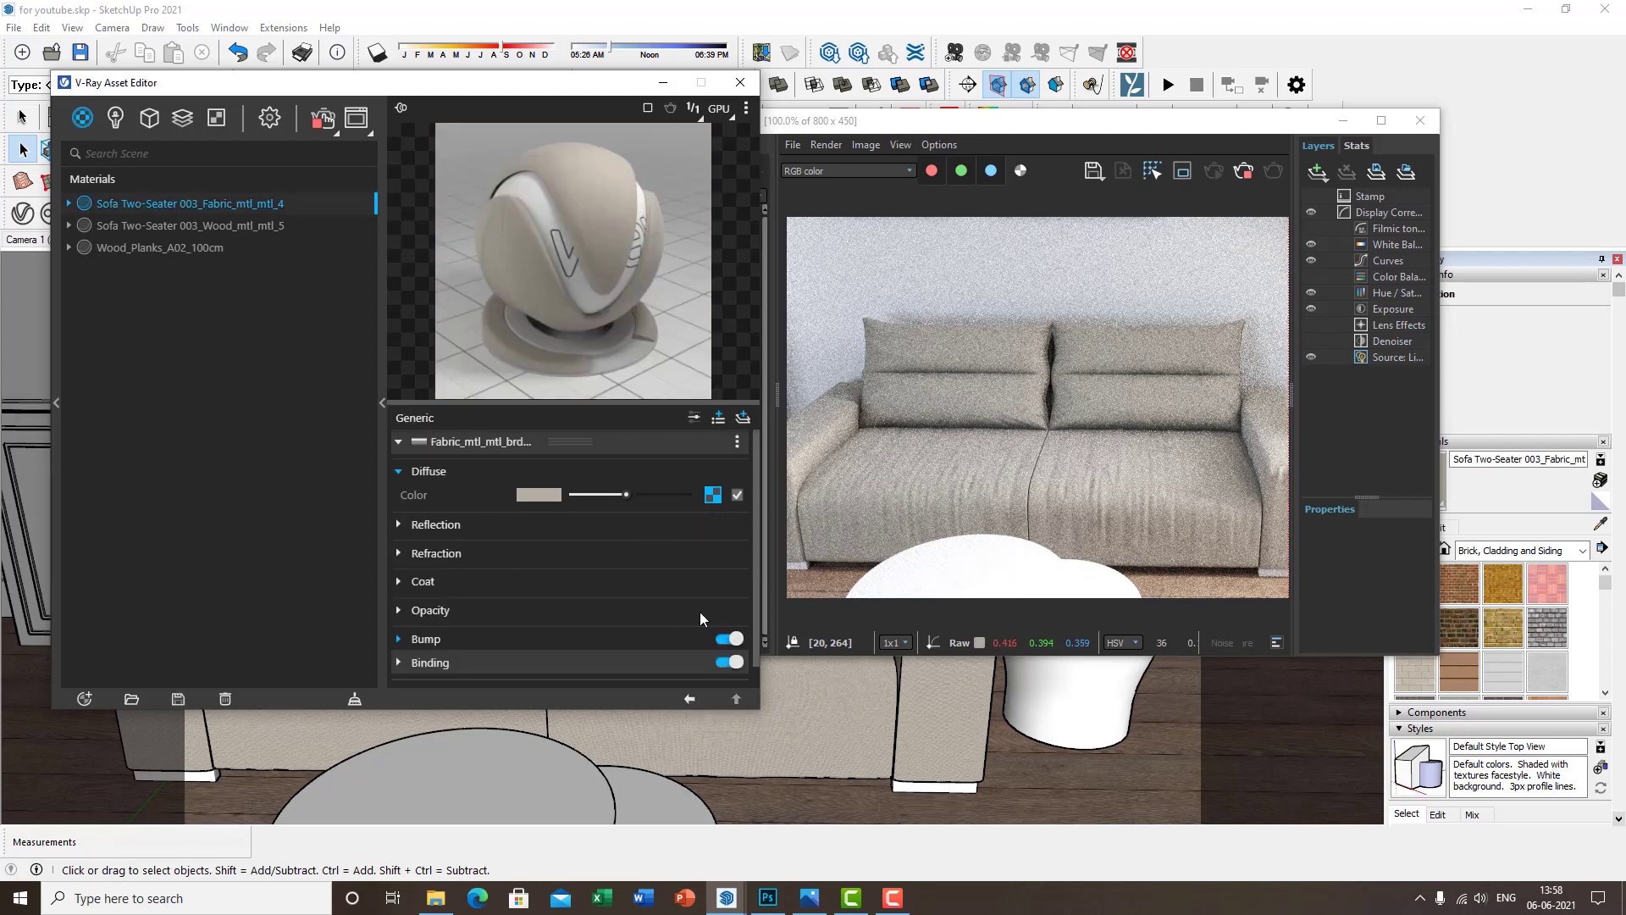
Wrap the fabric's diffuse Dirt texture in a Color Correction
{"action": "right_click", "coordinate": [712, 496]}
{"action": "mouse_move", "coordinate": [685, 632]}
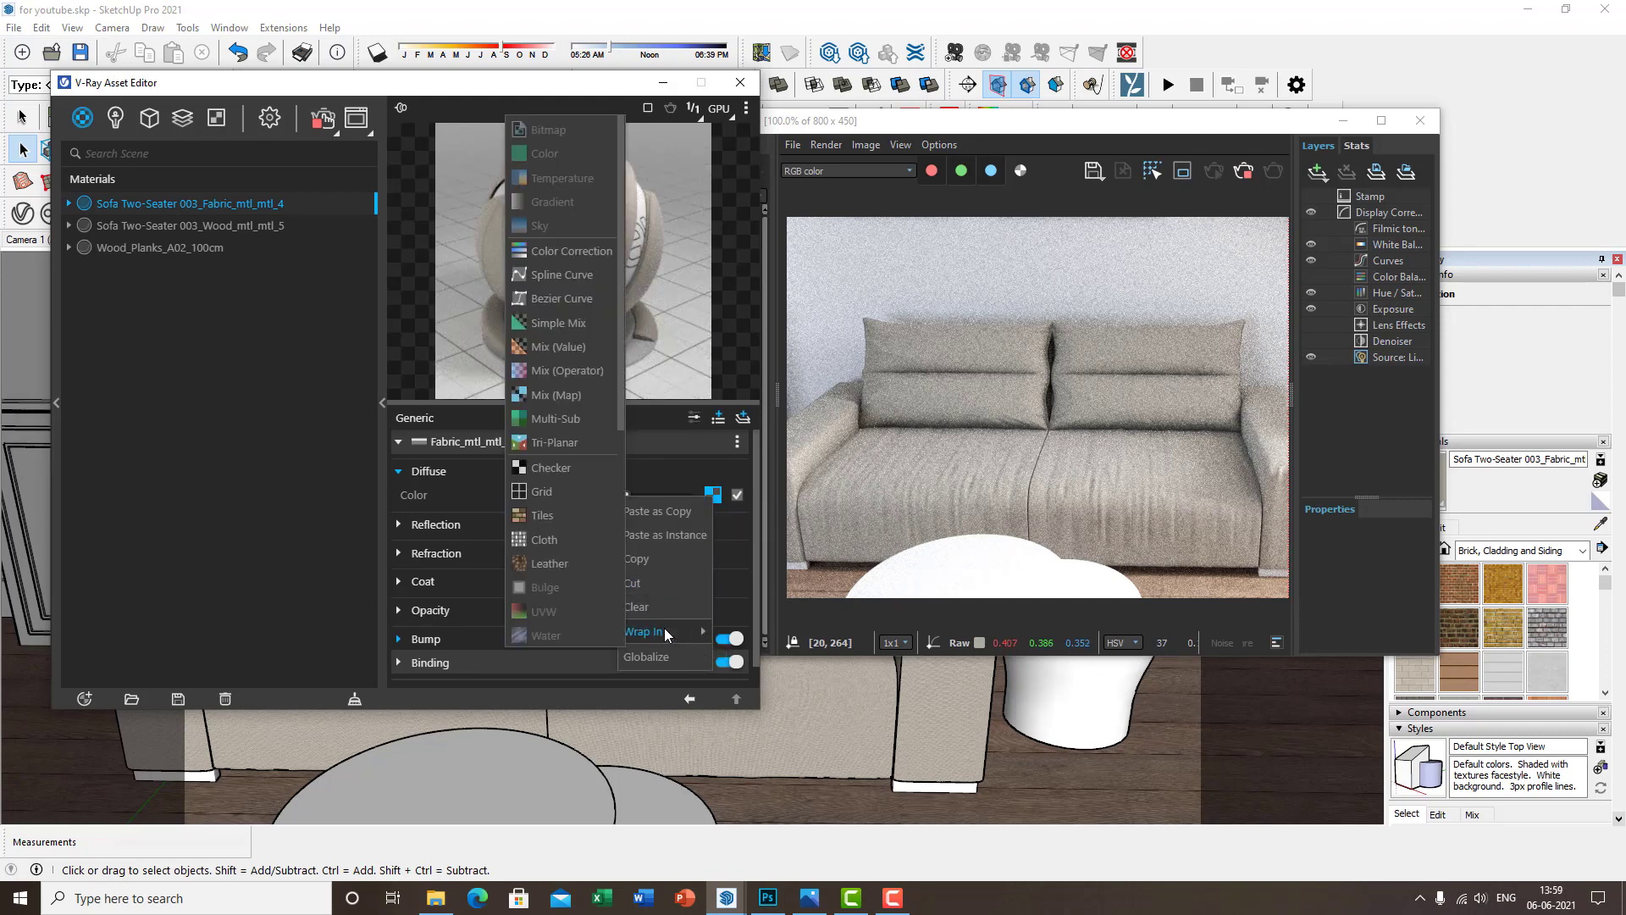
{"action": "left_click", "coordinate": [574, 254]}
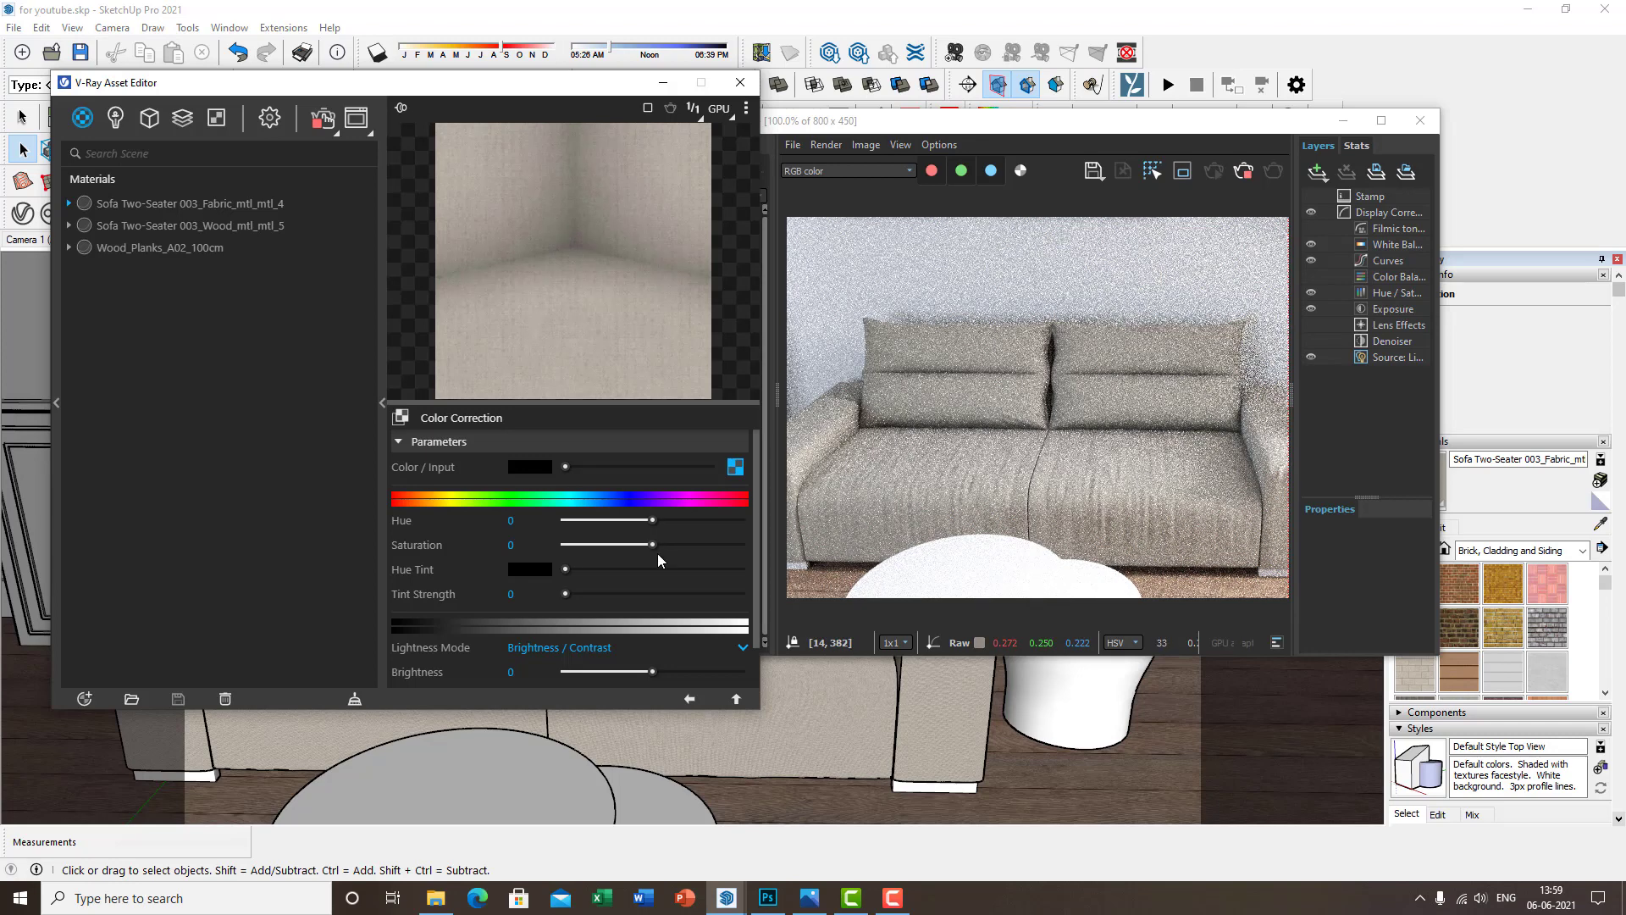
Try a Color Correction saturation of -0.7, and change it to 0.91 with a hue of 7.5
{"action": "left_click_drag", "start_coordinate": [653, 545], "coordinate": [641, 546]}
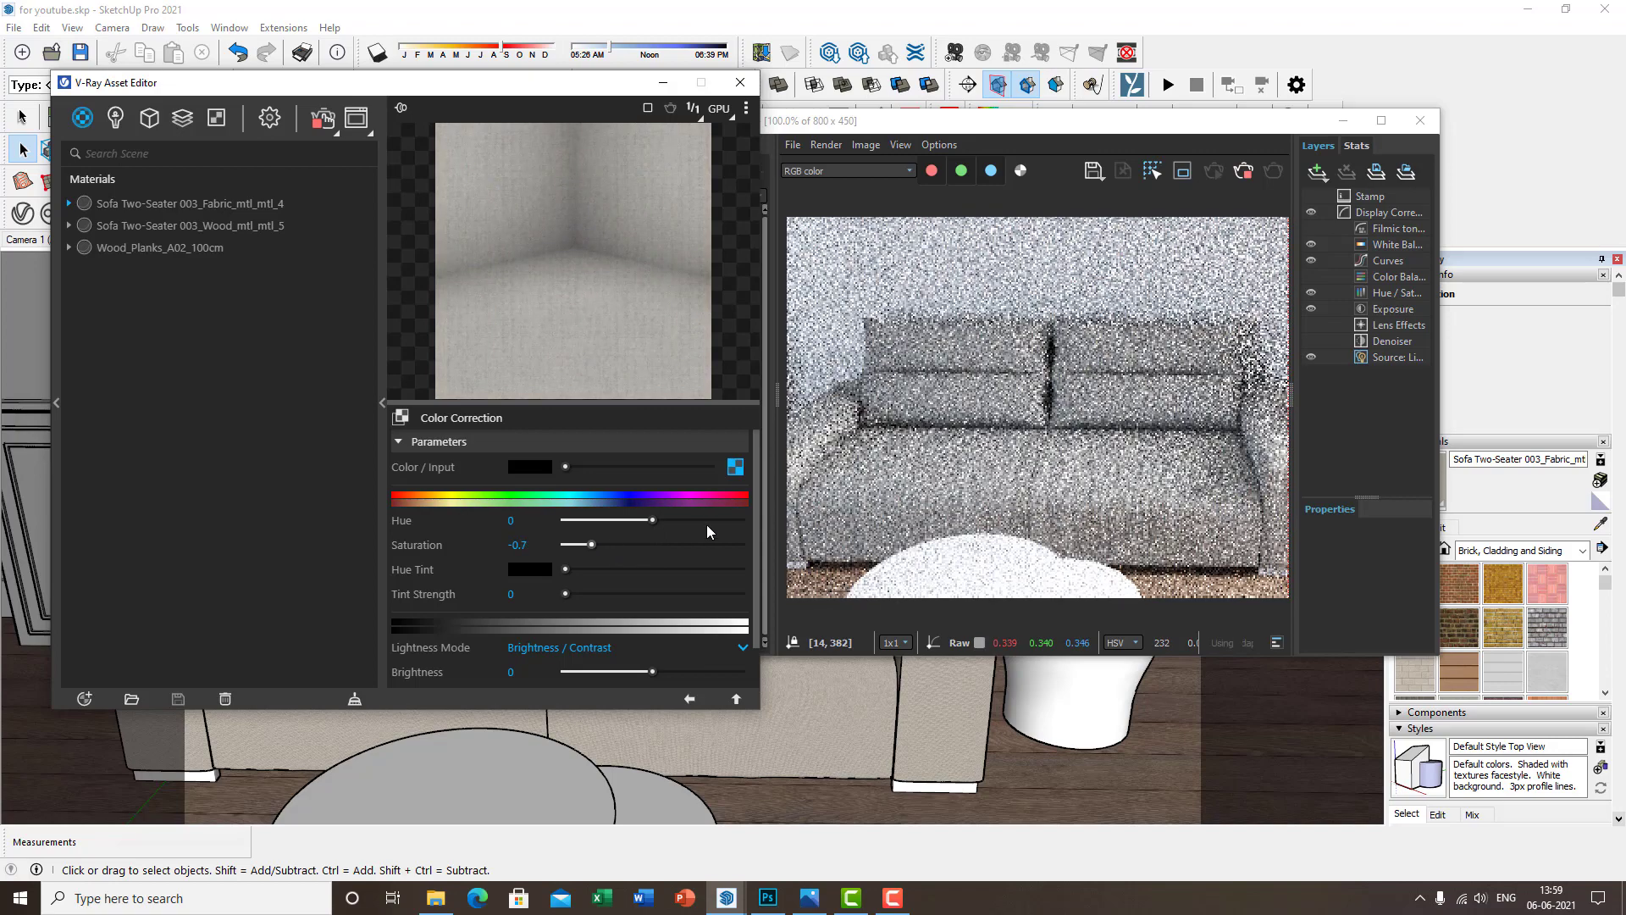
{"action": "scroll", "coordinate": [1143, 503], "scroll_direction": "up", "scroll_amount": 3}
{"action": "scroll", "coordinate": [1140, 507], "scroll_direction": "down", "scroll_amount": 3}
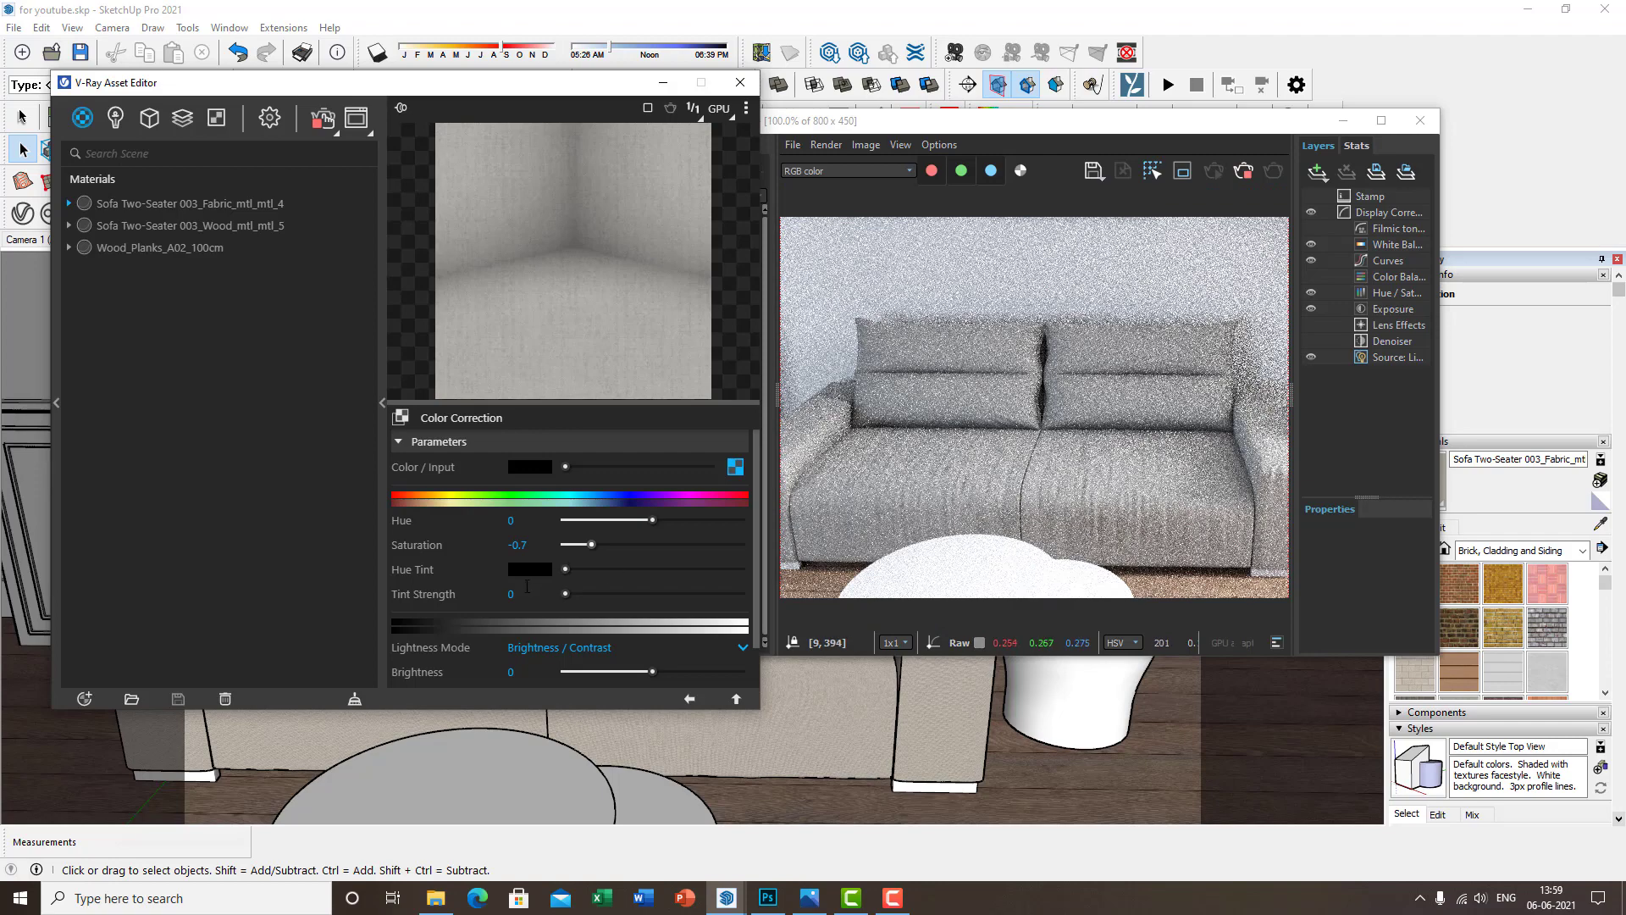
{"action": "left_click_drag", "start_coordinate": [592, 542], "coordinate": [733, 543]}
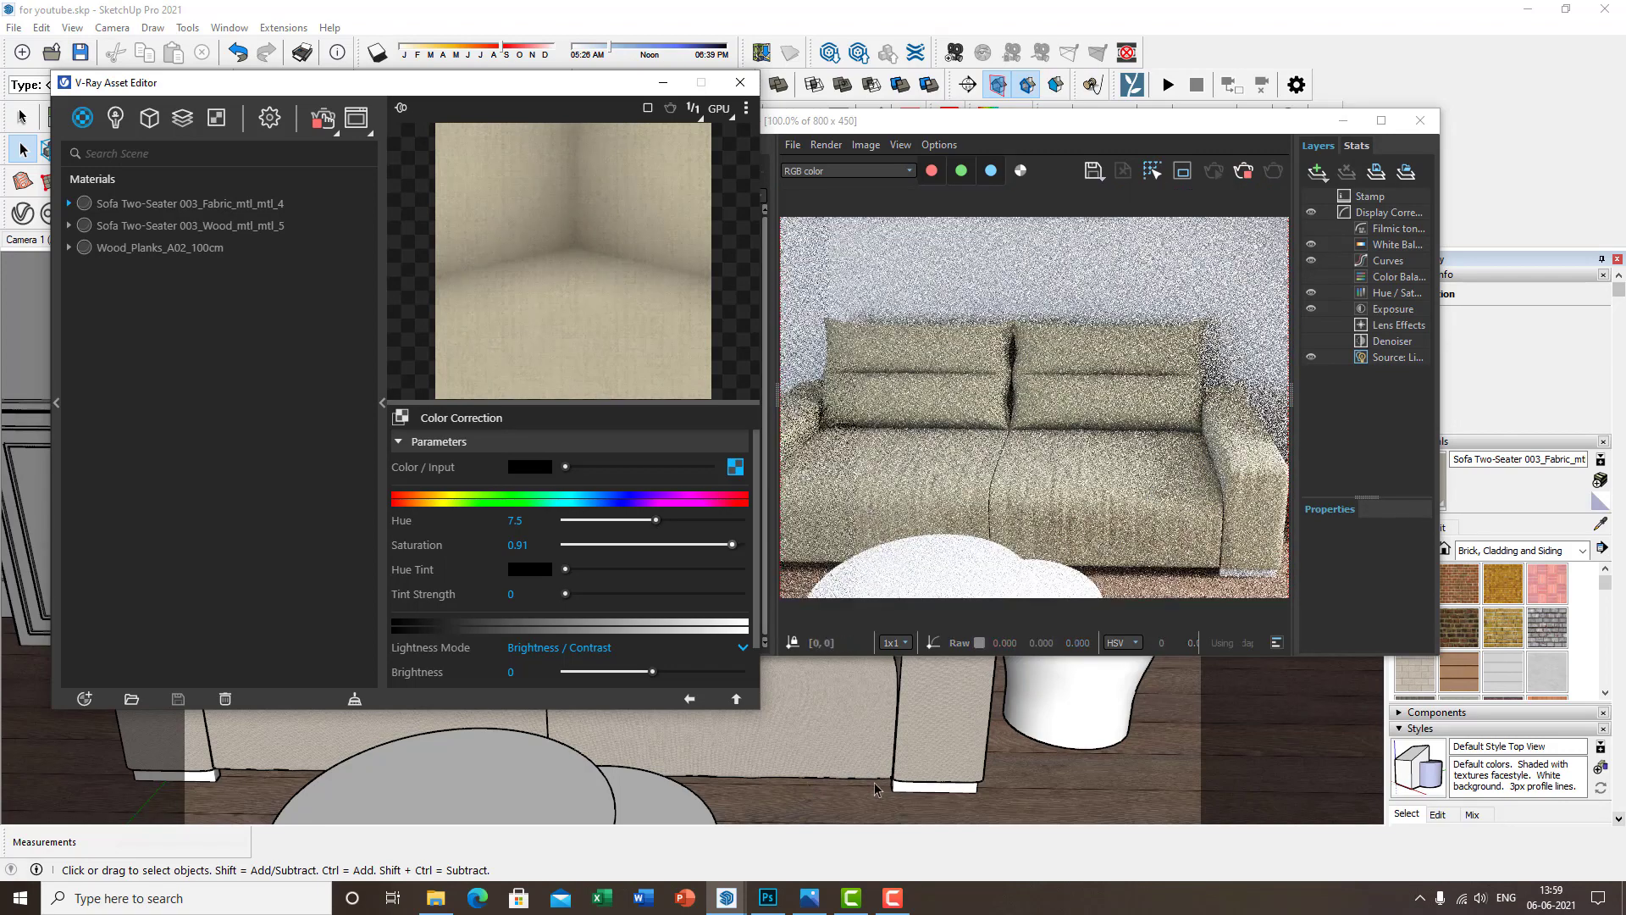
{"action": "scroll", "coordinate": [876, 788], "scroll_direction": "up", "scroll_amount": 1}
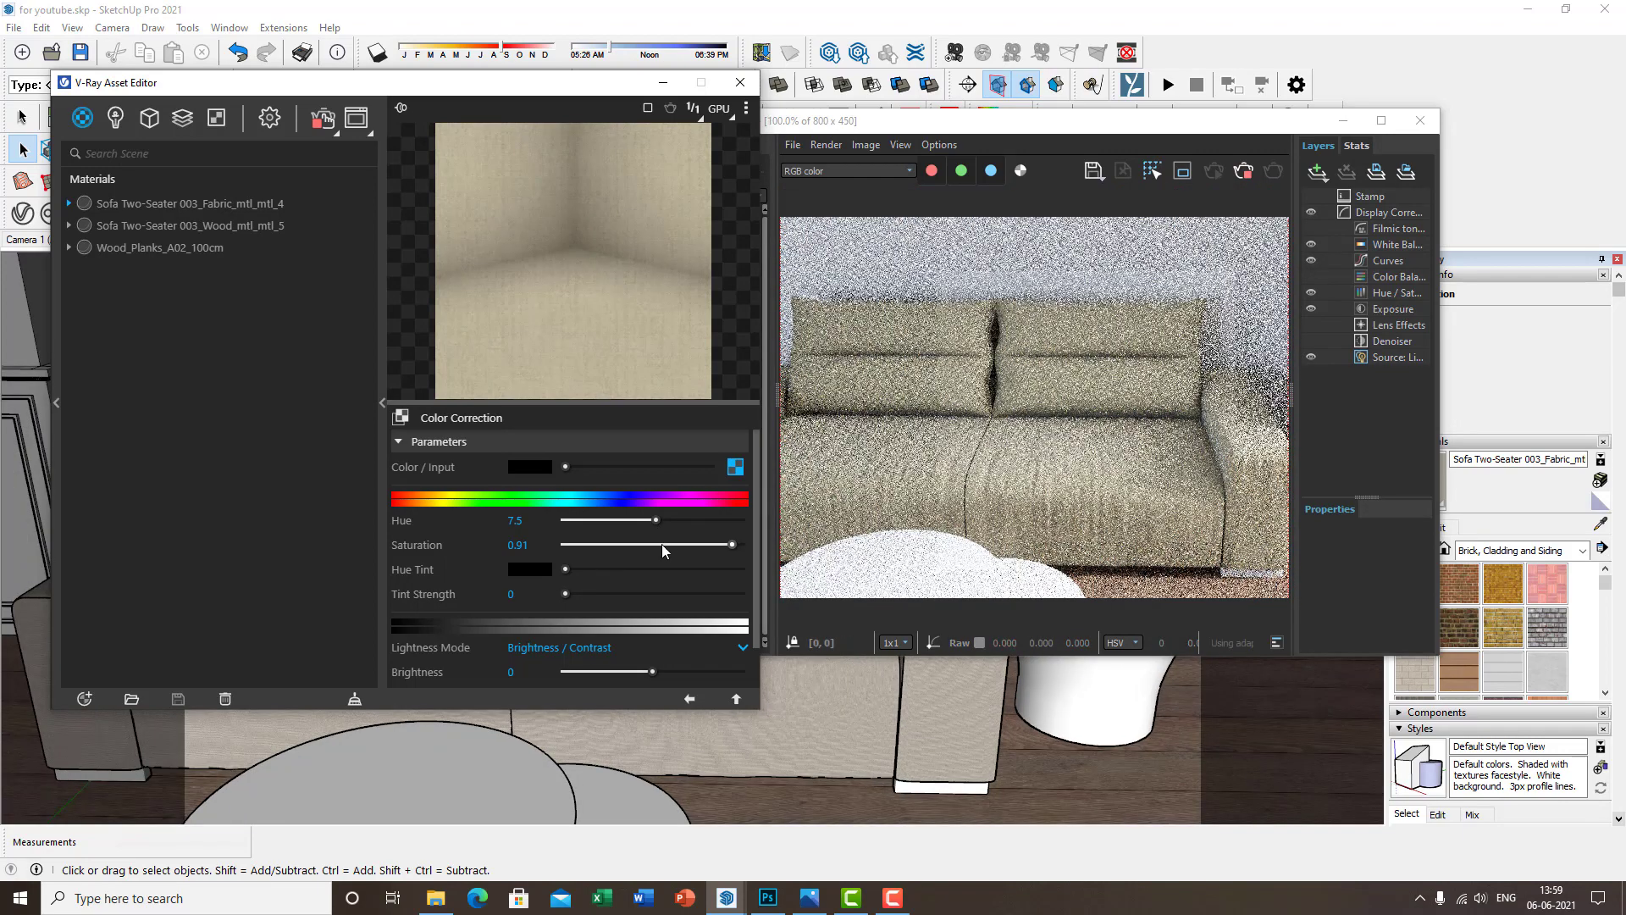
Set the Color Correction brightness to 0.138, contrast to 1.099 and saturation to 0.14, and return to the fabric material
{"action": "scroll", "coordinate": [656, 584], "scroll_direction": "down", "scroll_amount": 2}
{"action": "left_click_drag", "start_coordinate": [652, 625], "coordinate": [665, 625]}
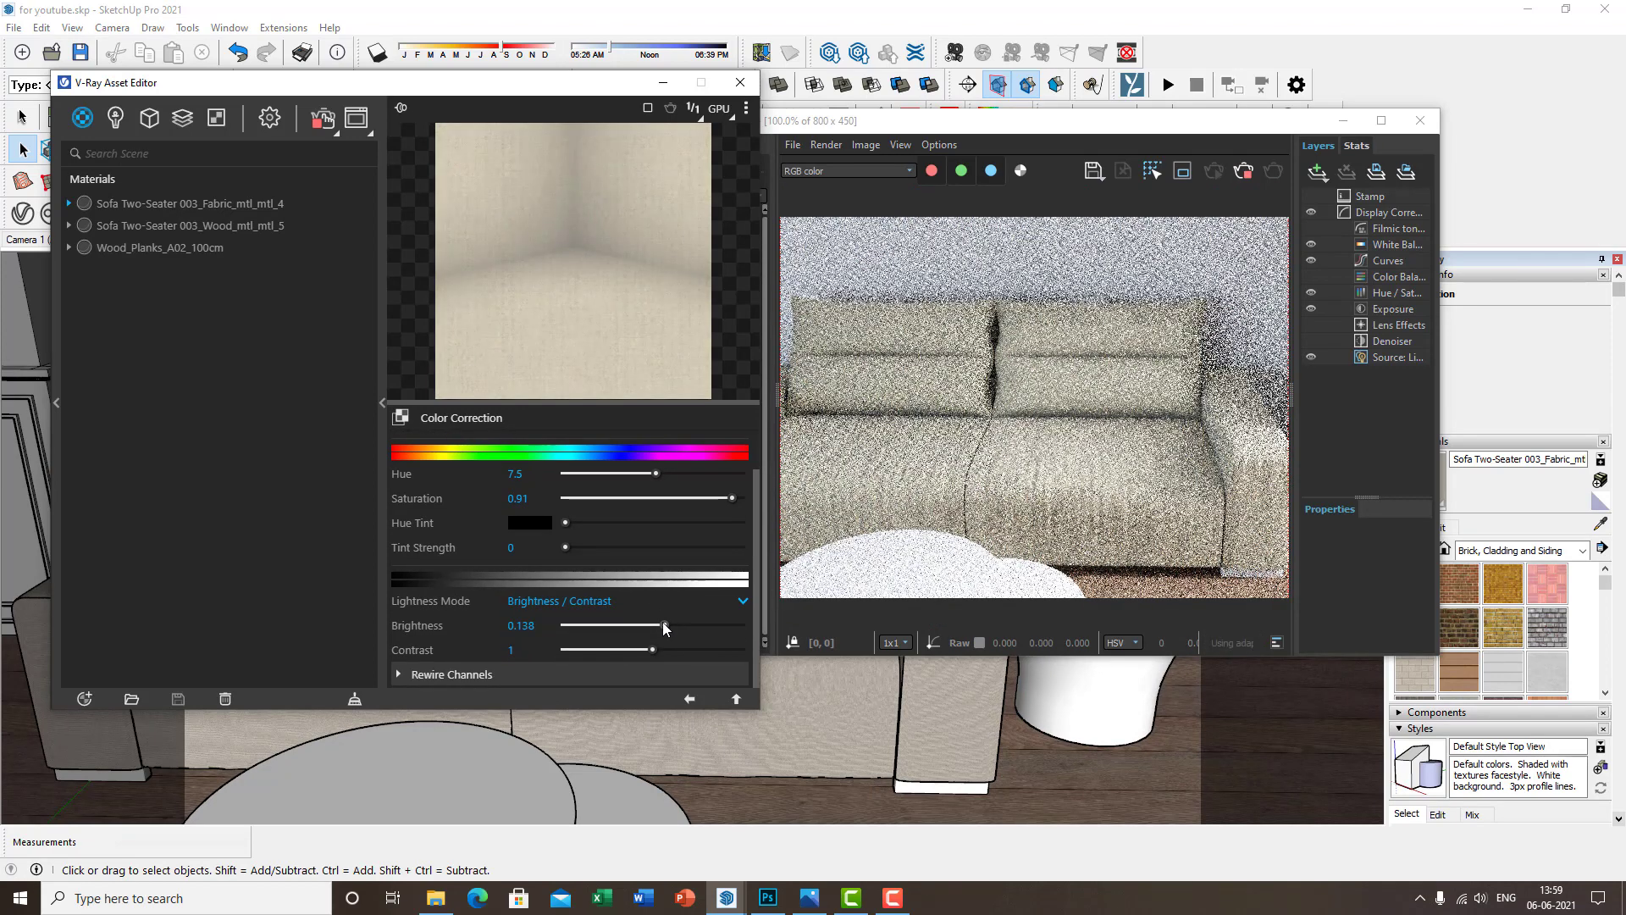
{"action": "mouse_move", "coordinate": [664, 649]}
{"action": "left_mouse_down"}
{"action": "mouse_move", "coordinate": [681, 650]}
{"action": "mouse_move", "coordinate": [659, 649]}
{"action": "left_mouse_up"}
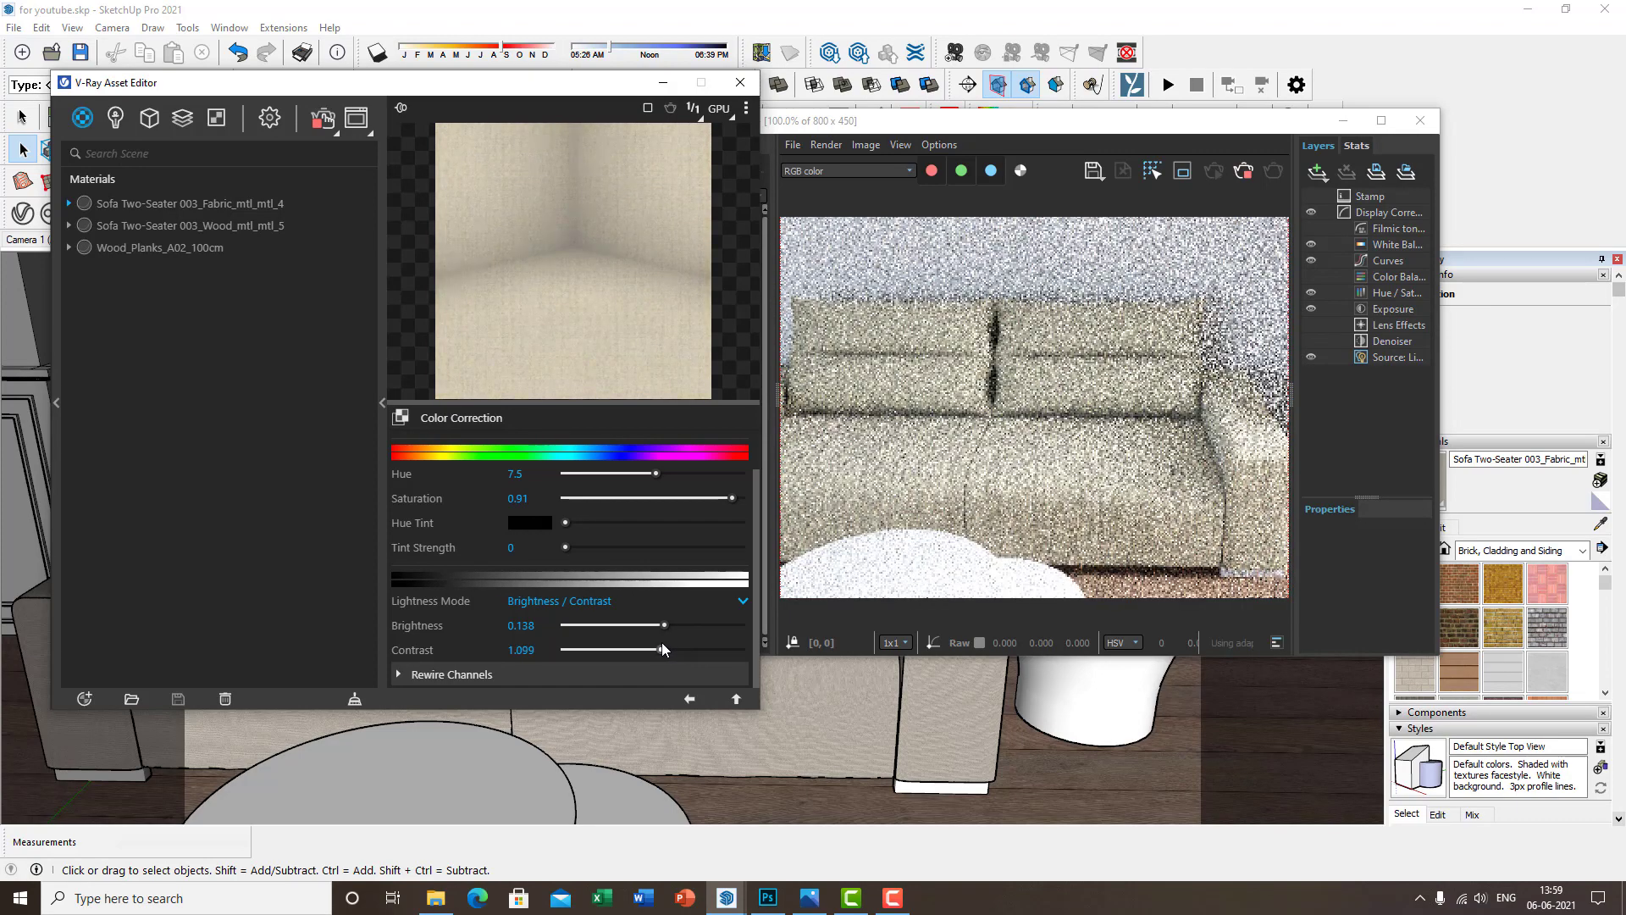
{"action": "left_click", "coordinate": [665, 498]}
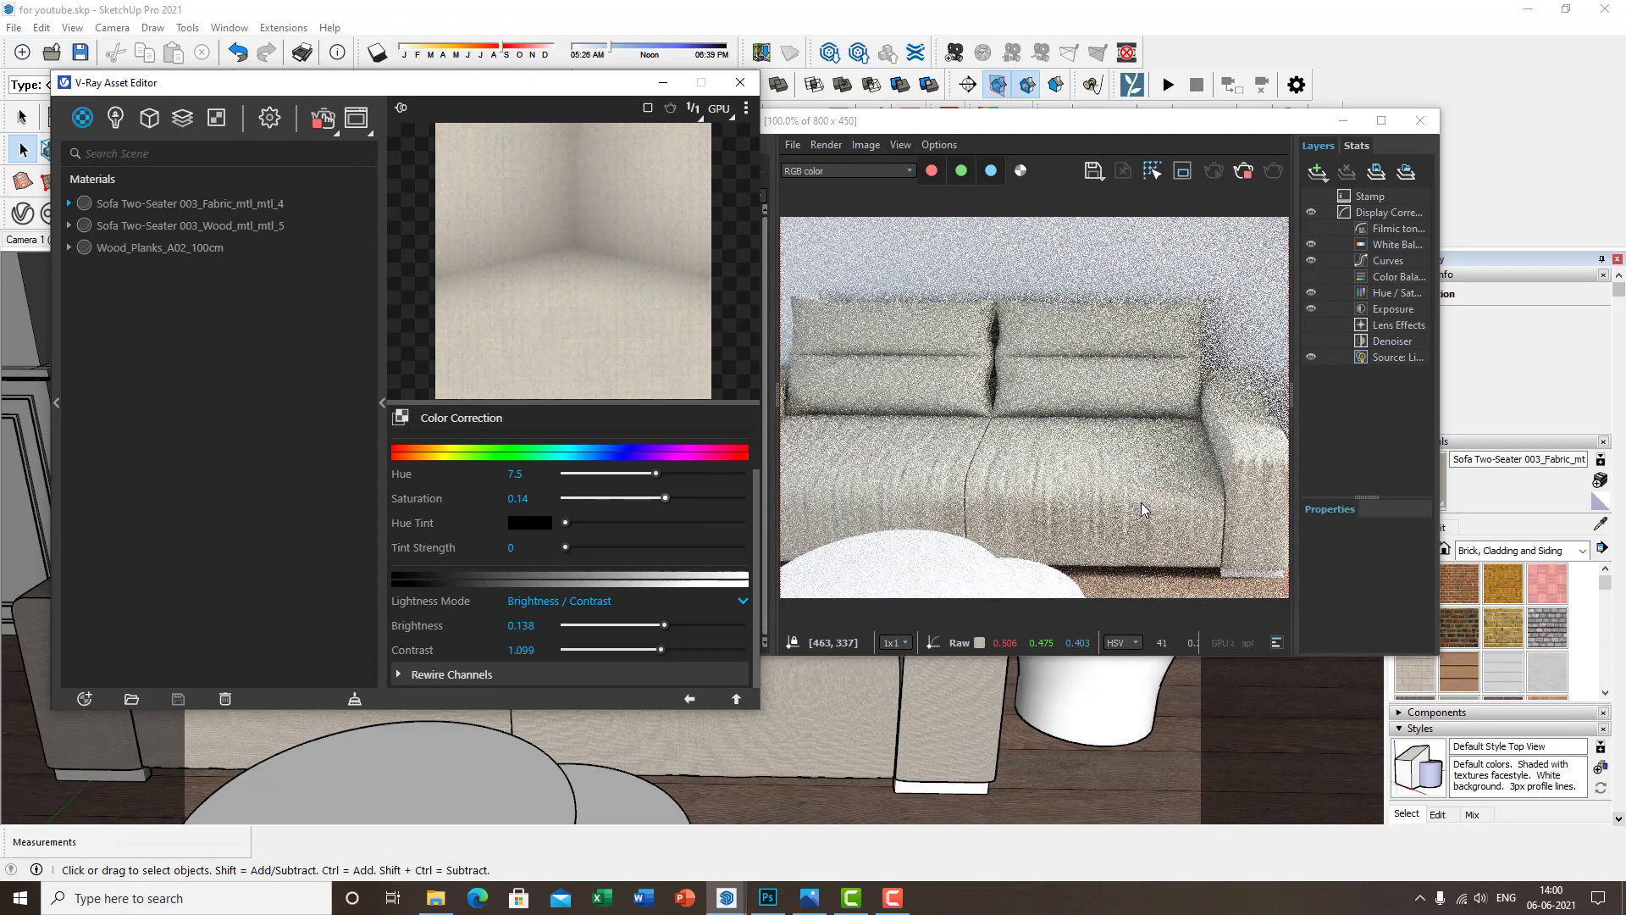
{"action": "scroll", "coordinate": [1070, 485], "scroll_direction": "up", "scroll_amount": 1}
{"action": "scroll", "coordinate": [1068, 486], "scroll_direction": "down", "scroll_amount": 1}
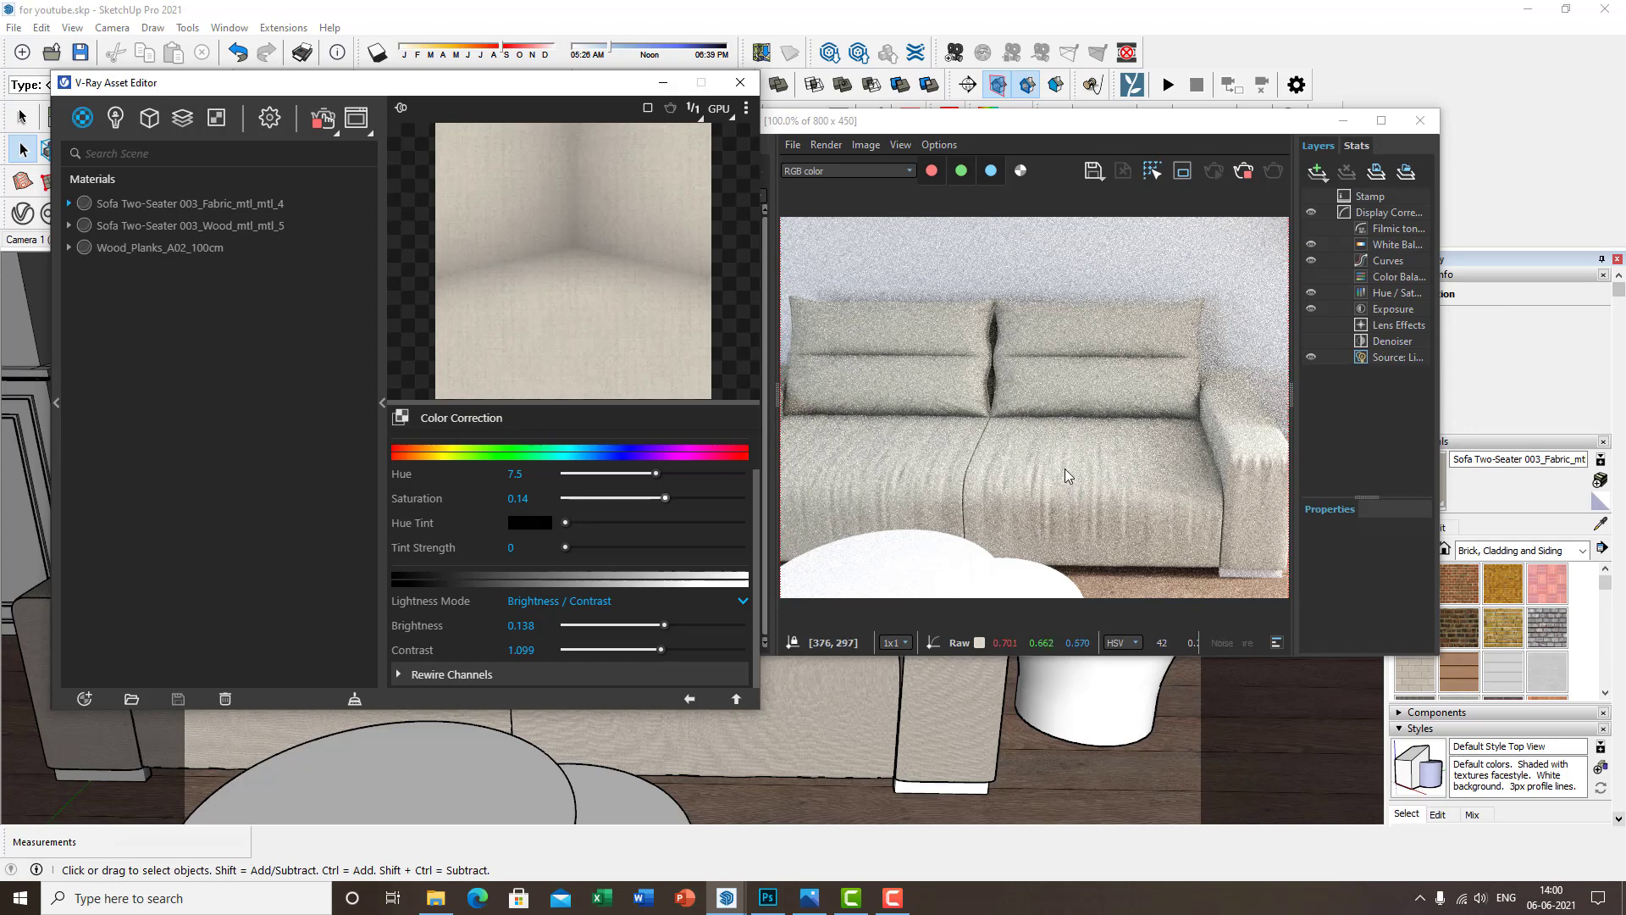
{"action": "left_click", "coordinate": [690, 701]}
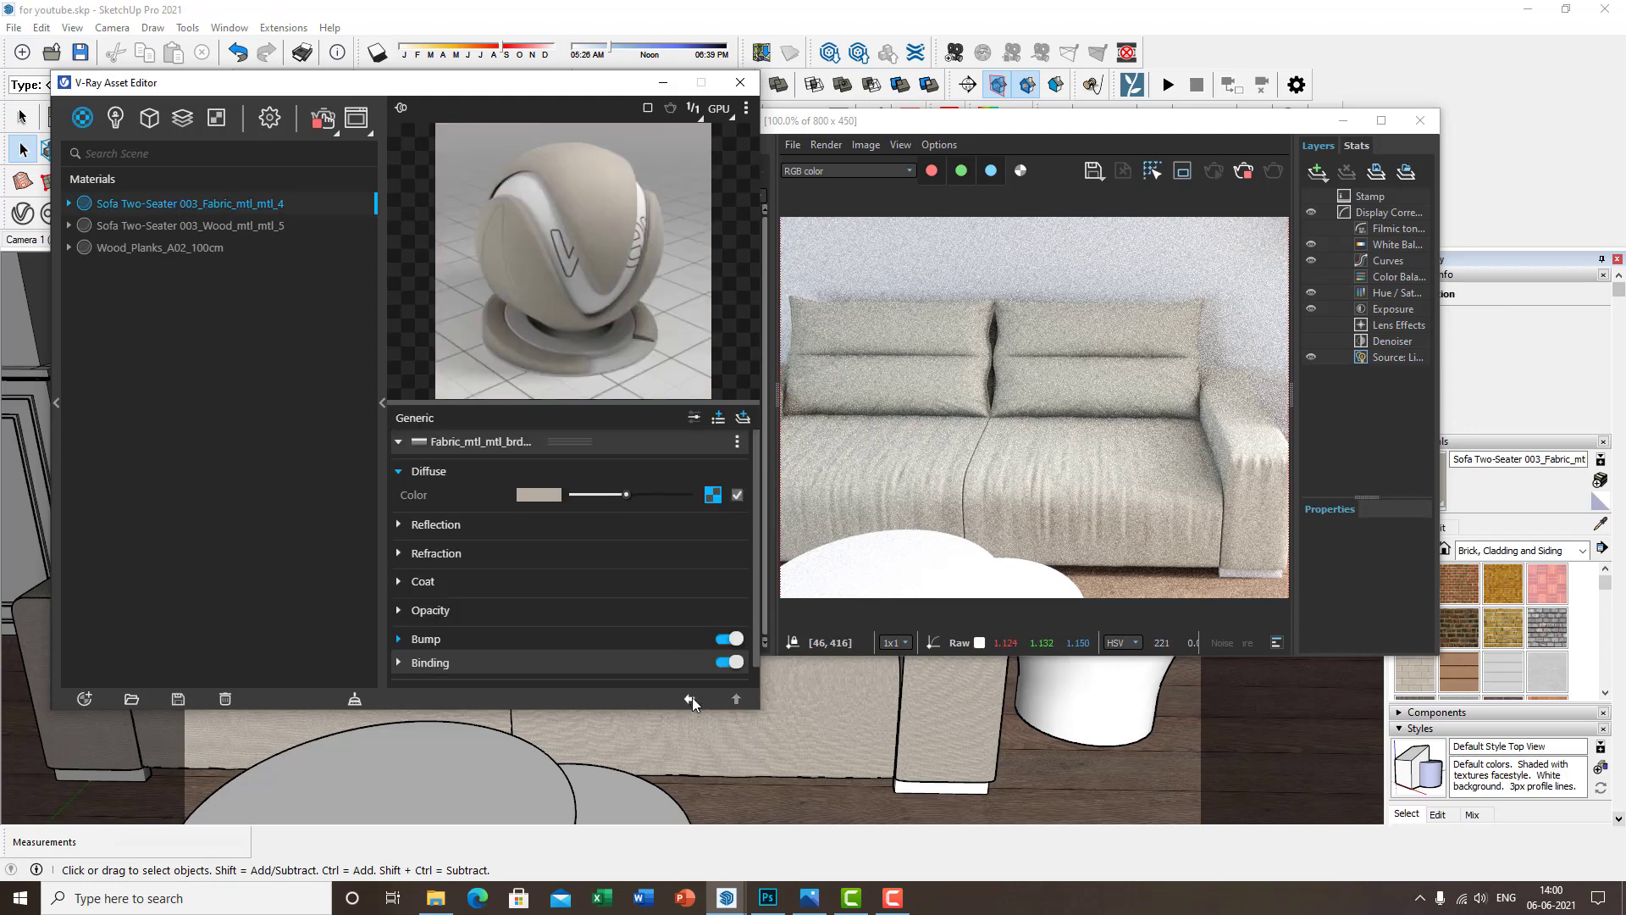
Show the fabric's advanced parameters and set its sheen color to a warm off-white, RGB 1, 0.986, 0.96
{"action": "left_click", "coordinate": [696, 417]}
{"action": "scroll", "coordinate": [519, 572], "scroll_direction": "down", "scroll_amount": 2}
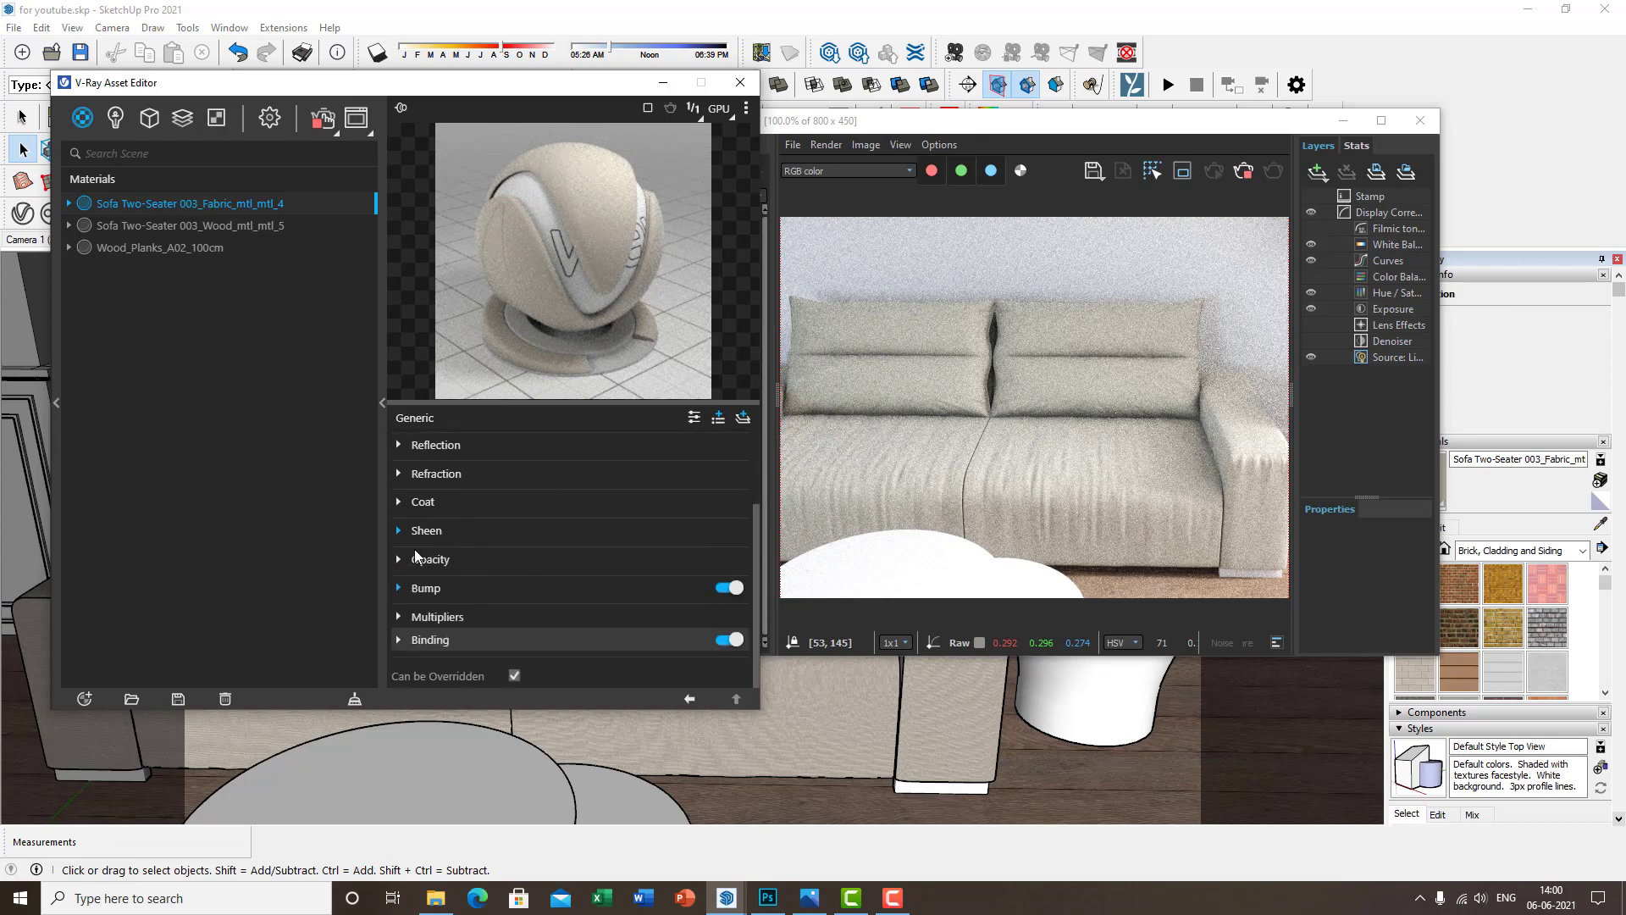
{"action": "left_click", "coordinate": [428, 531]}
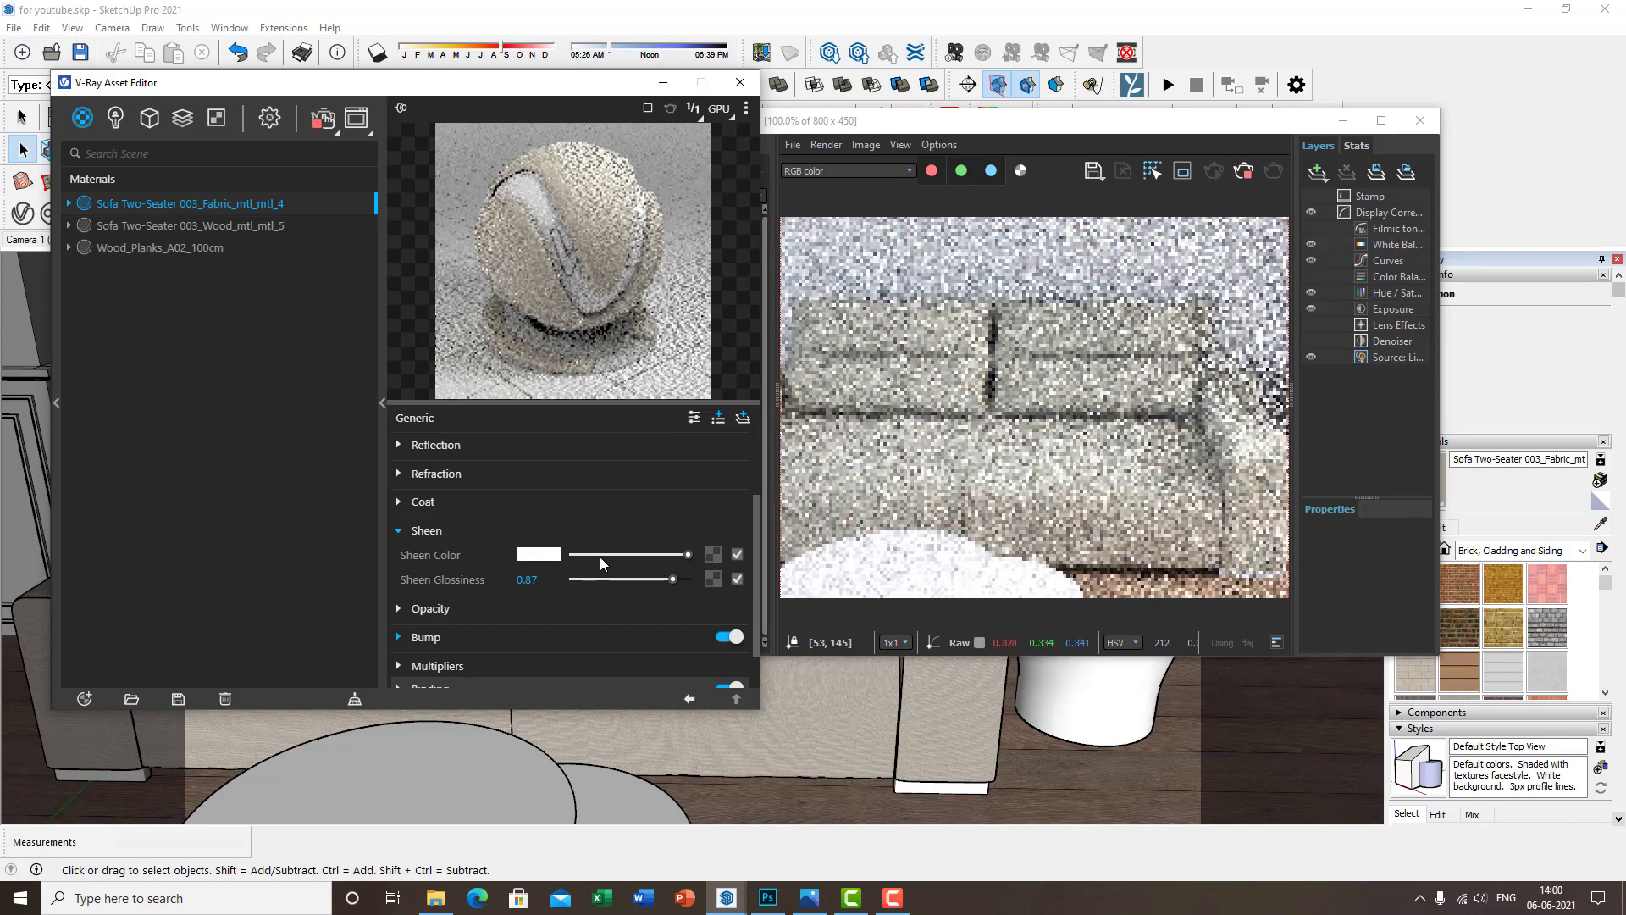
{"action": "left_click", "coordinate": [552, 556]}
{"action": "left_click", "coordinate": [552, 569]}
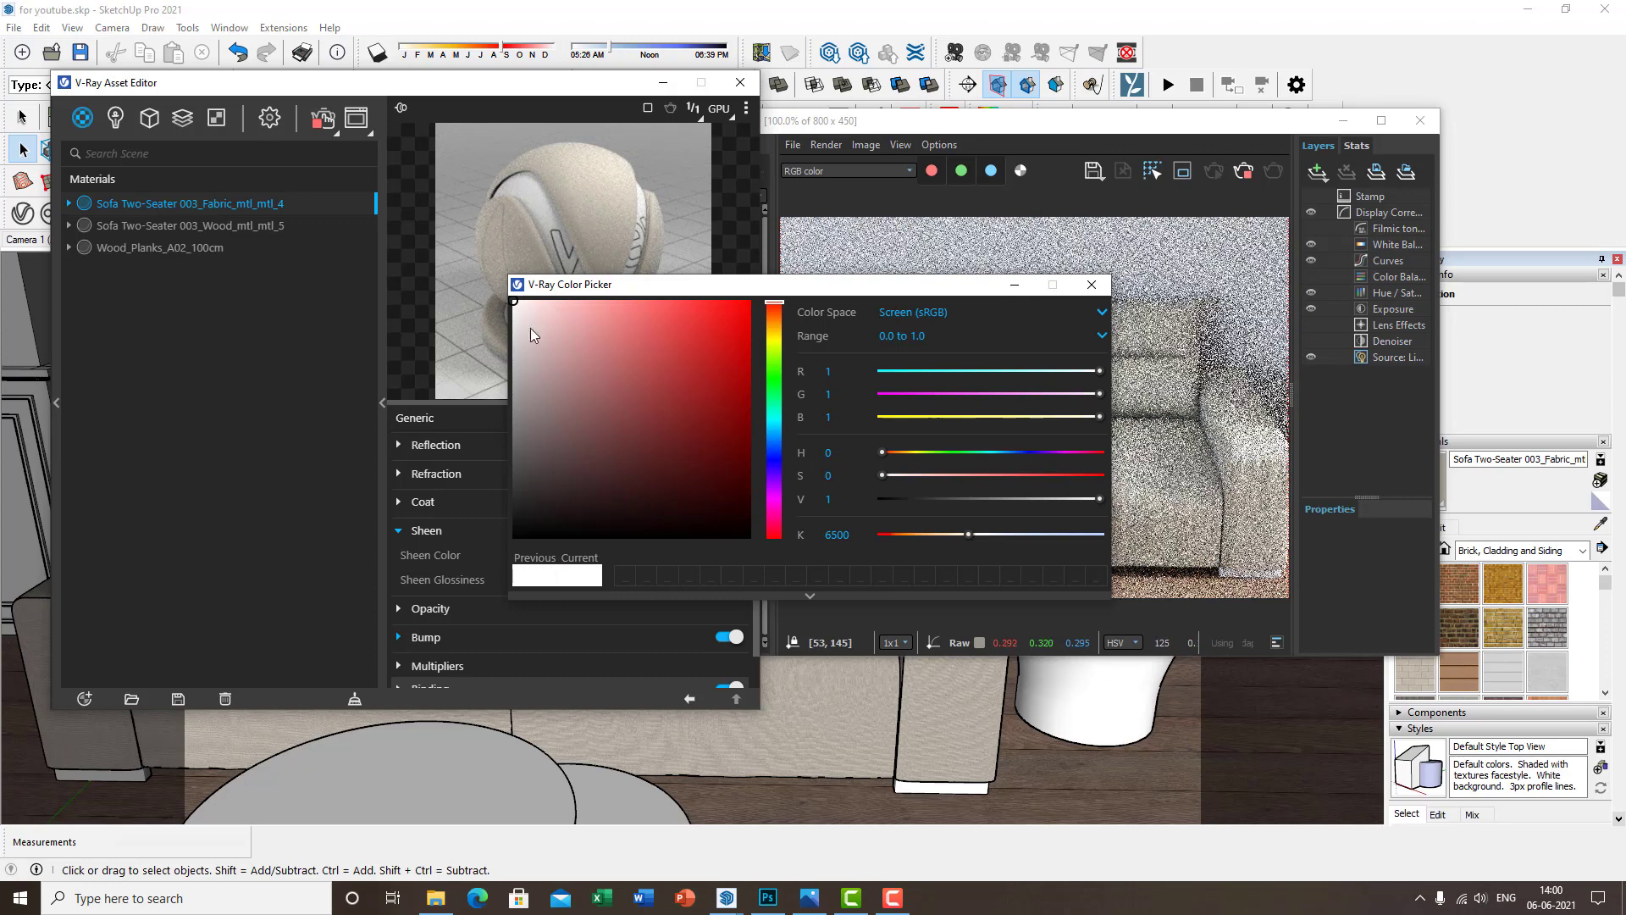
{"action": "left_click", "coordinate": [774, 328]}
{"action": "mouse_move", "coordinate": [545, 308]}
{"action": "left_mouse_down"}
{"action": "mouse_move", "coordinate": [467, 281]}
{"action": "mouse_move", "coordinate": [529, 281]}
{"action": "left_mouse_up"}
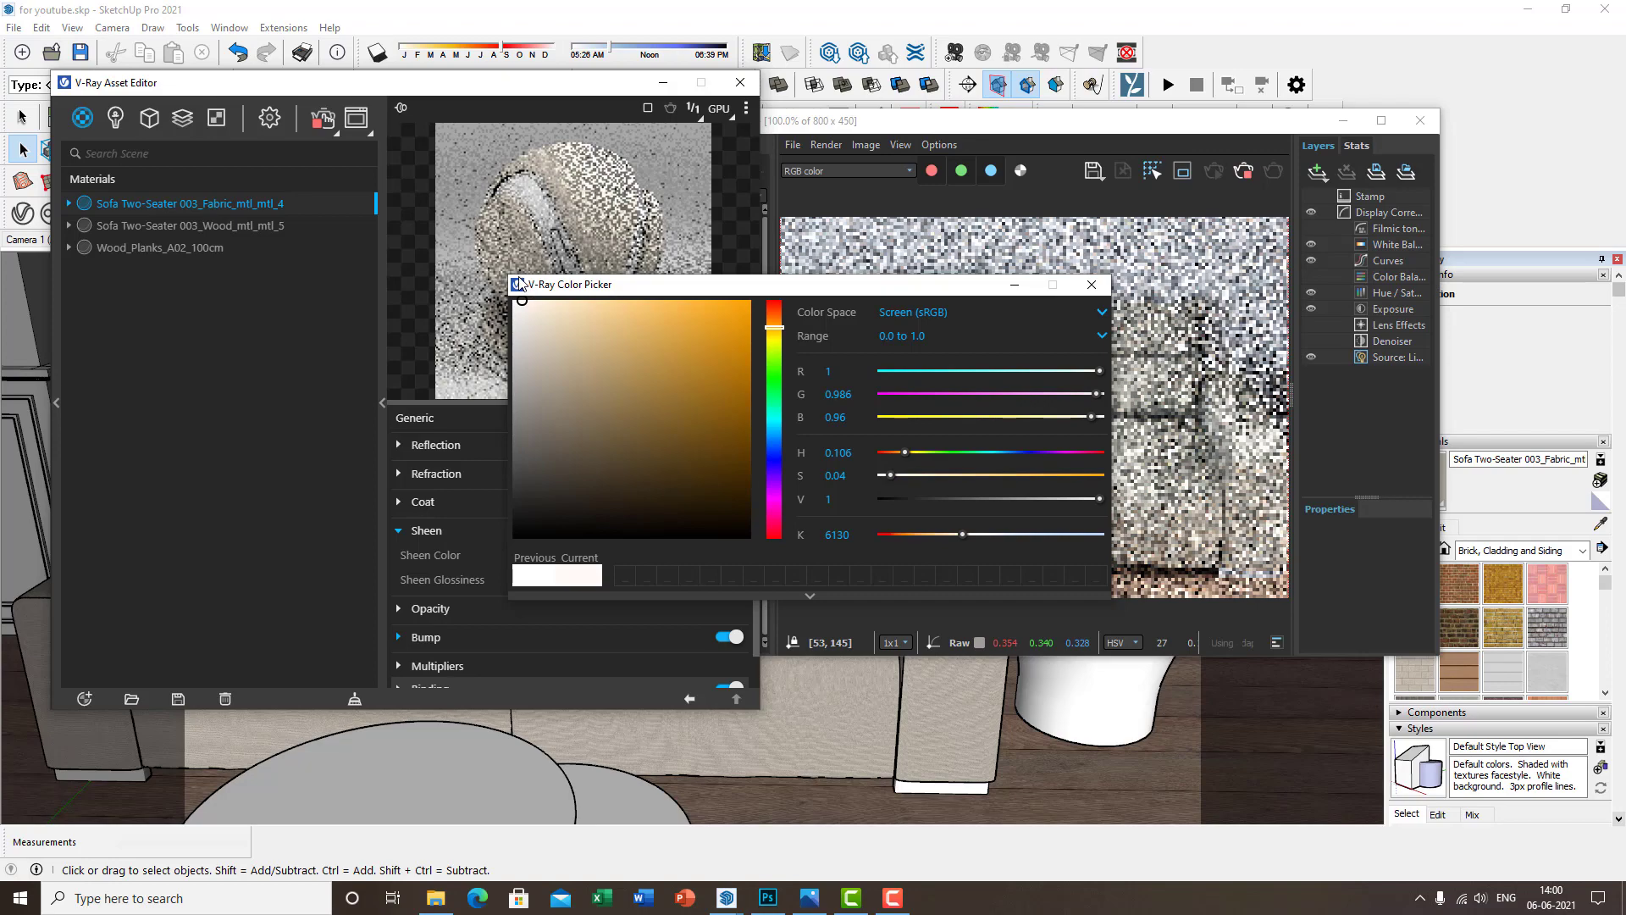
{"action": "left_click", "coordinate": [1092, 286]}
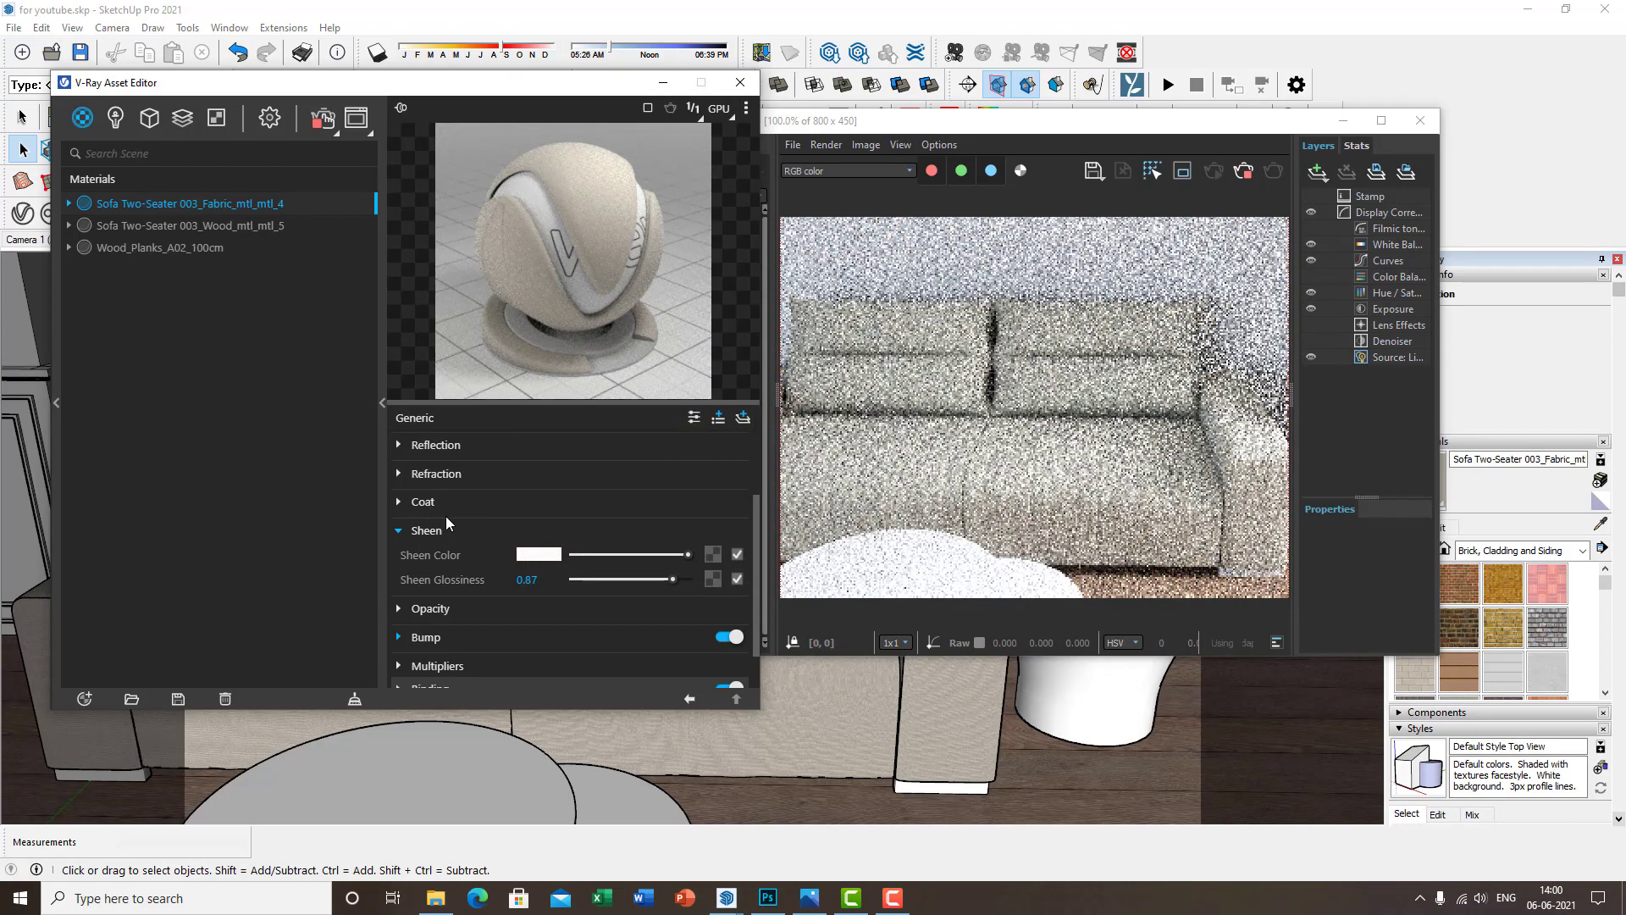
Set the fabric's coat glossiness to 0.83, test coat amounts of 0.12 and 1, and settle on 0.26
{"action": "left_click", "coordinate": [432, 505]}
{"action": "left_click_drag", "start_coordinate": [574, 525], "coordinate": [587, 526]}
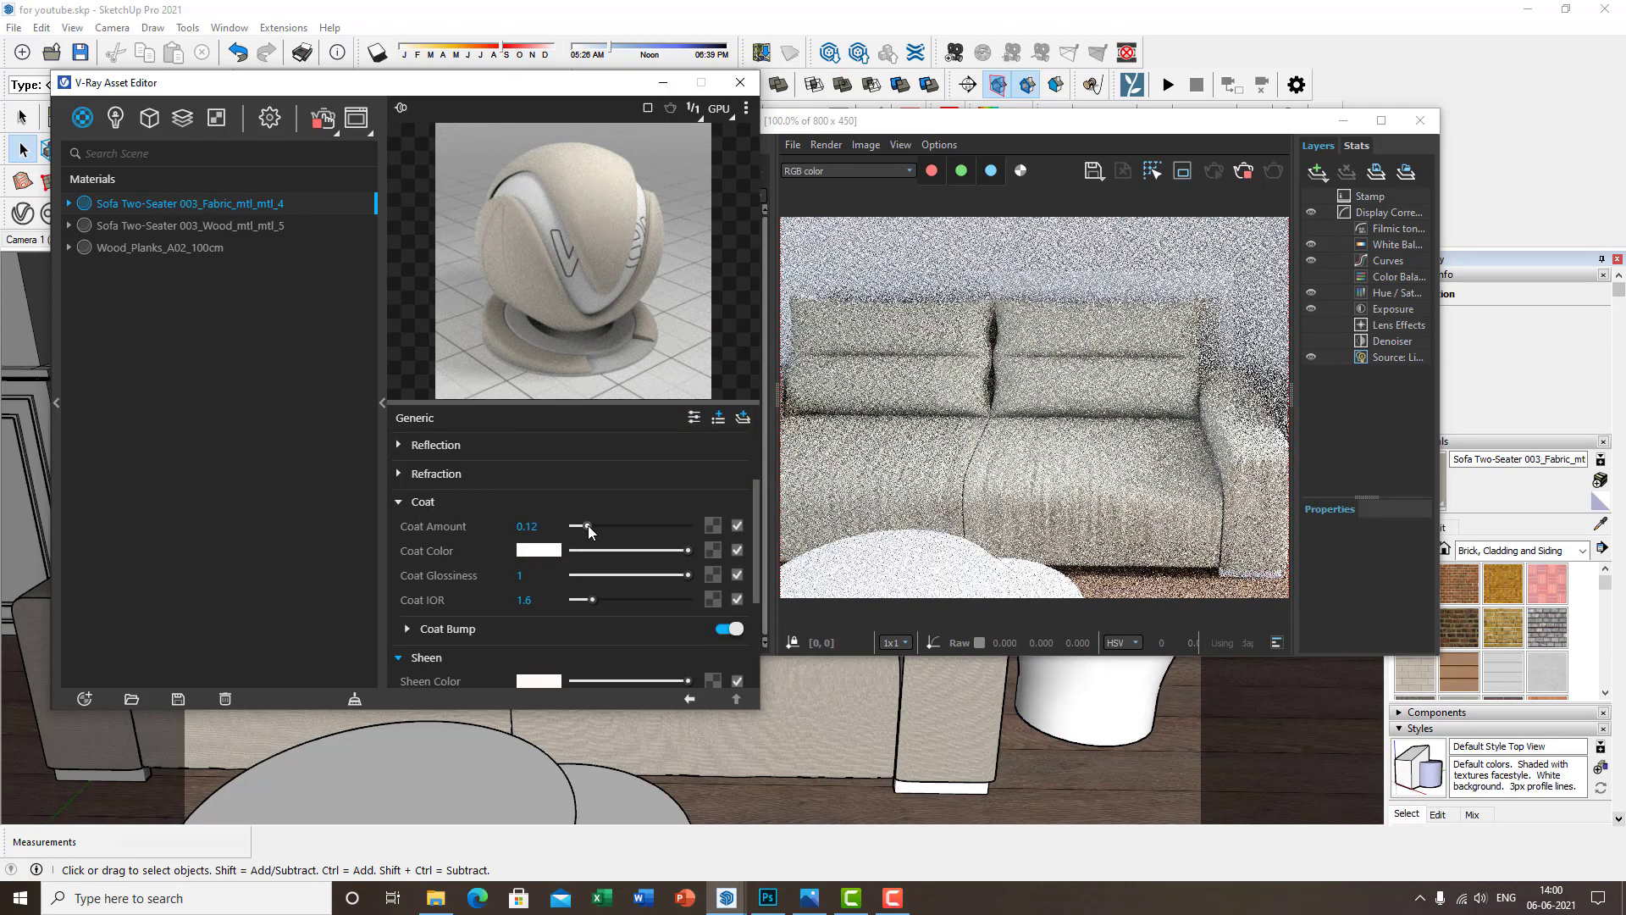
{"action": "left_click", "coordinate": [669, 575]}
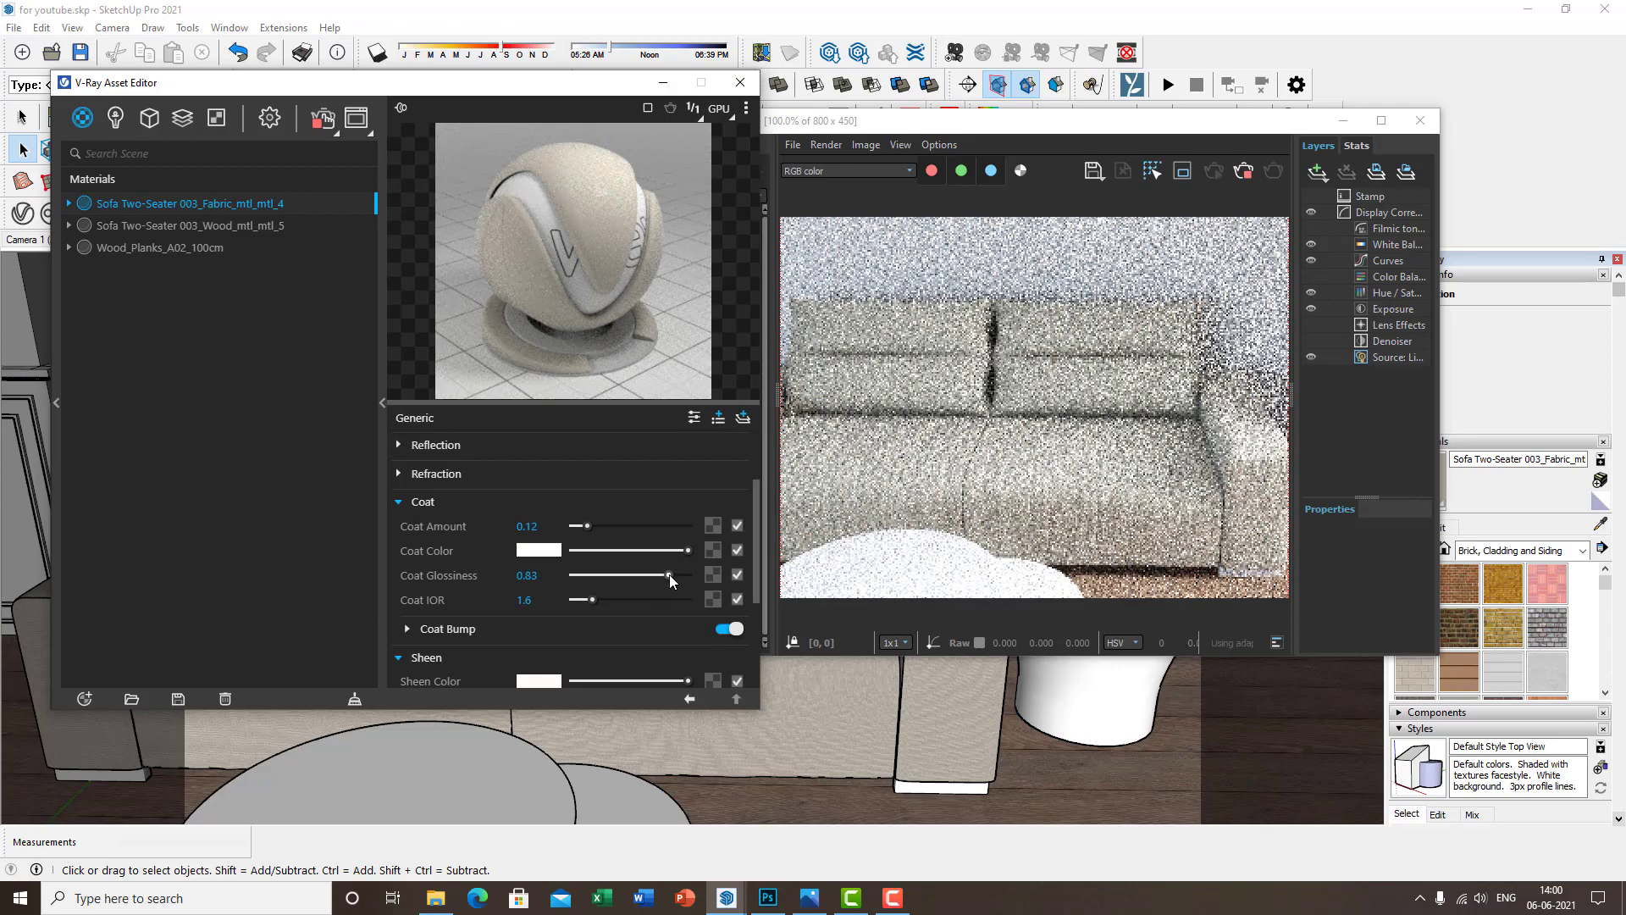
{"action": "left_click_drag", "start_coordinate": [587, 525], "coordinate": [727, 527]}
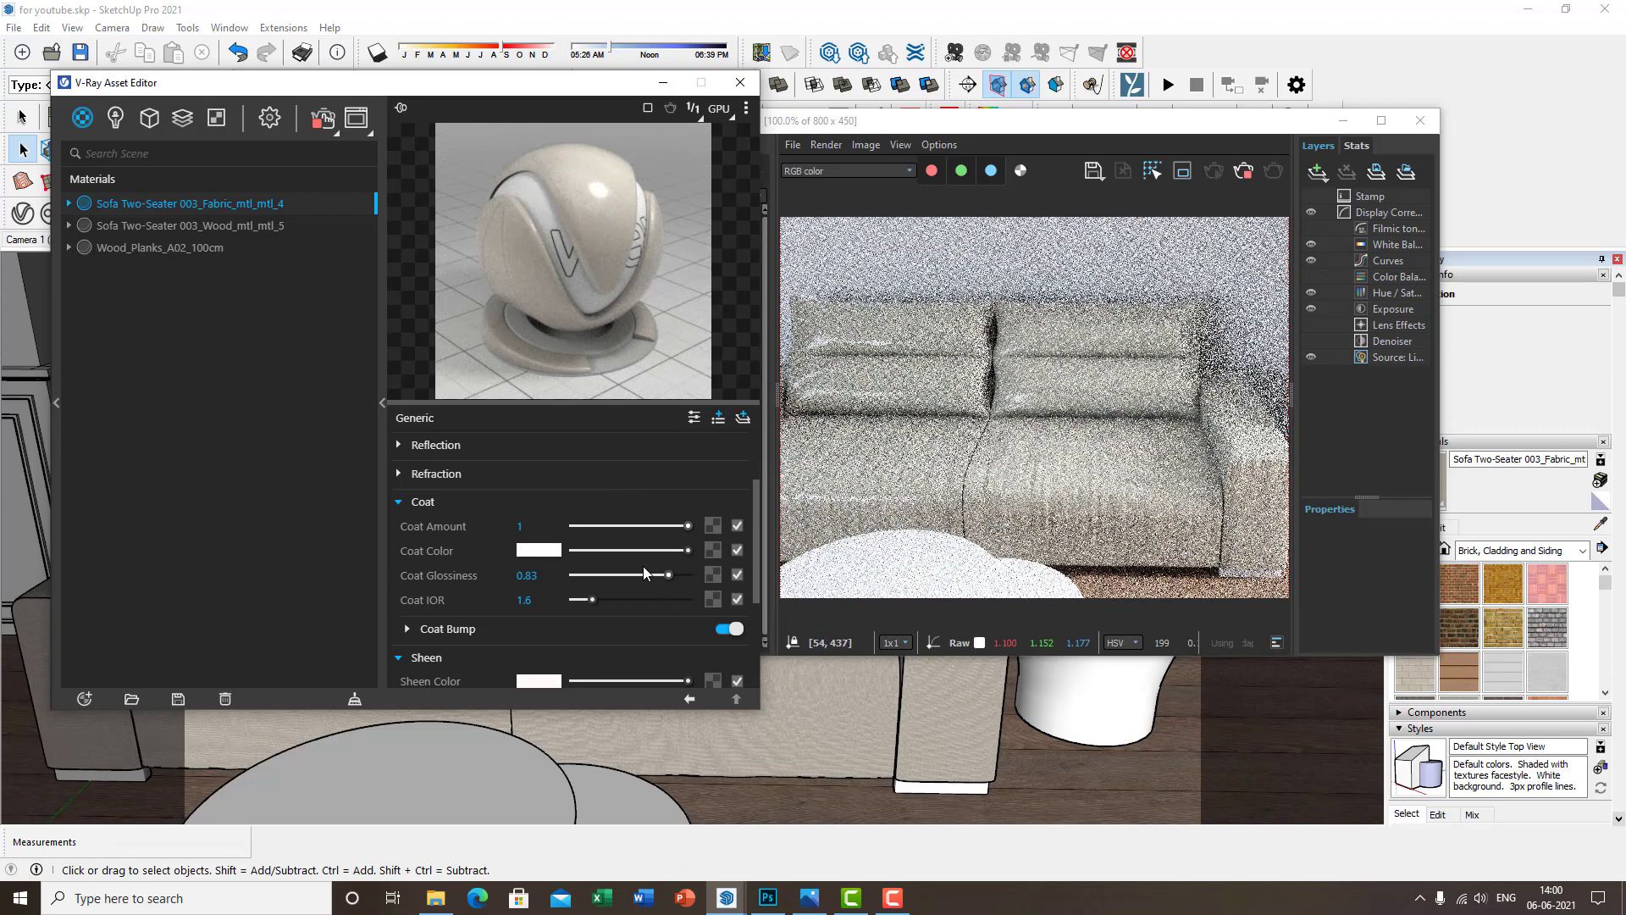
{"action": "scroll", "coordinate": [1062, 408], "scroll_direction": "down", "scroll_amount": 1}
{"action": "scroll", "coordinate": [1059, 408], "scroll_direction": "up", "scroll_amount": 3}
{"action": "scroll", "coordinate": [999, 438], "scroll_direction": "down", "scroll_amount": 2}
{"action": "left_click_drag", "start_coordinate": [626, 526], "coordinate": [611, 526]}
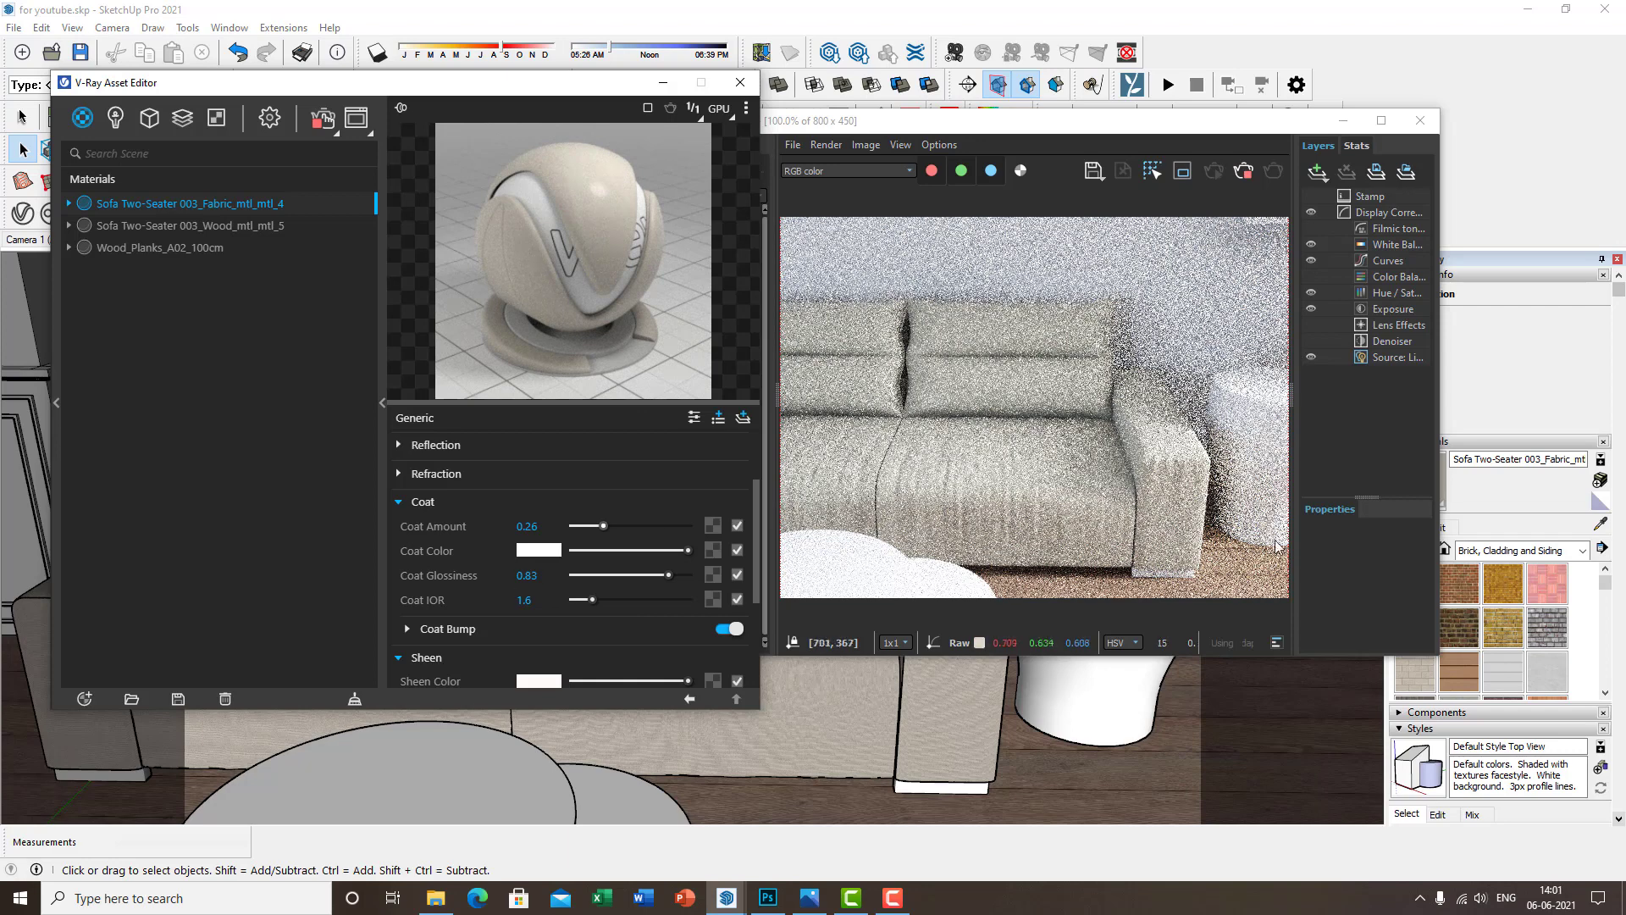
Set the fabric's coat bump amount to 0.64
{"action": "scroll", "coordinate": [550, 626], "scroll_direction": "down", "scroll_amount": 3}
{"action": "scroll", "coordinate": [476, 449], "scroll_direction": "up", "scroll_amount": 1}
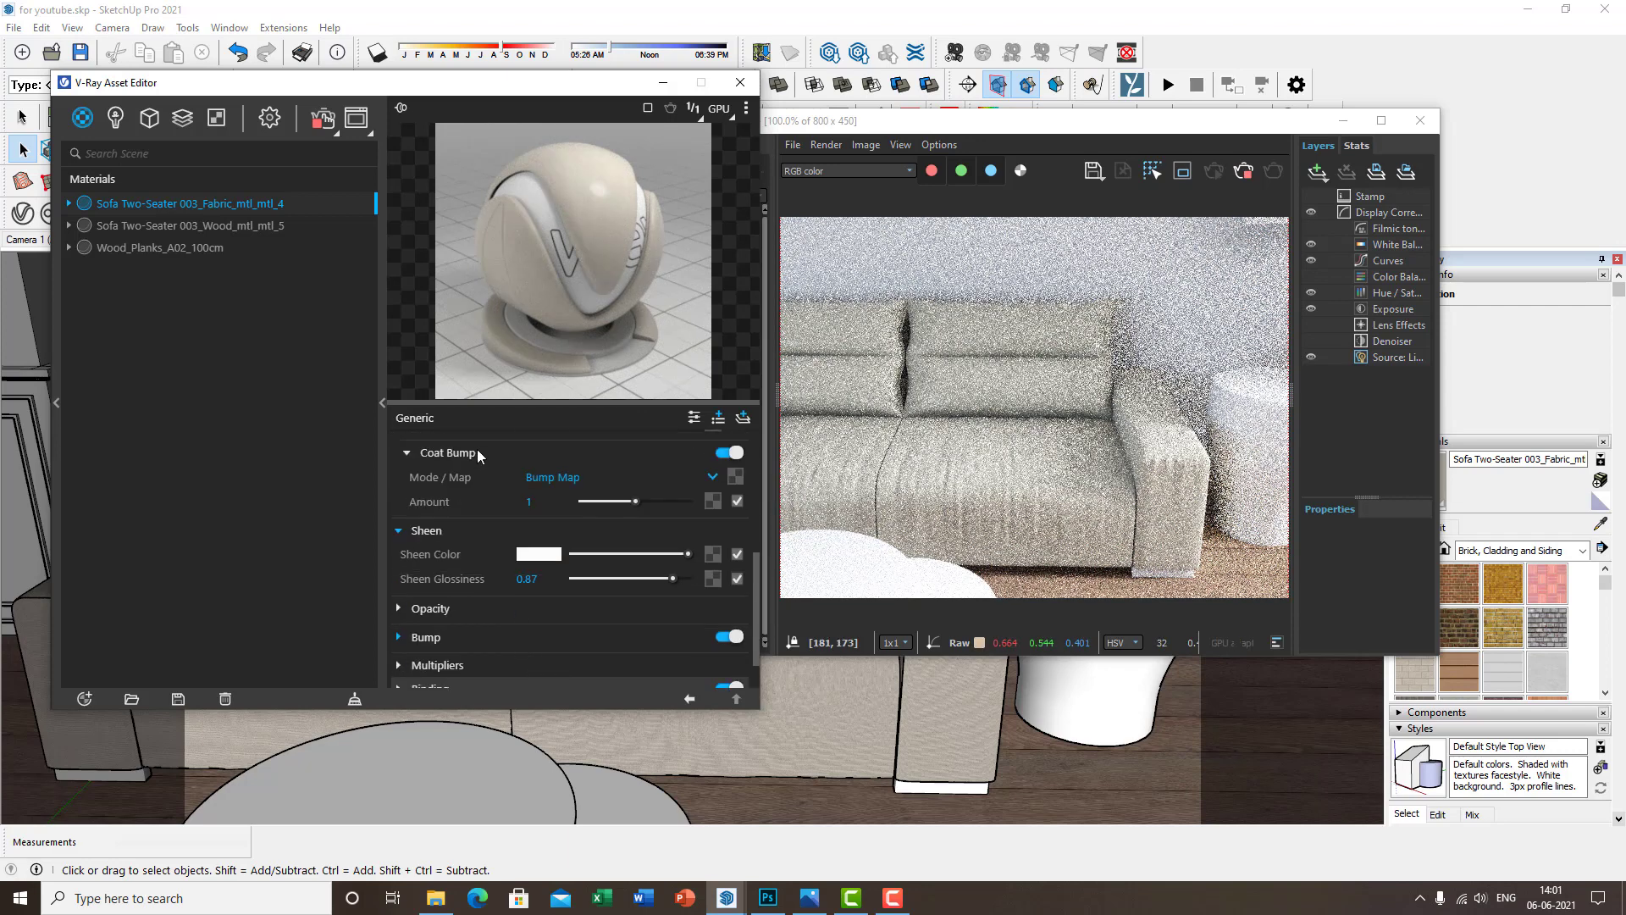
{"action": "scroll", "coordinate": [476, 449], "scroll_direction": "down", "scroll_amount": 1}
{"action": "scroll", "coordinate": [571, 489], "scroll_direction": "up", "scroll_amount": 3}
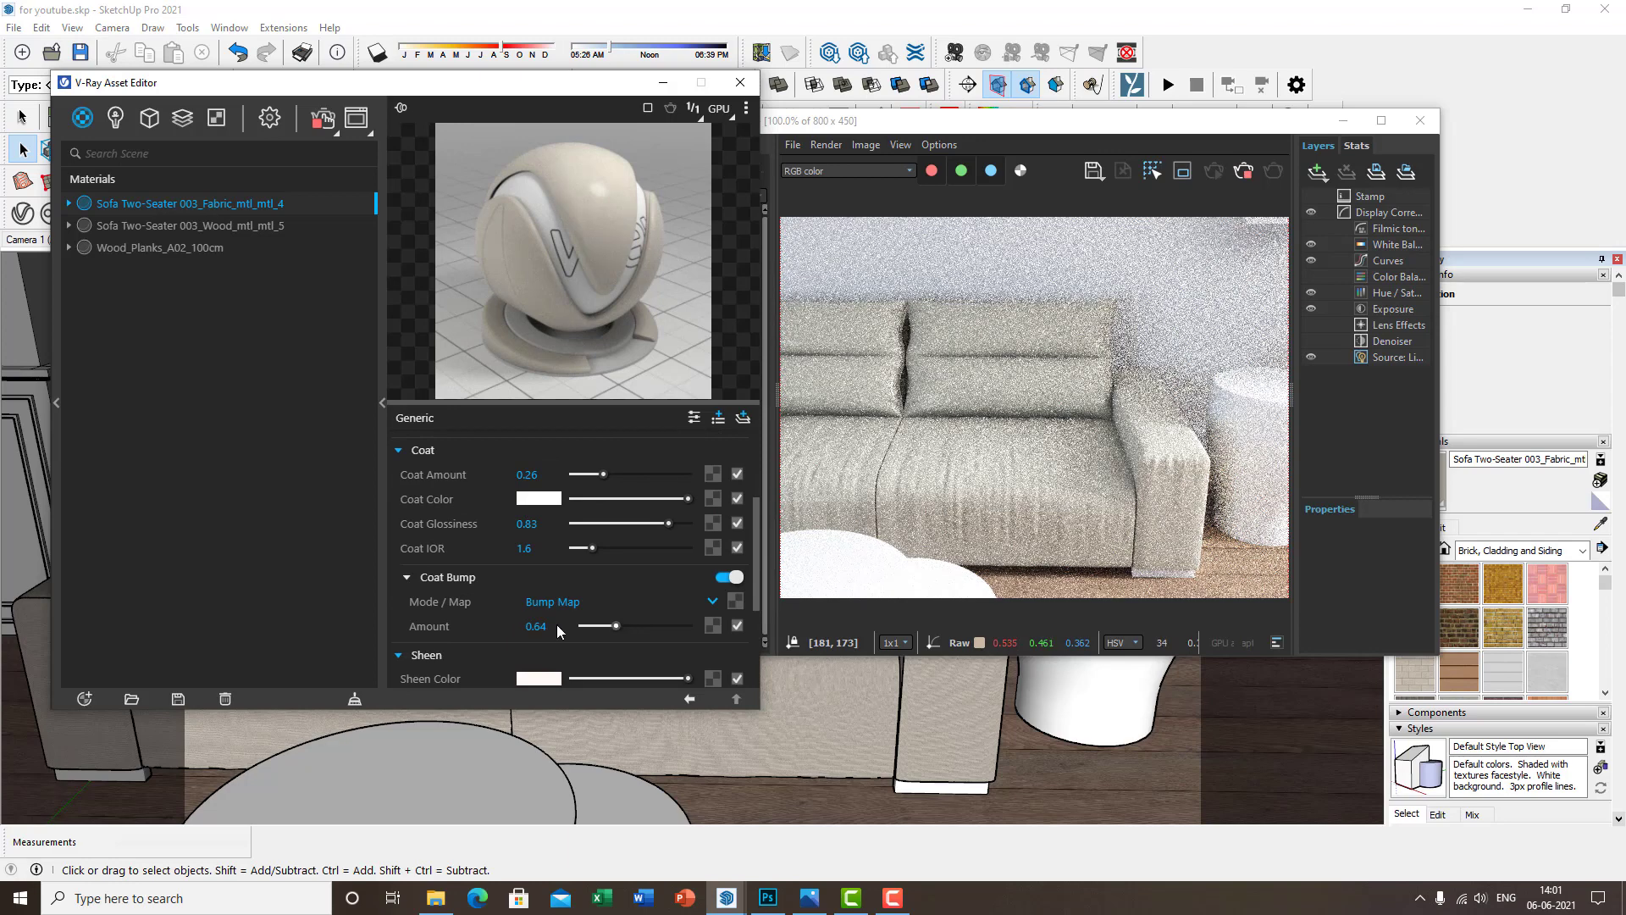
Review the sofa fabric's Bump settings, and collapse the fabric's material layer
{"action": "scroll", "coordinate": [546, 612], "scroll_direction": "down", "scroll_amount": 3}
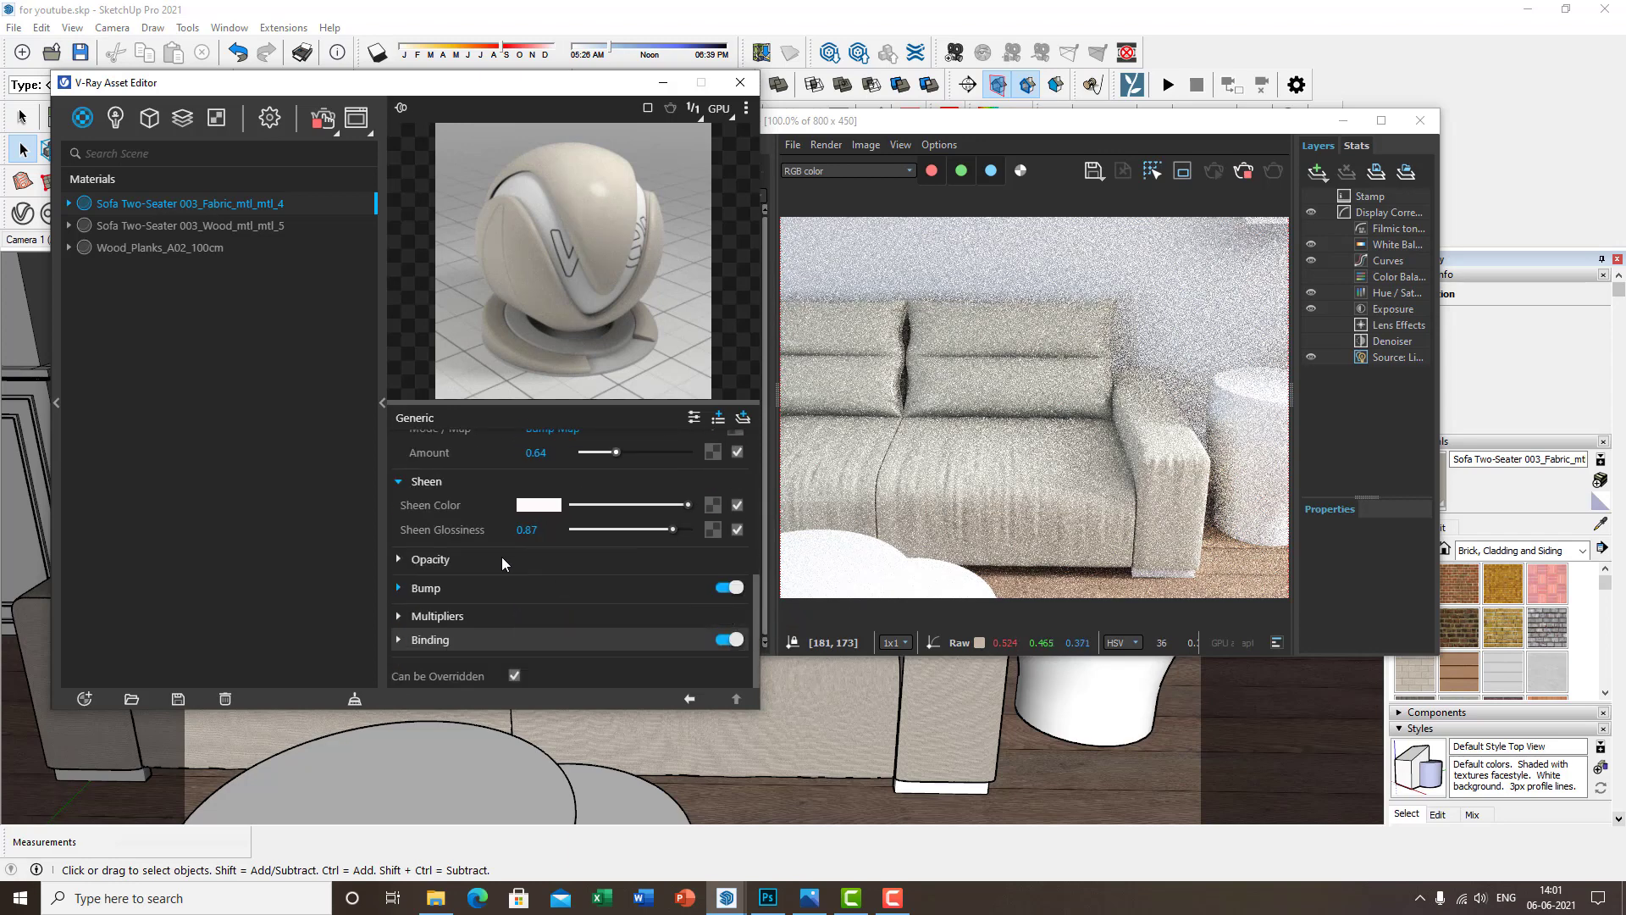
{"action": "left_click", "coordinate": [476, 589]}
{"action": "scroll", "coordinate": [576, 605], "scroll_direction": "down", "scroll_amount": 1}
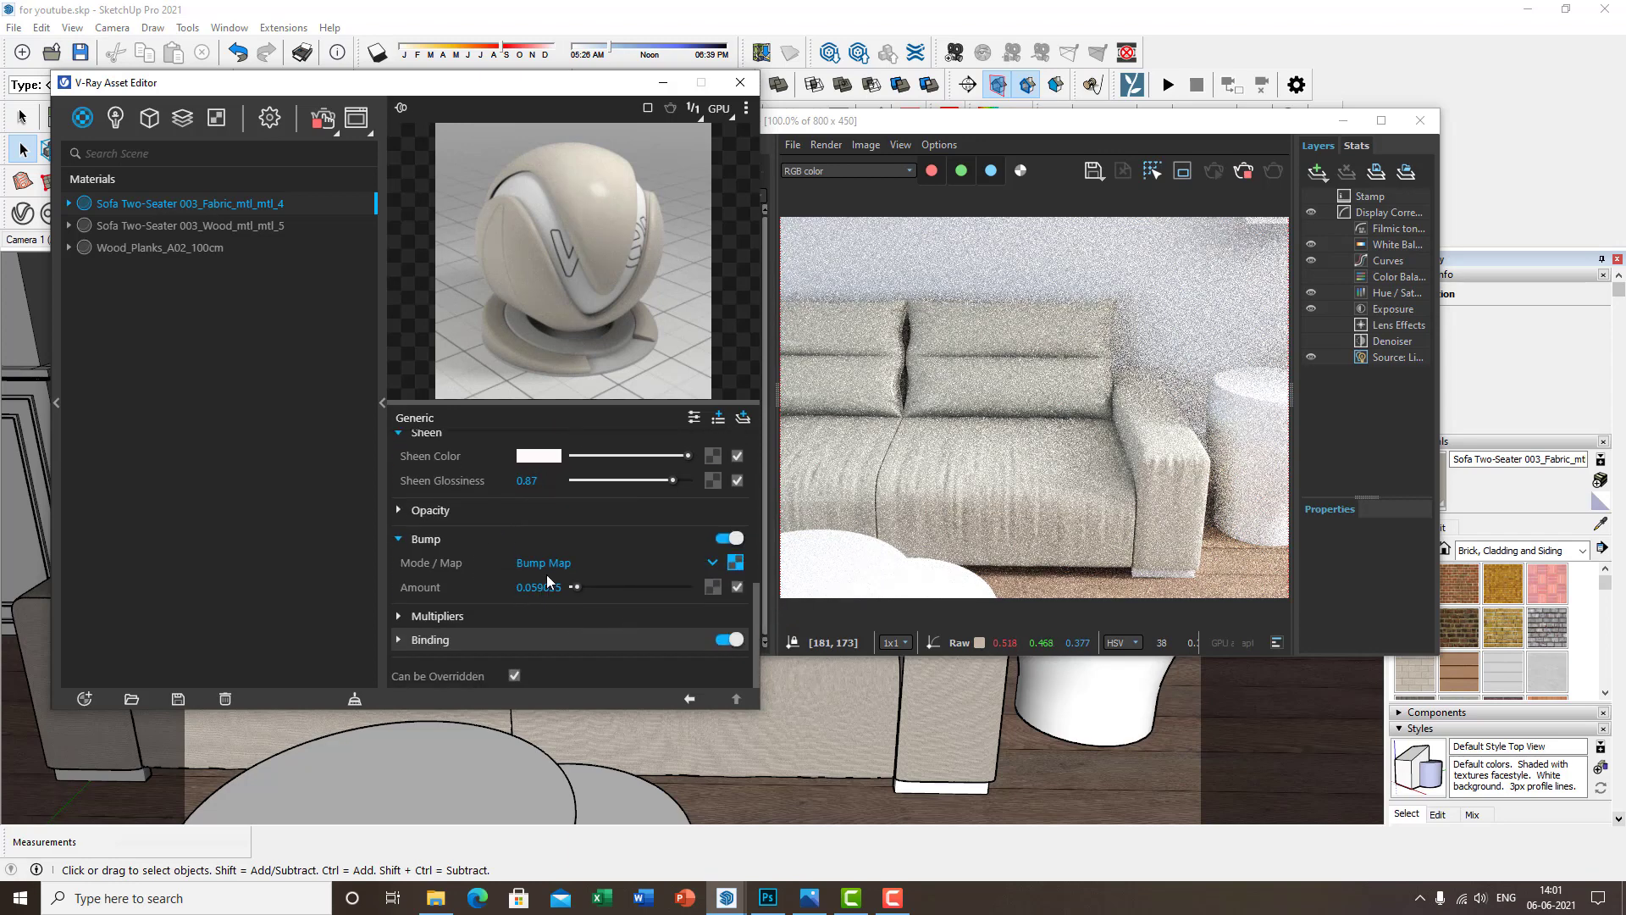
{"action": "scroll", "coordinate": [550, 635], "scroll_direction": "up", "scroll_amount": 5}
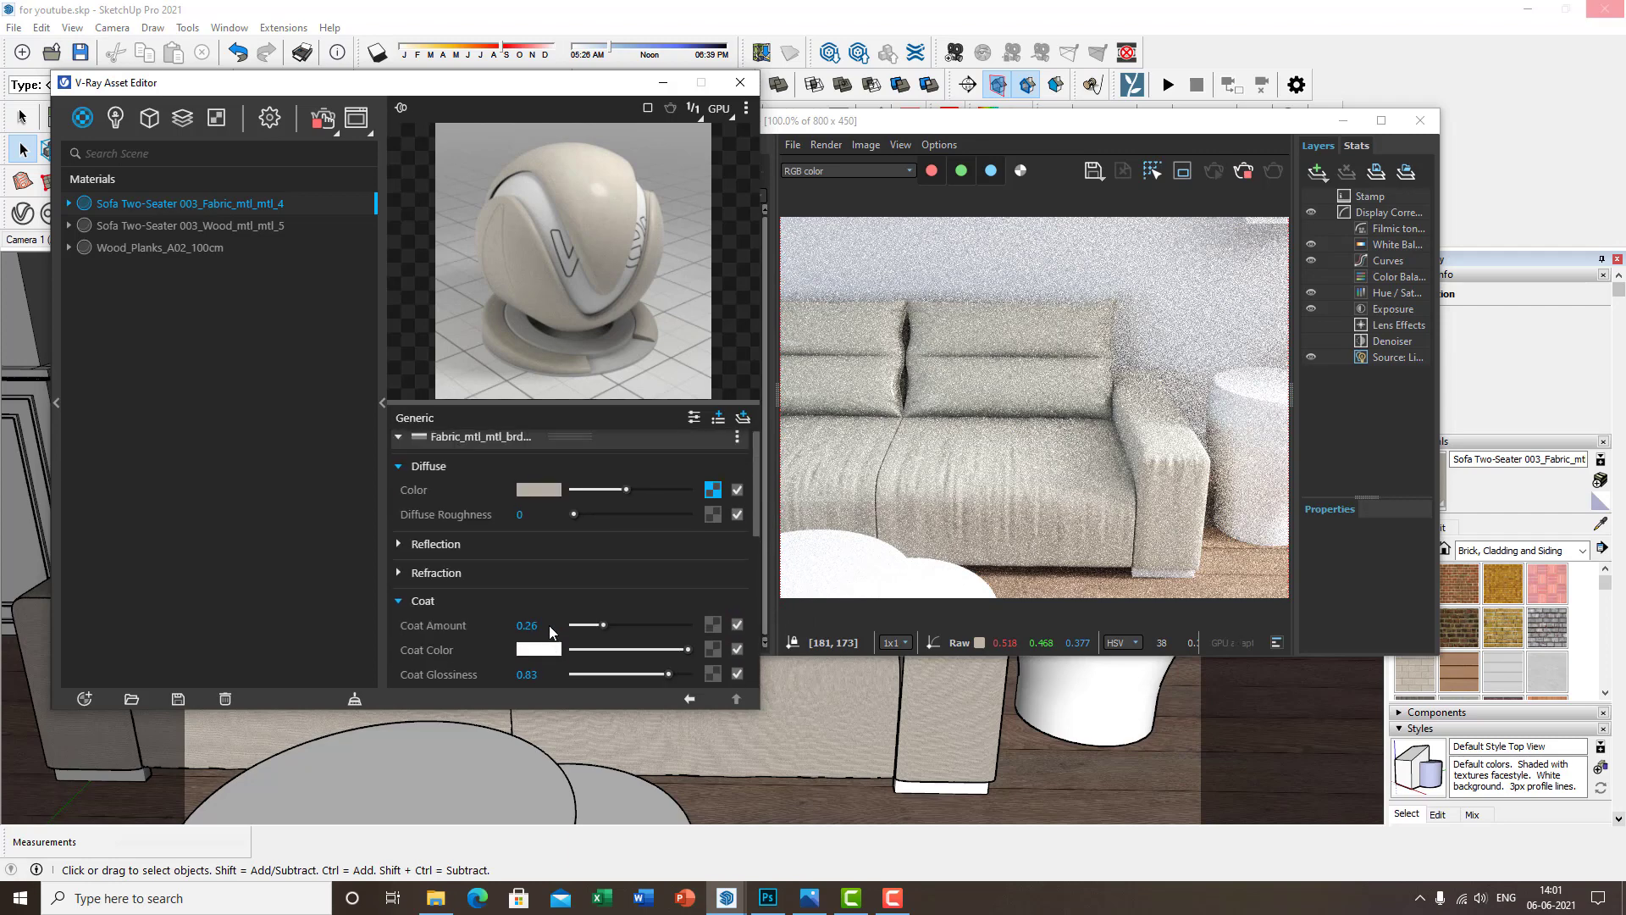
{"action": "left_click", "coordinate": [487, 442]}
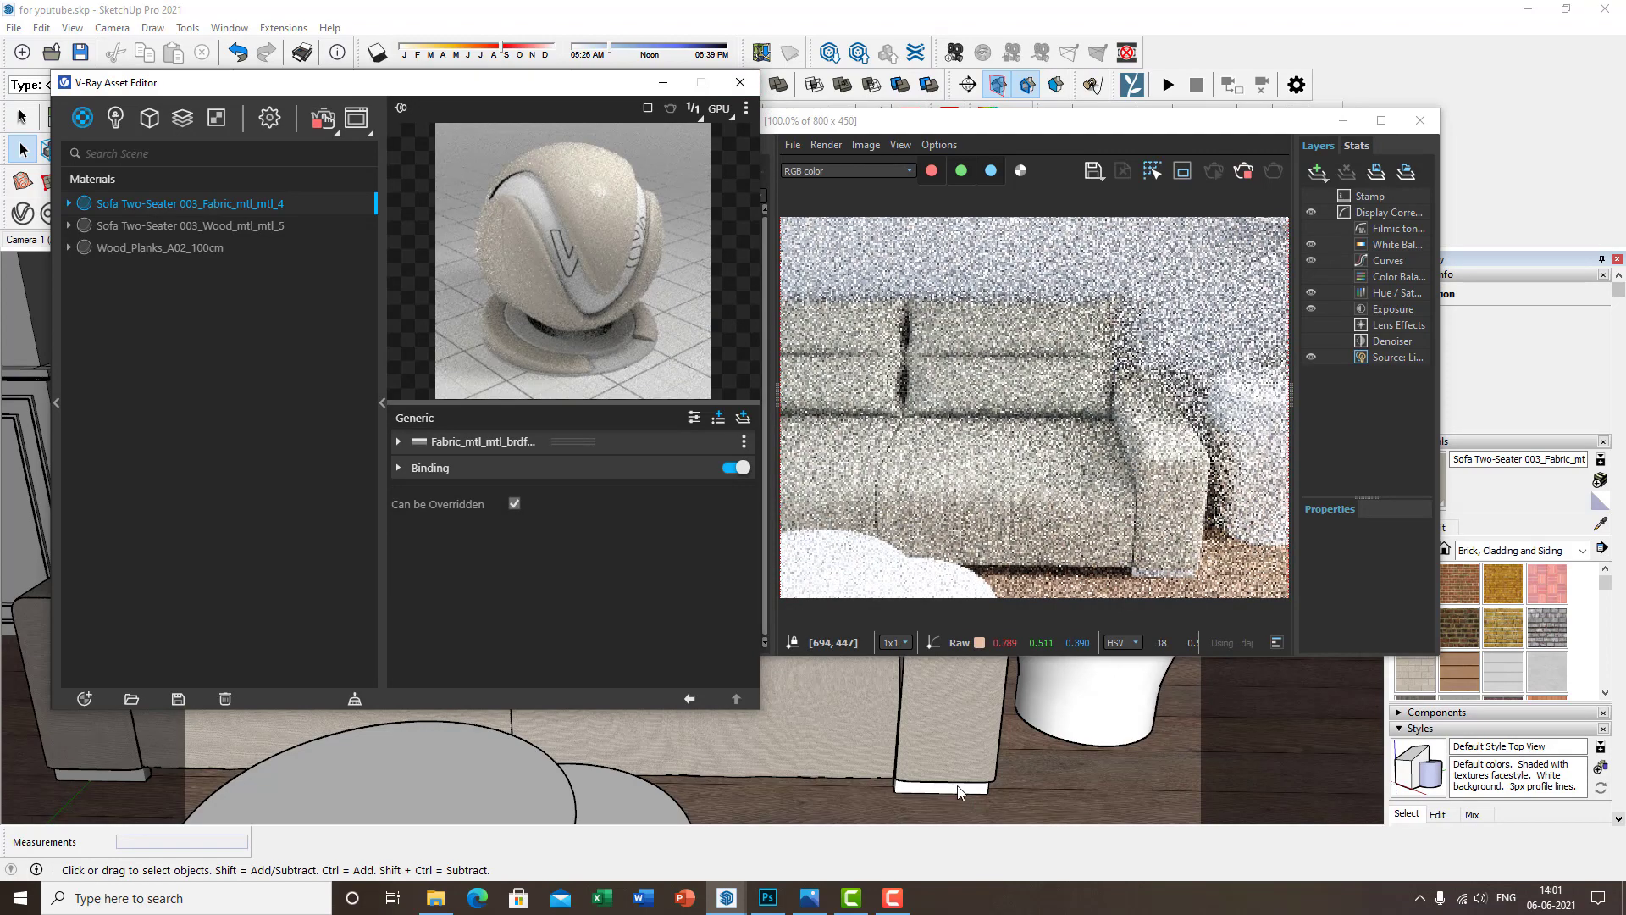
Sample the material on the sofa's foot and create a new Generic V-Ray material named "sofa base"
{"action": "left_click", "coordinate": [1600, 524]}
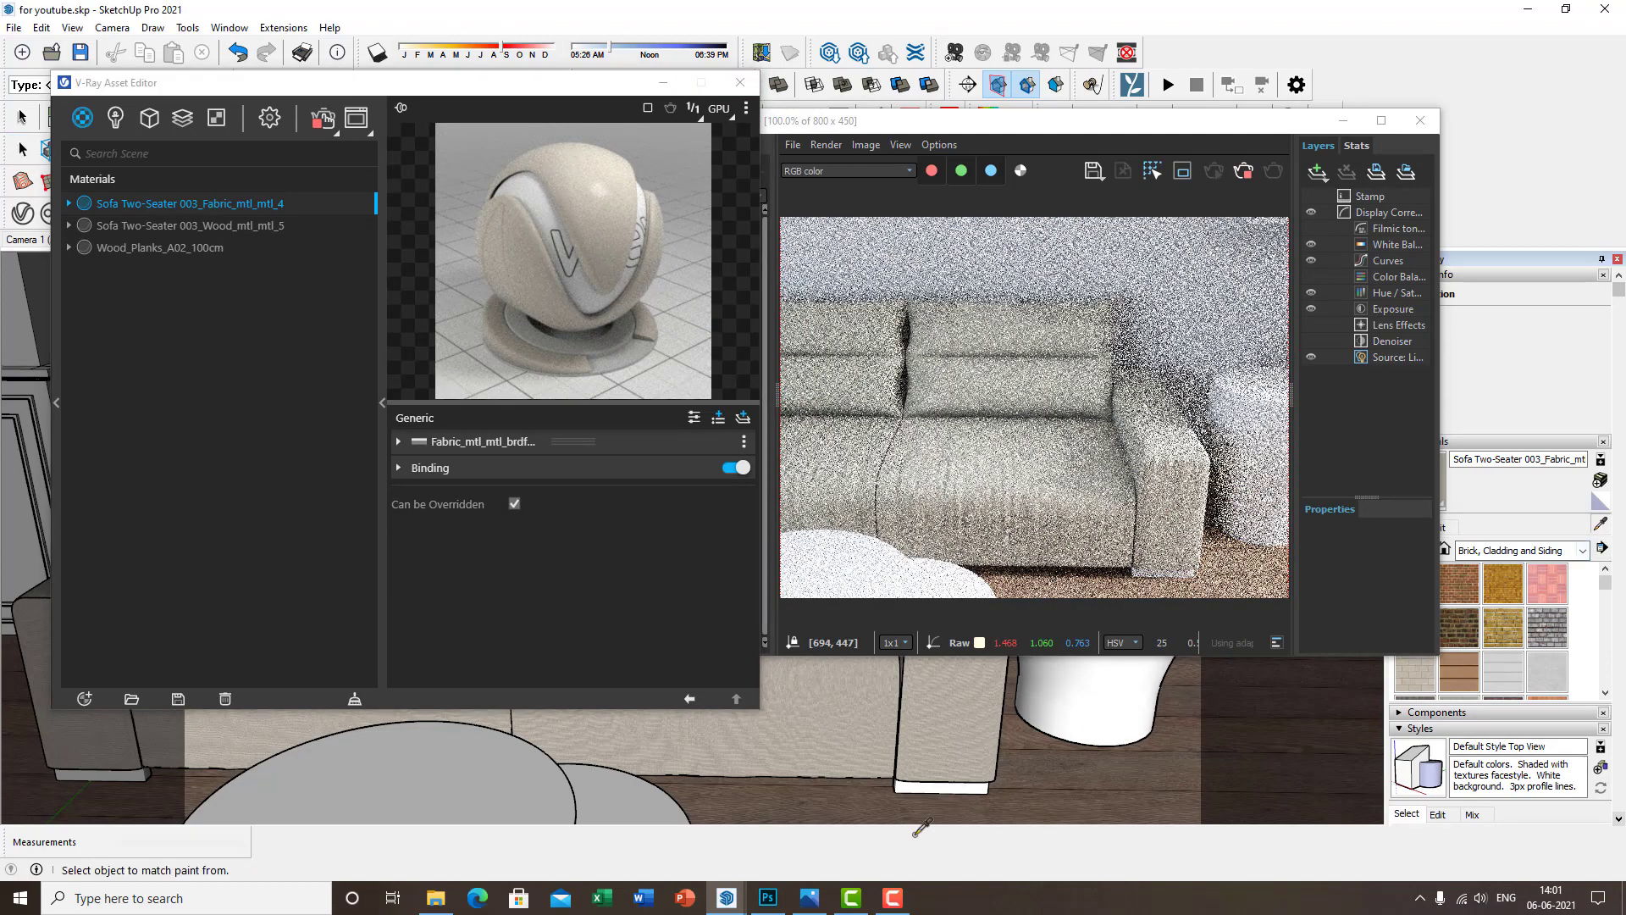
{"action": "left_click", "coordinate": [940, 789]}
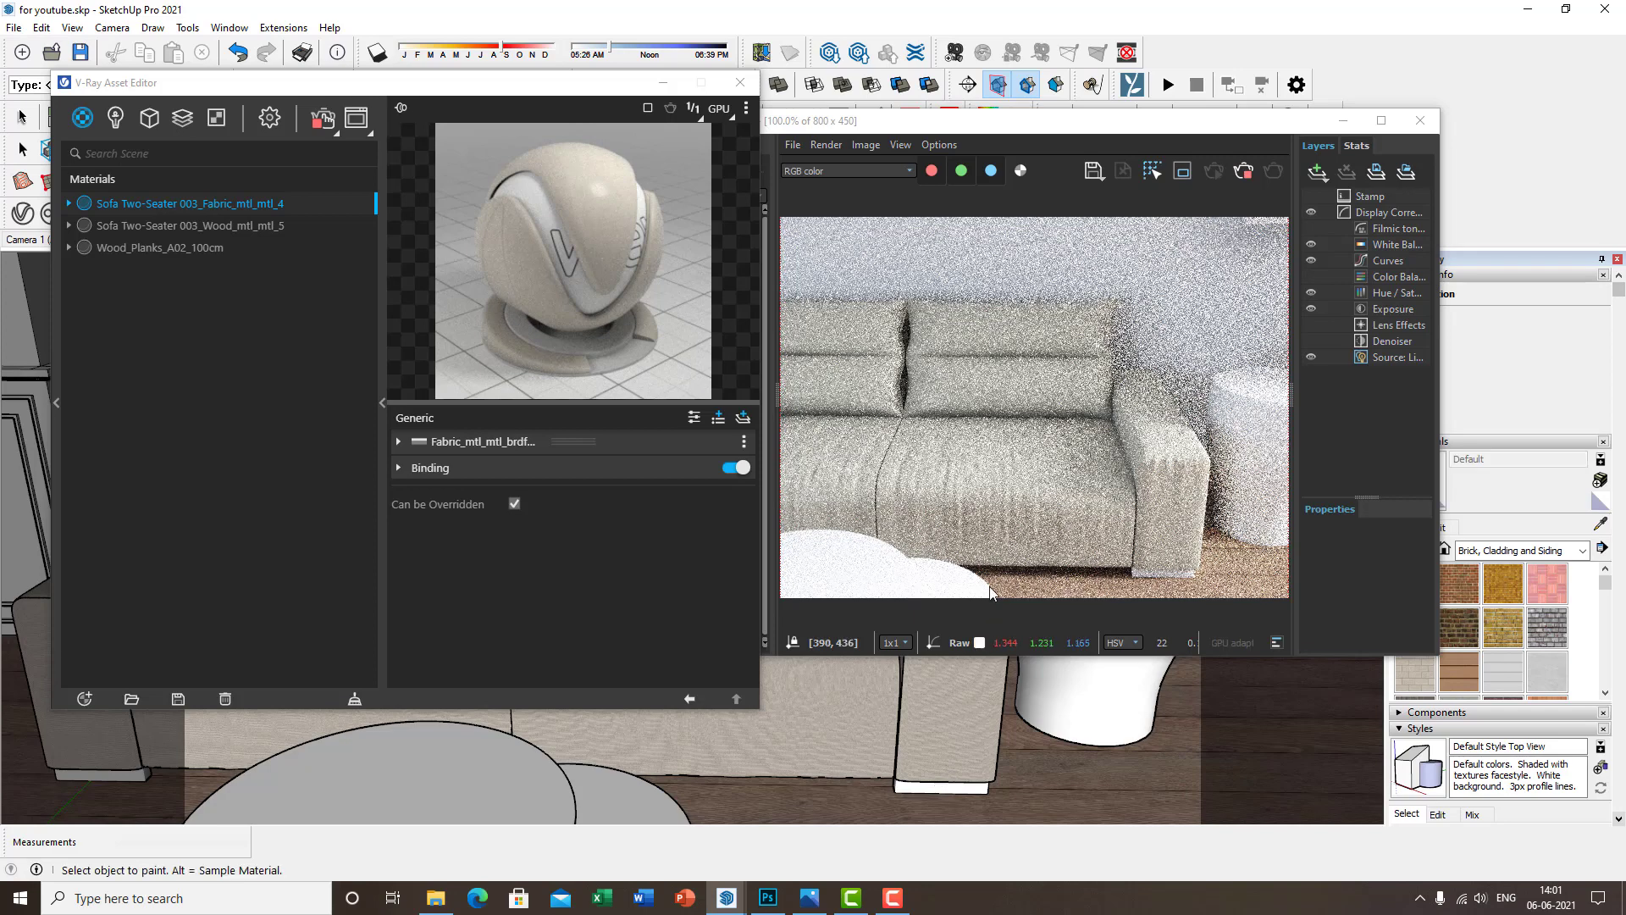
{"action": "left_click_drag", "start_coordinate": [144, 83], "coordinate": [426, 67]}
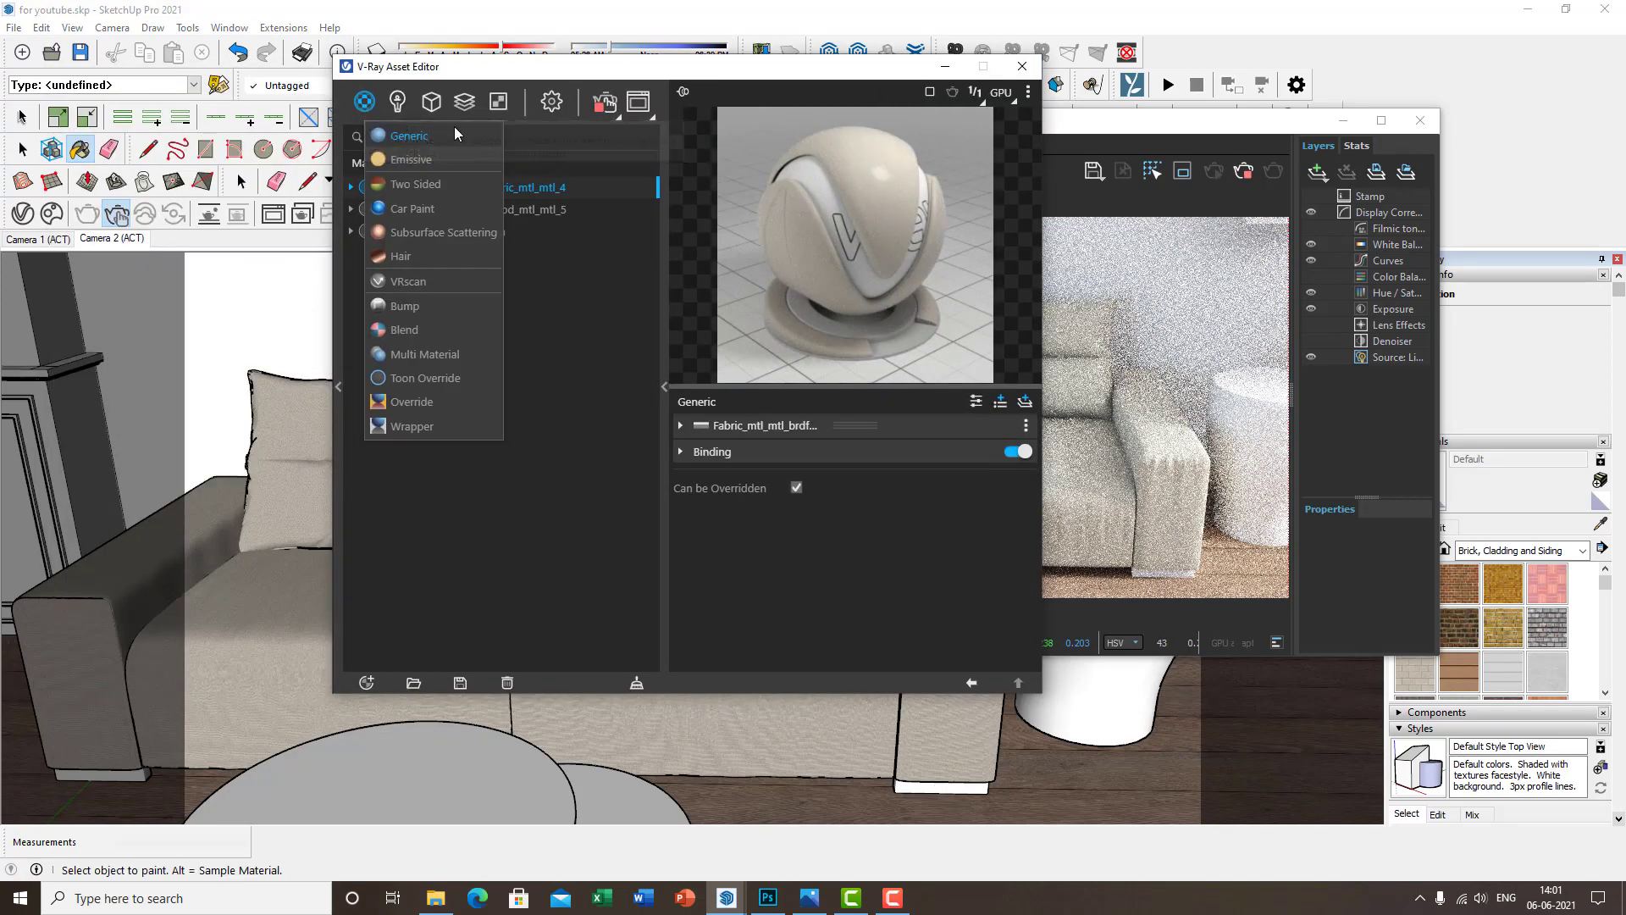
{"action": "left_click", "coordinate": [493, 375]}
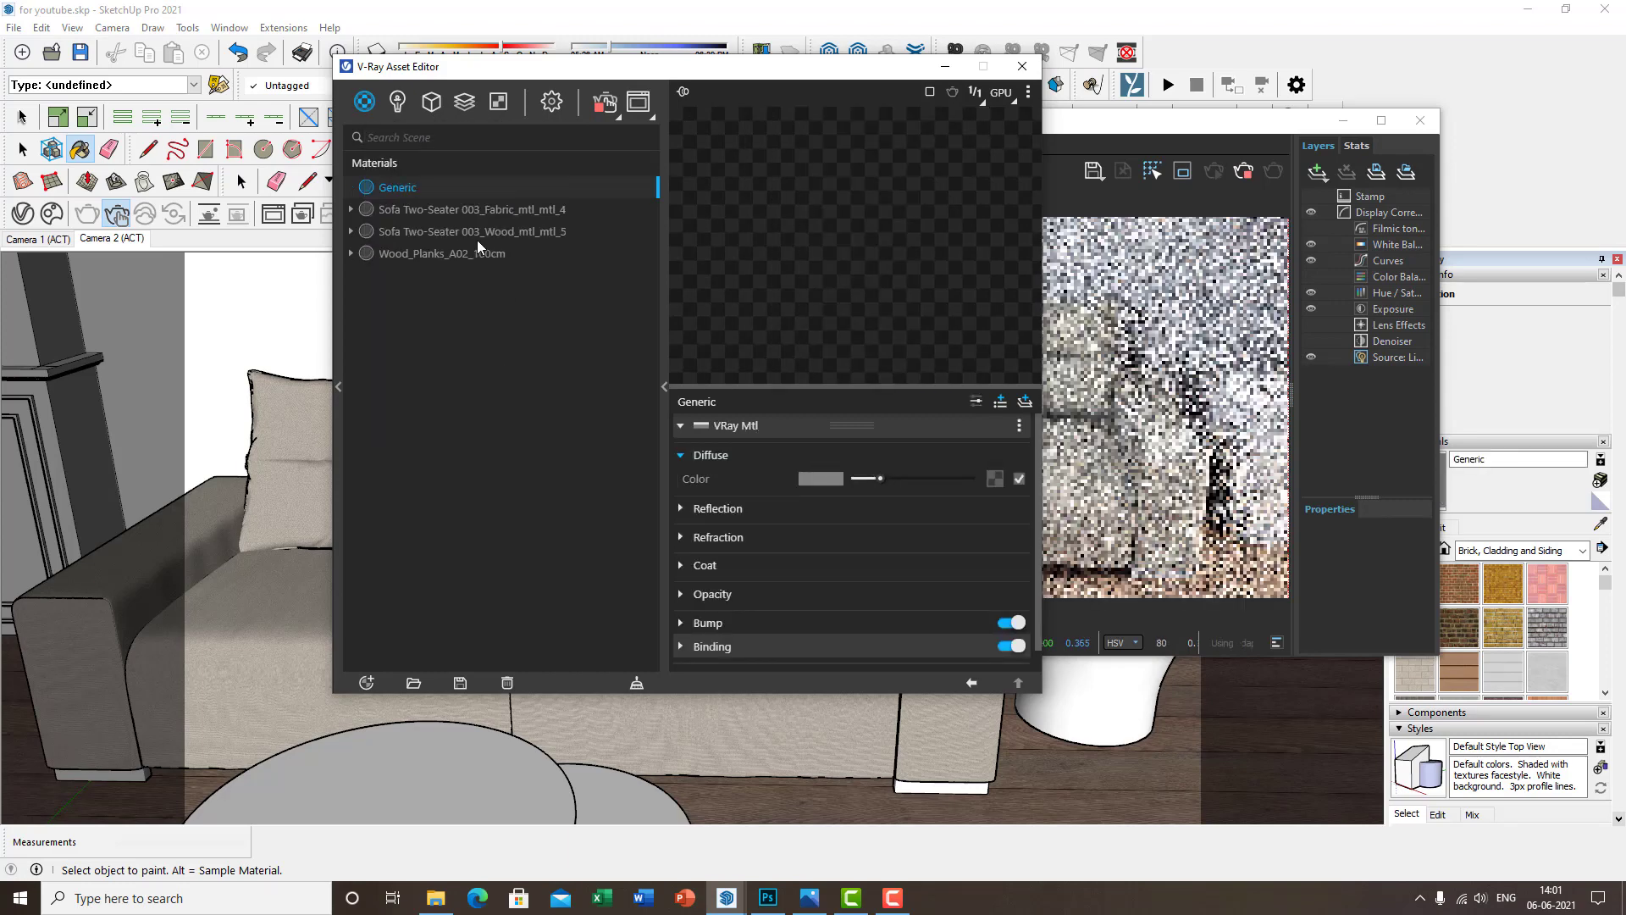
{"action": "double_click", "coordinate": [406, 190]}
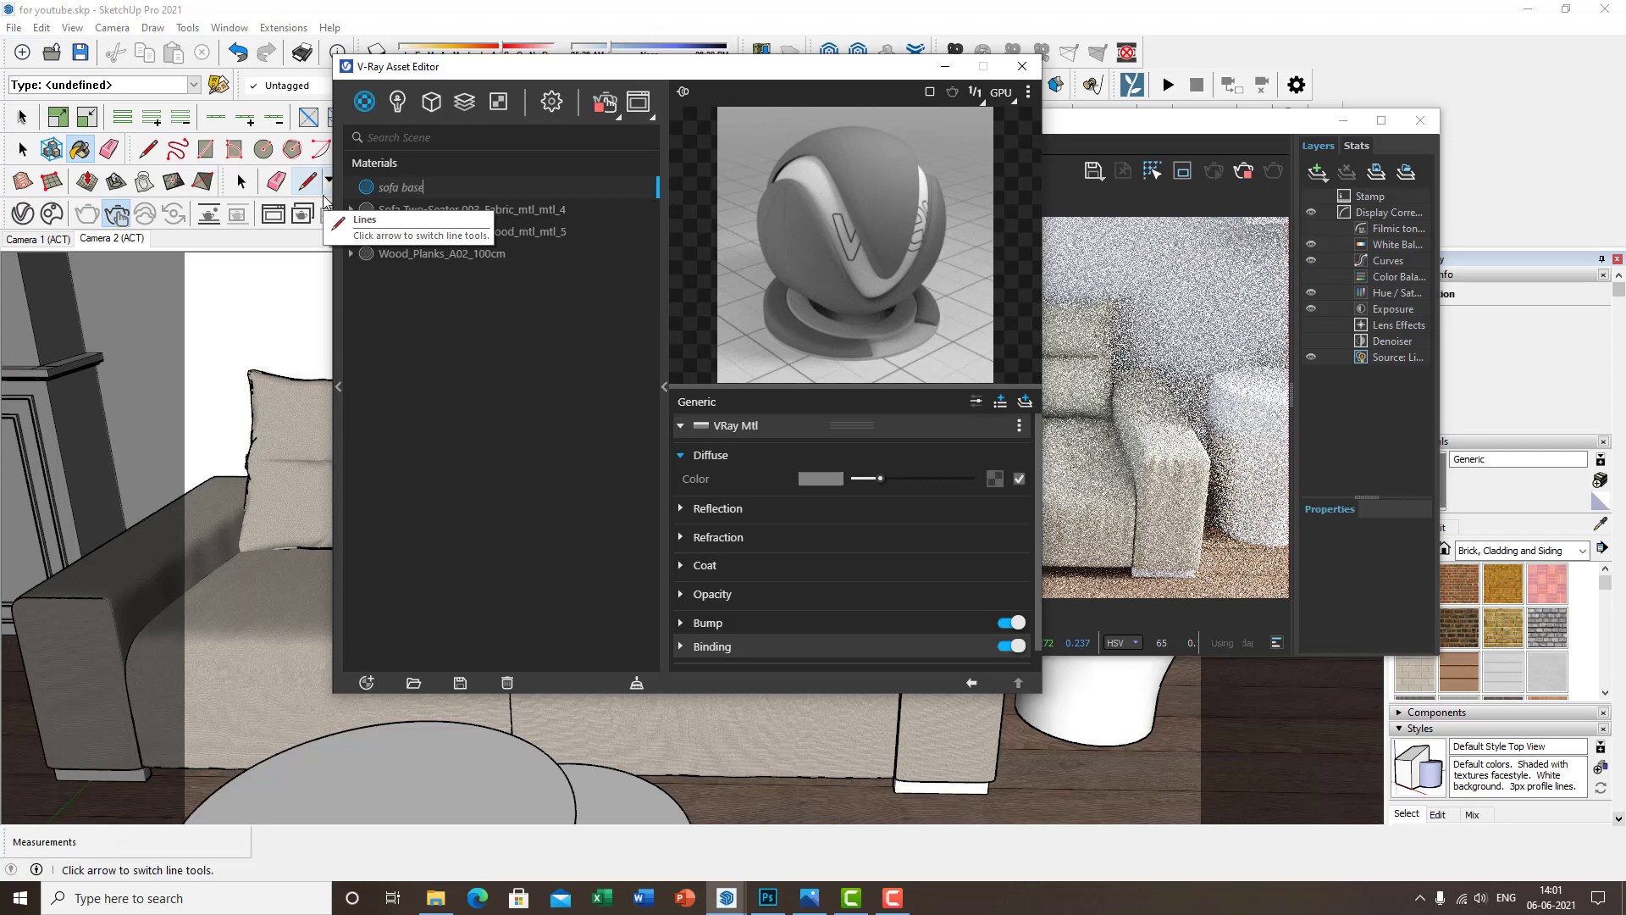
Set the sofa base material's diffuse color to dark brown, RGB 0.253, 0.198, 0.179
{"action": "left_click", "coordinate": [952, 478]}
{"action": "left_click", "coordinate": [824, 480]}
{"action": "left_click_drag", "start_coordinate": [588, 365], "coordinate": [583, 477]}
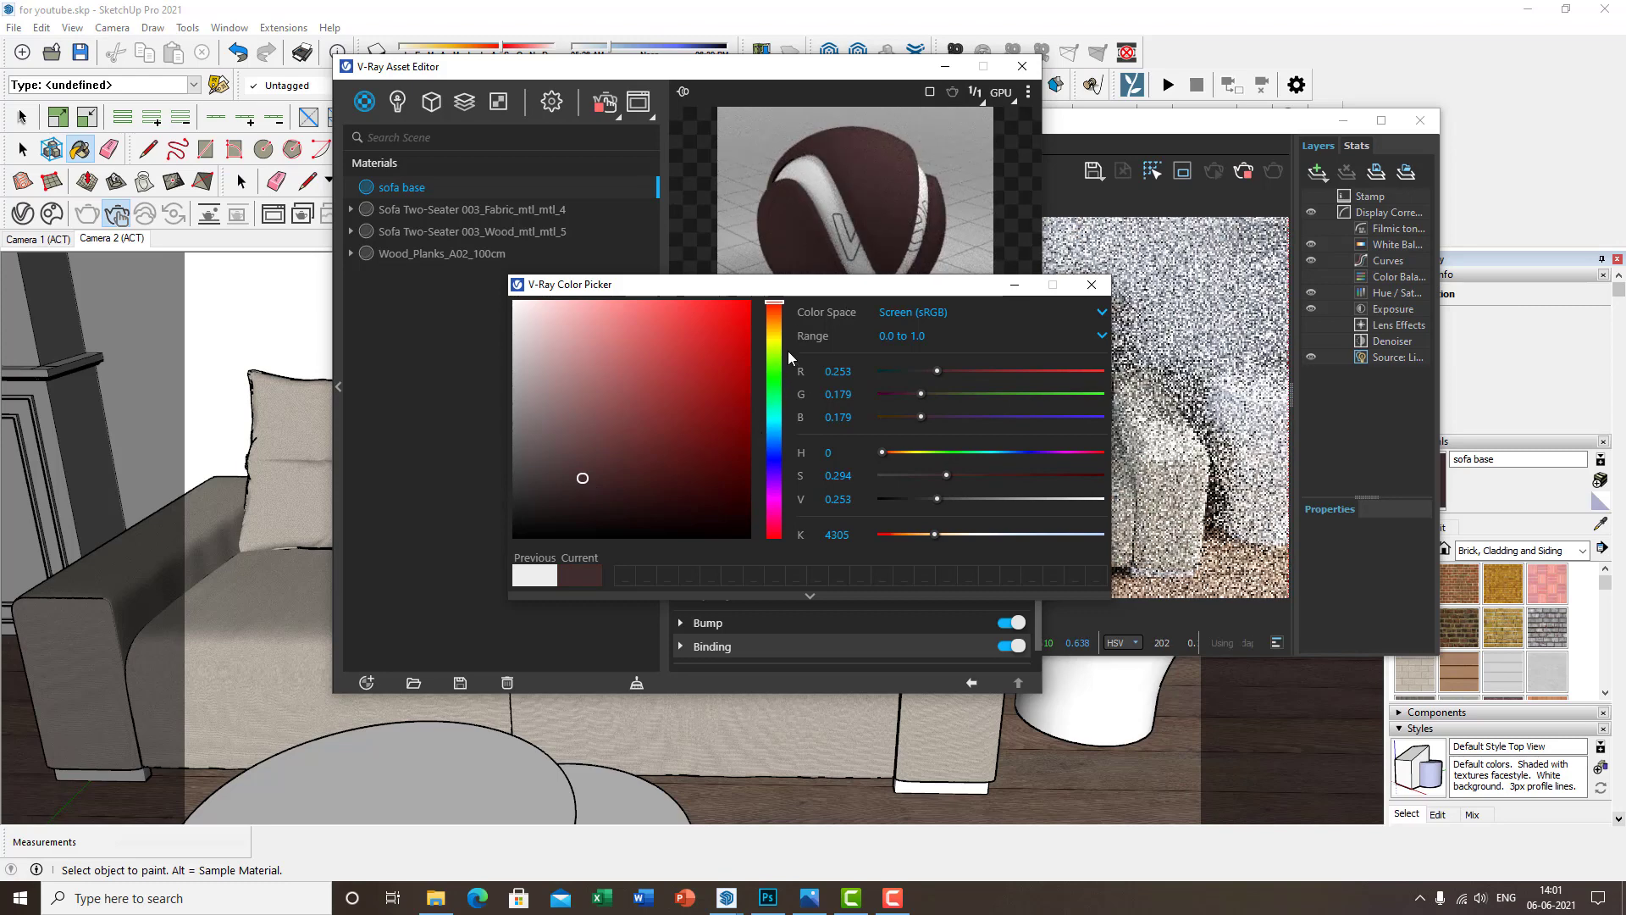
{"action": "left_click_drag", "start_coordinate": [780, 332], "coordinate": [776, 312]}
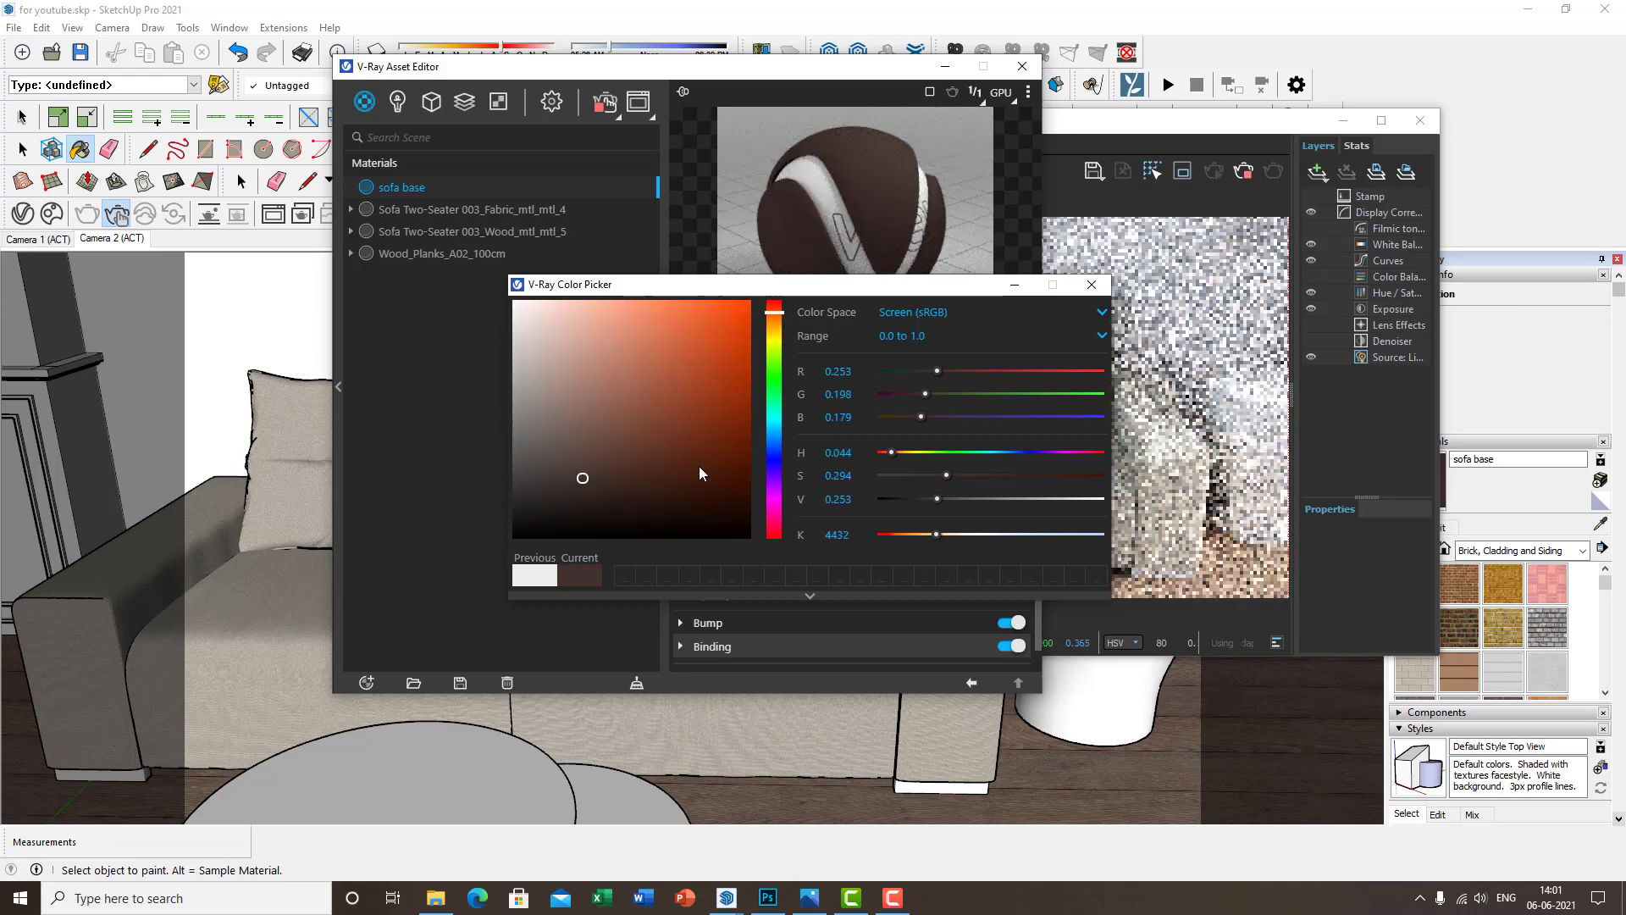
{"action": "left_click", "coordinate": [1088, 290]}
Give the sofa base material a mid-grey reflection color and a reflection glossiness of 0.85
{"action": "left_click", "coordinate": [797, 514]}
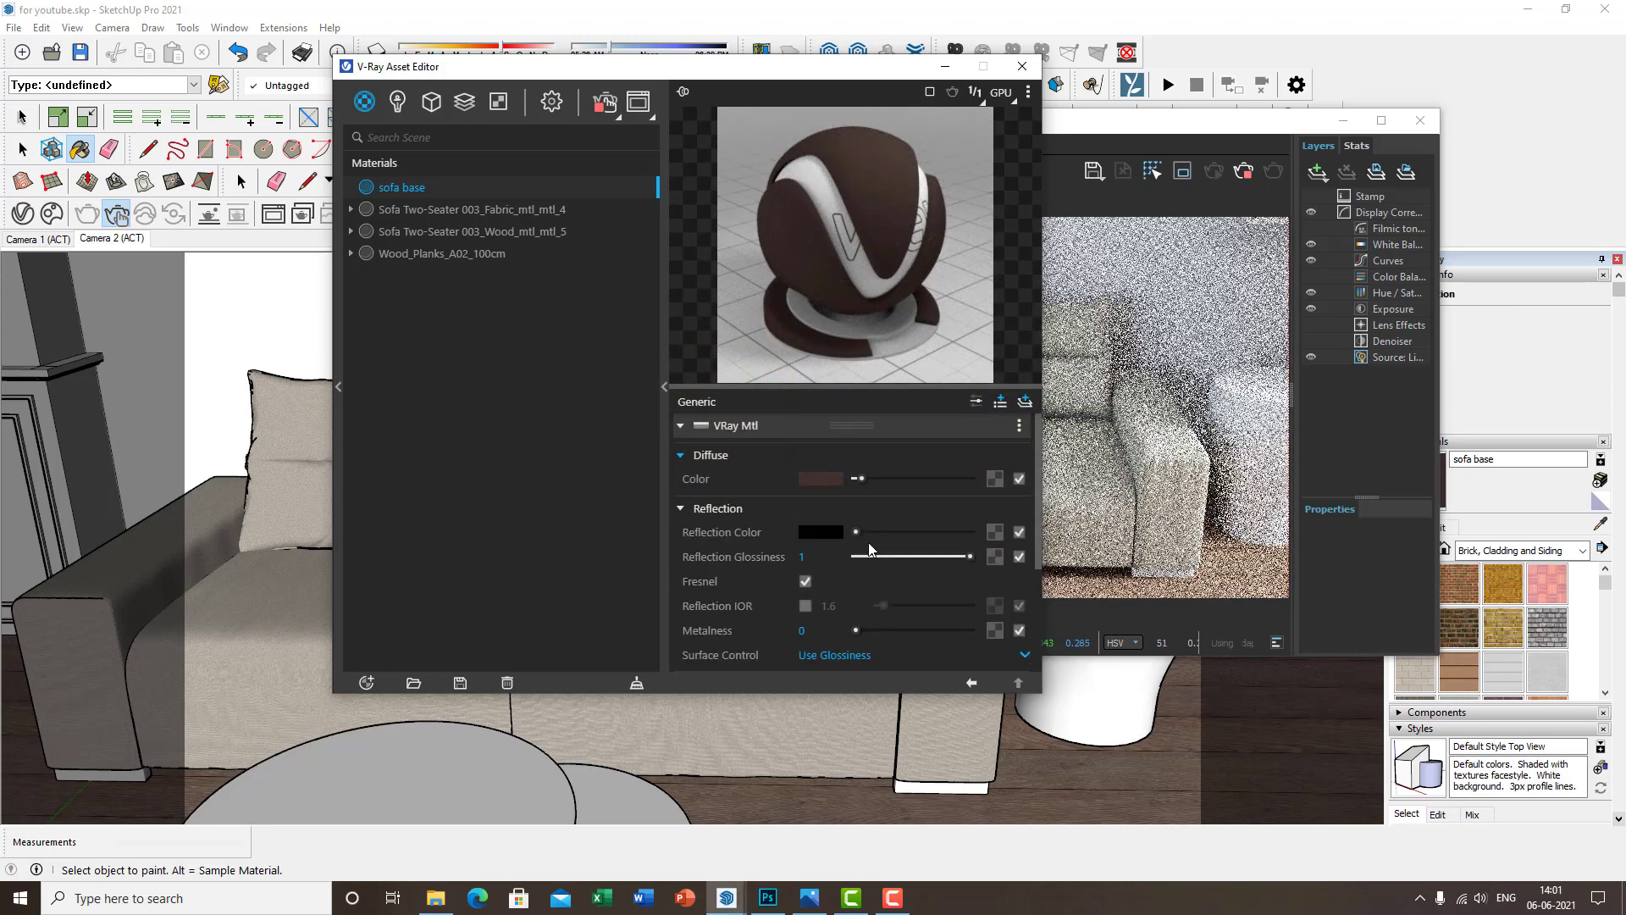
{"action": "mouse_move", "coordinate": [897, 532]}
{"action": "left_mouse_down"}
{"action": "mouse_move", "coordinate": [926, 557]}
{"action": "mouse_move", "coordinate": [886, 530]}
{"action": "left_mouse_up"}
{"action": "left_click", "coordinate": [952, 556]}
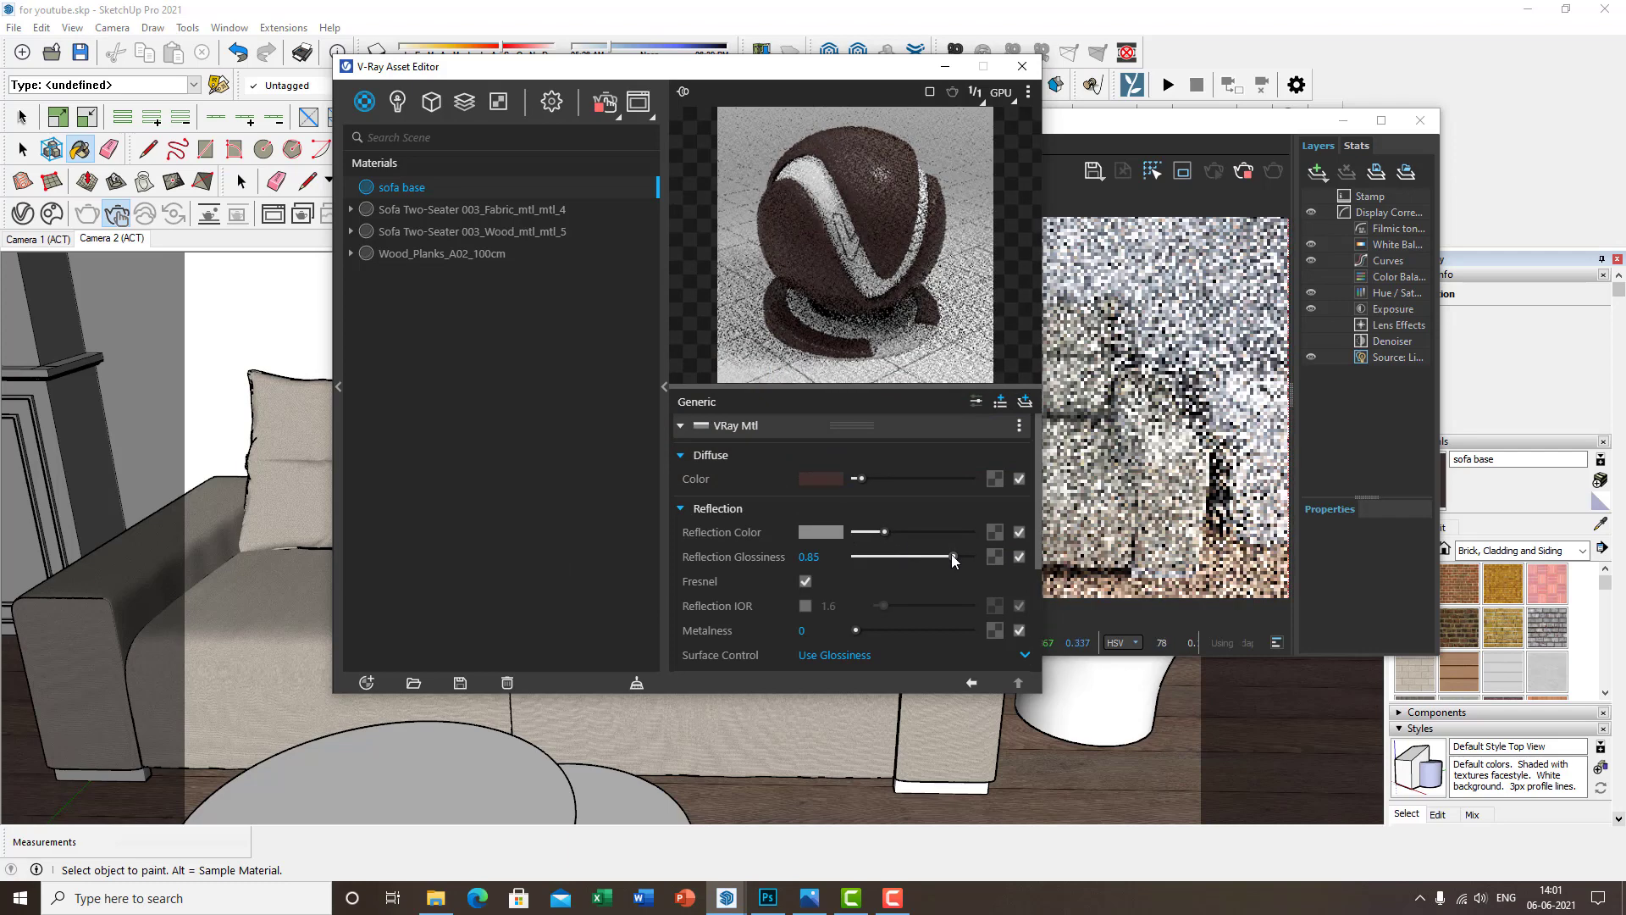
Paint the sofa's feet with the sofa base material
{"action": "left_click_drag", "start_coordinate": [877, 71], "coordinate": [635, 43]}
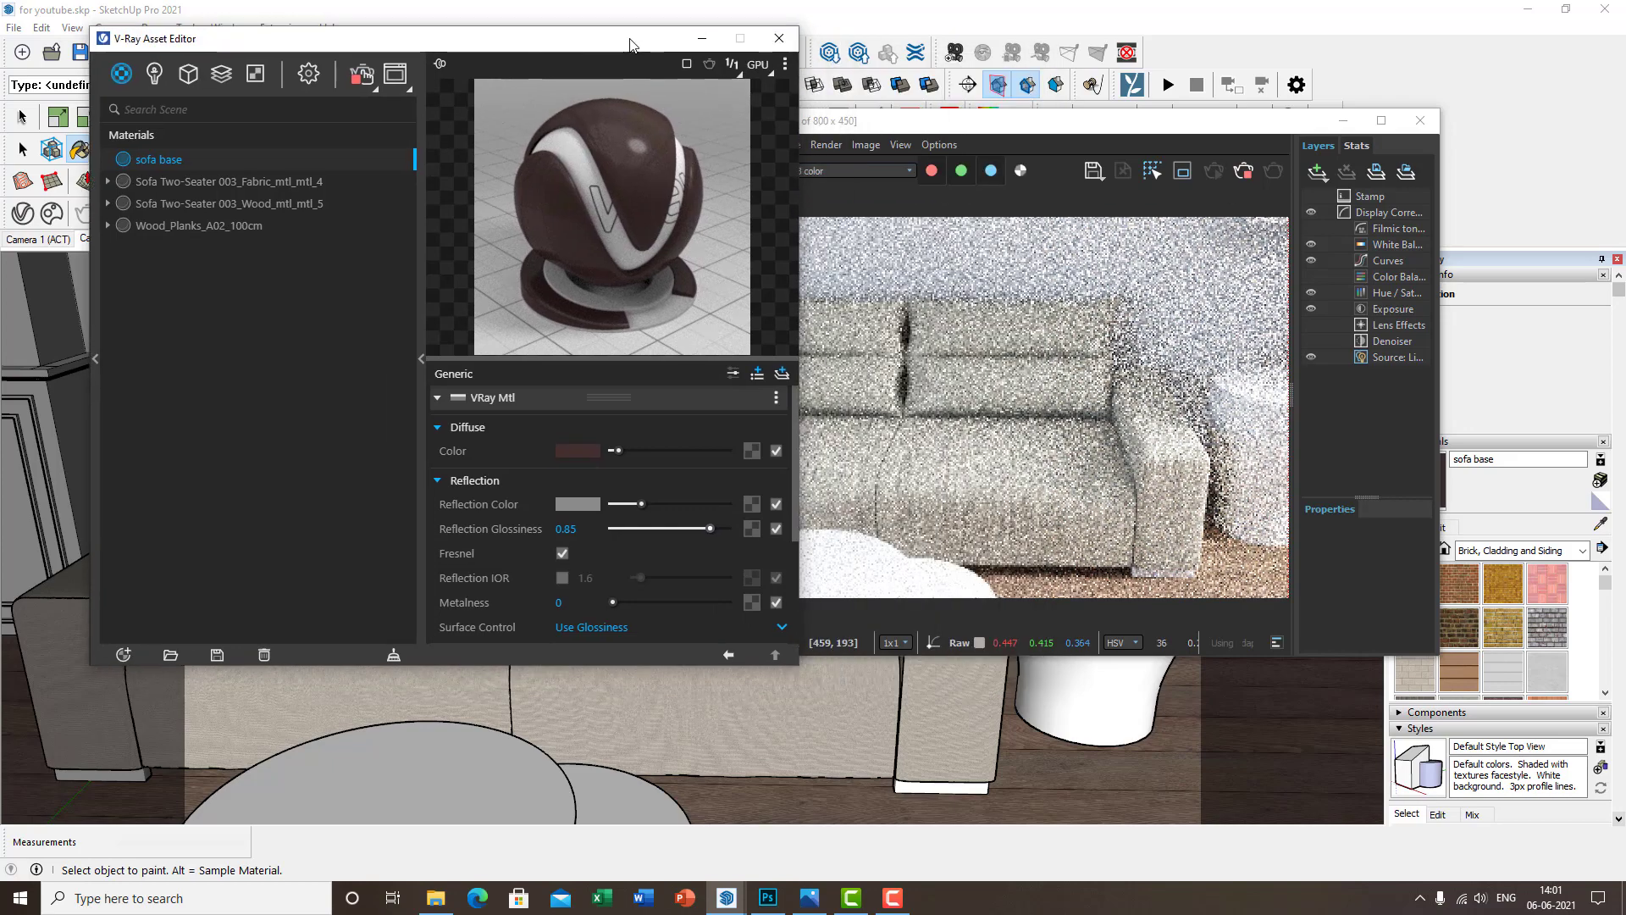
{"action": "scroll", "coordinate": [954, 790], "scroll_direction": "up", "scroll_amount": 1}
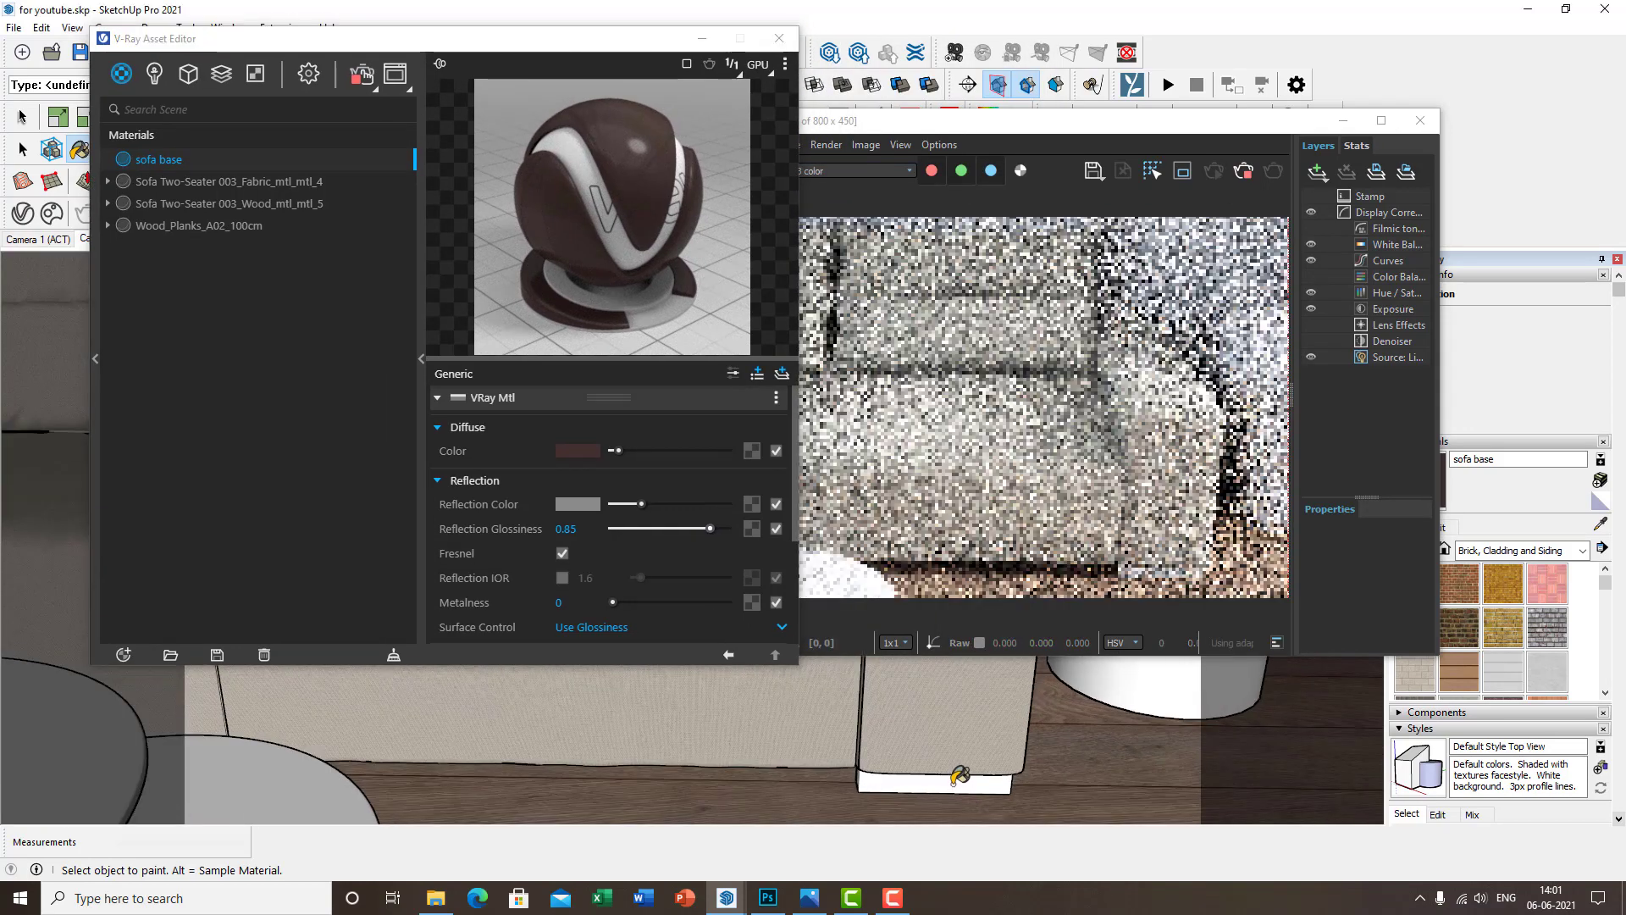
{"action": "left_click", "coordinate": [959, 782]}
{"action": "scroll", "coordinate": [1022, 766], "scroll_direction": "down", "scroll_amount": 2}
{"action": "middle_click_drag", "start_coordinate": [809, 775], "coordinate": [1531, 728], "text": "shift"}
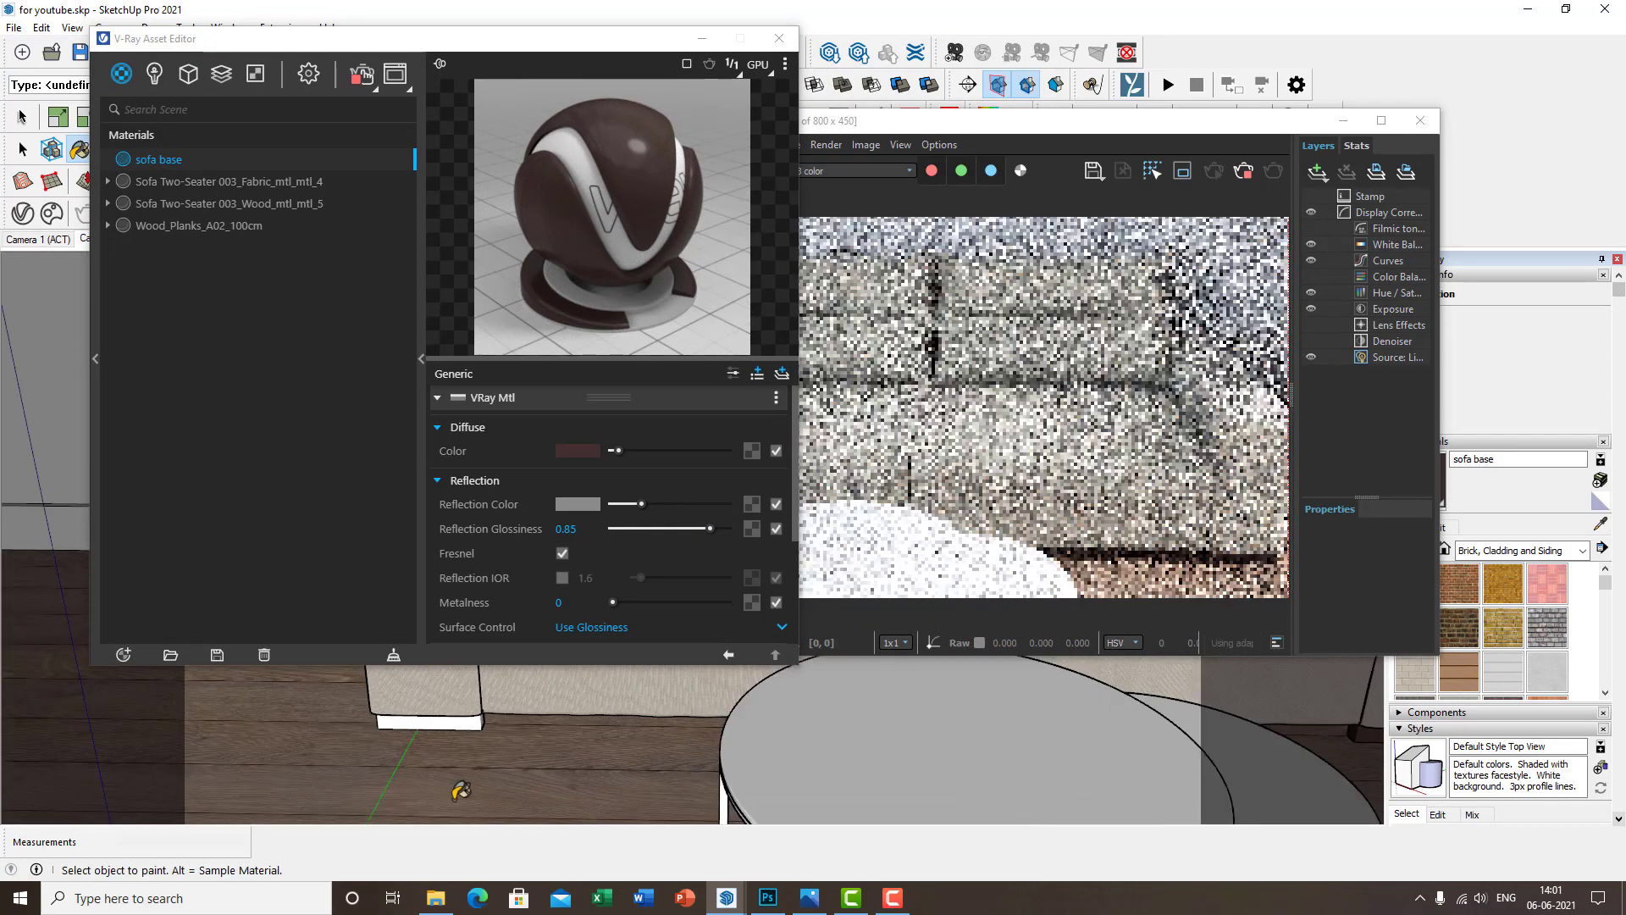
Darken the sofa base diffuse color to RGB 0.152, 0.119, 0.107 and close the V-Ray Asset Editor
{"action": "left_click", "coordinate": [579, 451]}
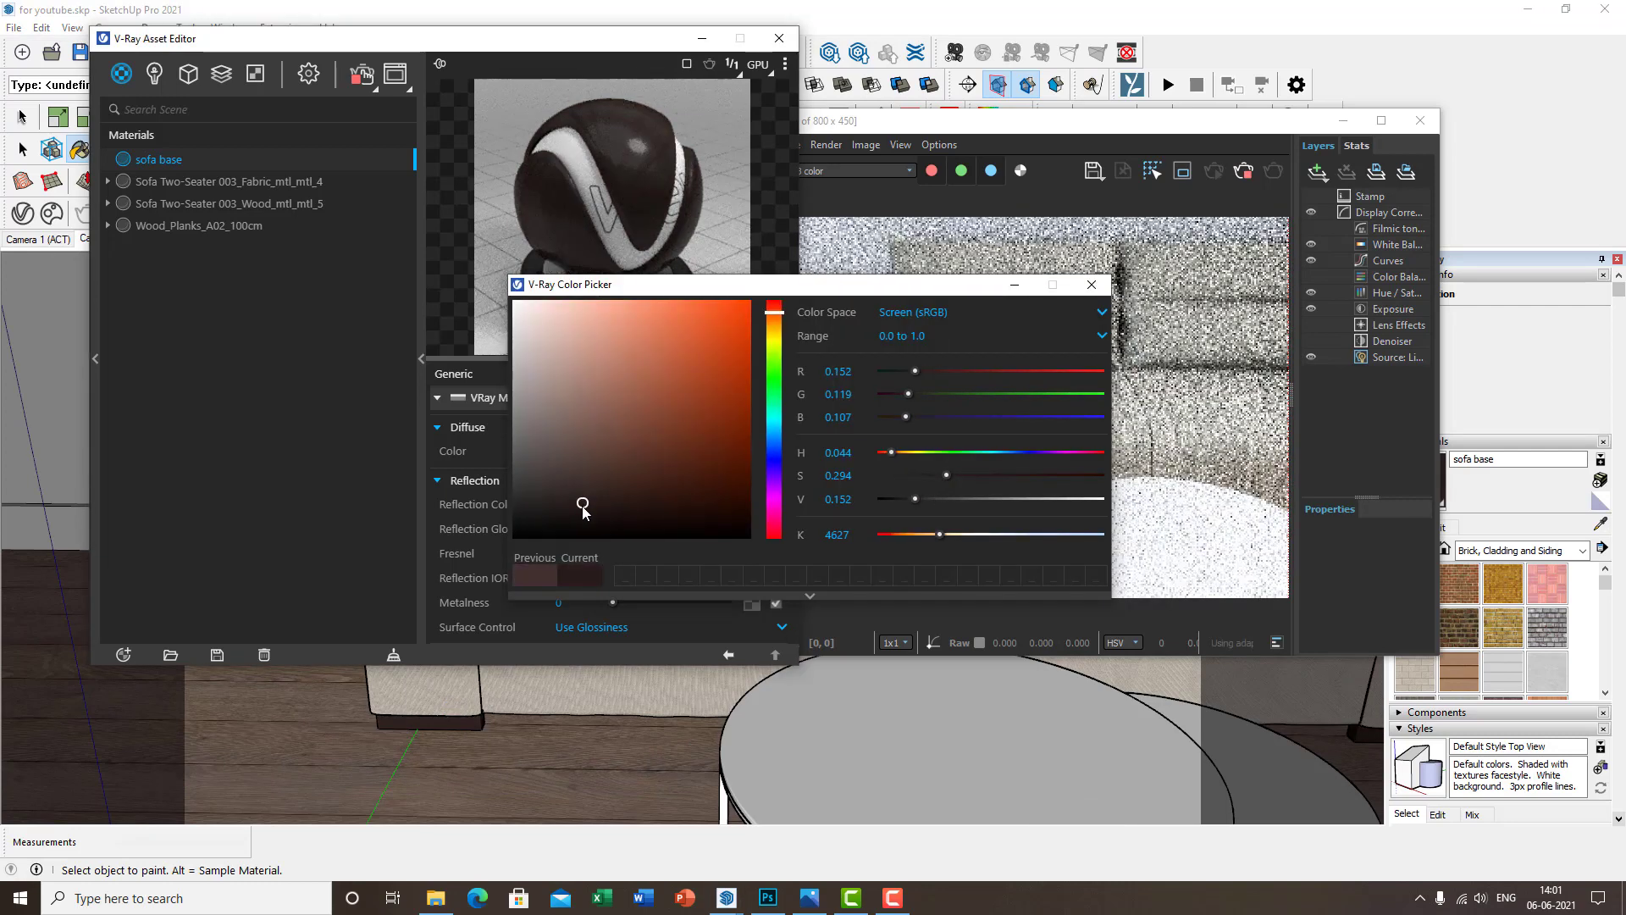
{"action": "left_click", "coordinate": [1090, 284]}
{"action": "middle_click_drag", "start_coordinate": [1061, 705], "coordinate": [683, 722], "text": "shift"}
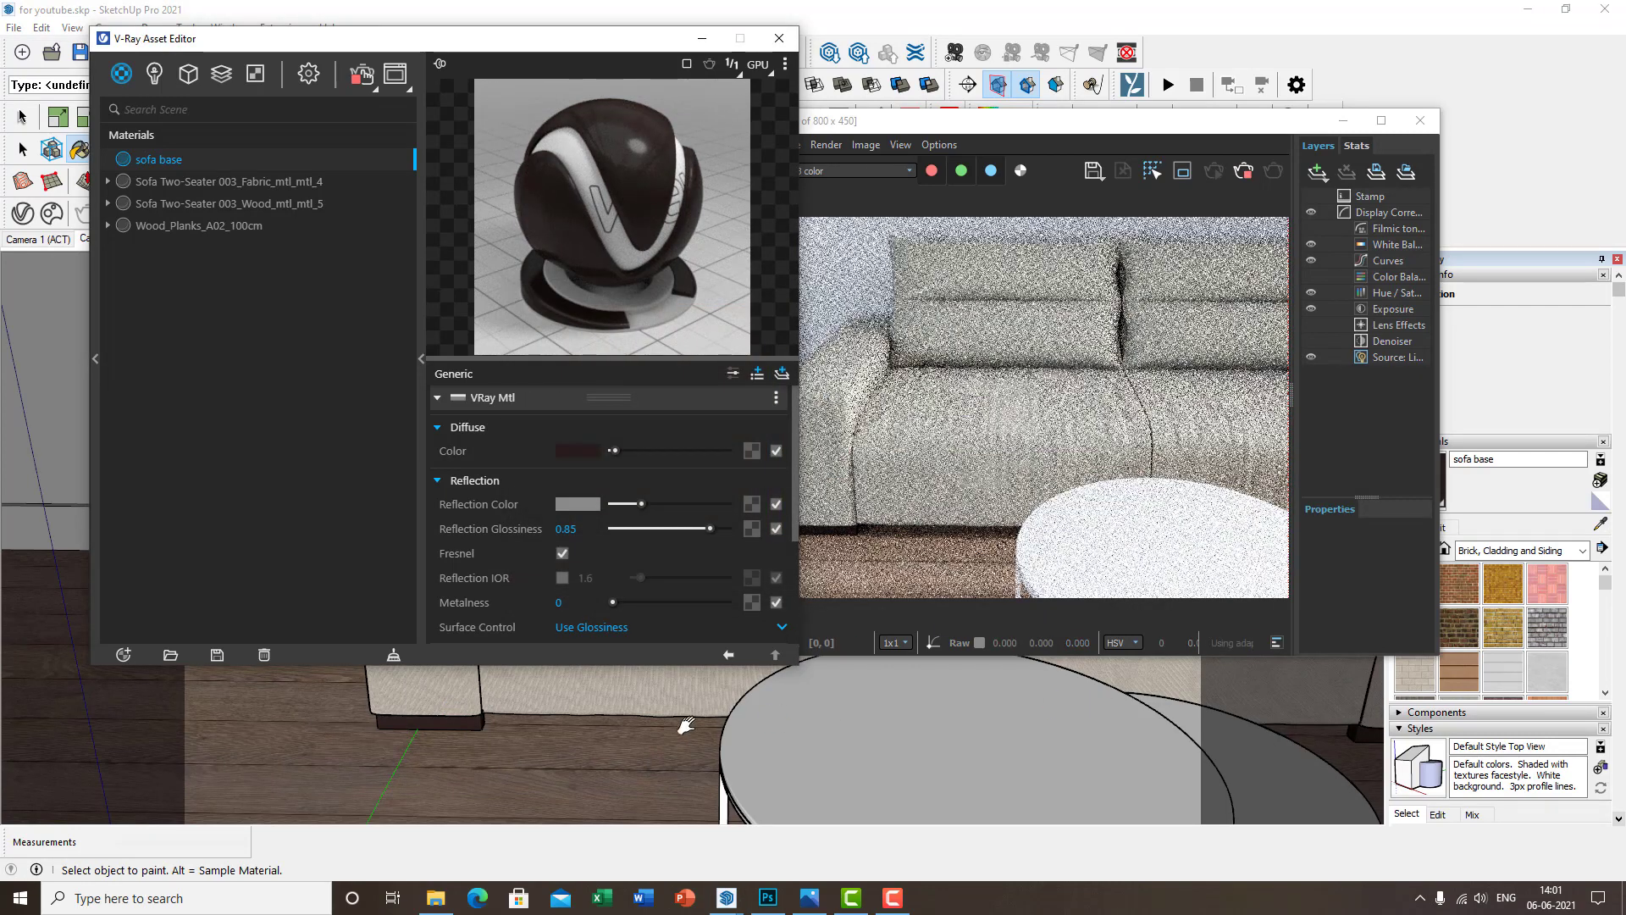
{"action": "mouse_move", "coordinate": [870, 734]}
{"action": "middle_mouse_down"}
{"action": "mouse_move", "coordinate": [868, 795]}
{"action": "mouse_move", "coordinate": [899, 703]}
{"action": "mouse_move", "coordinate": [860, 737]}
{"action": "mouse_move", "coordinate": [743, 749]}
{"action": "mouse_move", "coordinate": [785, 751]}
{"action": "middle_mouse_up"}
{"action": "key", "text": "space"}
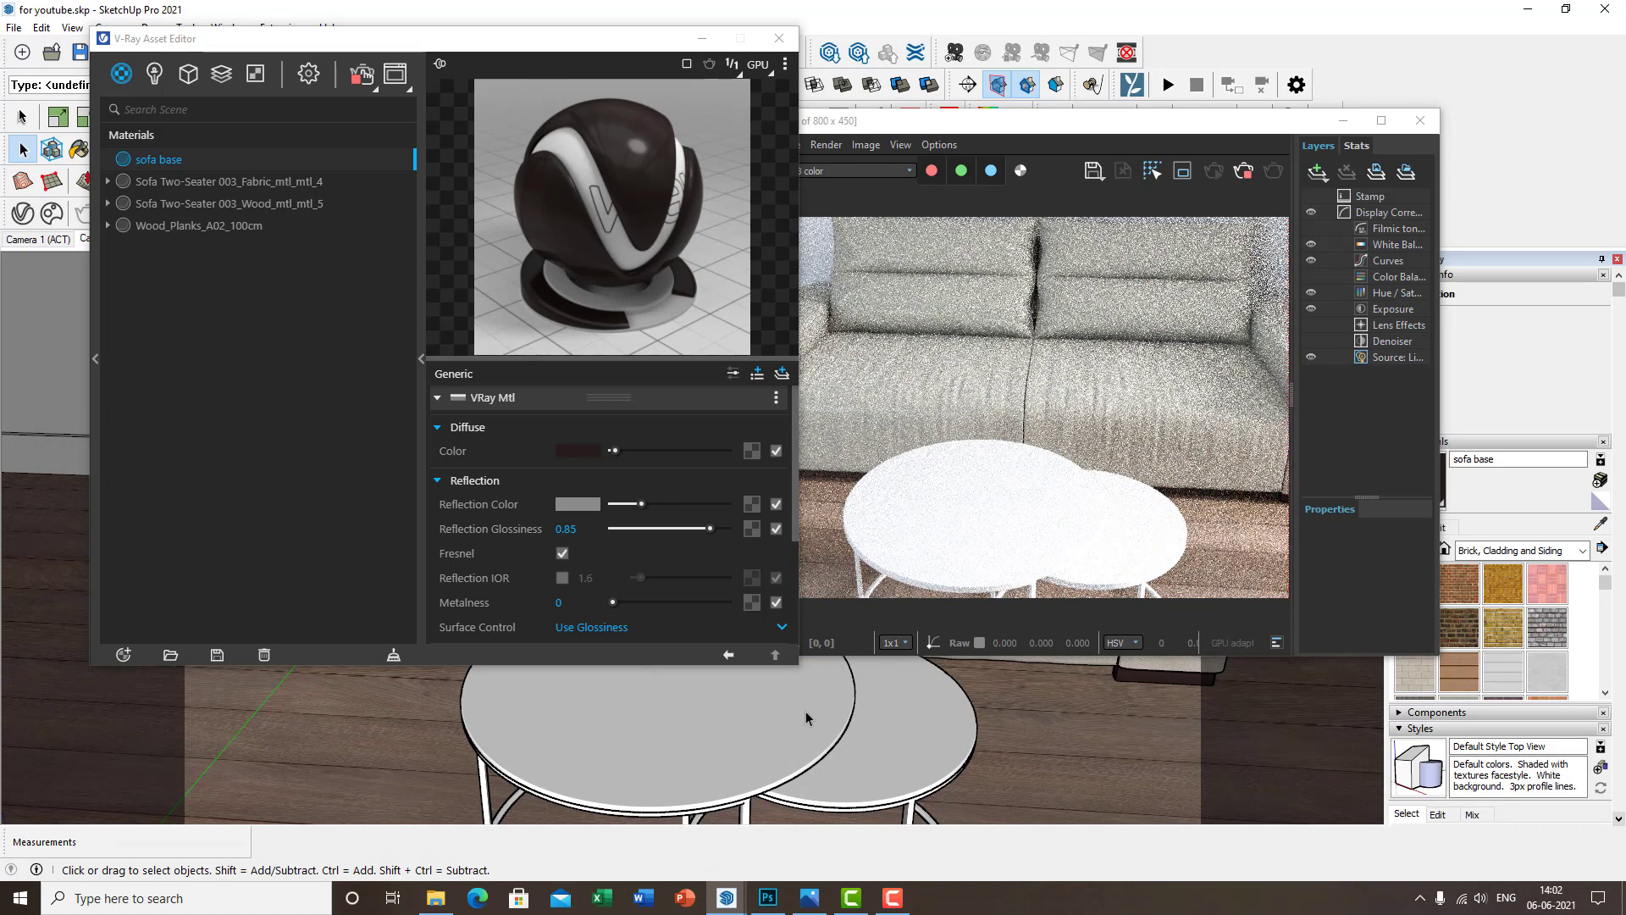
{"action": "middle_click_drag", "start_coordinate": [767, 743], "coordinate": [818, 742]}
{"action": "left_click", "coordinate": [779, 38]}
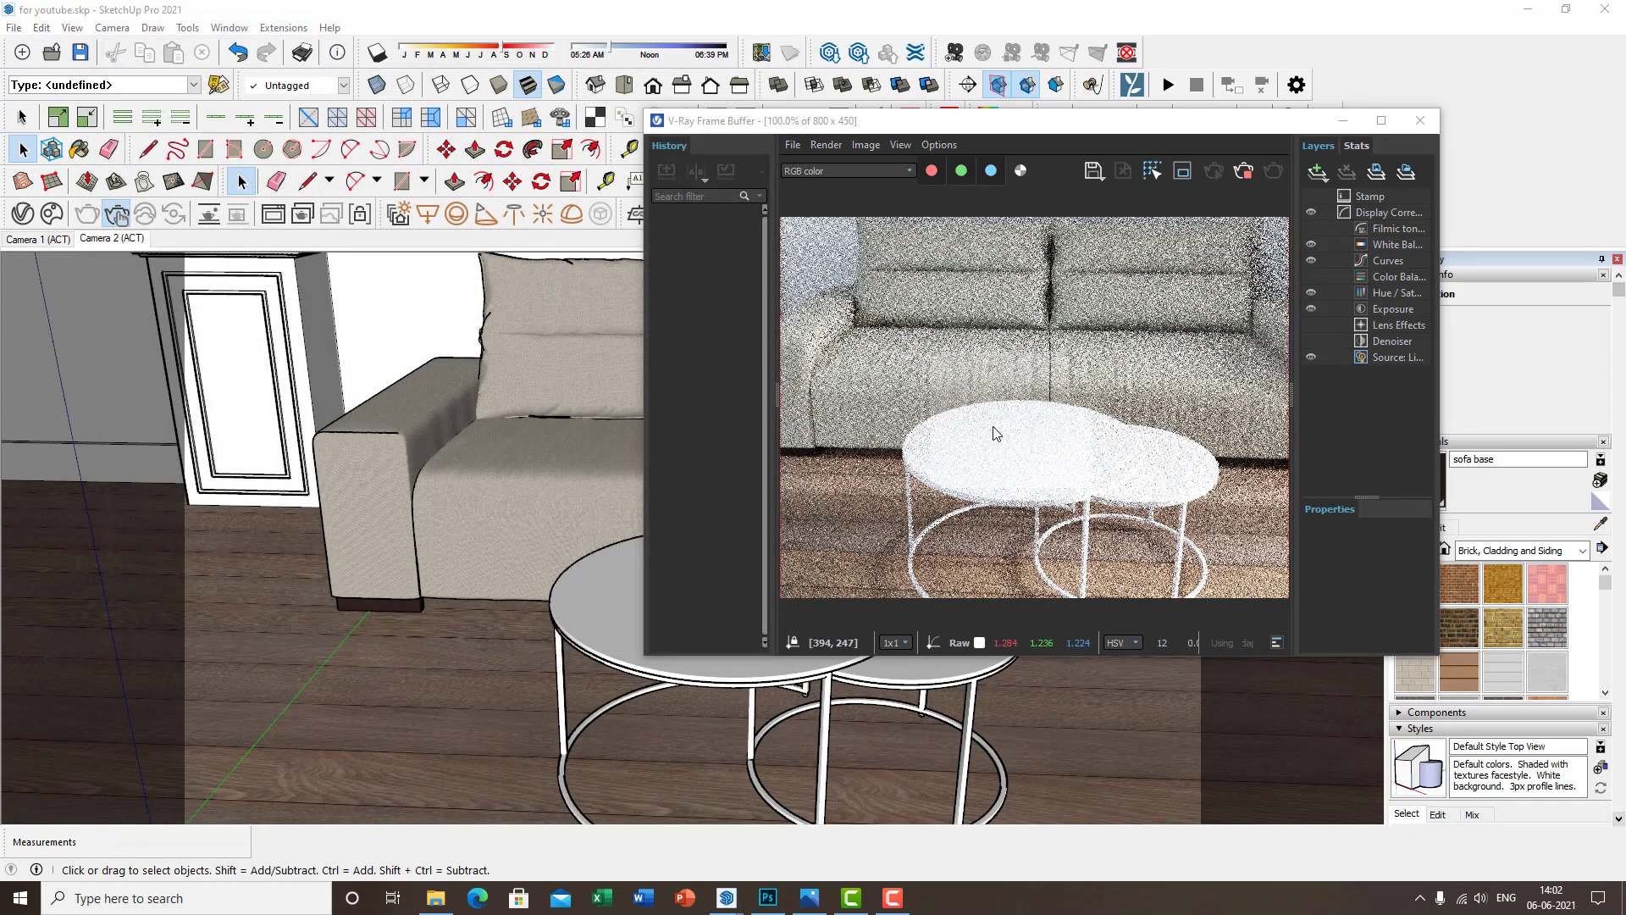
Examine the sofa fabric and the coffee tables in the interactive render beside the model
{"action": "left_click_drag", "start_coordinate": [1050, 127], "coordinate": [1208, 90]}
{"action": "scroll", "coordinate": [1177, 294], "scroll_direction": "up", "scroll_amount": 1}
{"action": "scroll", "coordinate": [1220, 326], "scroll_direction": "down", "scroll_amount": 1}
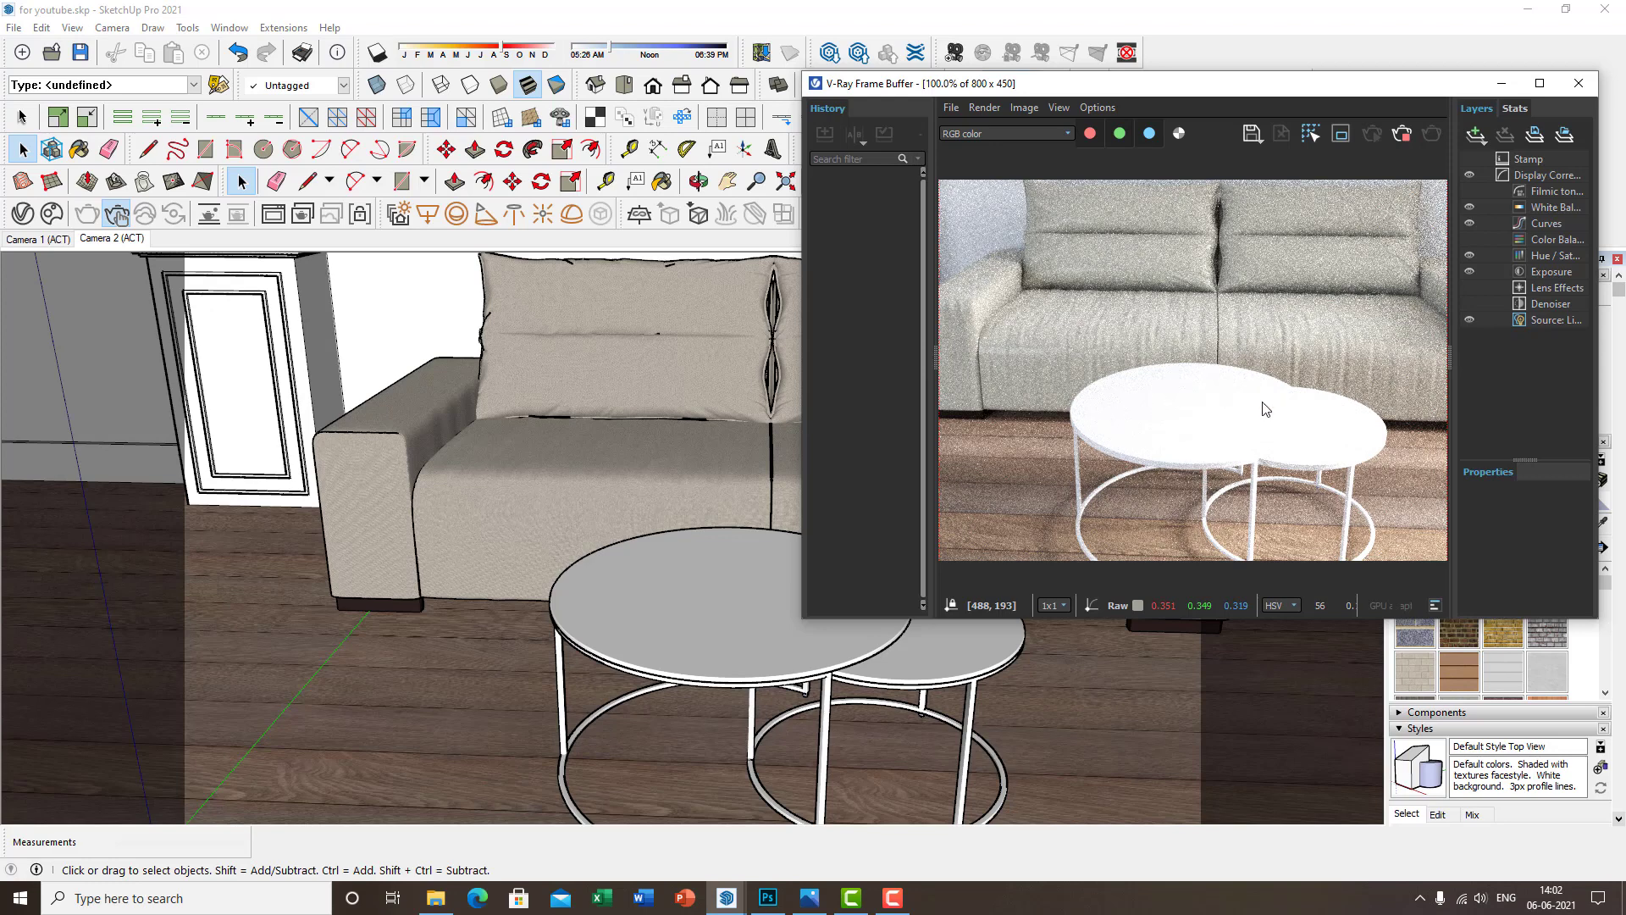
{"action": "left_click_drag", "start_coordinate": [1284, 98], "coordinate": [1300, 90]}
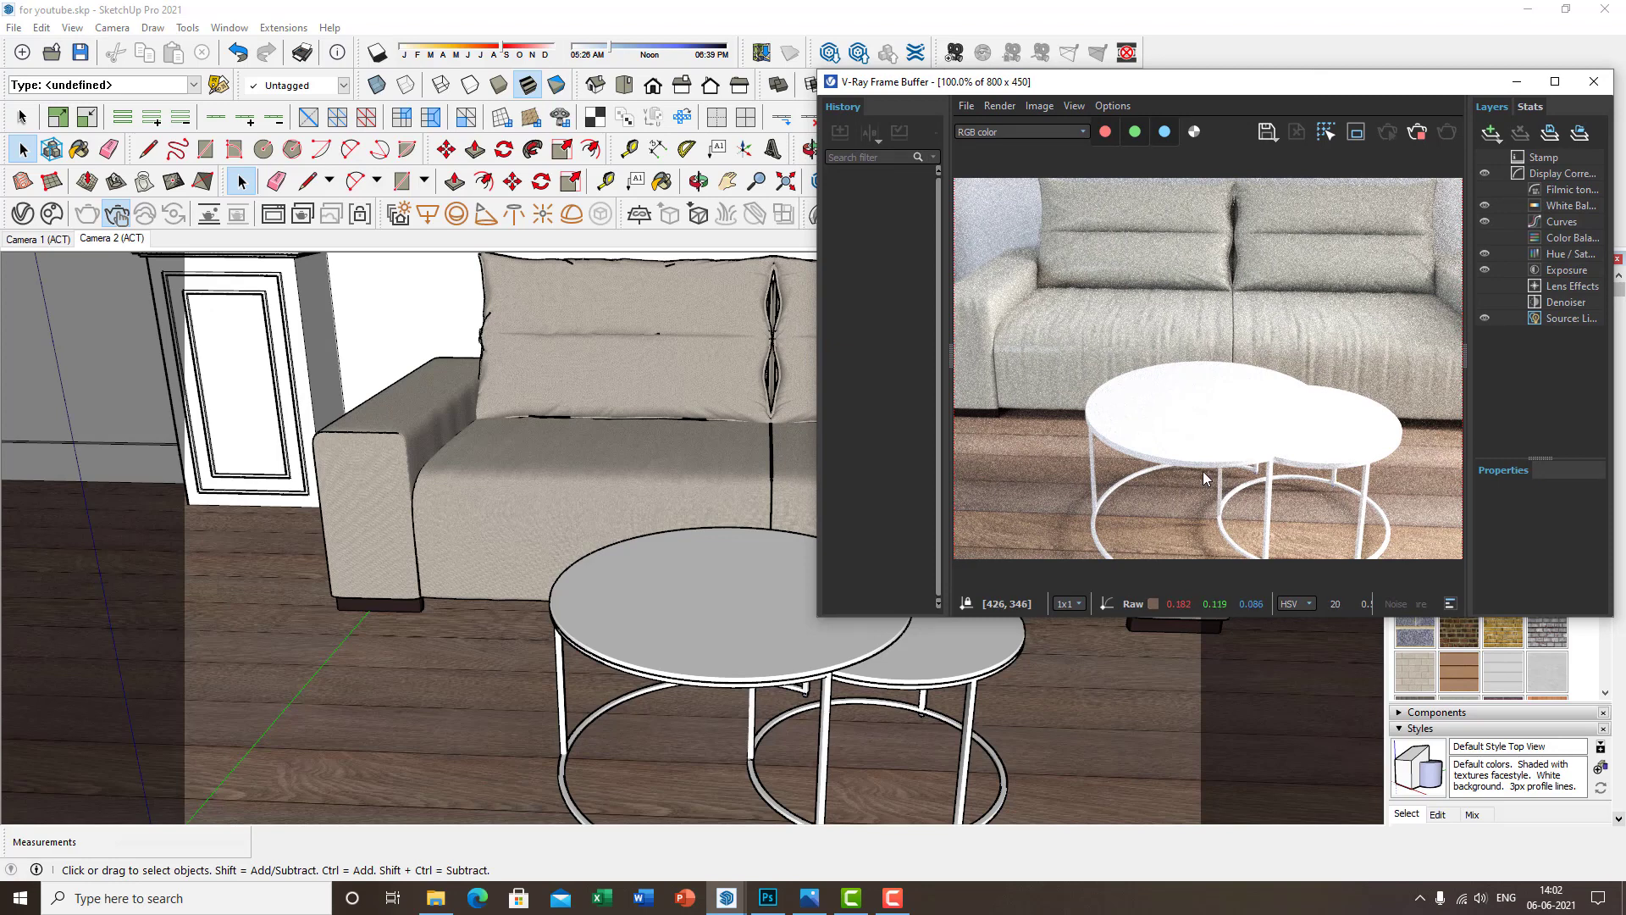
{"action": "scroll", "coordinate": [1151, 315], "scroll_direction": "up", "scroll_amount": 1}
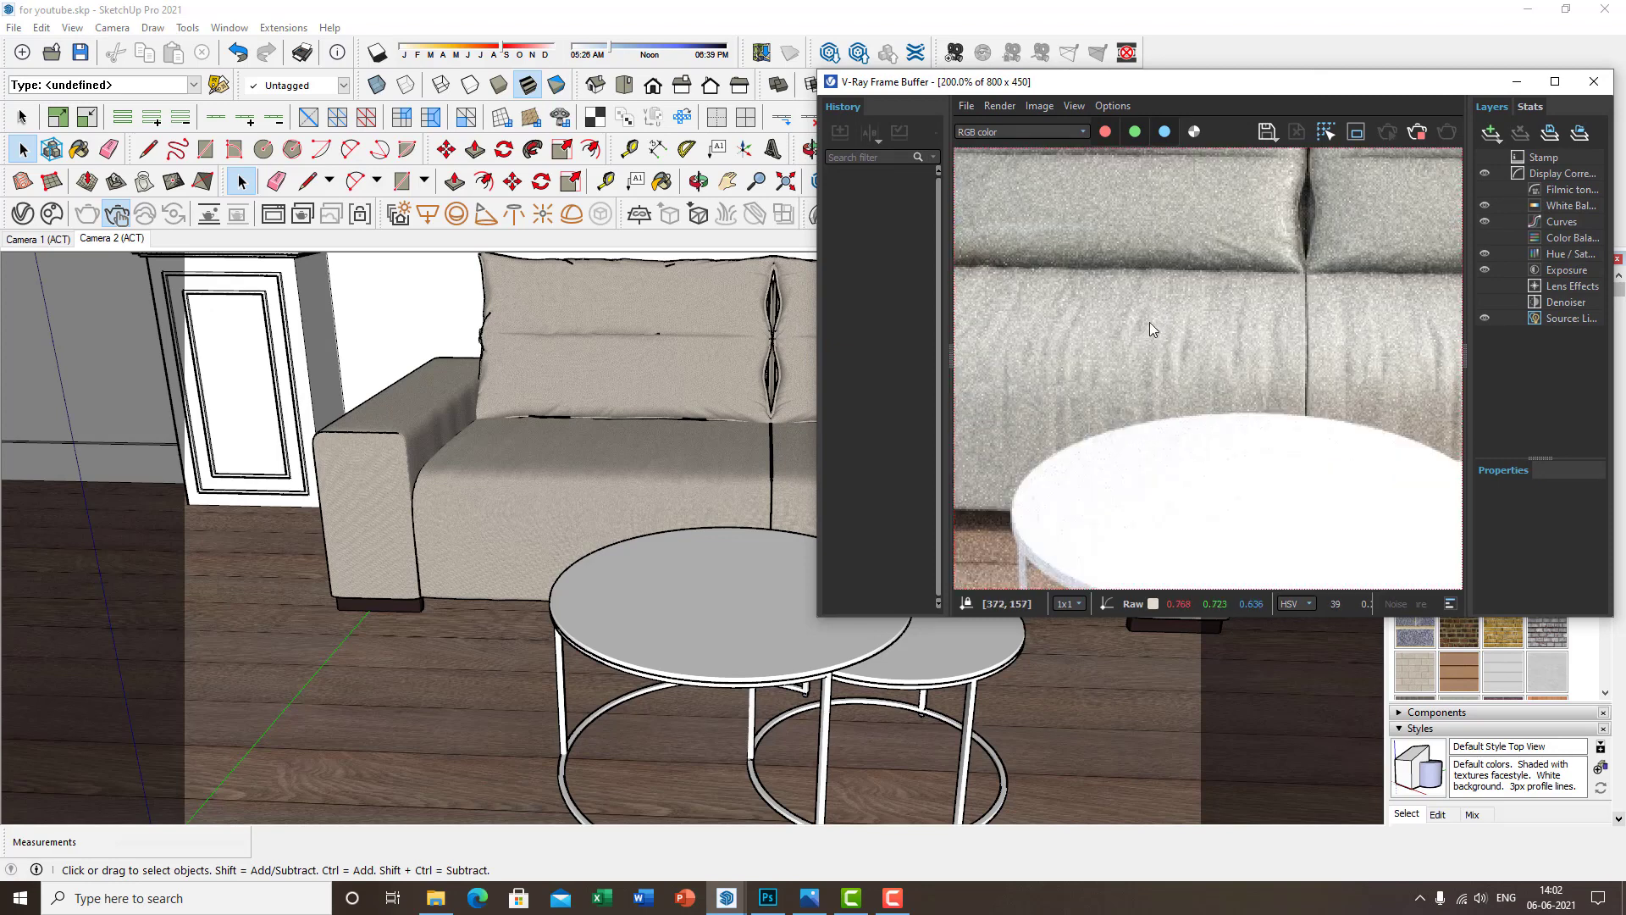
{"action": "scroll", "coordinate": [1148, 325], "scroll_direction": "down", "scroll_amount": 1}
{"action": "middle_click_drag", "start_coordinate": [649, 687], "coordinate": [631, 669]}
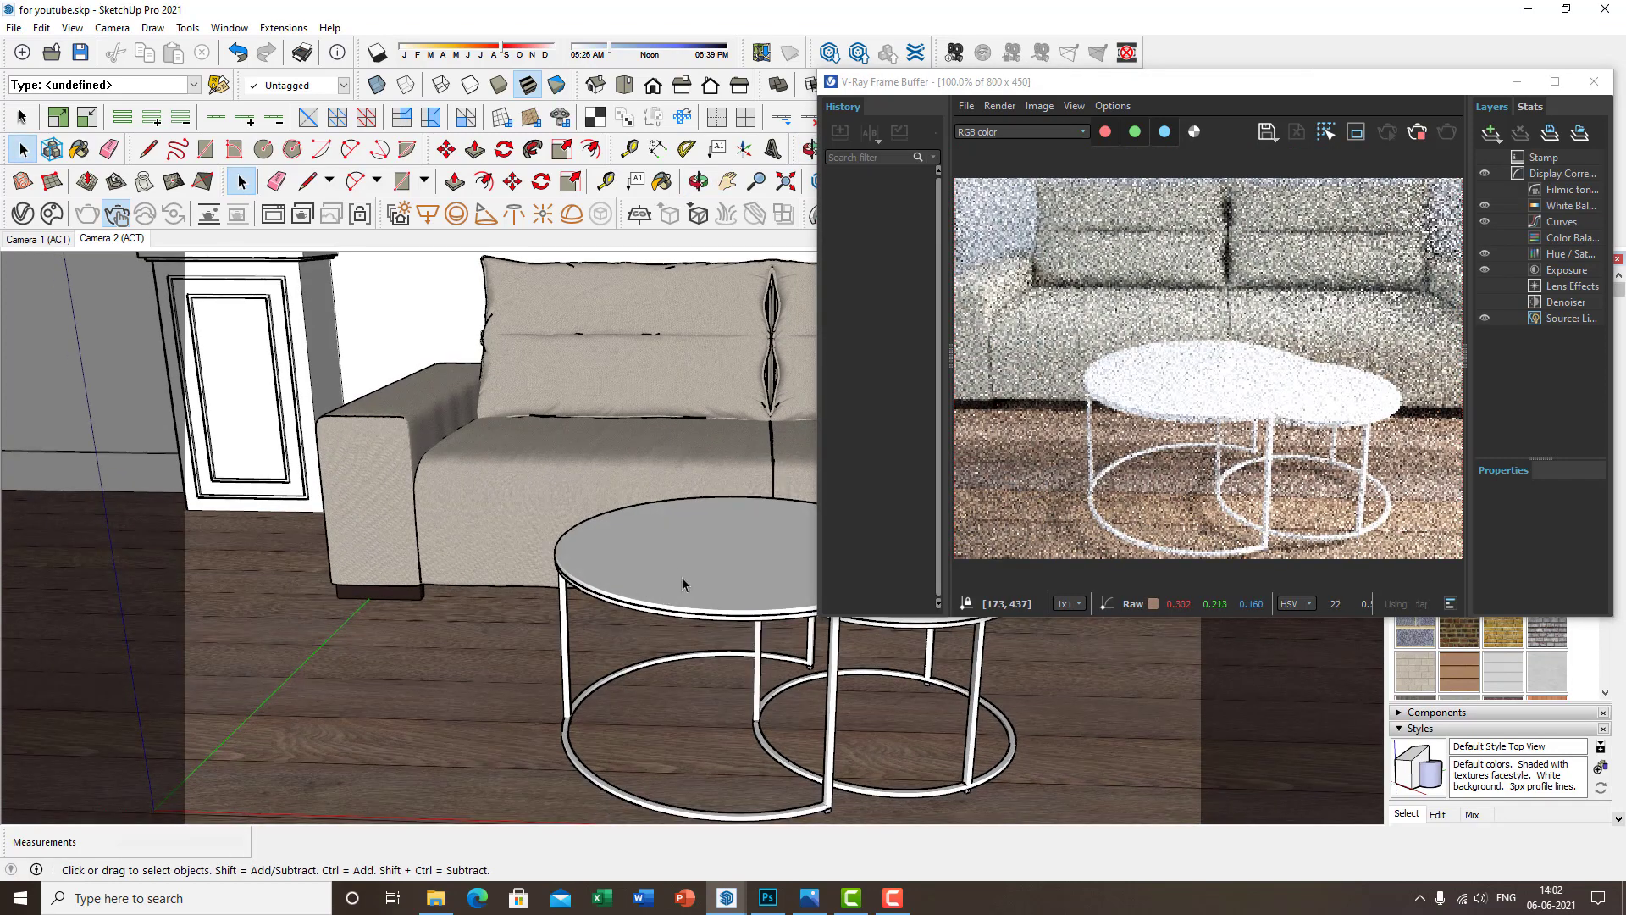
{"action": "mouse_move", "coordinate": [682, 587]}
{"action": "middle_mouse_down"}
{"action": "mouse_move", "coordinate": [681, 531]}
{"action": "mouse_move", "coordinate": [569, 675]}
{"action": "middle_mouse_up"}
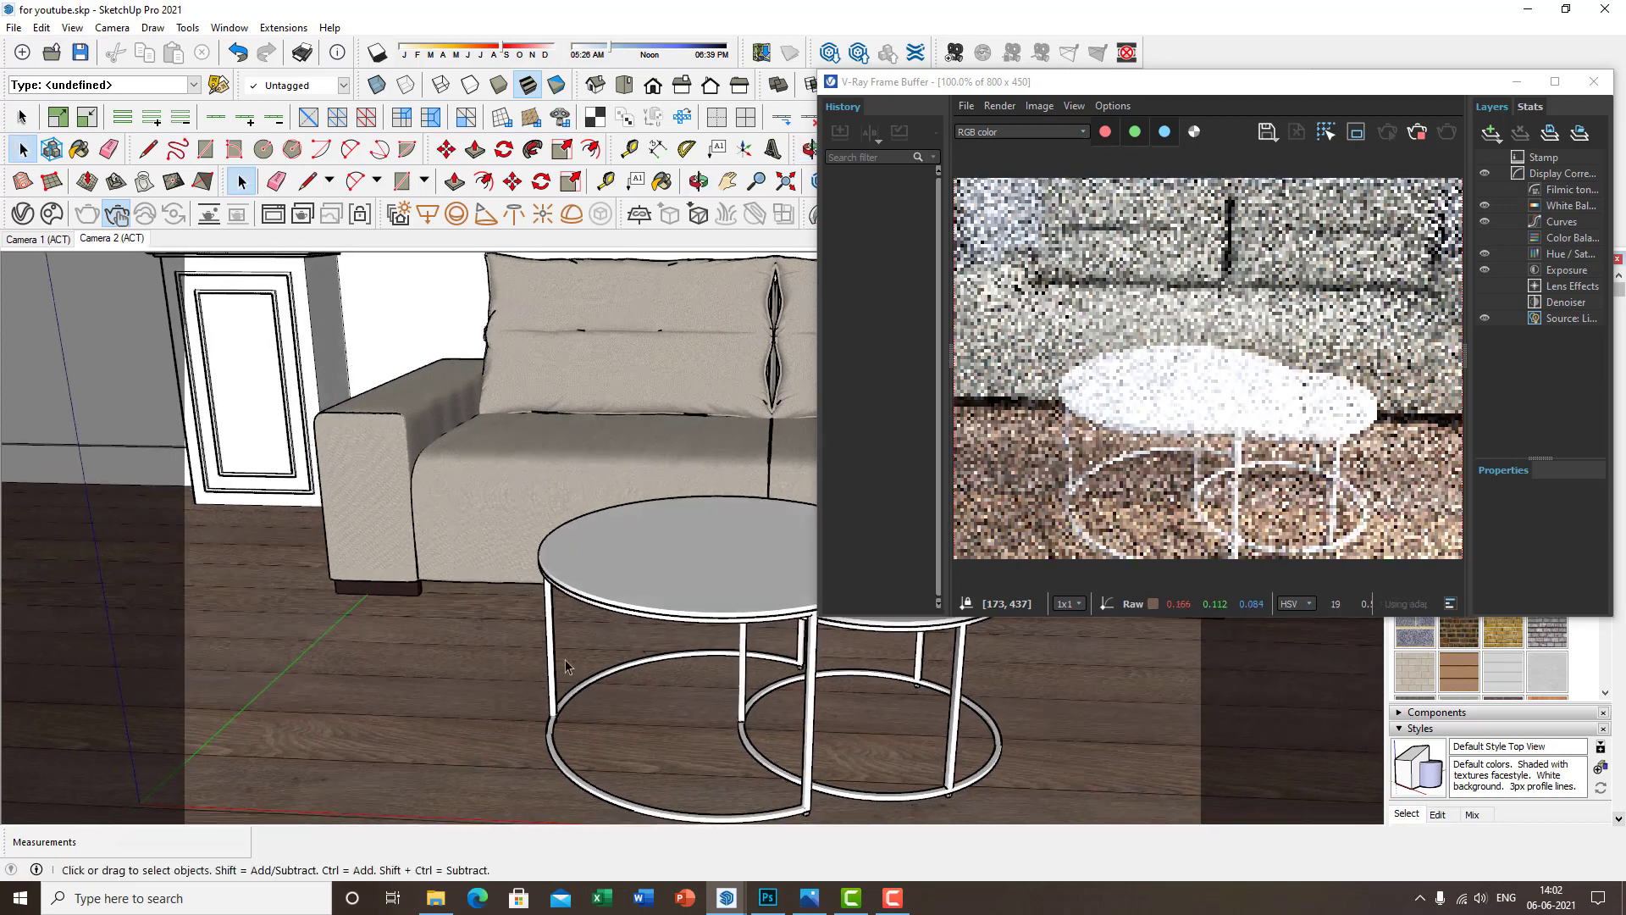
Add the Aluminum Polished material from the V-Ray Metal library to the scene
{"action": "left_click", "coordinate": [23, 213]}
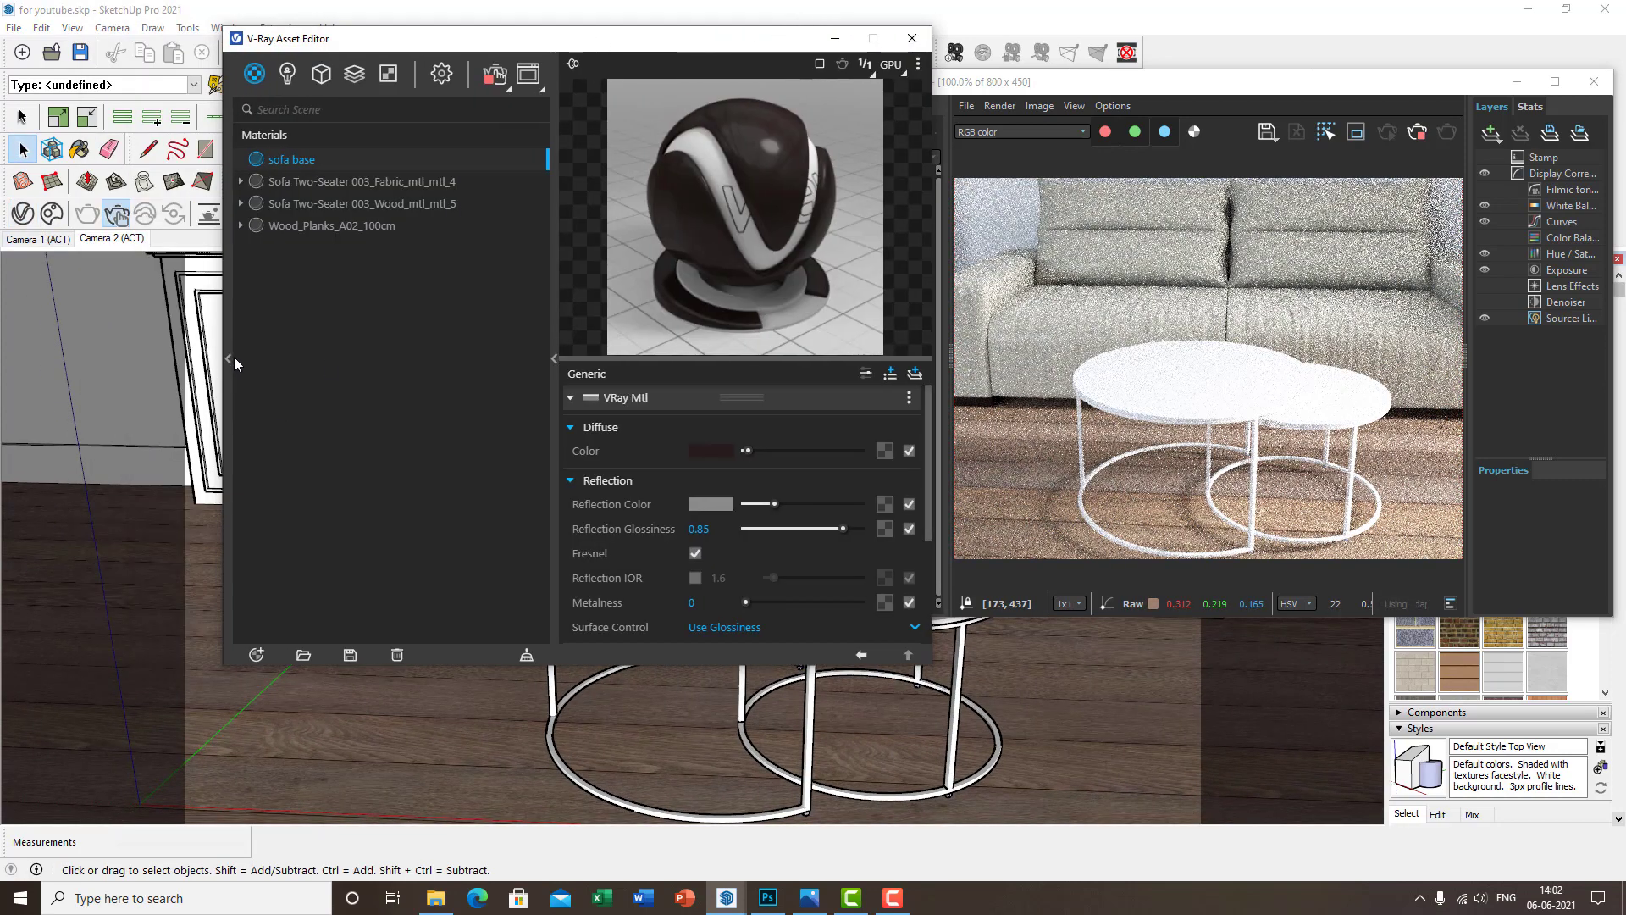
{"action": "left_click", "coordinate": [228, 360]}
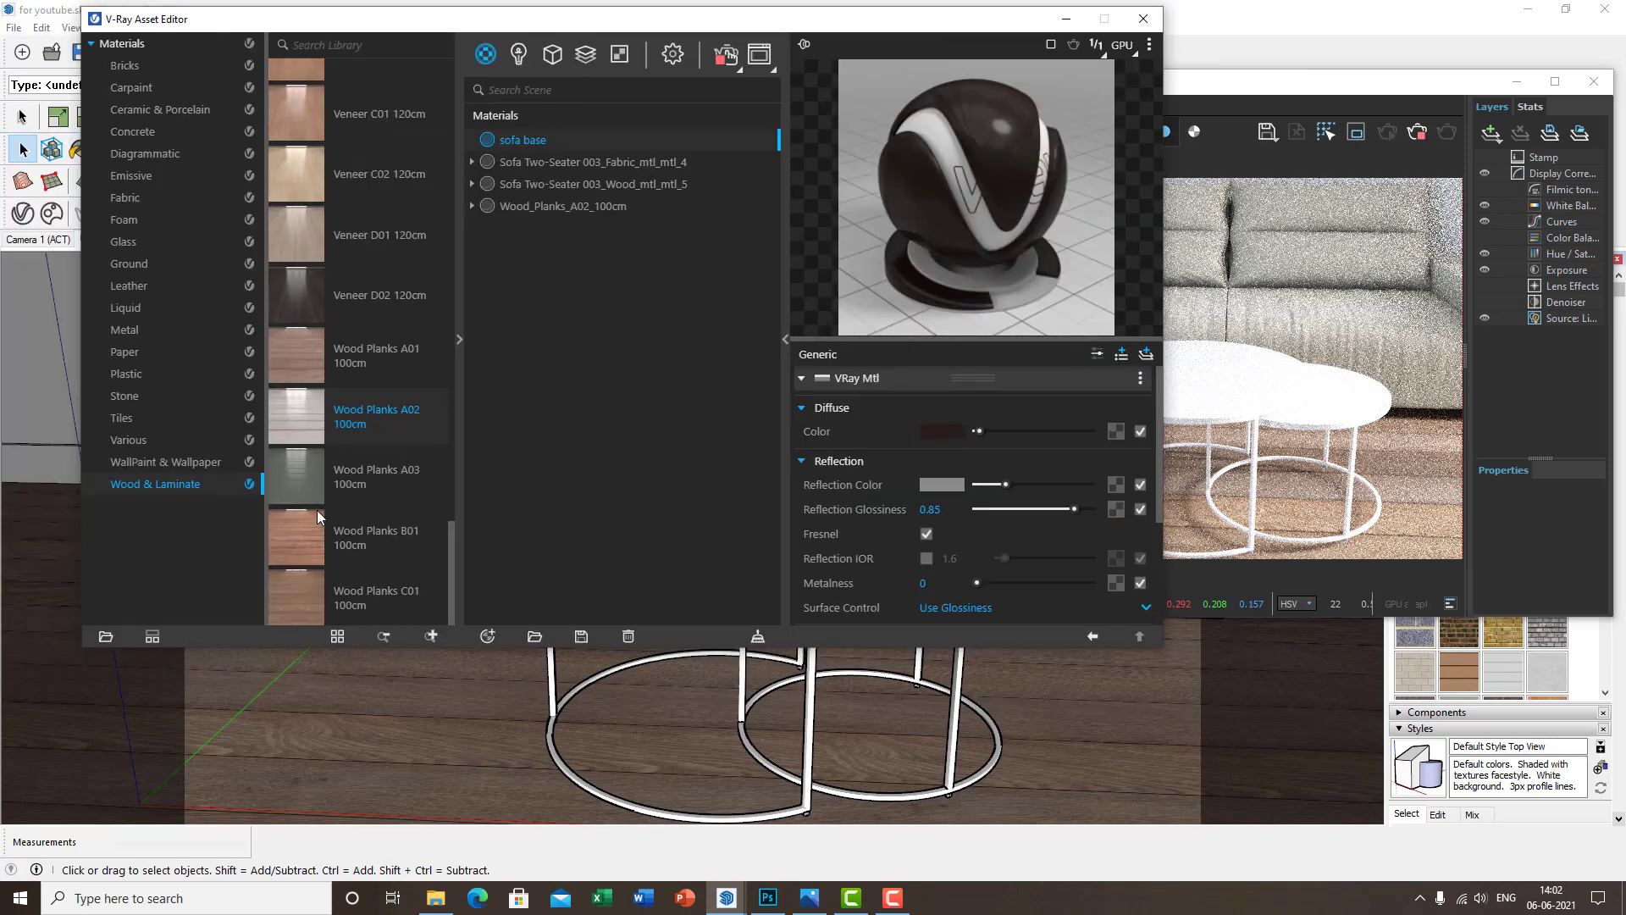
{"action": "left_click", "coordinate": [127, 329]}
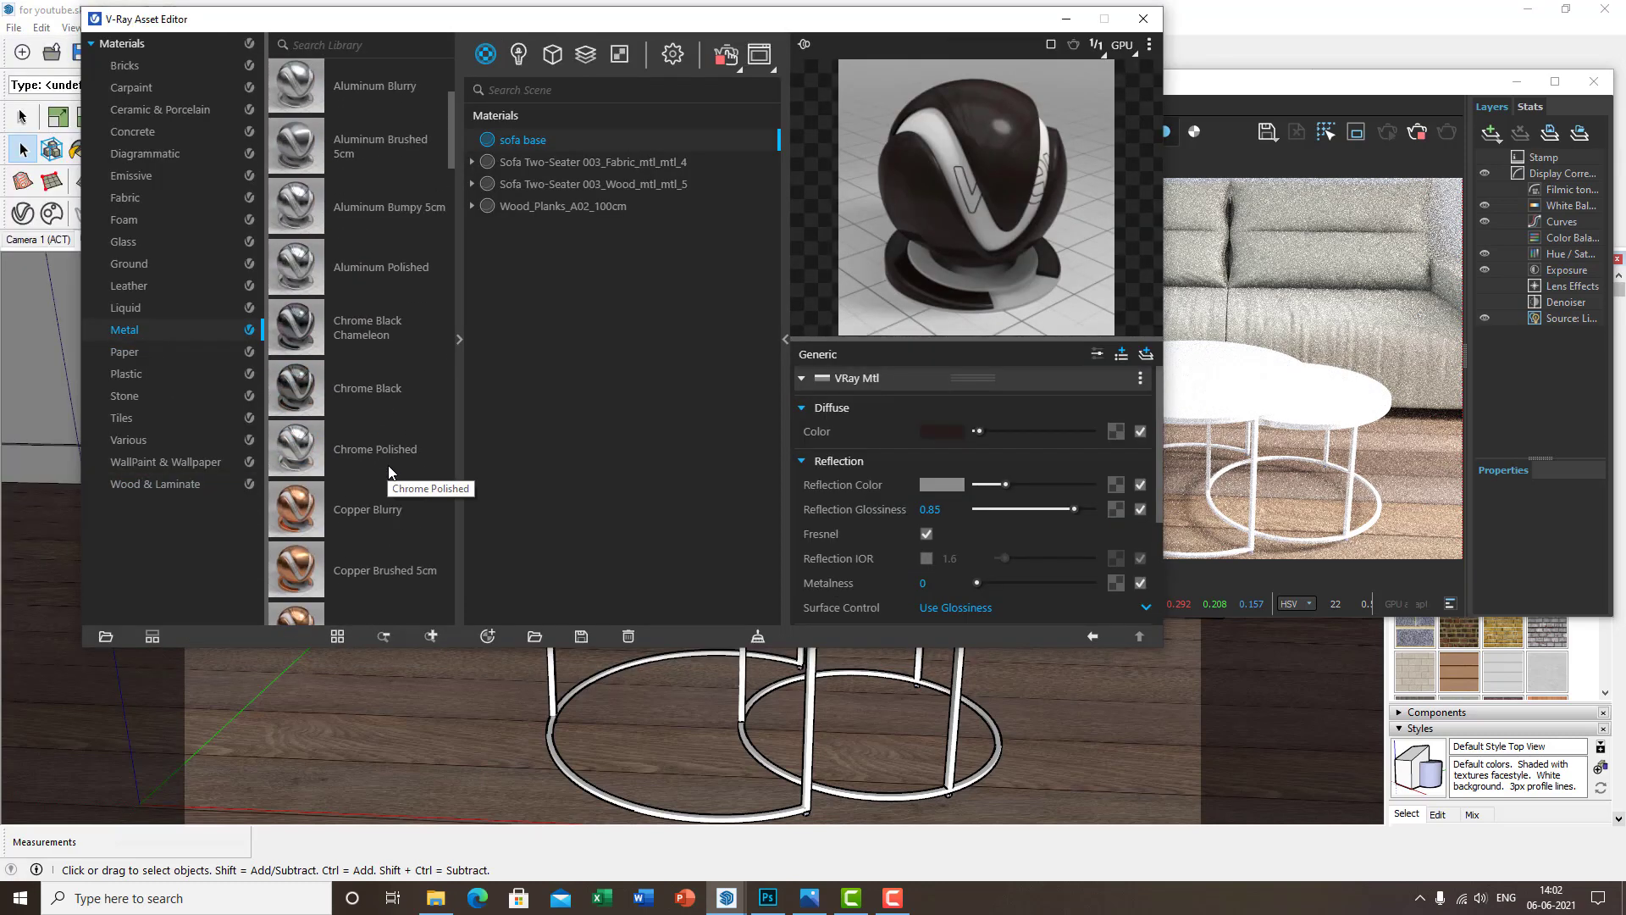
{"action": "left_click_drag", "start_coordinate": [384, 262], "coordinate": [689, 257]}
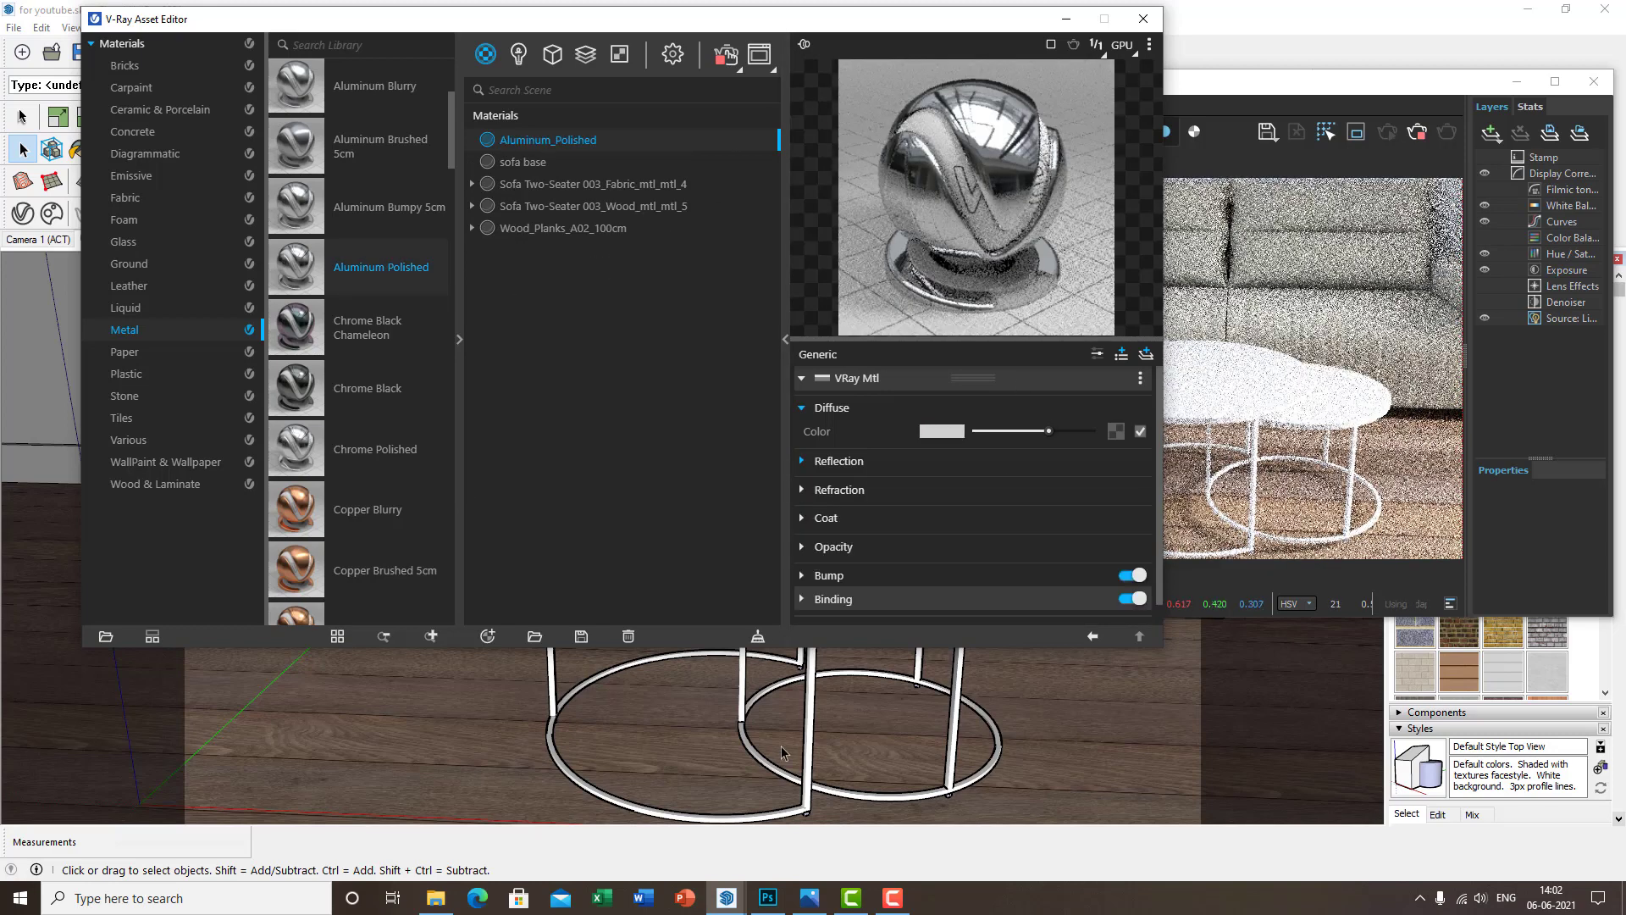
Open the larger coffee table's group for editing and paint its metal frame with Aluminum_Polished
{"action": "middle_click_drag", "start_coordinate": [769, 744], "coordinate": [783, 741]}
{"action": "key", "text": "b"}
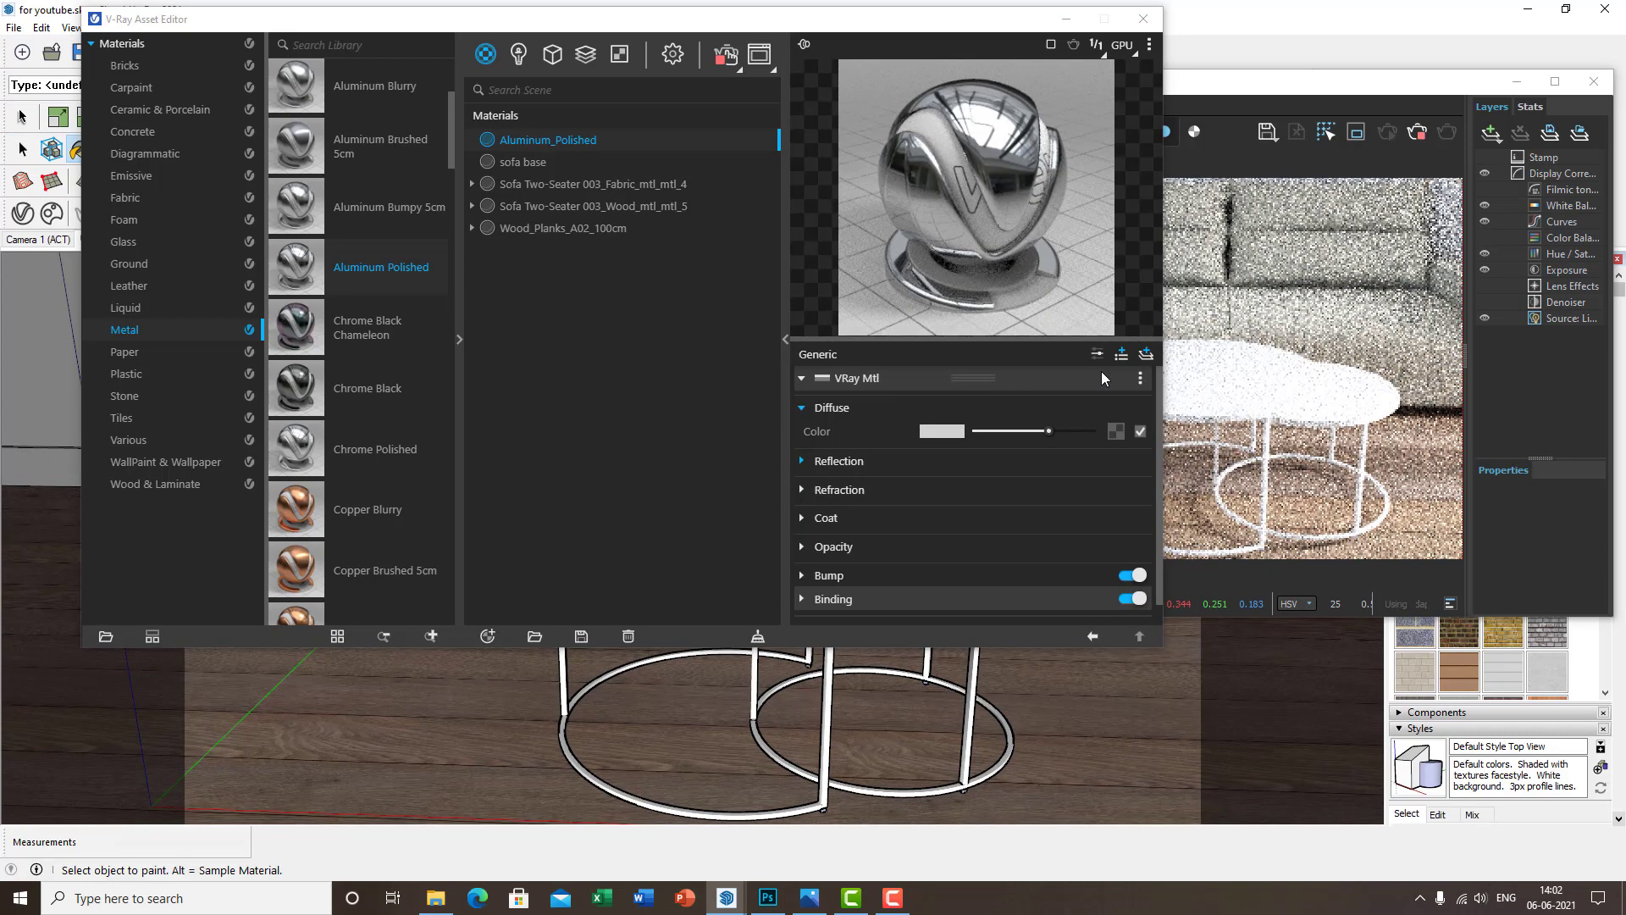
{"action": "left_click", "coordinate": [1142, 17]}
{"action": "scroll", "coordinate": [570, 631], "scroll_direction": "up", "scroll_amount": 3}
{"action": "key", "text": "space"}
{"action": "double_click", "coordinate": [570, 631]}
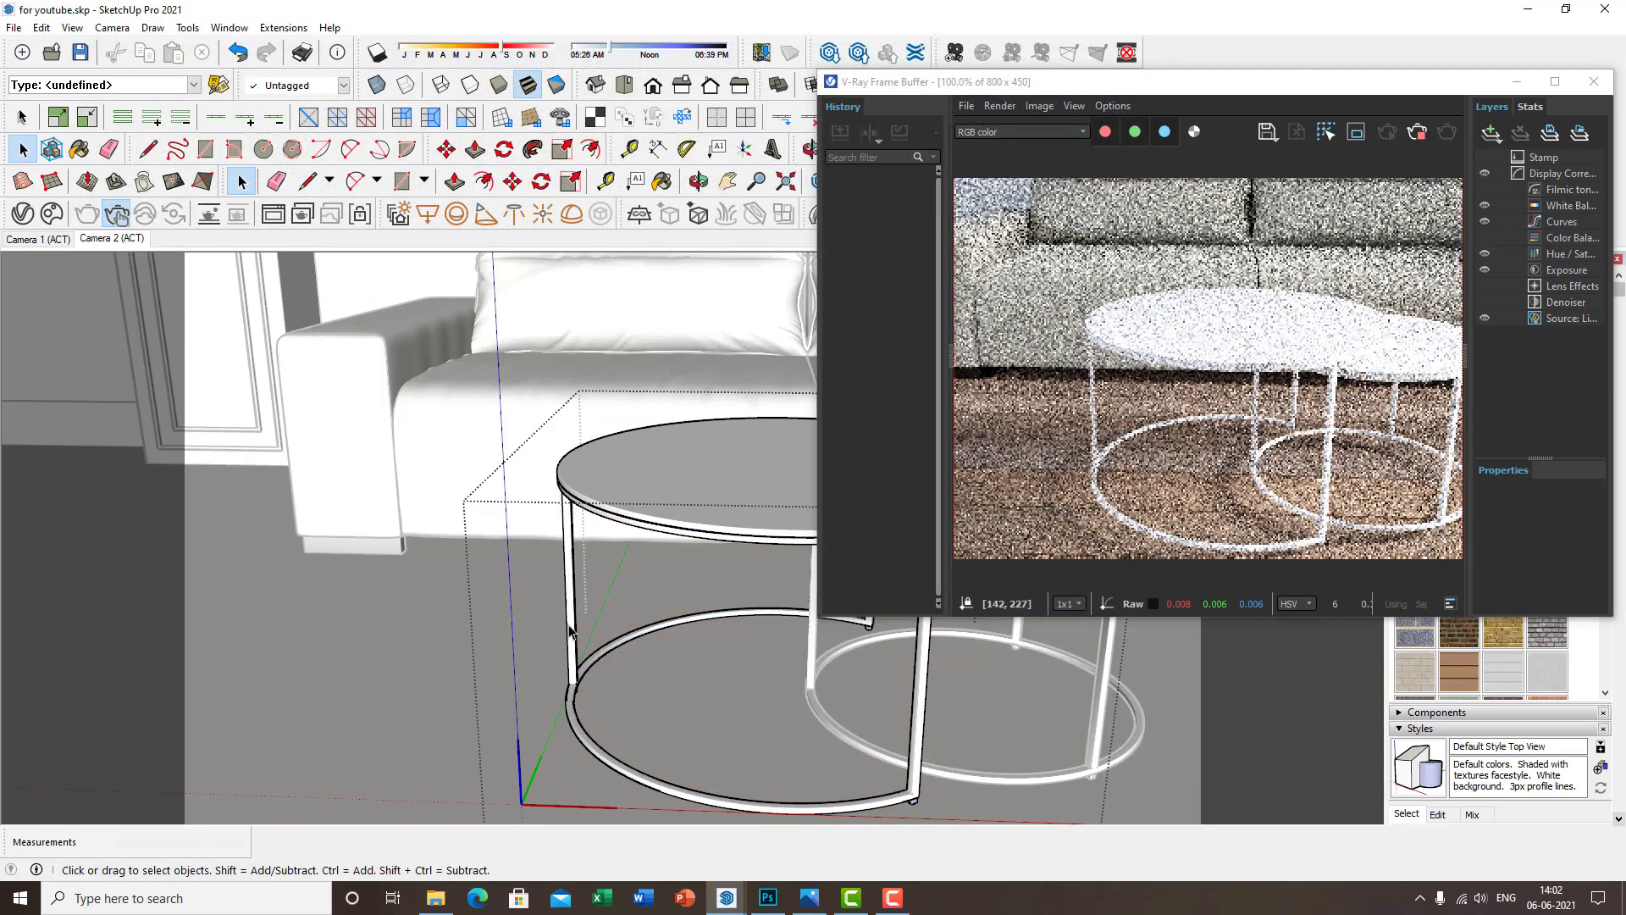
{"action": "key", "text": "b"}
{"action": "left_click", "coordinate": [574, 651]}
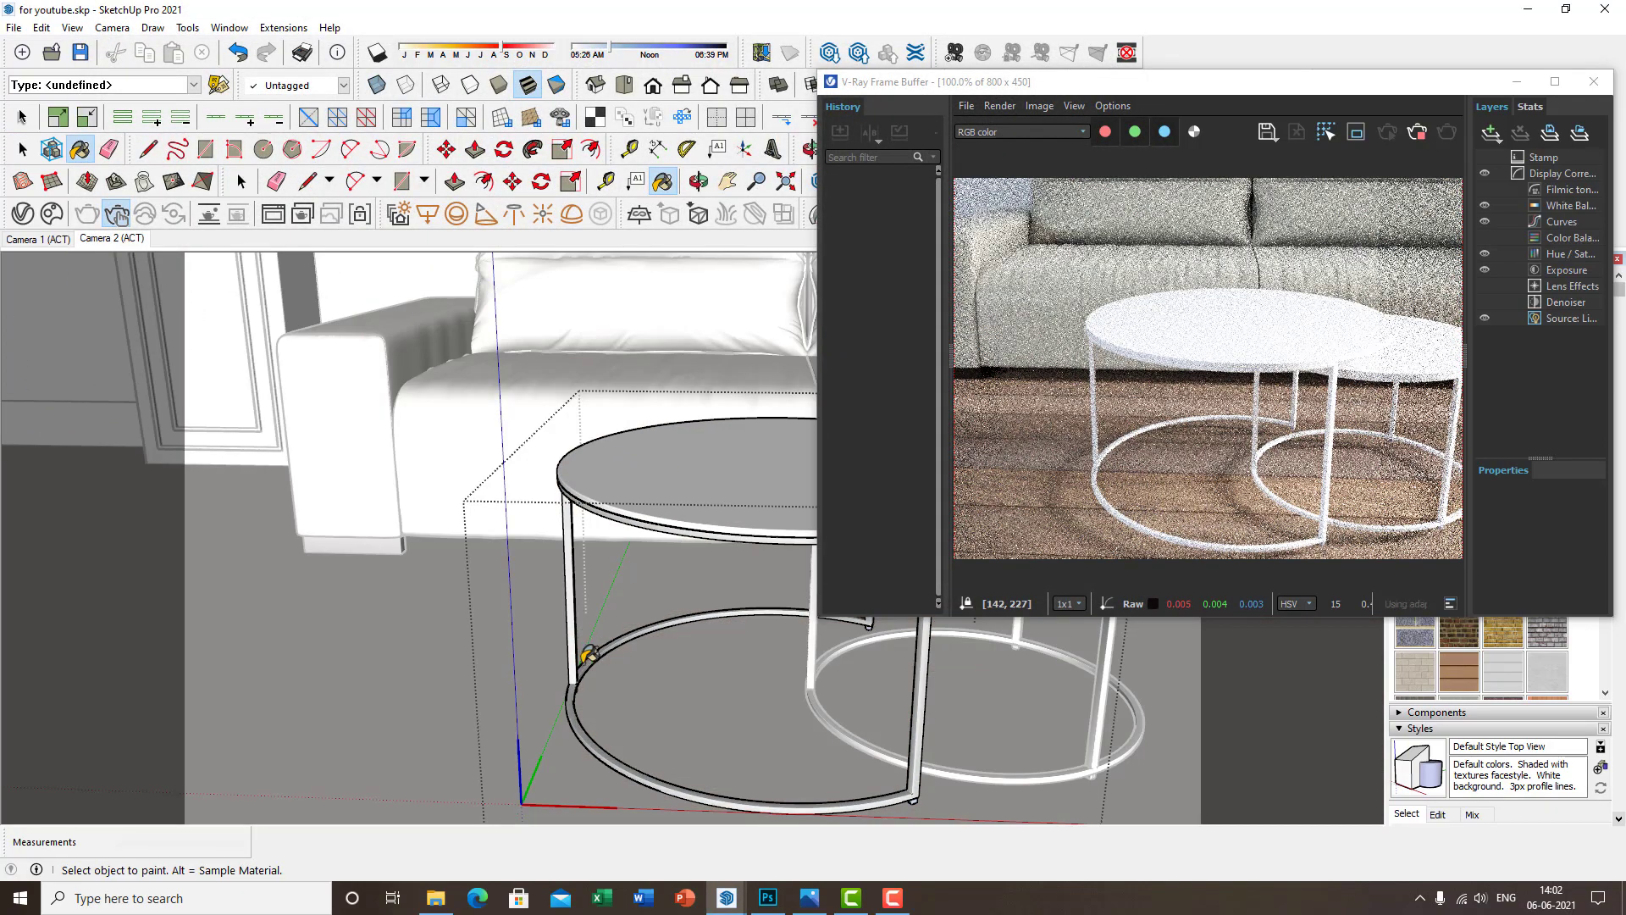
Open the smaller coffee table's group for editing and paint its frame with Aluminum_Polished
{"action": "scroll", "coordinate": [574, 652], "scroll_direction": "up", "scroll_amount": 2}
{"action": "mouse_move", "coordinate": [725, 696]}
{"action": "middle_mouse_down"}
{"action": "mouse_move", "coordinate": [561, 671]}
{"action": "mouse_move", "coordinate": [669, 694]}
{"action": "middle_mouse_up"}
{"action": "key", "text": "space"}
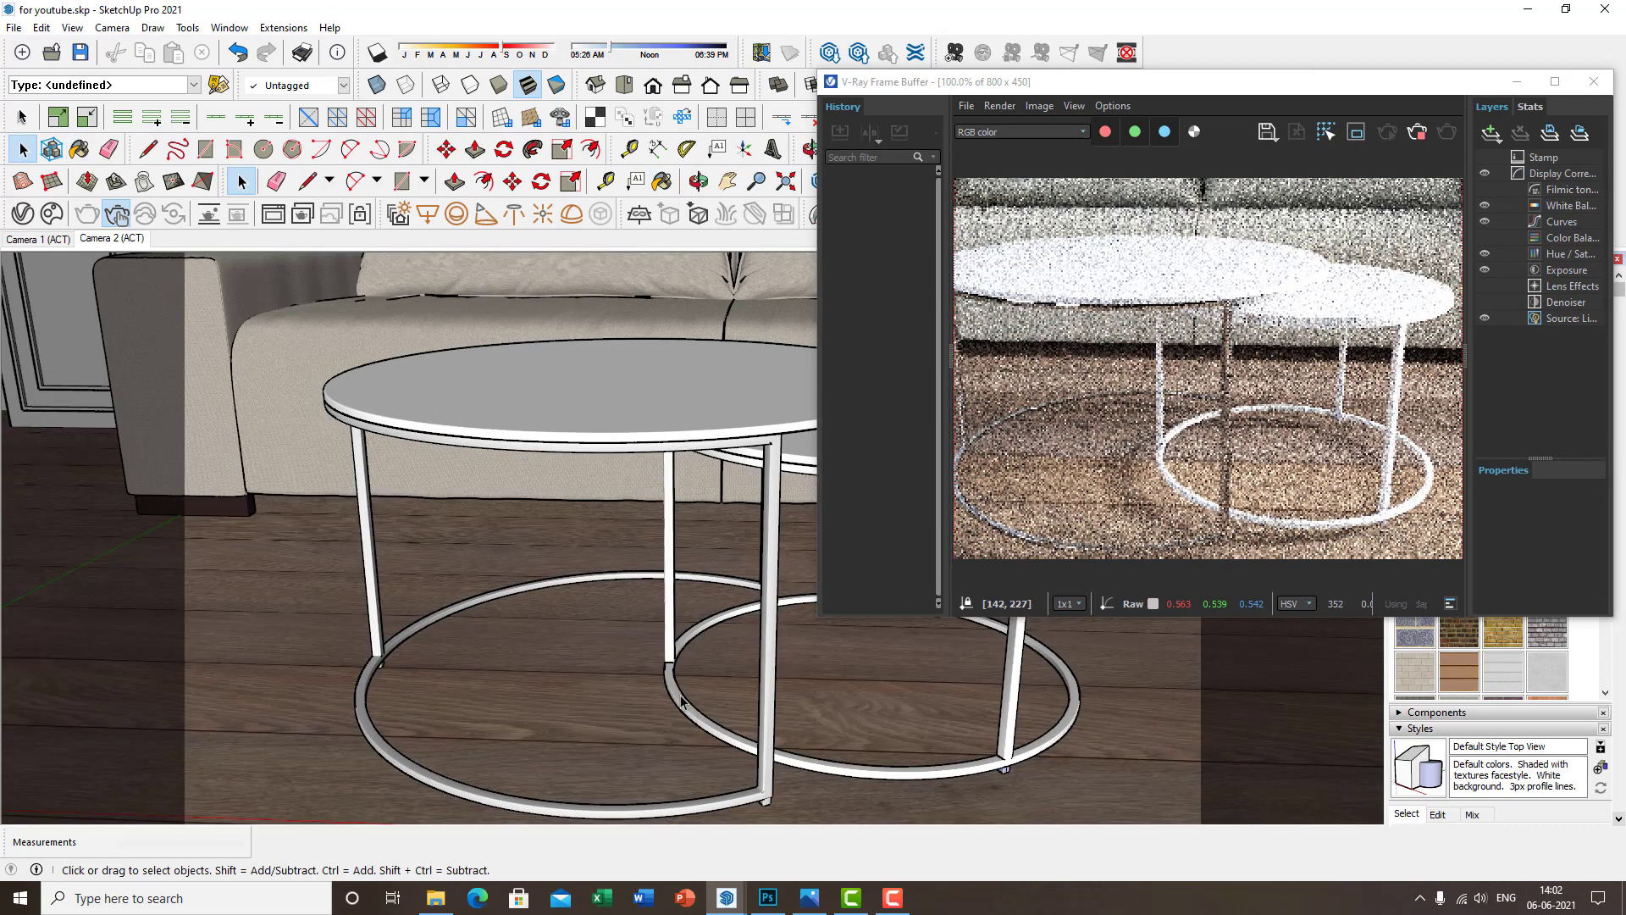
{"action": "key", "text": "b"}
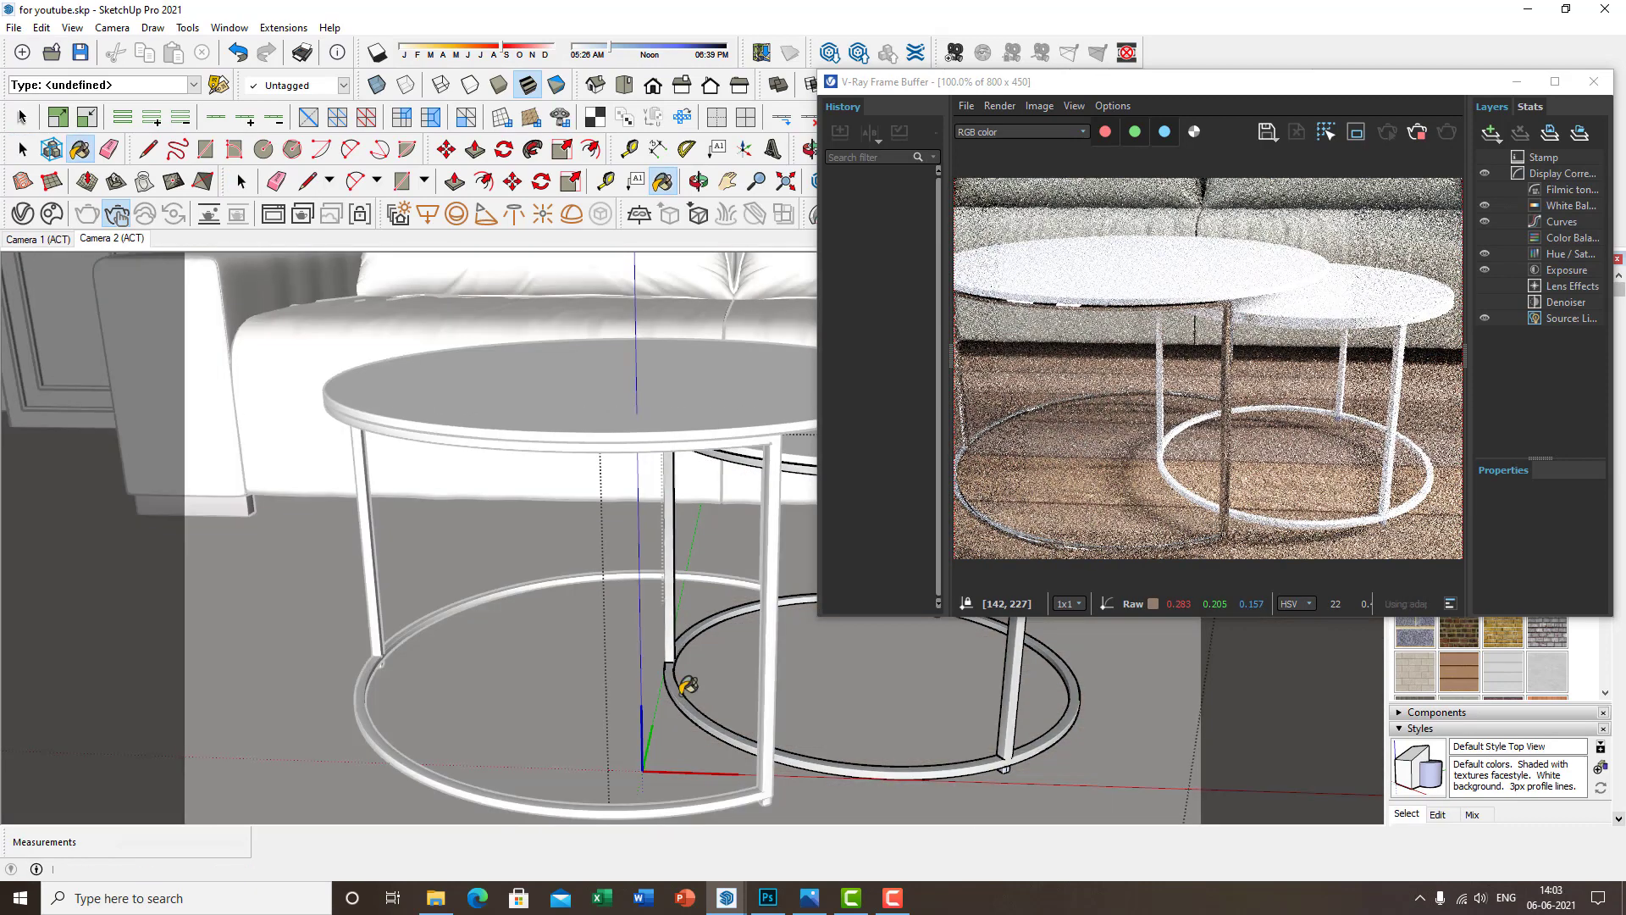
{"action": "scroll", "coordinate": [653, 625], "scroll_direction": "down", "scroll_amount": 2}
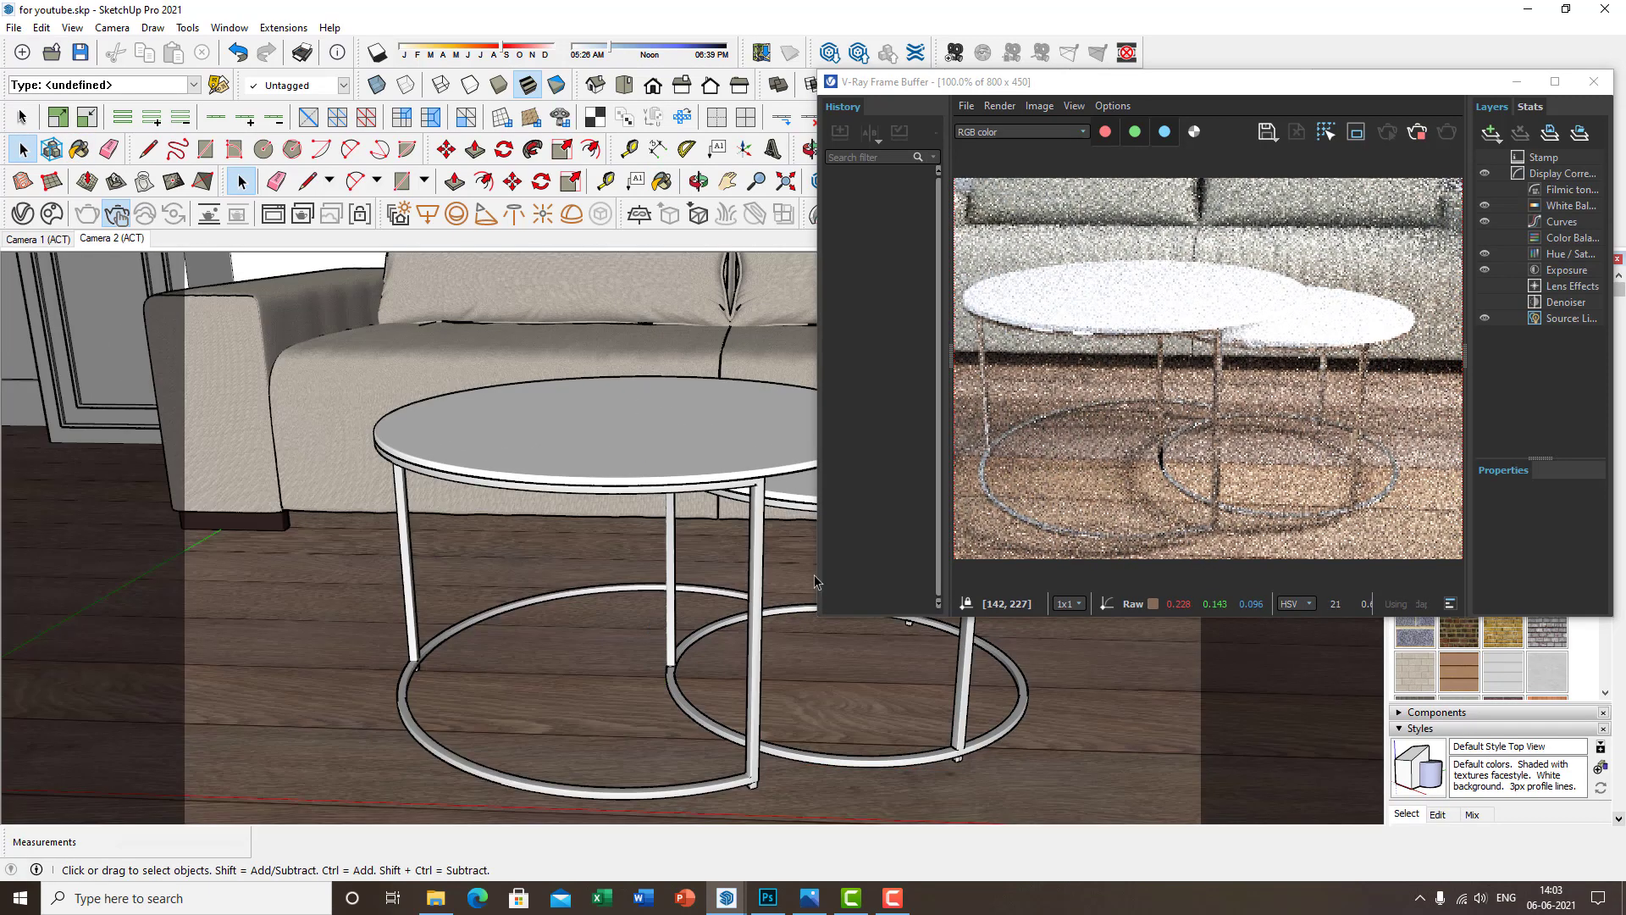
Create a new Generic V-Ray material for the coffee table tops
{"action": "scroll", "coordinate": [580, 626], "scroll_direction": "up", "scroll_amount": 2}
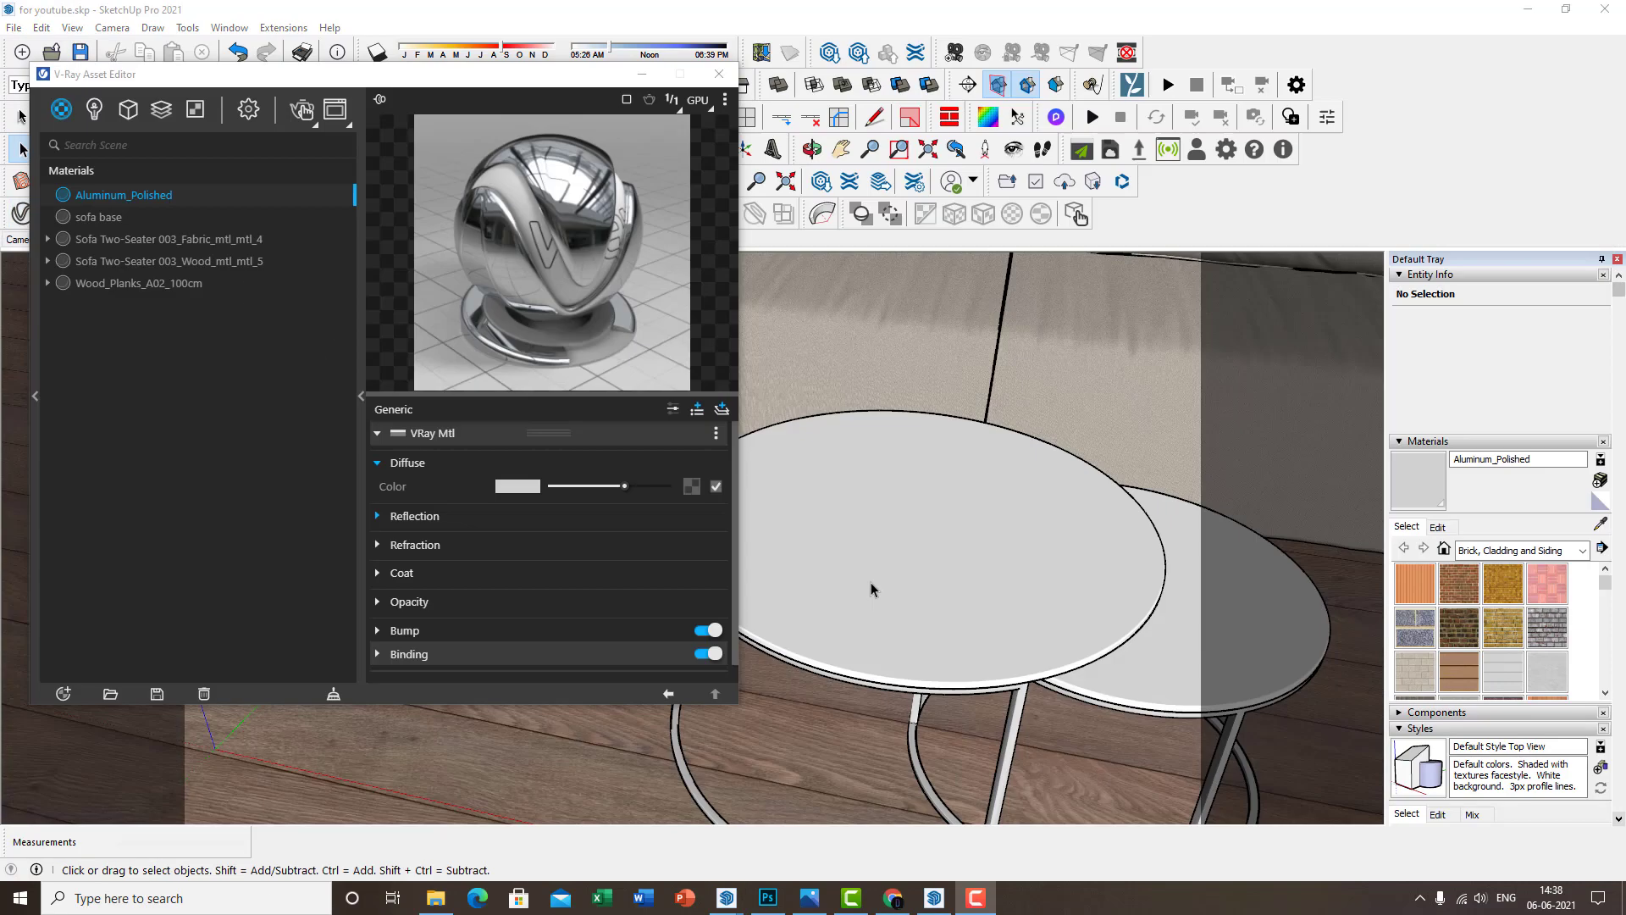
{"action": "mouse_move", "coordinate": [775, 518]}
{"action": "middle_mouse_down"}
{"action": "mouse_move", "coordinate": [922, 624]}
{"action": "mouse_move", "coordinate": [1105, 684]}
{"action": "mouse_move", "coordinate": [1081, 664]}
{"action": "mouse_move", "coordinate": [1061, 672]}
{"action": "mouse_move", "coordinate": [1088, 687]}
{"action": "middle_mouse_up"}
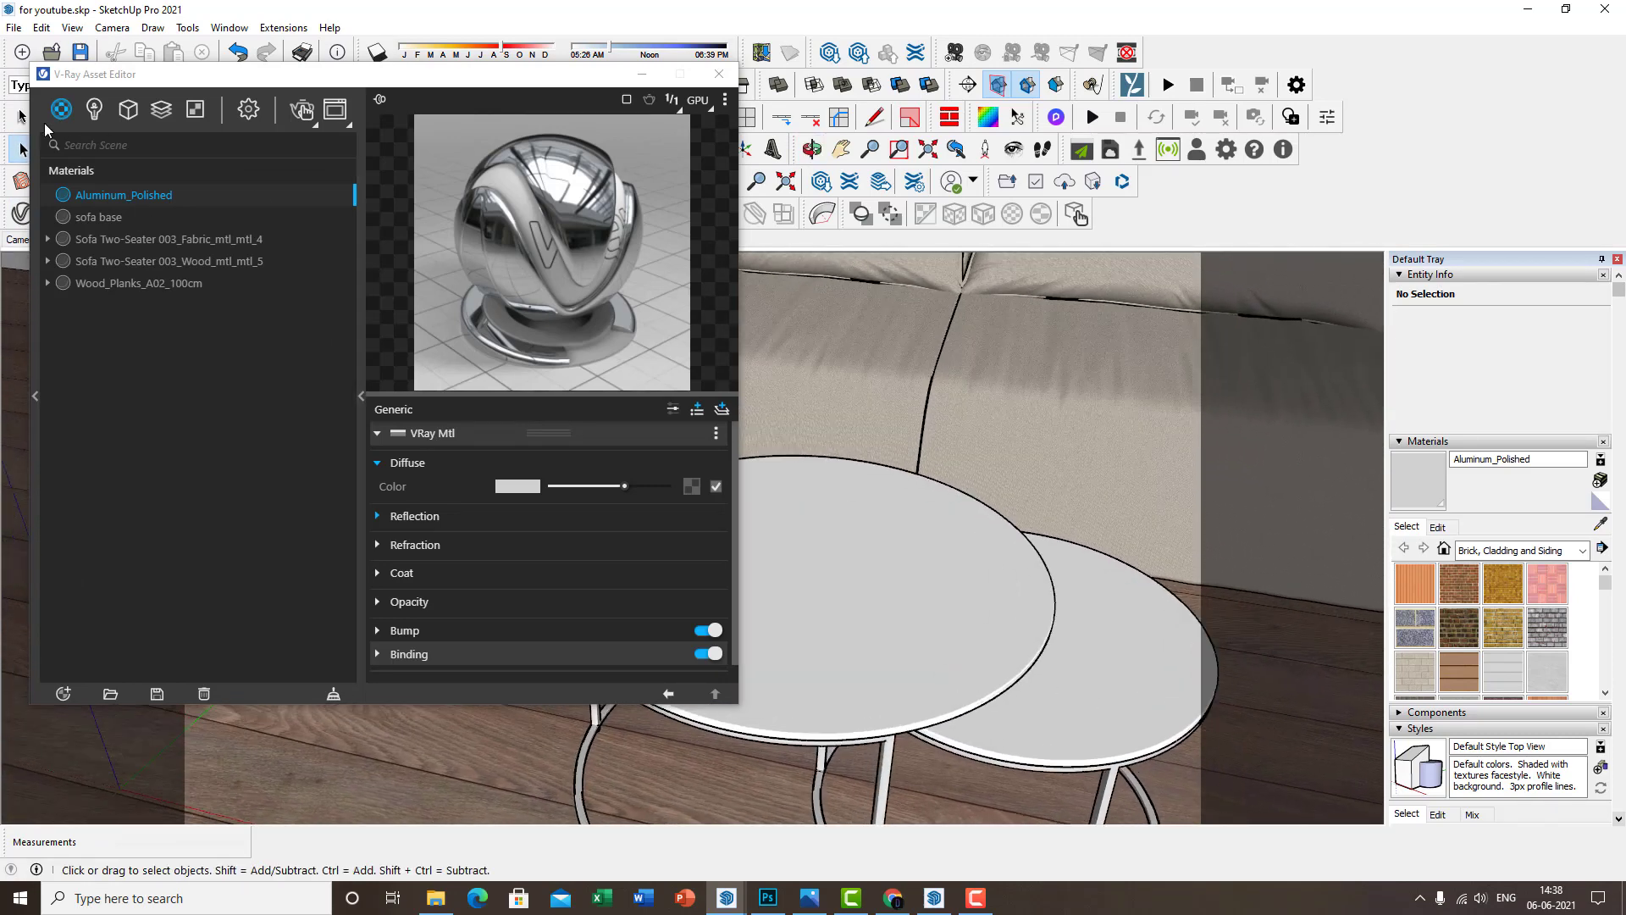
{"action": "left_click", "coordinate": [59, 117]}
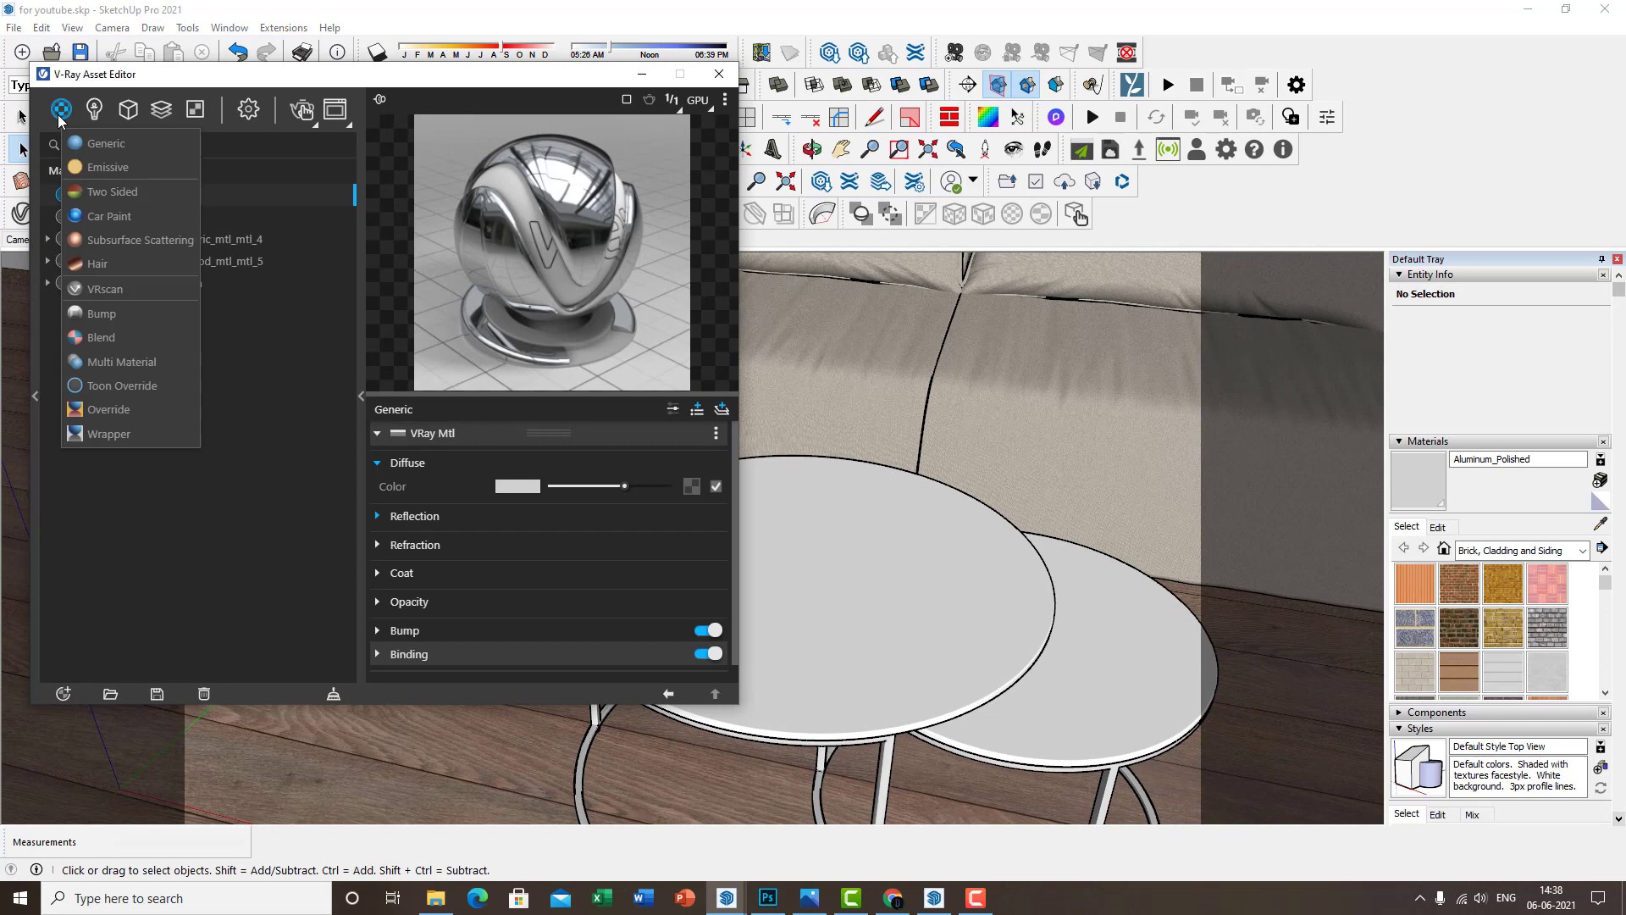
{"action": "left_click", "coordinate": [100, 146]}
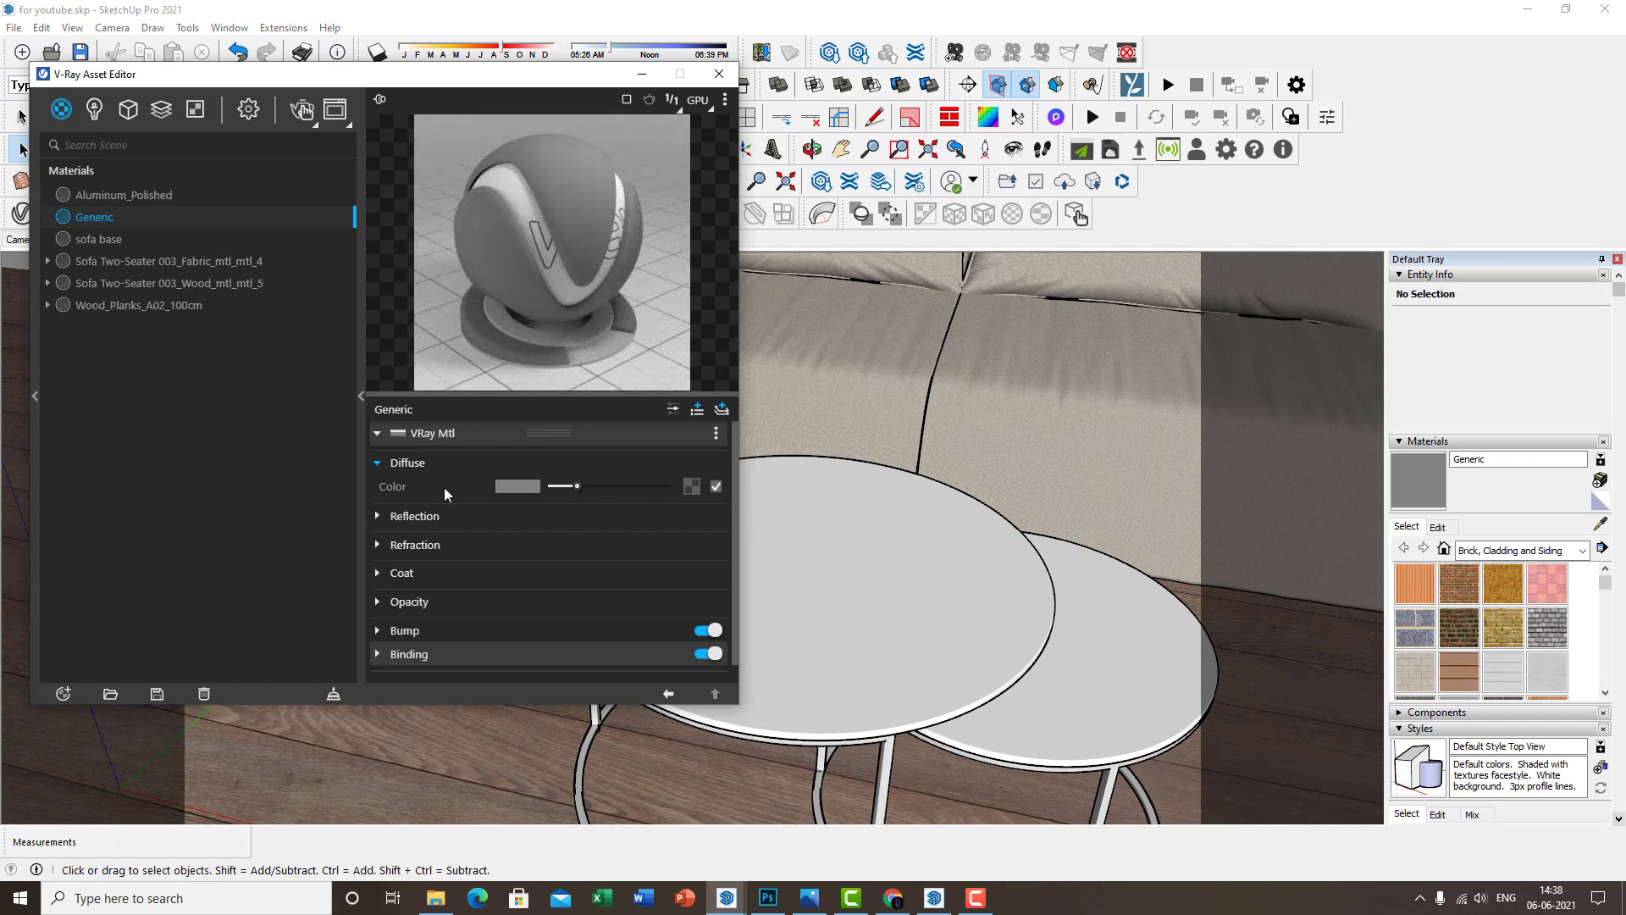
Load the "56_slab marble veined Carrara white" image from the Youtube designs\10 folder as the Generic material's diffuse bitmap
{"action": "left_click", "coordinate": [692, 486]}
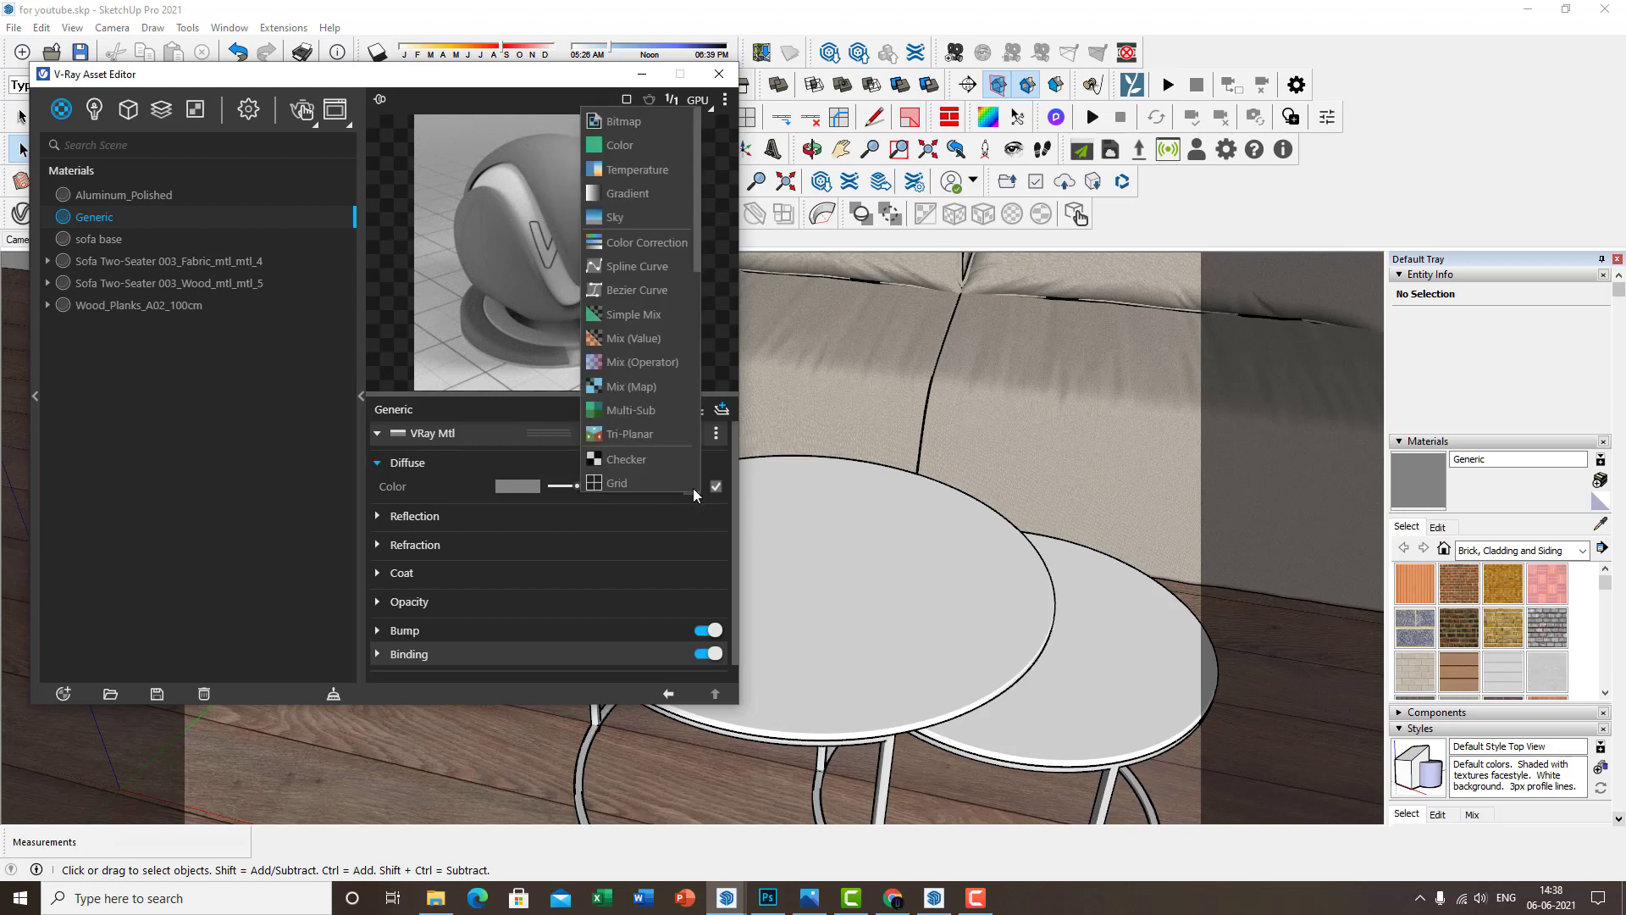
{"action": "left_click", "coordinate": [625, 123]}
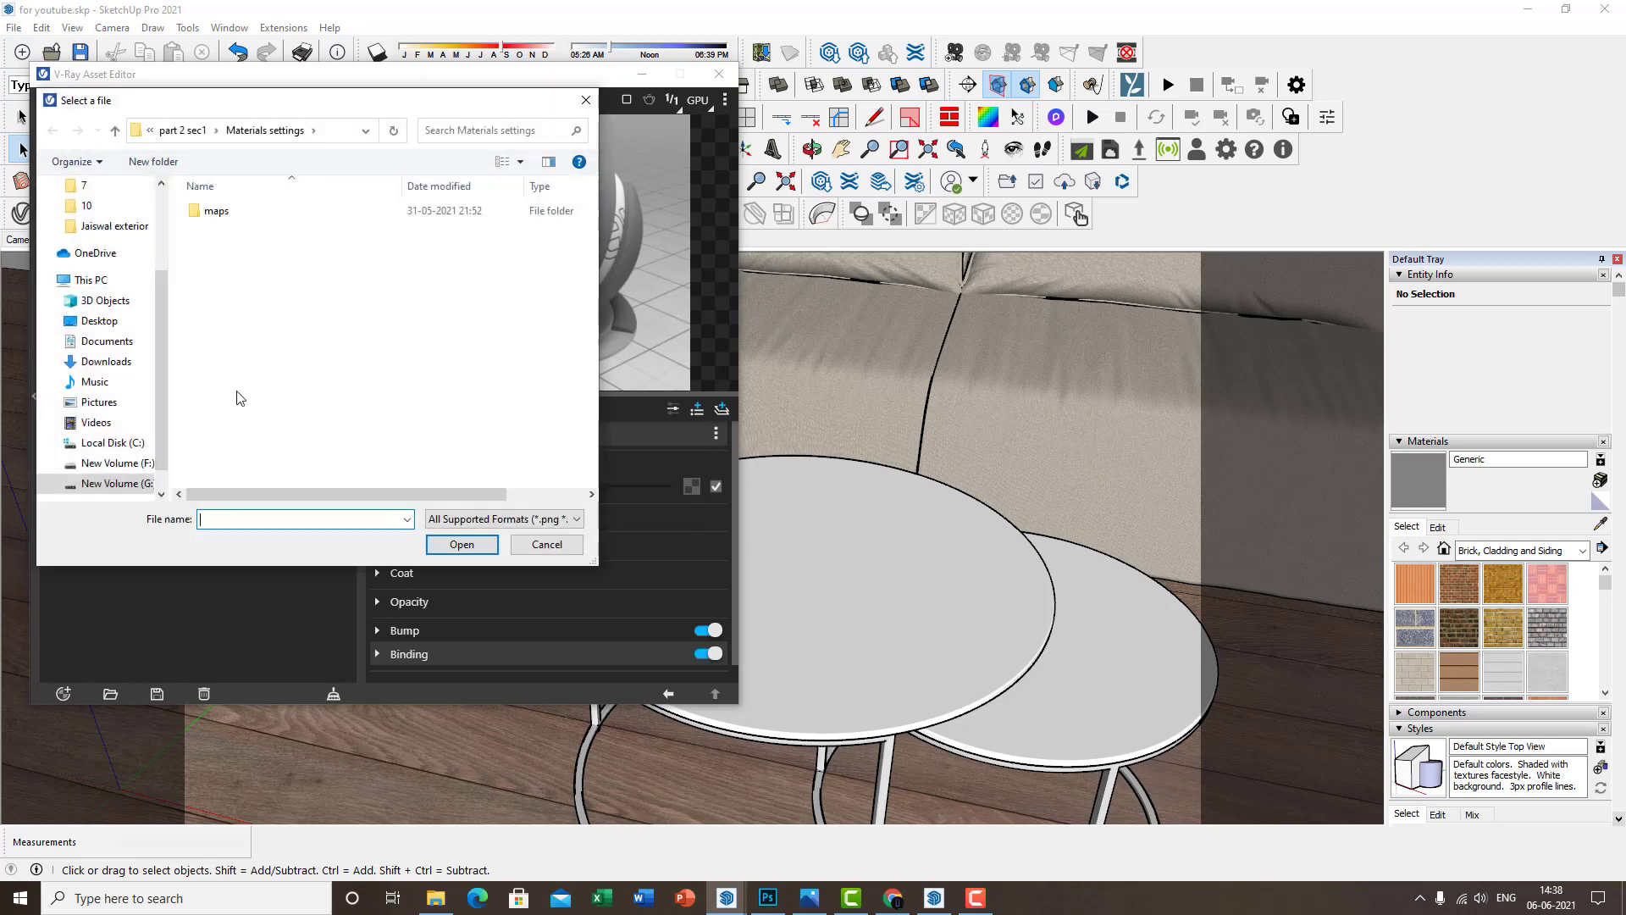
{"action": "left_click", "coordinate": [117, 483]}
{"action": "scroll", "coordinate": [255, 398], "scroll_direction": "down", "scroll_amount": 2}
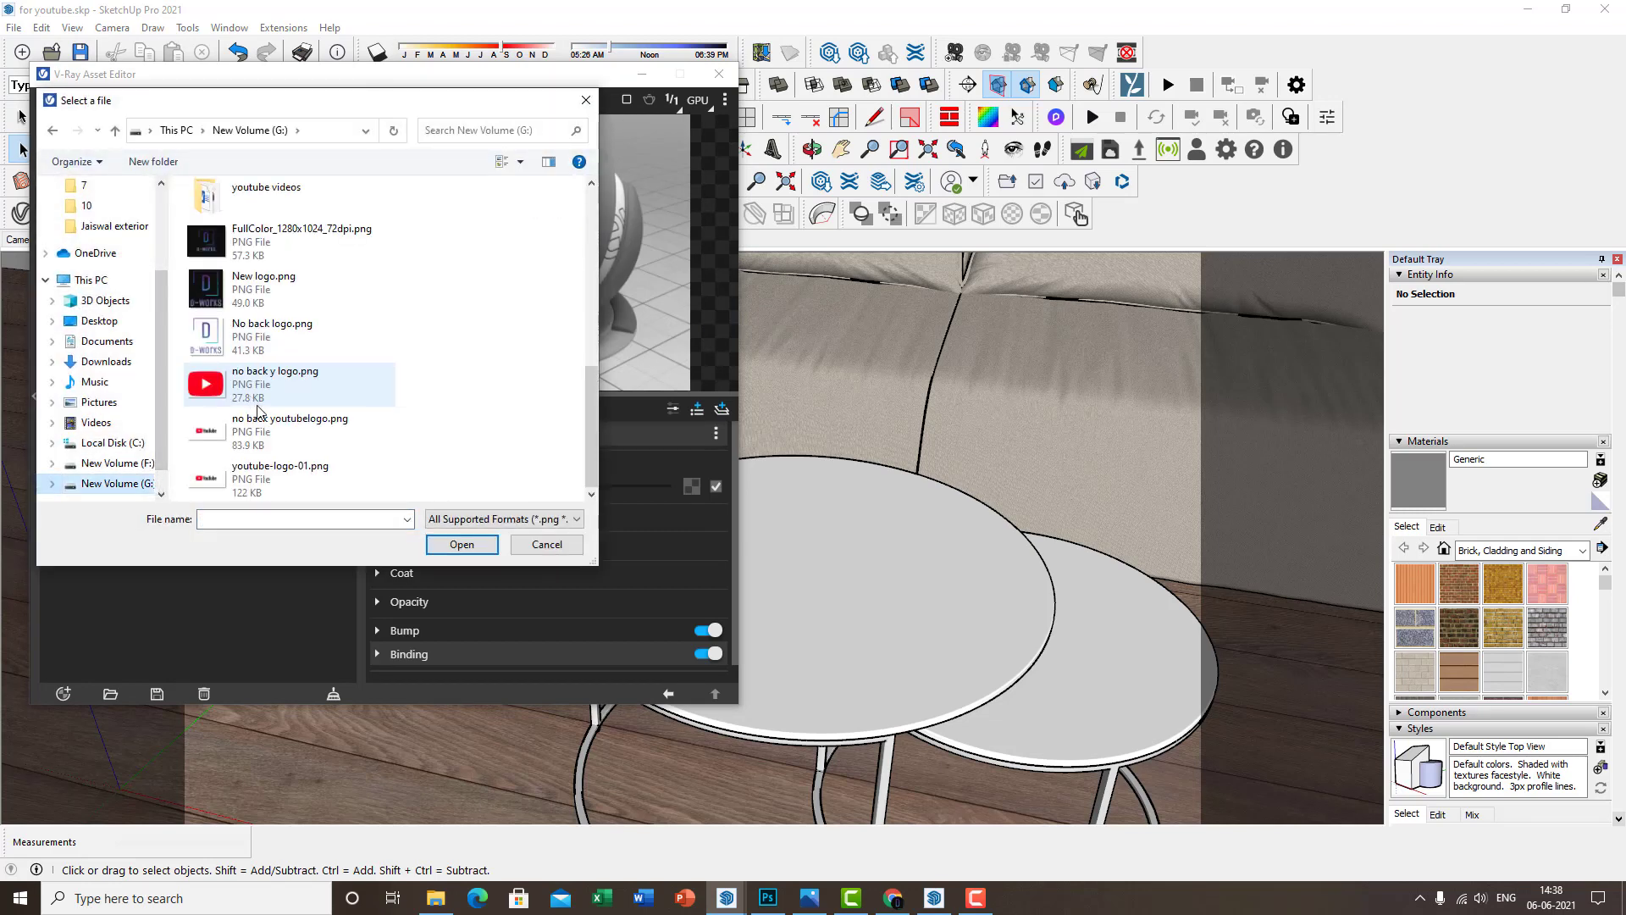
{"action": "double_click", "coordinate": [271, 292]}
{"action": "scroll", "coordinate": [330, 347], "scroll_direction": "down", "scroll_amount": 1}
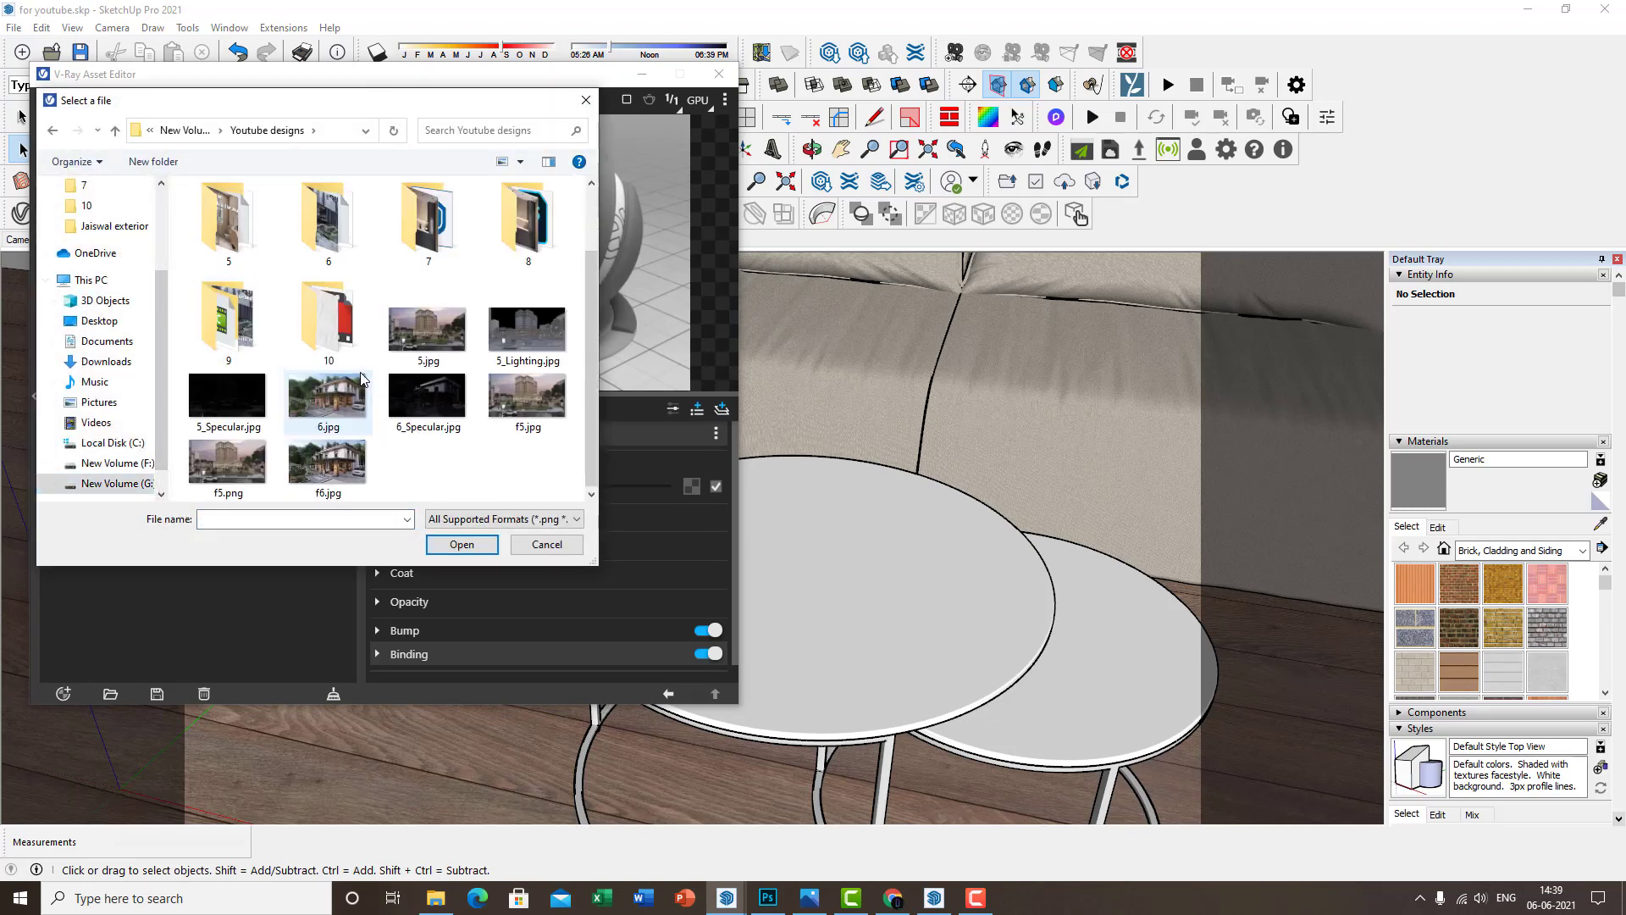
{"action": "double_click", "coordinate": [330, 326]}
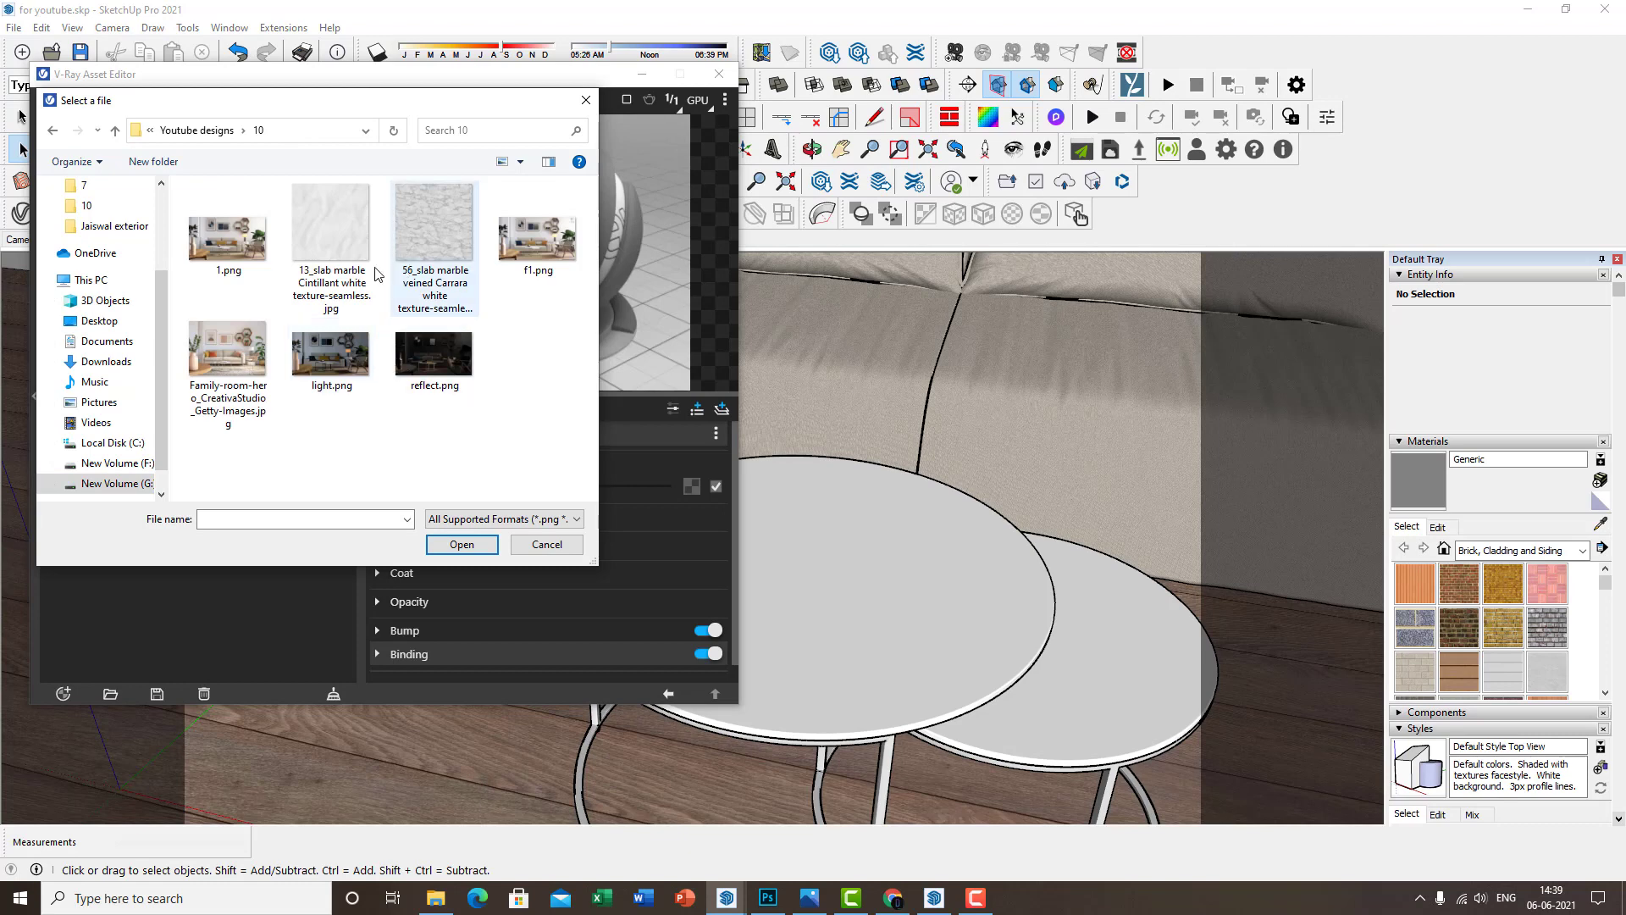
{"action": "left_click", "coordinate": [447, 243]}
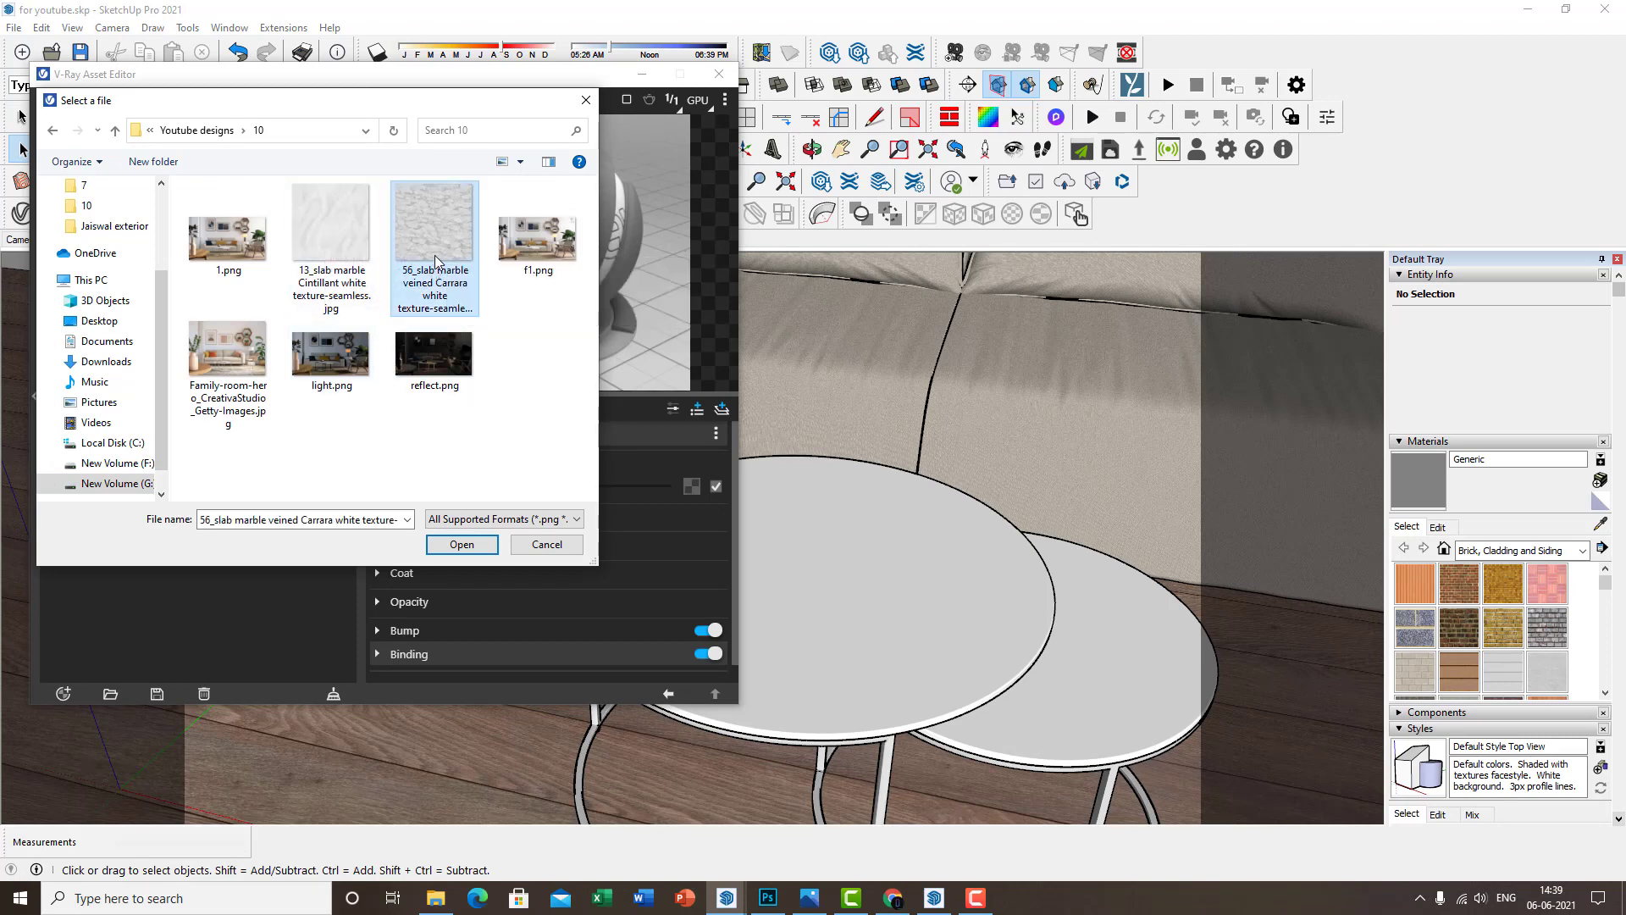
{"action": "double_click", "coordinate": [435, 255]}
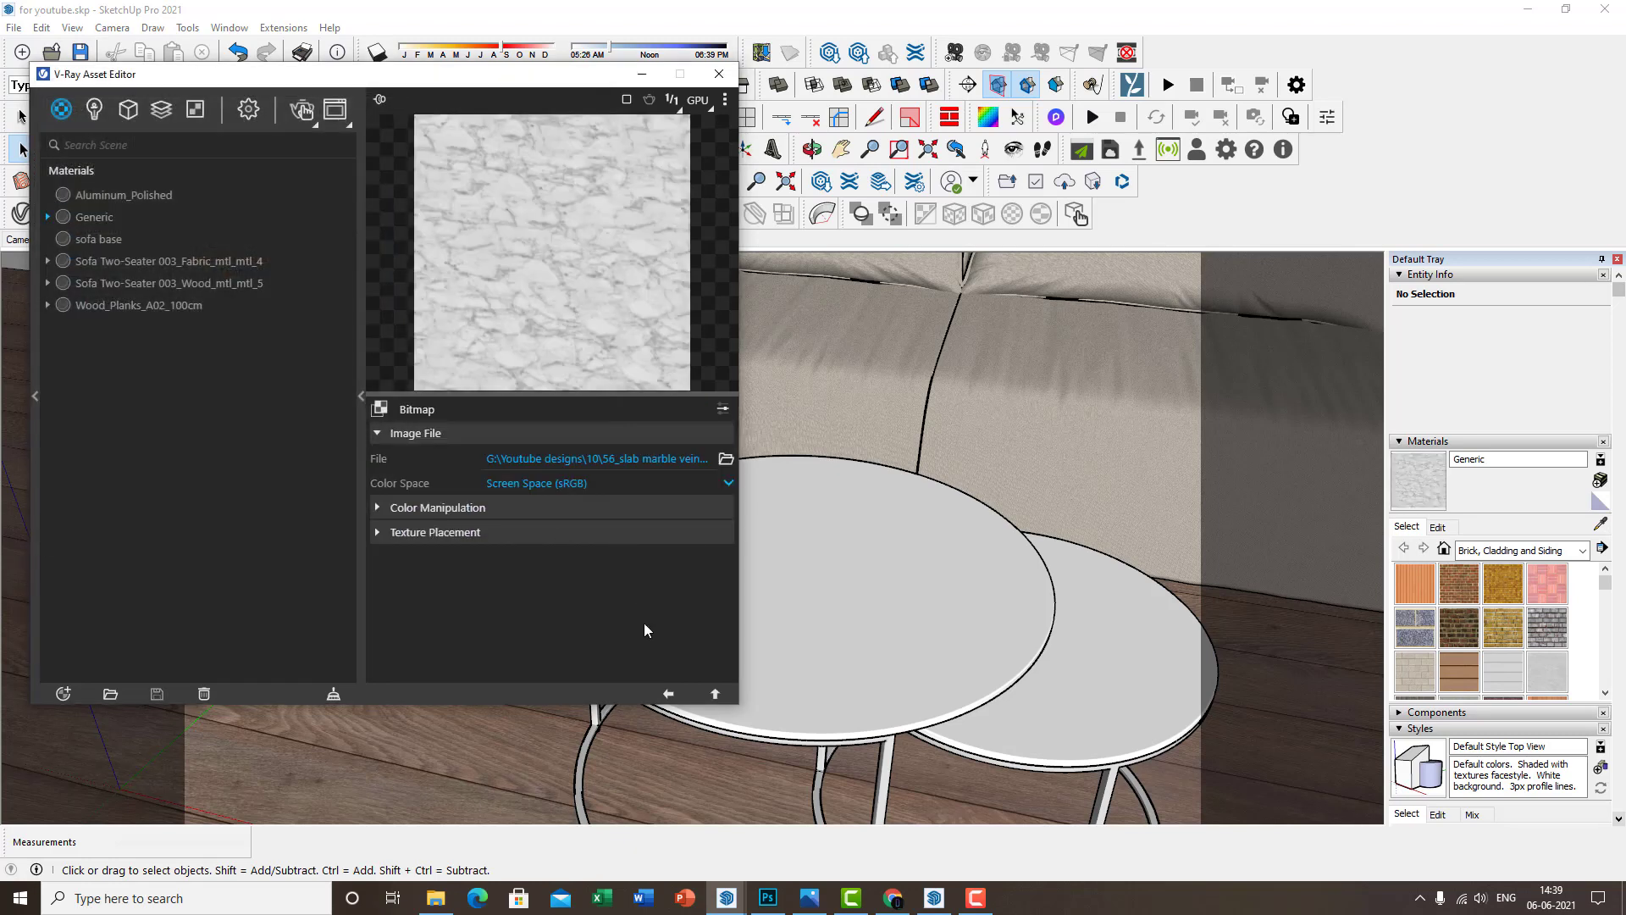
{"action": "left_click", "coordinate": [668, 693]}
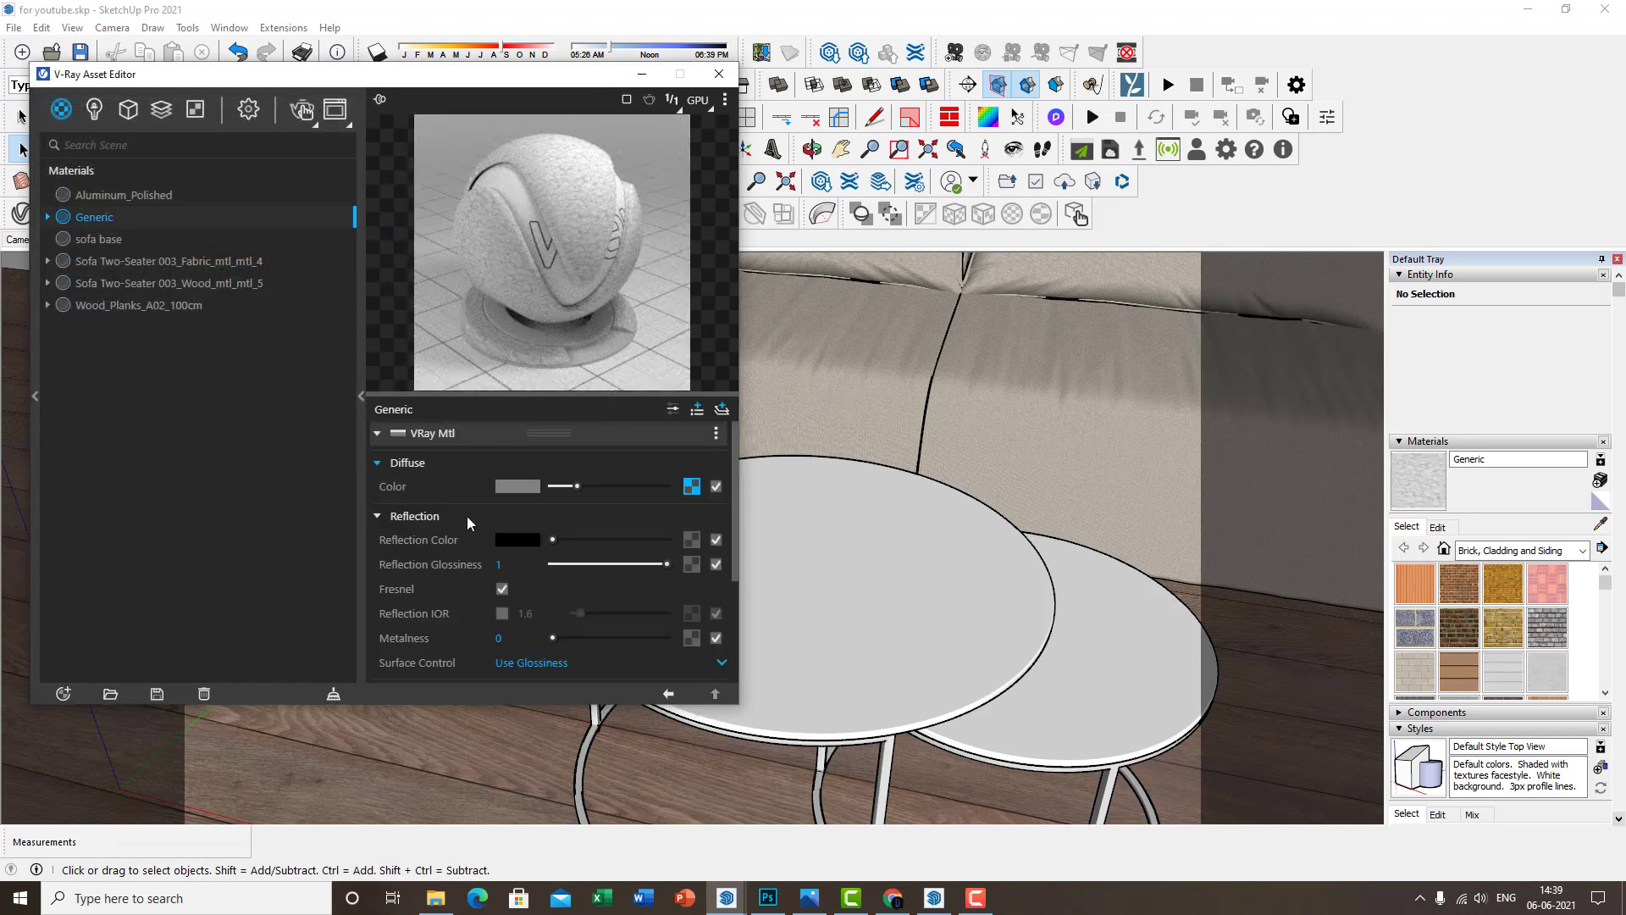
Raise the Generic material's reflection color to grey, enable Reflection IOR and set it to 2
{"action": "left_click", "coordinate": [591, 541]}
{"action": "left_click", "coordinate": [502, 613]}
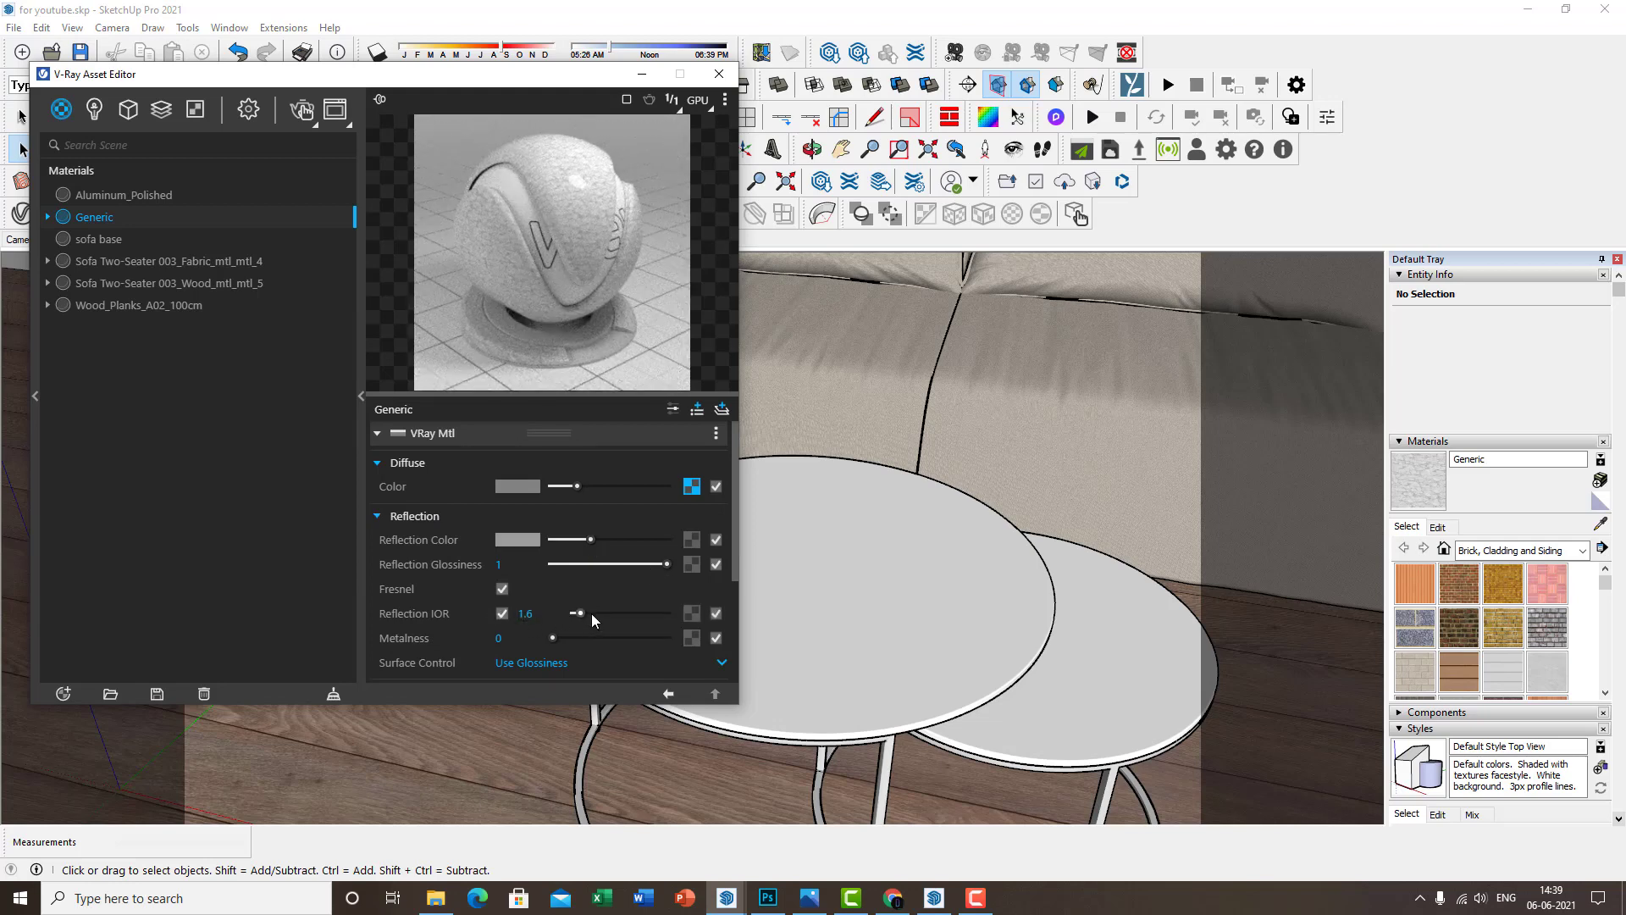
{"action": "double_click", "coordinate": [542, 613]}
{"action": "type", "text": "2"}
{"action": "key", "text": "Return"}
Copy the Generic material's diffuse marble texture into its bump map slot
{"action": "scroll", "coordinate": [452, 618], "scroll_direction": "down", "scroll_amount": 3}
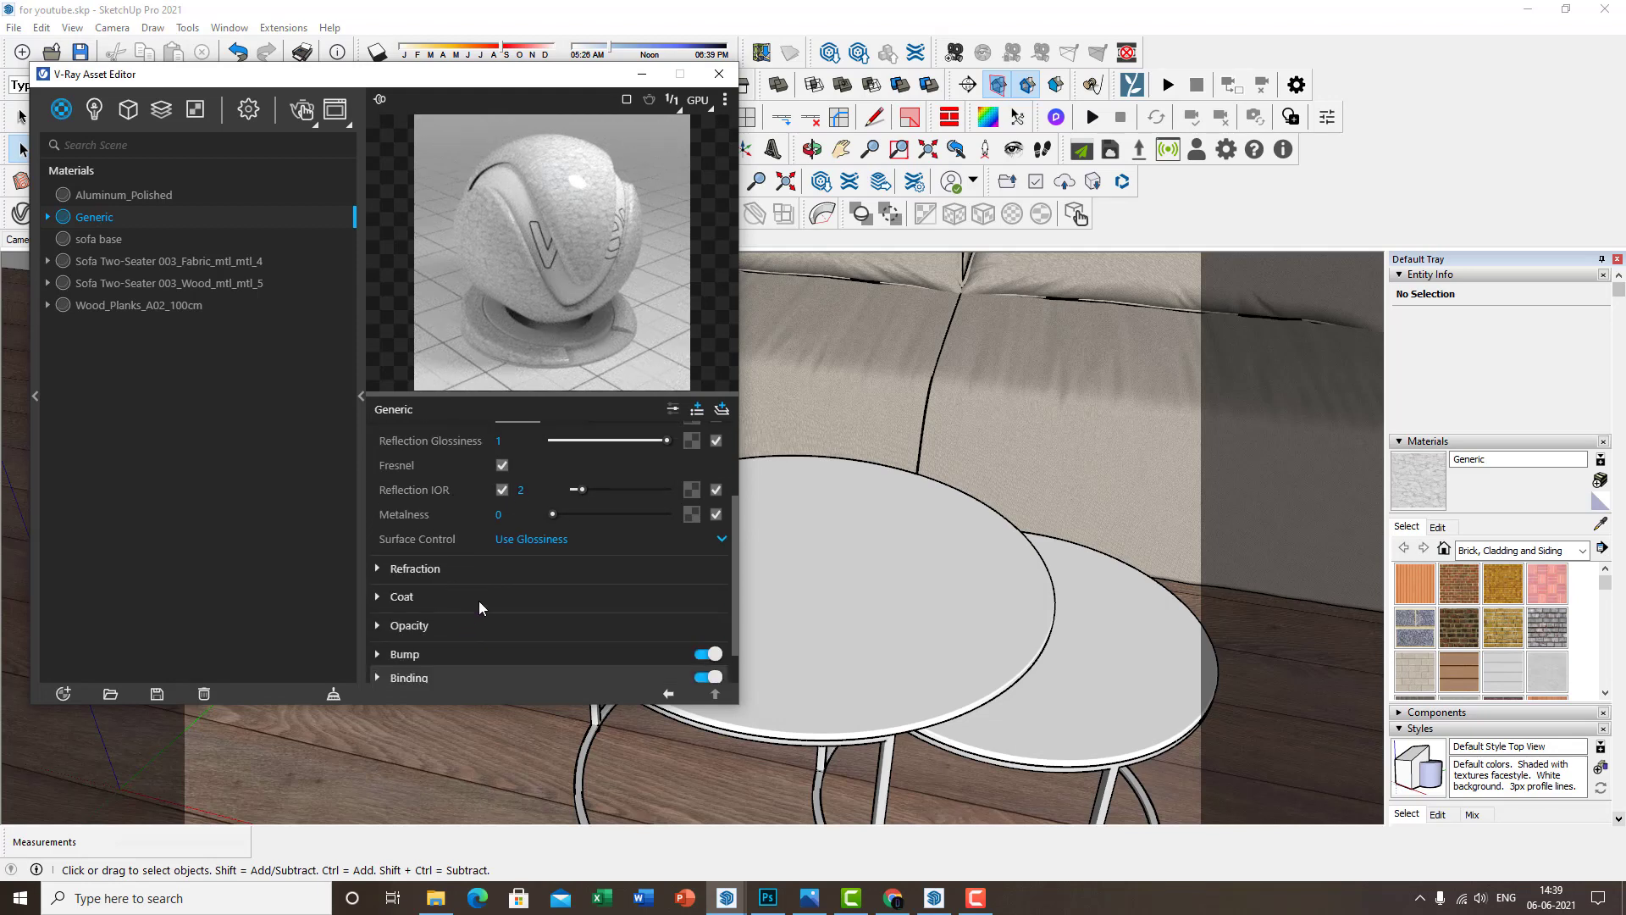
{"action": "left_click", "coordinate": [570, 652]}
{"action": "scroll", "coordinate": [654, 601], "scroll_direction": "up", "scroll_amount": 3}
{"action": "right_click", "coordinate": [688, 493]}
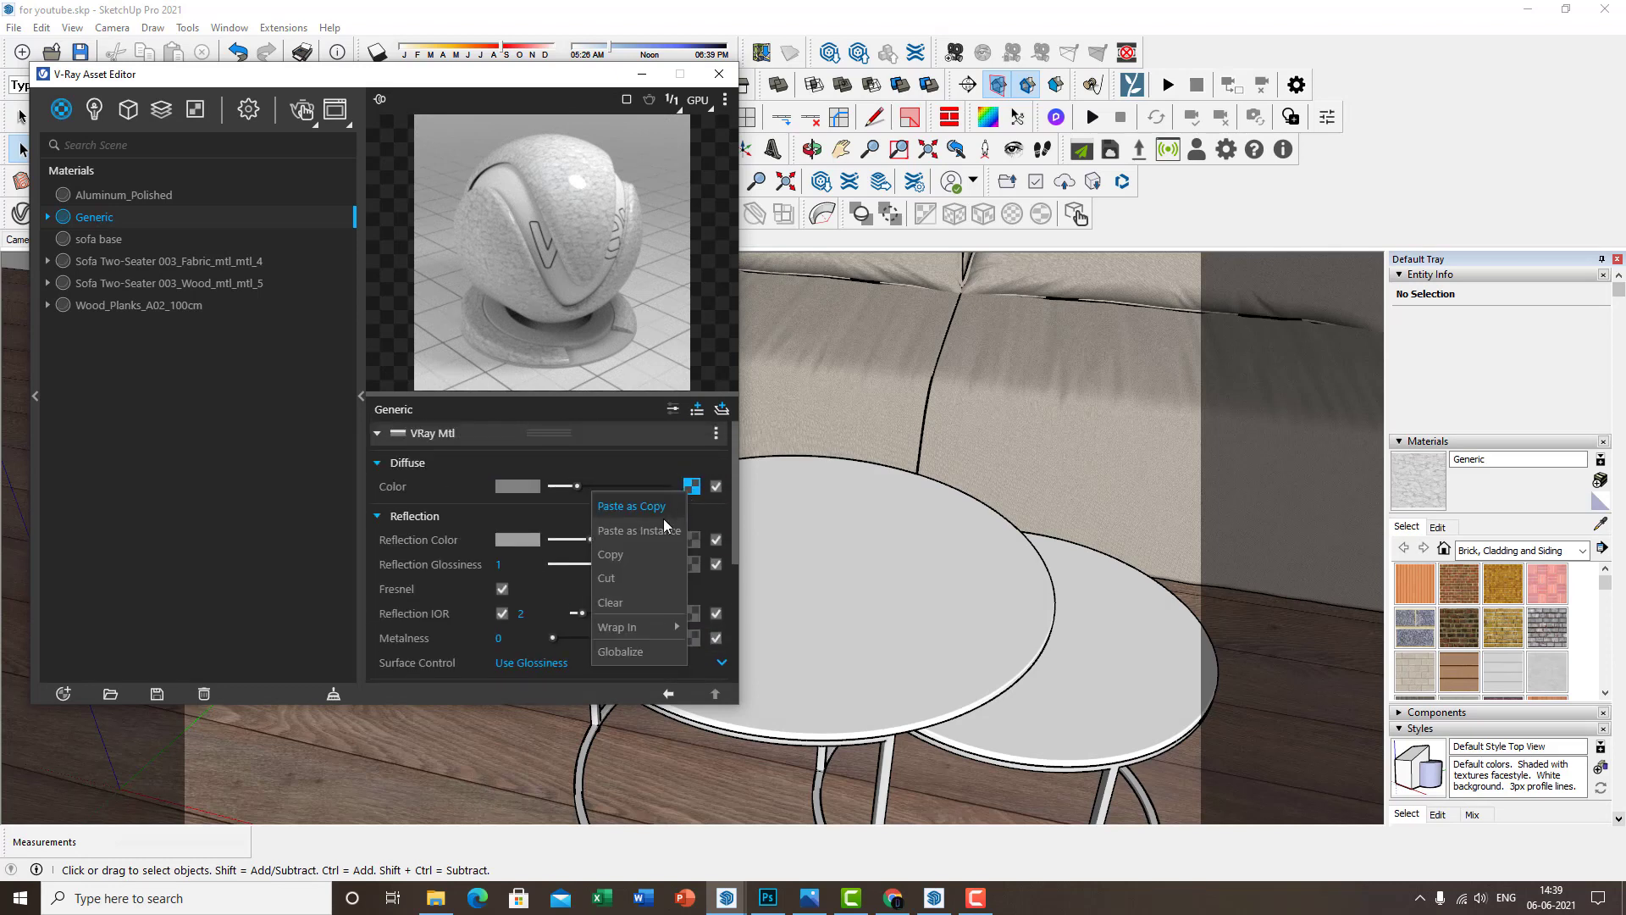
{"action": "left_click", "coordinate": [638, 556]}
{"action": "scroll", "coordinate": [545, 571], "scroll_direction": "down", "scroll_amount": 5}
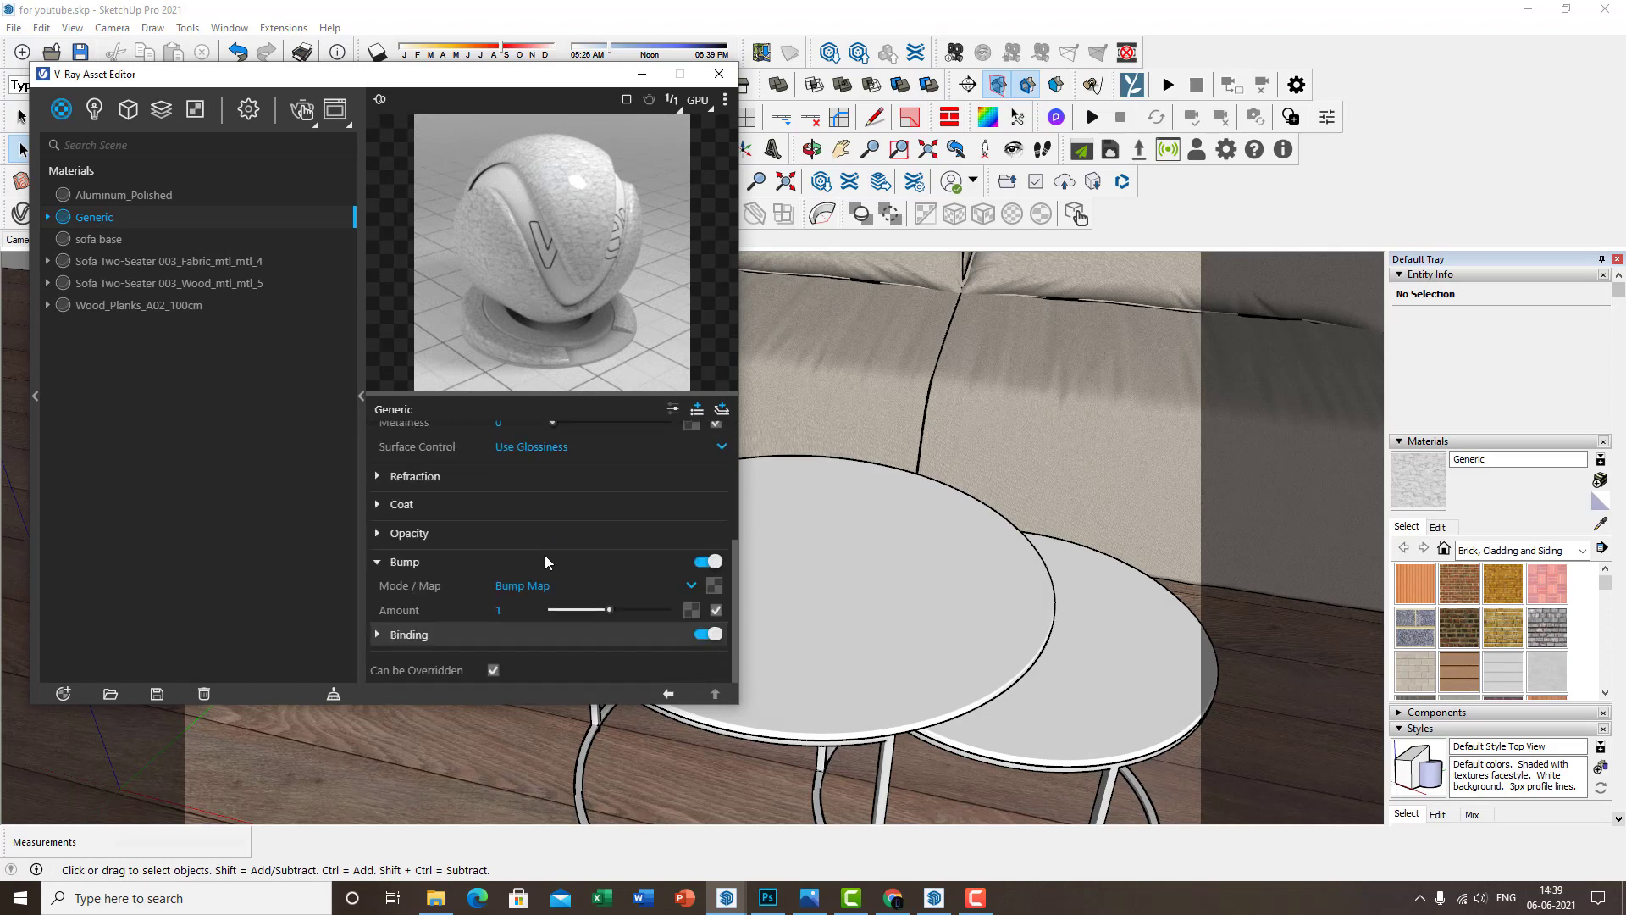
{"action": "right_click", "coordinate": [714, 585]}
{"action": "left_click", "coordinate": [686, 605]}
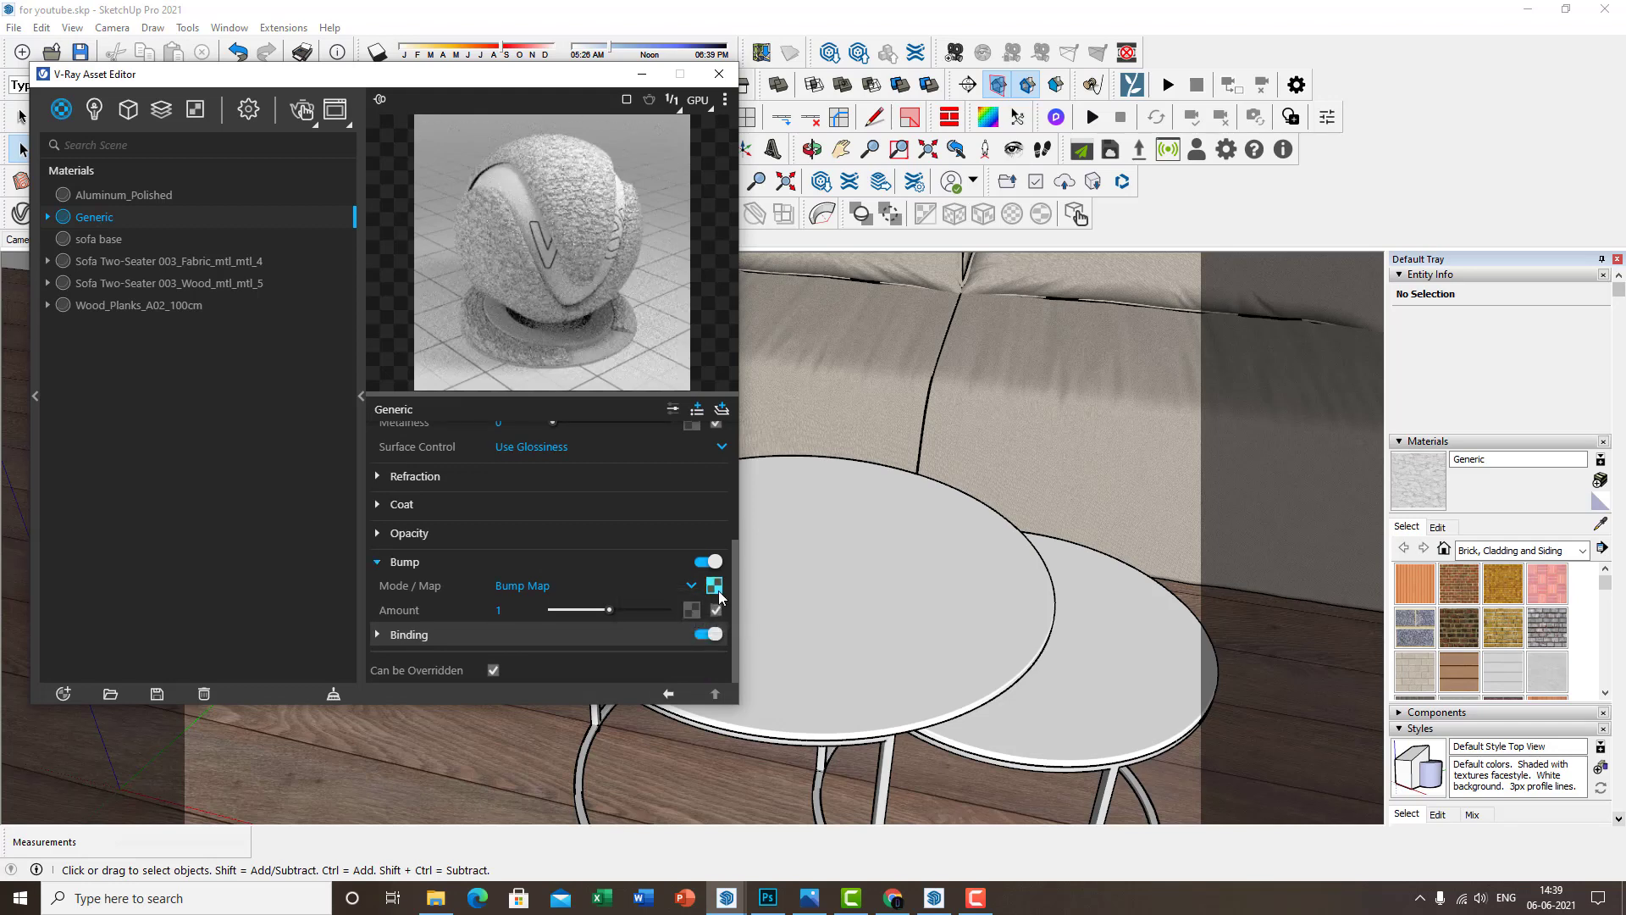
Invert the marble texture in the bump map and set the bump amount to 0.04
{"action": "left_click", "coordinate": [714, 586]}
{"action": "left_click", "coordinate": [668, 694]}
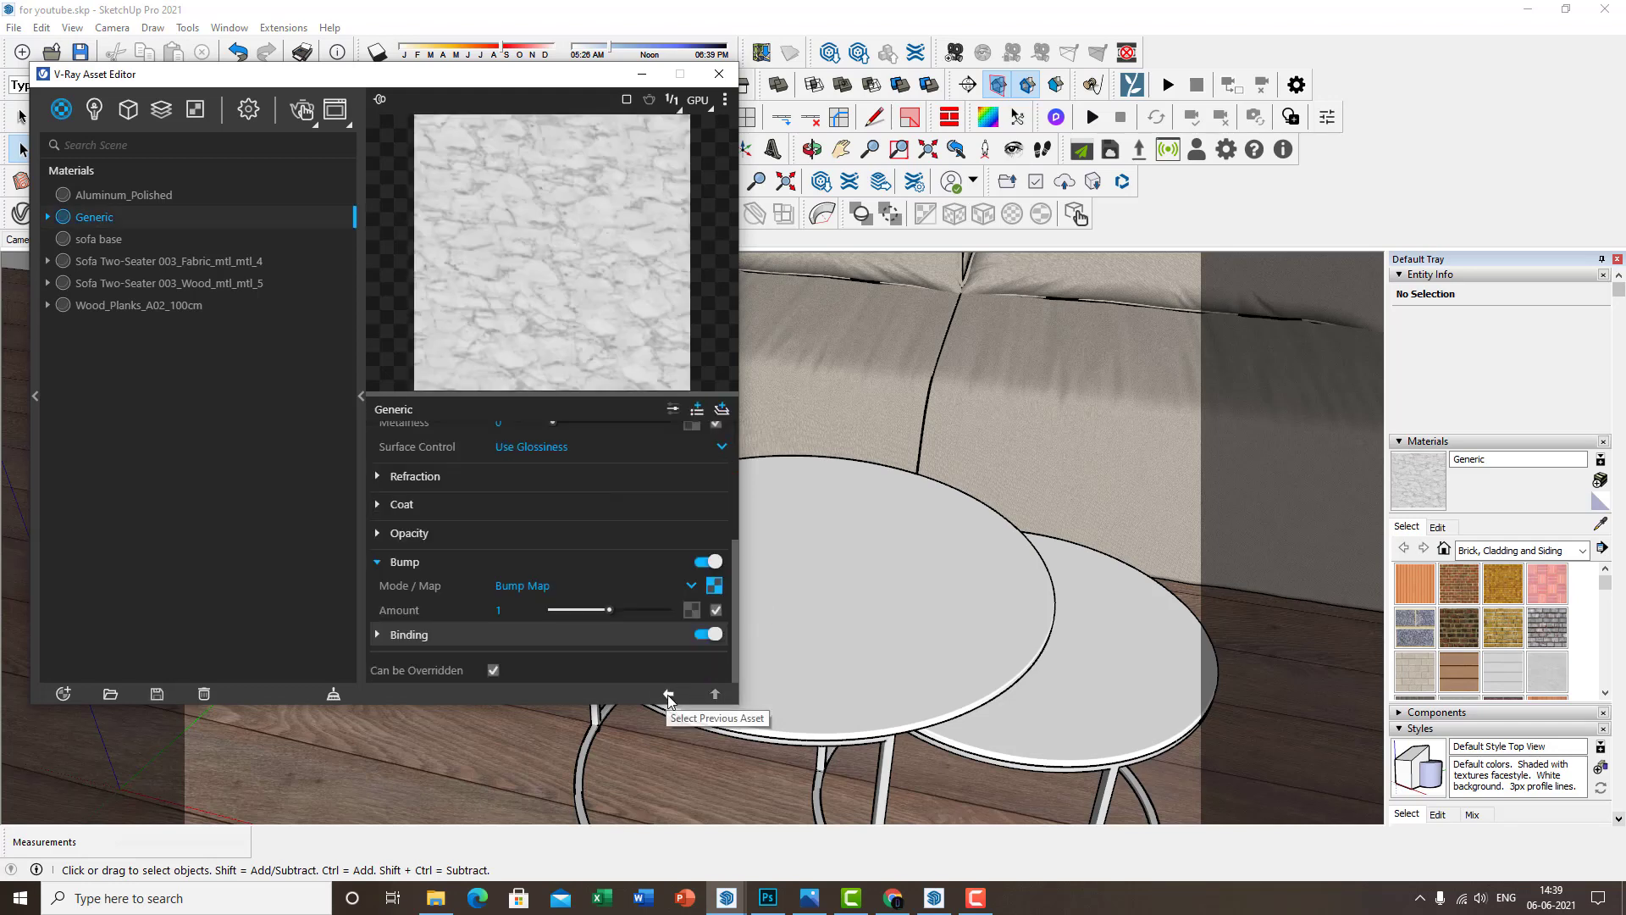
{"action": "left_click", "coordinate": [715, 586]}
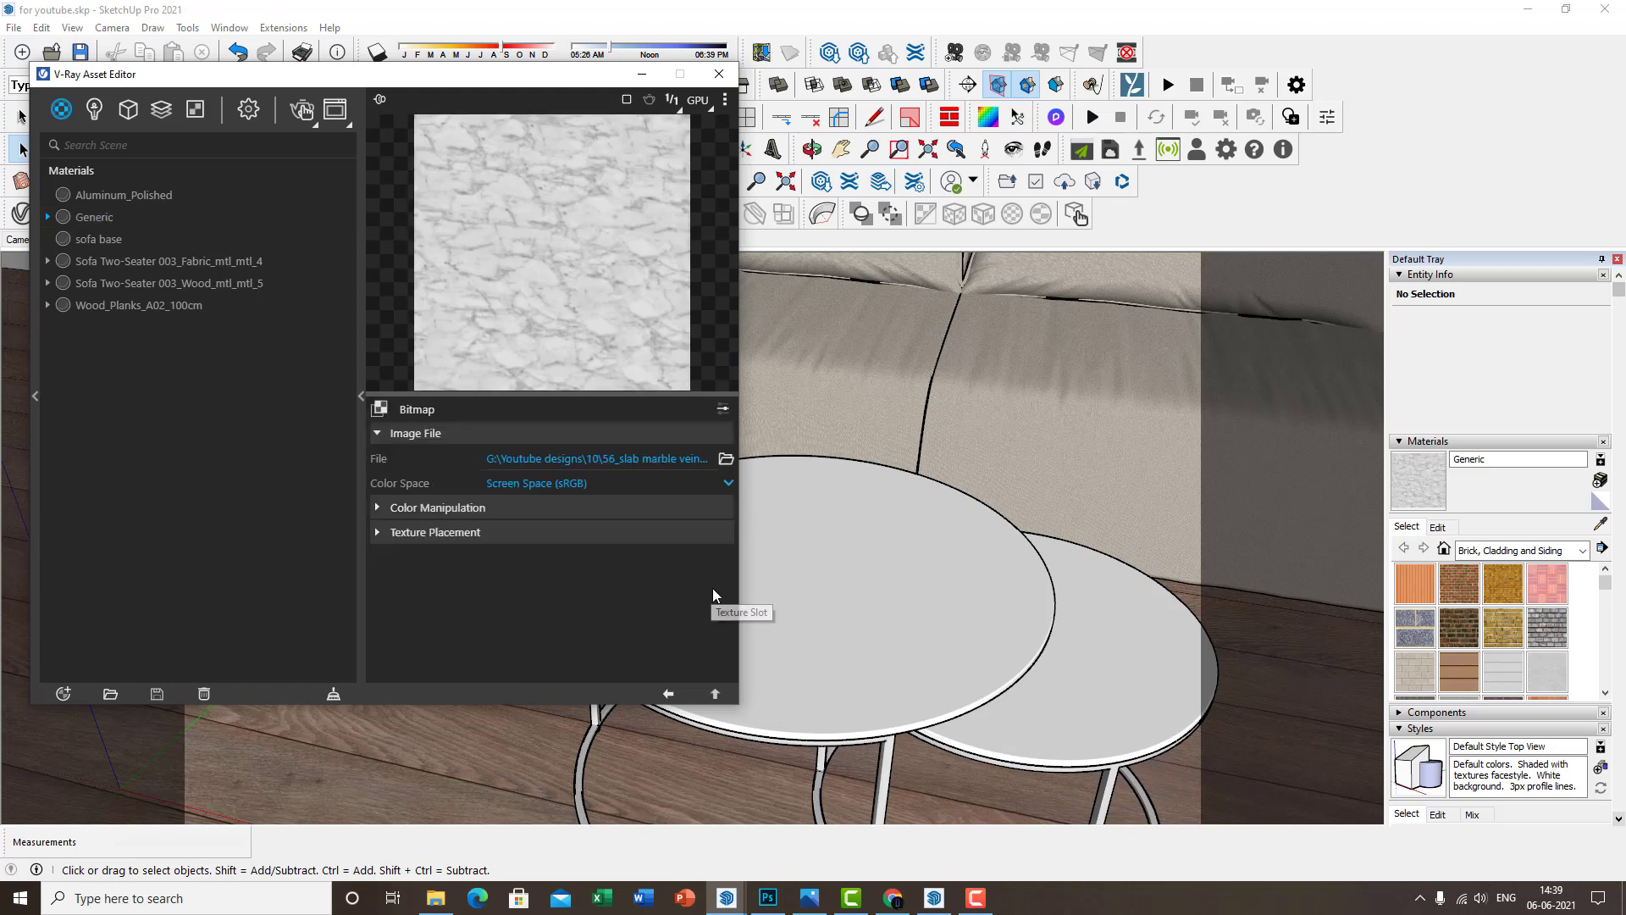
{"action": "left_click", "coordinate": [470, 508]}
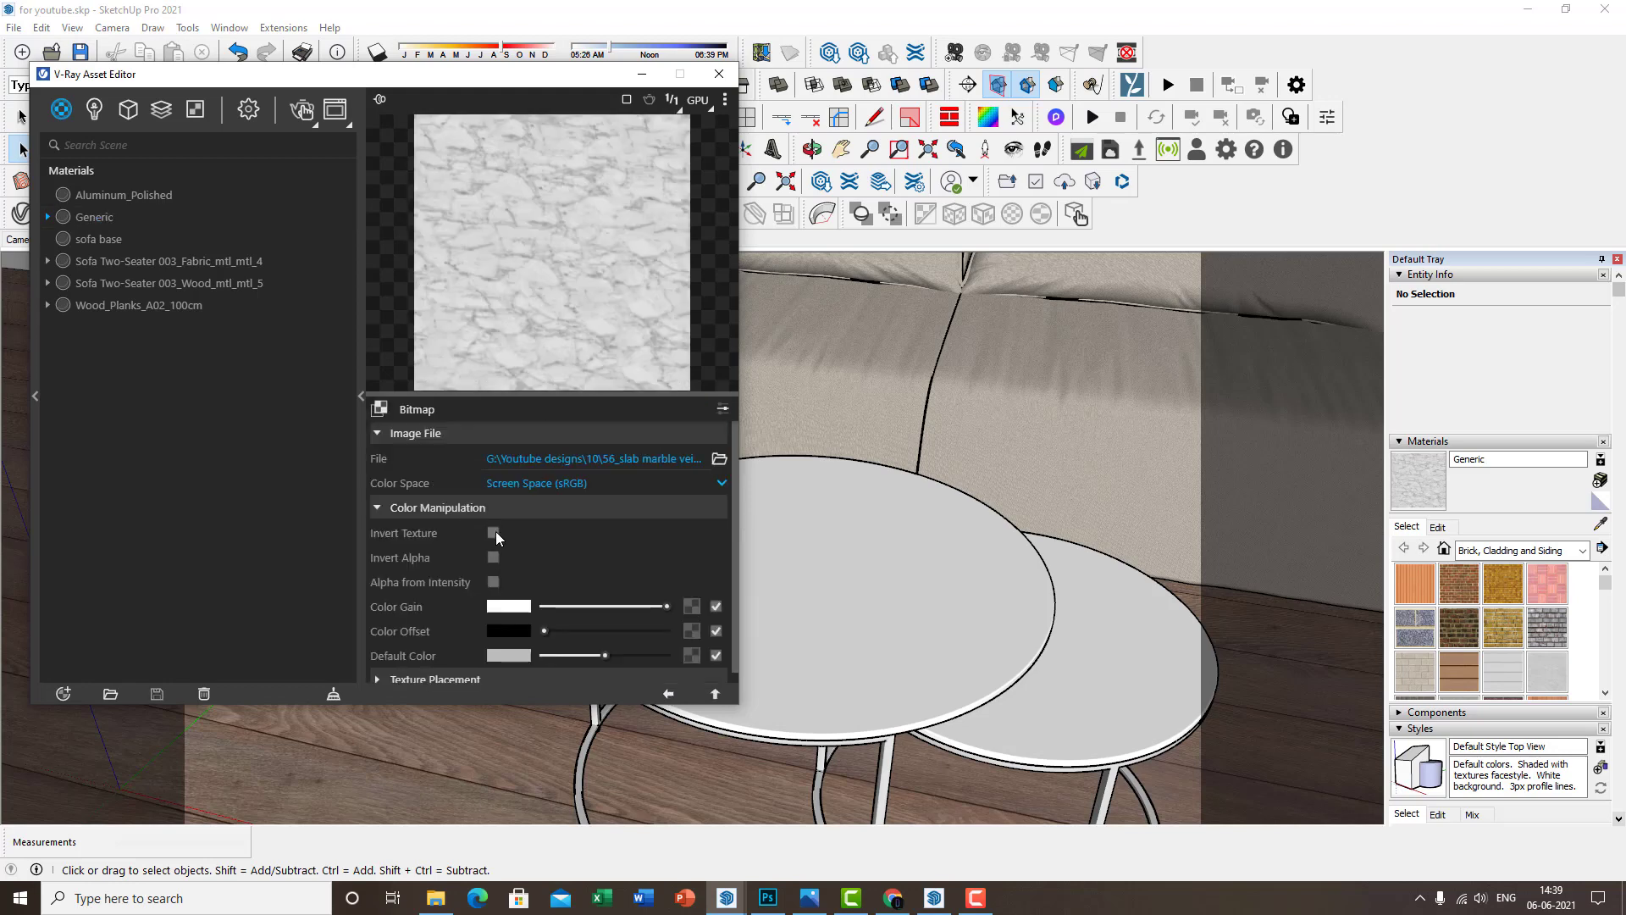
{"action": "left_click", "coordinate": [493, 533]}
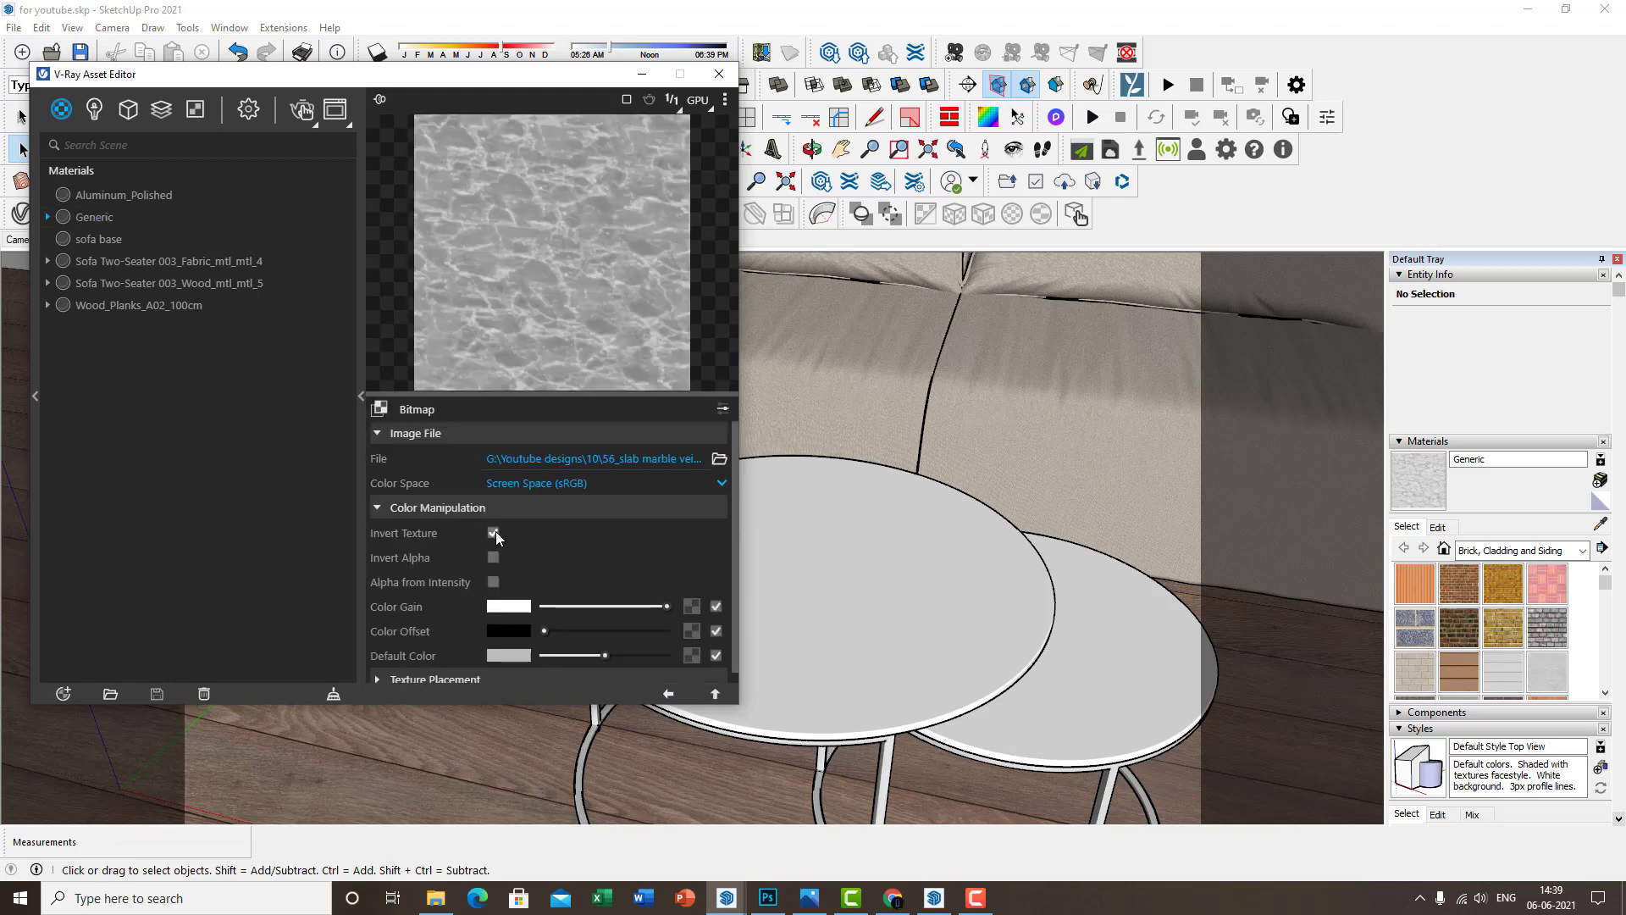
{"action": "left_click", "coordinate": [668, 694]}
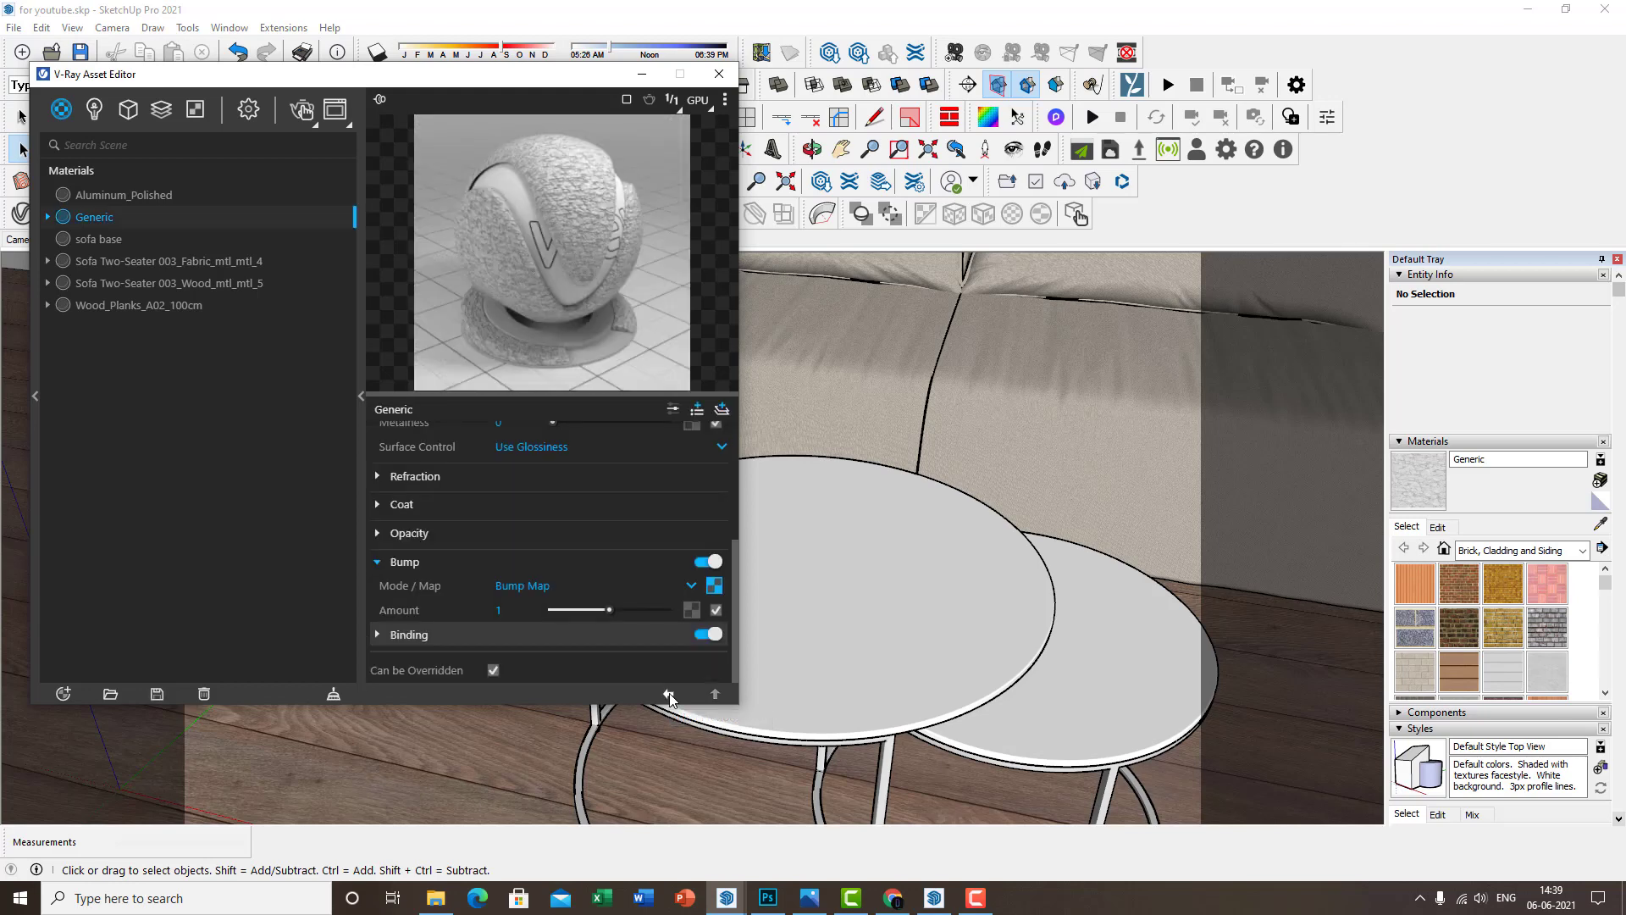
{"action": "left_click", "coordinate": [555, 610]}
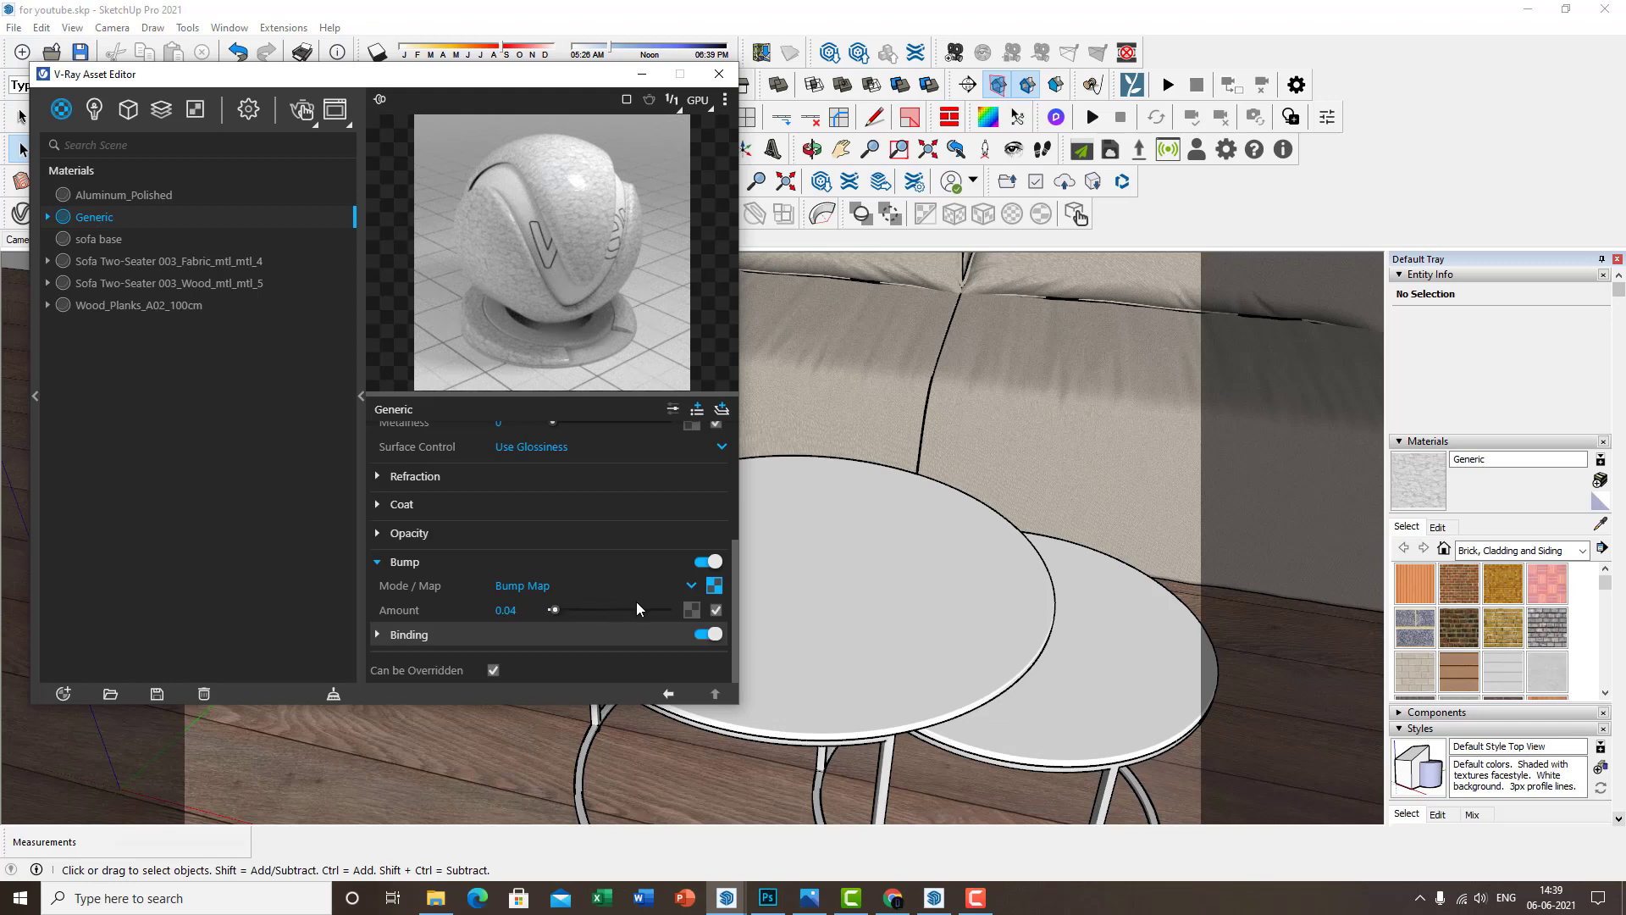
{"action": "scroll", "coordinate": [637, 611], "scroll_direction": "up", "scroll_amount": 3}
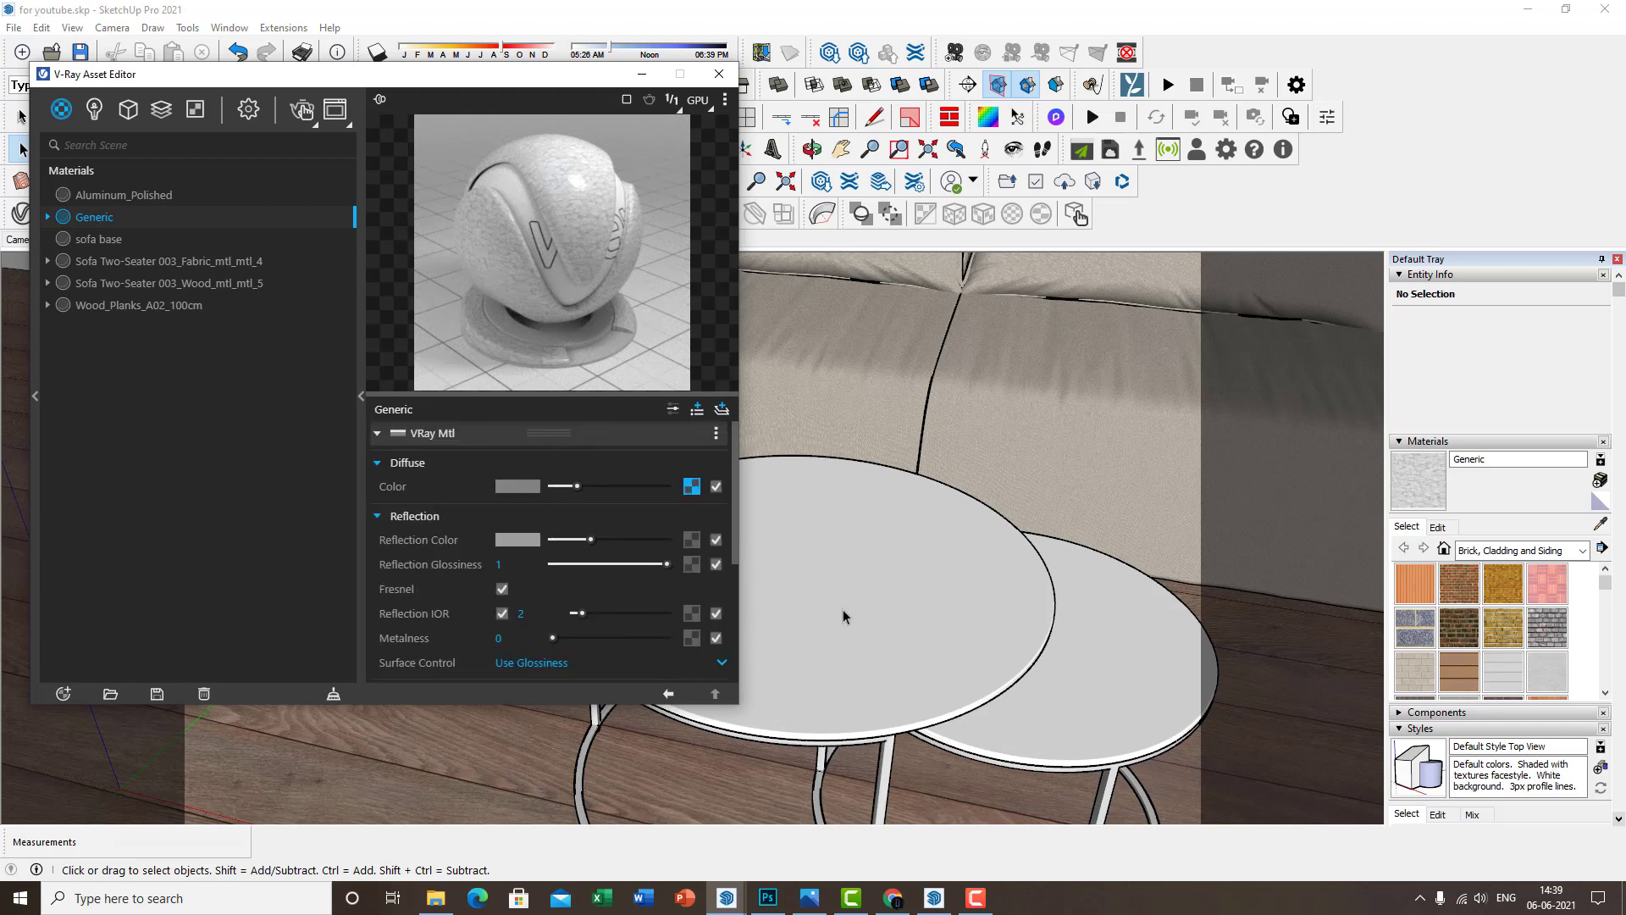
Paint the larger coffee table's top with the Generic marble material
{"action": "middle_click_drag", "start_coordinate": [867, 626], "coordinate": [867, 515]}
{"action": "key", "text": "b"}
{"action": "scroll", "coordinate": [915, 631], "scroll_direction": "up", "scroll_amount": 2}
{"action": "left_click", "coordinate": [911, 624]}
{"action": "scroll", "coordinate": [869, 517], "scroll_direction": "down", "scroll_amount": 2}
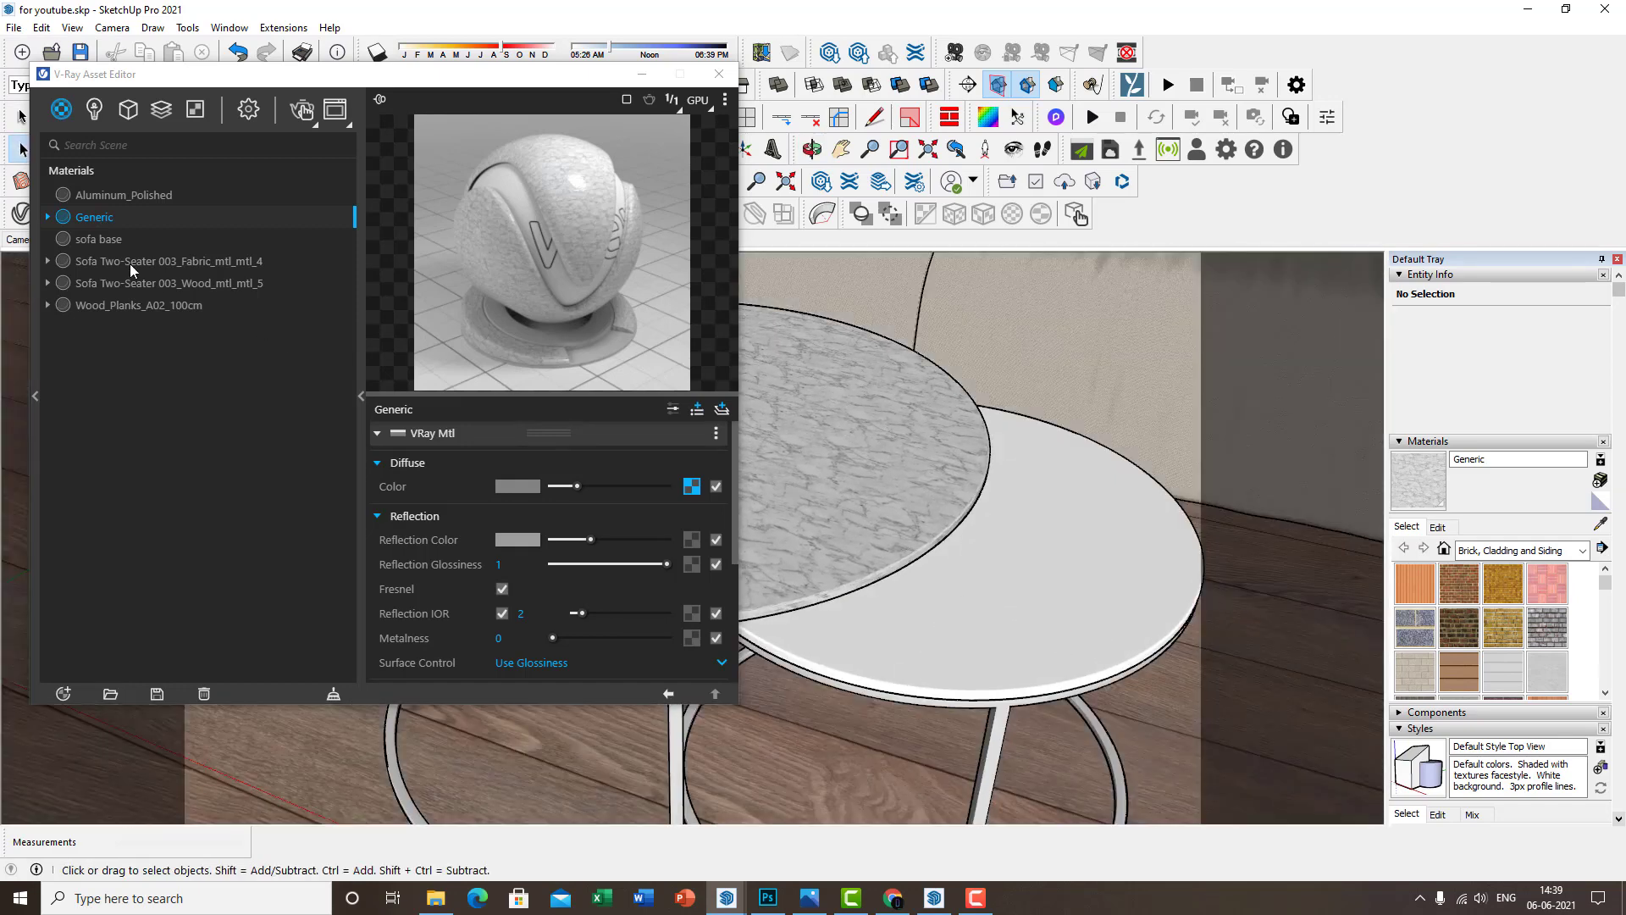
Rename the Generic material as Marble1
{"action": "double_click", "coordinate": [117, 217]}
{"action": "left_click_drag", "start_coordinate": [117, 218], "coordinate": [30, 218]}
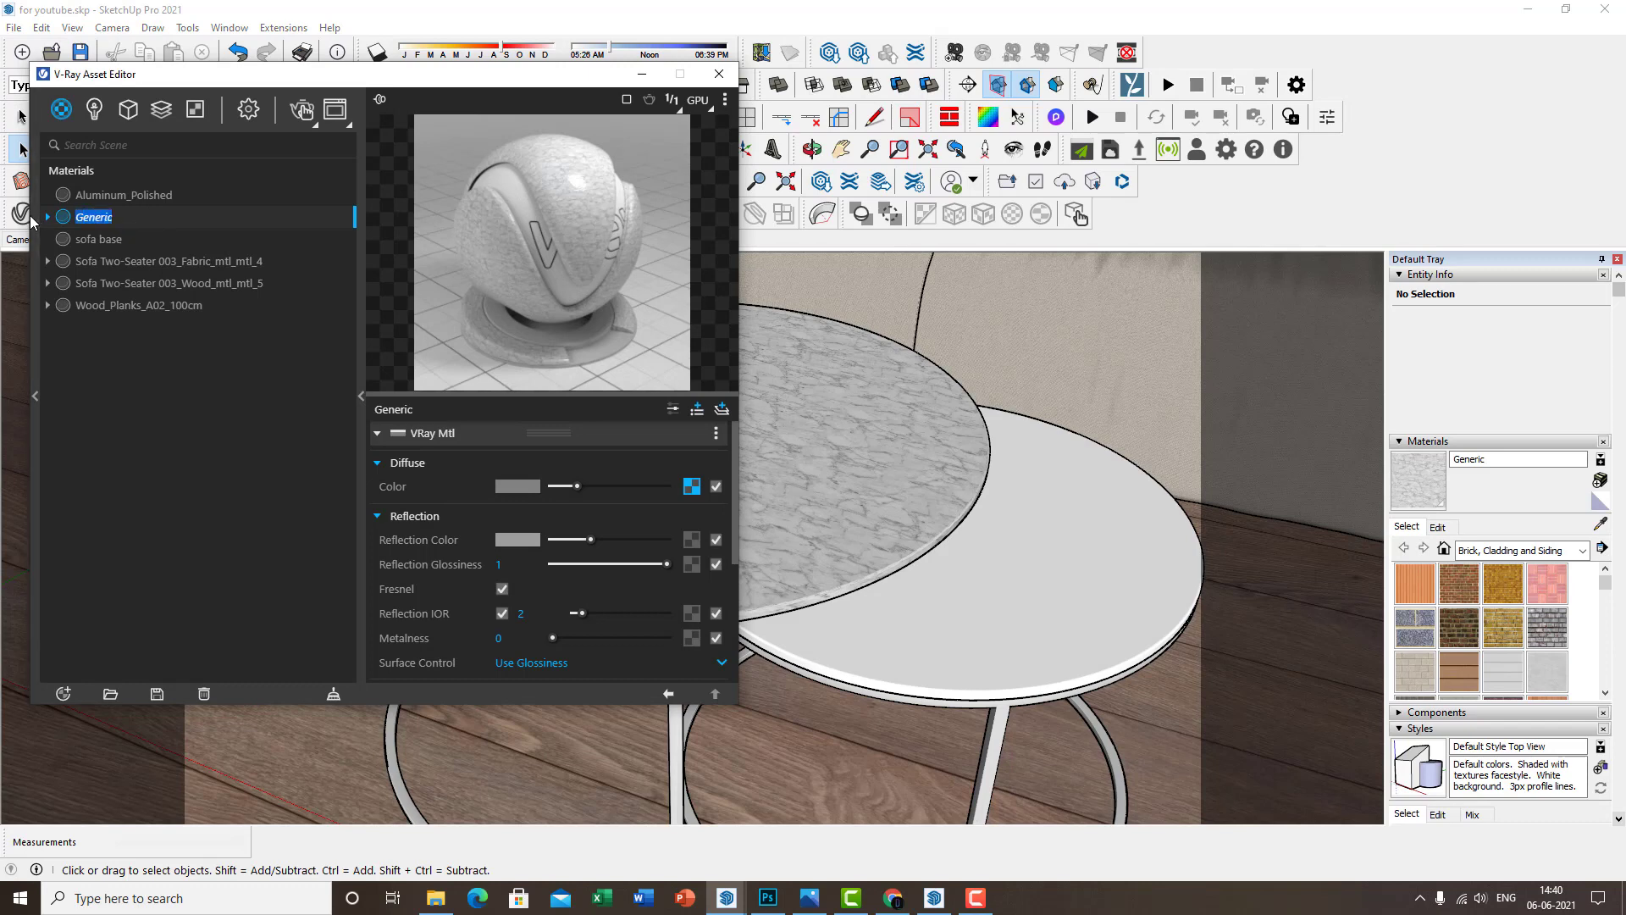
{"action": "type", "text": "Mo"}
{"action": "type", "text": "rble1"}
{"action": "key", "text": "Return"}
Duplicate the Marble1 material and rename the copy as Marble2
{"action": "right_click", "coordinate": [102, 217]}
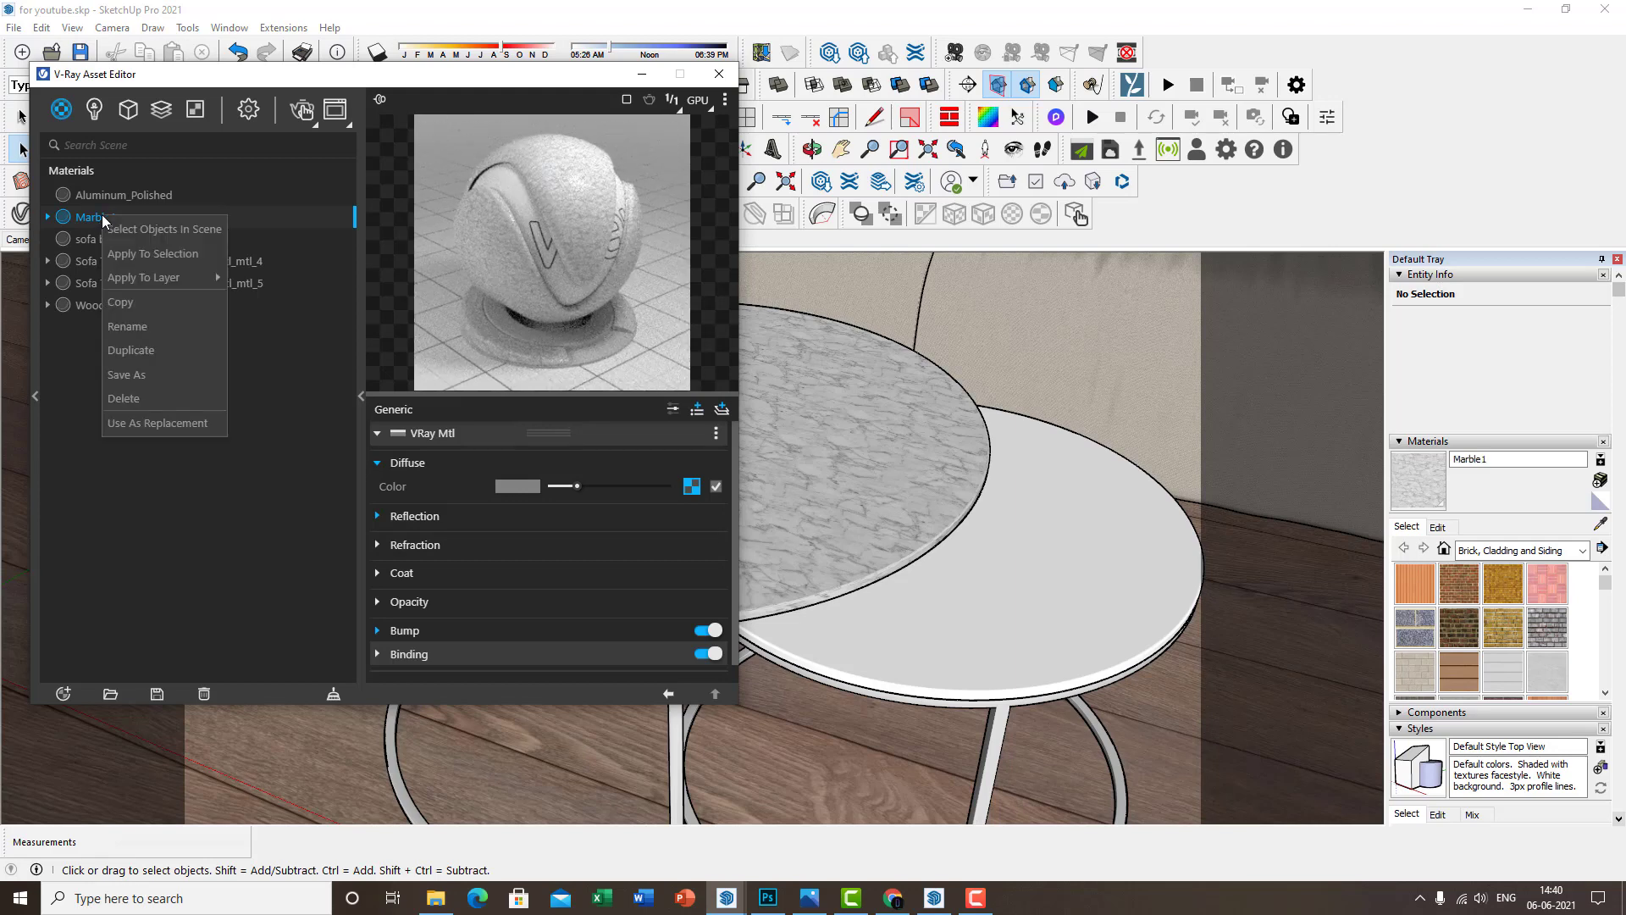
{"action": "left_click", "coordinate": [150, 348]}
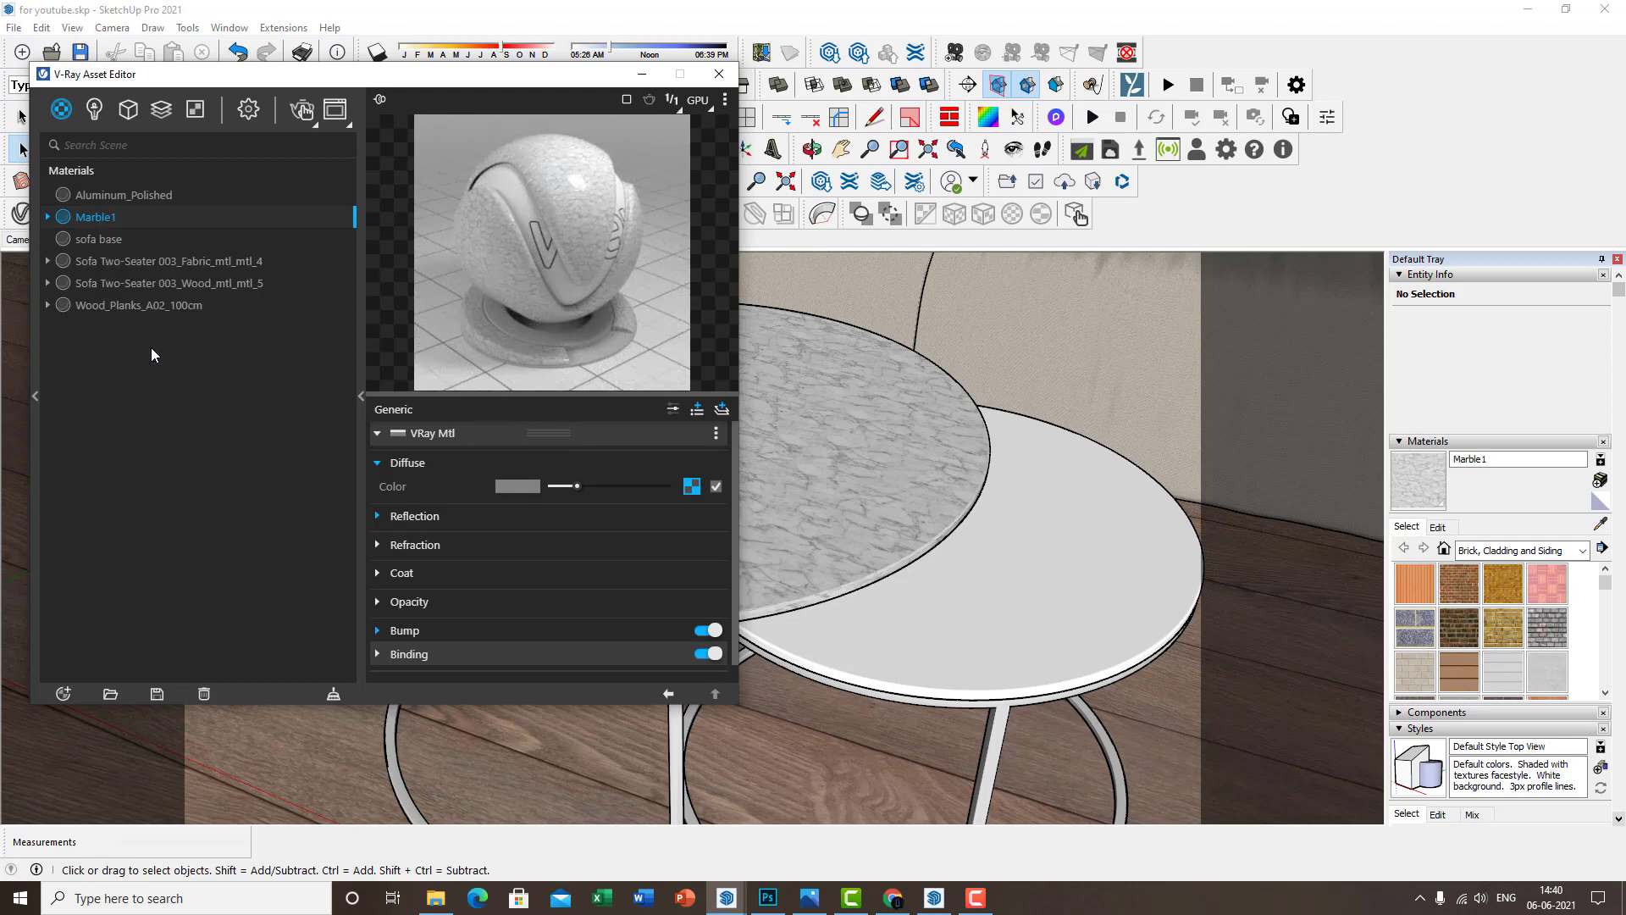
{"action": "right_click", "coordinate": [129, 241]}
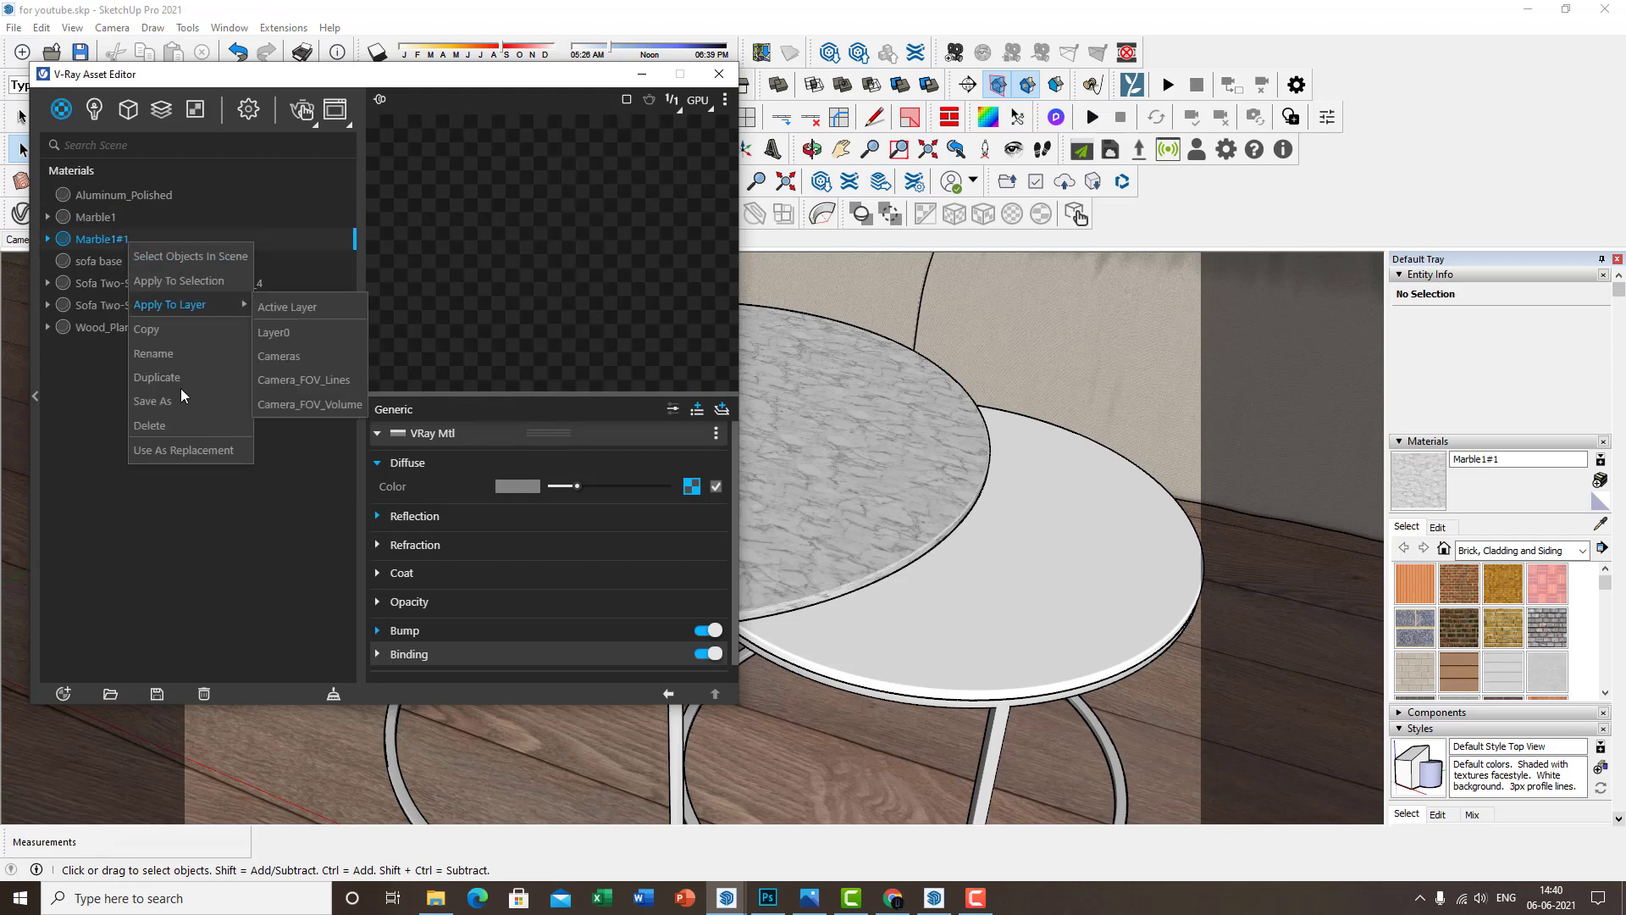
{"action": "left_click", "coordinate": [161, 353]}
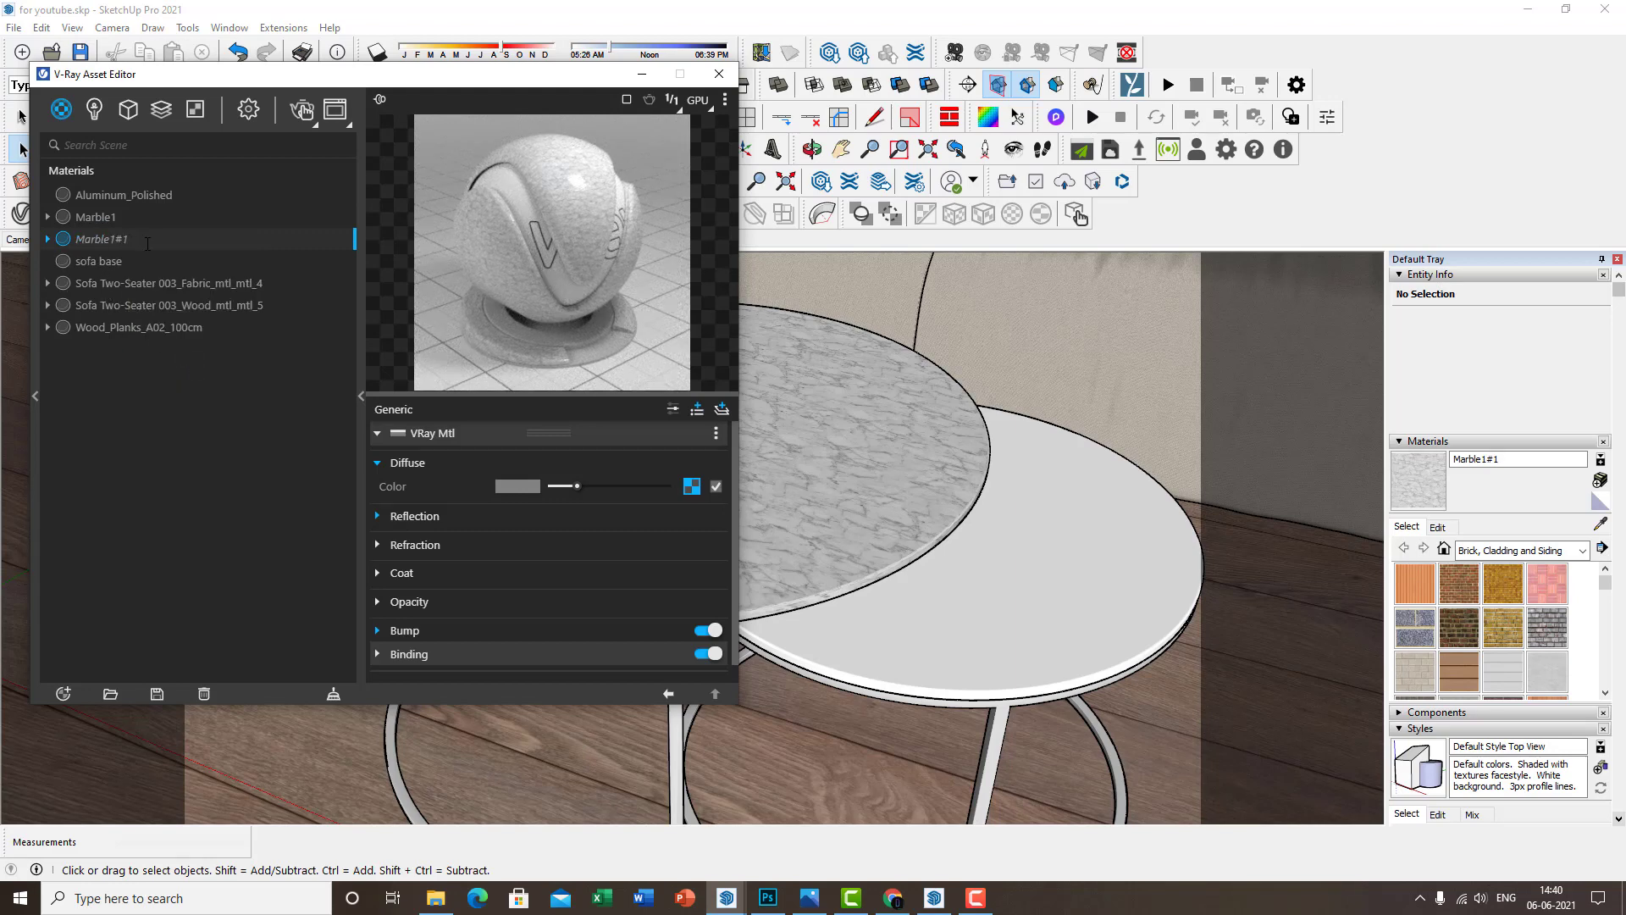
{"action": "key", "text": "Return"}
Replace Marble2's diffuse bitmap with the "13_slab marble Cintillant white texture-seamless.jpg" image
{"action": "left_click", "coordinate": [691, 486]}
{"action": "left_click", "coordinate": [726, 459]}
{"action": "left_click", "coordinate": [313, 225]}
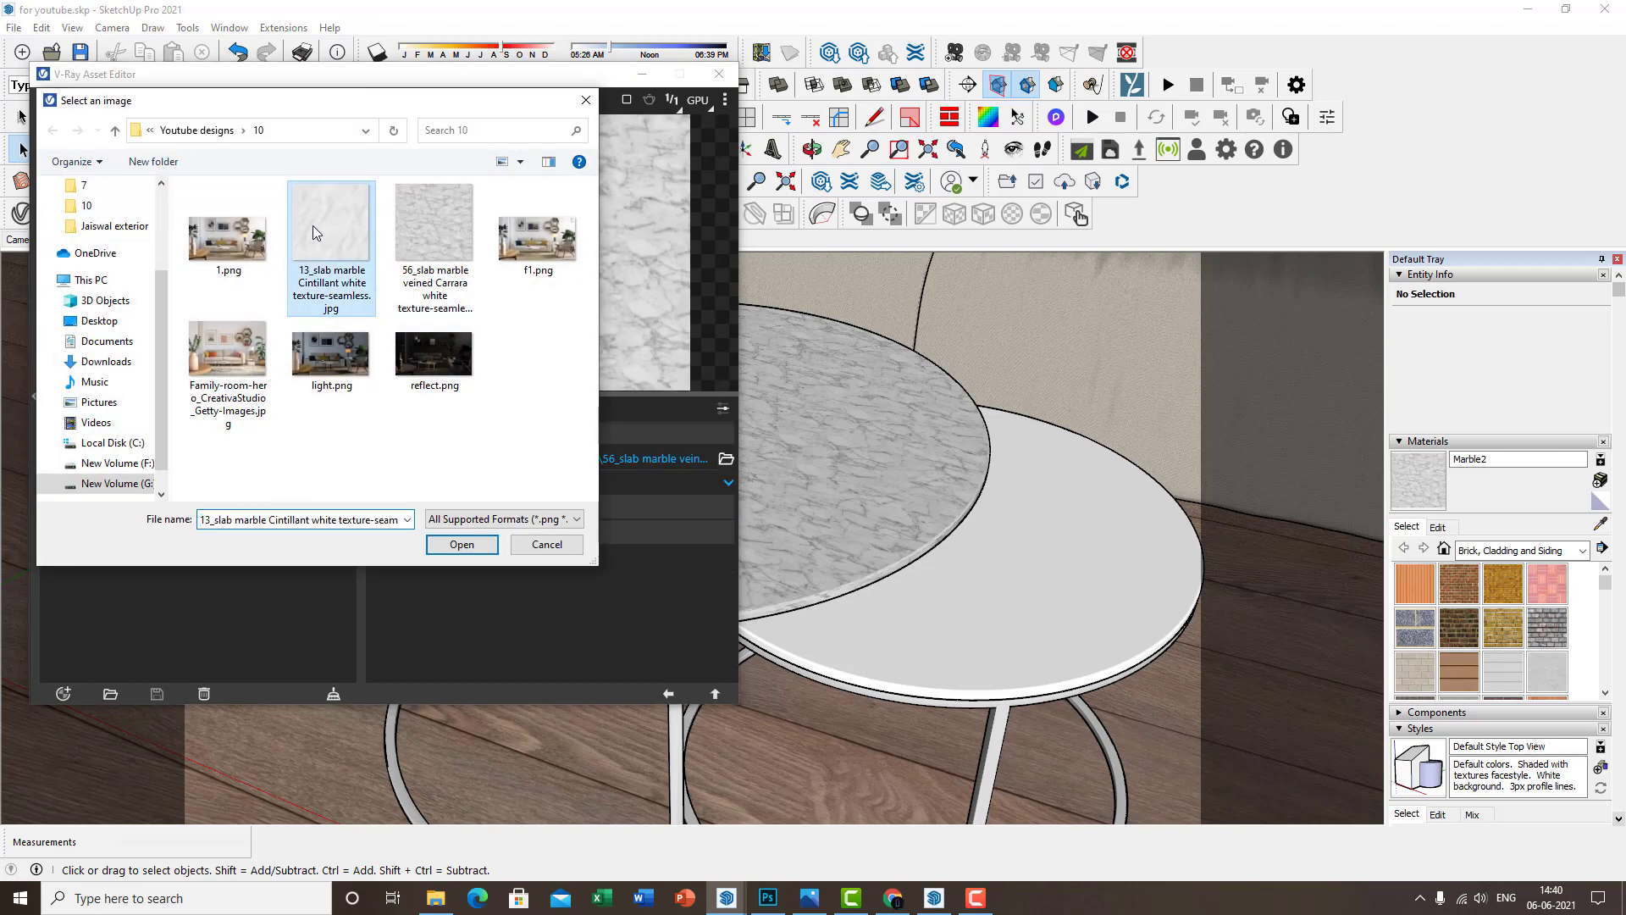
{"action": "double_click", "coordinate": [312, 225]}
{"action": "left_click", "coordinate": [669, 694]}
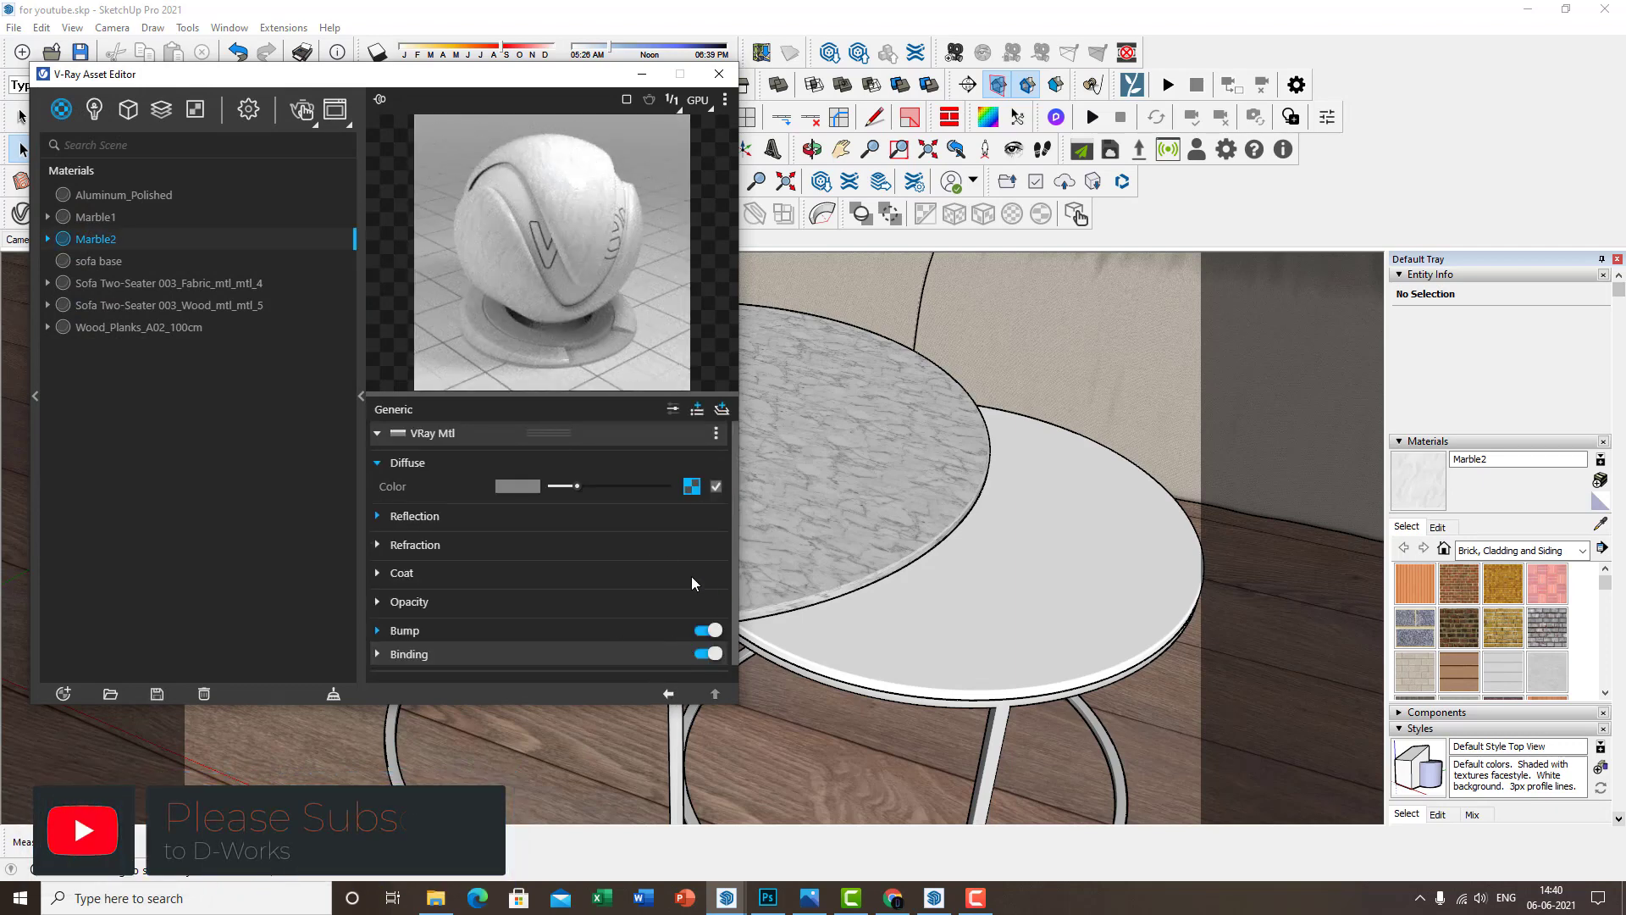
Copy Marble2's diffuse texture into its bump map slot as an independent copy
{"action": "scroll", "coordinate": [592, 614], "scroll_direction": "down", "scroll_amount": 1}
{"action": "left_click", "coordinate": [587, 611]}
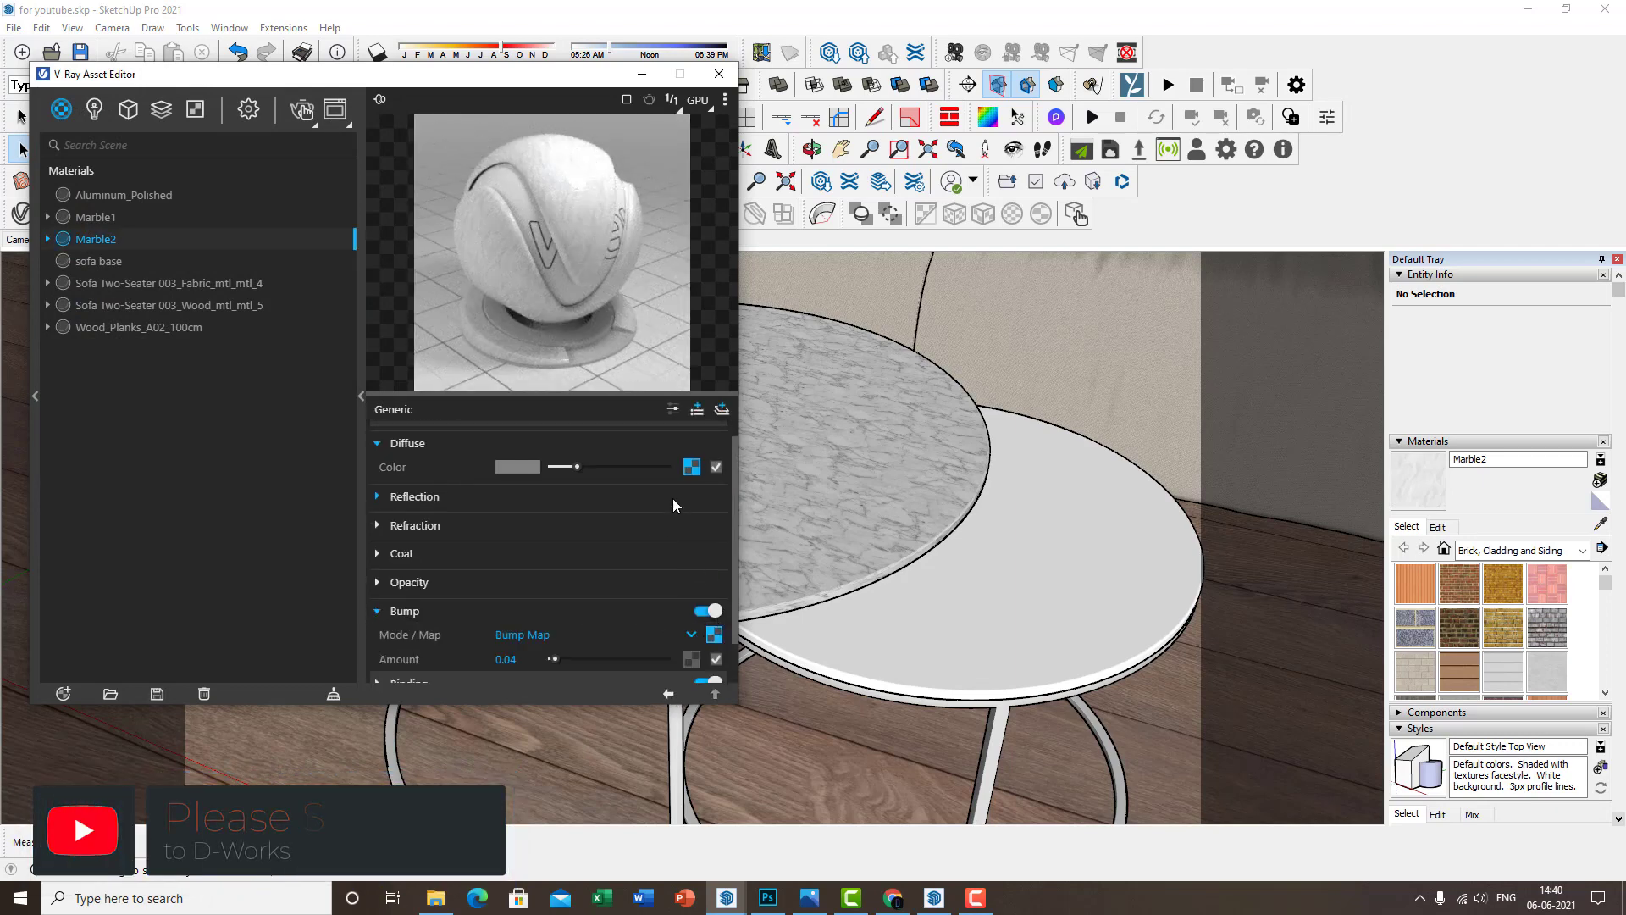
{"action": "left_click", "coordinate": [692, 466]}
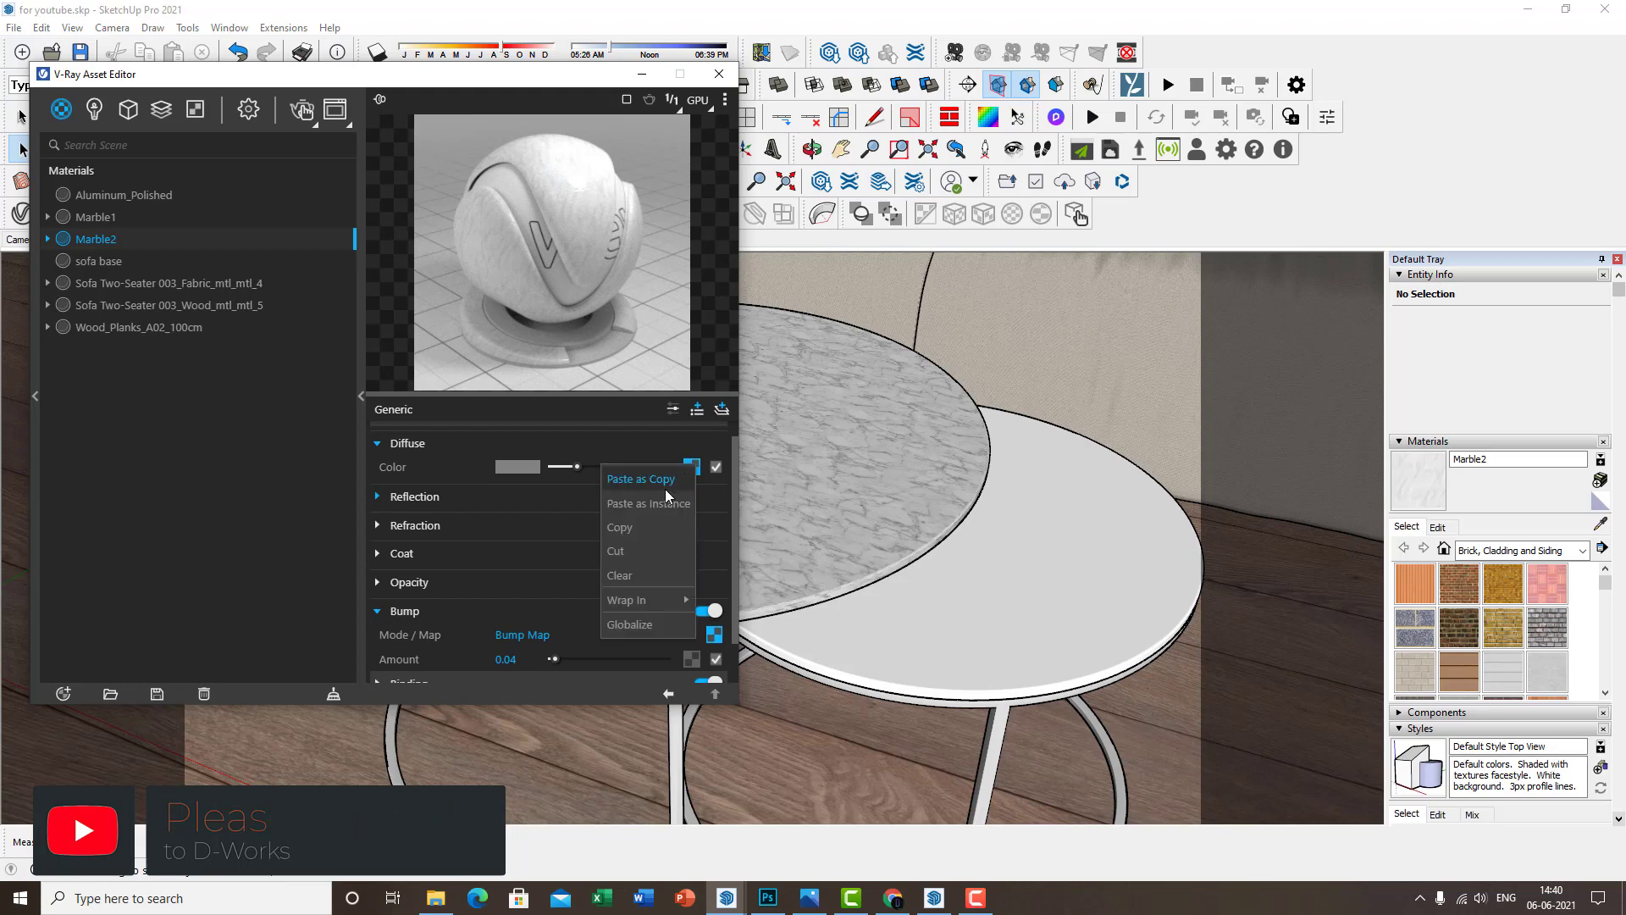
{"action": "right_click", "coordinate": [714, 633]}
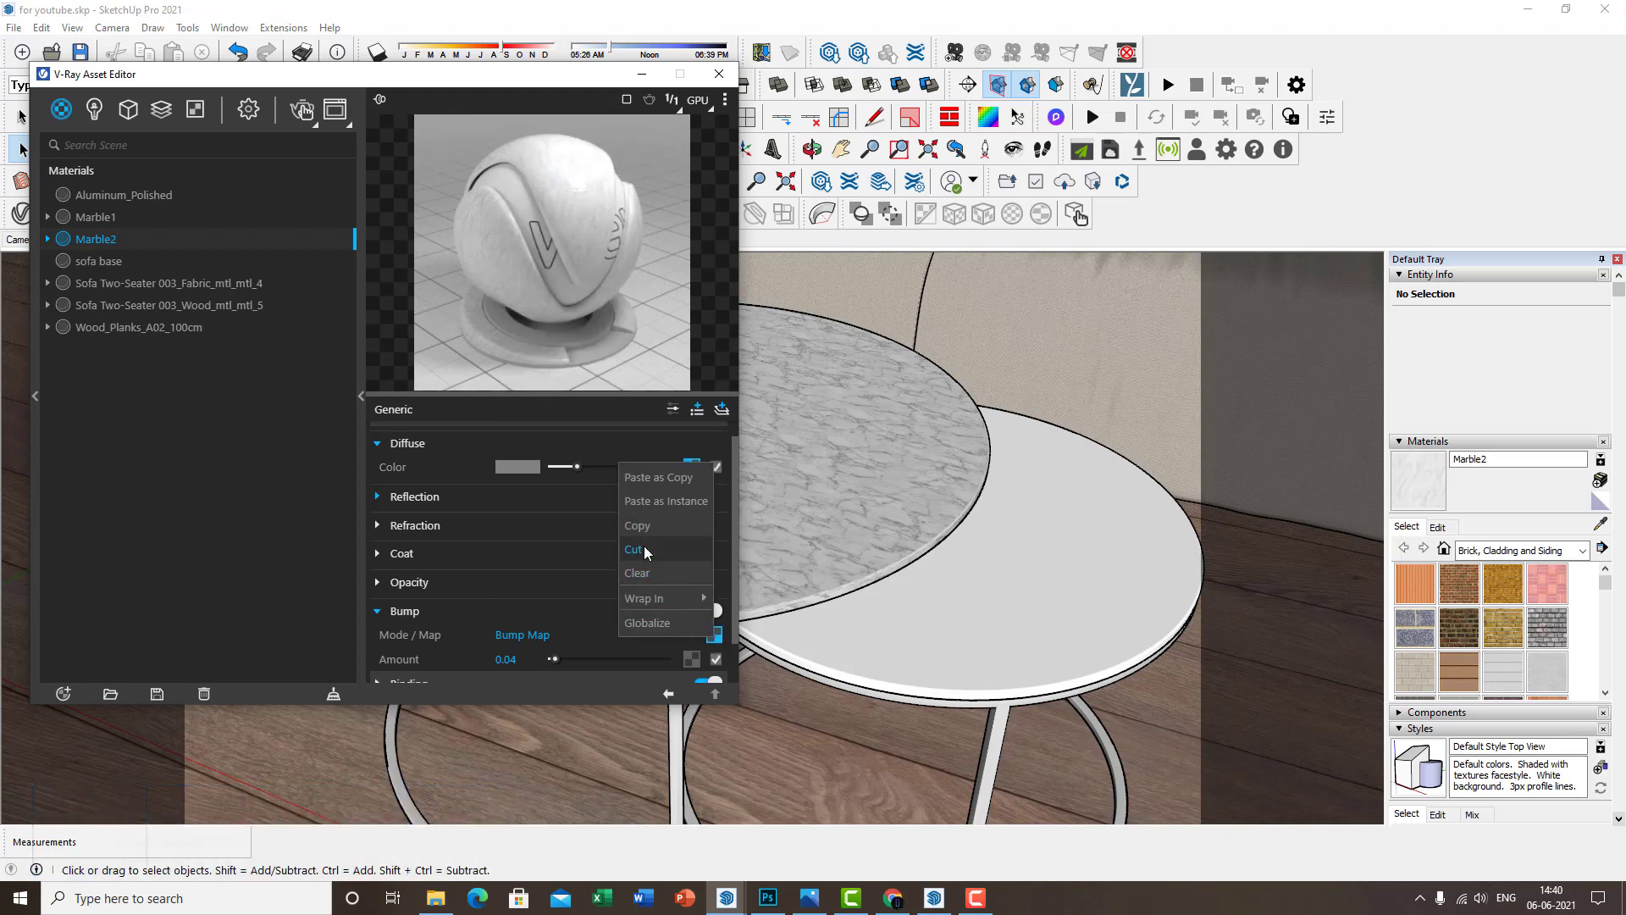
{"action": "left_click", "coordinate": [657, 478]}
Invert the texture of Marble2's bump bitmap through its color manipulation settings and return to the material
{"action": "left_click", "coordinate": [713, 636]}
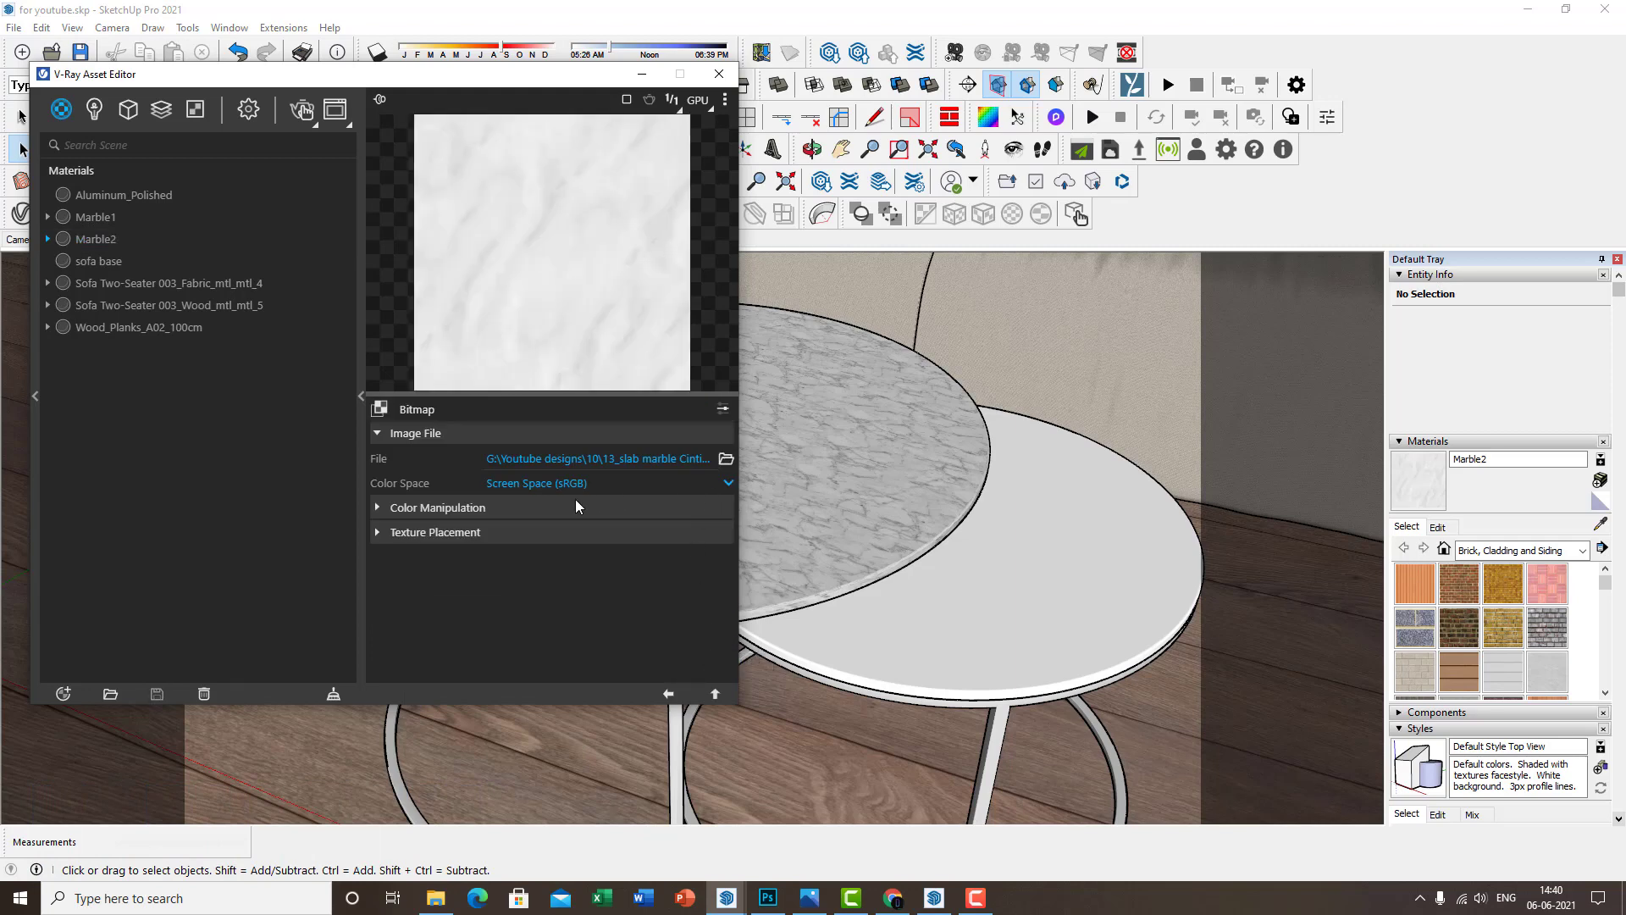
{"action": "left_click", "coordinate": [527, 507]}
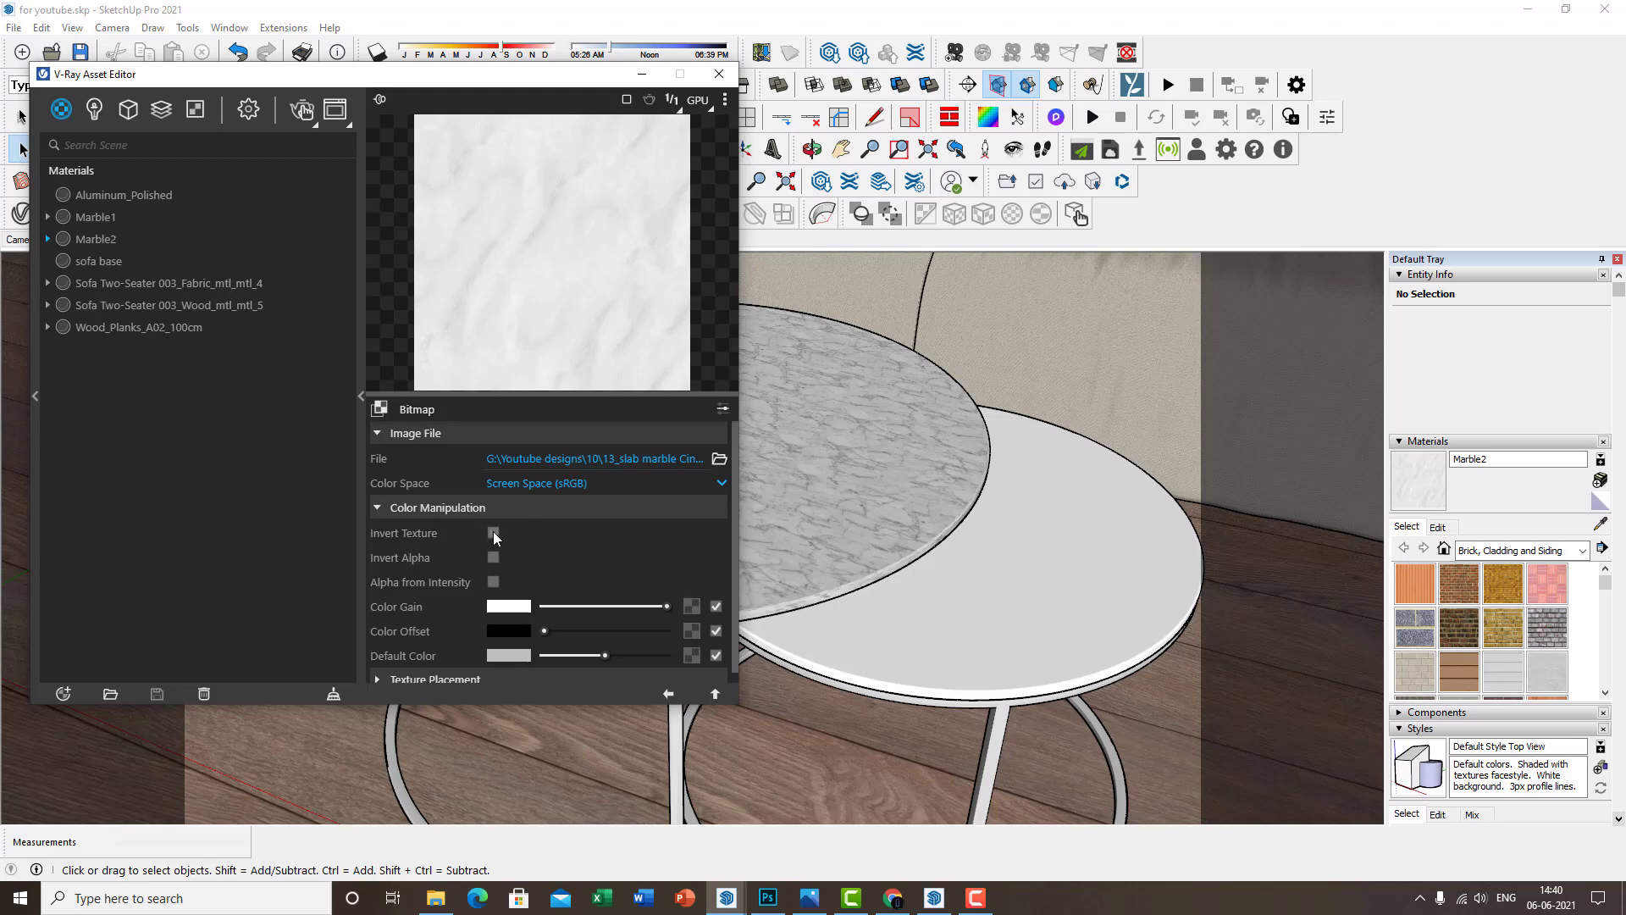
{"action": "left_click", "coordinate": [492, 534]}
{"action": "left_click", "coordinate": [668, 694]}
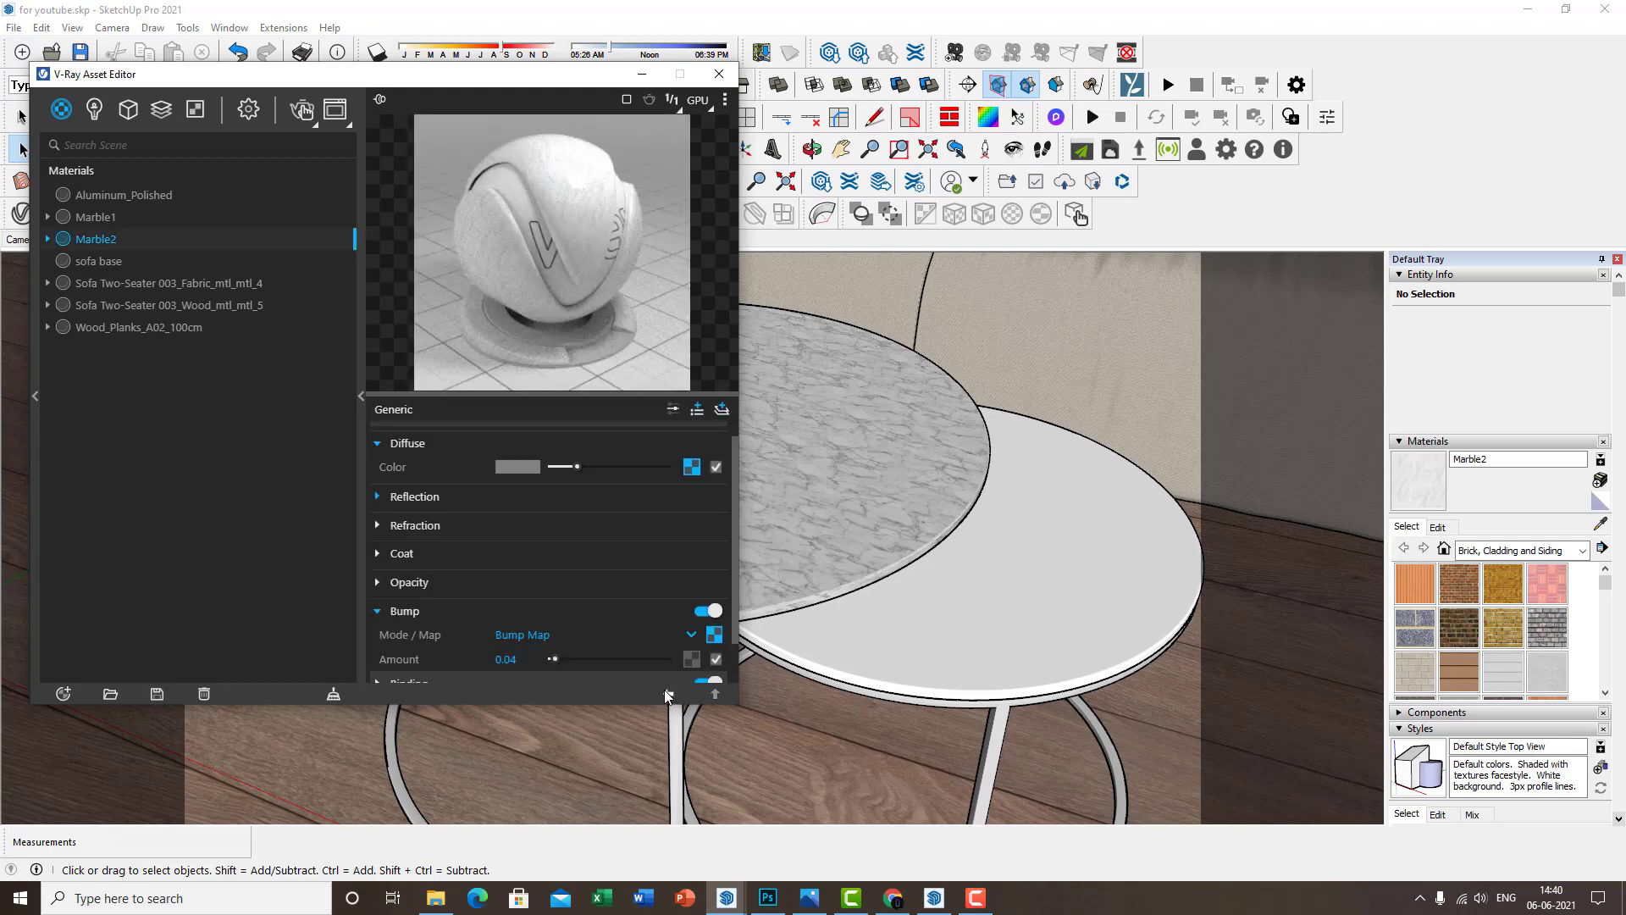
Paint the smaller coffee table's top with the Marble2 material inside its group
{"action": "middle_click_drag", "start_coordinate": [936, 630], "coordinate": [926, 633]}
{"action": "double_click", "coordinate": [930, 635]}
{"action": "key", "text": "b"}
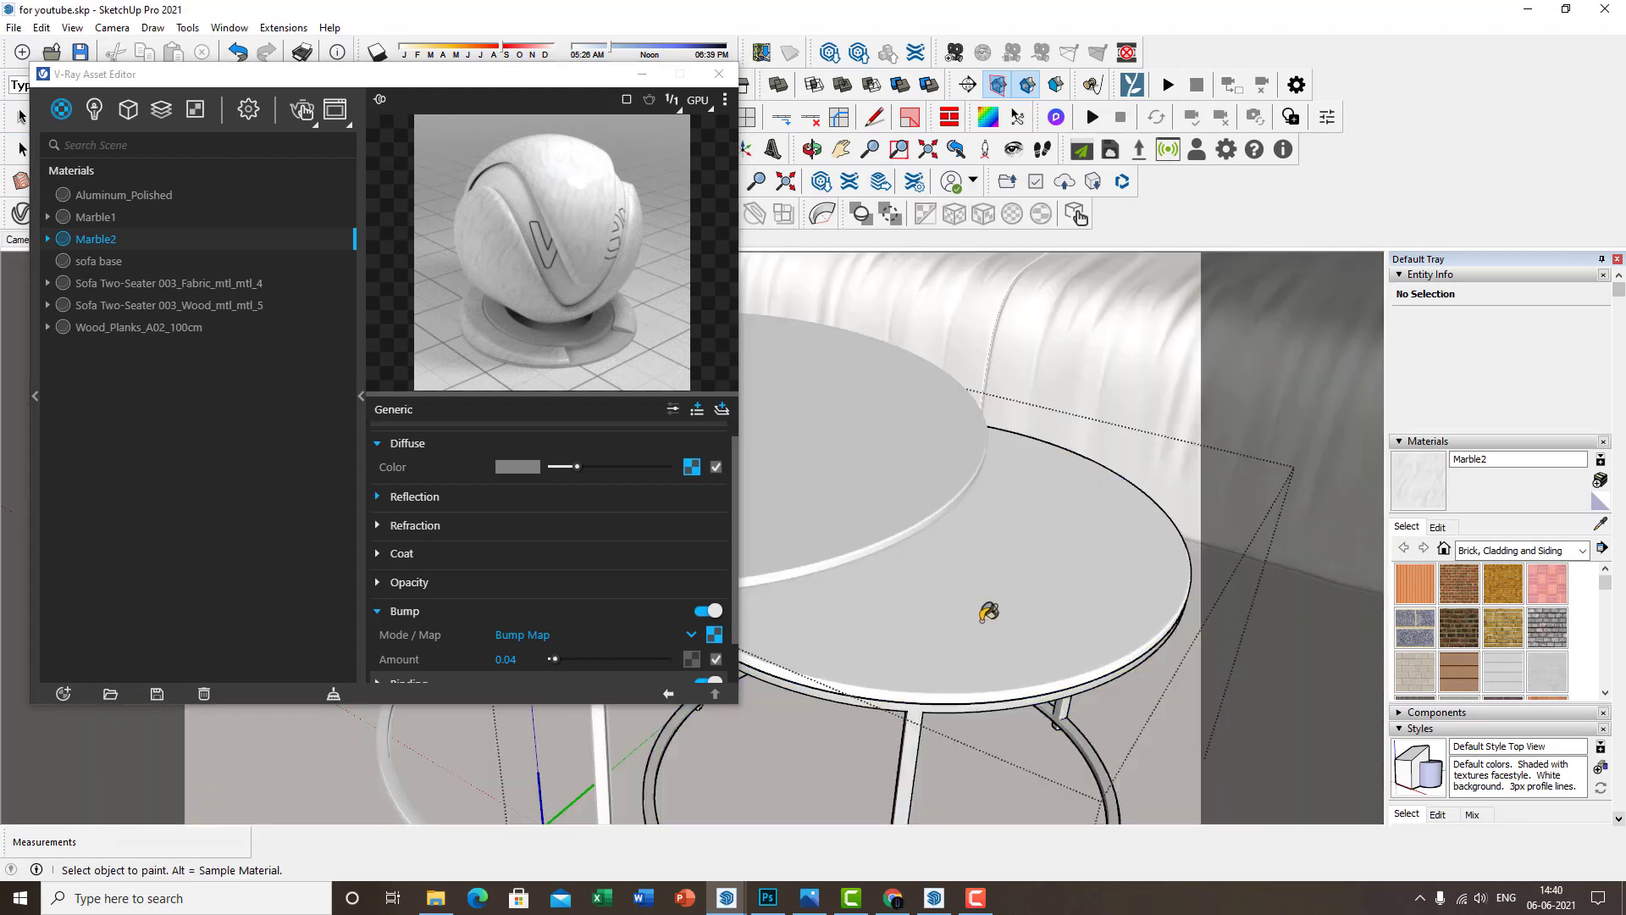
{"action": "left_click", "coordinate": [981, 615]}
{"action": "key", "text": "space"}
{"action": "mouse_move", "coordinate": [983, 611]}
{"action": "middle_mouse_down"}
{"action": "mouse_move", "coordinate": [1028, 599]}
{"action": "mouse_move", "coordinate": [918, 688]}
{"action": "mouse_move", "coordinate": [919, 648]}
{"action": "middle_mouse_up"}
{"action": "key", "text": "Escape"}
{"action": "scroll", "coordinate": [1019, 576], "scroll_direction": "down", "scroll_amount": 3}
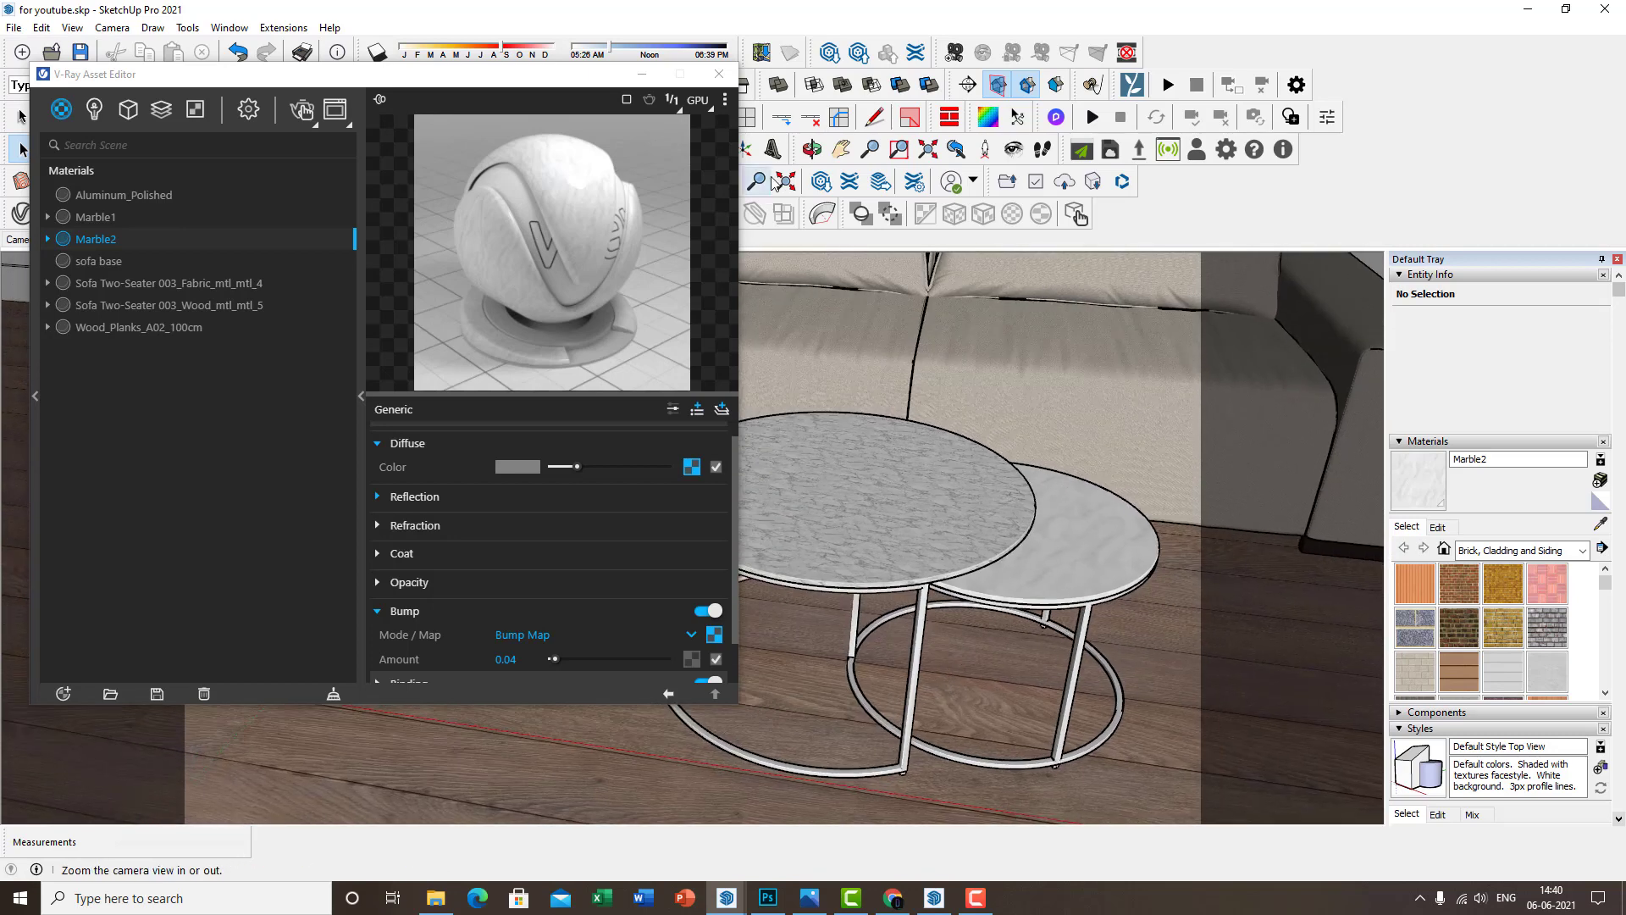
Close the asset editor, start an interactive V-Ray render, and examine both marble table tops up close
{"action": "left_click", "coordinate": [718, 74]}
{"action": "left_click", "coordinate": [117, 215]}
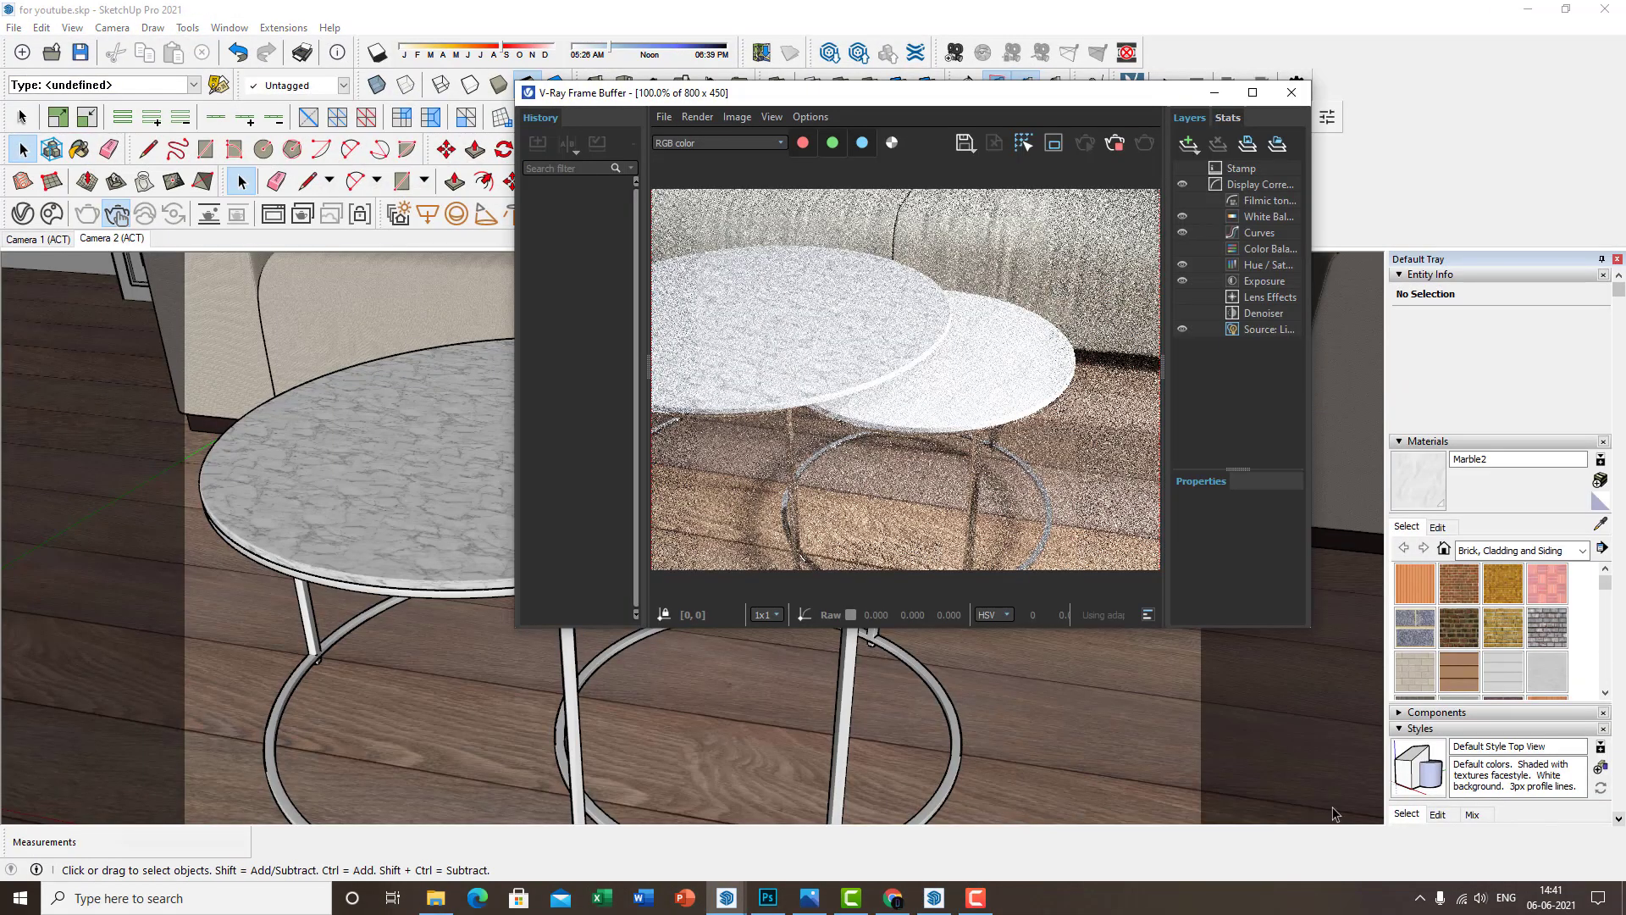
{"action": "mouse_move", "coordinate": [990, 693]}
{"action": "middle_mouse_down"}
{"action": "mouse_move", "coordinate": [911, 752]}
{"action": "mouse_move", "coordinate": [873, 724]}
{"action": "mouse_move", "coordinate": [1053, 718]}
{"action": "middle_mouse_up"}
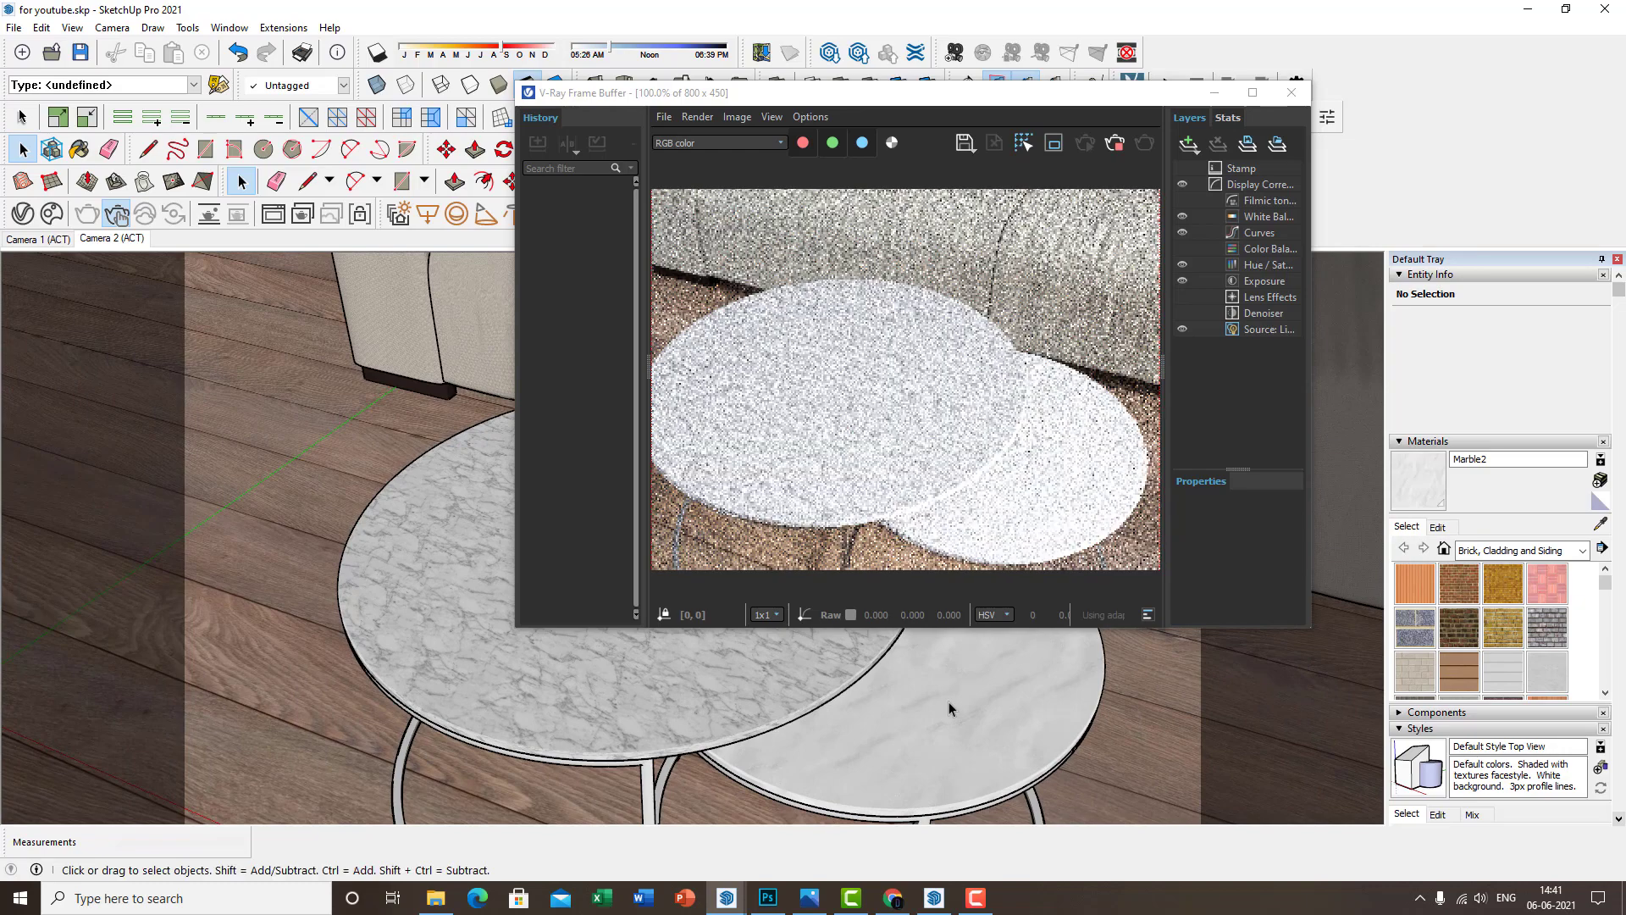
{"action": "scroll", "coordinate": [942, 709], "scroll_direction": "up", "scroll_amount": 2}
{"action": "mouse_move", "coordinate": [936, 701]}
{"action": "middle_mouse_down"}
{"action": "mouse_move", "coordinate": [1005, 683]}
{"action": "mouse_move", "coordinate": [970, 718]}
{"action": "middle_mouse_up"}
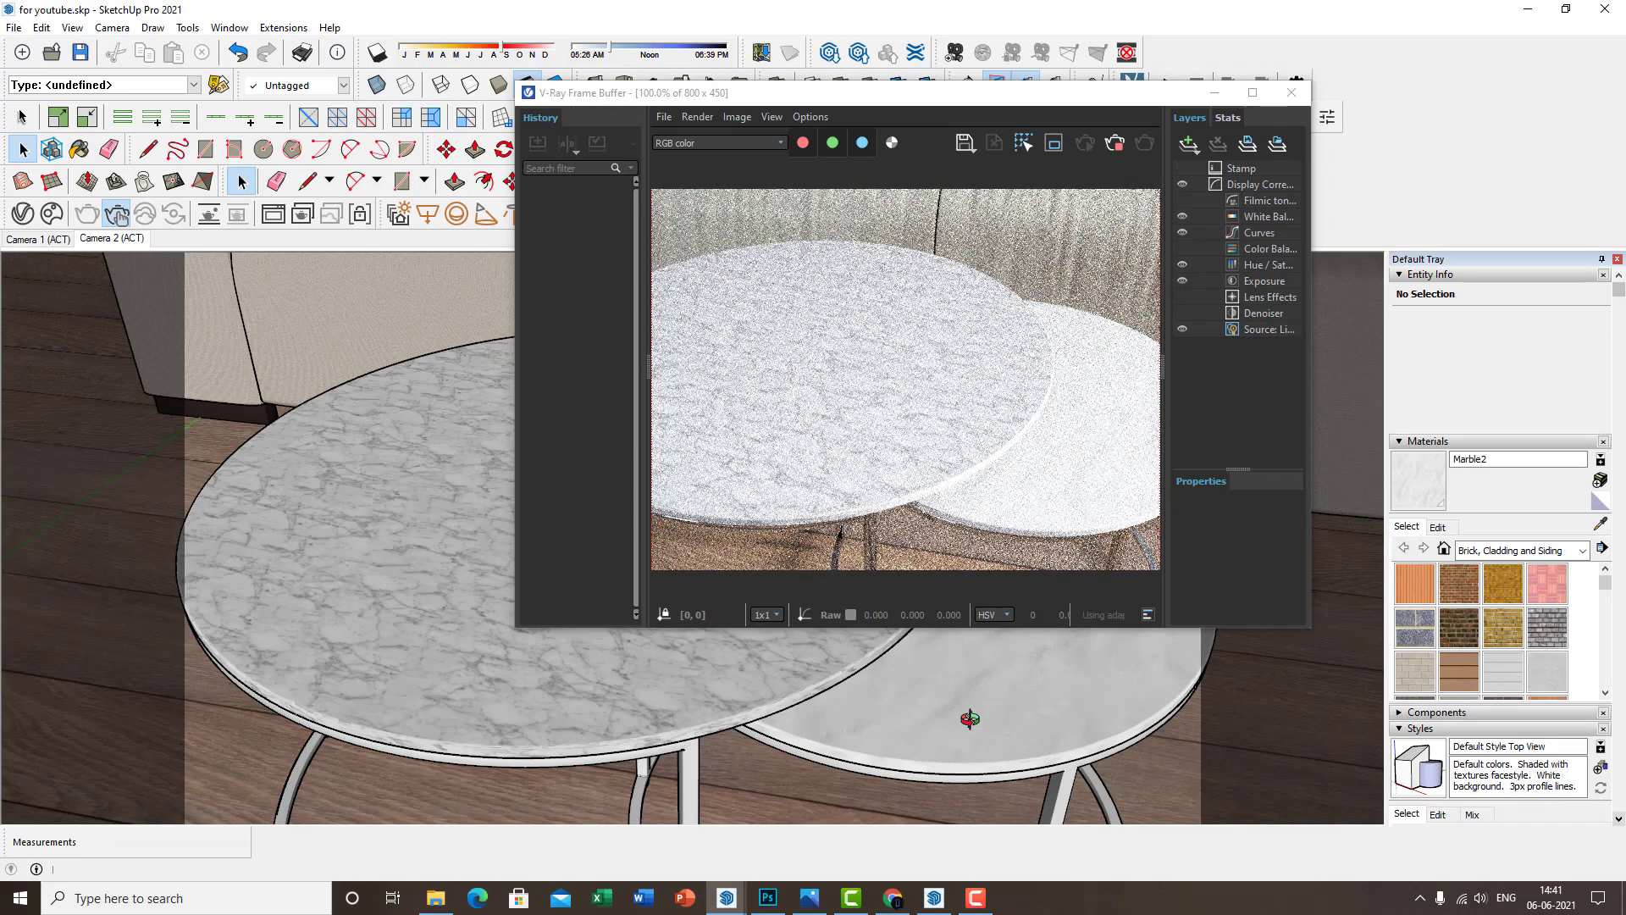
{"action": "scroll", "coordinate": [974, 723], "scroll_direction": "down", "scroll_amount": 2}
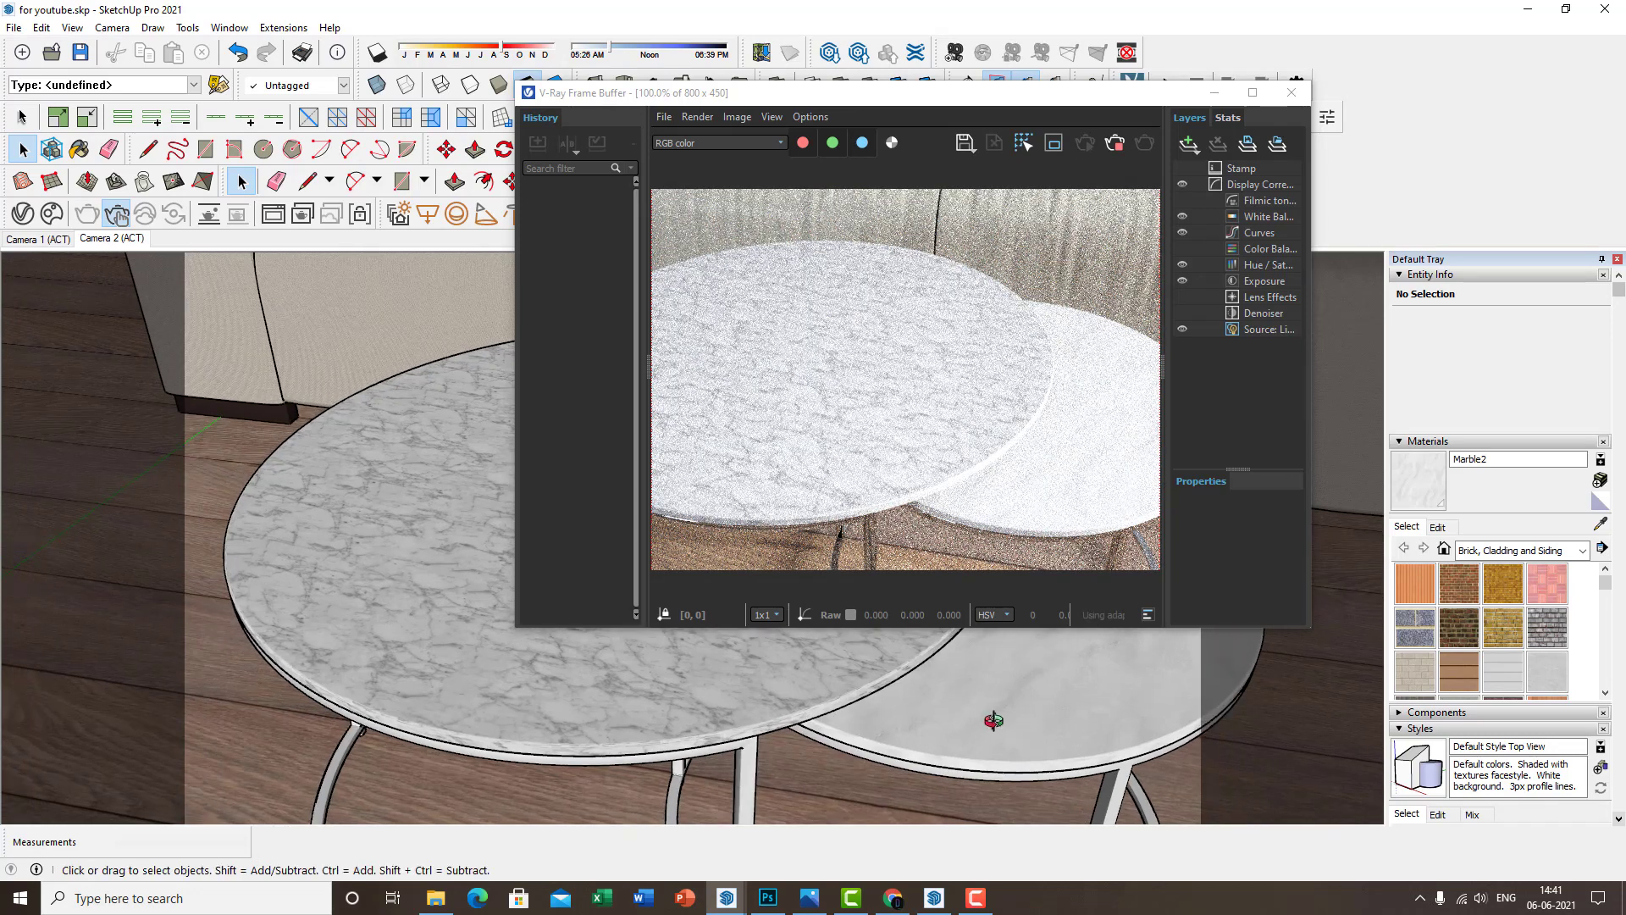
Brighten Marble2's reflection color to a light grey
{"action": "left_click", "coordinate": [22, 214]}
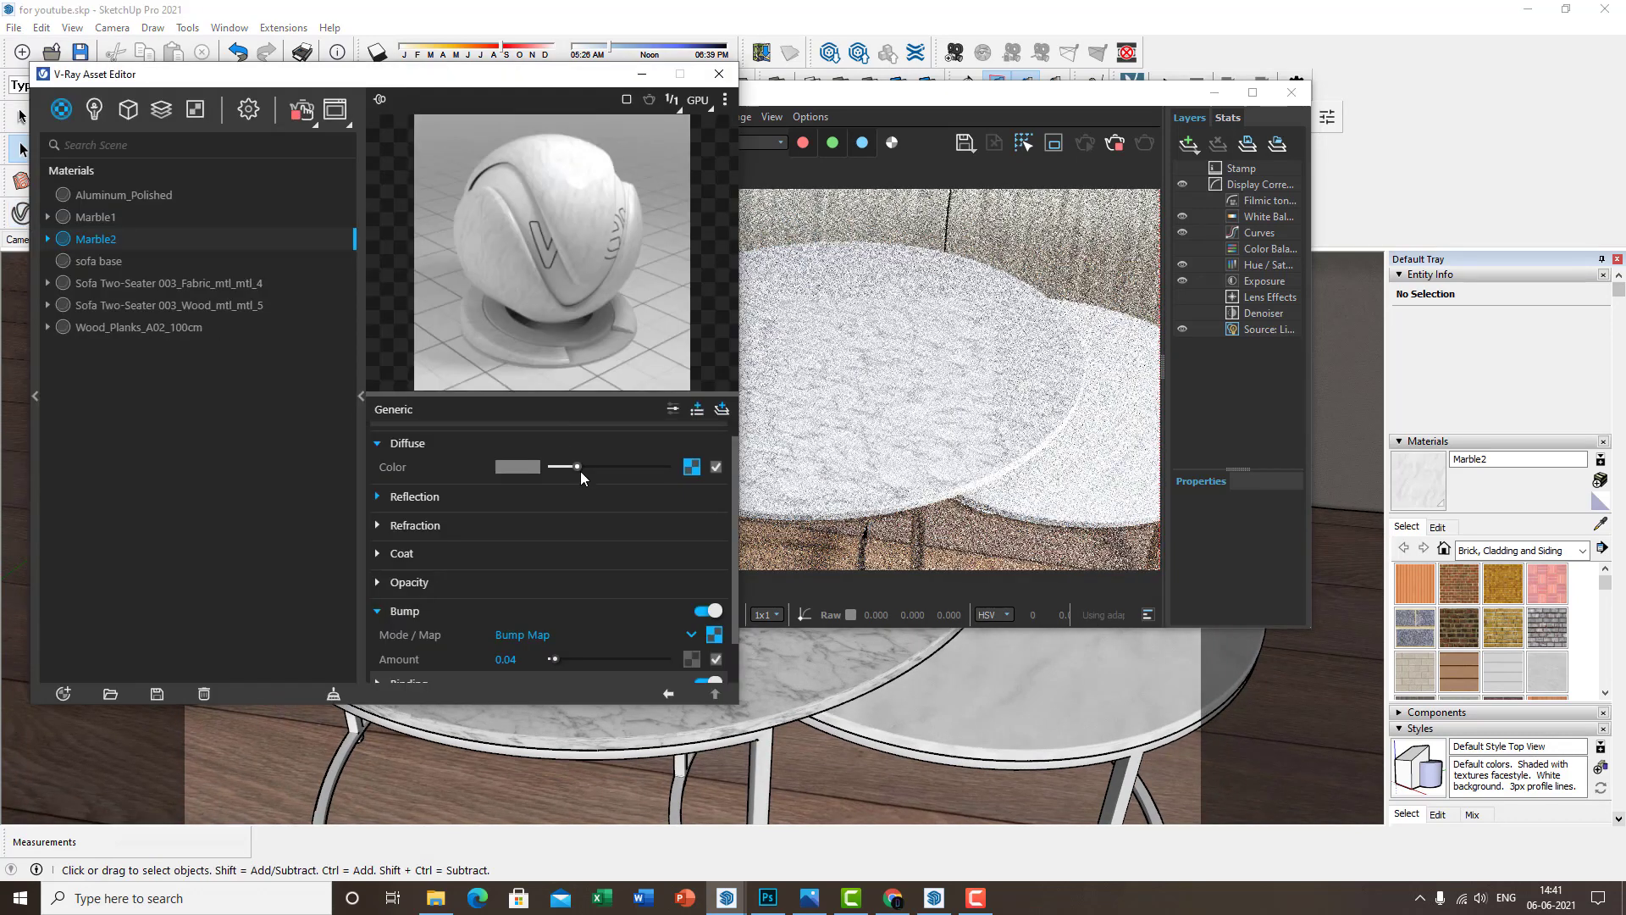
{"action": "left_click", "coordinate": [476, 496]}
{"action": "left_click_drag", "start_coordinate": [603, 520], "coordinate": [606, 520]}
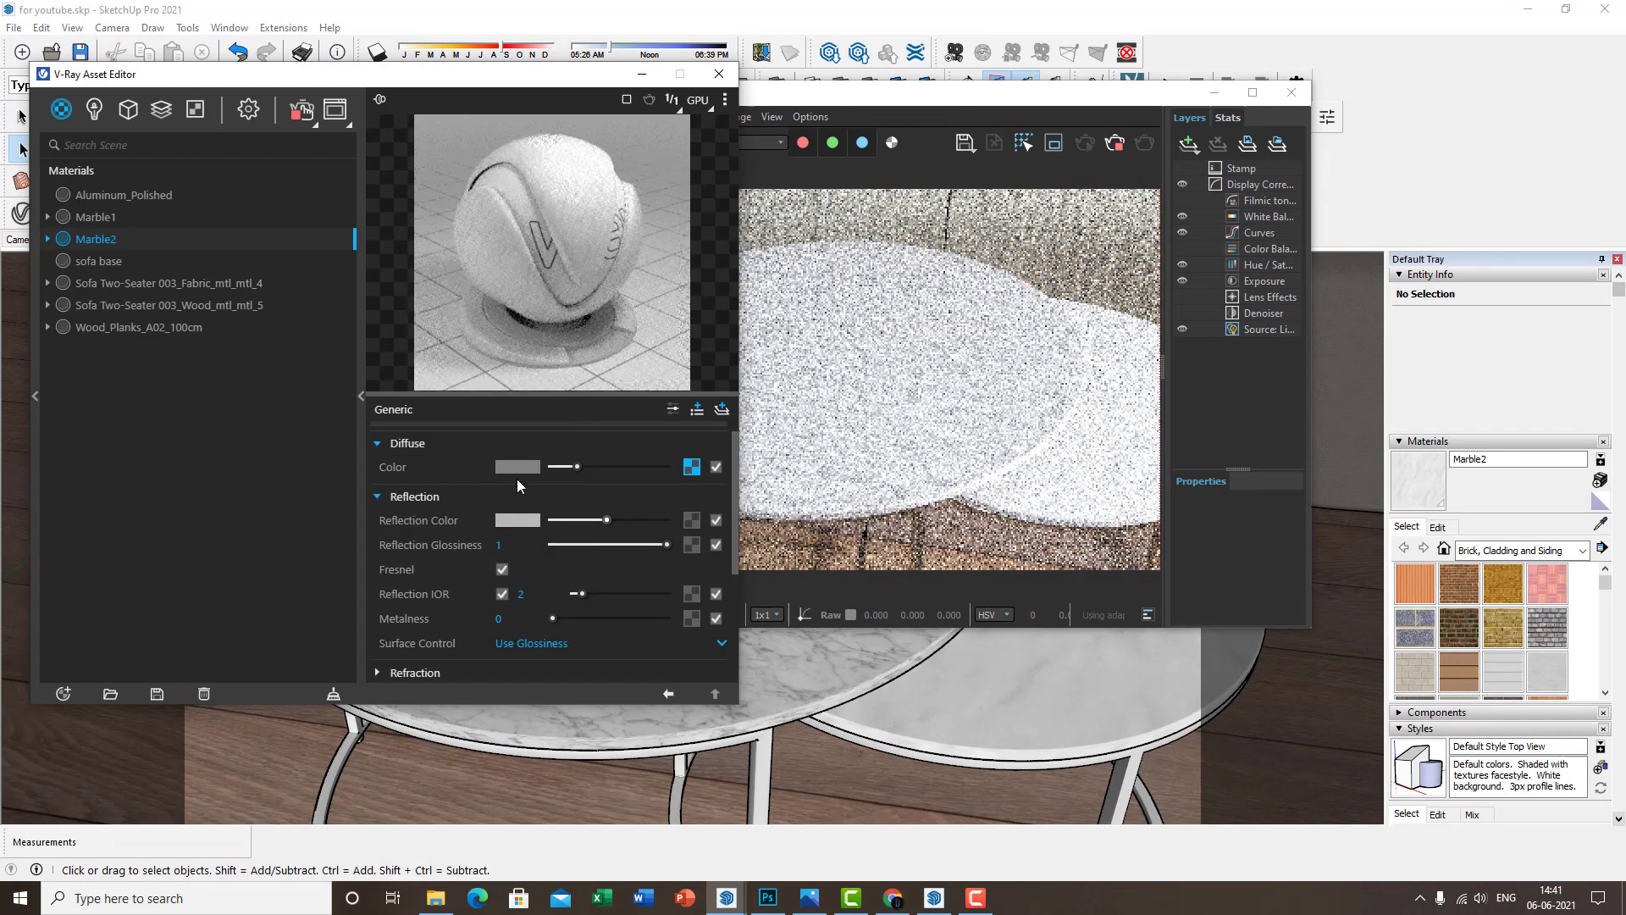
Brighten Marble1's reflection color to a very light grey, close to white
{"action": "left_click", "coordinate": [119, 217]}
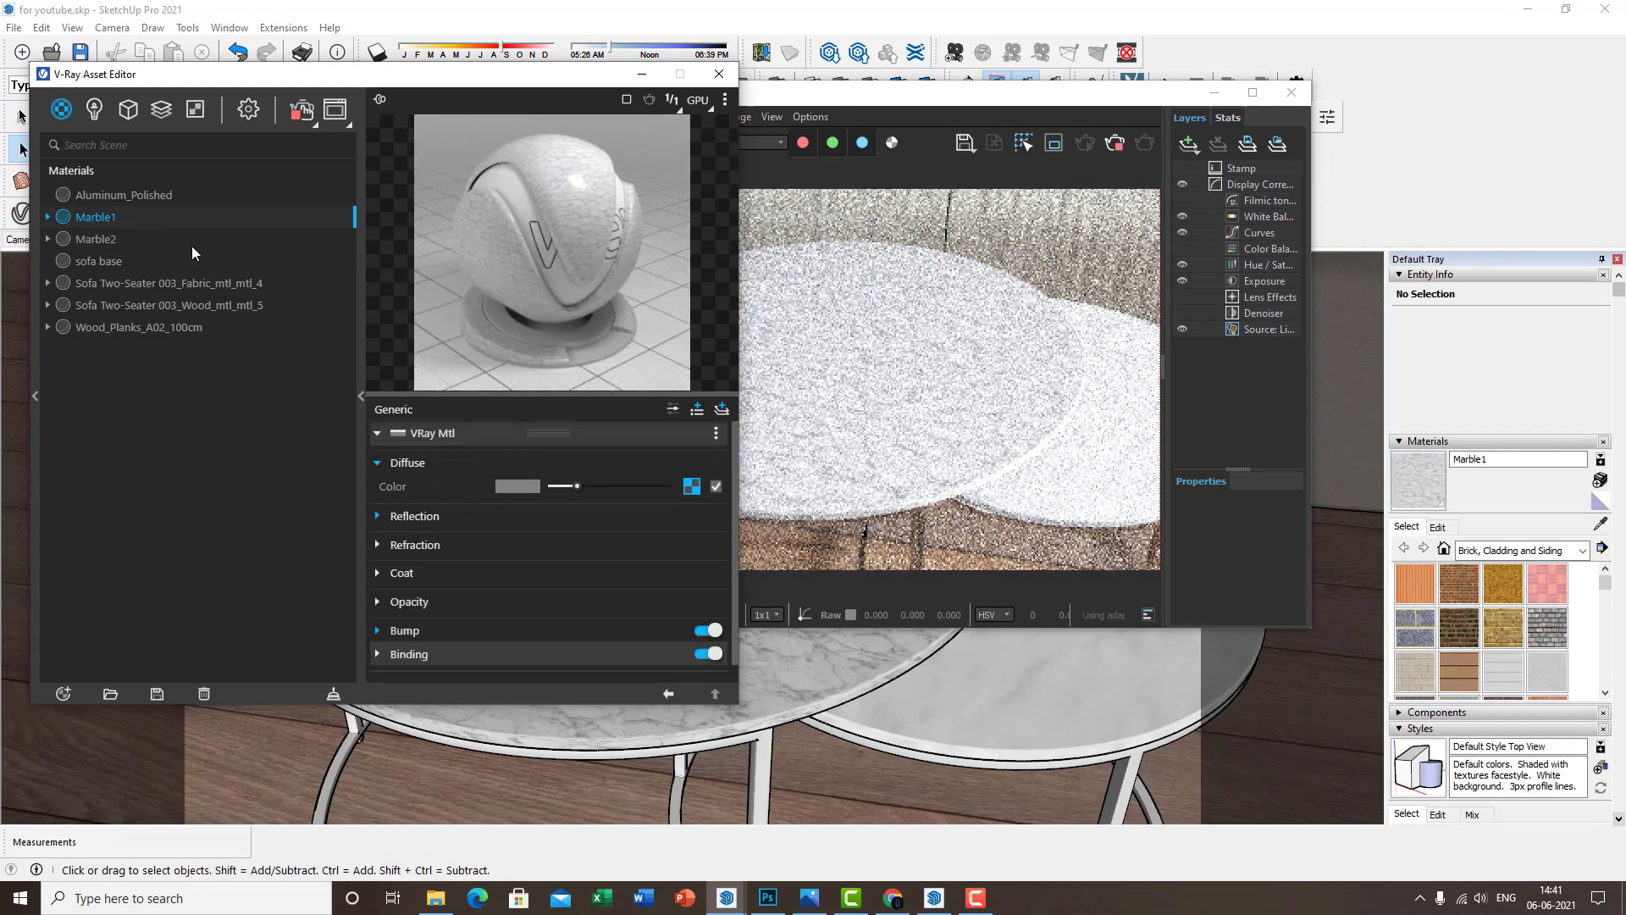
{"action": "left_click", "coordinate": [592, 514]}
{"action": "left_click_drag", "start_coordinate": [611, 538], "coordinate": [630, 537]}
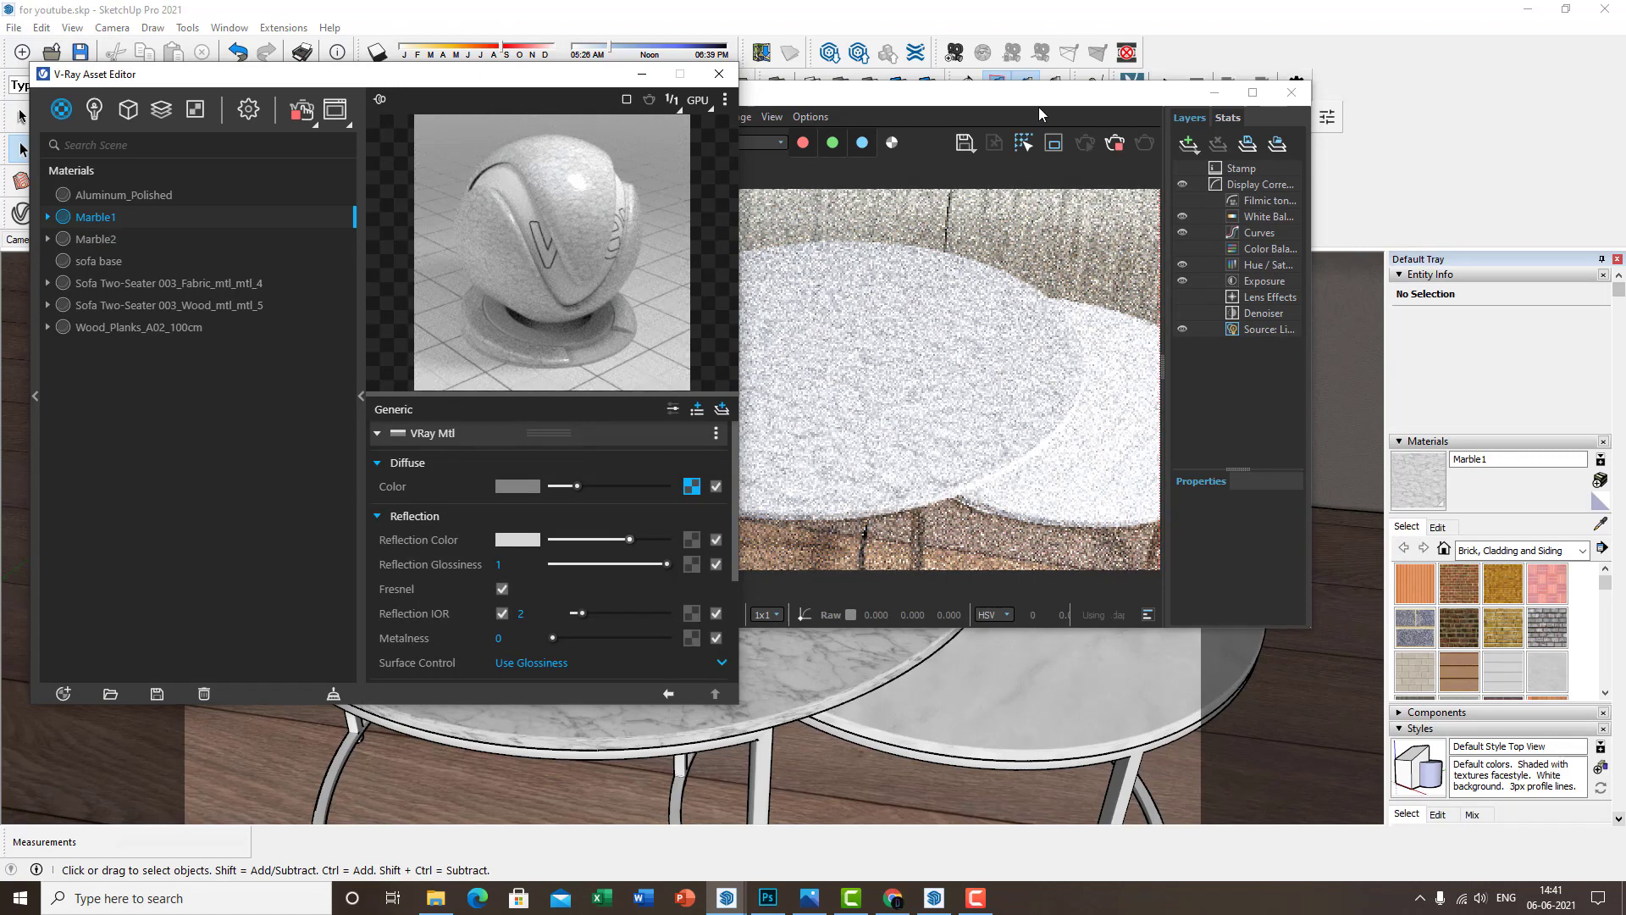
Place the render window beside the asset editor to check the marble reflections, and expand Marble1's Bump settings
{"action": "left_click", "coordinate": [1079, 103]}
{"action": "left_click_drag", "start_coordinate": [1079, 103], "coordinate": [1283, 95]}
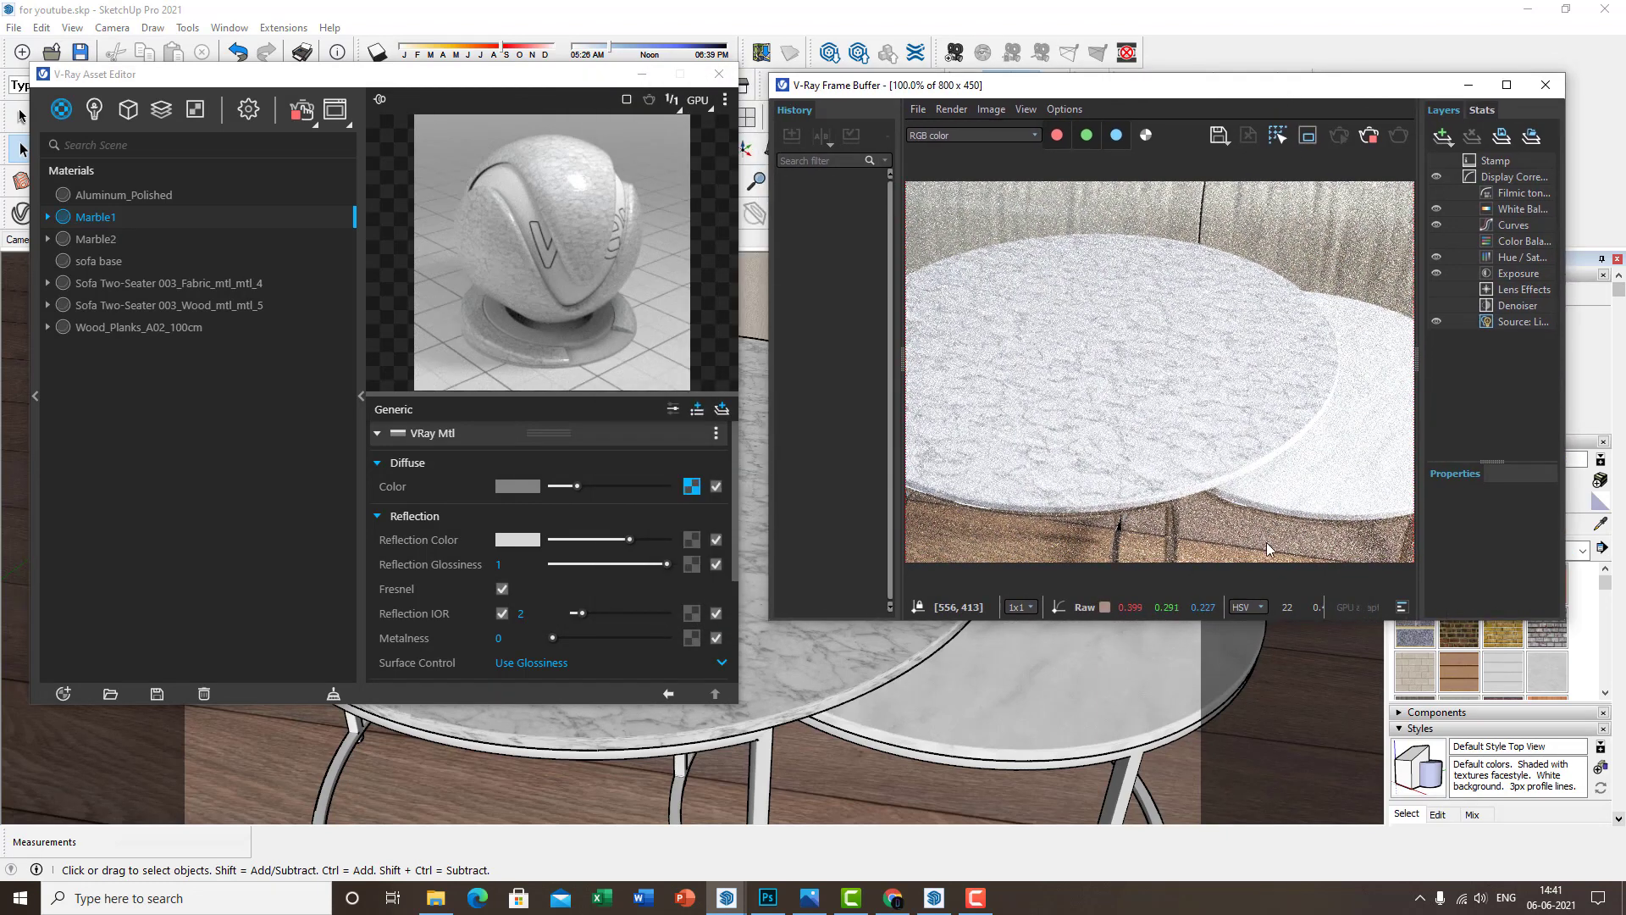
{"action": "scroll", "coordinate": [587, 658], "scroll_direction": "down", "scroll_amount": 1}
{"action": "scroll", "coordinate": [584, 658], "scroll_direction": "down", "scroll_amount": 5}
{"action": "left_click", "coordinate": [479, 612]}
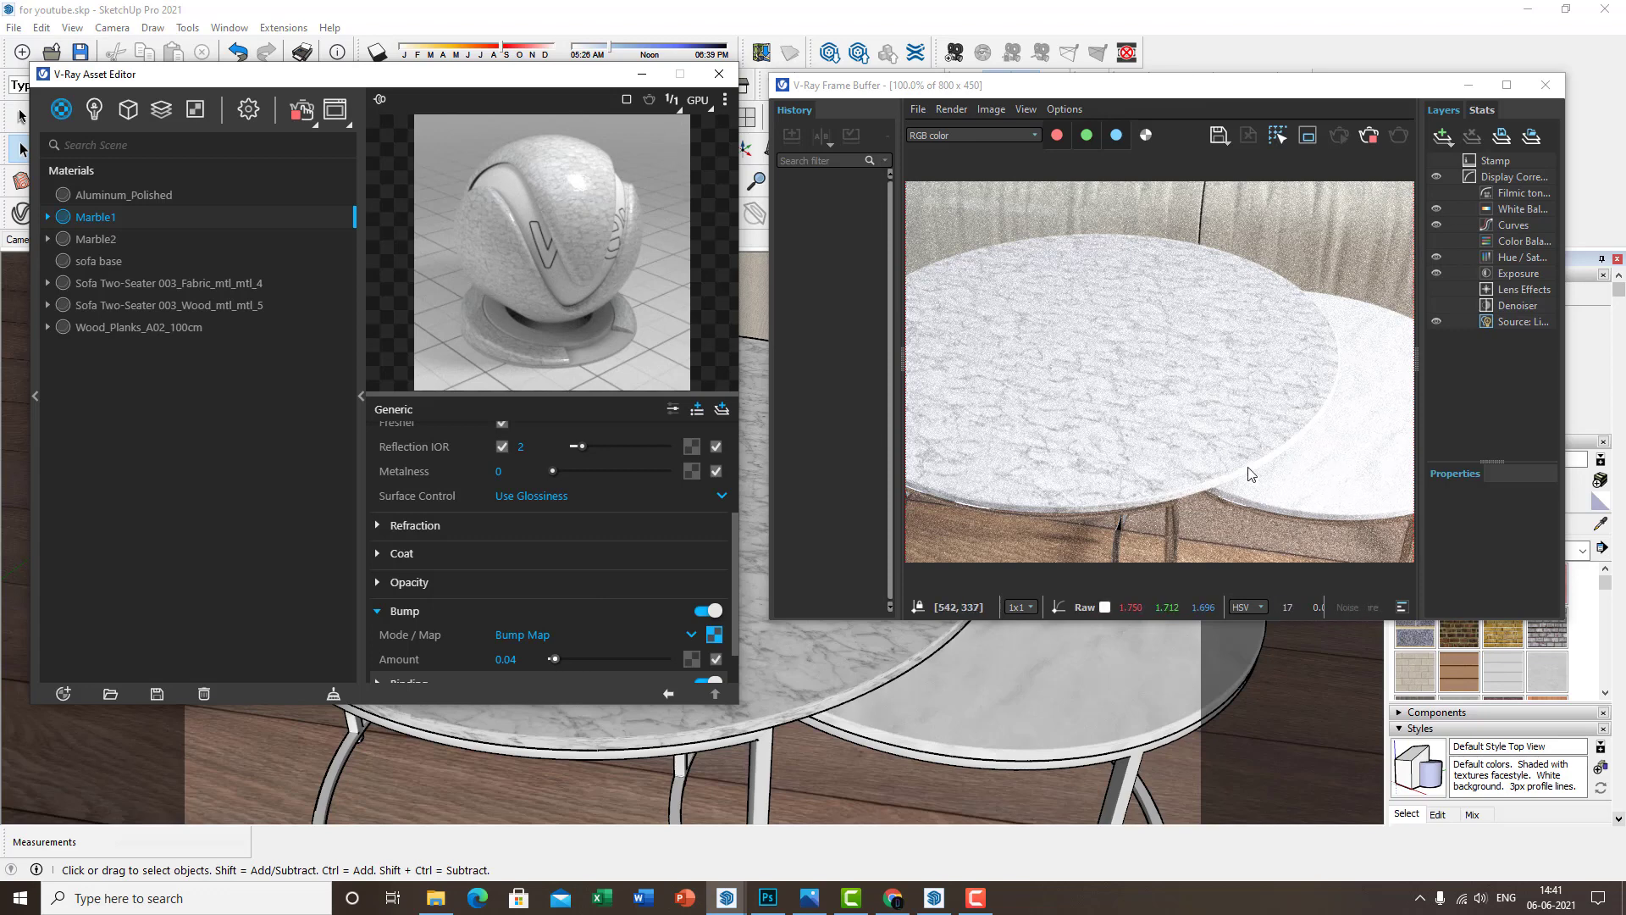
Close the asset editor and render window, and return to a wider view of the sofa and coffee tables
{"action": "left_click", "coordinate": [719, 74]}
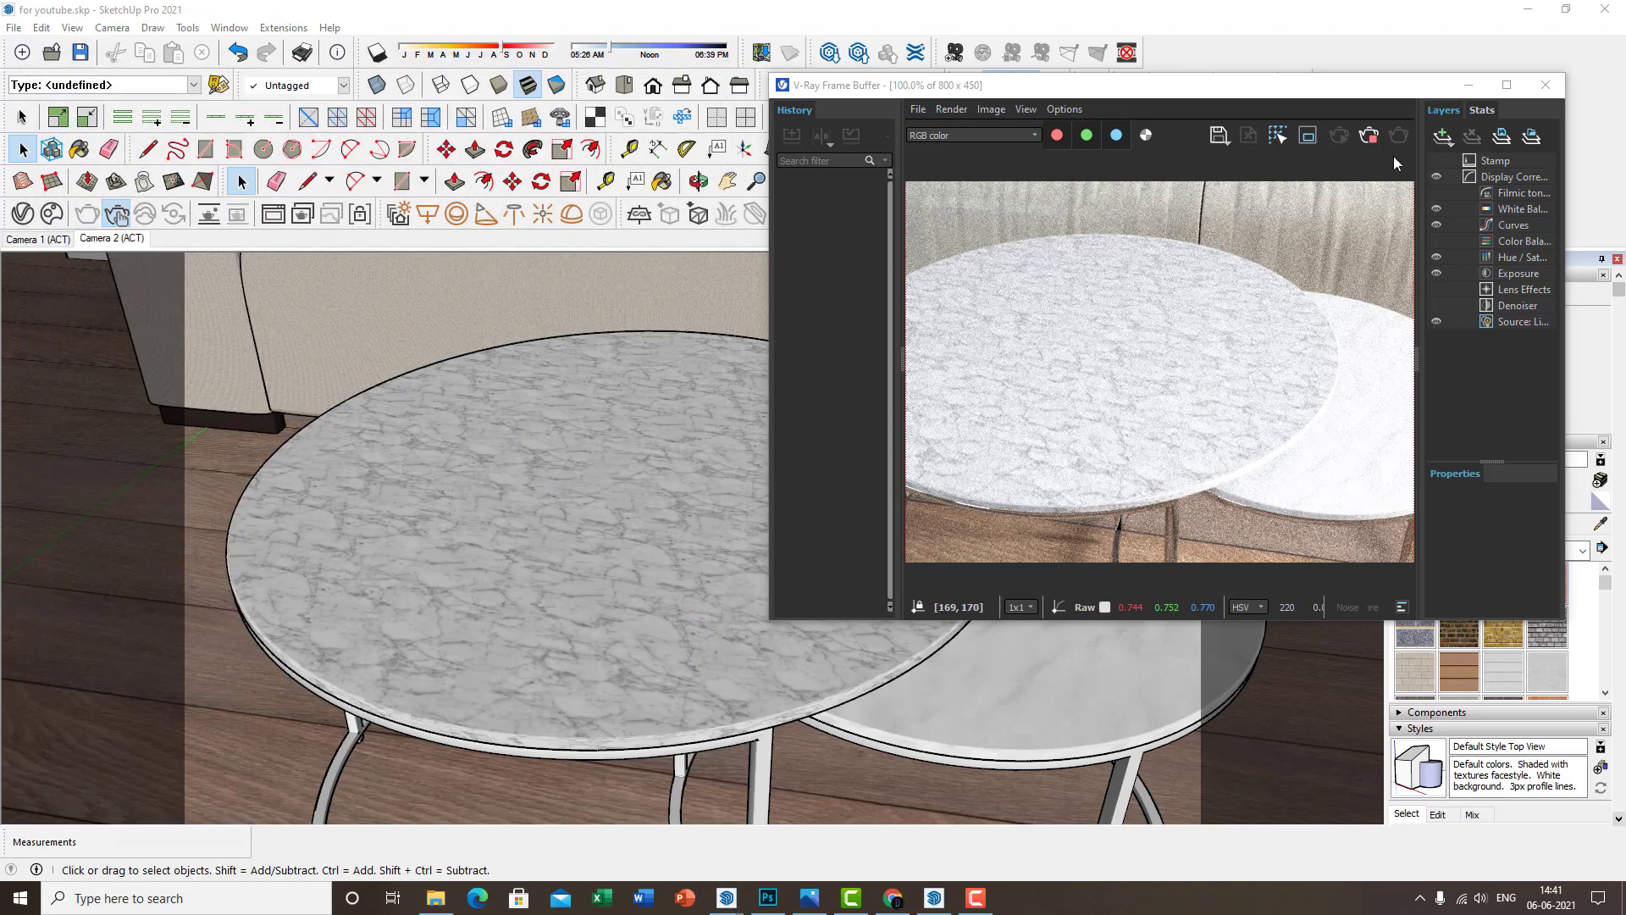
{"action": "left_click", "coordinate": [1545, 85]}
{"action": "scroll", "coordinate": [671, 419], "scroll_direction": "down", "scroll_amount": 5}
{"action": "middle_click_drag", "start_coordinate": [746, 474], "coordinate": [713, 556]}
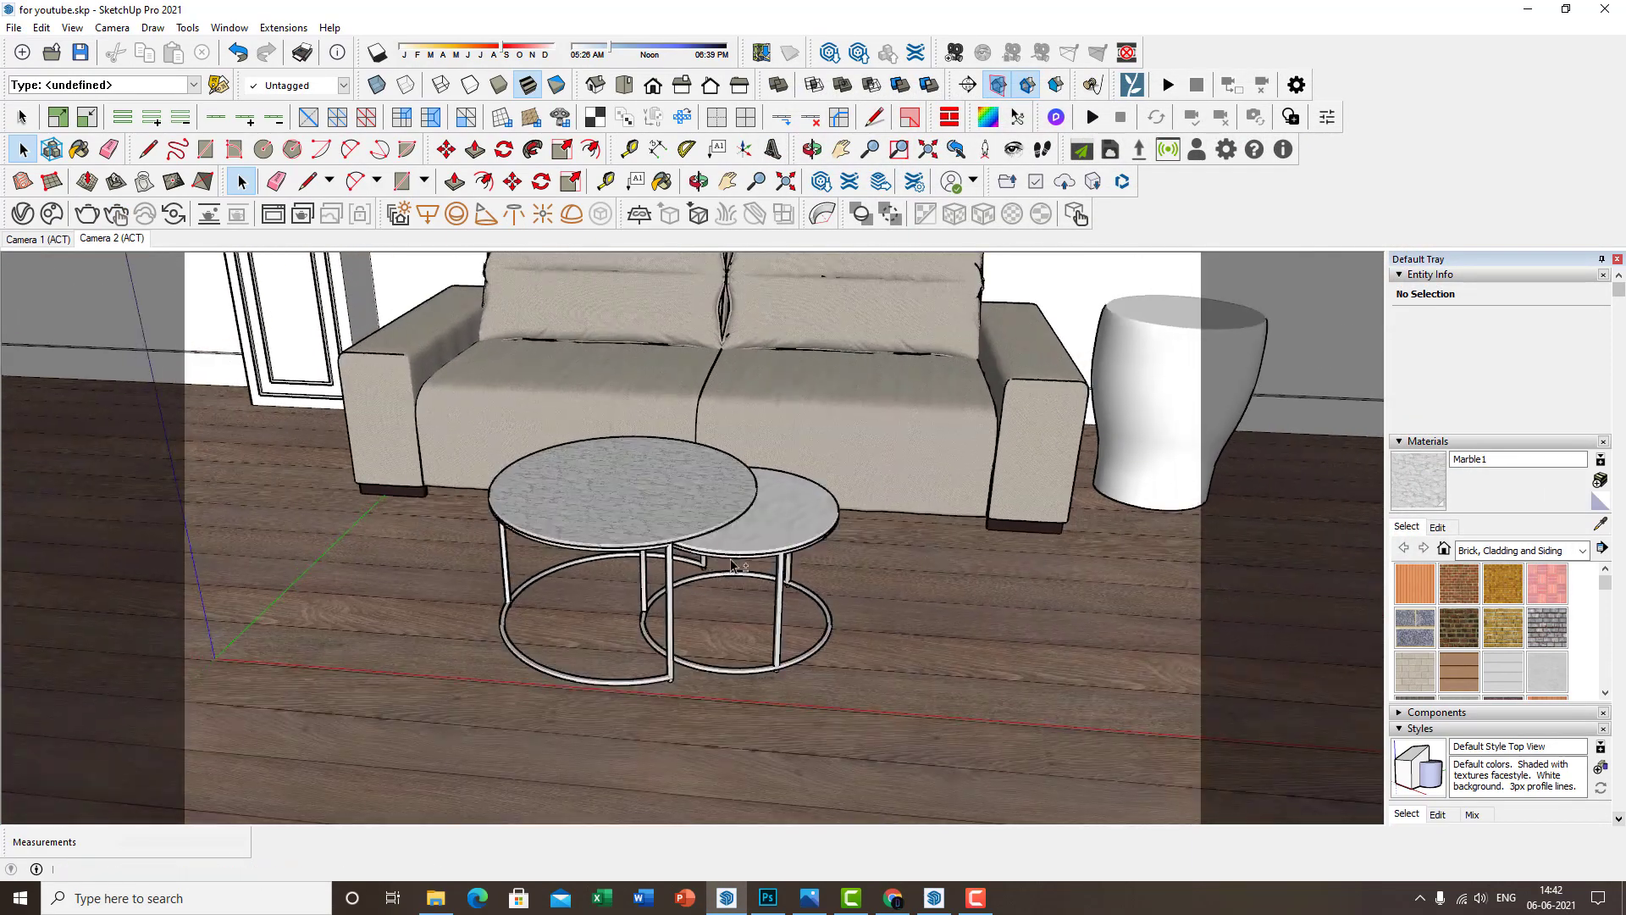
{"action": "scroll", "coordinate": [728, 562], "scroll_direction": "down", "scroll_amount": 2}
{"action": "middle_click_drag", "start_coordinate": [1007, 546], "coordinate": [809, 598], "text": "shift"}
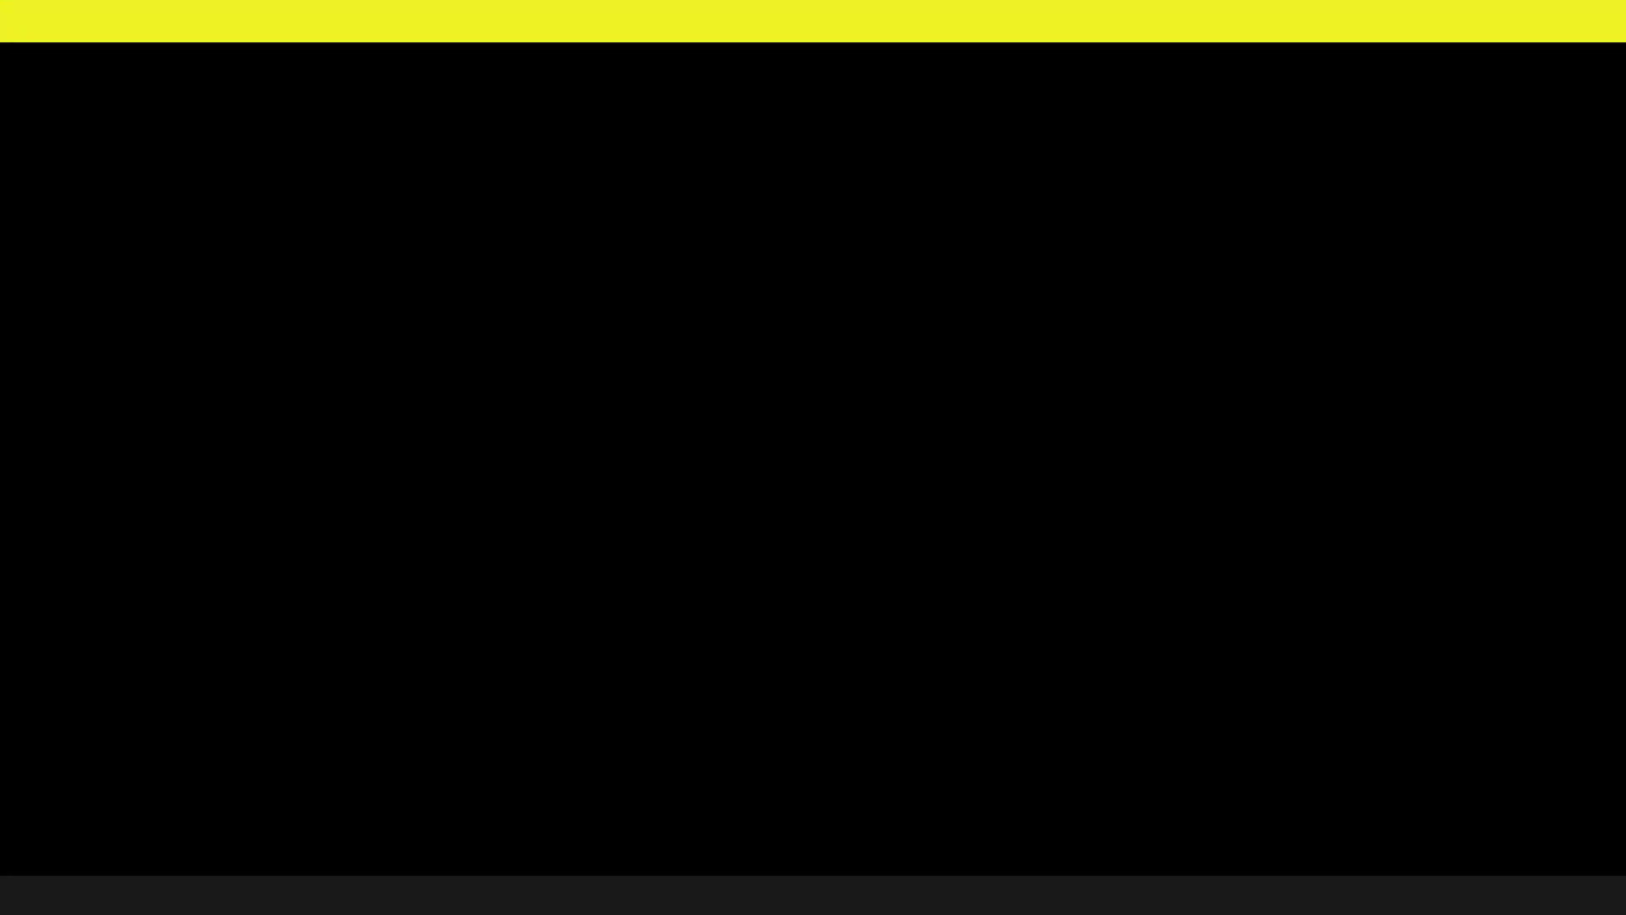